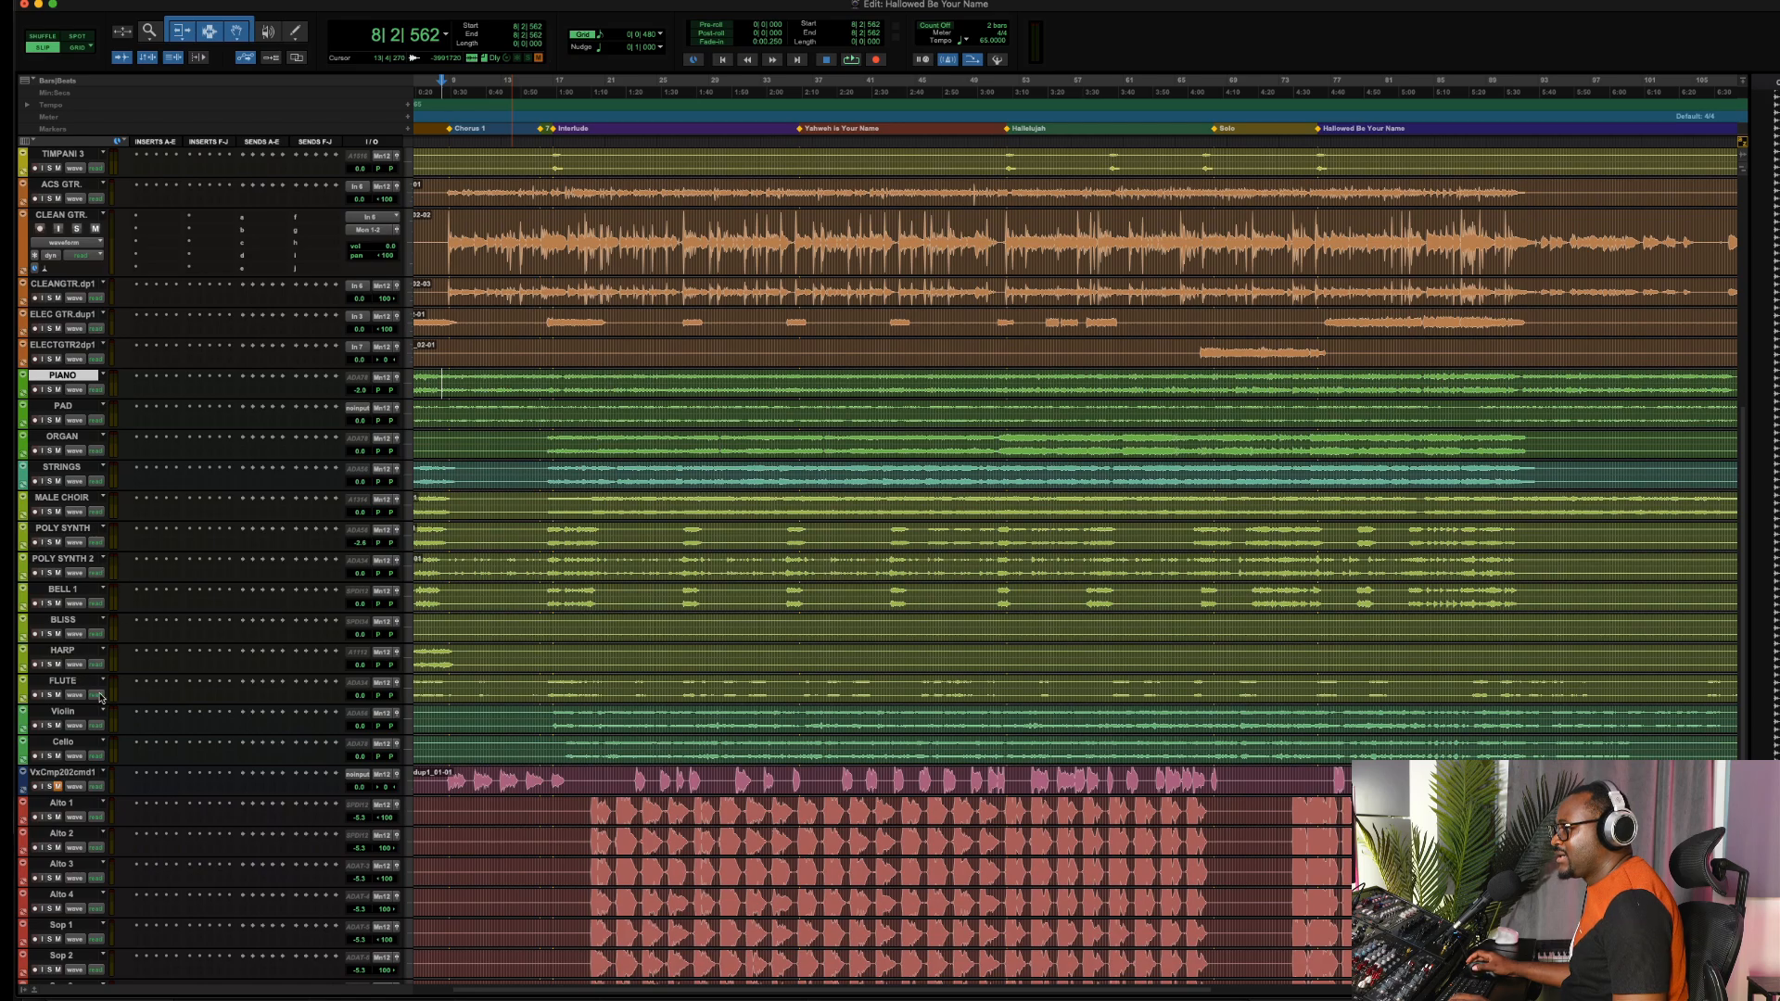
# Change the color of the vocal comp track just above Alto 1 from the color palette to pink
pyautogui.scroll(-5, 98, 730)
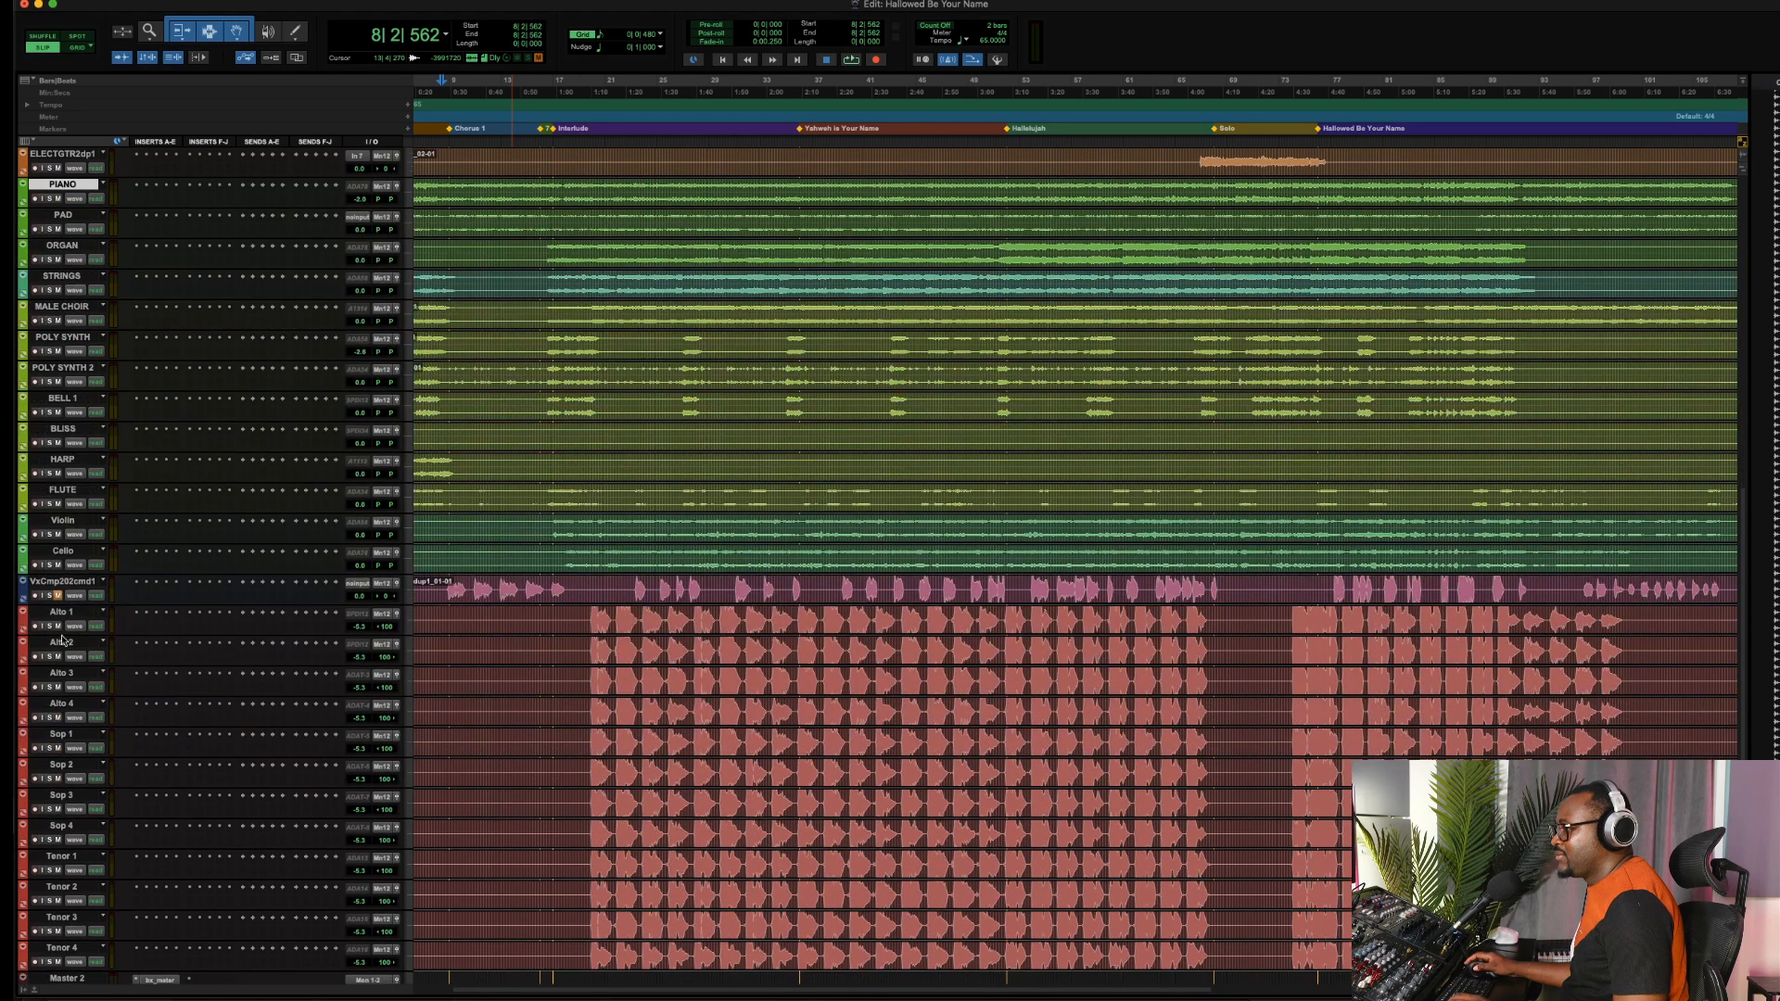
pyautogui.doubleClick(23, 594)
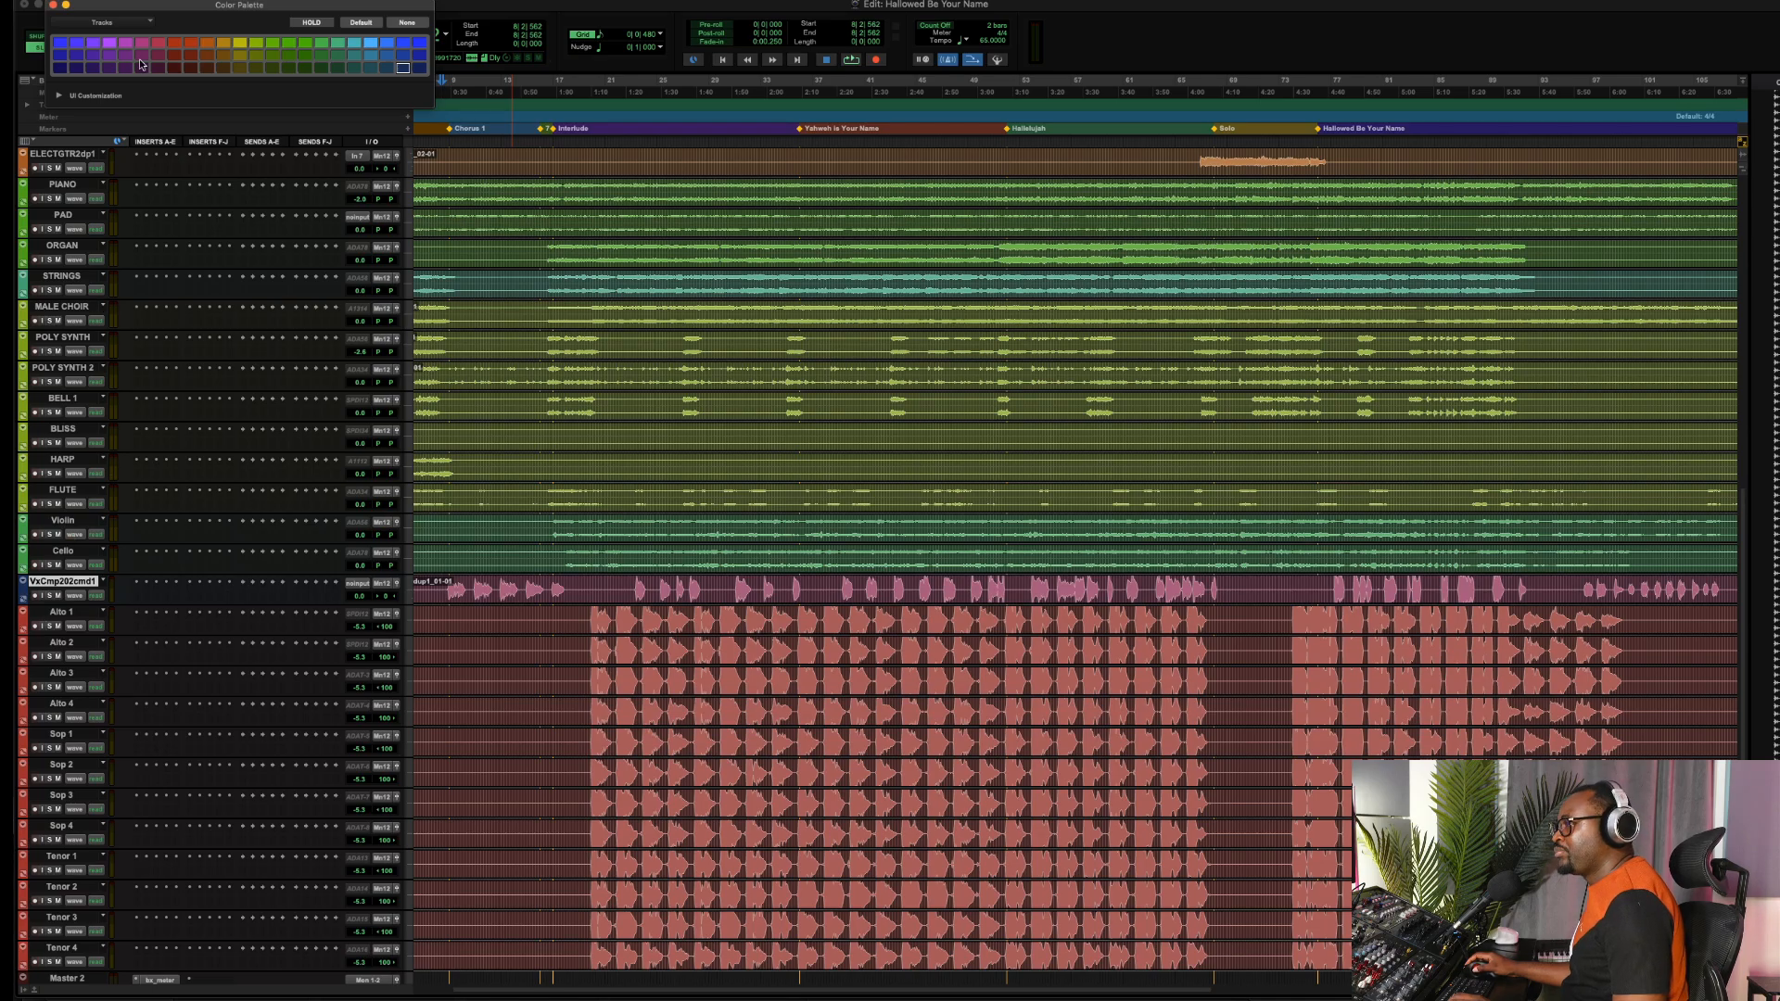
pyautogui.click(143, 44)
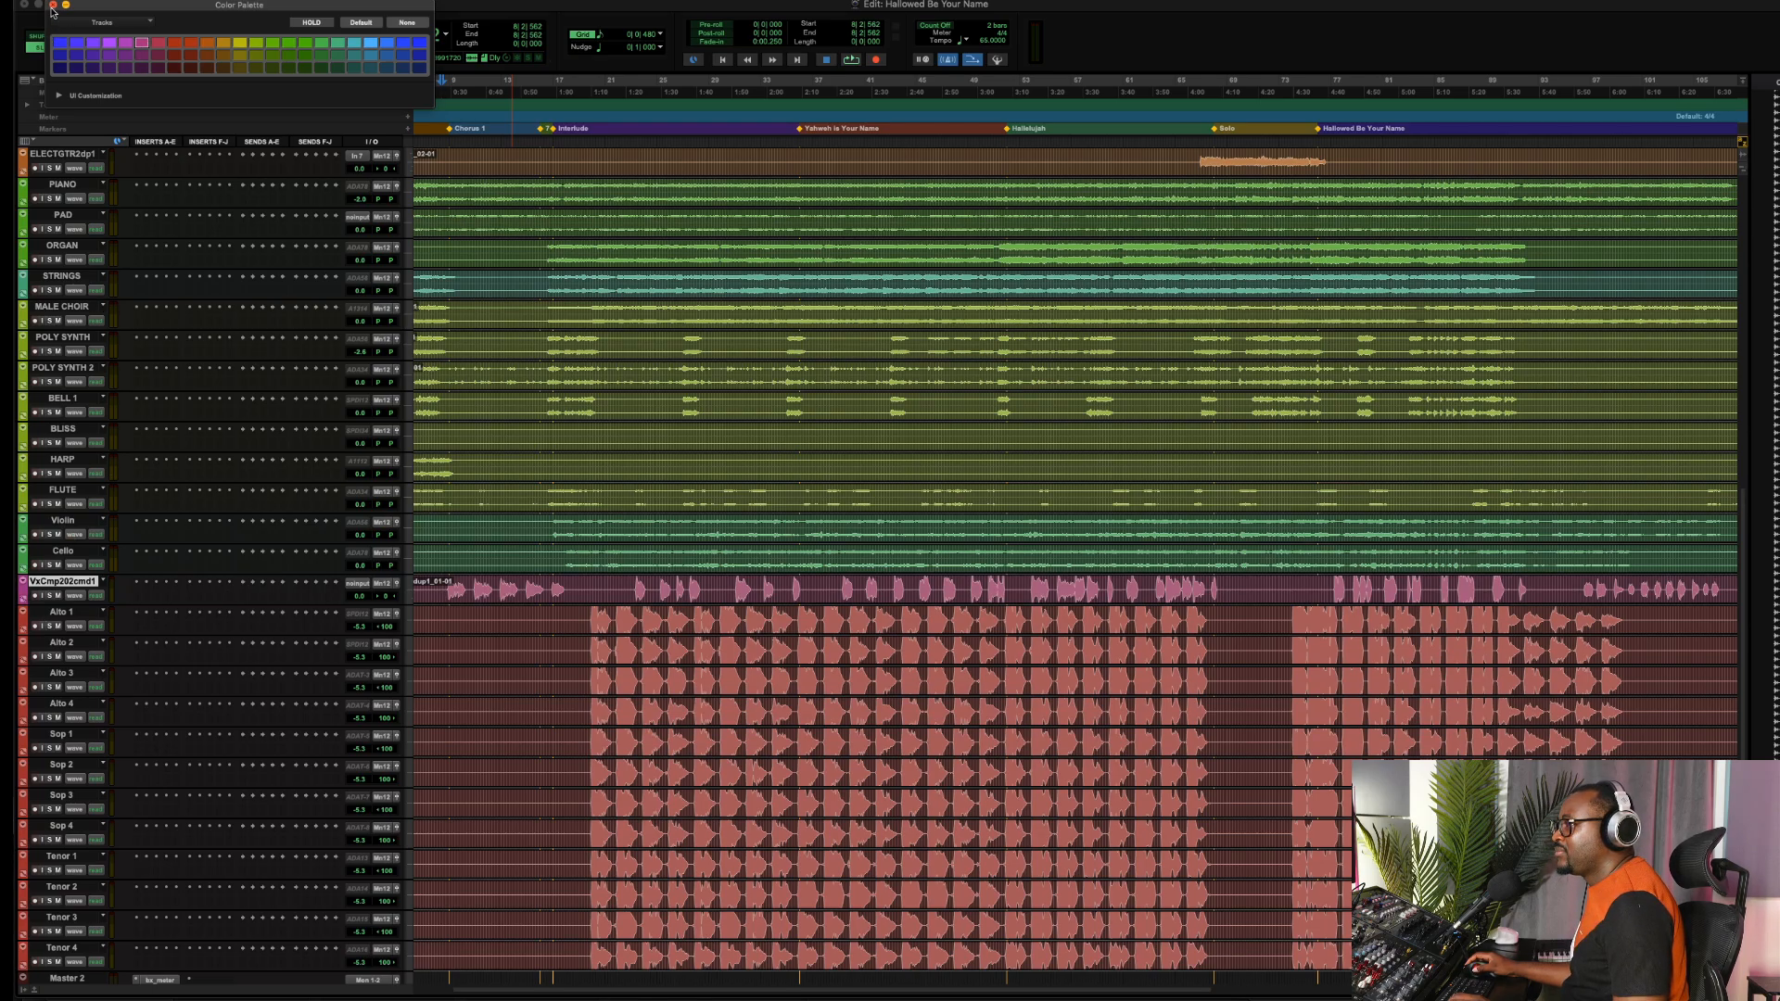
pyautogui.click(54, 6)
pyautogui.scroll(8, 497, 289)
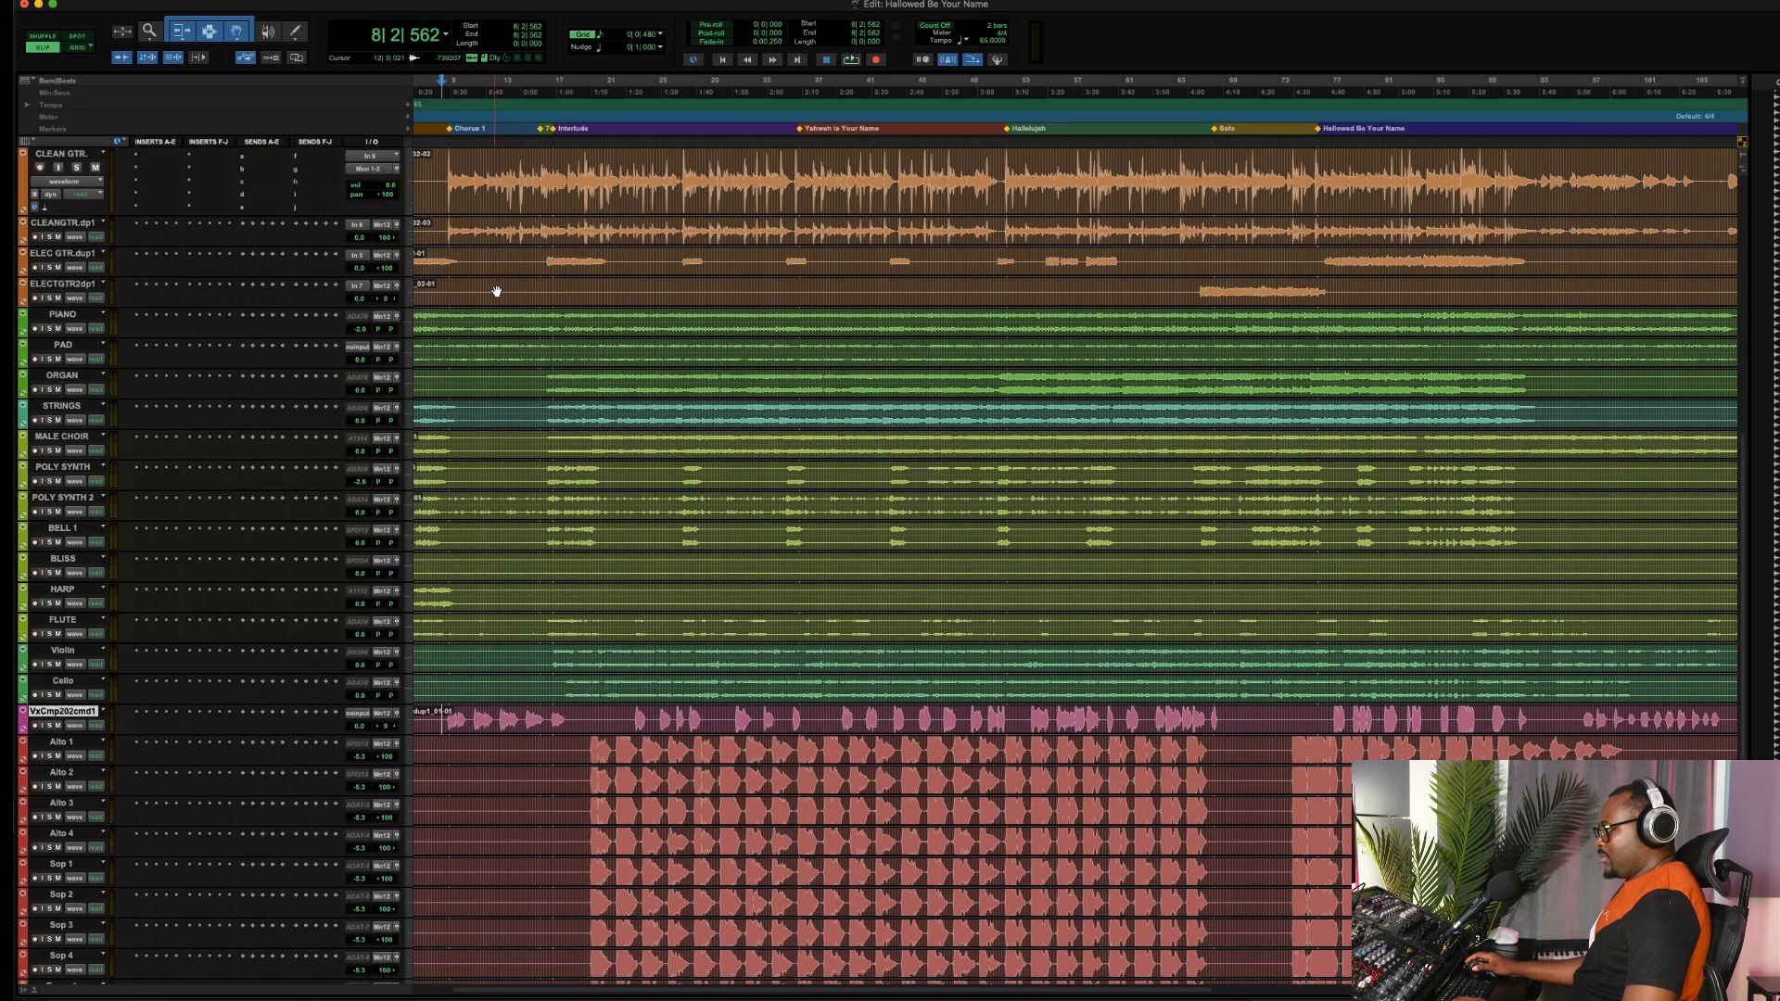
pyautogui.scroll(5, 497, 291)
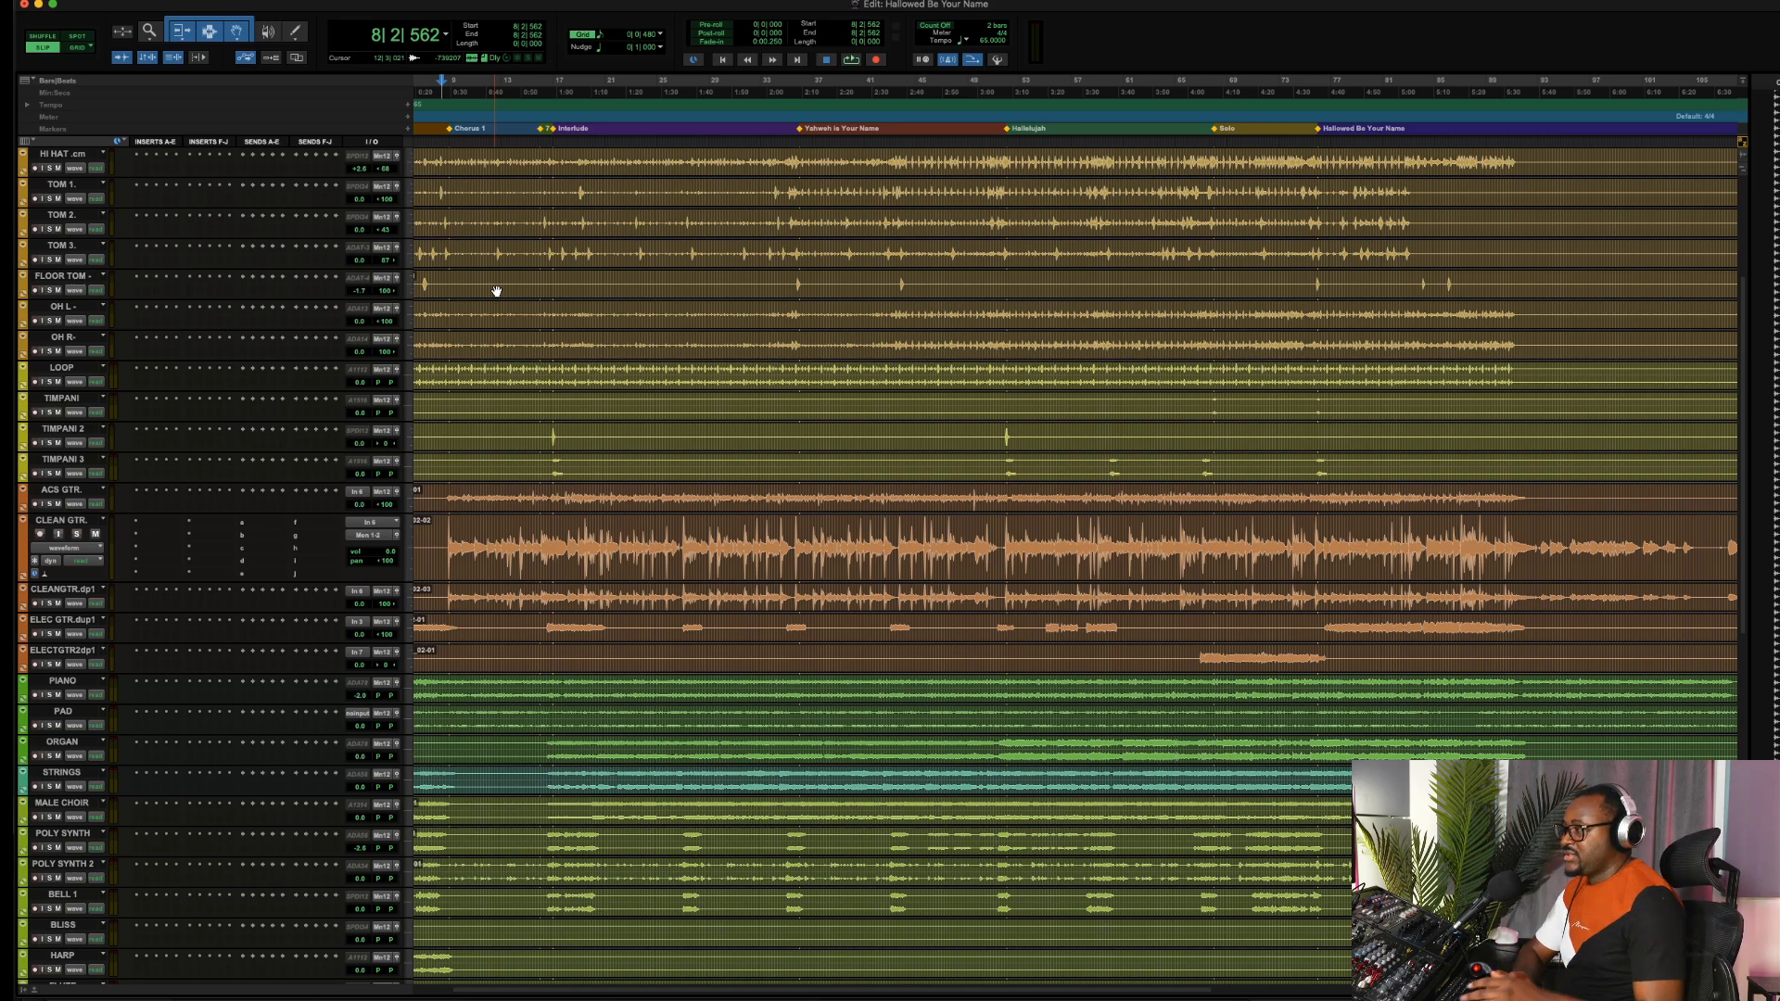
pyautogui.scroll(2, 508, 582)
pyautogui.scroll(5, 509, 582)
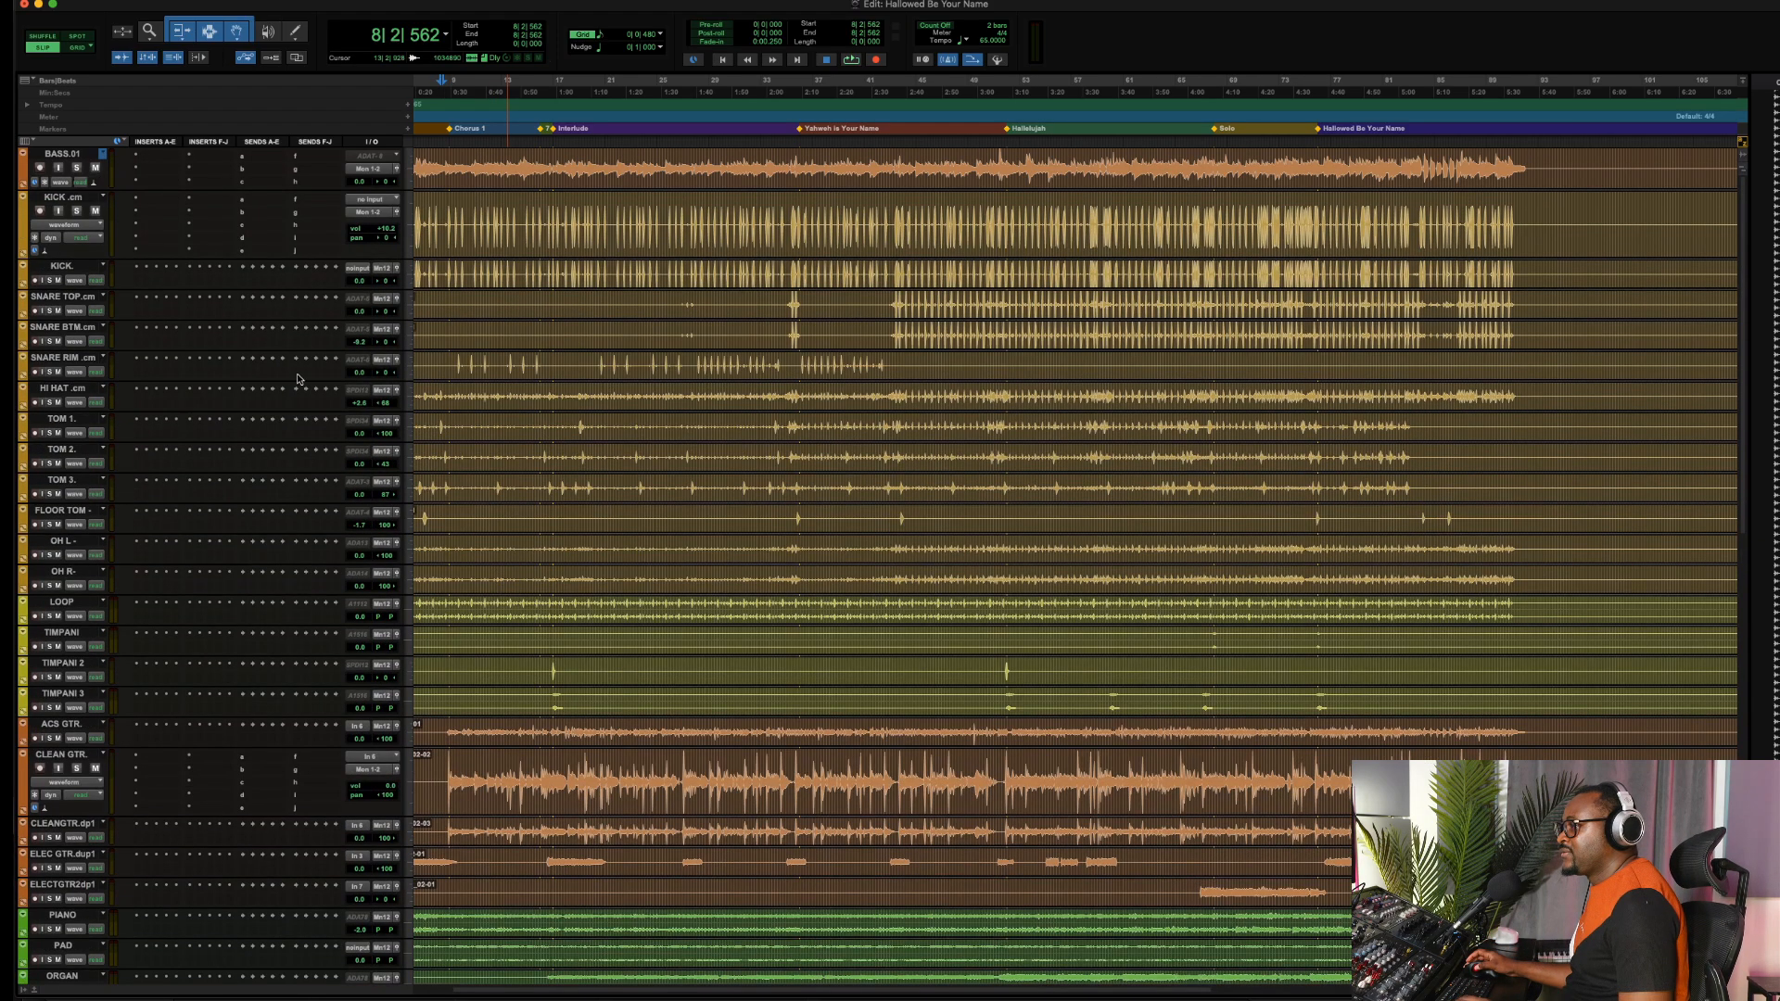
# Select the Tenor 4 track and reduce the height of the Master 2 track below it
pyautogui.scroll(-20, 141, 312)
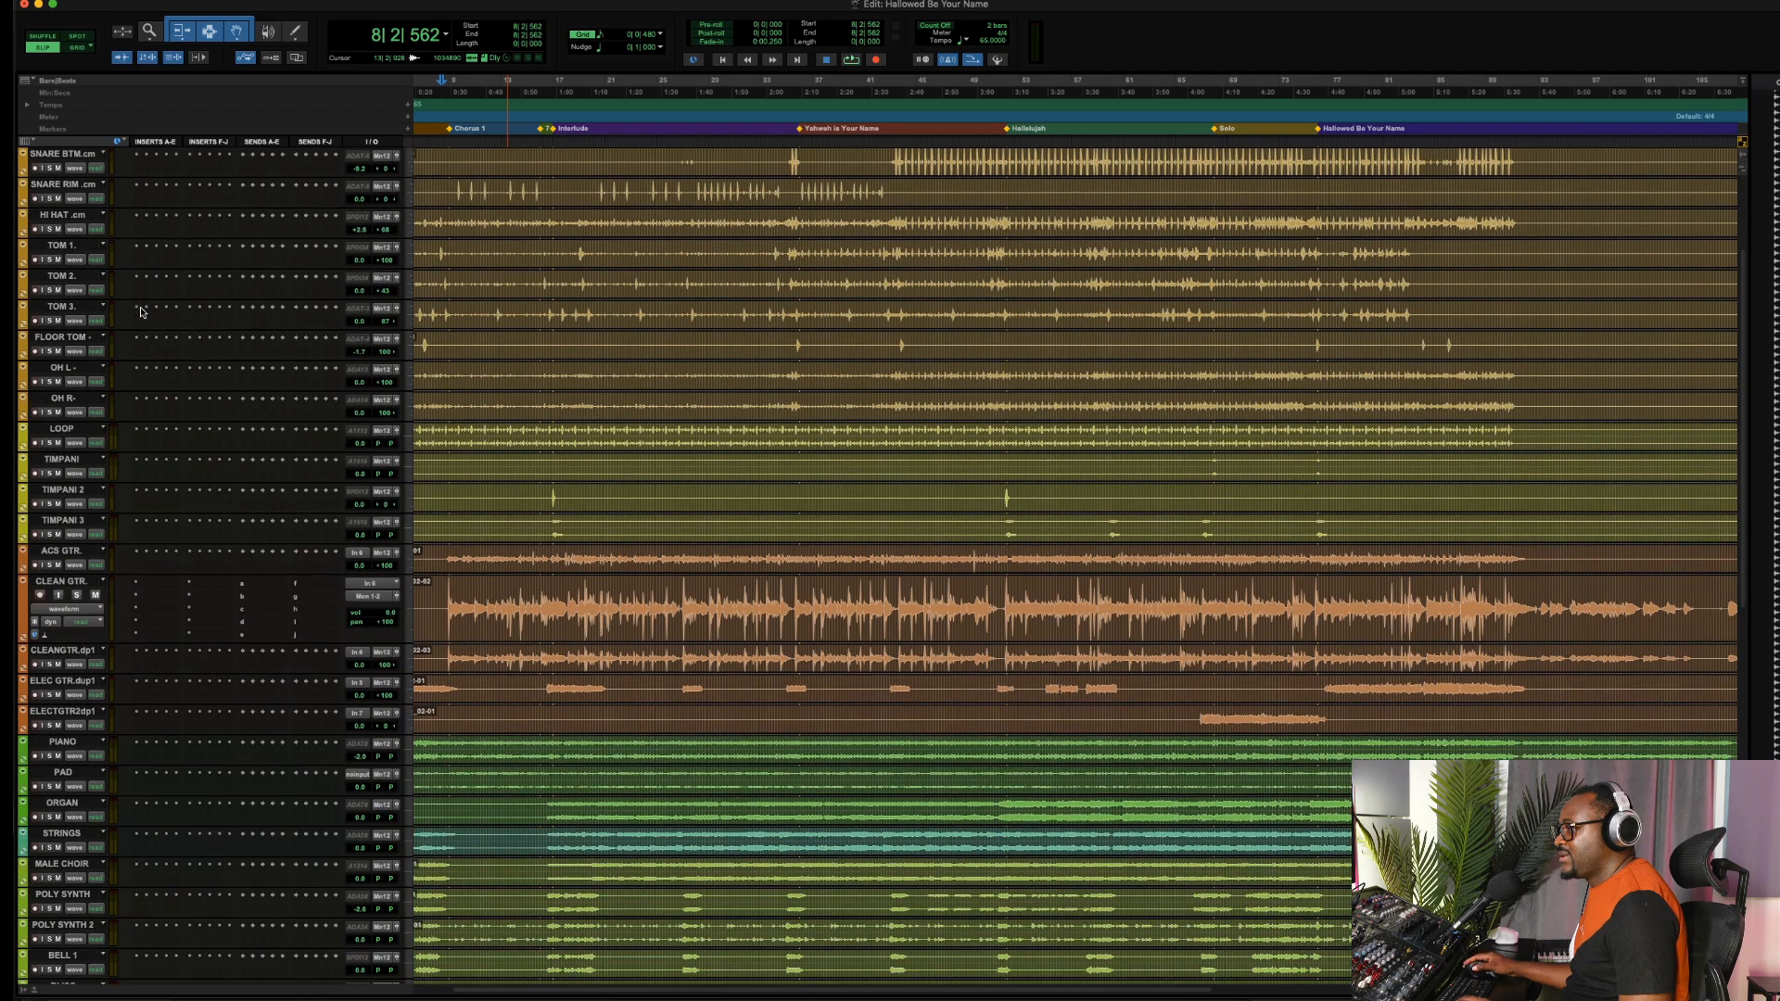
pyautogui.scroll(-5, 141, 311)
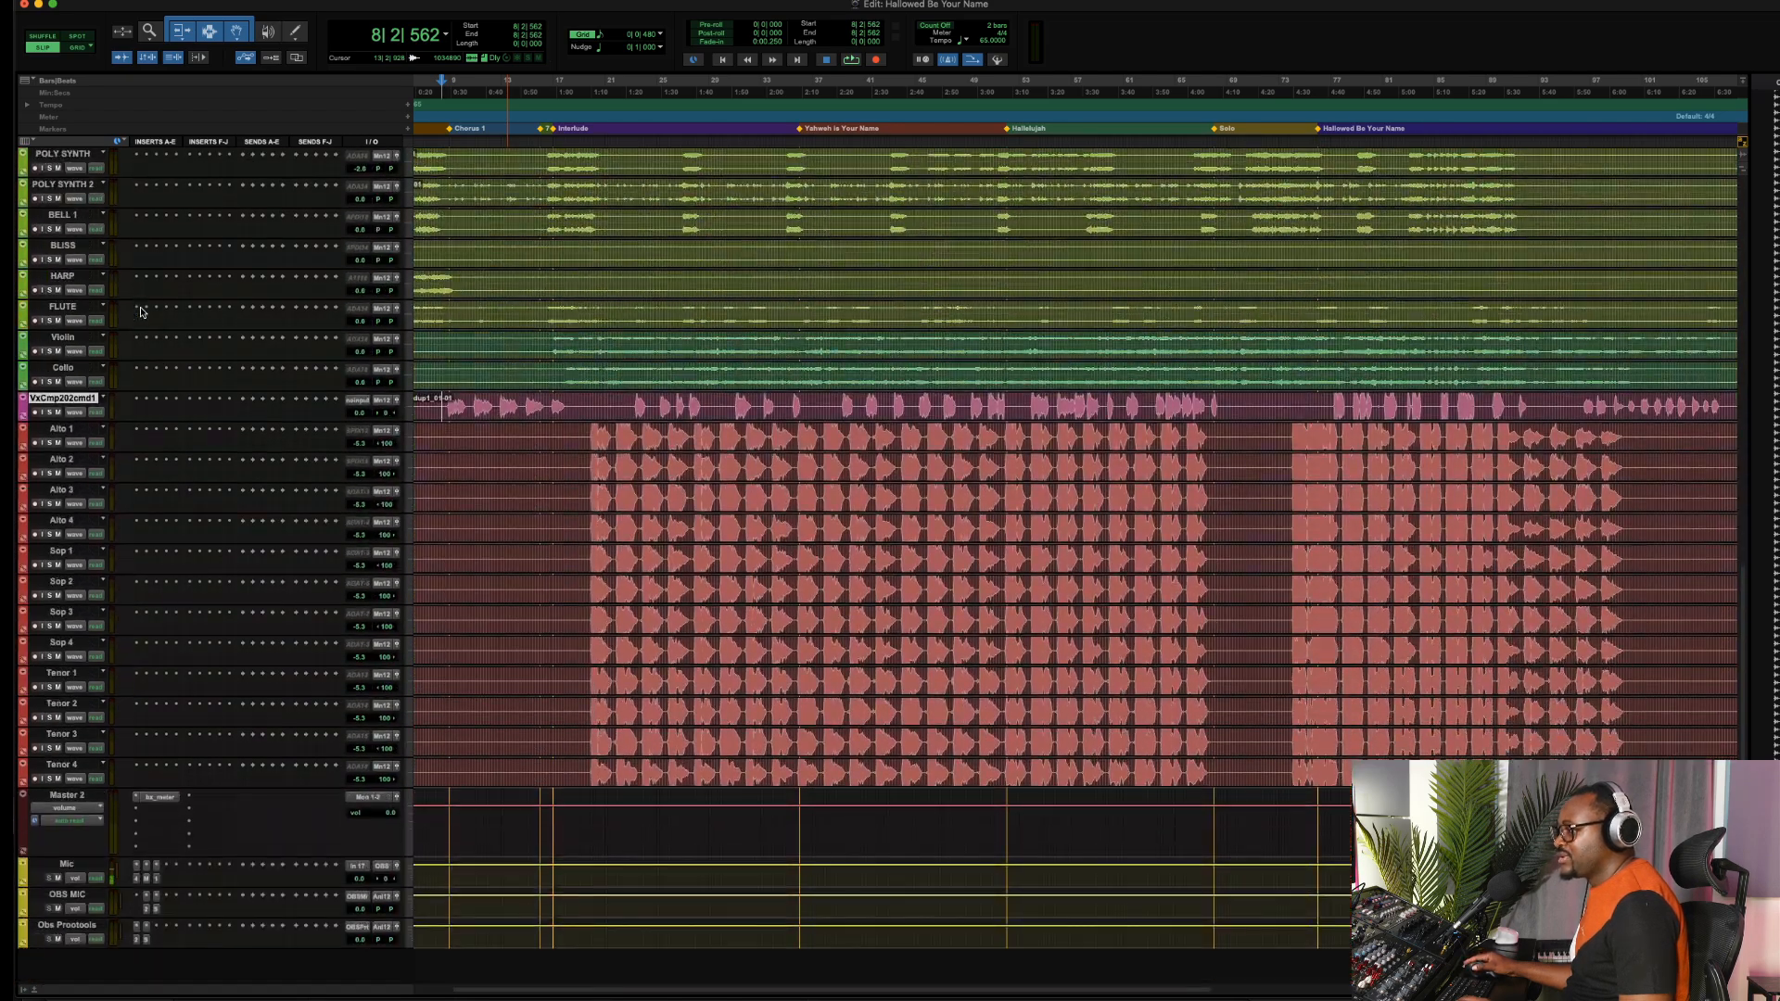
pyautogui.click(61, 766)
pyautogui.scroll(-1, 146, 635)
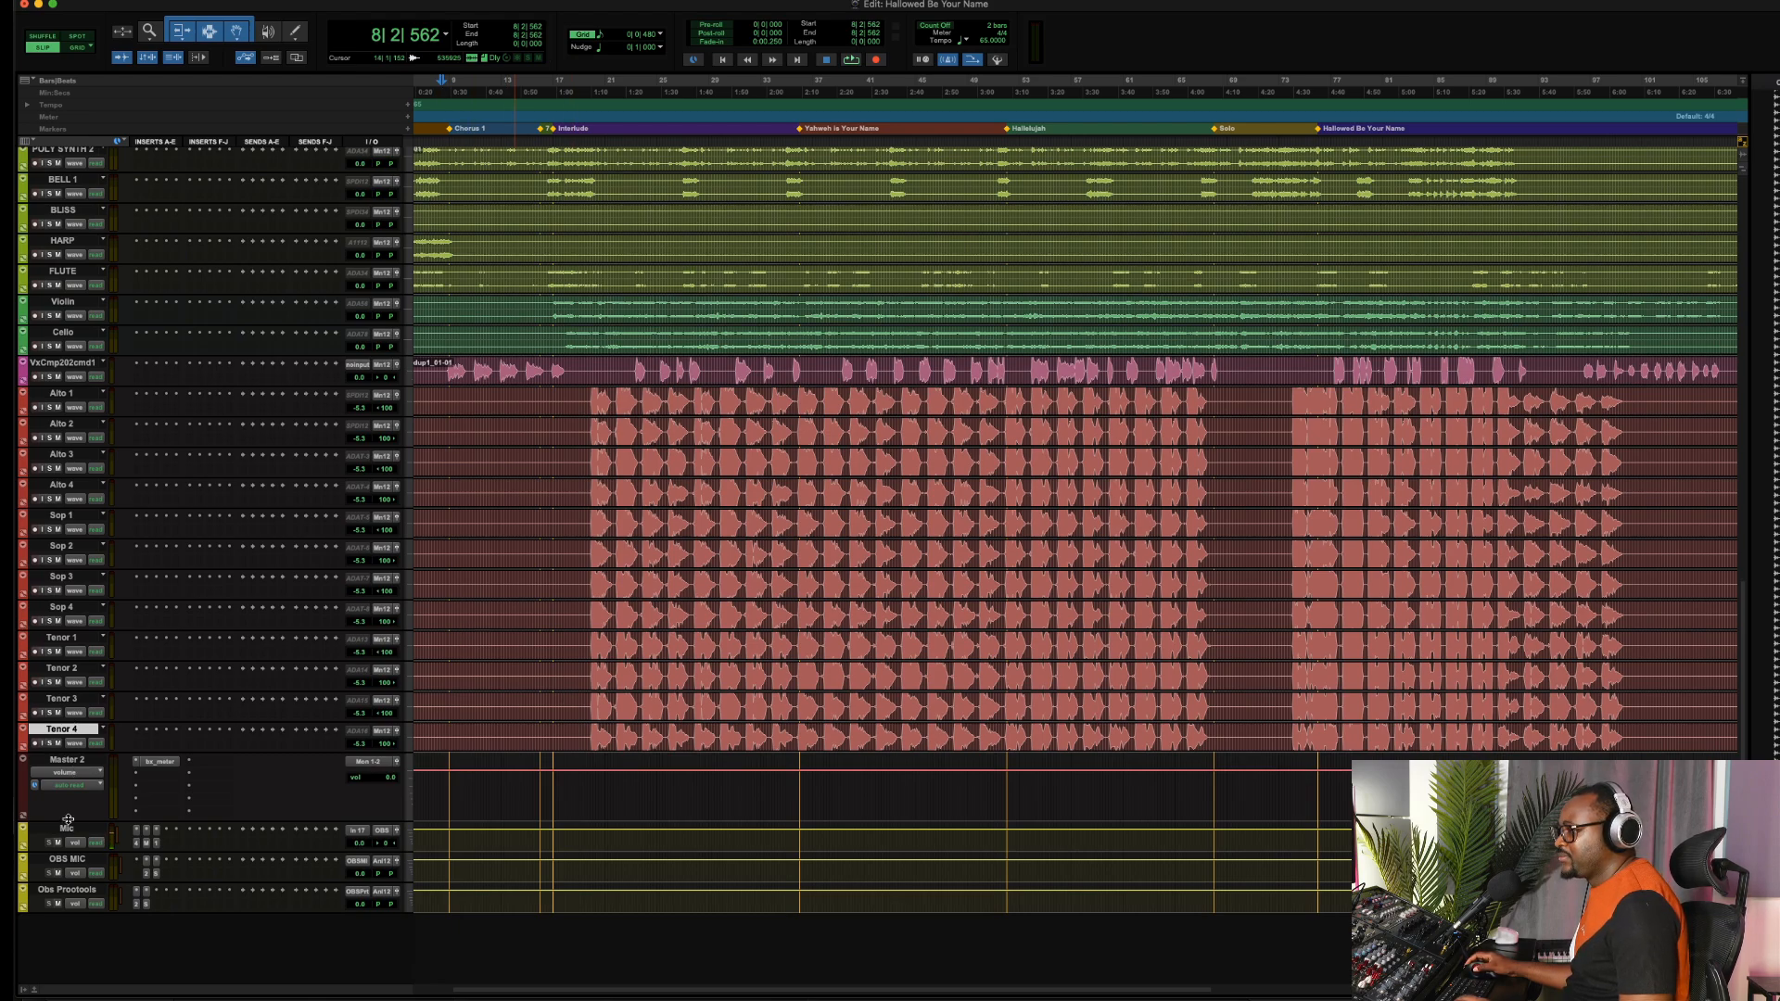
pyautogui.moveTo(67, 820); pyautogui.dragTo(70, 802)
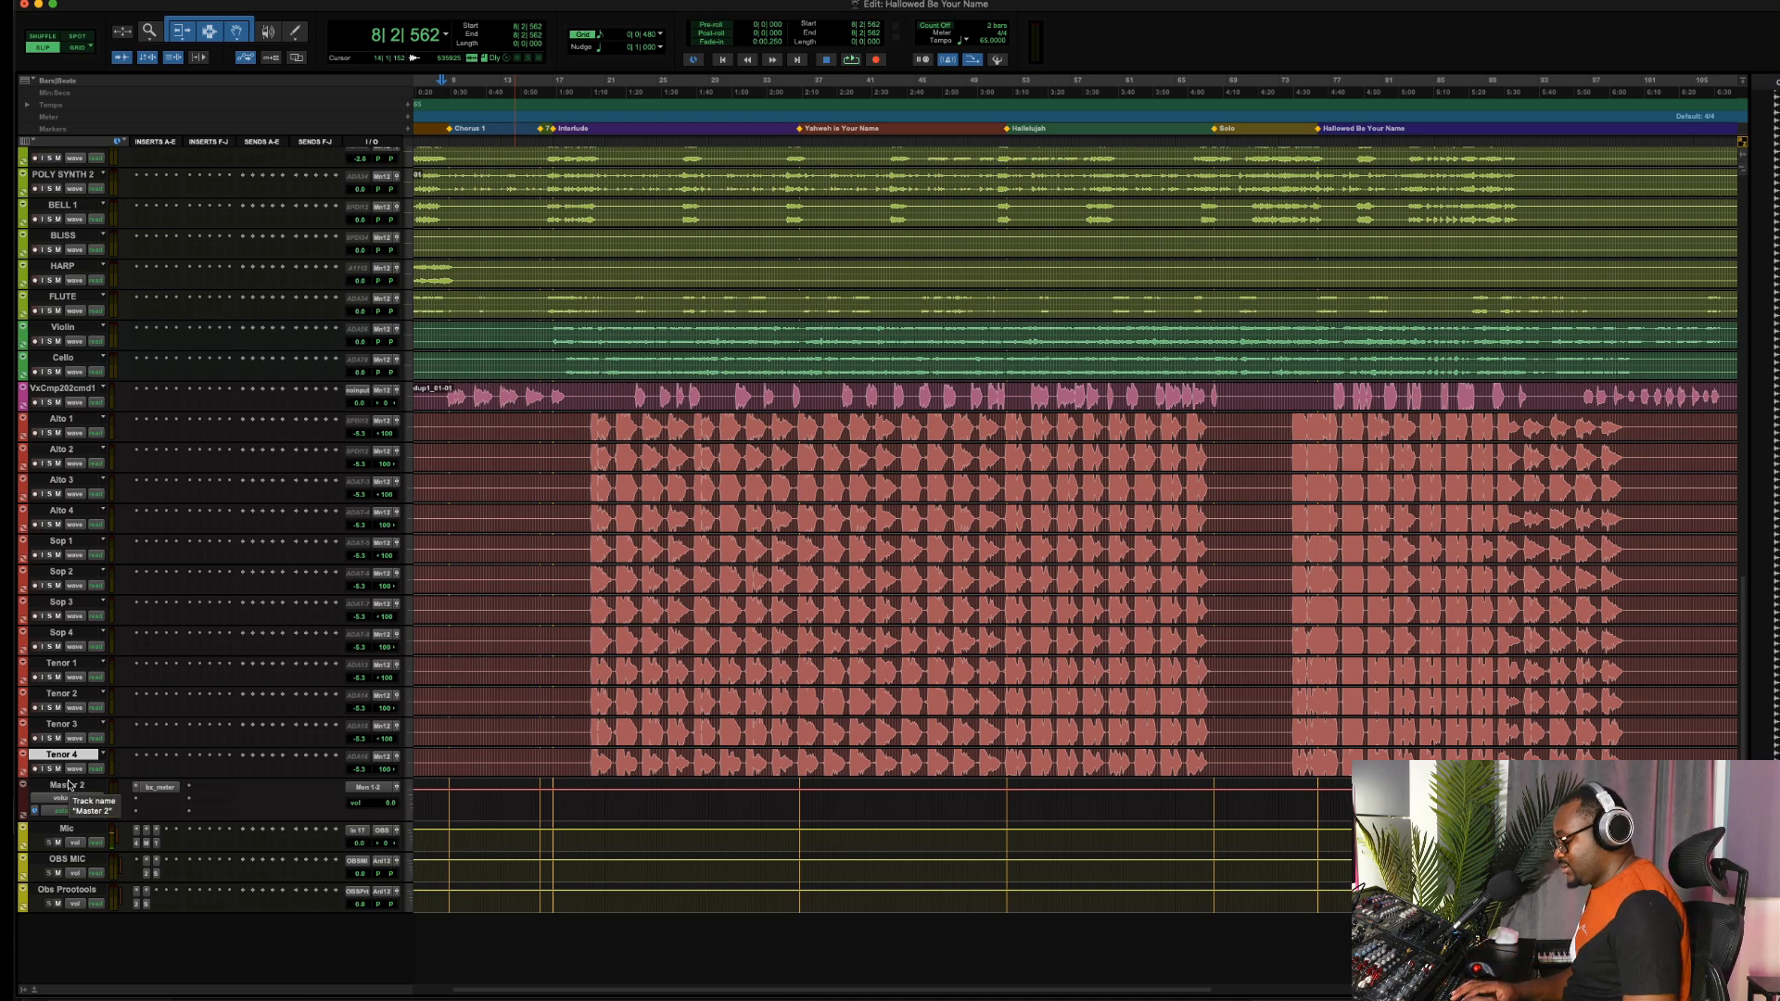
# Create eight new stereo Aux Input tracks in Samples timebase below the Tenor 4 track
pyautogui.press('s')
pyautogui.press('shift+super+n')
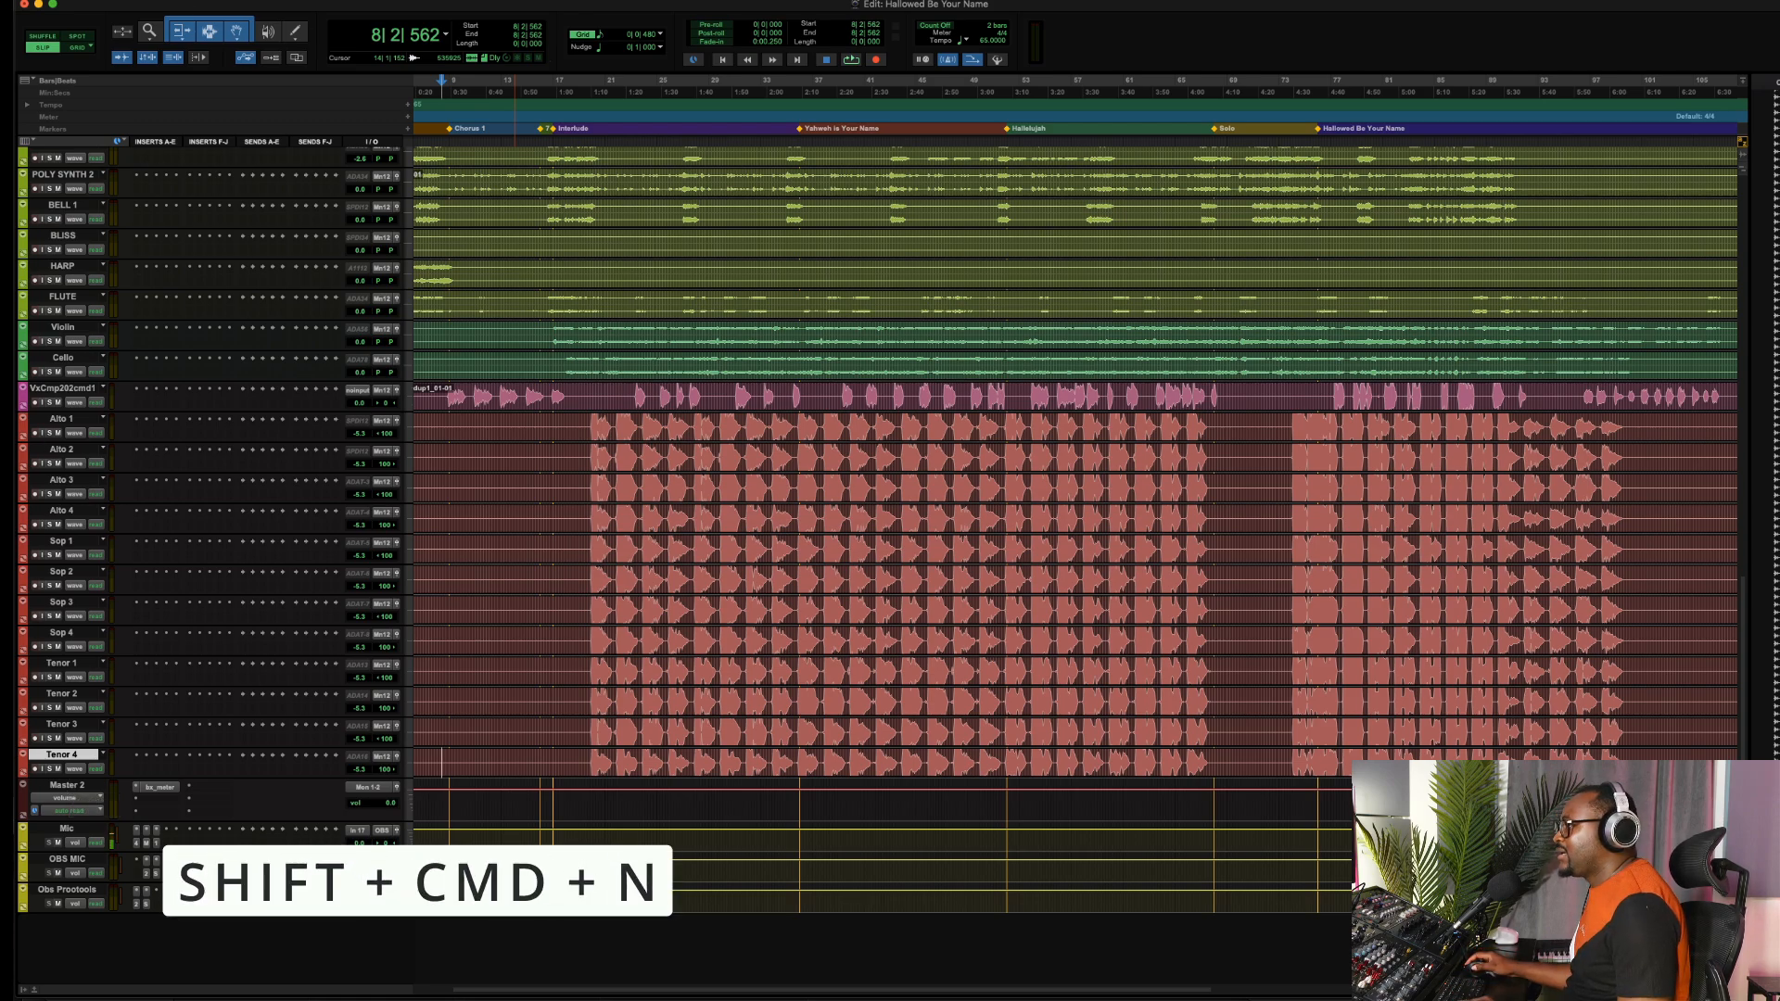
pyautogui.click(211, 2)
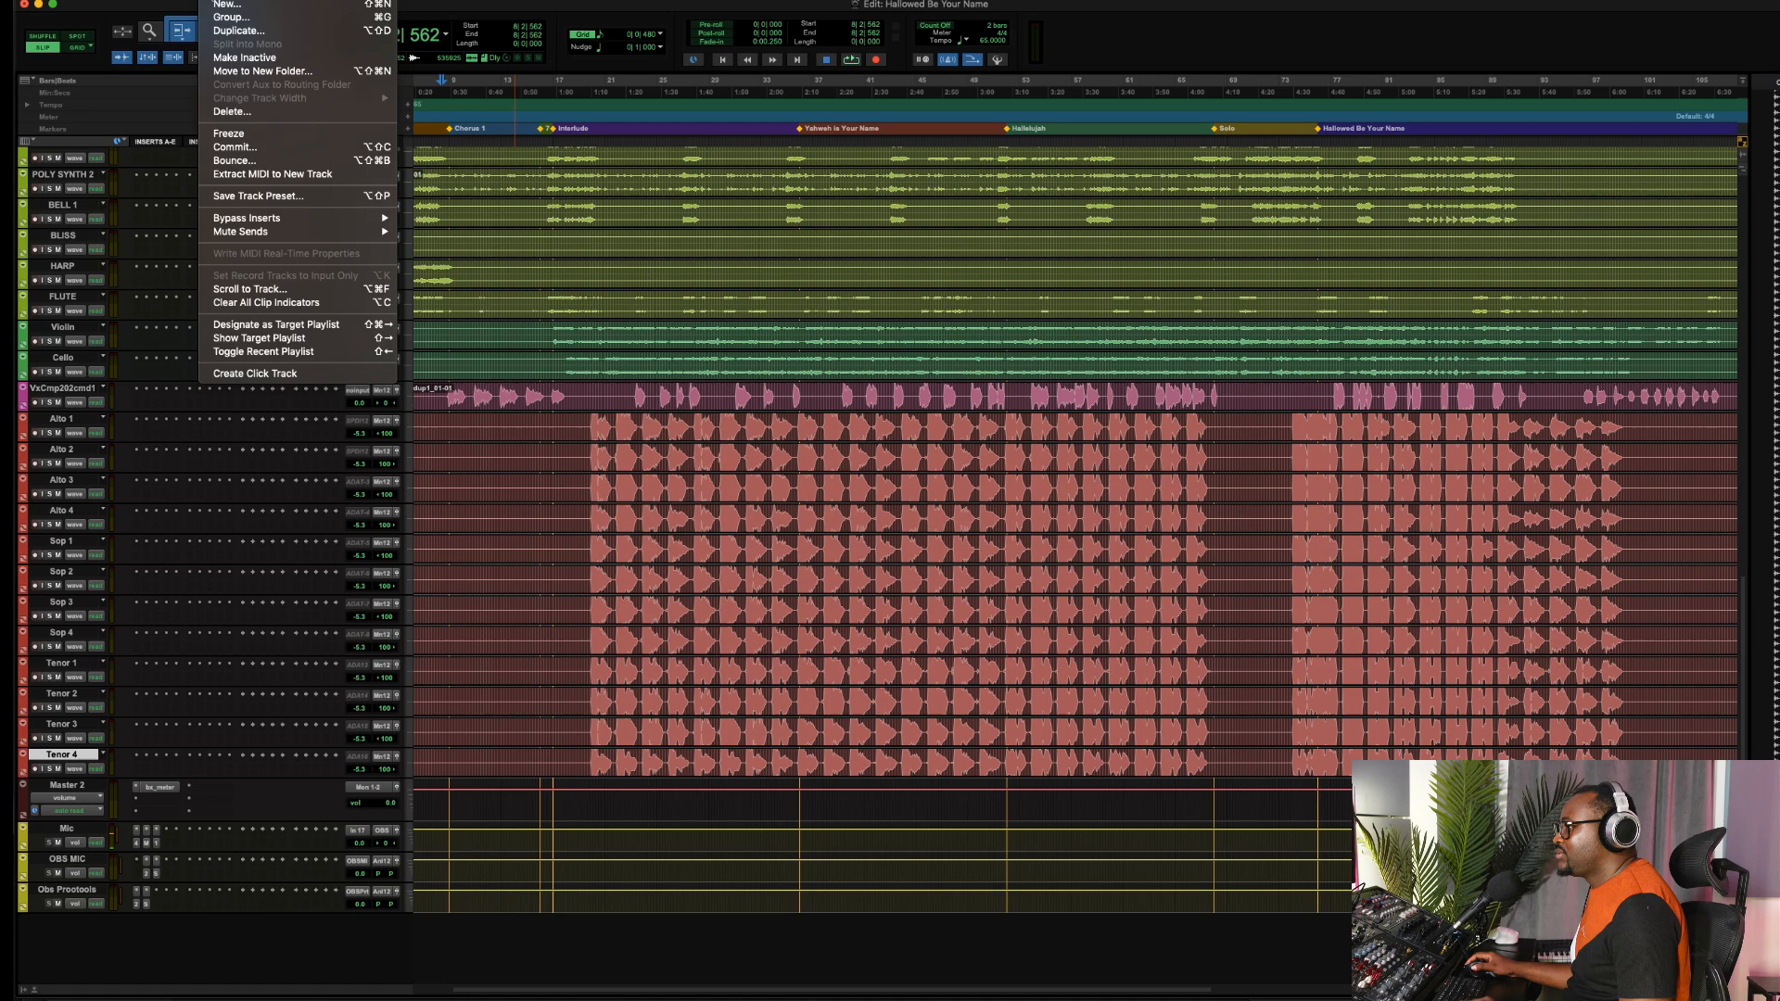
pyautogui.click(222, 4)
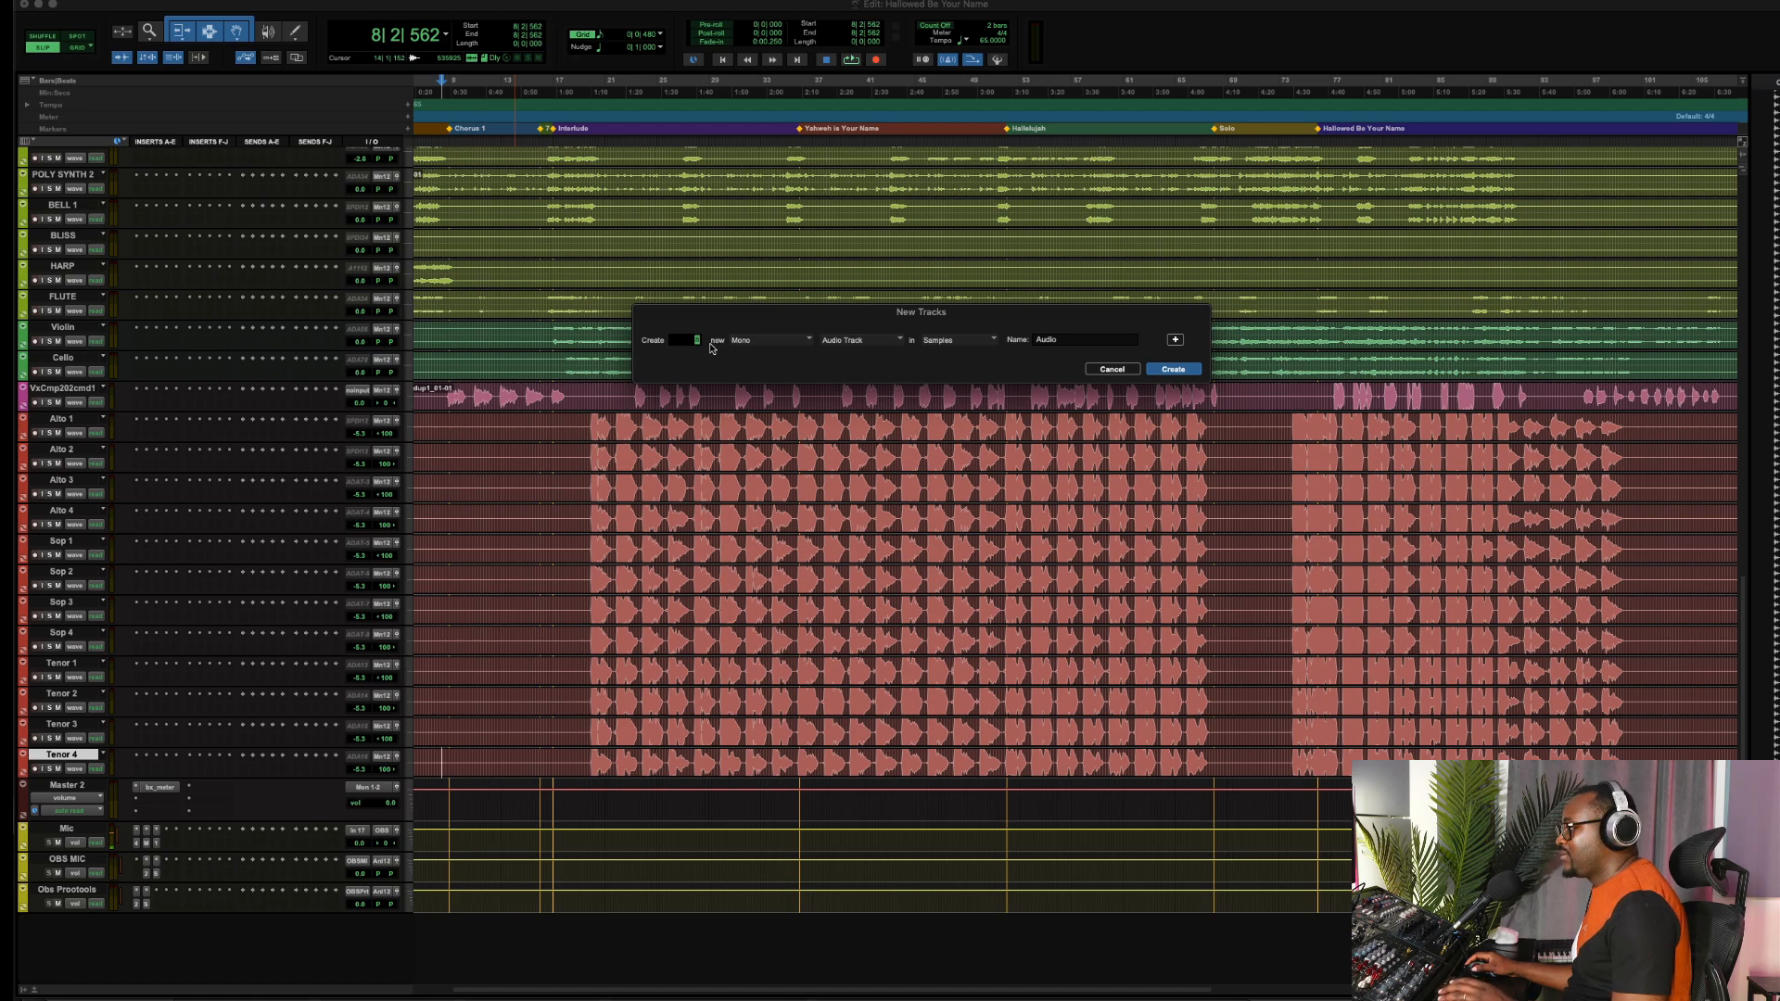
pyautogui.click(758, 341)
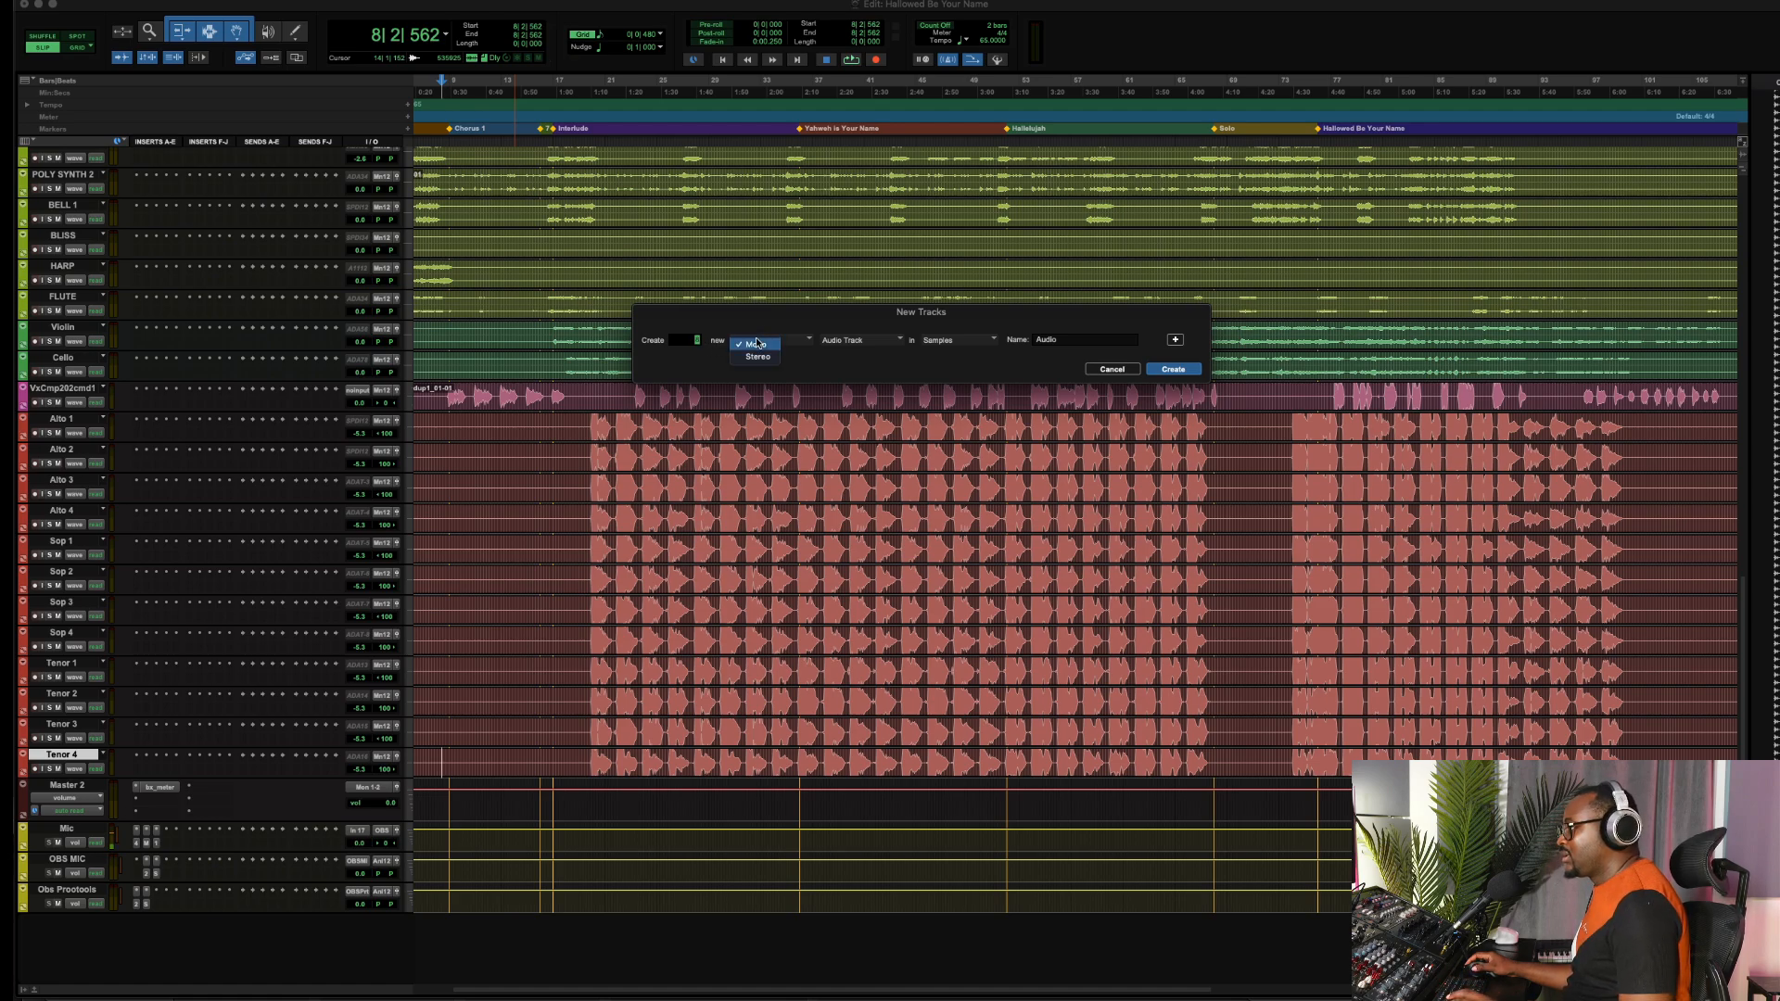
pyautogui.click(762, 359)
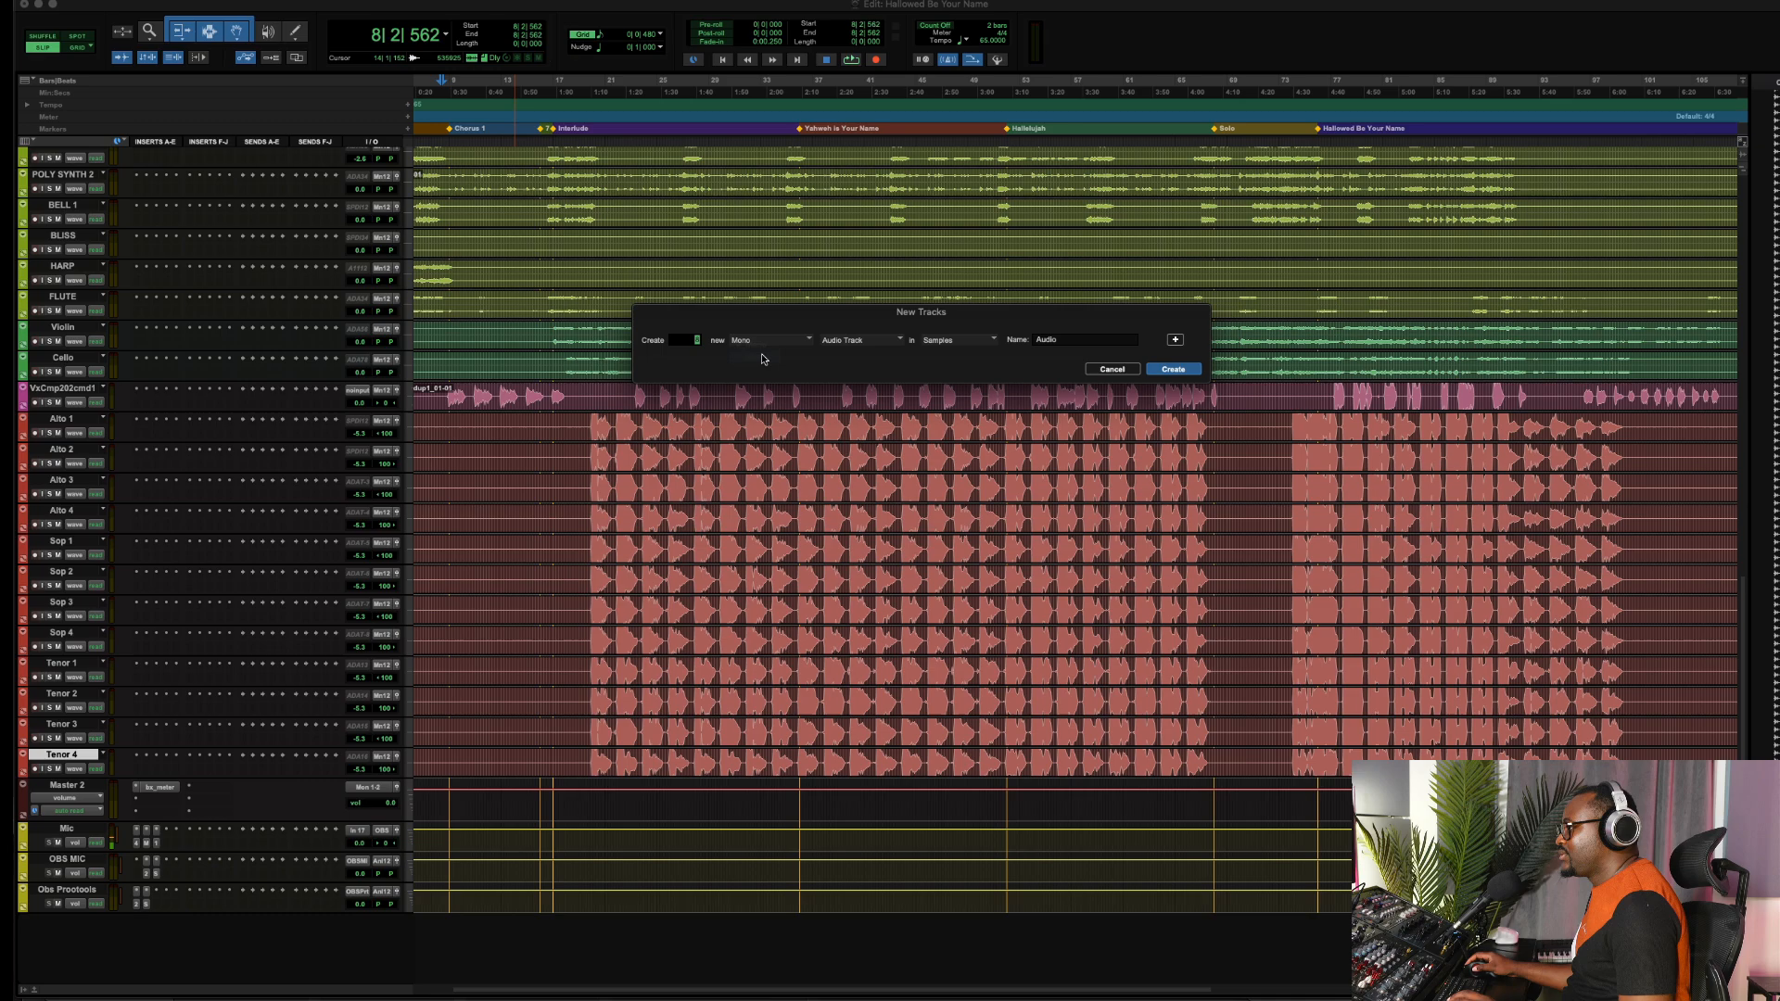
pyautogui.click(861, 341)
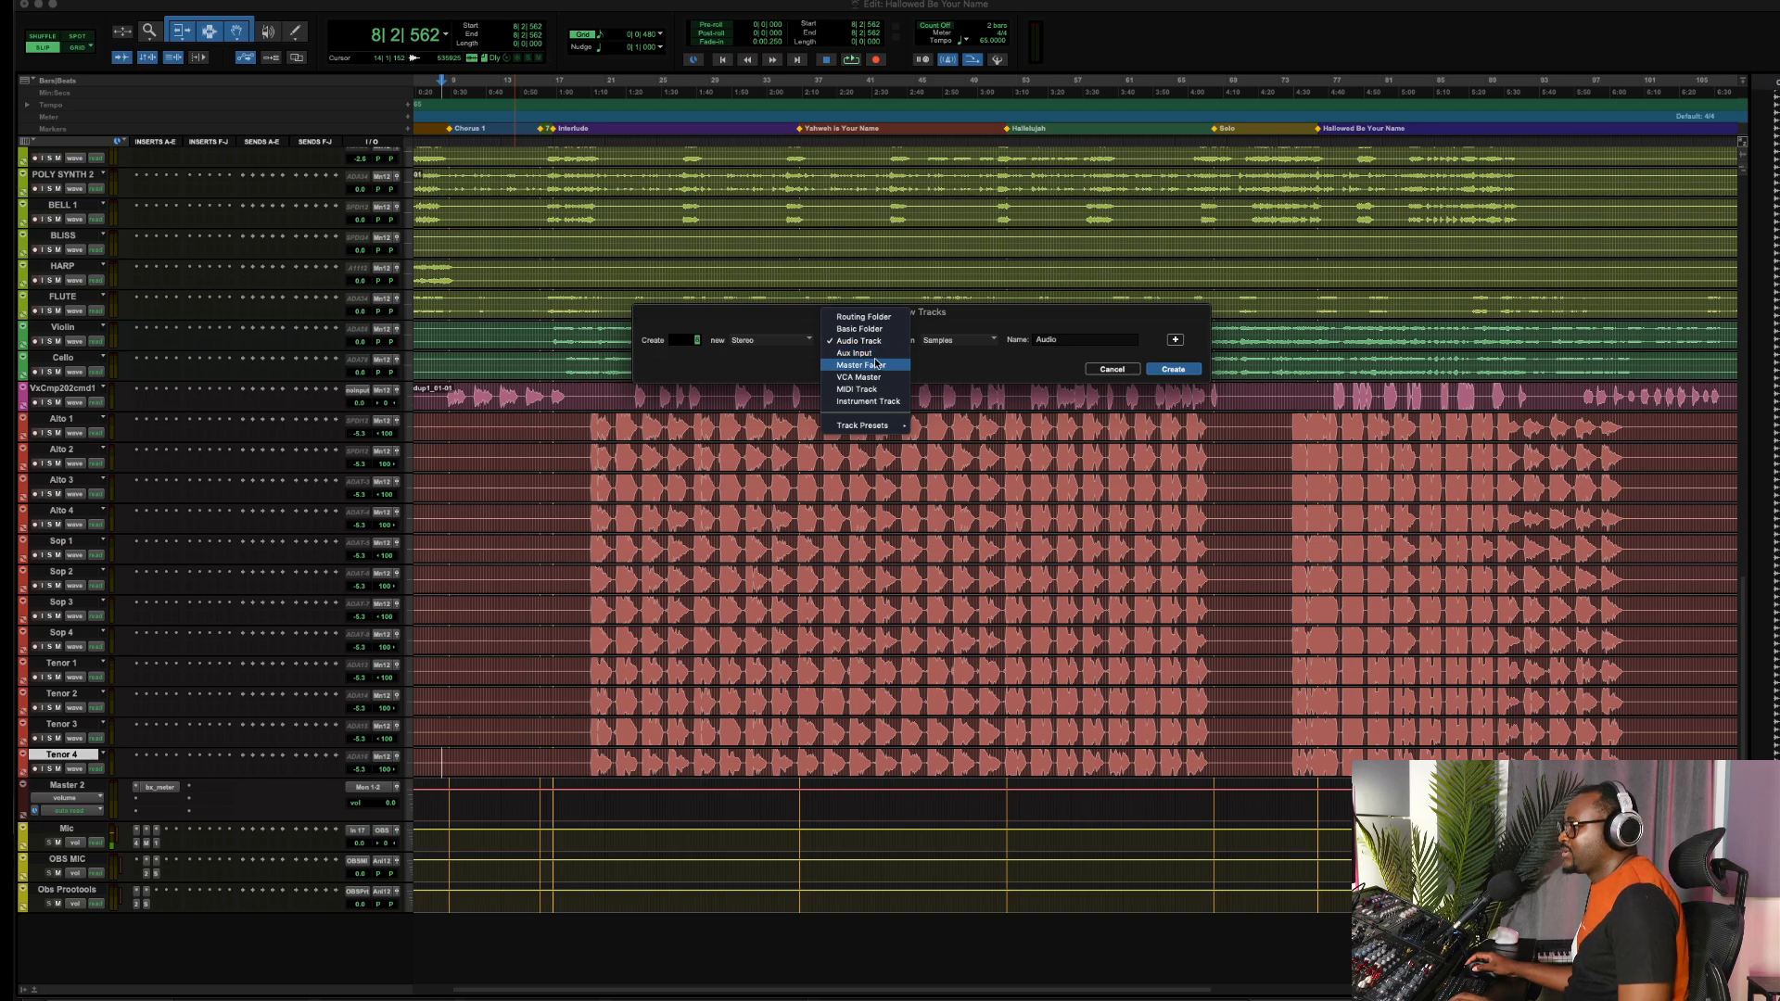
pyautogui.click(875, 360)
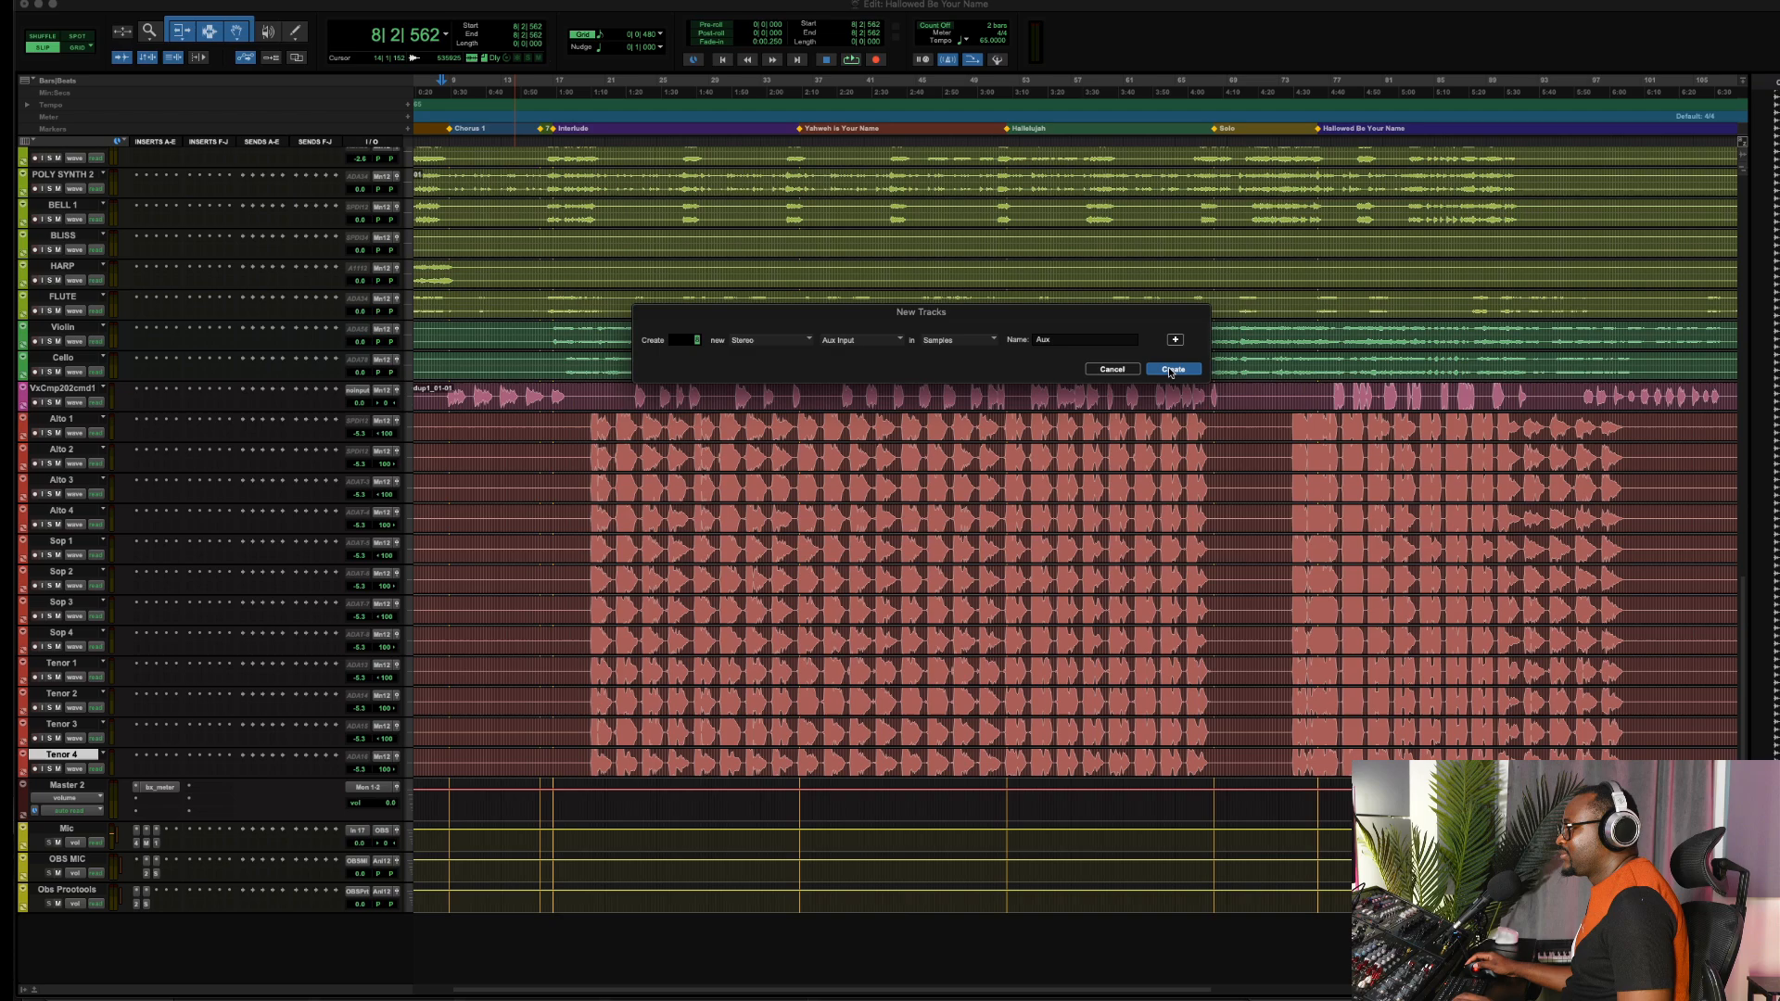
pyautogui.press('Return')
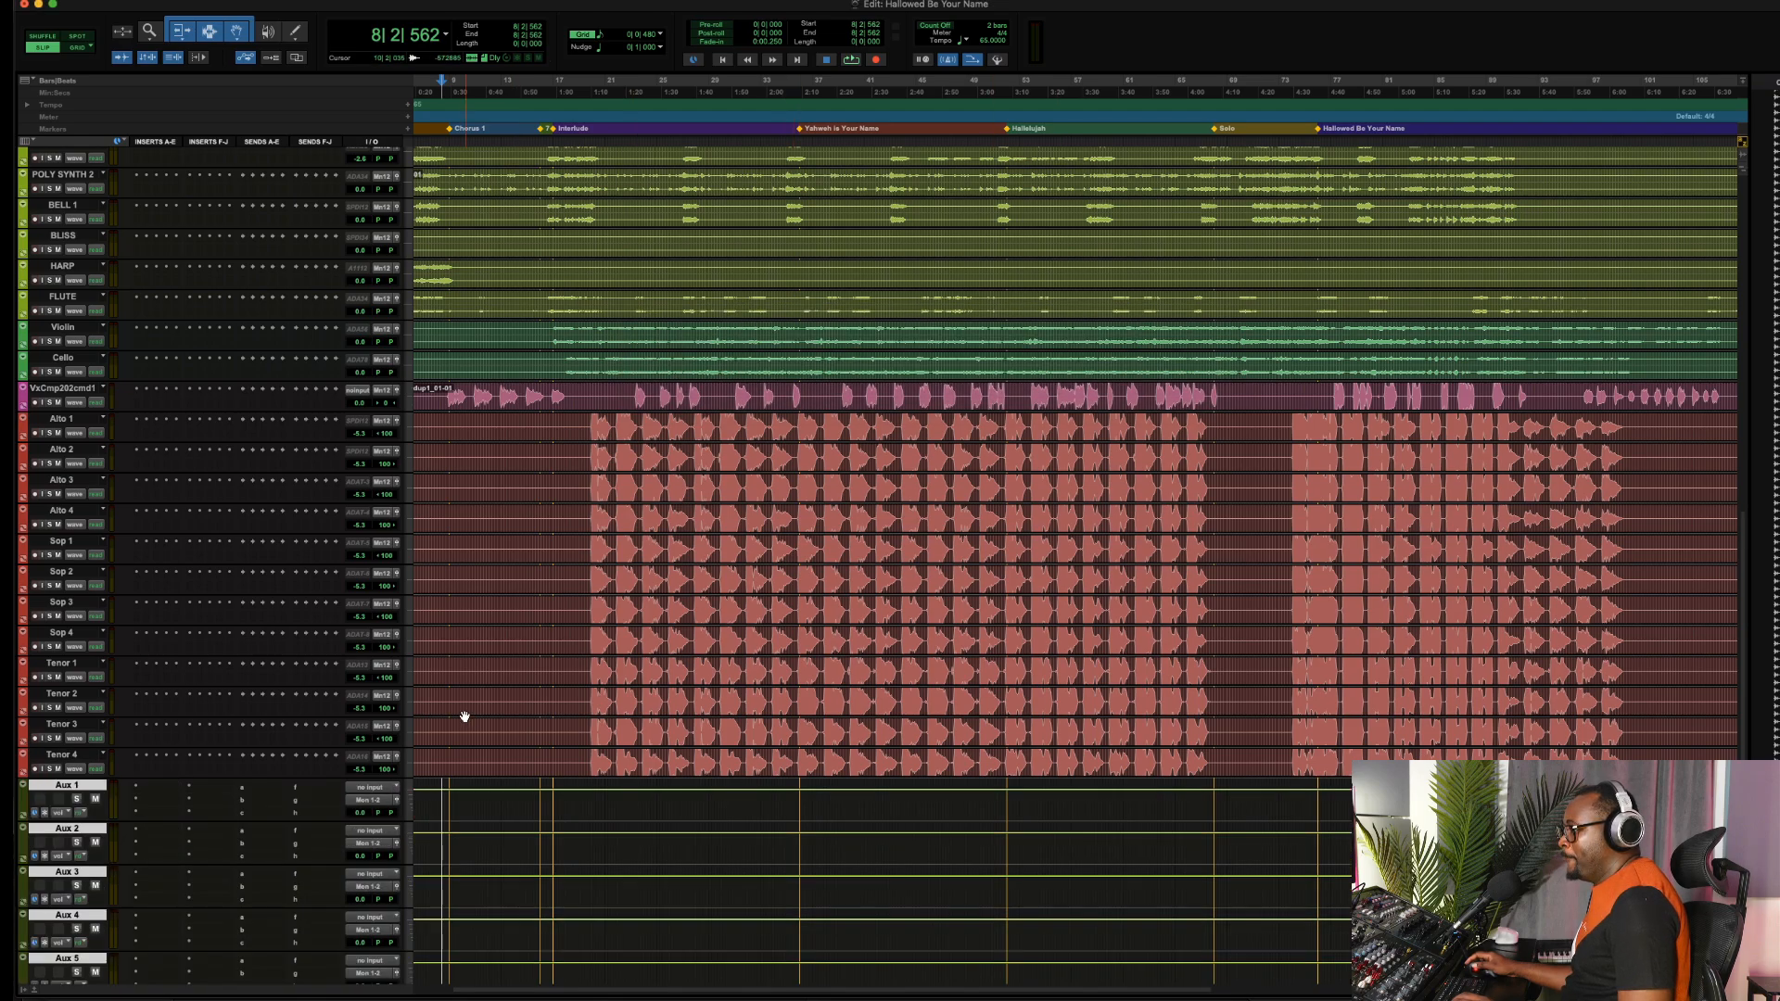
# Color the tracks Aux 1 through Aux 8 light blue
pyautogui.scroll(-5, 465, 716)
pyautogui.moveTo(16, 509)
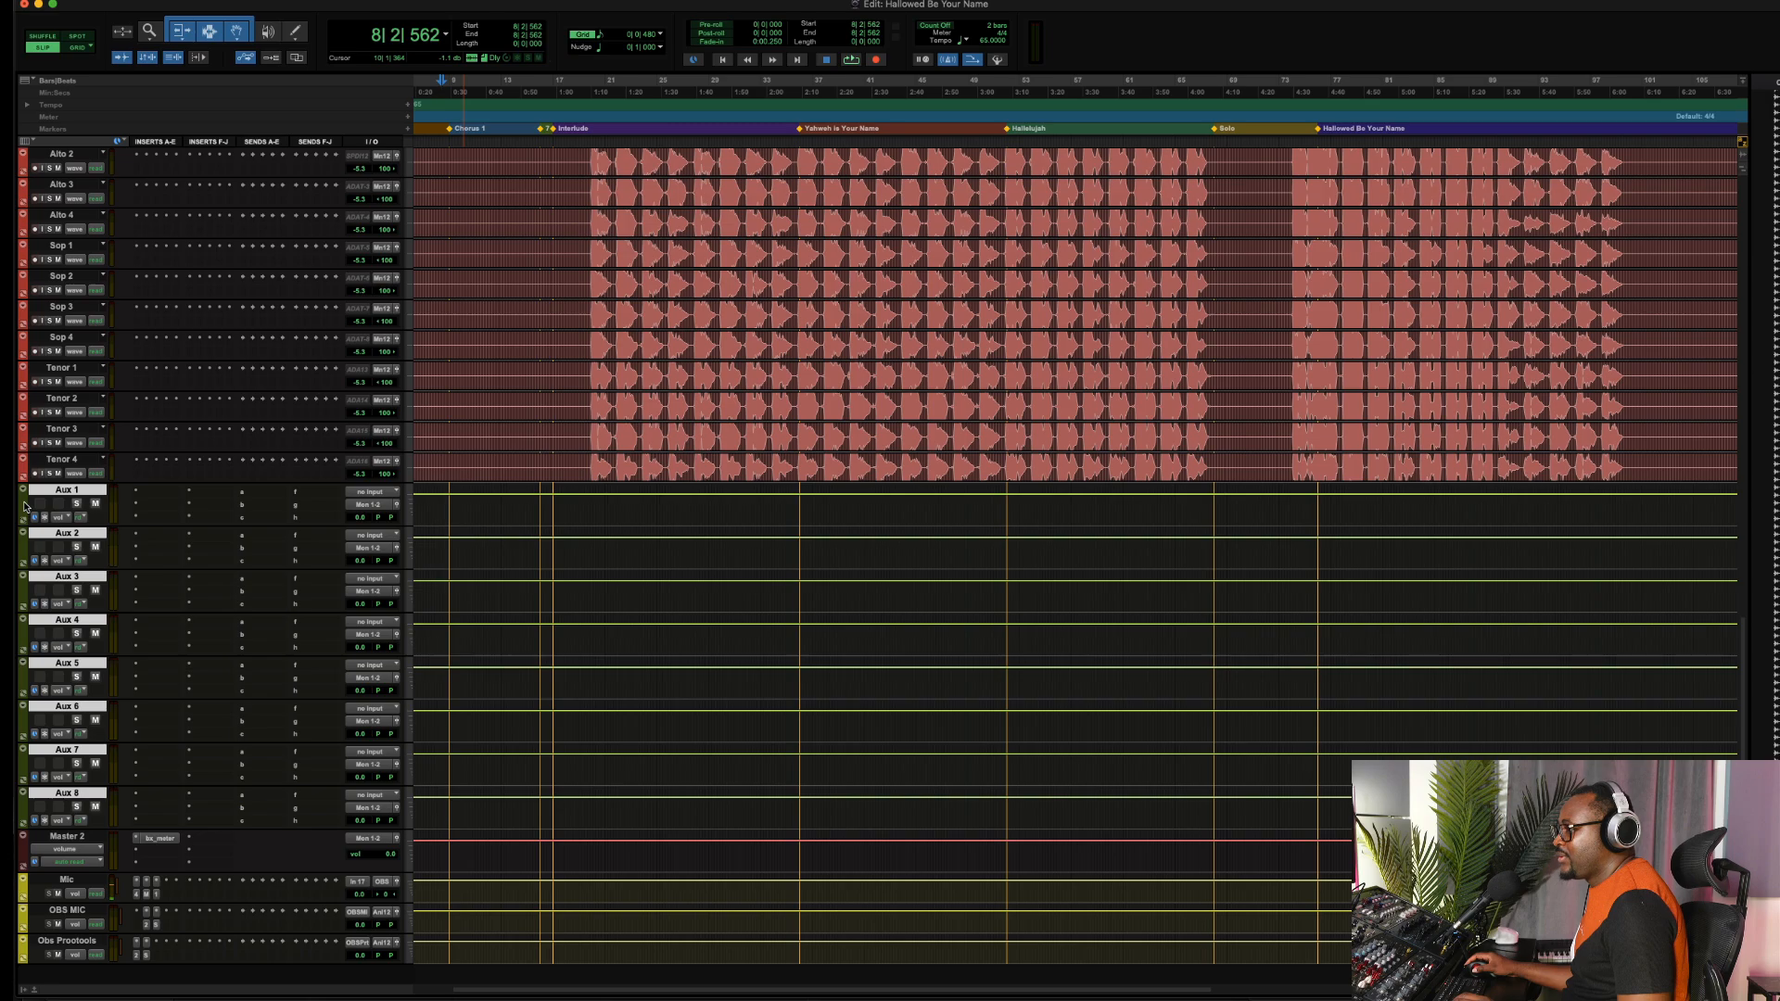
pyautogui.doubleClick(25, 507)
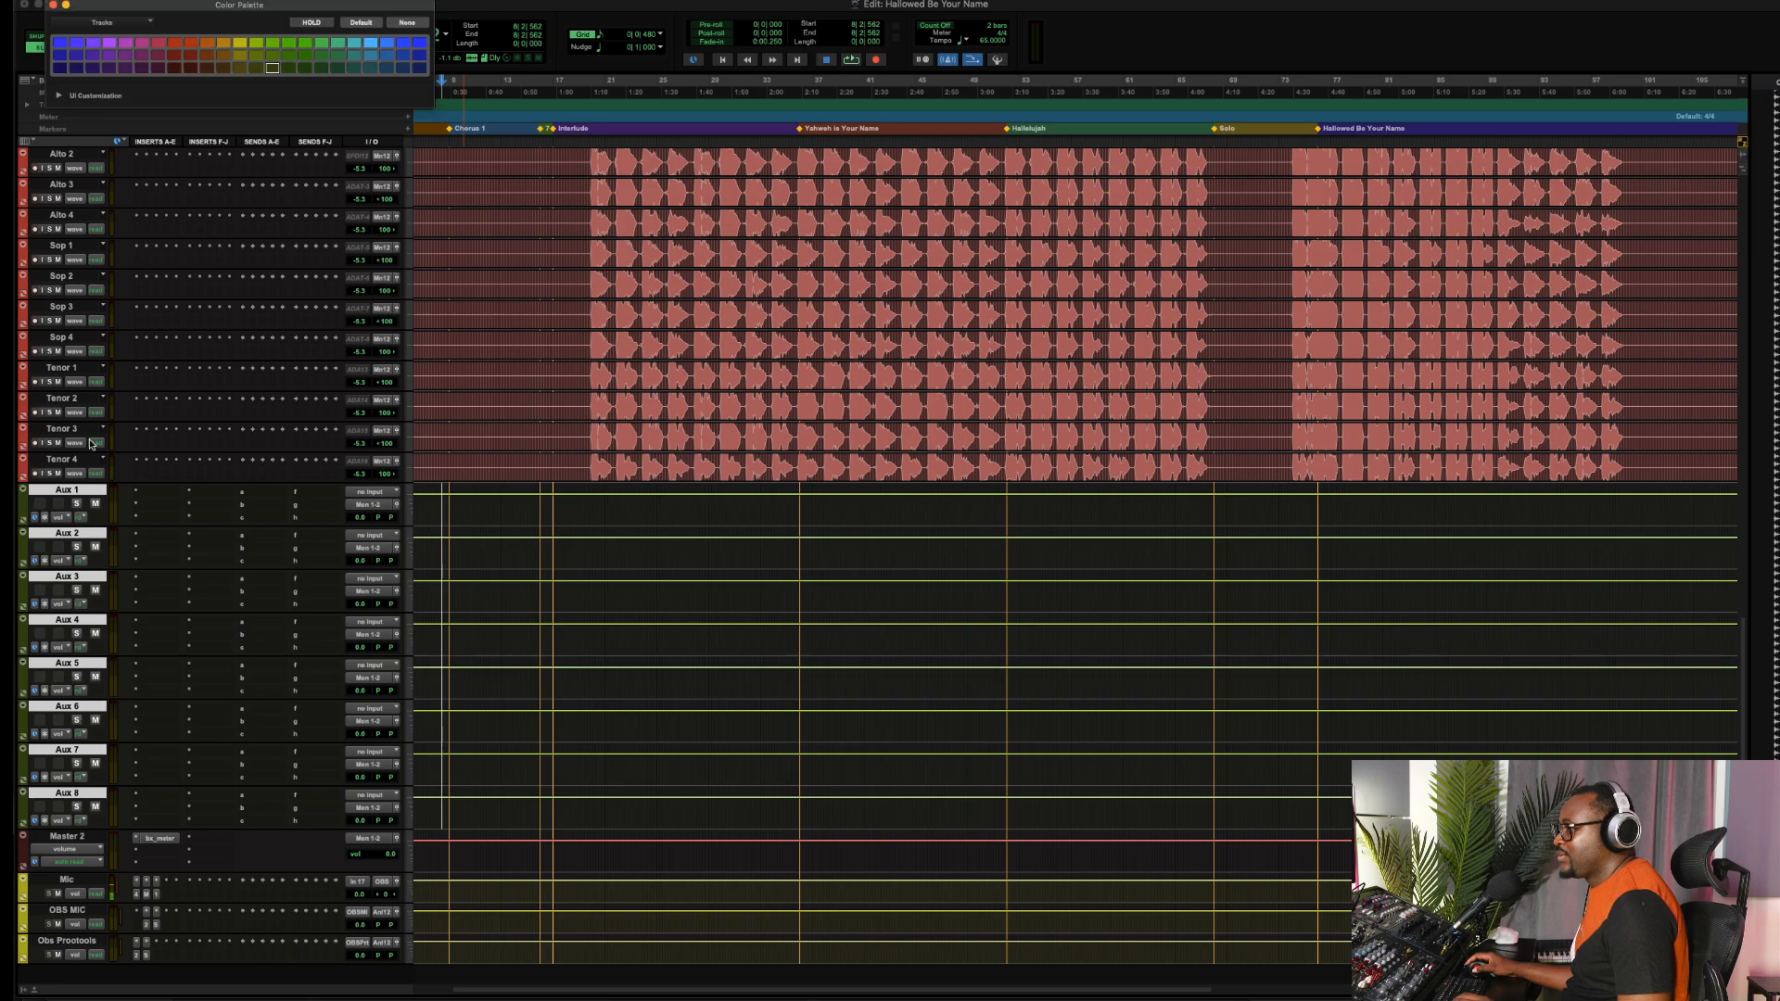
pyautogui.click(174, 43)
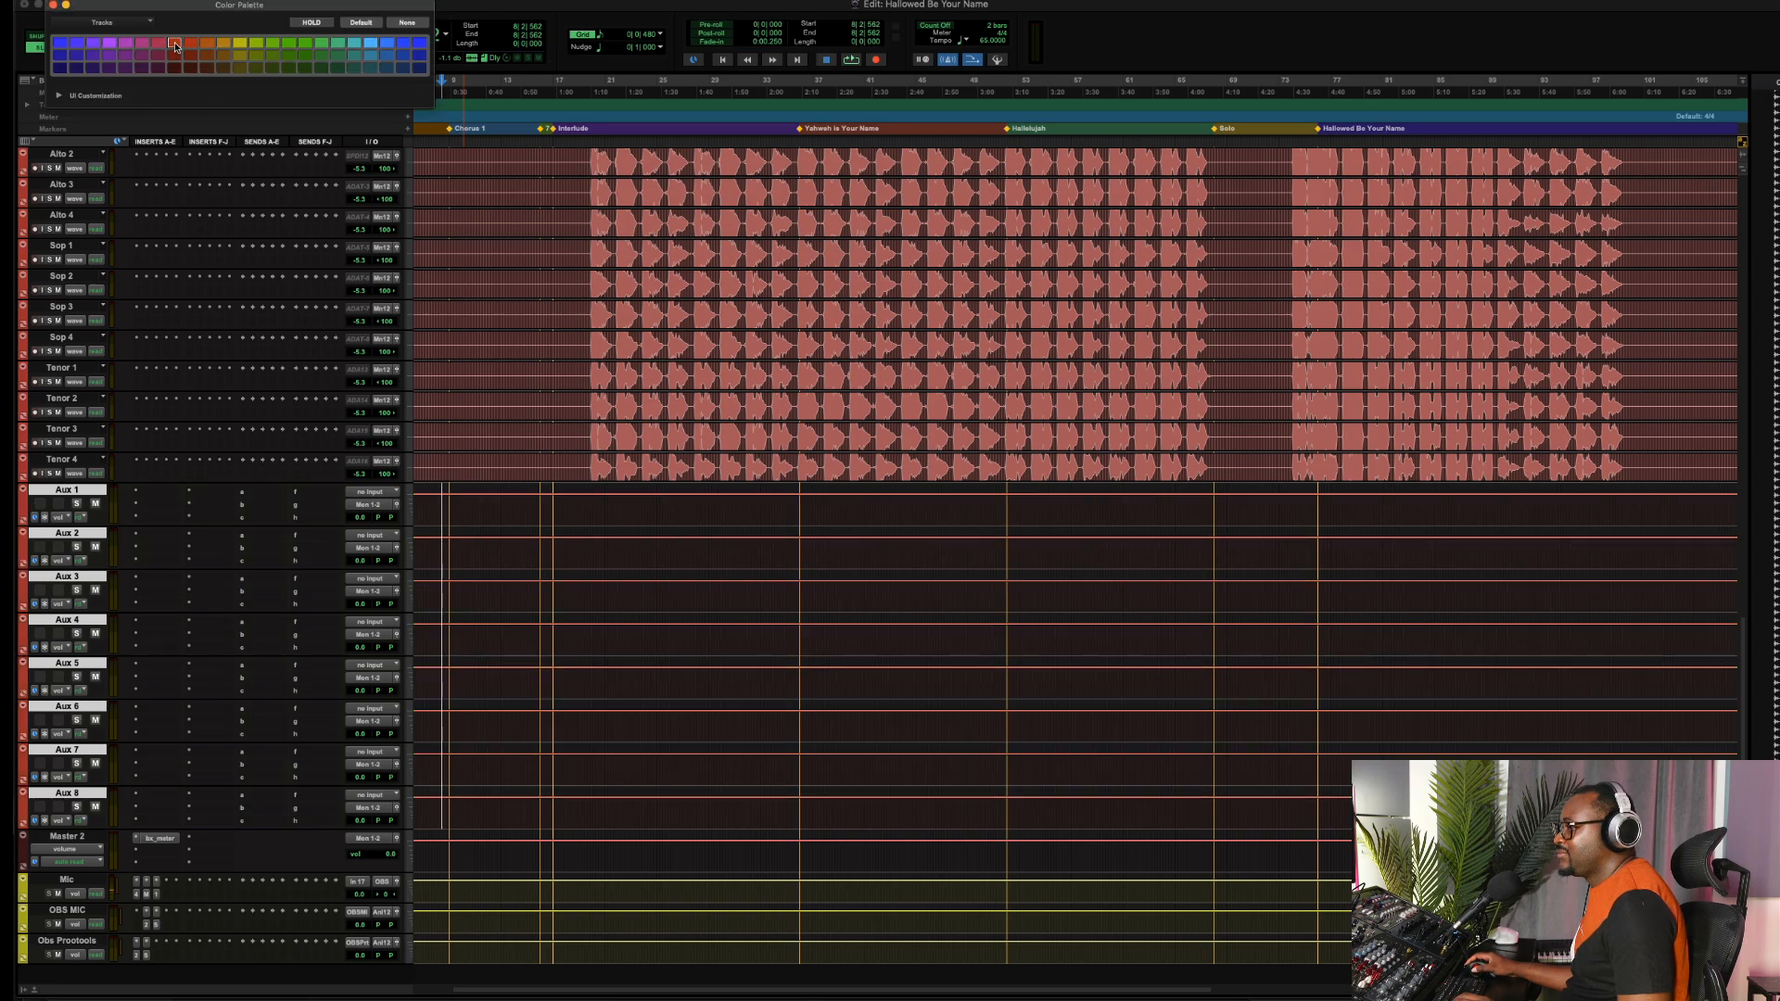
pyautogui.click(191, 44)
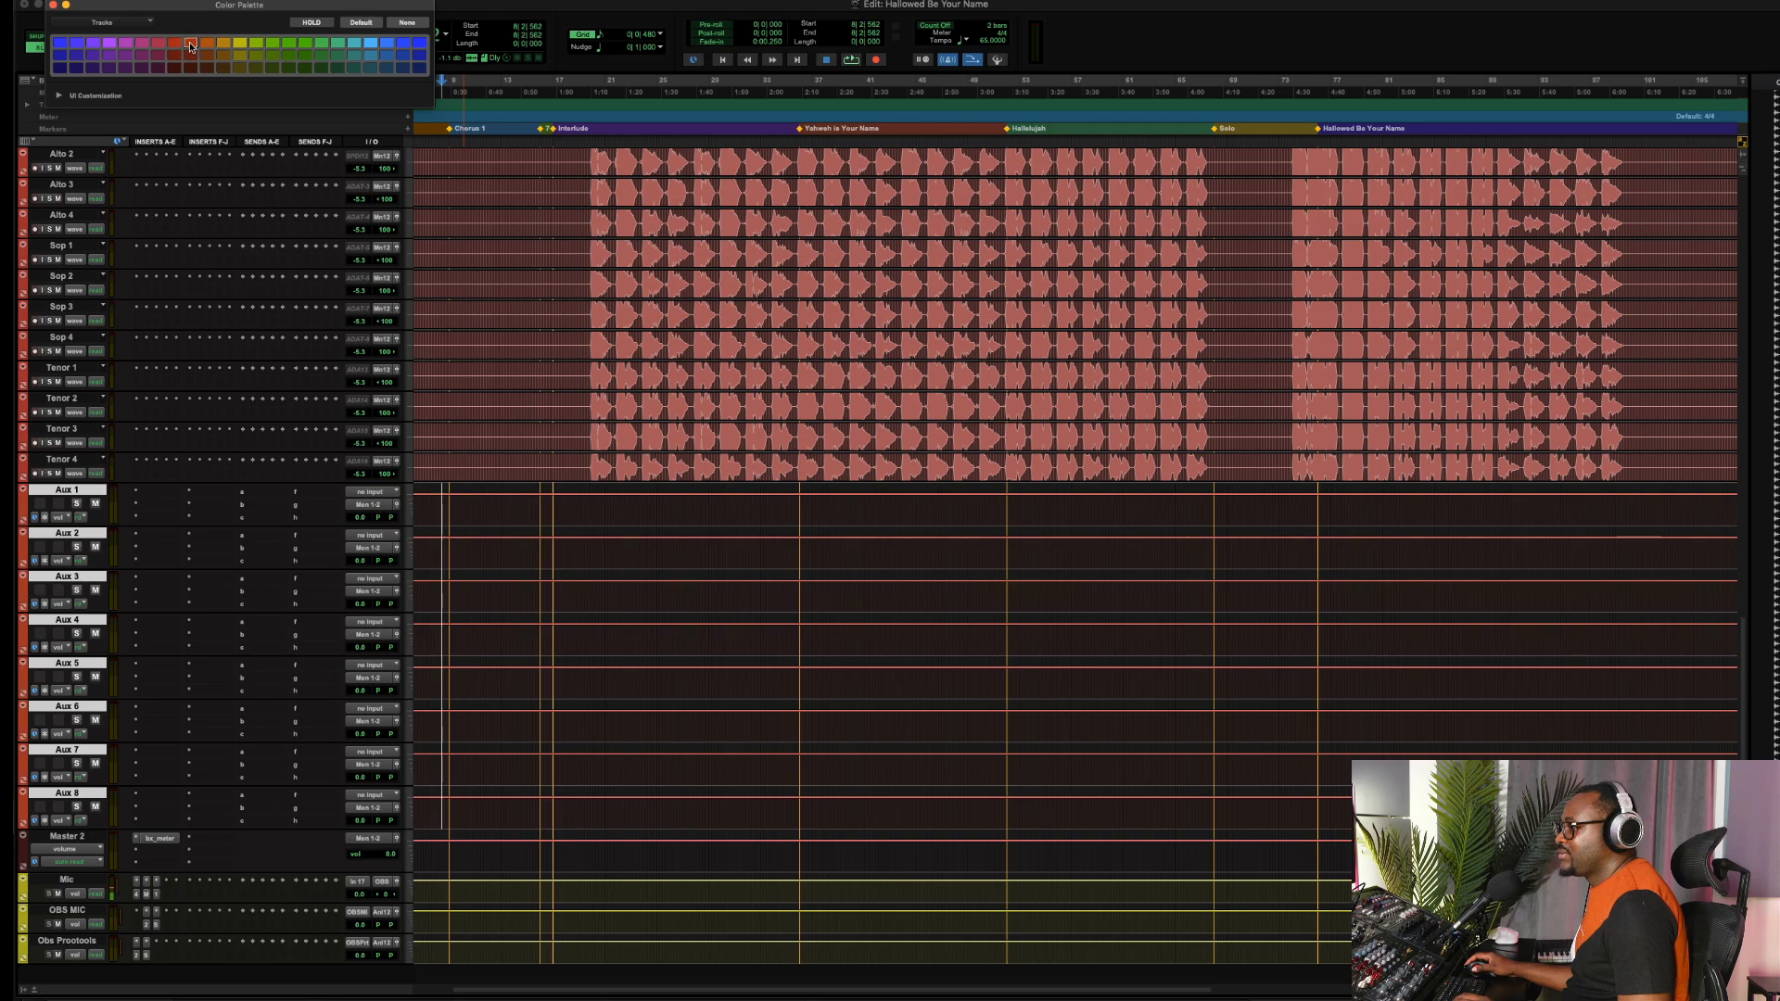
pyautogui.click(370, 44)
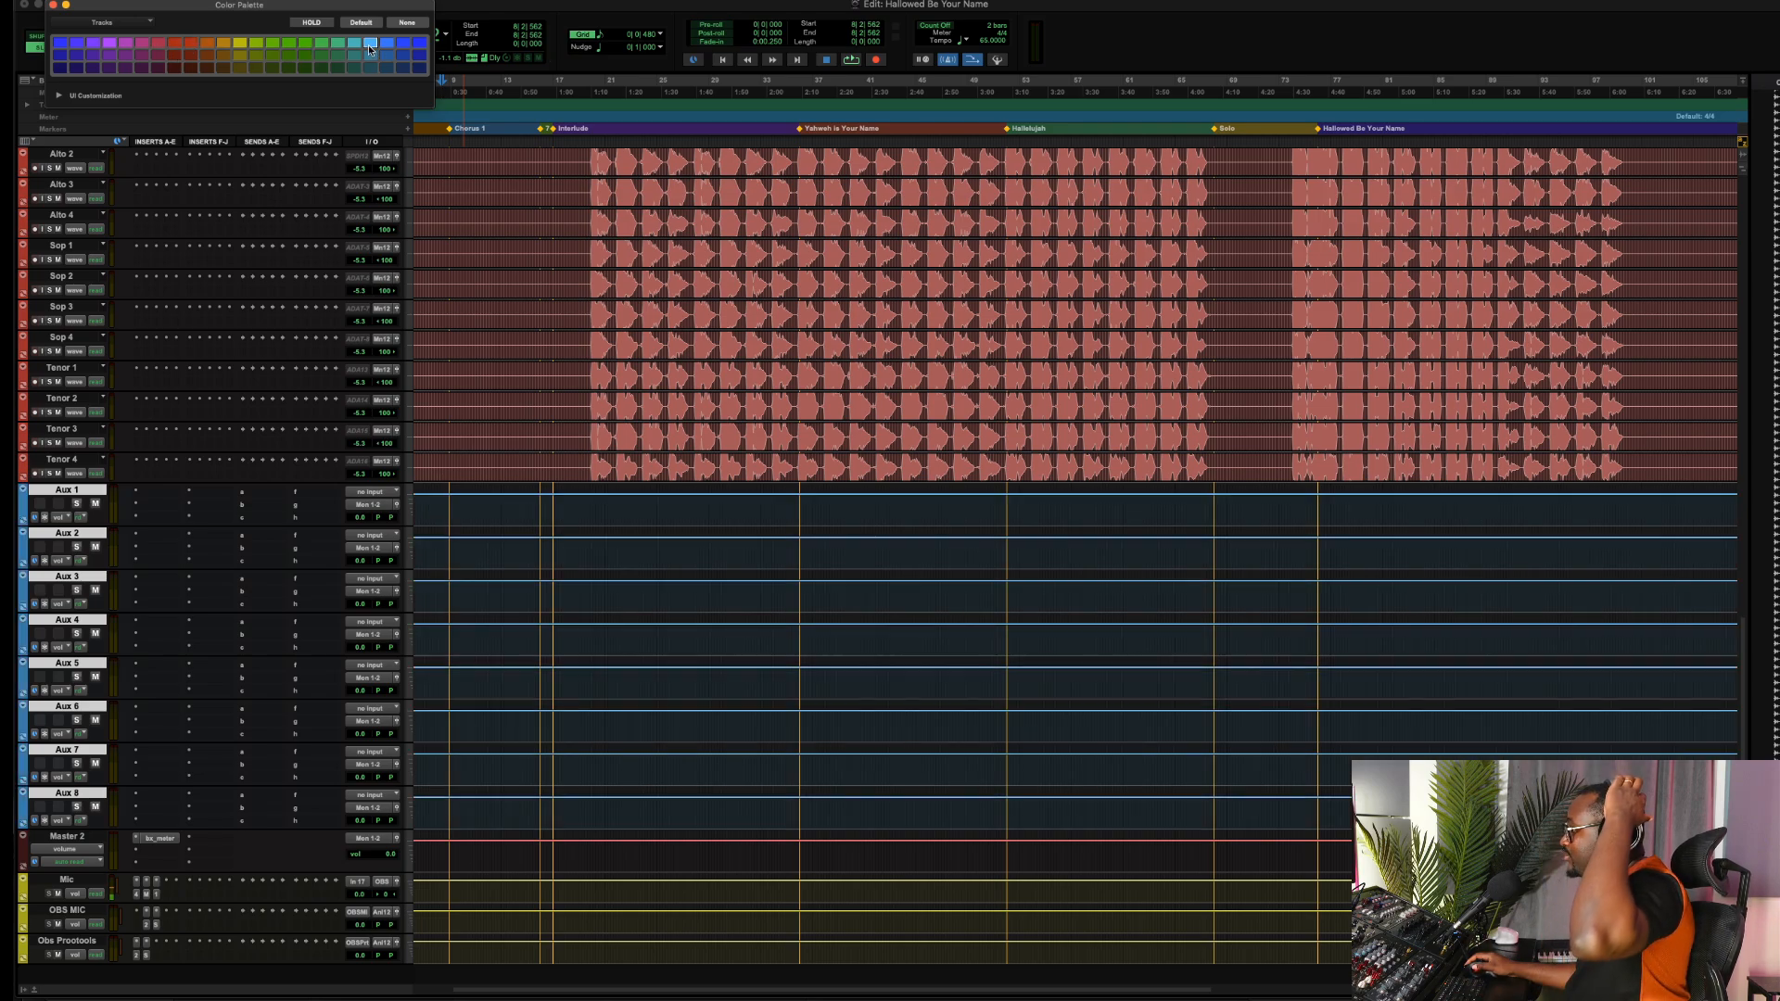
# Select the drum tracks from KICK .cm through OH R- and route all their outputs to Bus 1-2 (Stereo)
pyautogui.scroll(4, 520, 232)
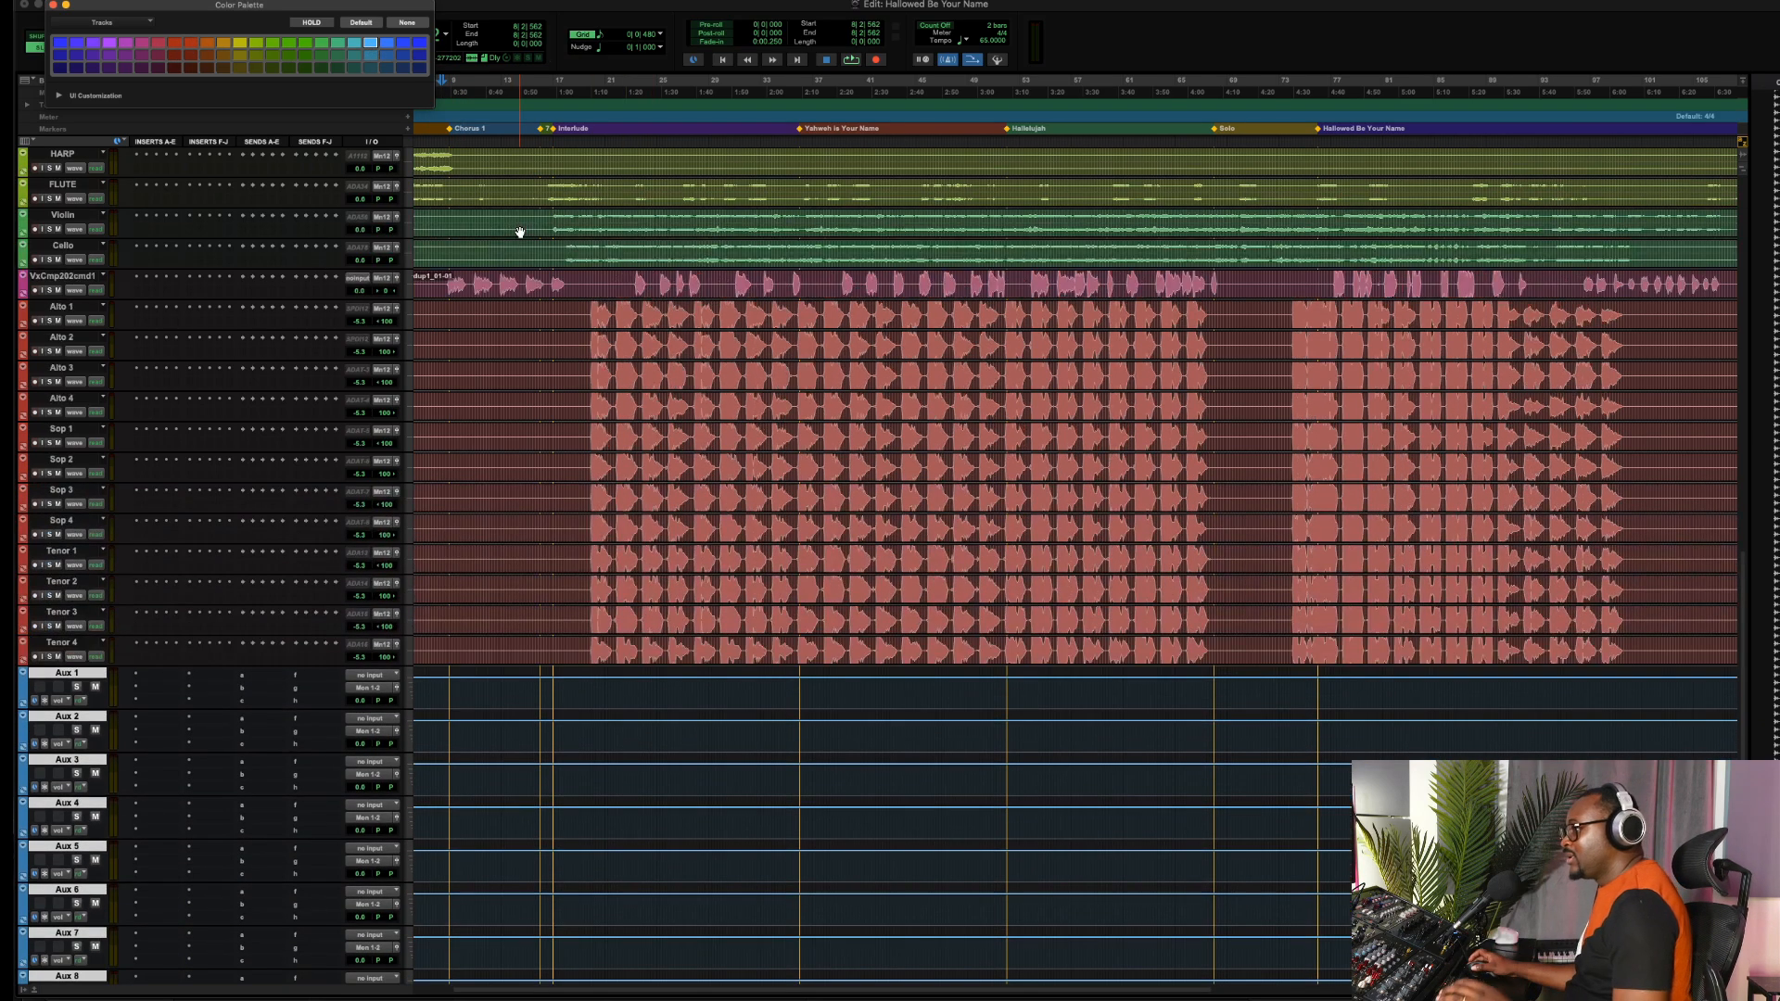
pyautogui.scroll(-10, 489, 318)
pyautogui.click(58, 198)
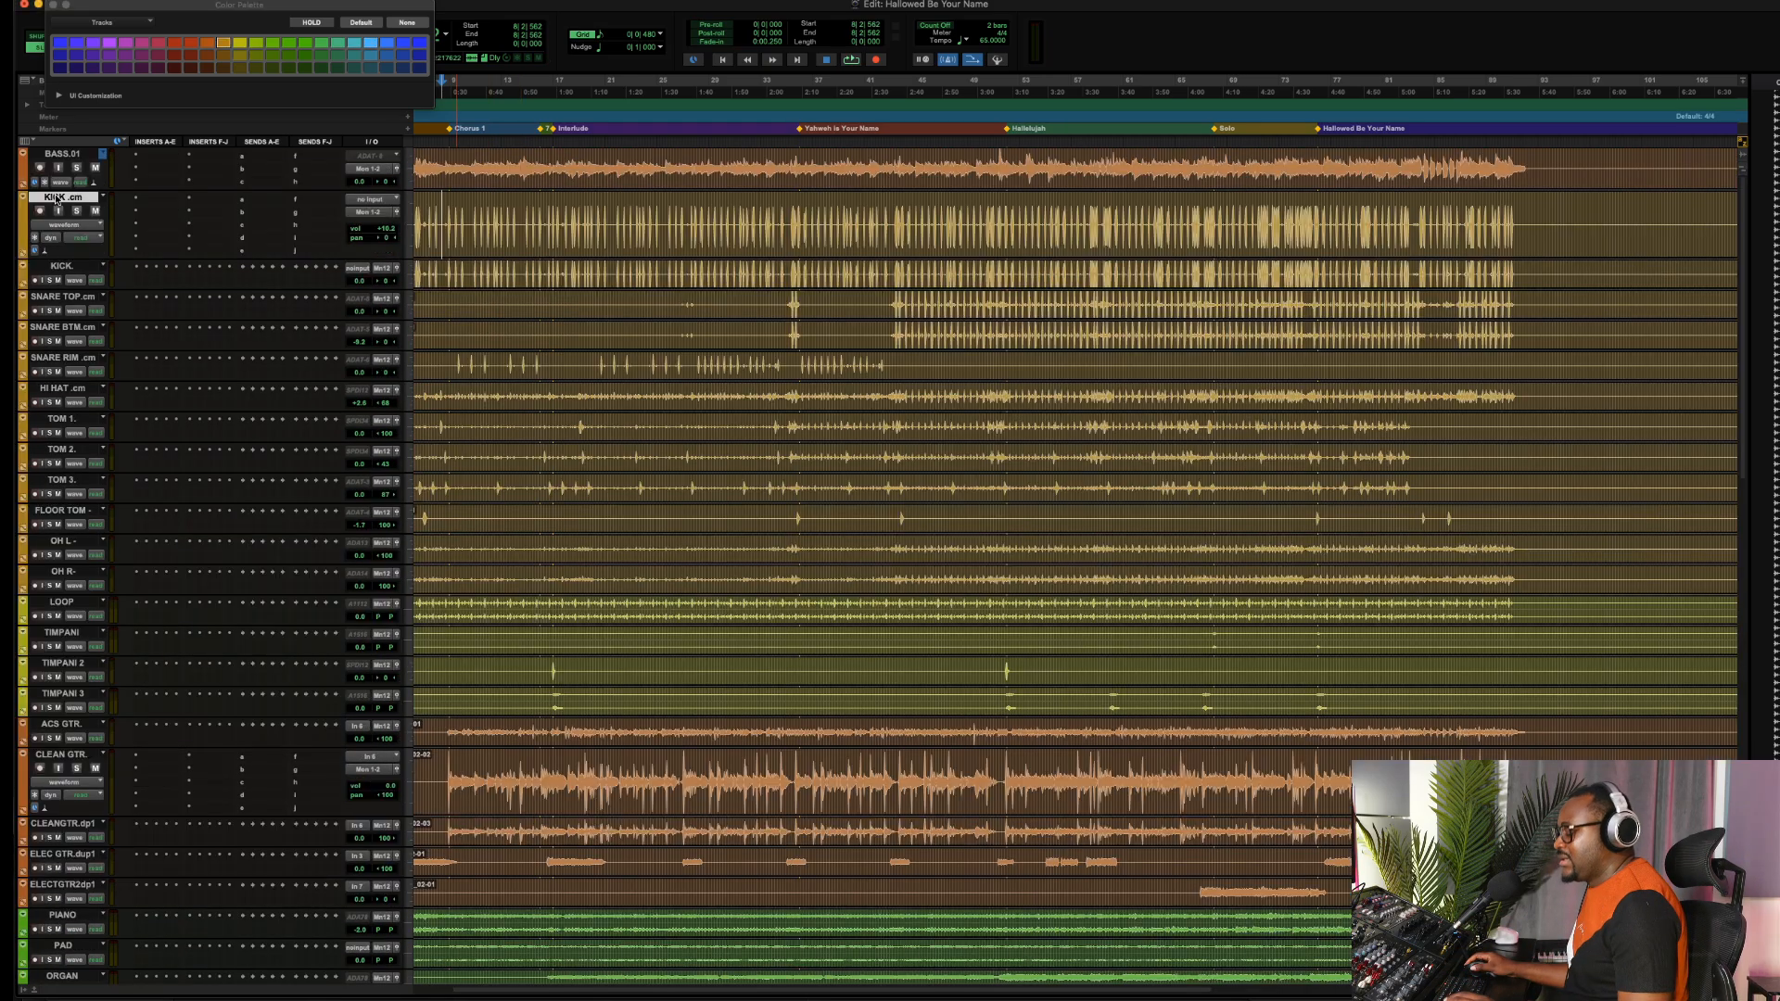
pyautogui.keyDown('shift'); pyautogui.click(63, 572); pyautogui.keyUp('shift')
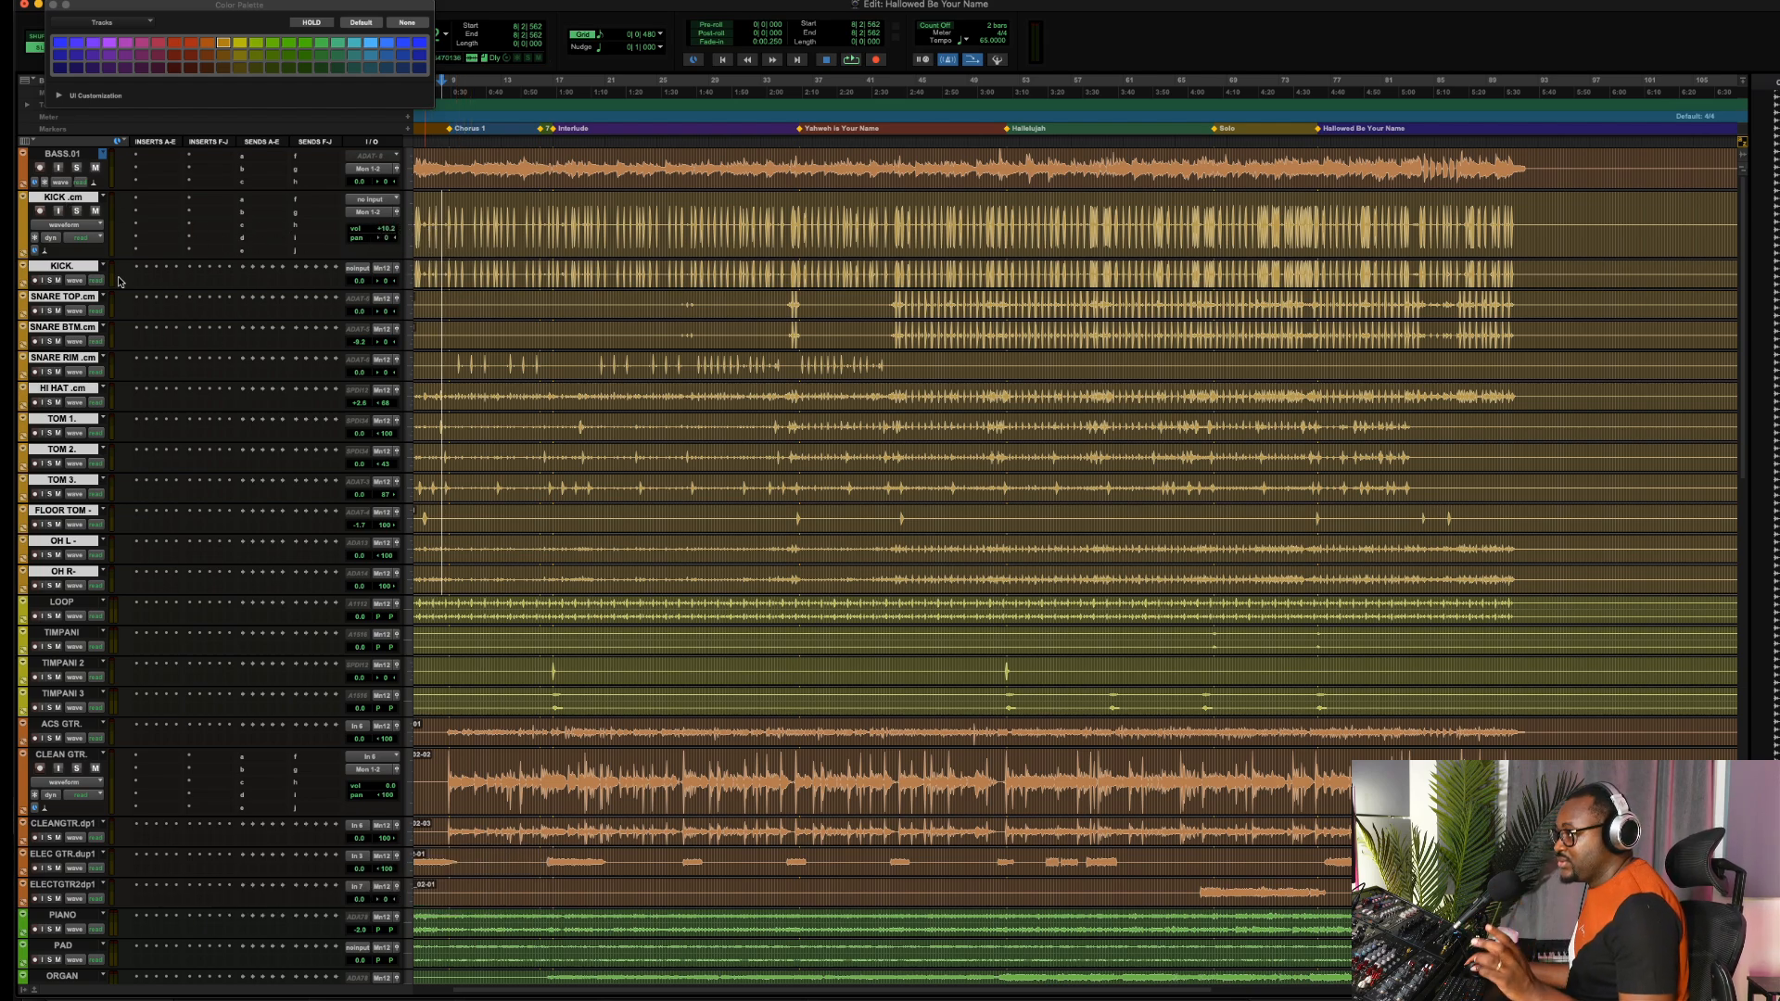
pyautogui.click(372, 217)
pyautogui.moveTo(401, 280)
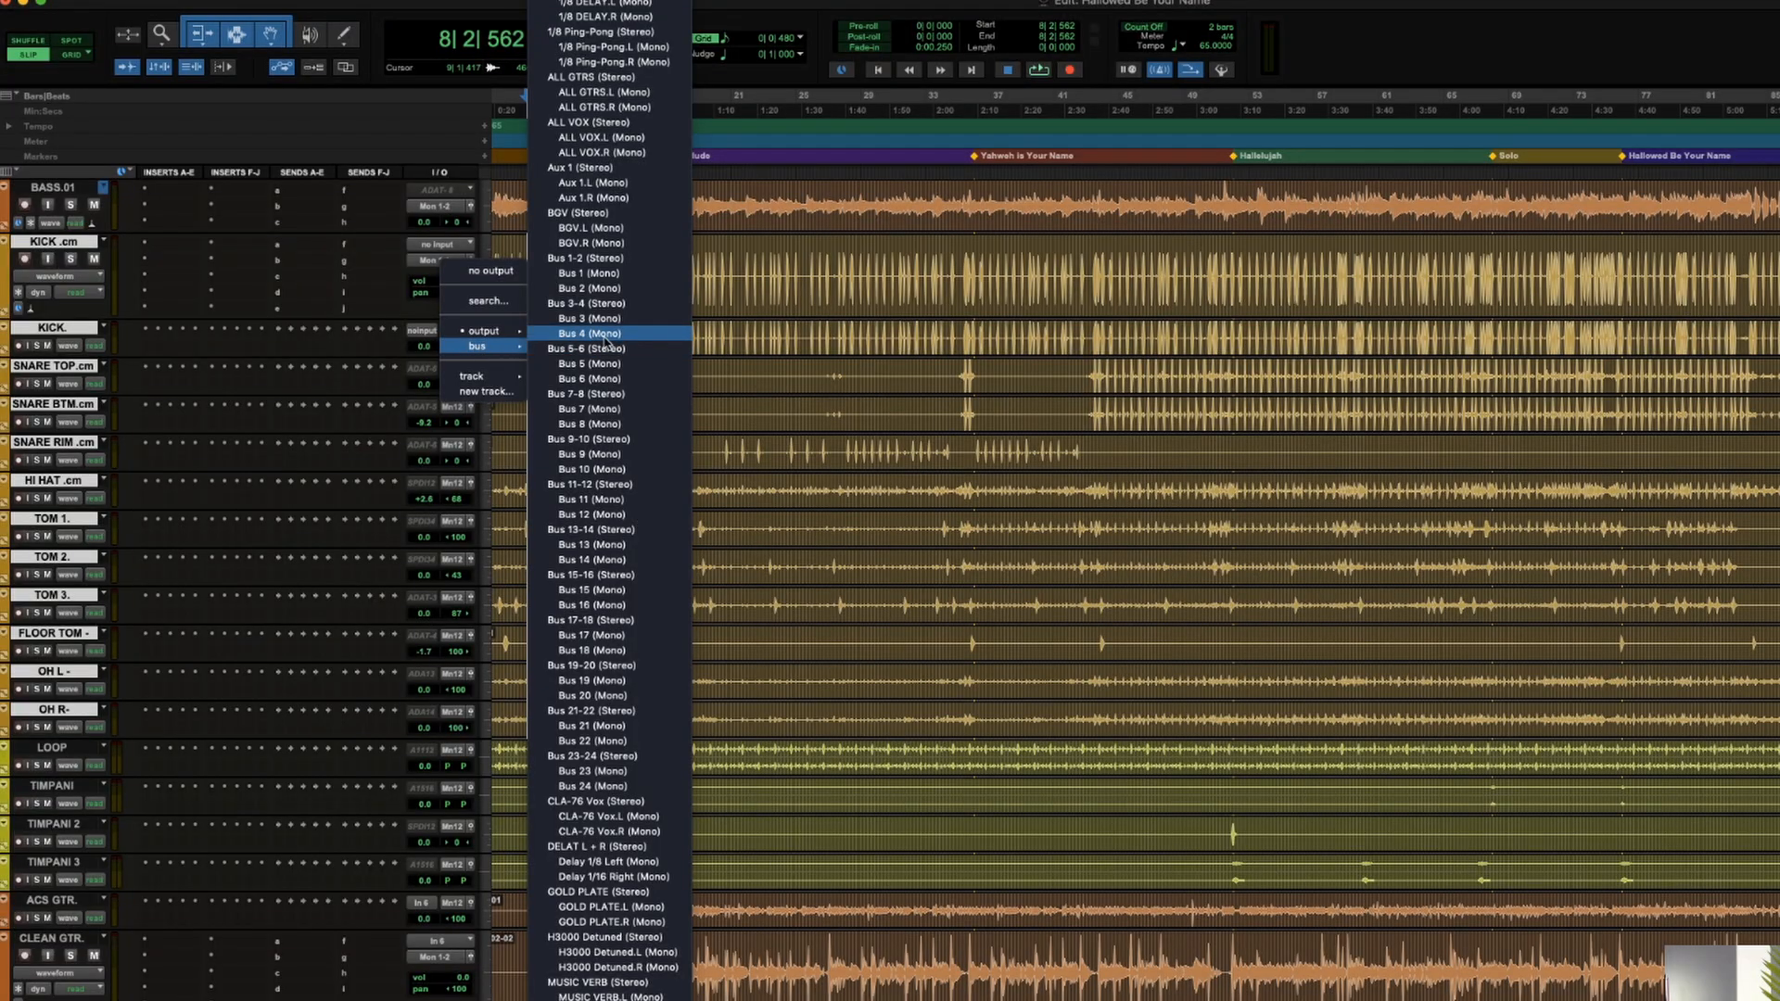
pyautogui.keyDown('alt'); pyautogui.keyDown('shift'); pyautogui.click(576, 259); pyautogui.keyUp('shift'); pyautogui.keyUp('alt')
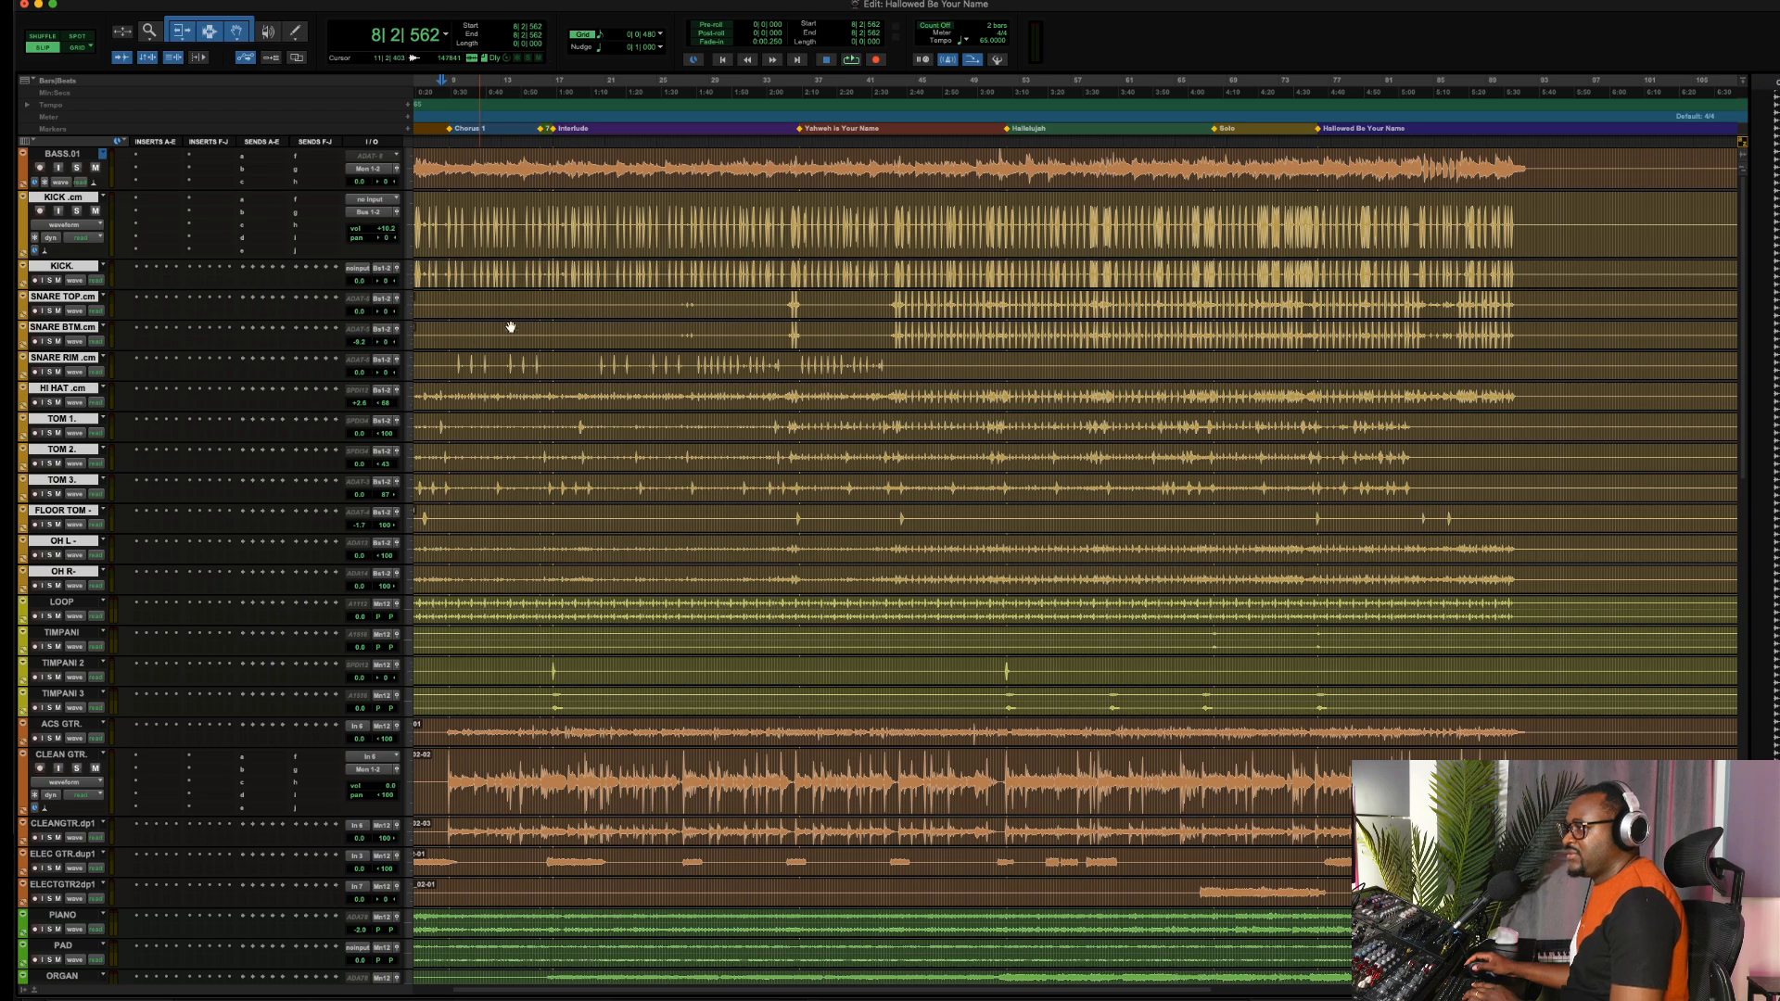
# Rename the drum tracks' output bus, Bus 1-2, to ALL DRUMS
pyautogui.rightClick(381, 269)
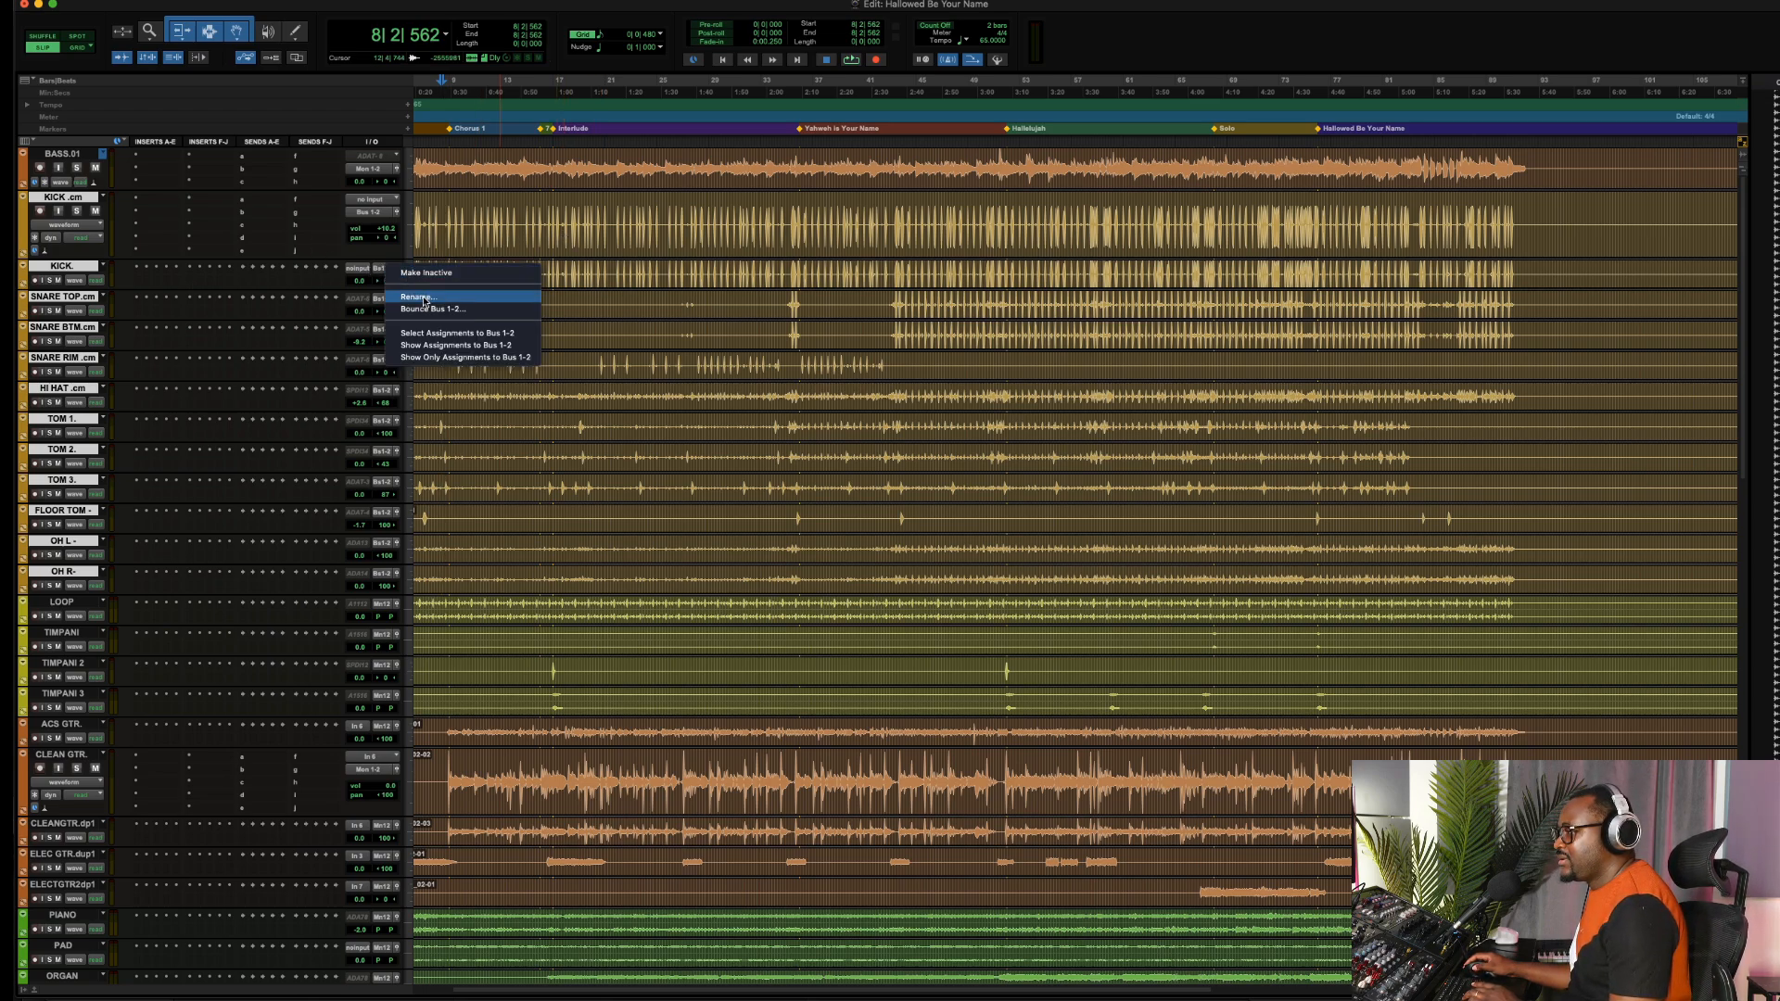
pyautogui.click(418, 297)
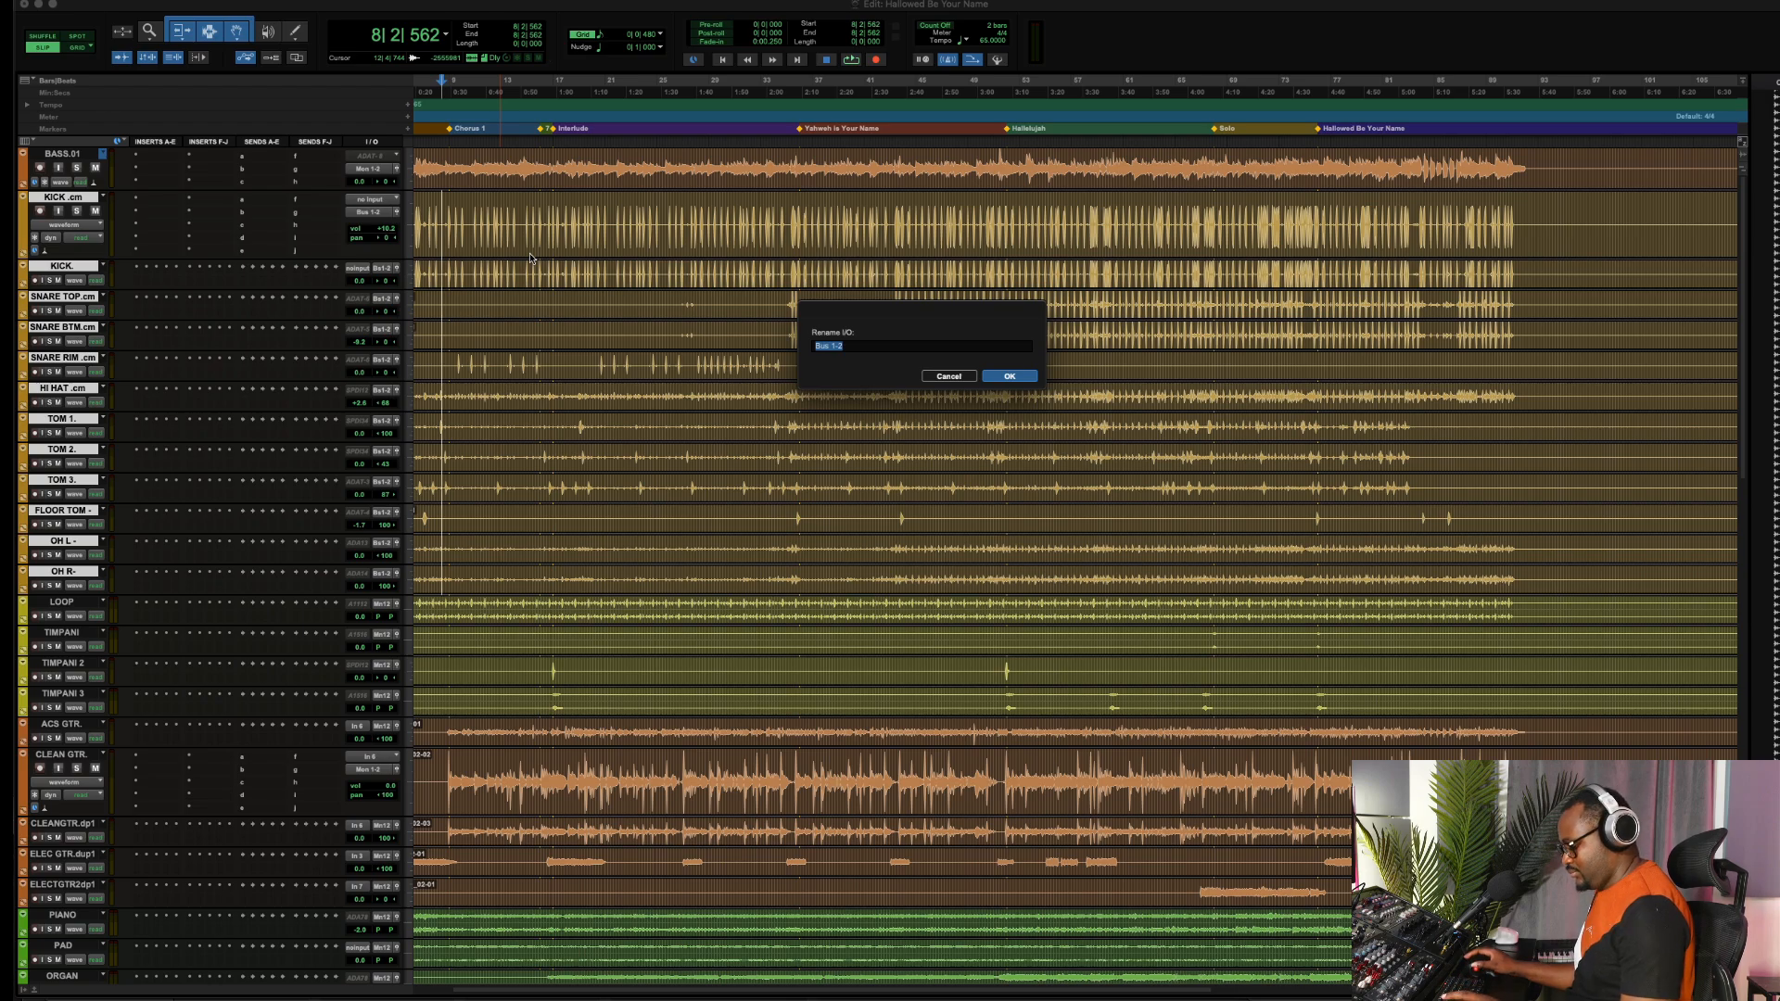
pyautogui.write('ALL')
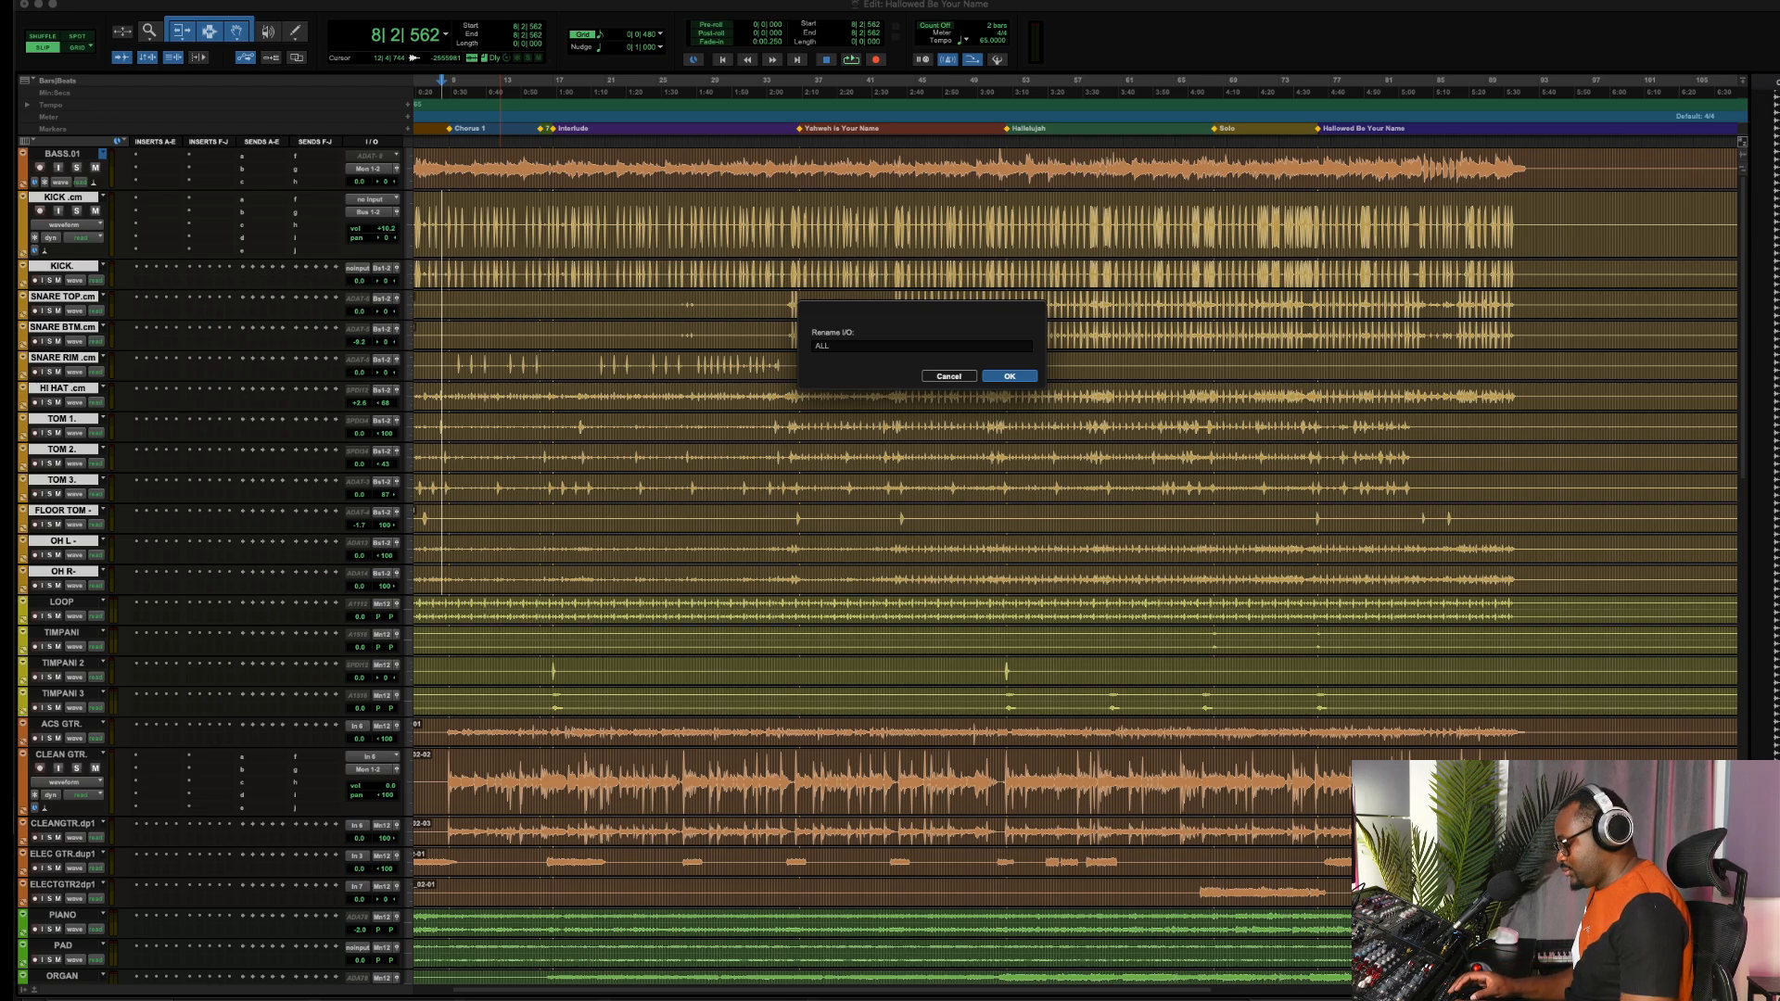
pyautogui.write(' DRUMS')
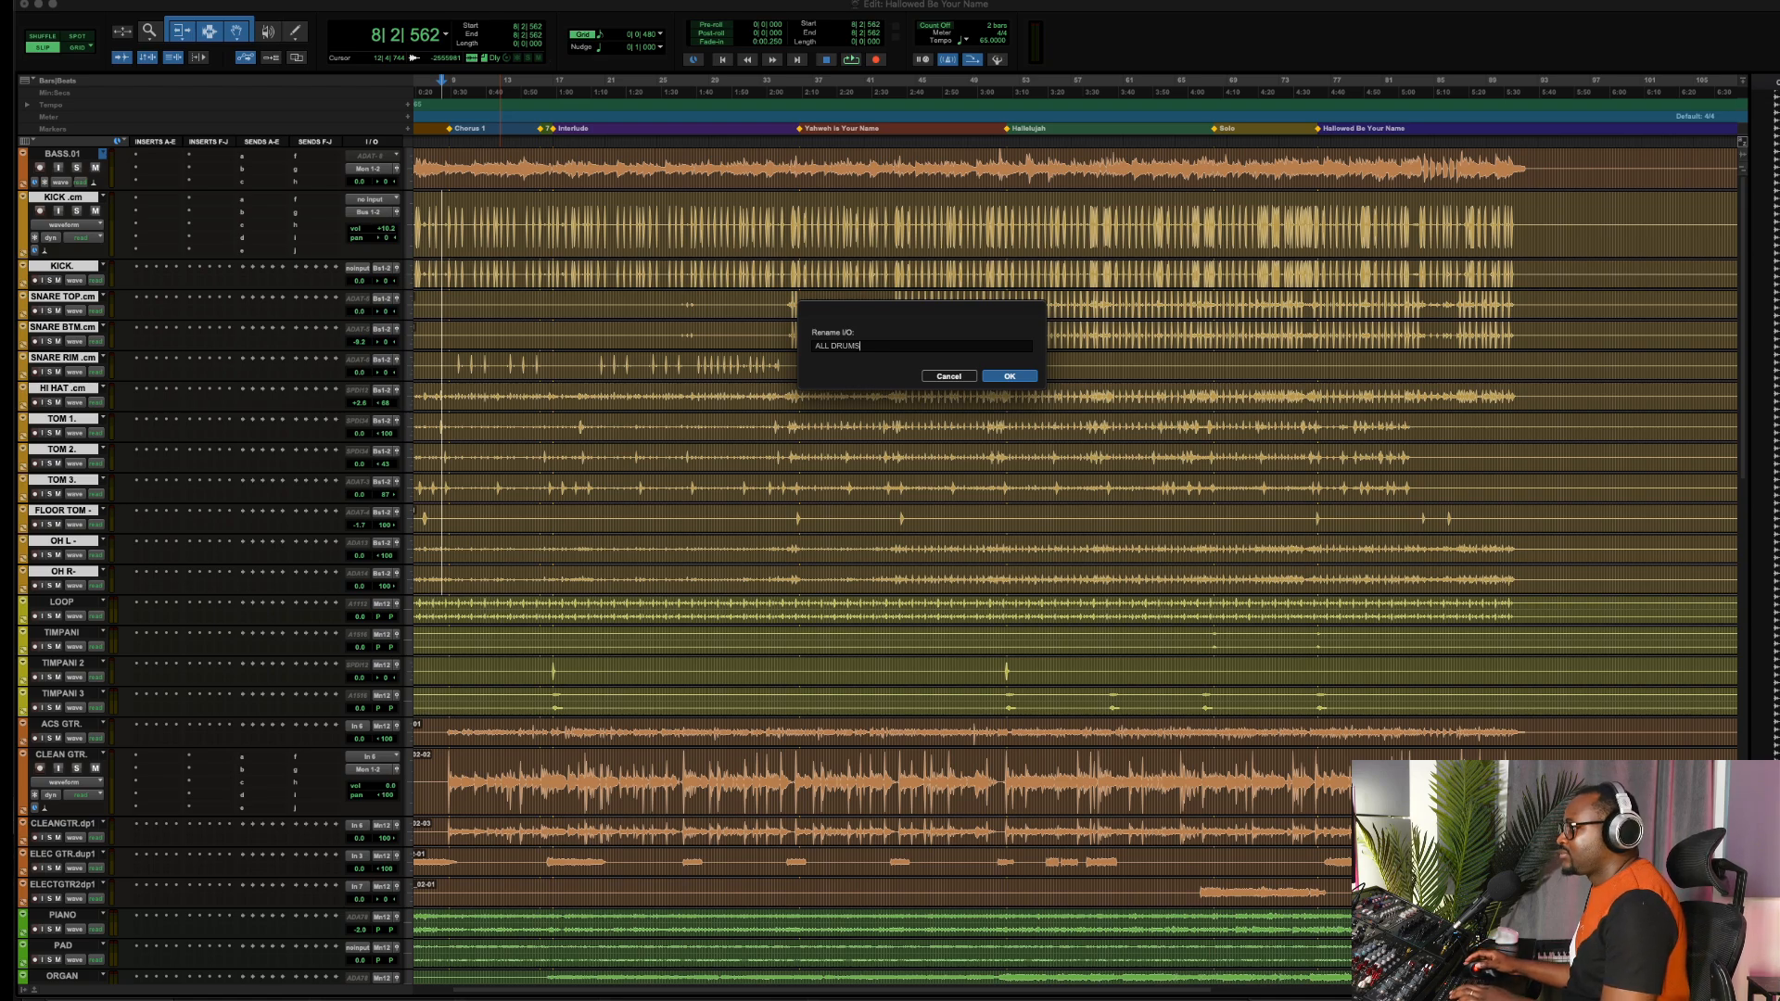
pyautogui.press('Return')
pyautogui.rightClick(383, 300)
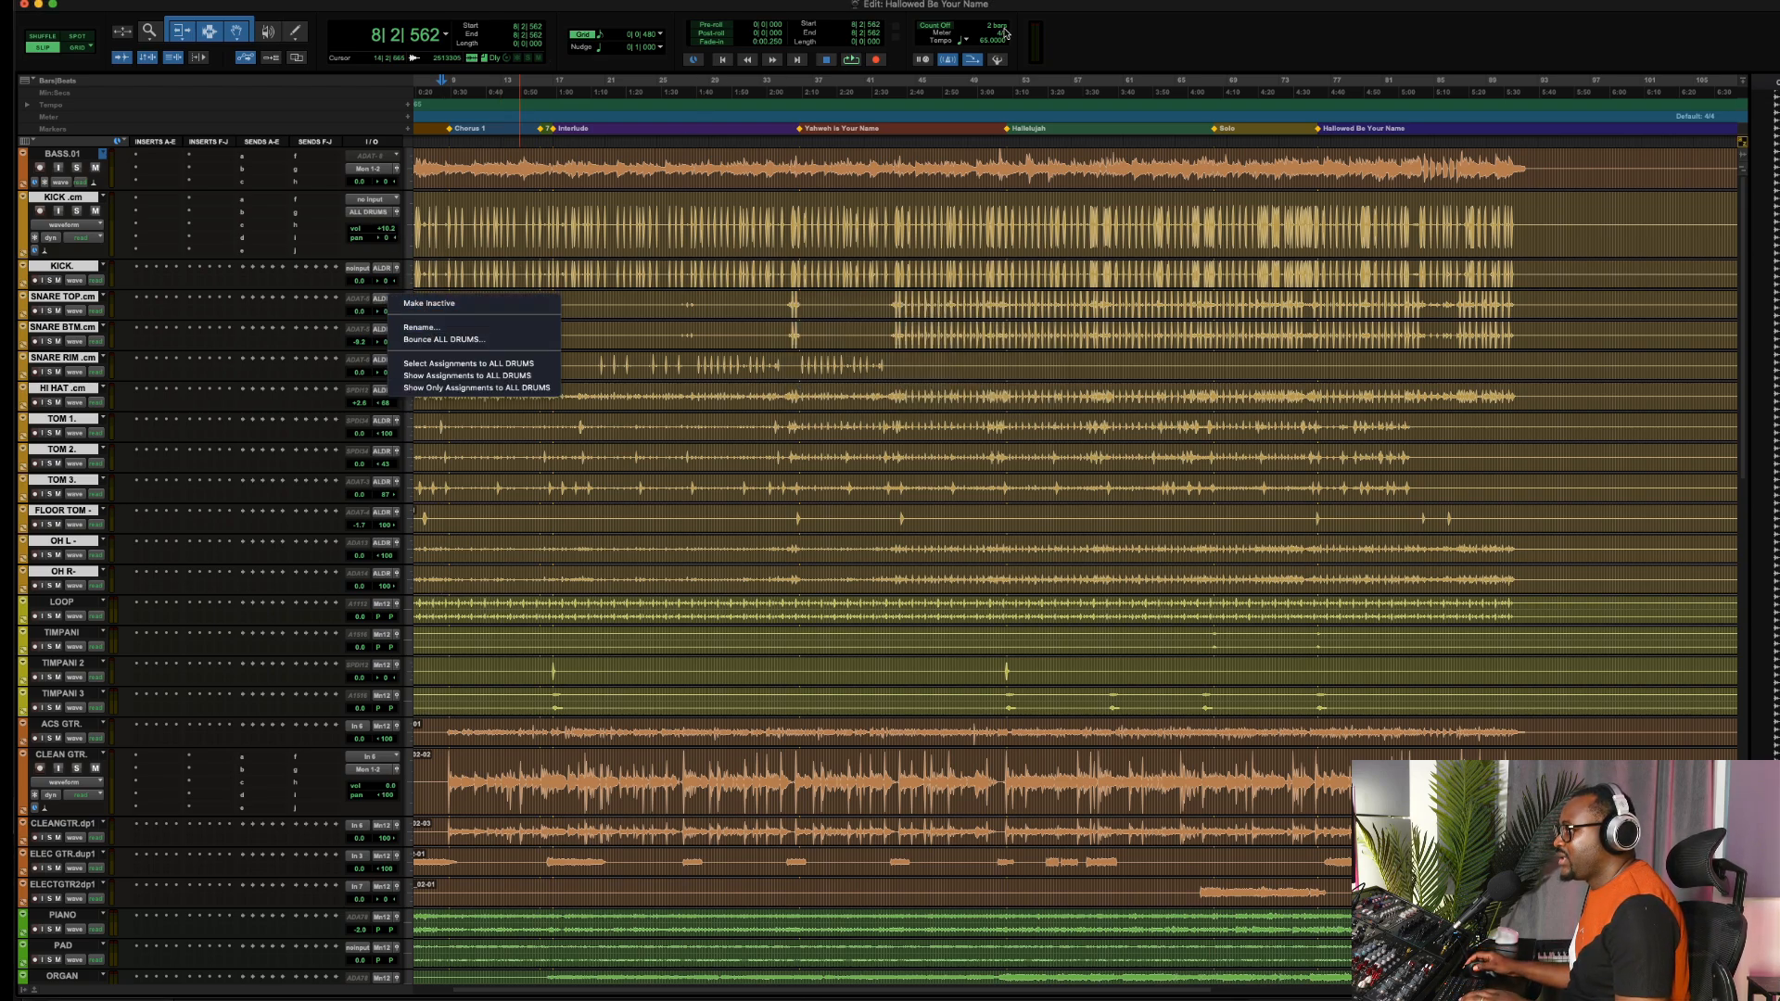
pyautogui.click(1077, 34)
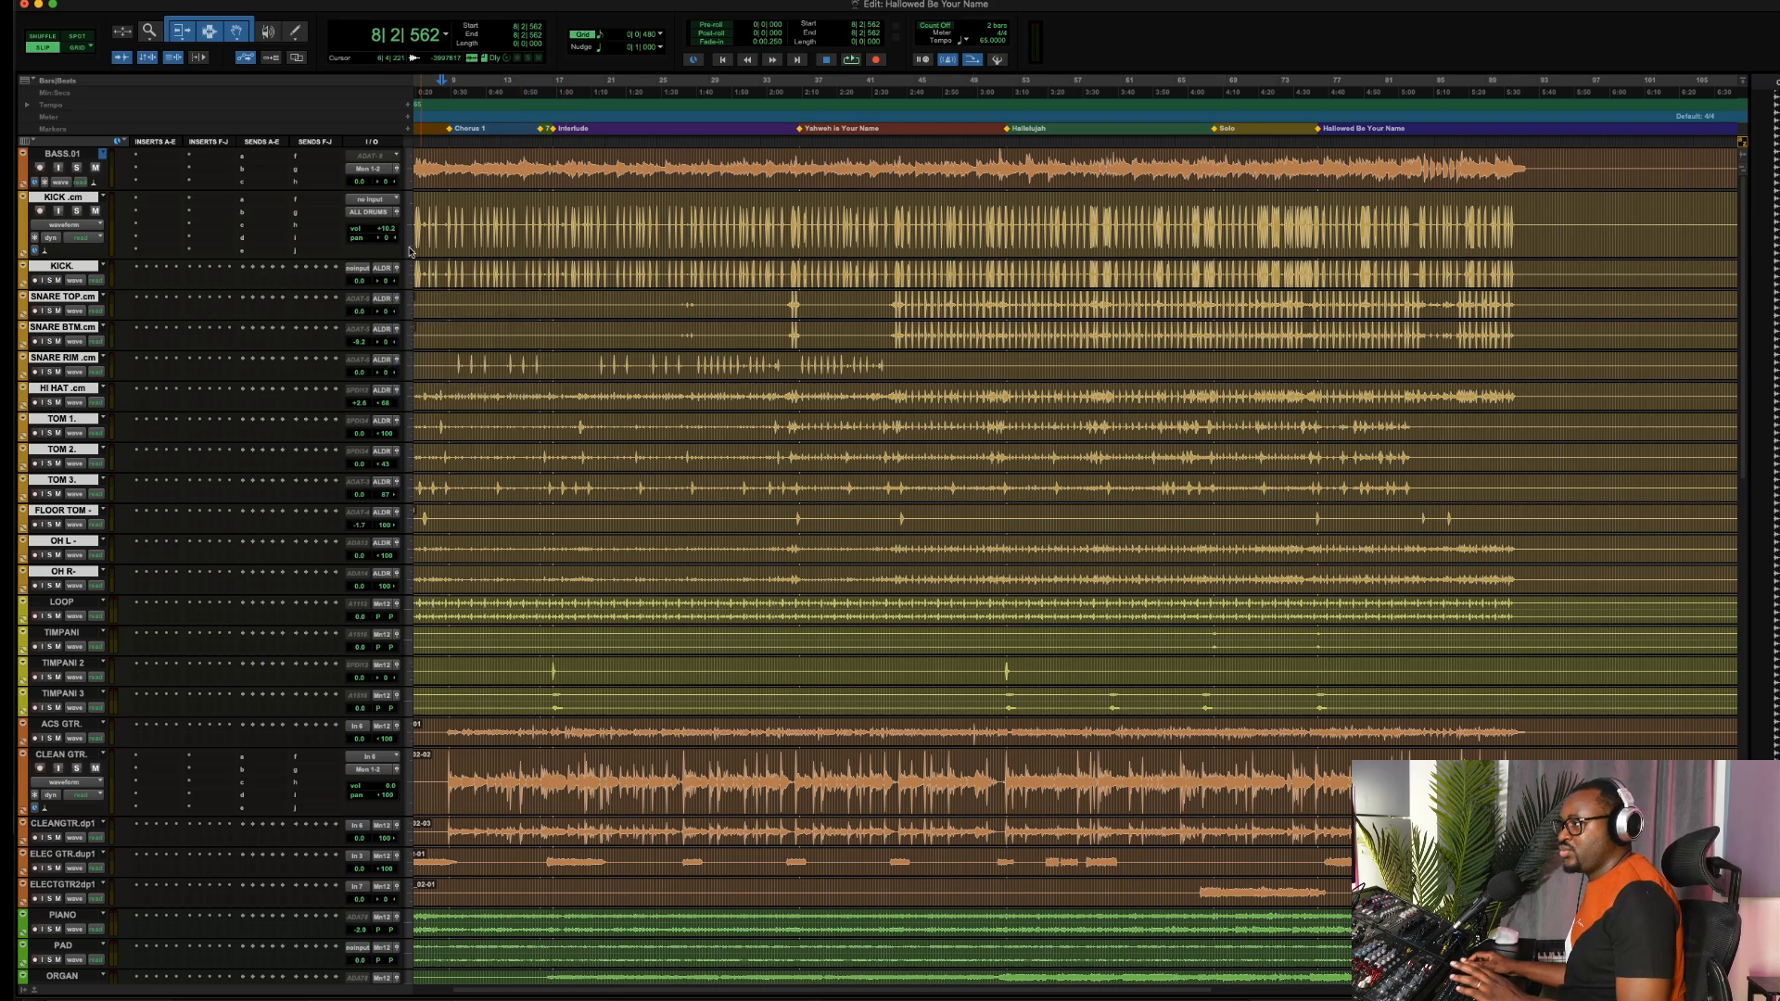
pyautogui.scroll(-5, 387, 318)
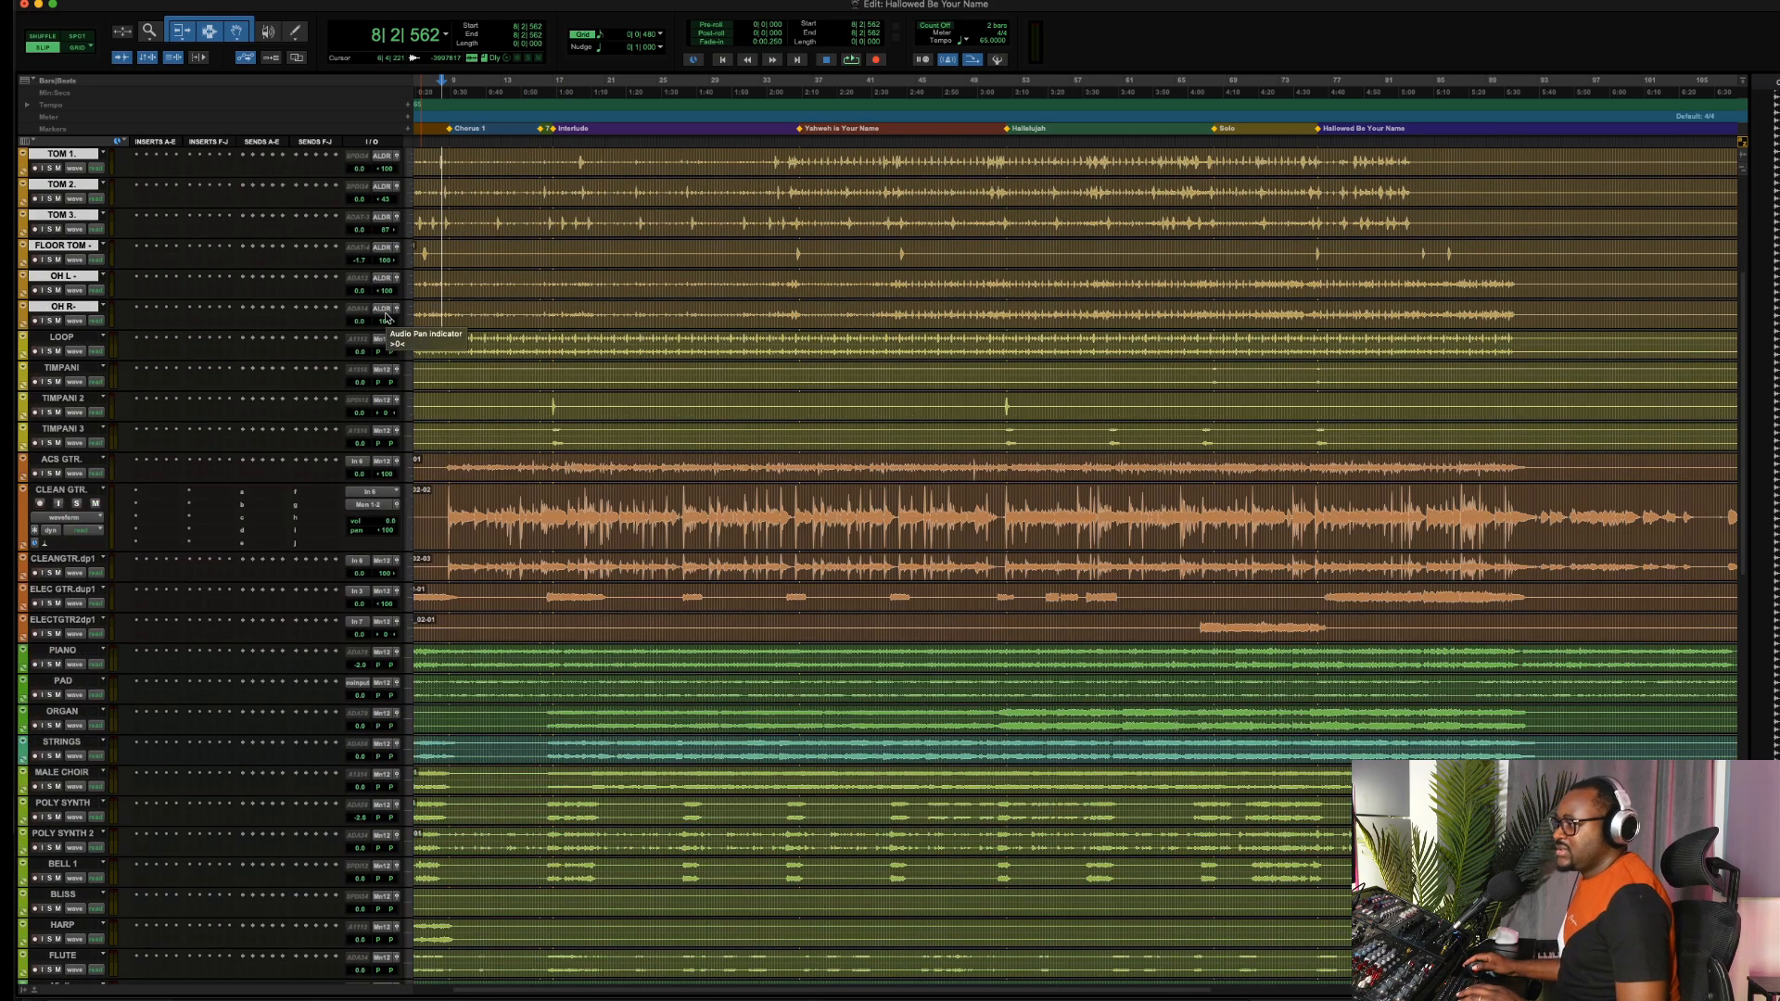
# Rename the Aux 1 track to ALL DRUMS
pyautogui.scroll(-15, 386, 318)
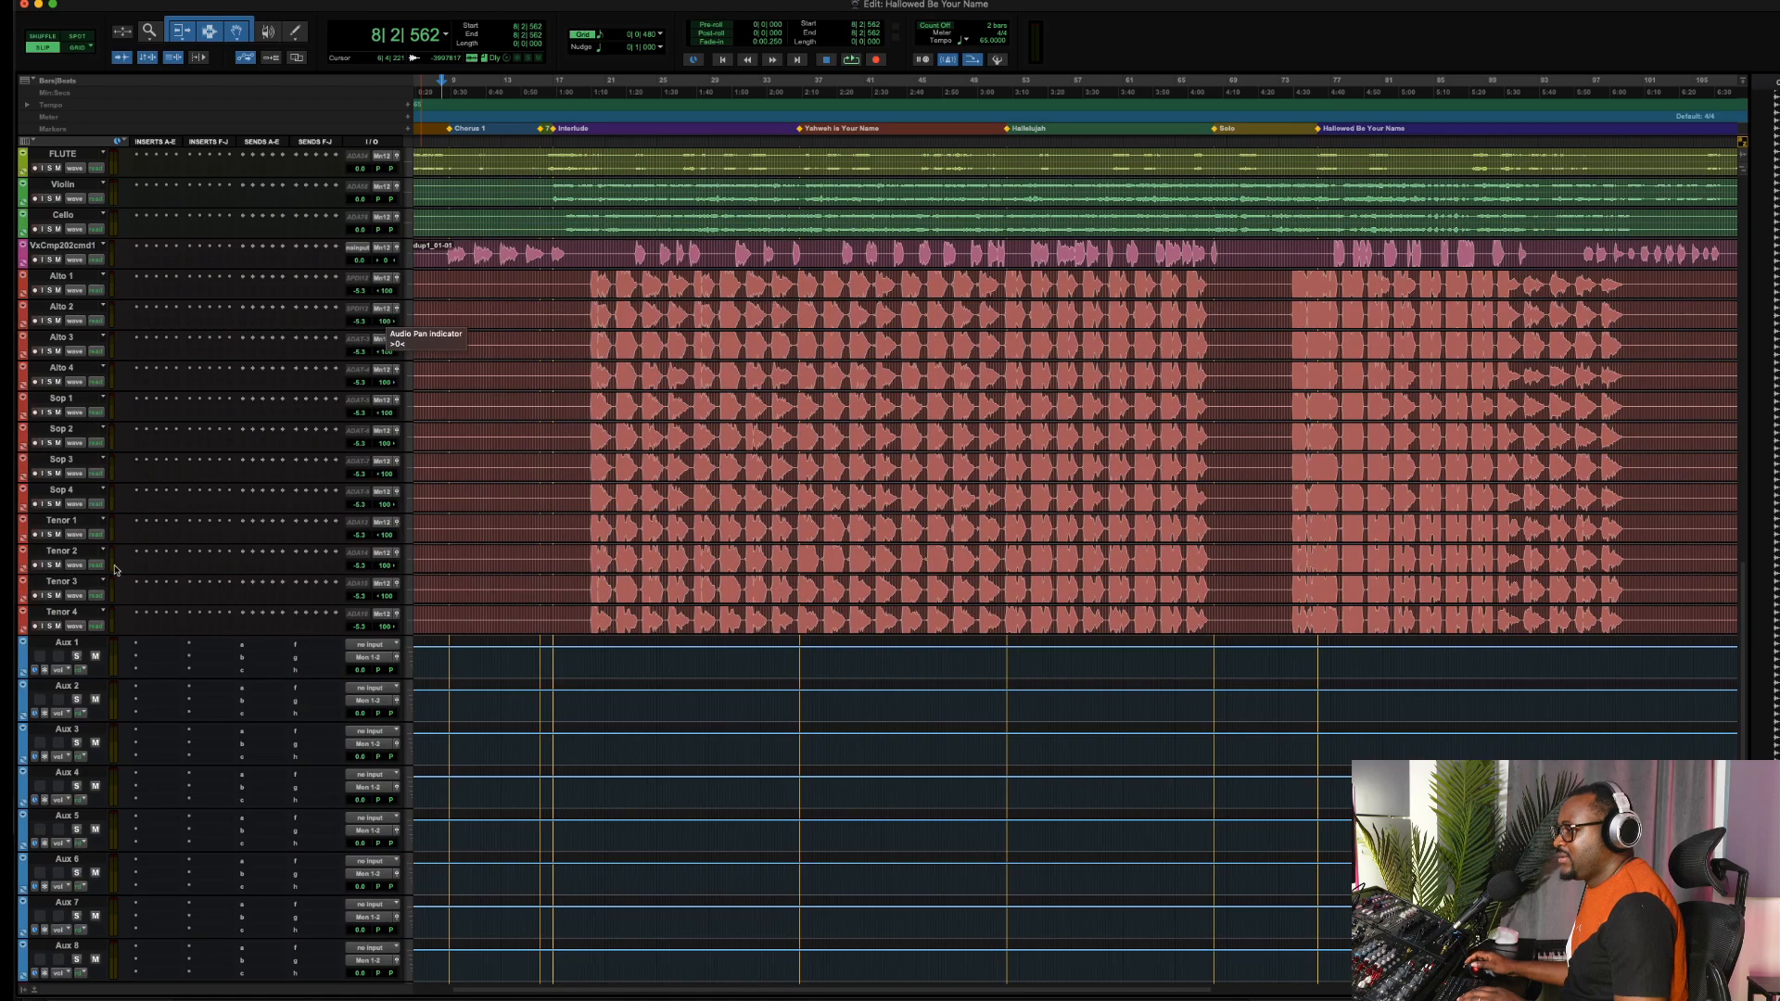
pyautogui.click(73, 647)
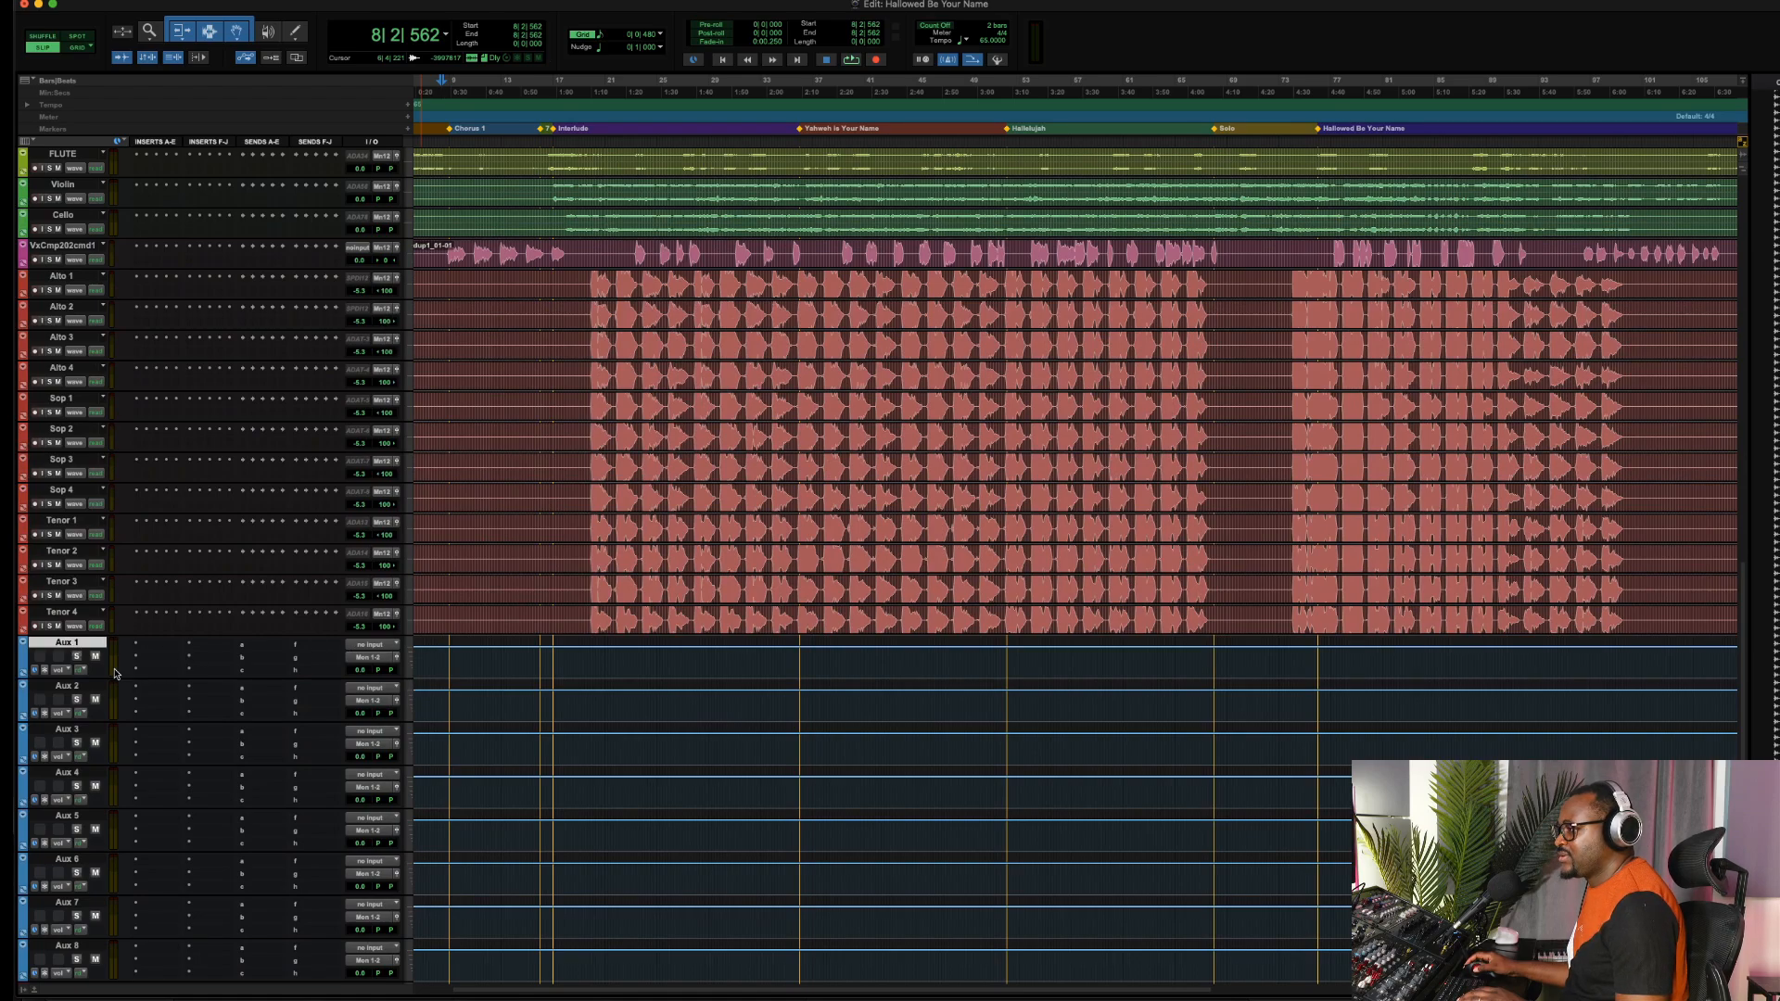
pyautogui.doubleClick(59, 642)
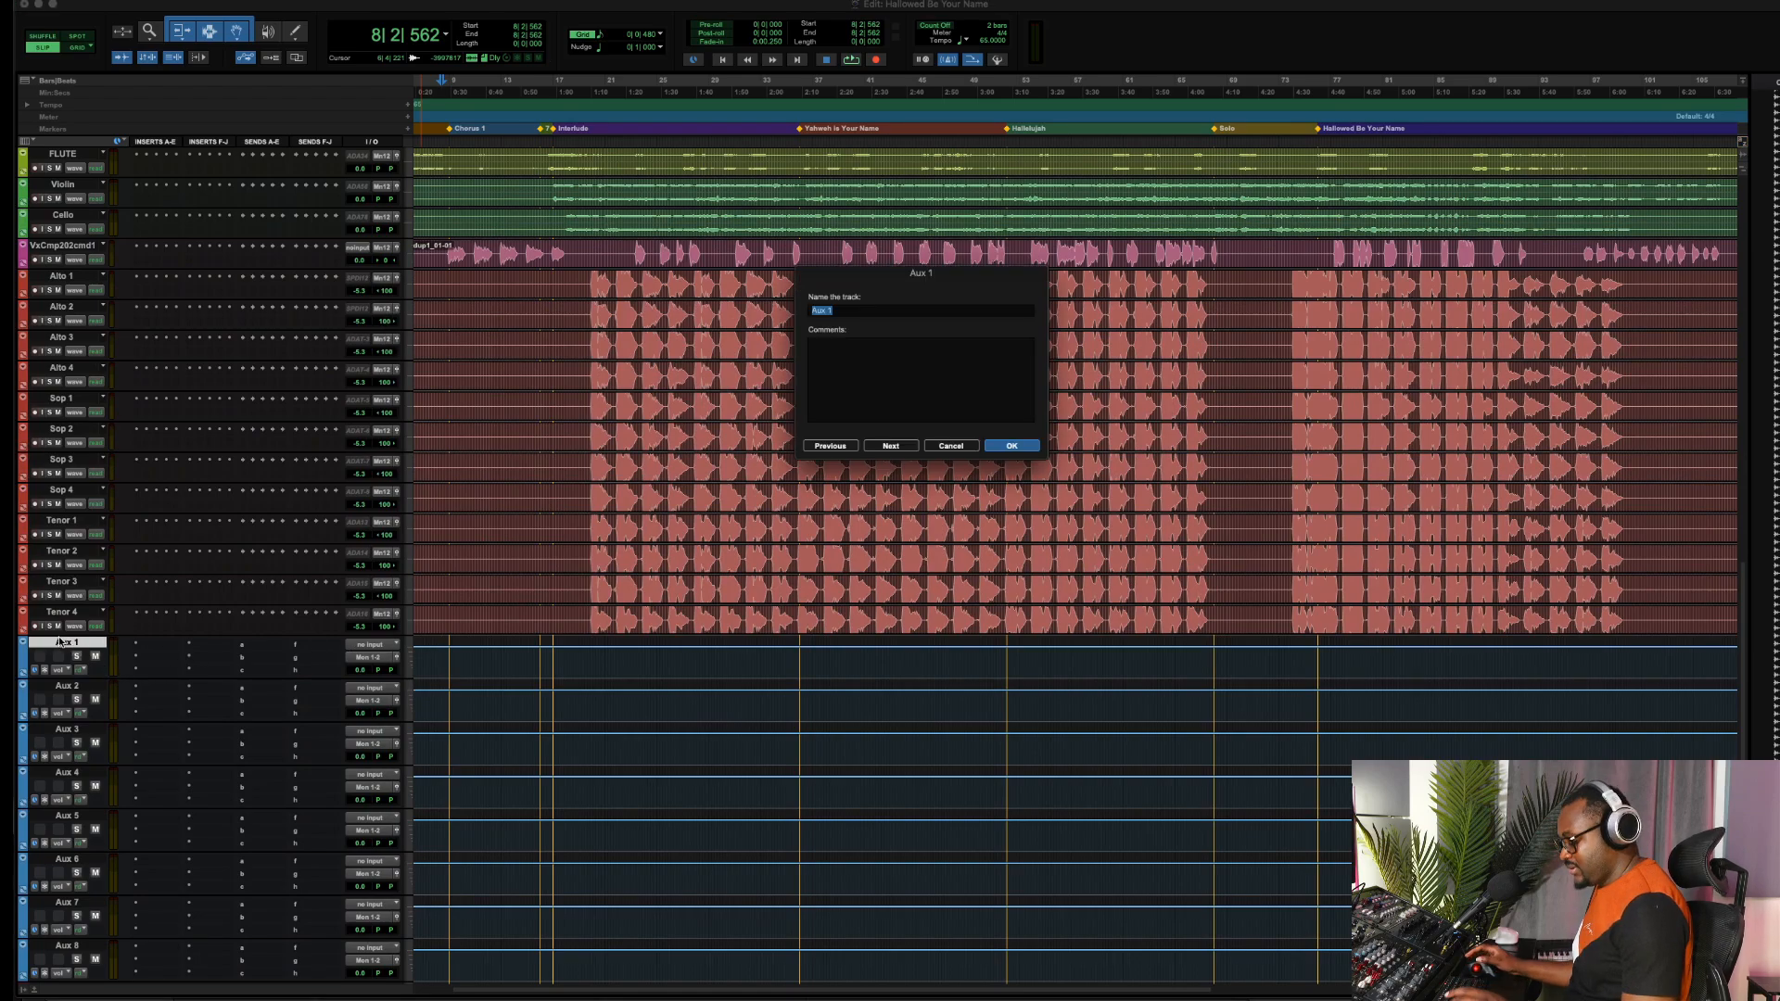
pyautogui.write('ALL DR')
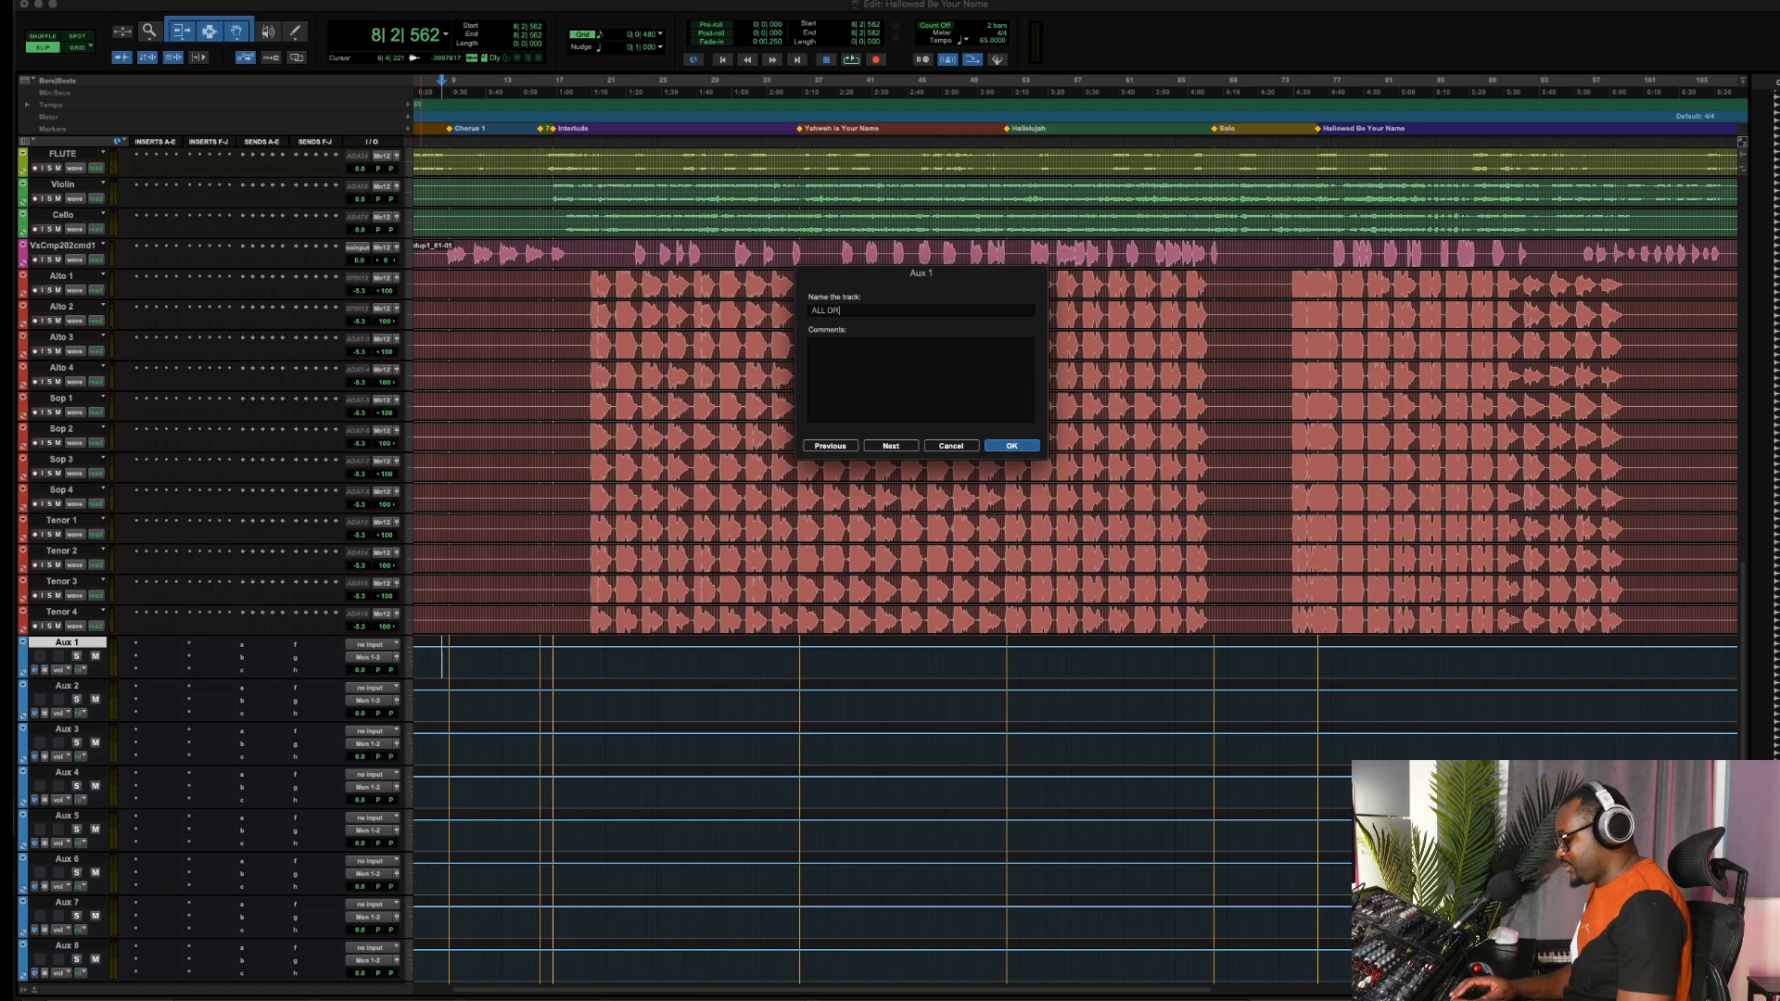
pyautogui.write('UMS')
pyautogui.press('Return')
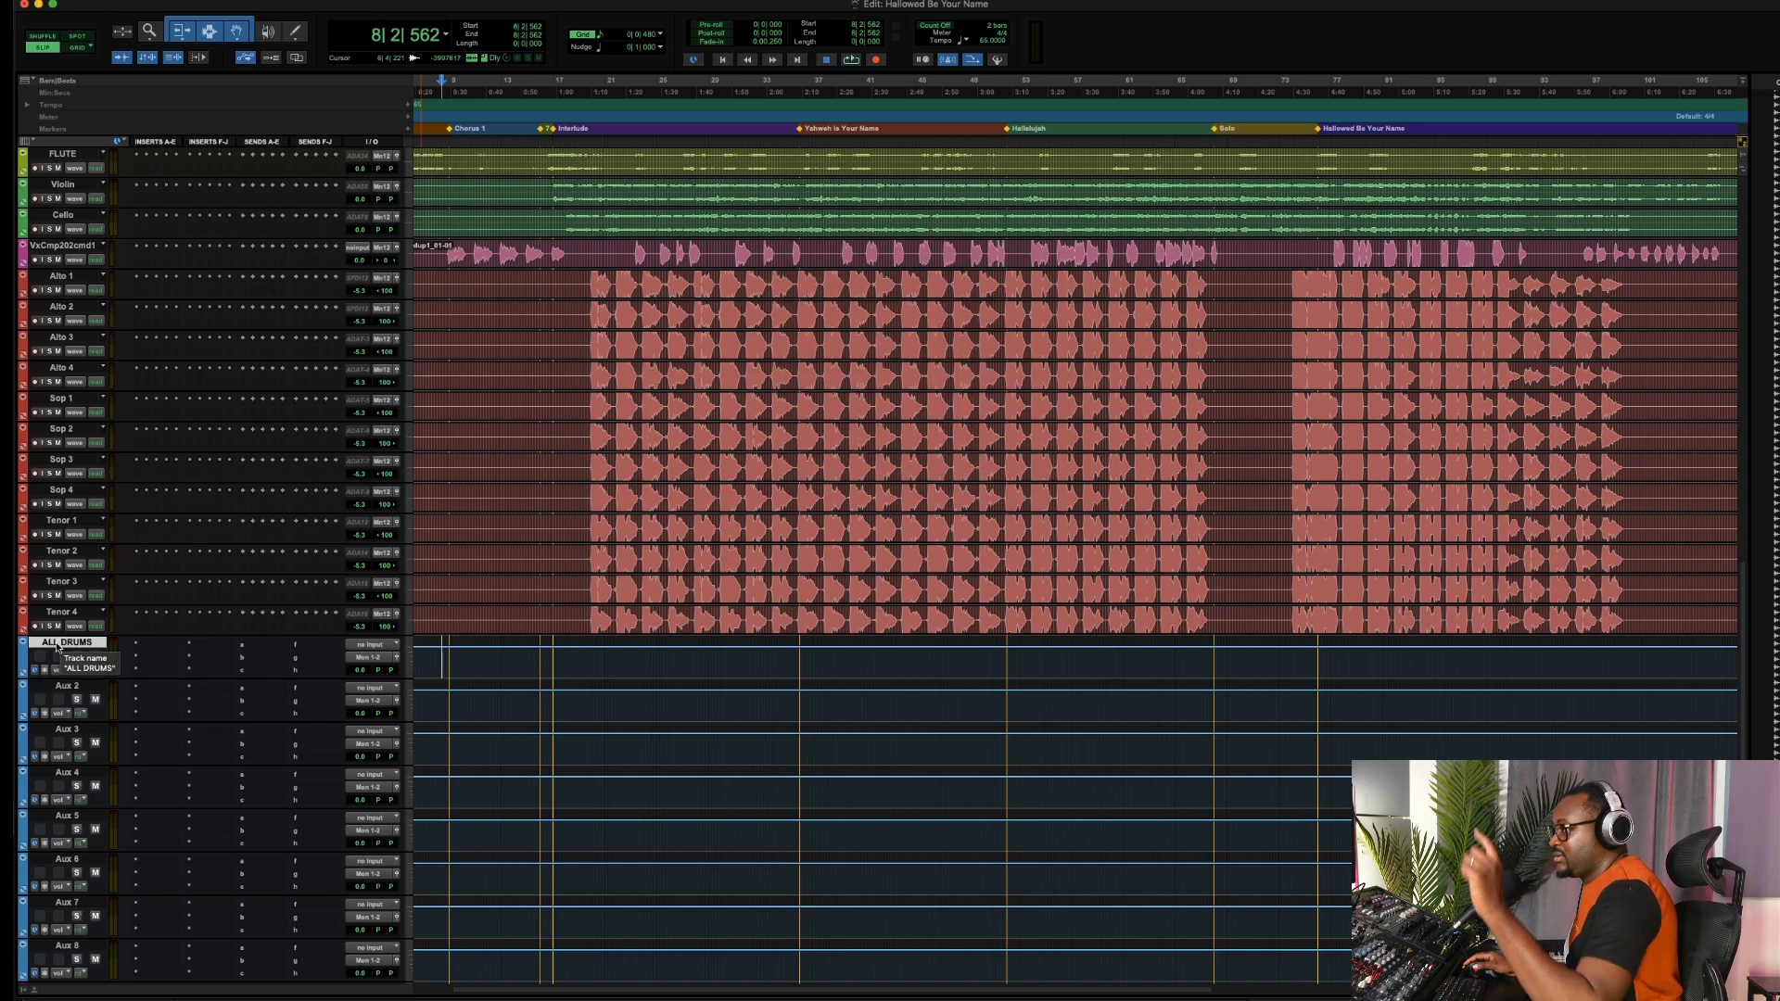
# Set the input of the ALL DRUMS aux track to the ALL DRUMS (Stereo) bus
pyautogui.click(378, 647)
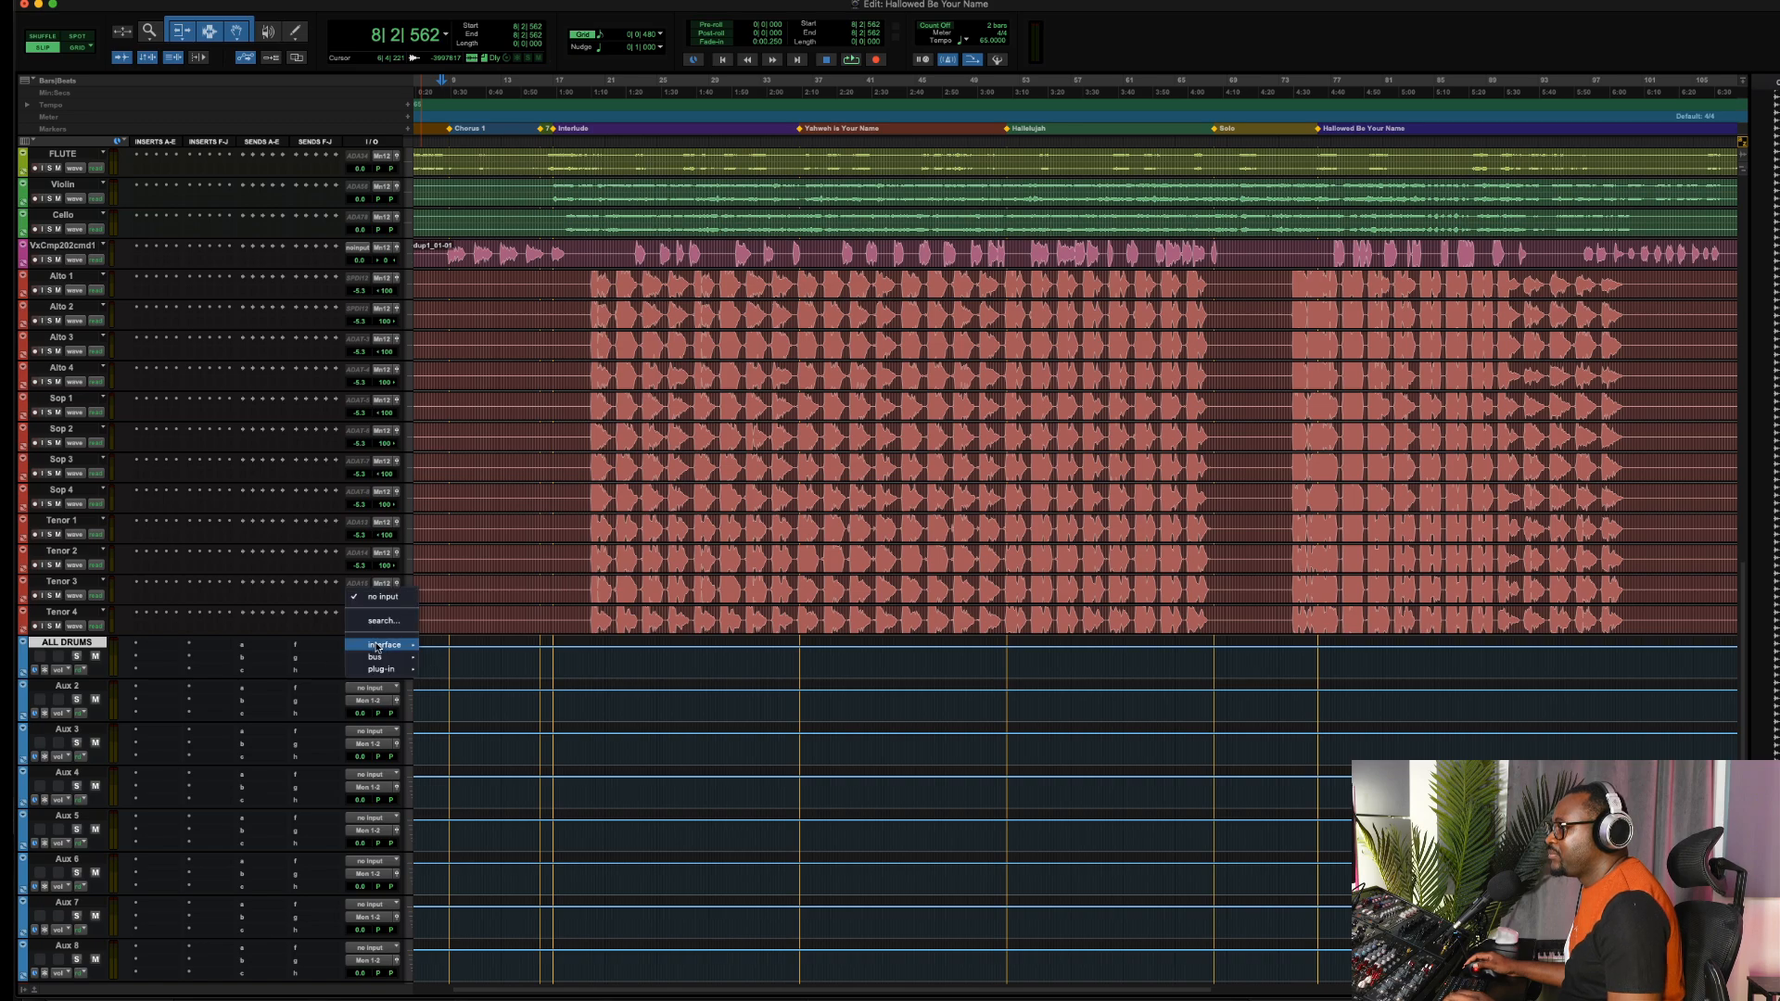
pyautogui.moveTo(379, 658)
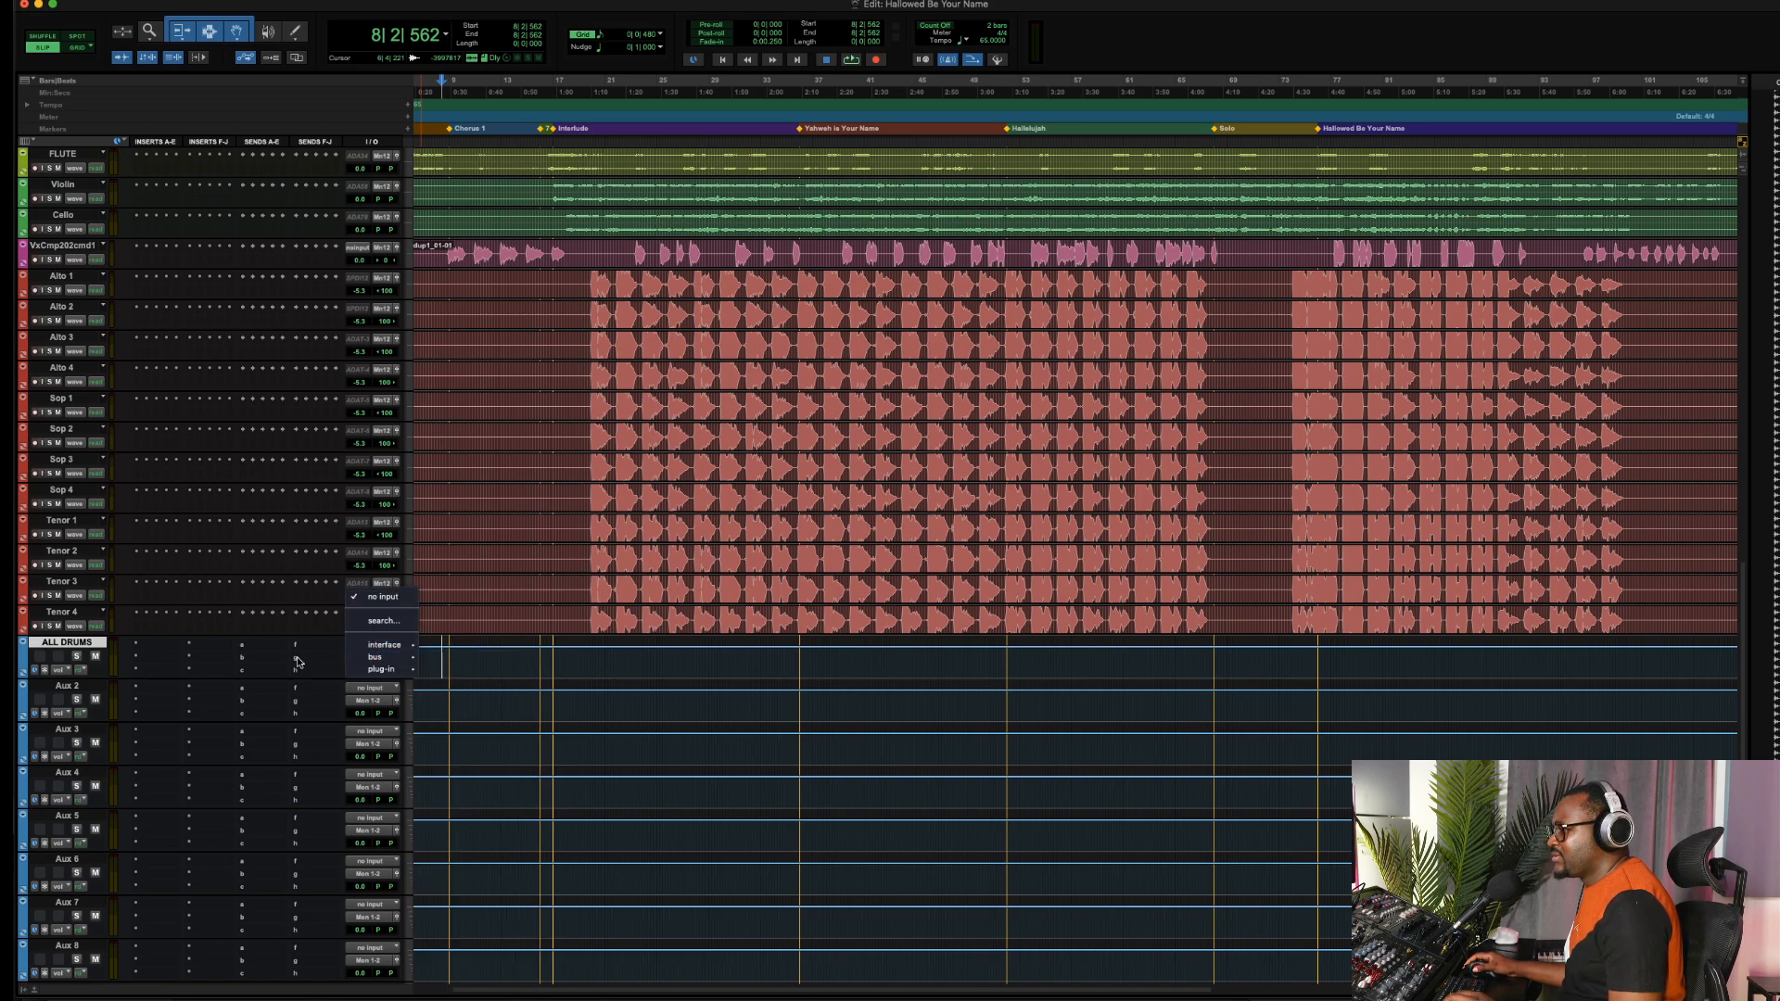
pyautogui.click(325, 652)
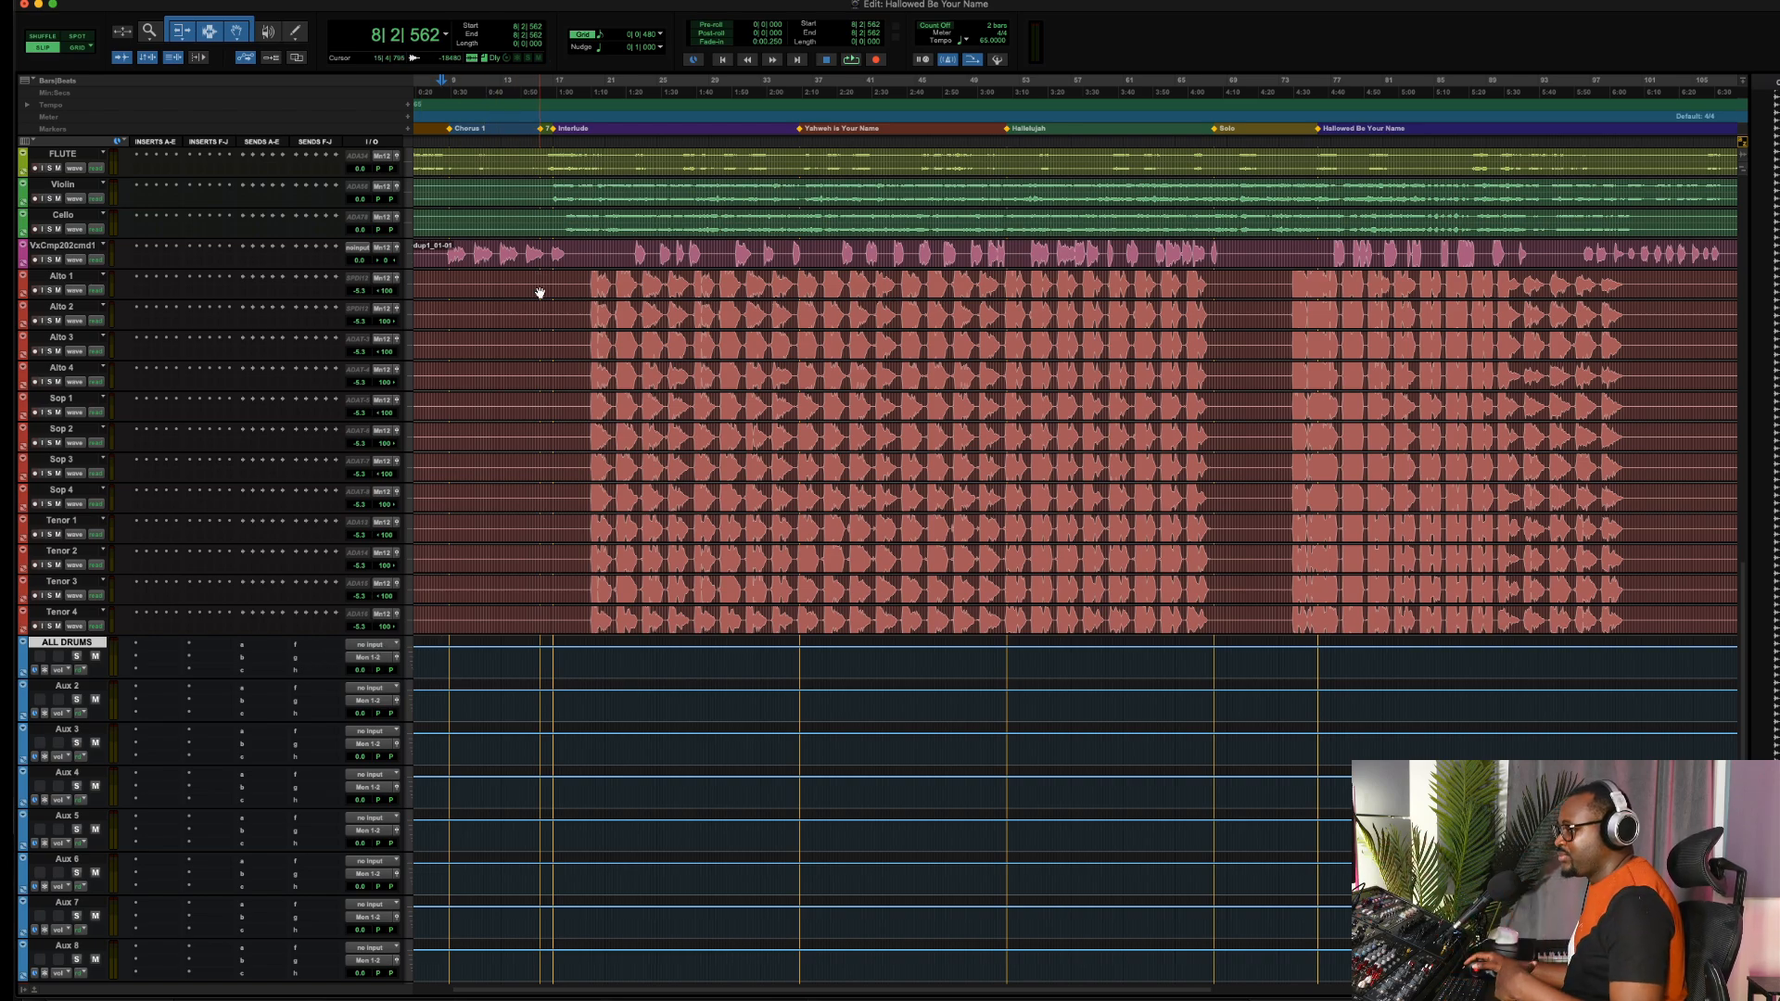
pyautogui.click(371, 645)
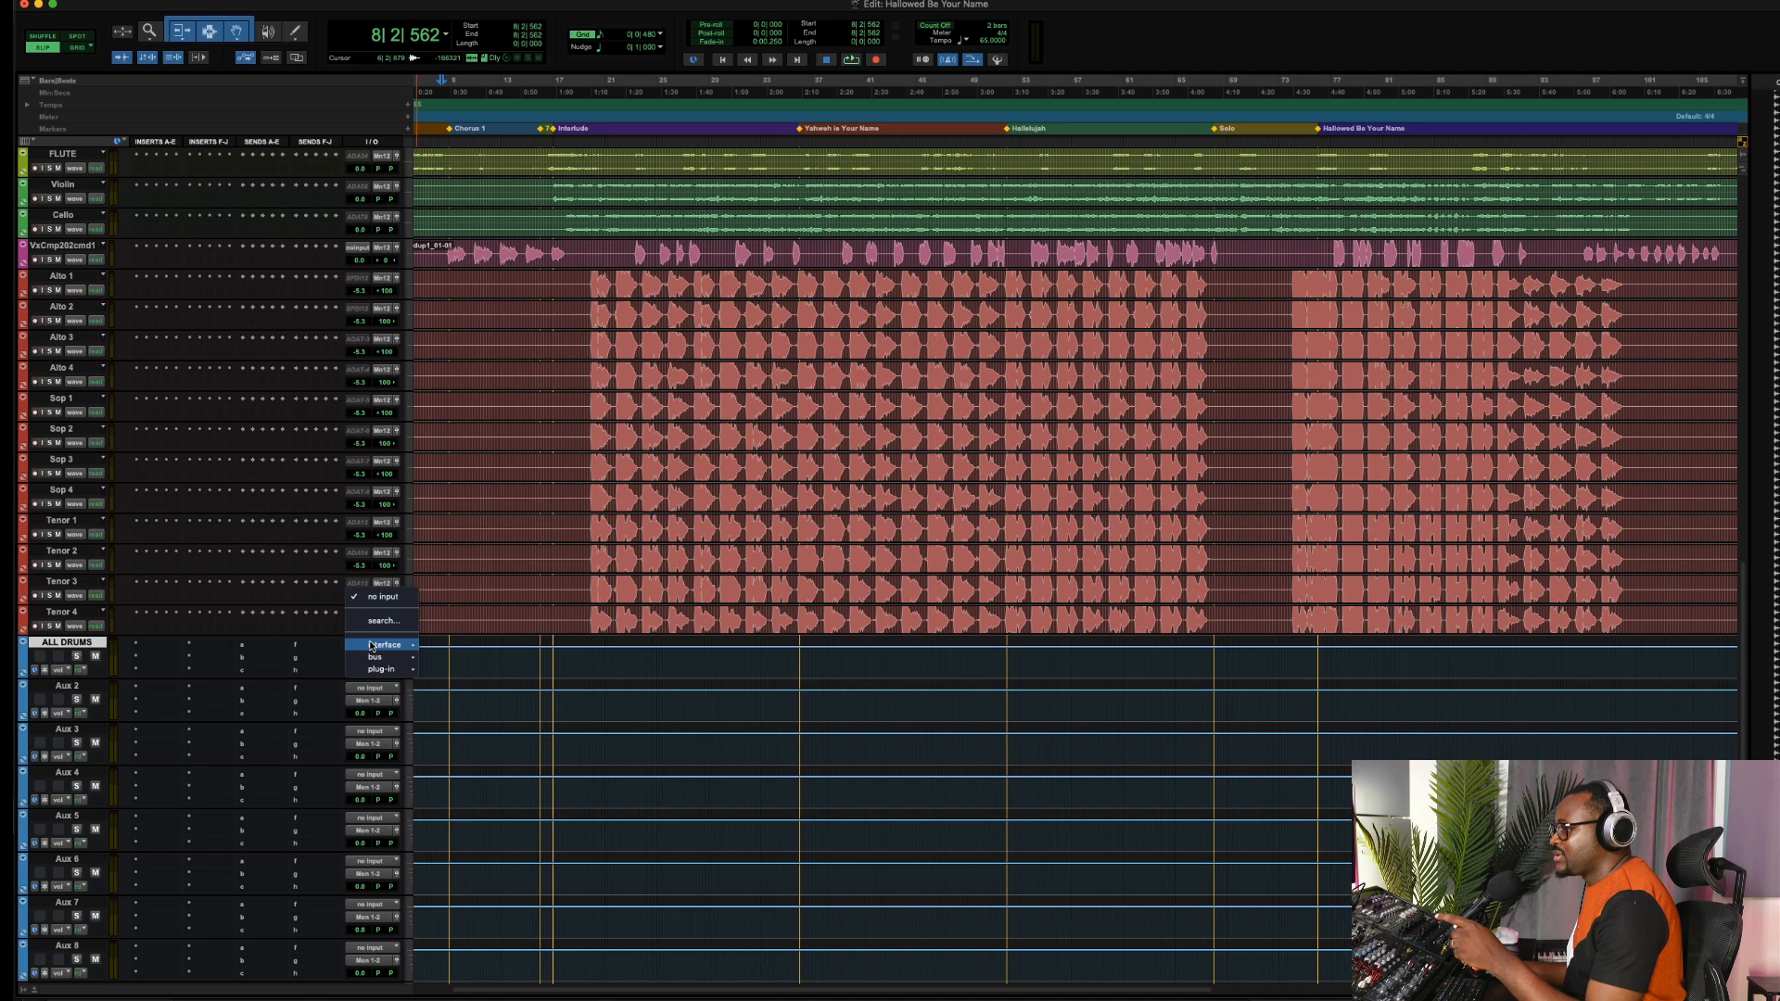
pyautogui.moveTo(375, 658)
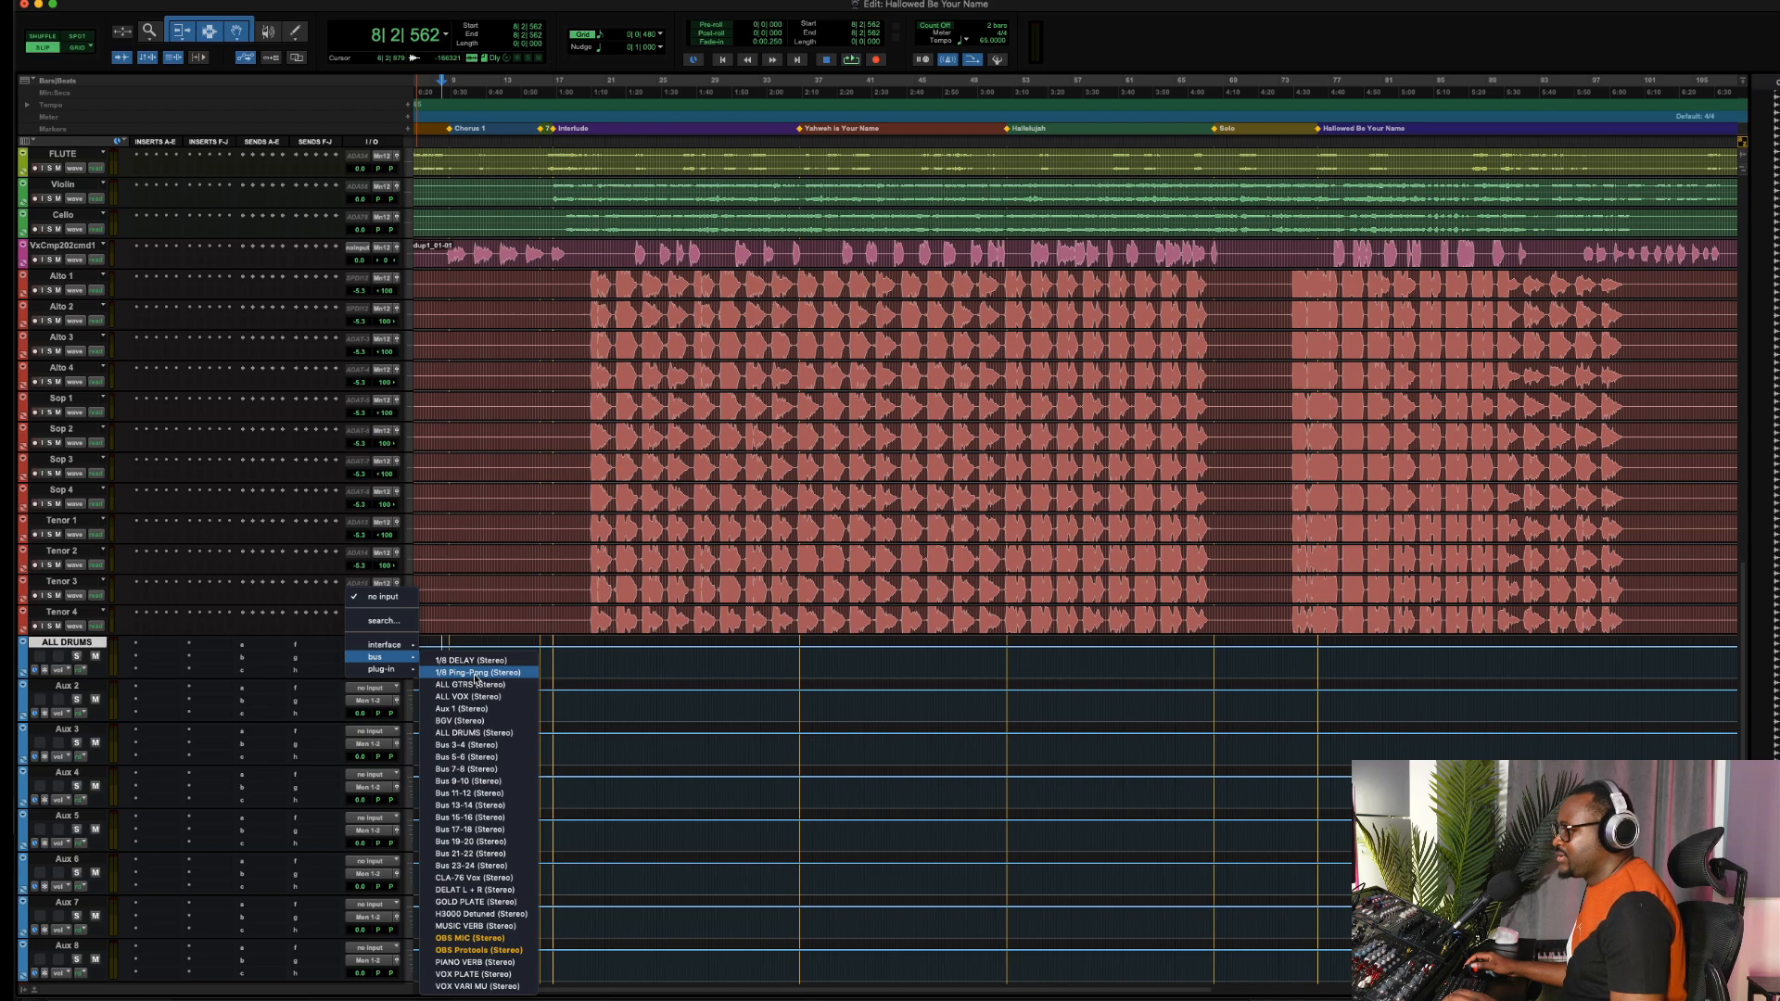
pyautogui.click(472, 739)
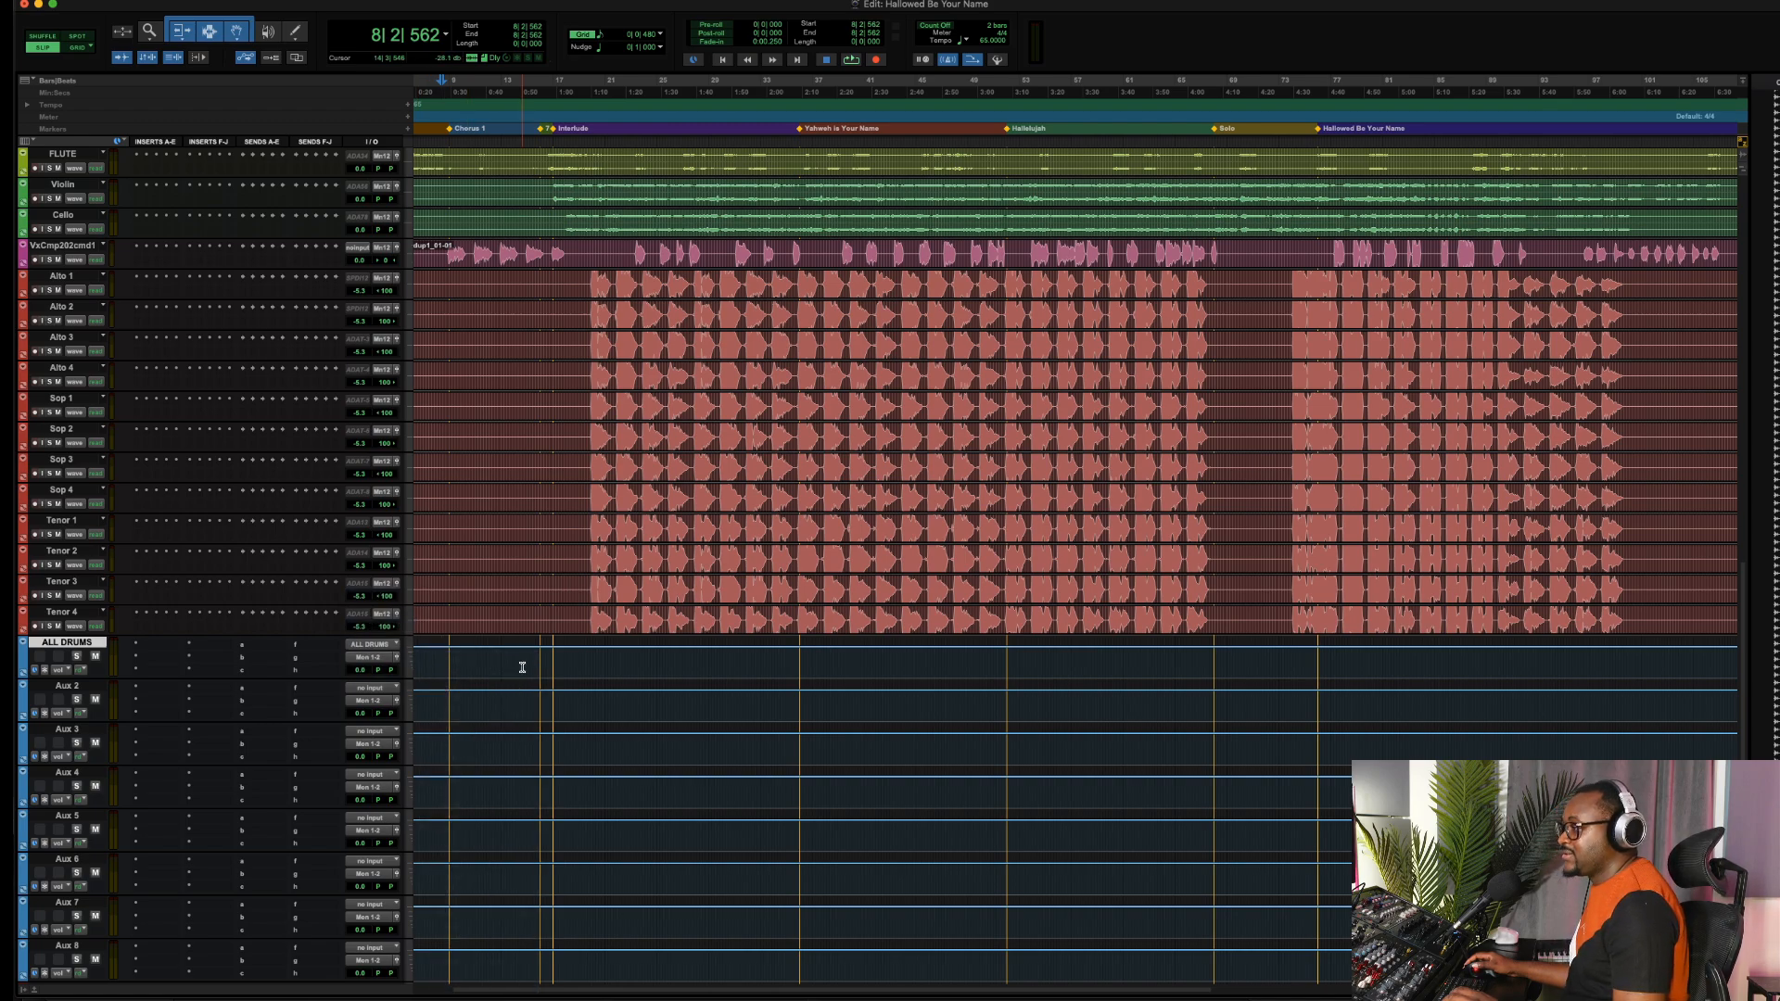
# Select the drum tracks from KICK .cm through OH R- and create a Mix/Edit group named drums
pyautogui.scroll(3, 444, 401)
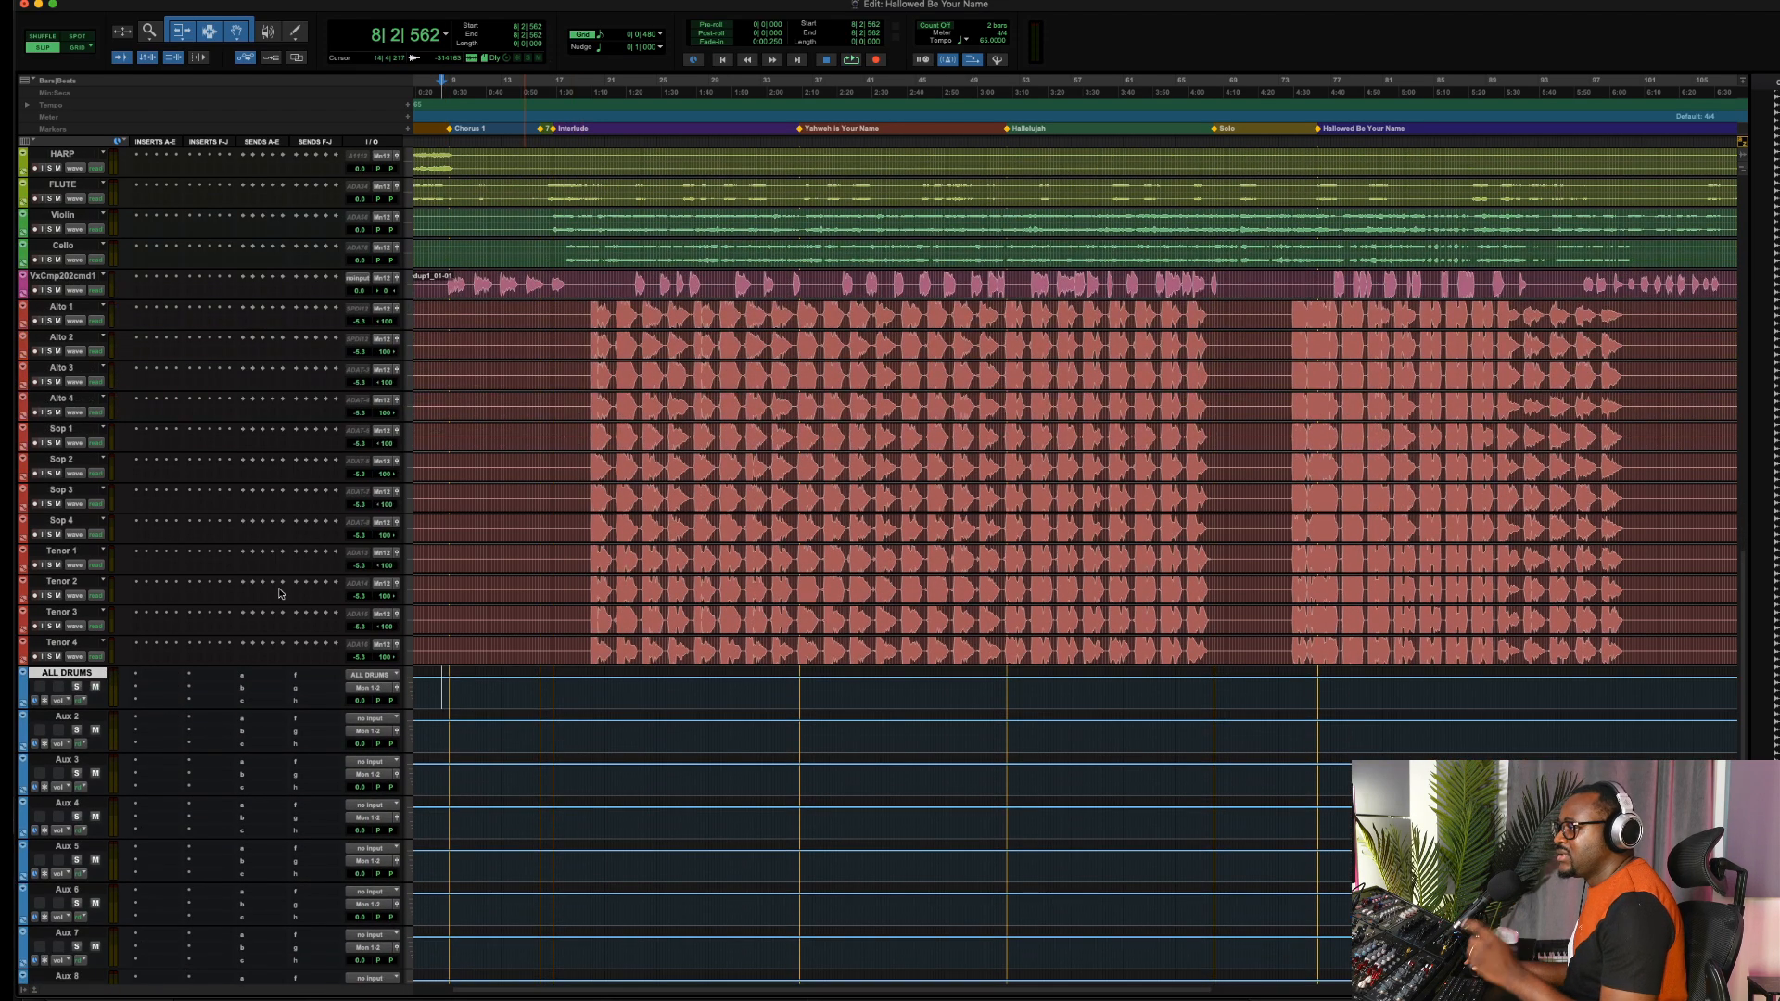
pyautogui.scroll(10, 383, 560)
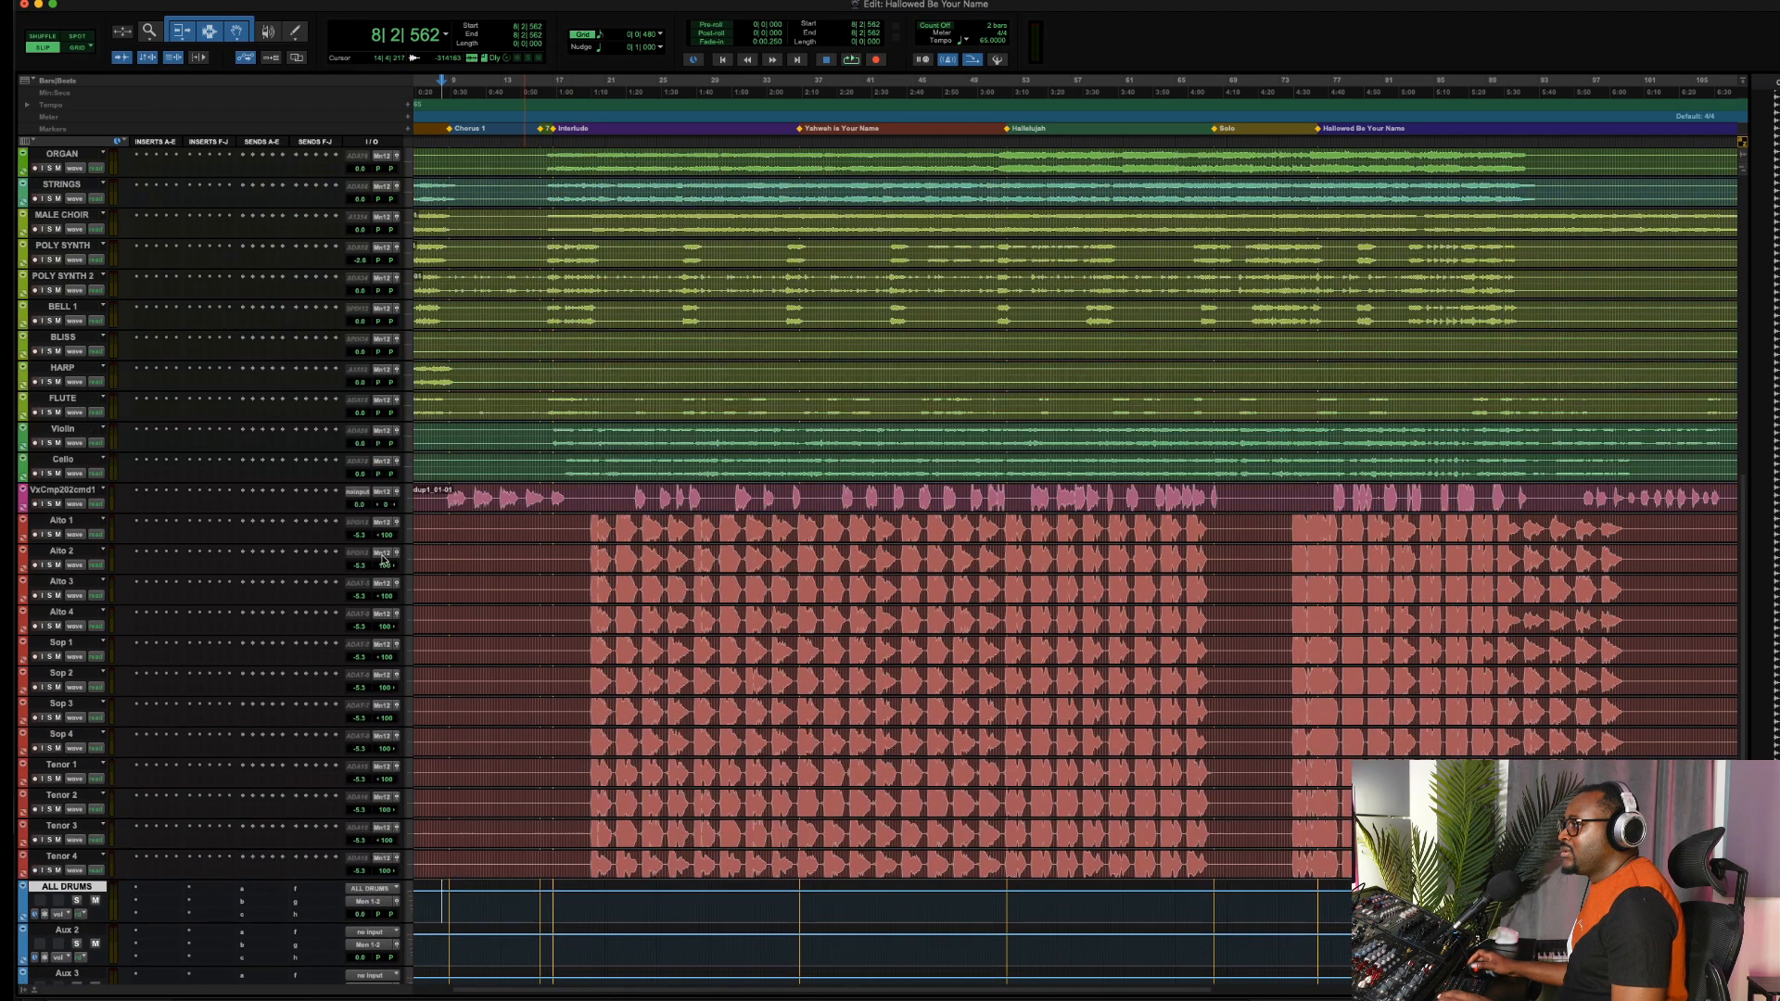
pyautogui.scroll(5, 383, 560)
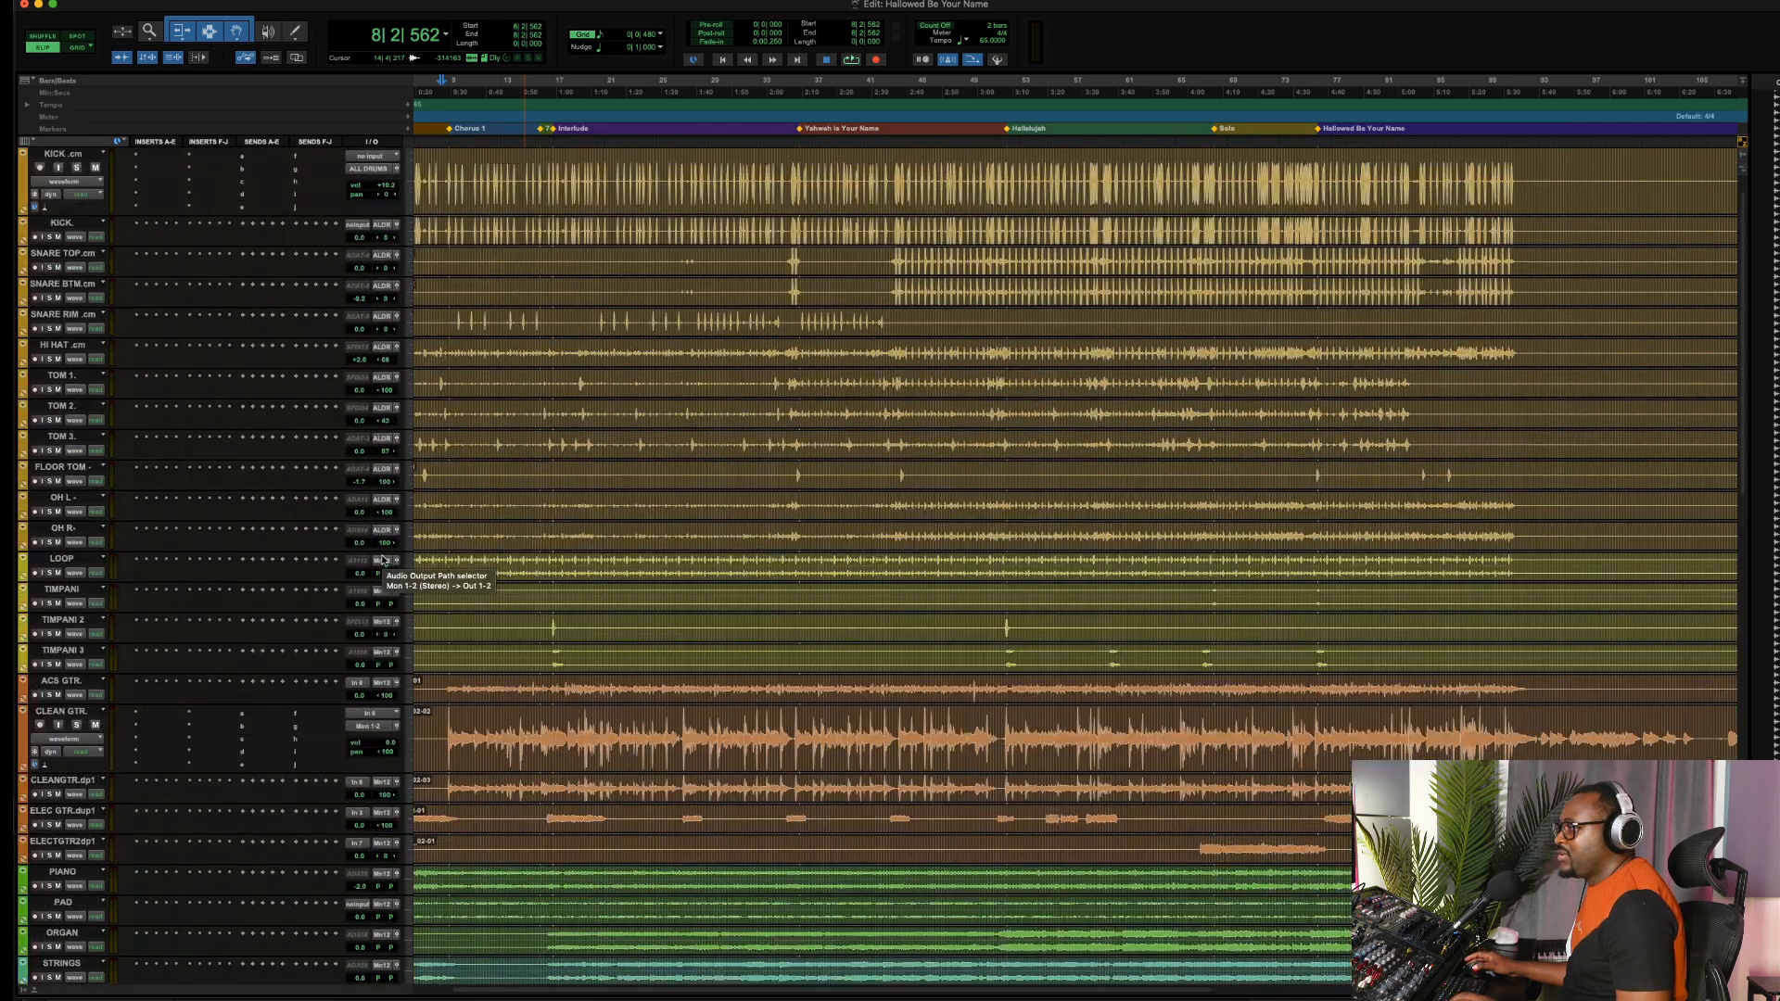
pyautogui.click(76, 197)
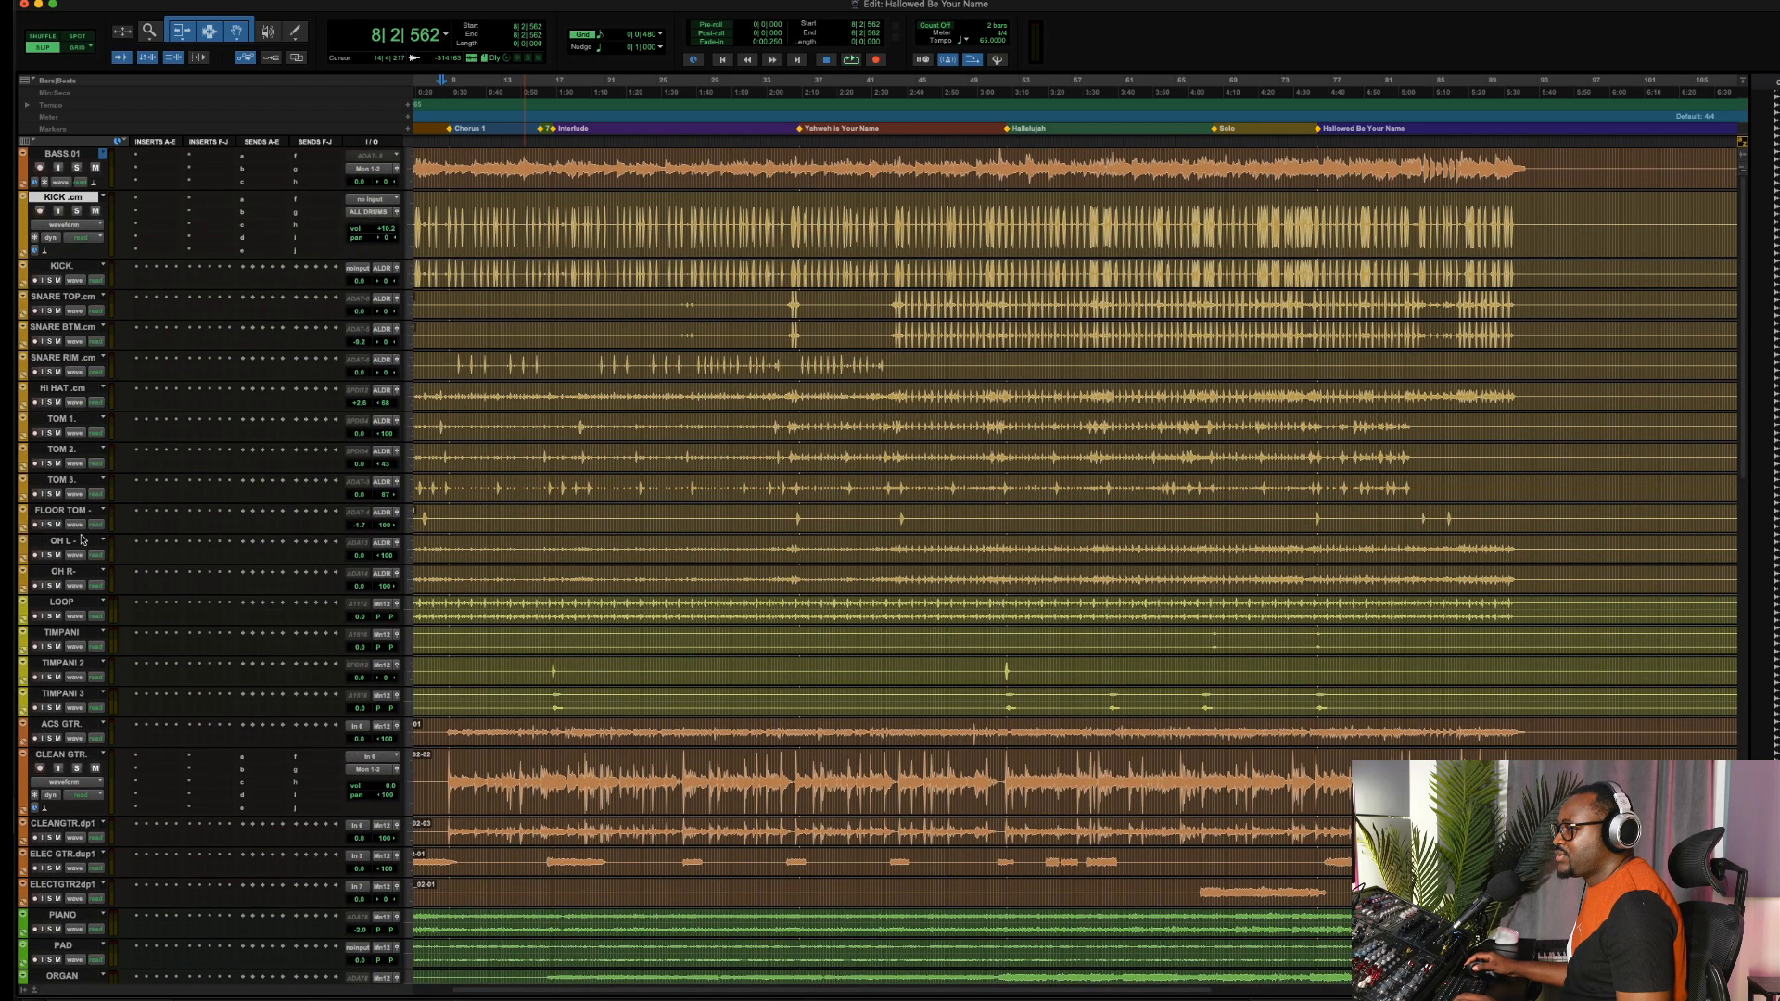
pyautogui.keyDown('shift'); pyautogui.click(67, 573); pyautogui.keyUp('shift')
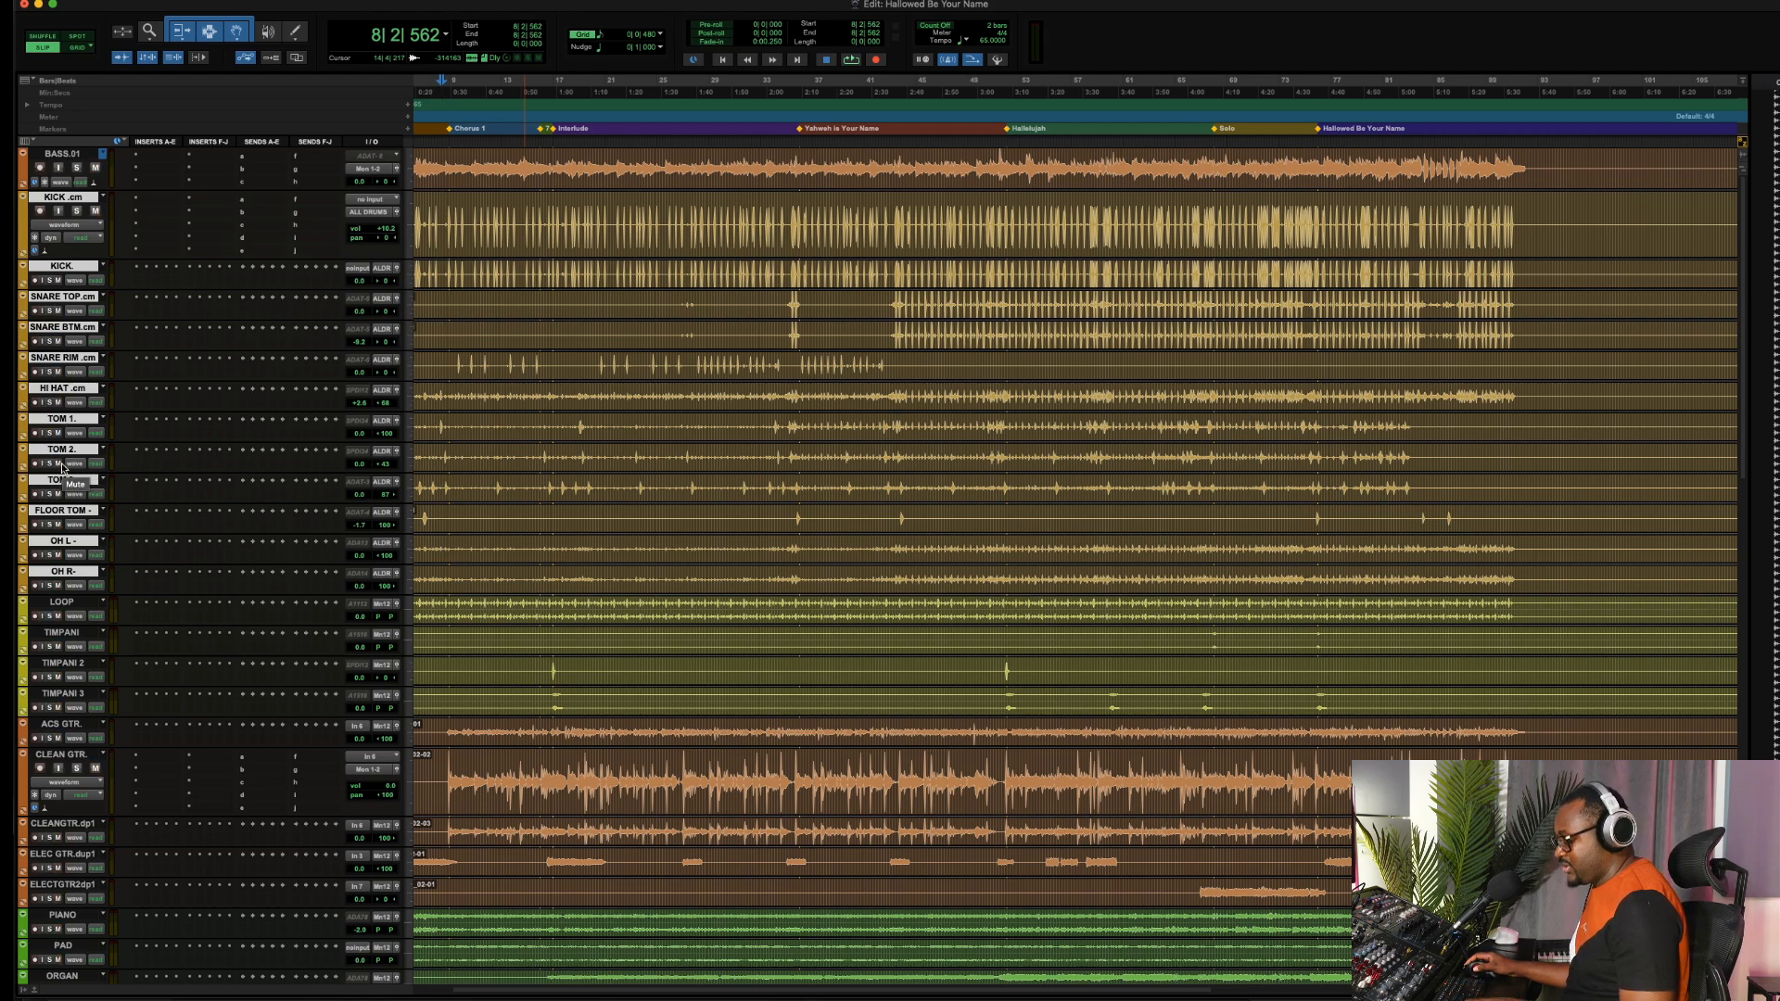
pyautogui.press('super+g')
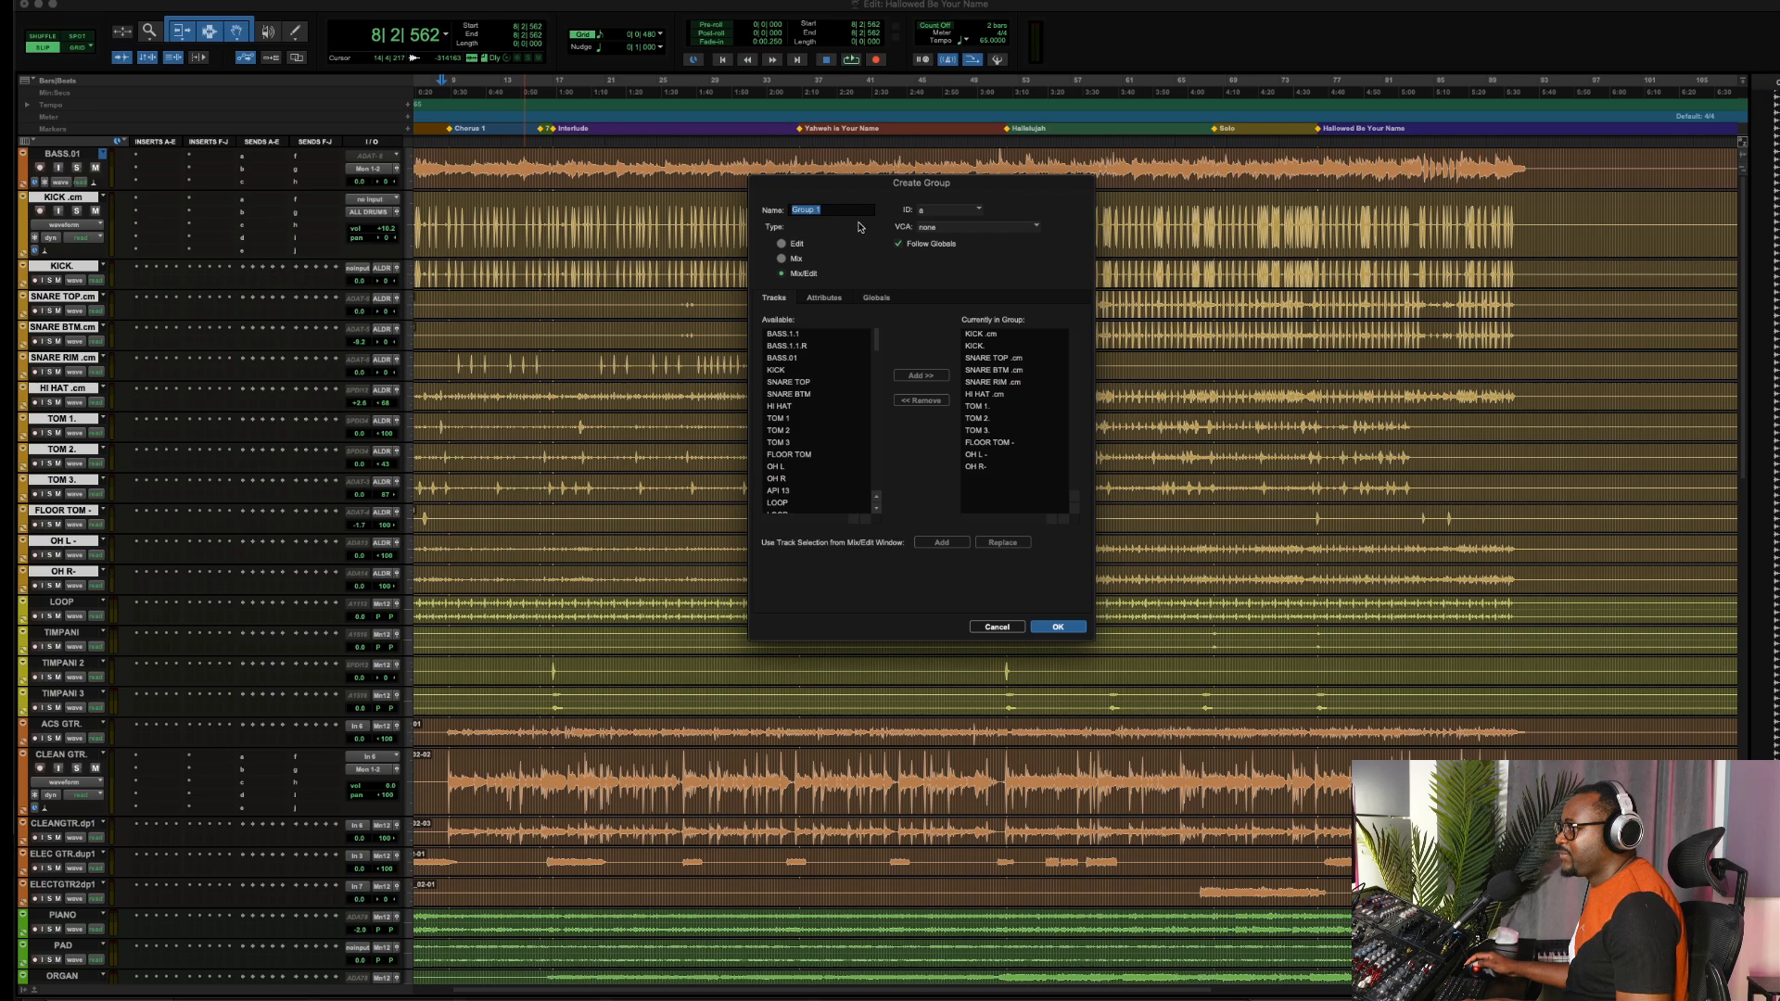
pyautogui.write('Dru')
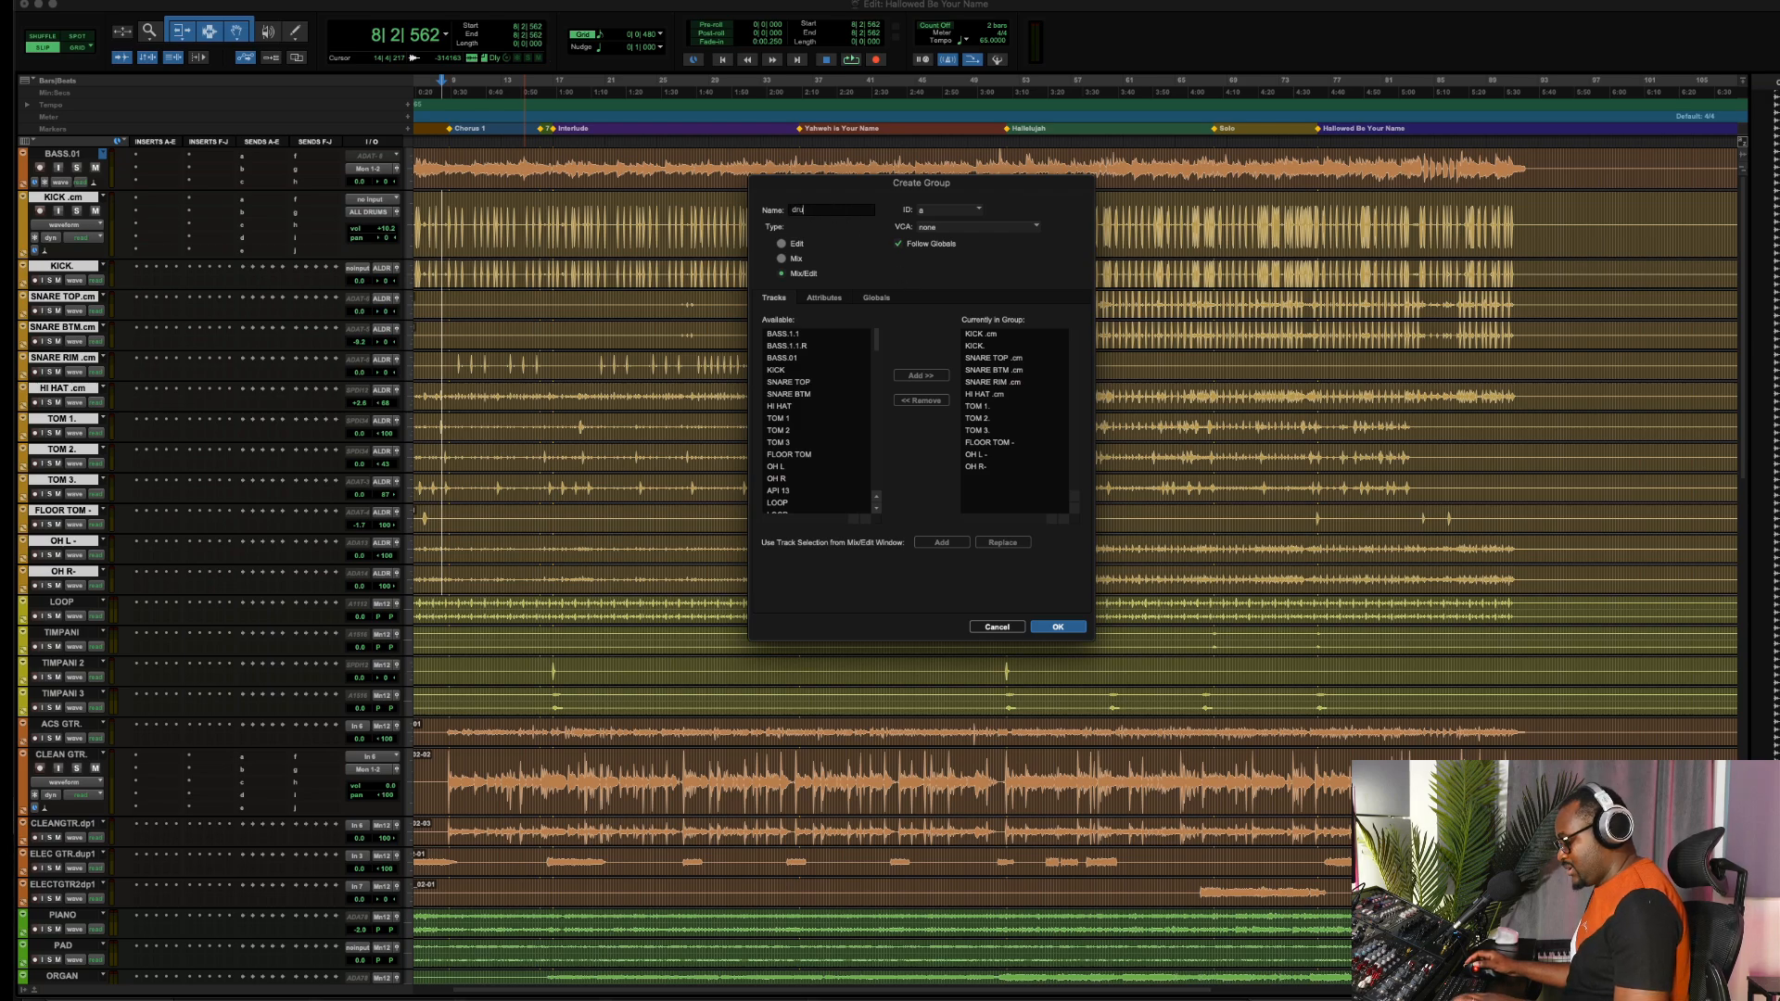
pyautogui.write('ms')
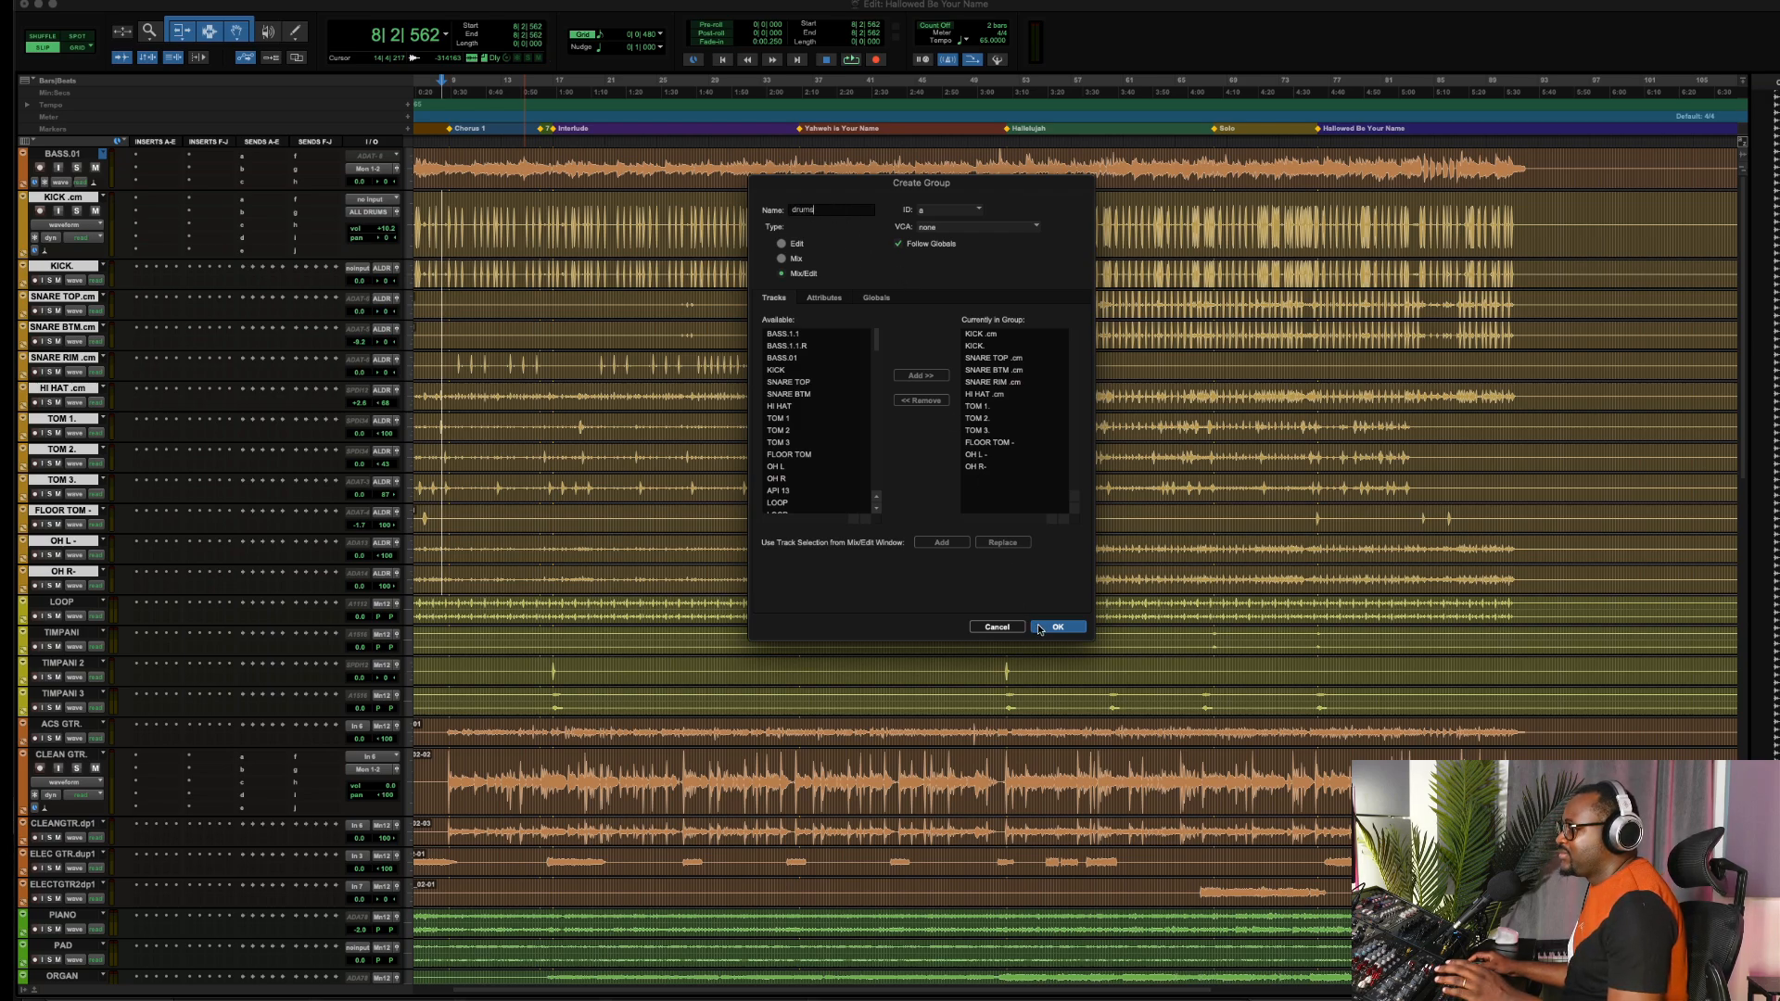
pyautogui.click(1039, 630)
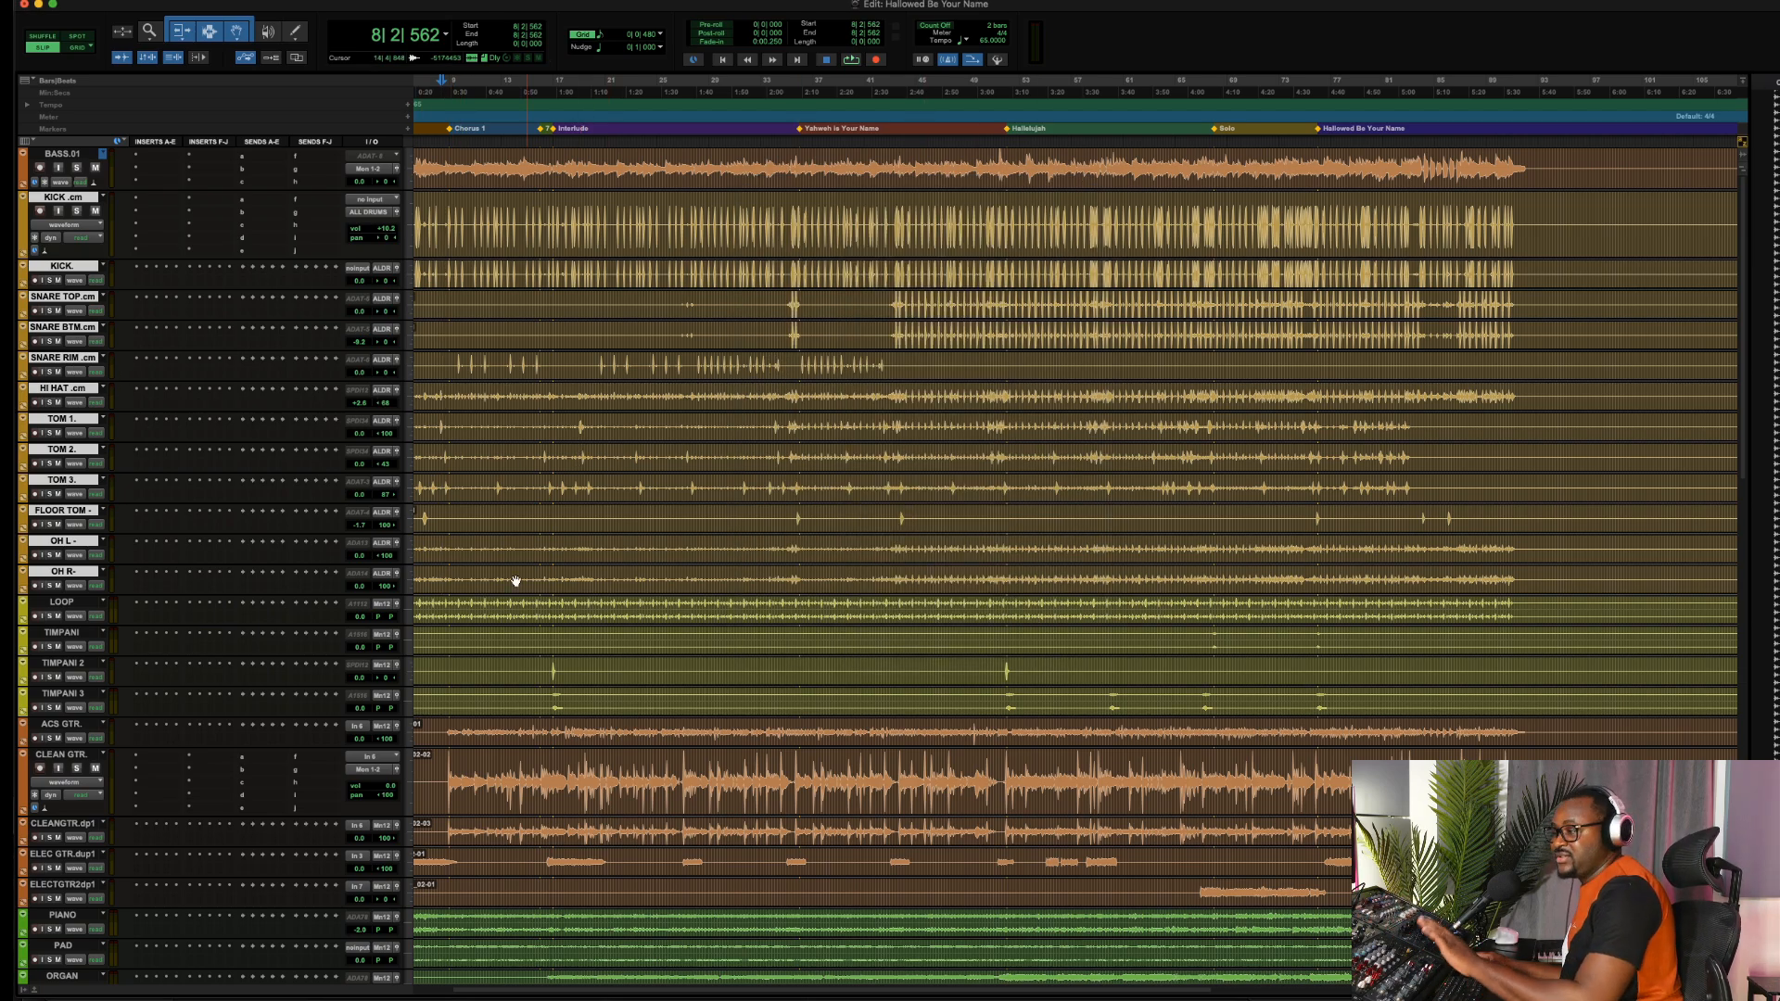
# Reveal the track and group lists, check the new drums group, and hide the lists
pyautogui.click(26, 993)
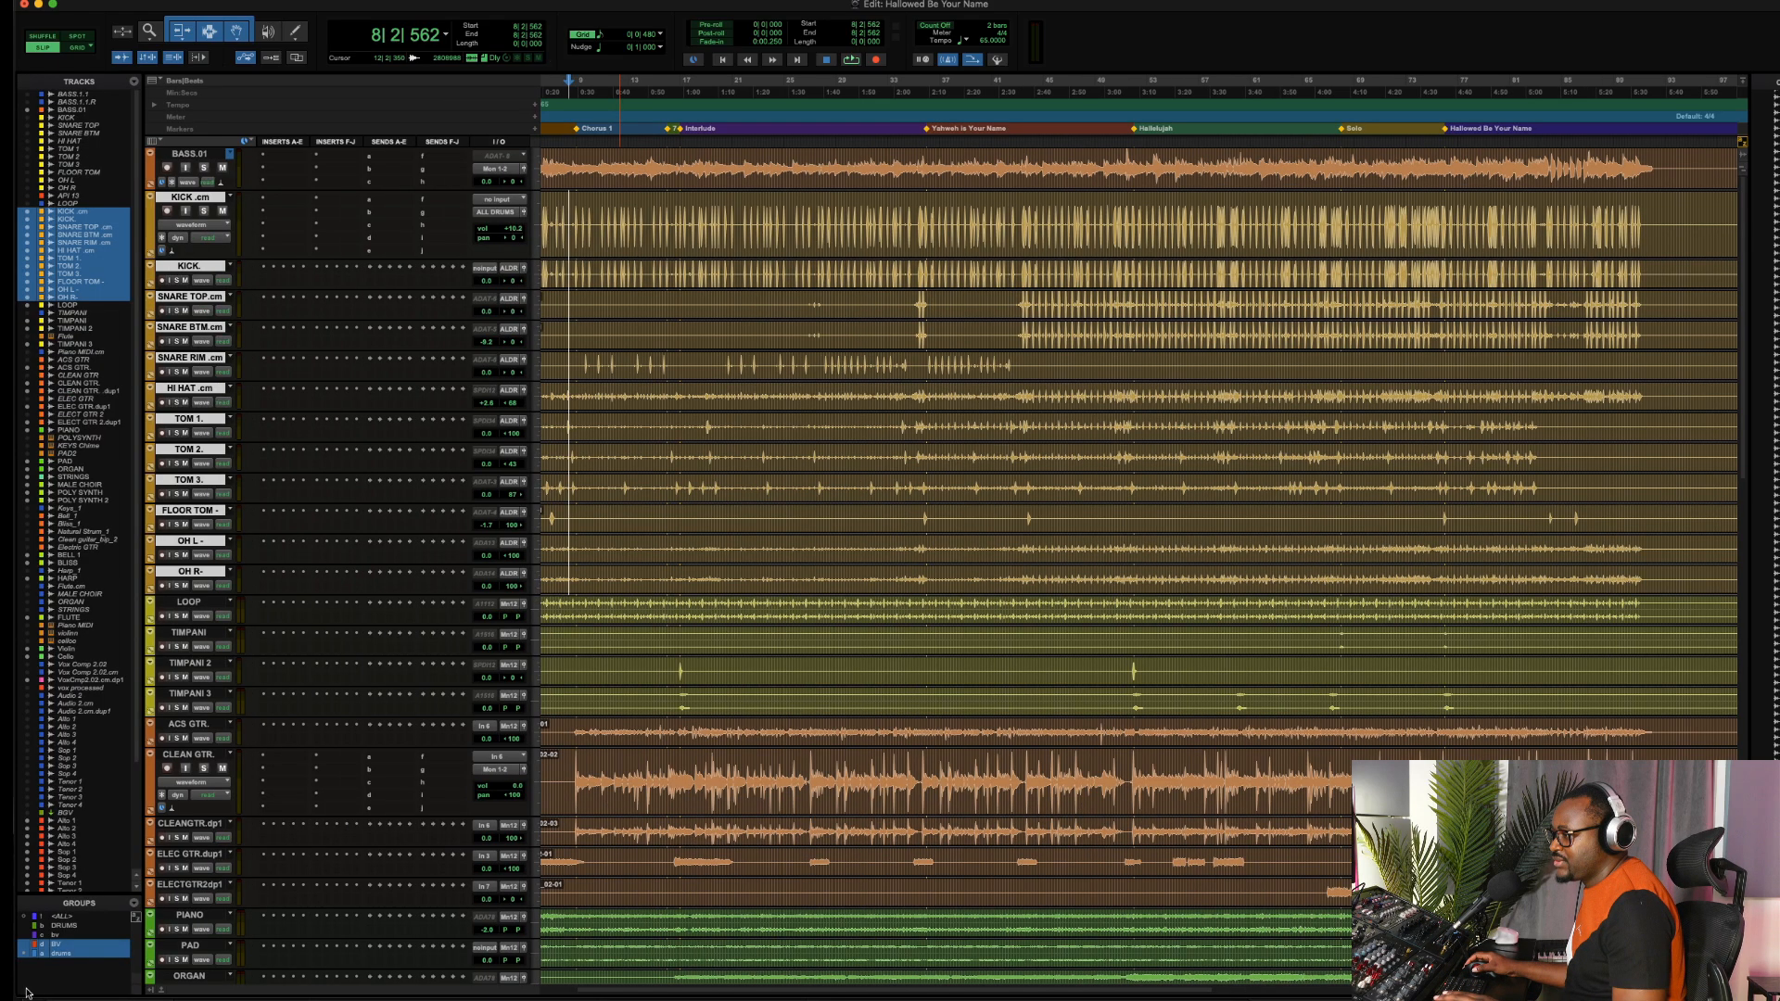
pyautogui.click(69, 955)
pyautogui.click(69, 955)
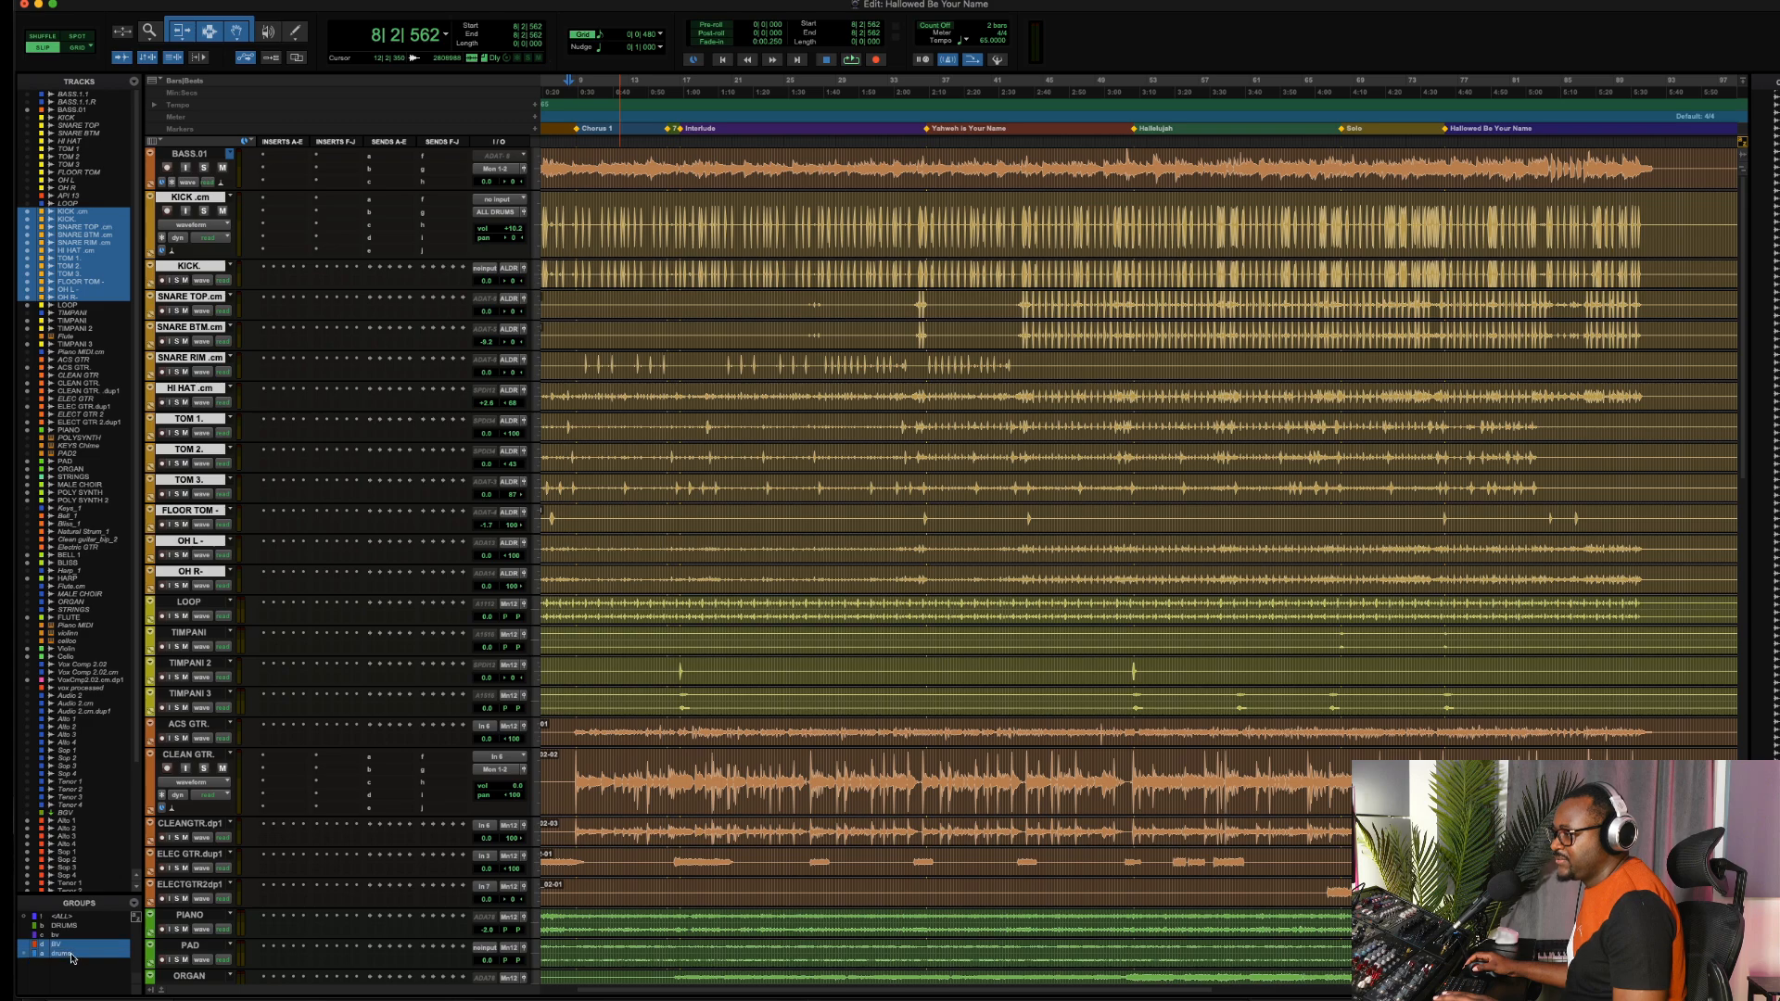
pyautogui.click(154, 993)
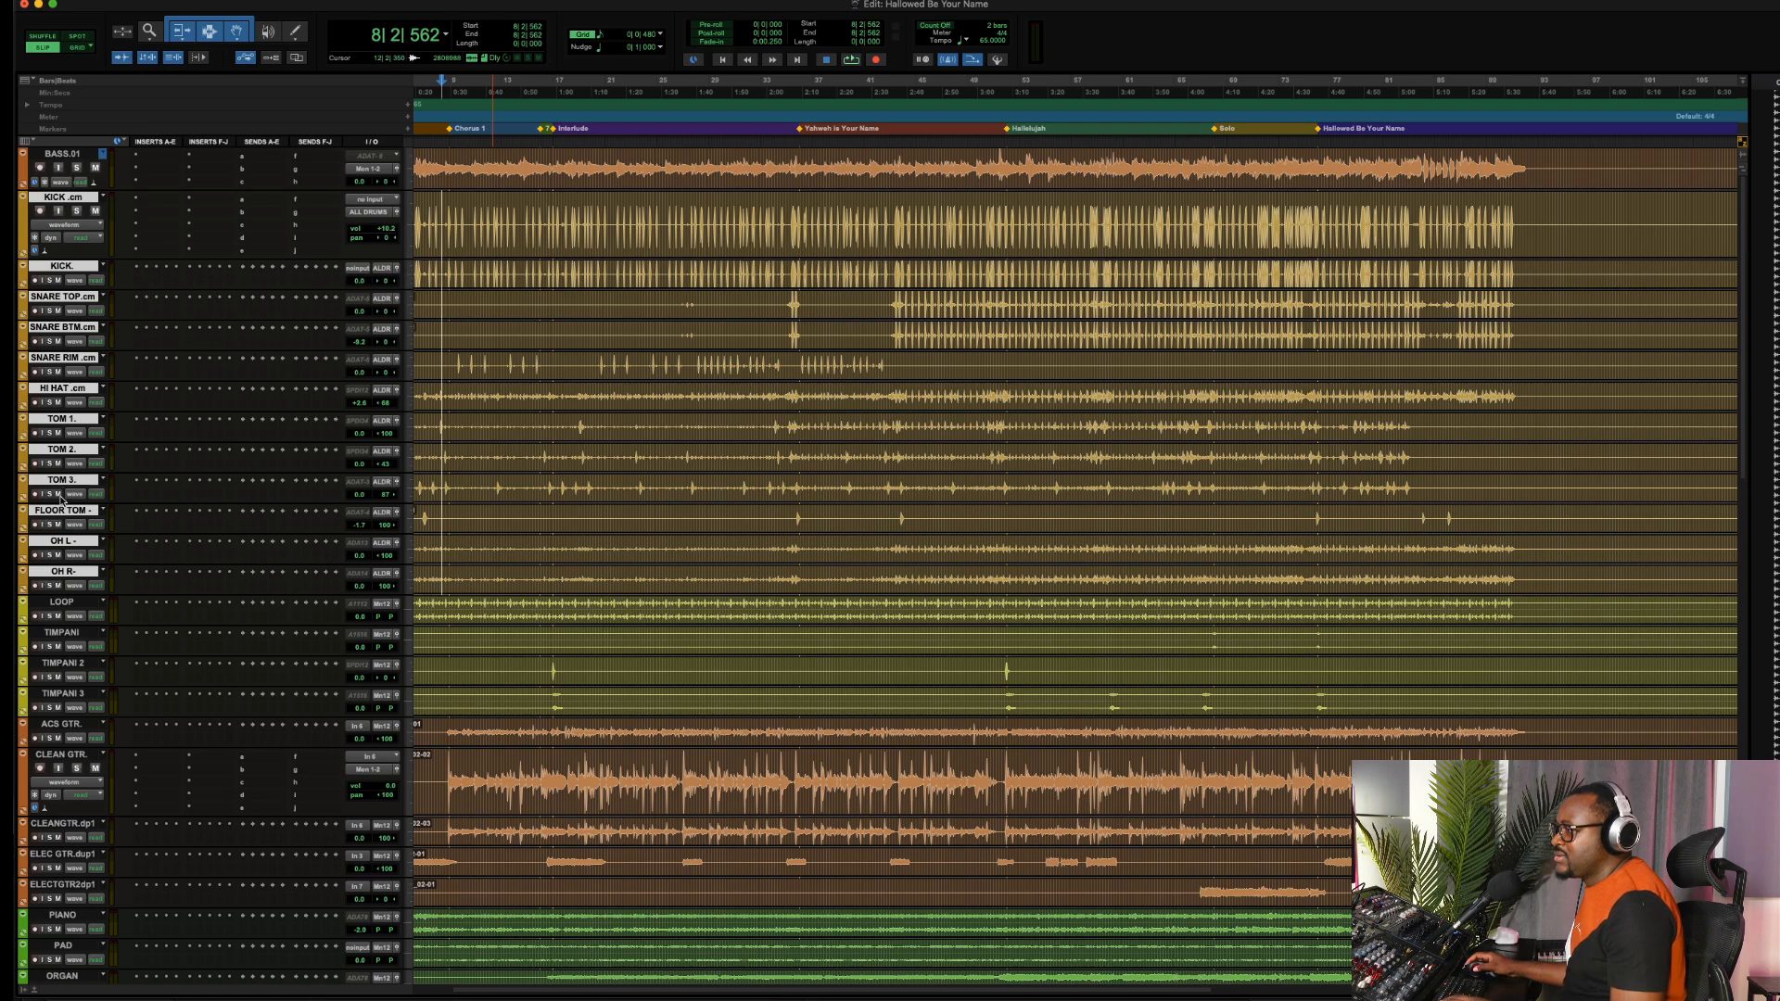
# Solo the grouped drum tracks and play the session briefly from about bar 23
pyautogui.click(51, 494)
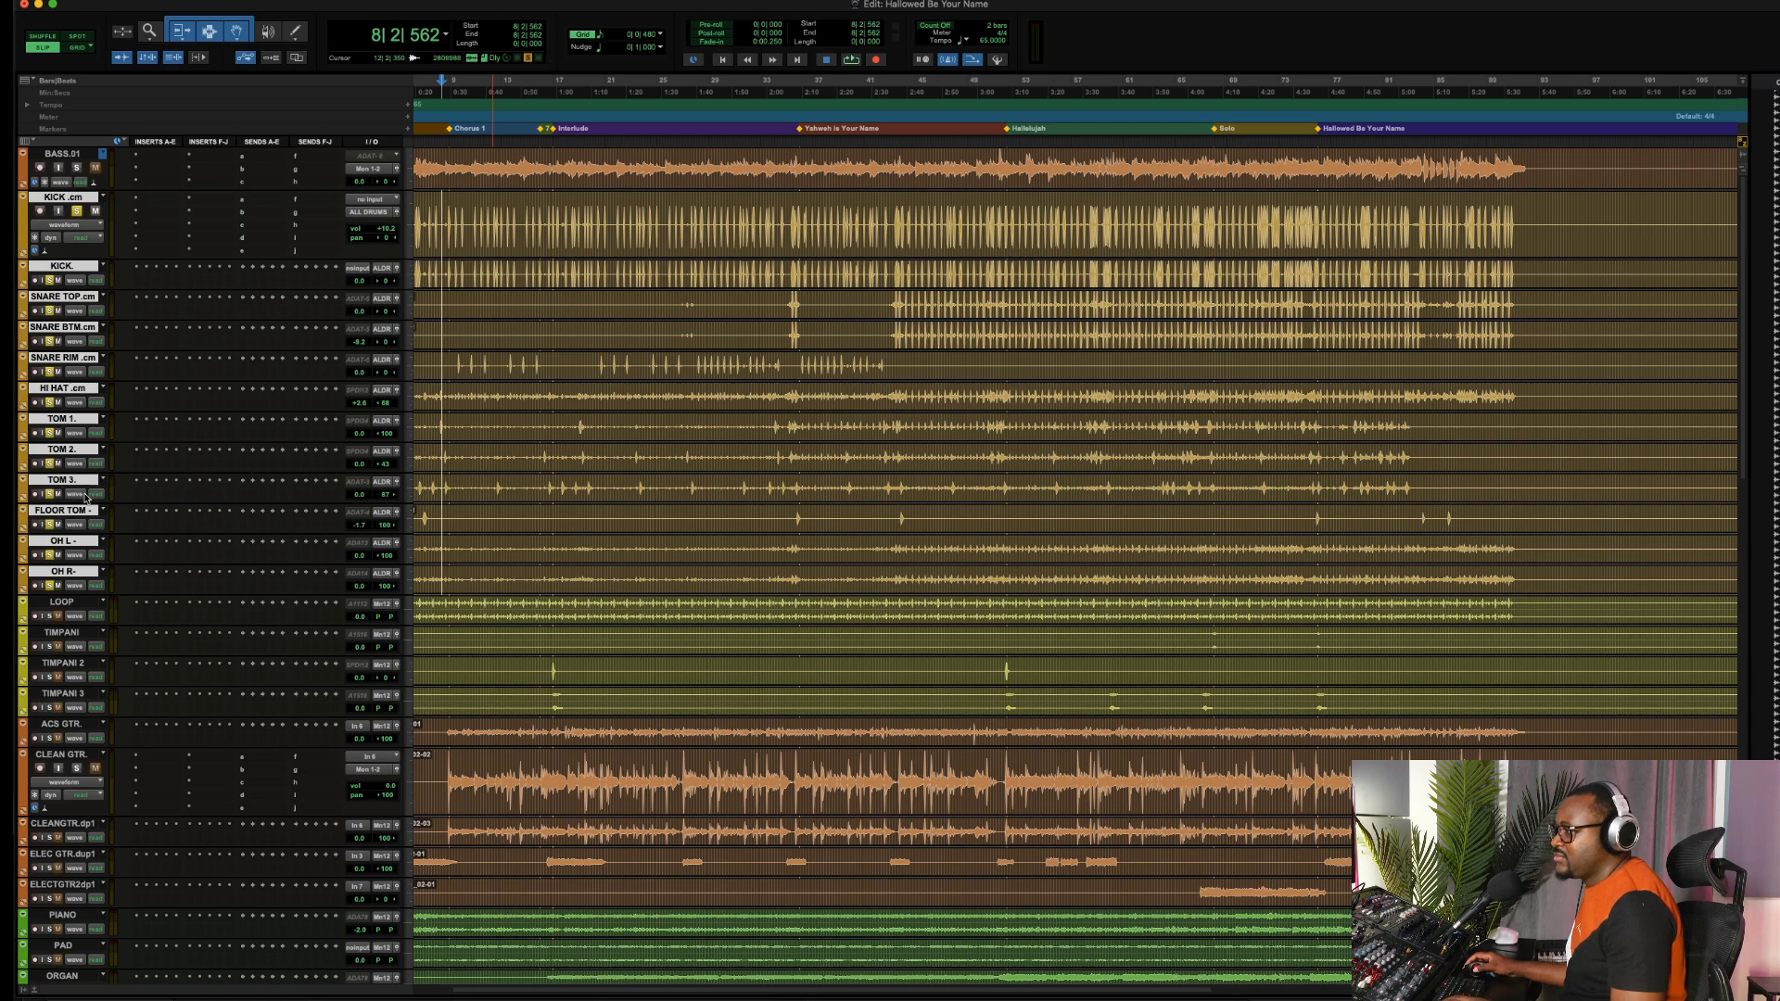
pyautogui.click(637, 217)
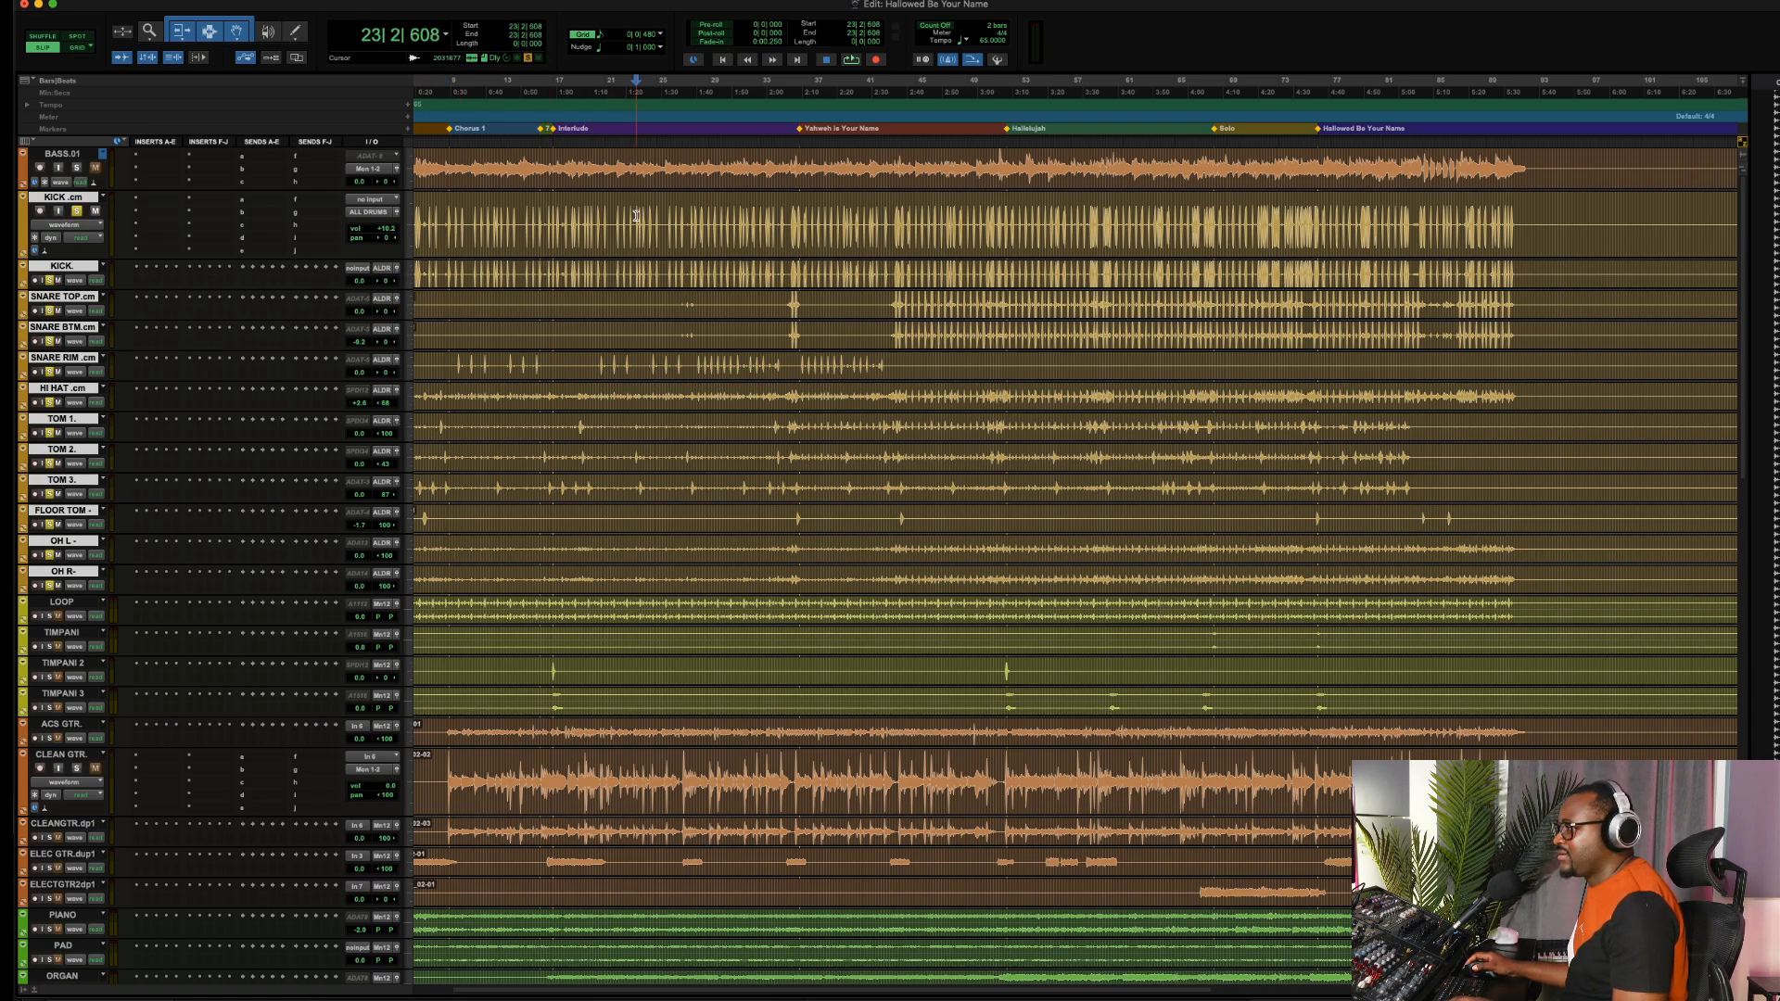
pyautogui.press('space')
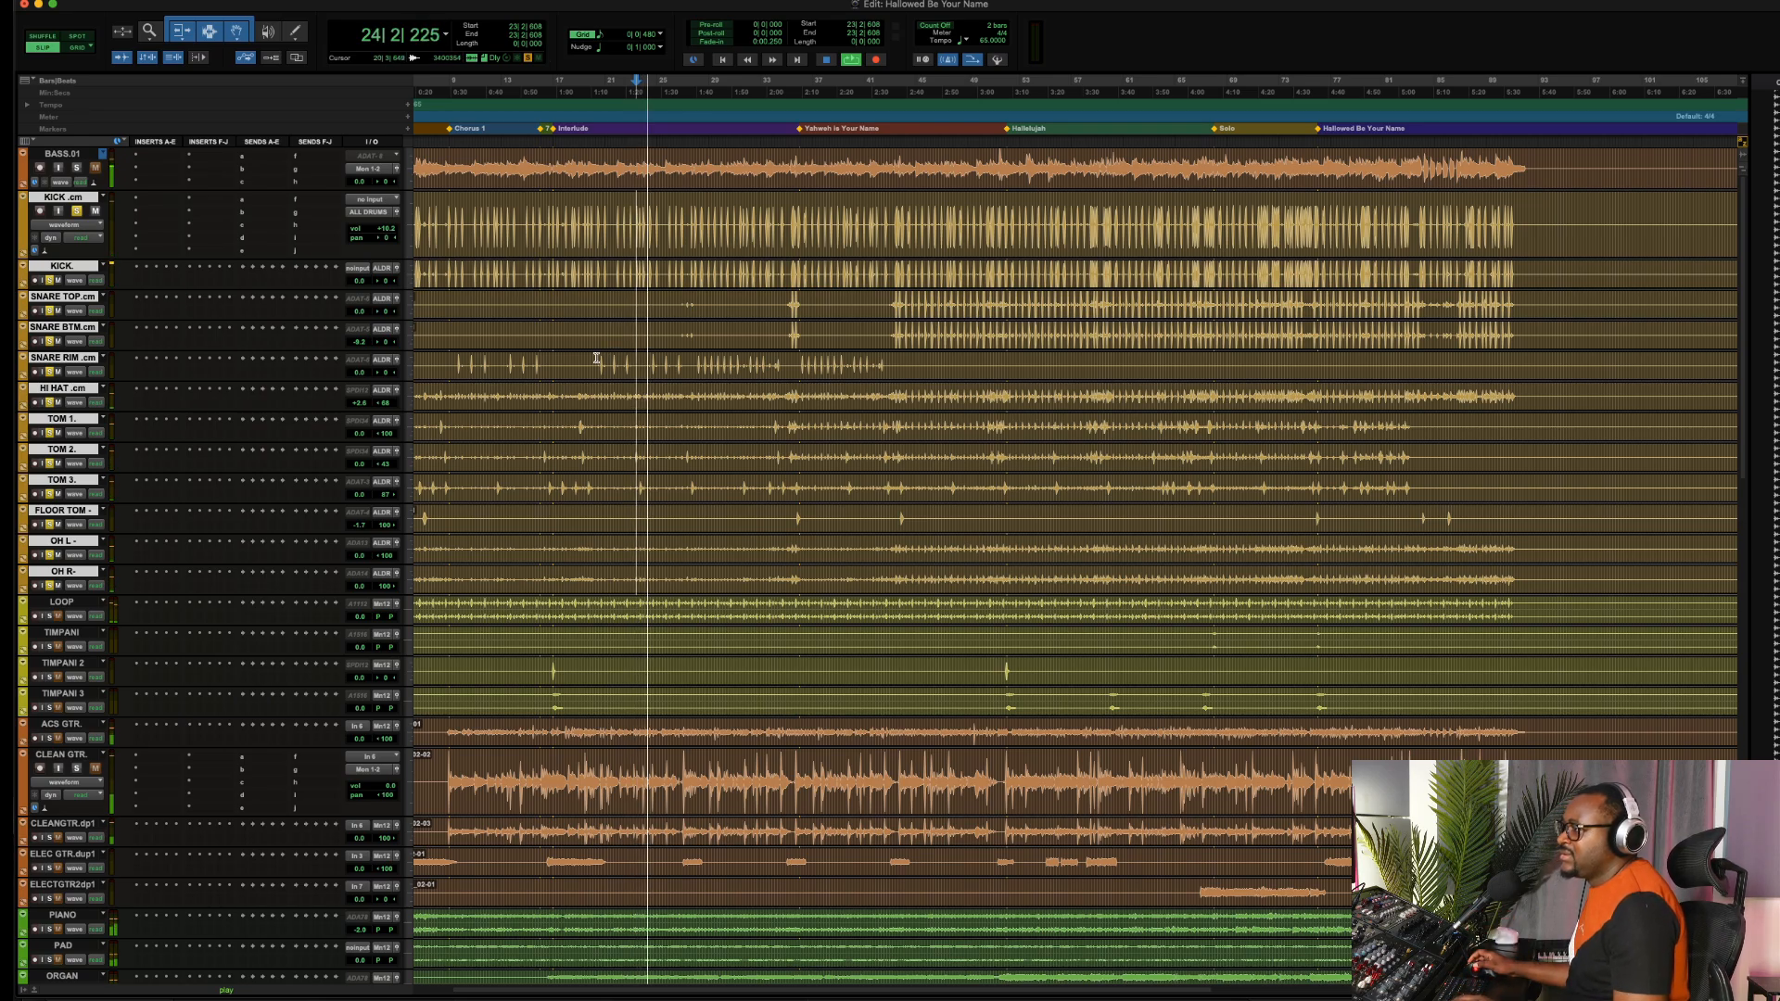
pyautogui.press('space')
# Solo the ALL DRUMS aux track along with the drum tracks and play the session from about bar 23
pyautogui.scroll(-15, 596, 358)
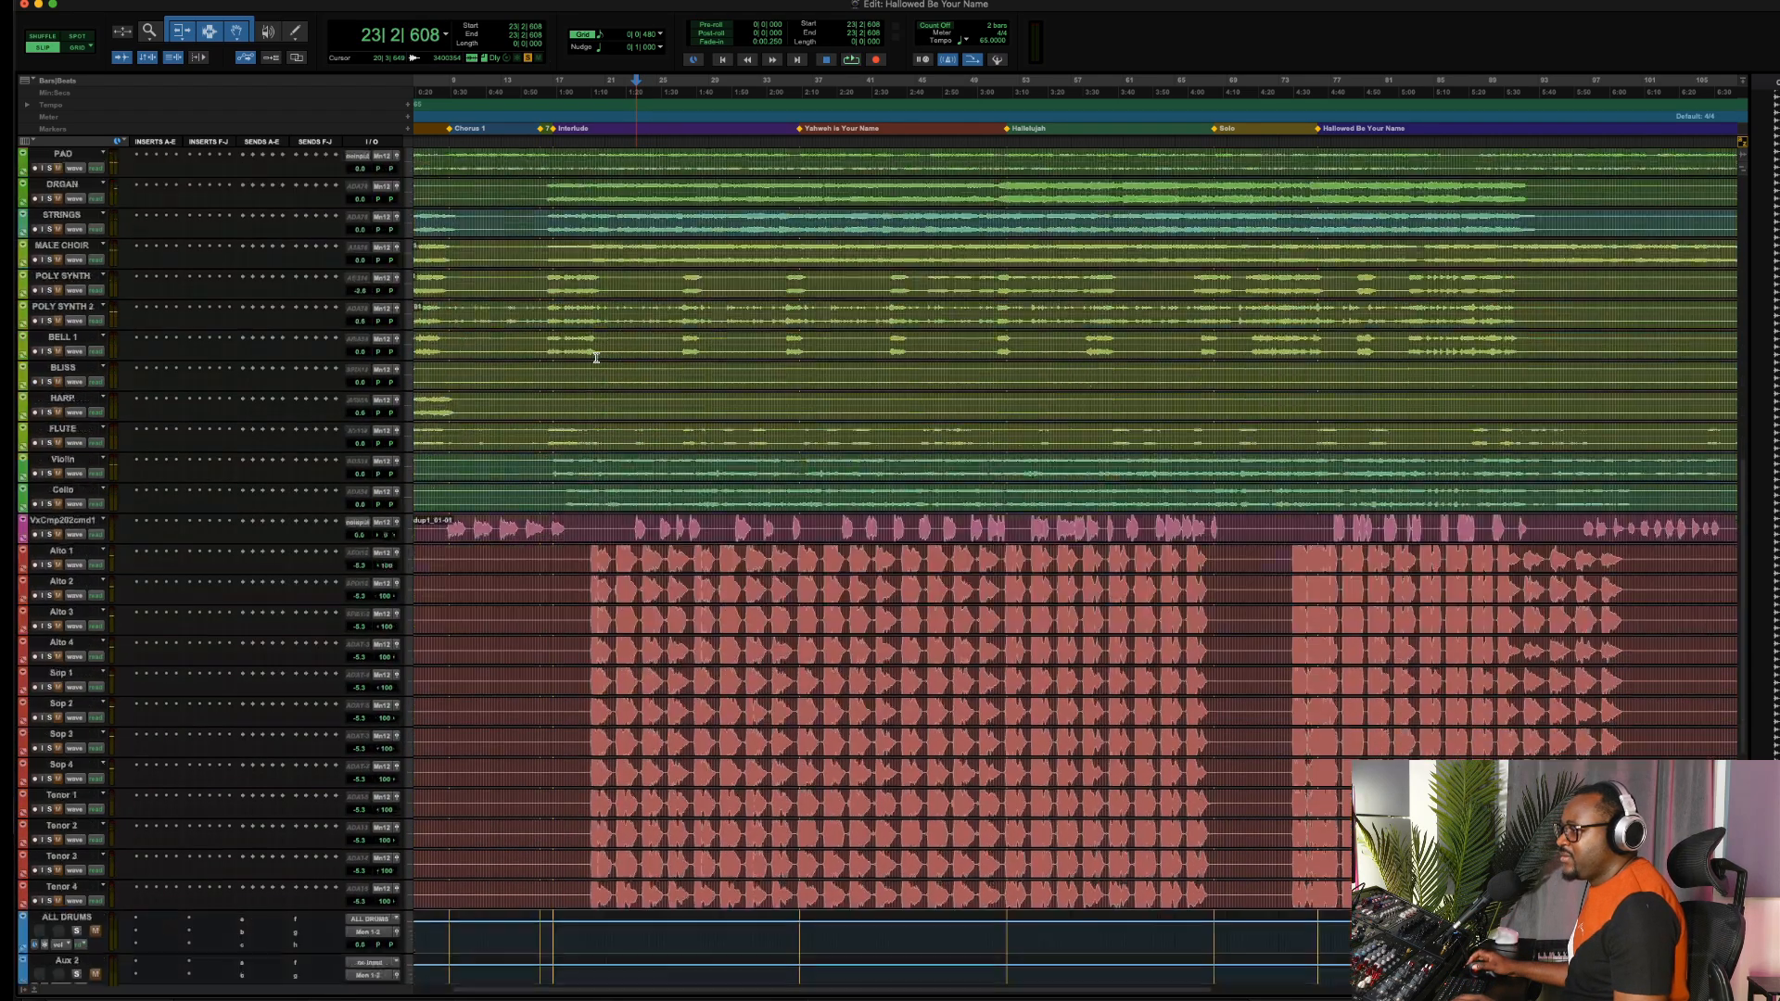
pyautogui.scroll(-5, 597, 358)
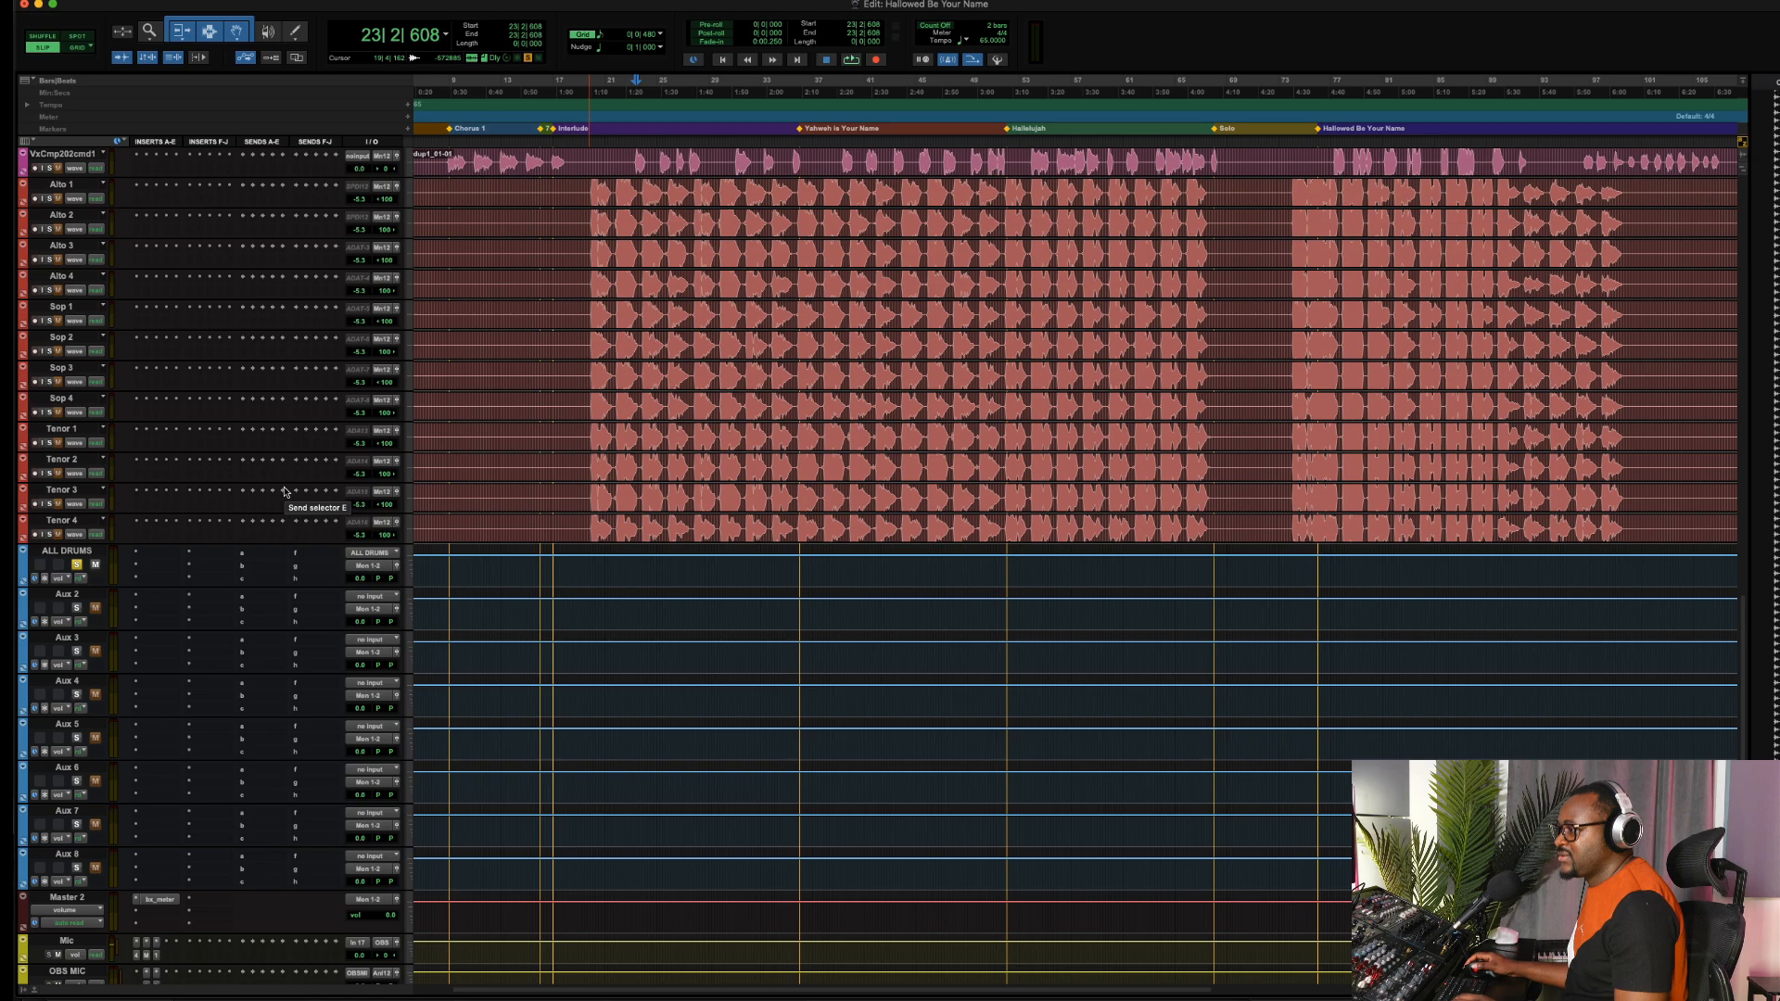
pyautogui.press('space')
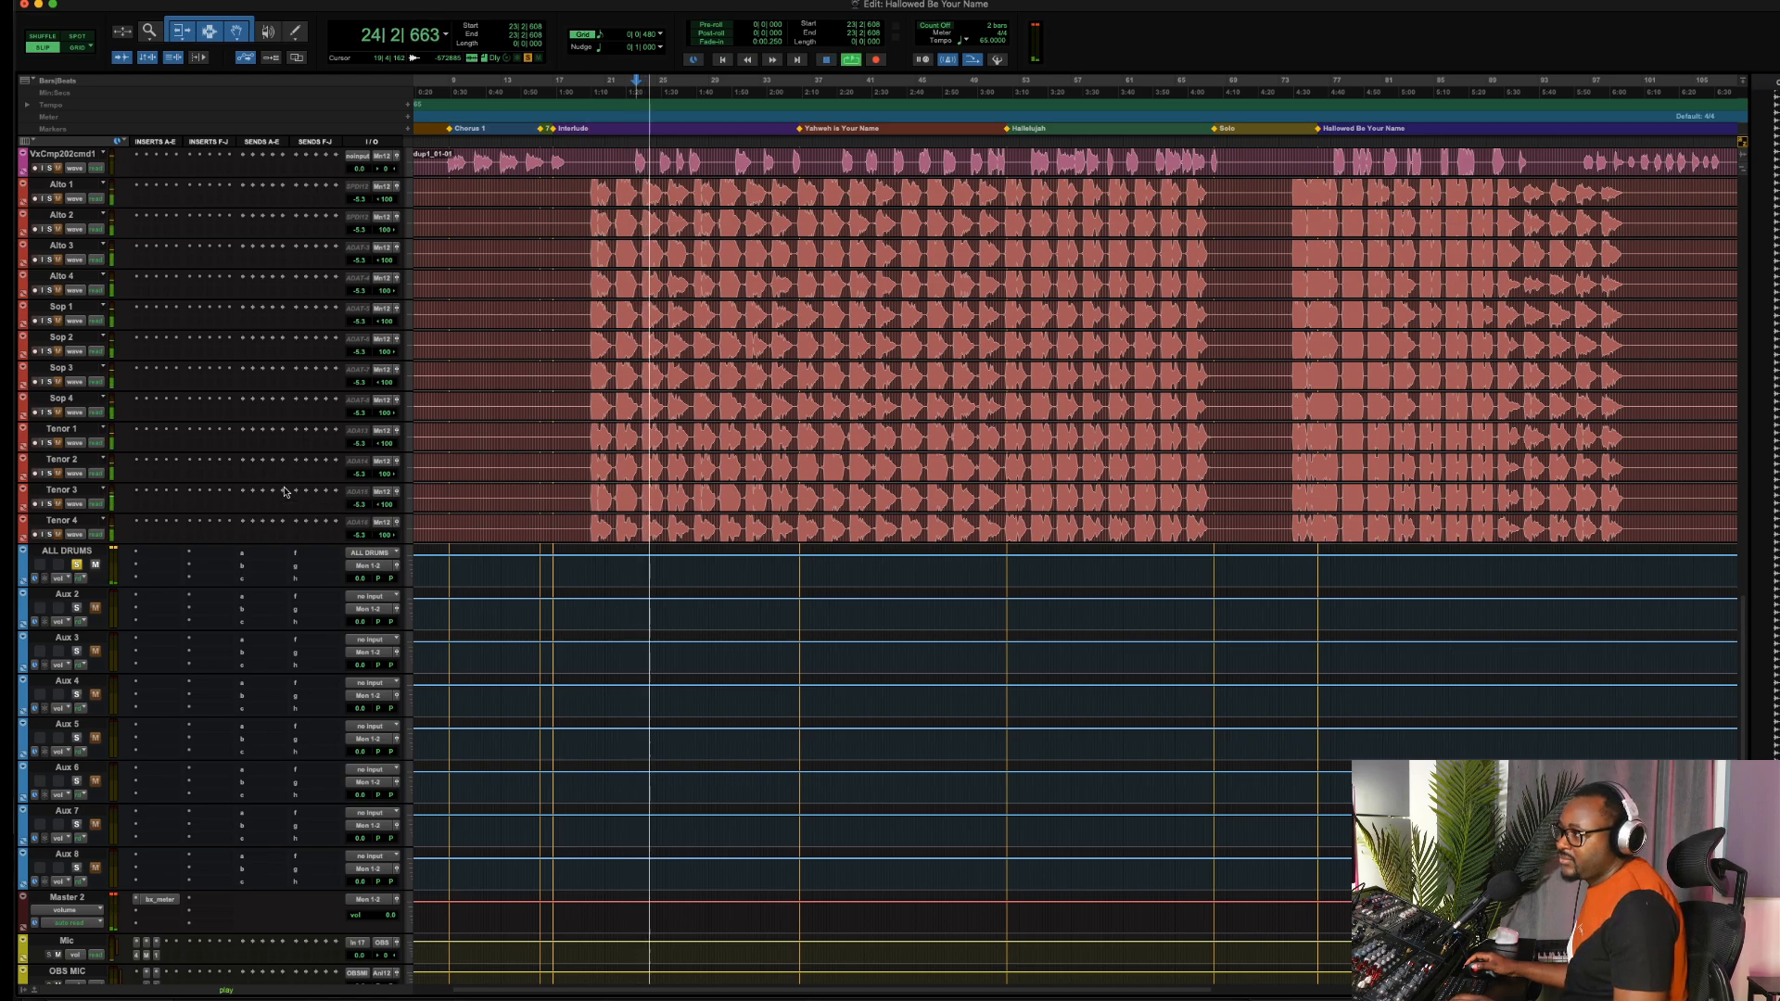
pyautogui.press('space')
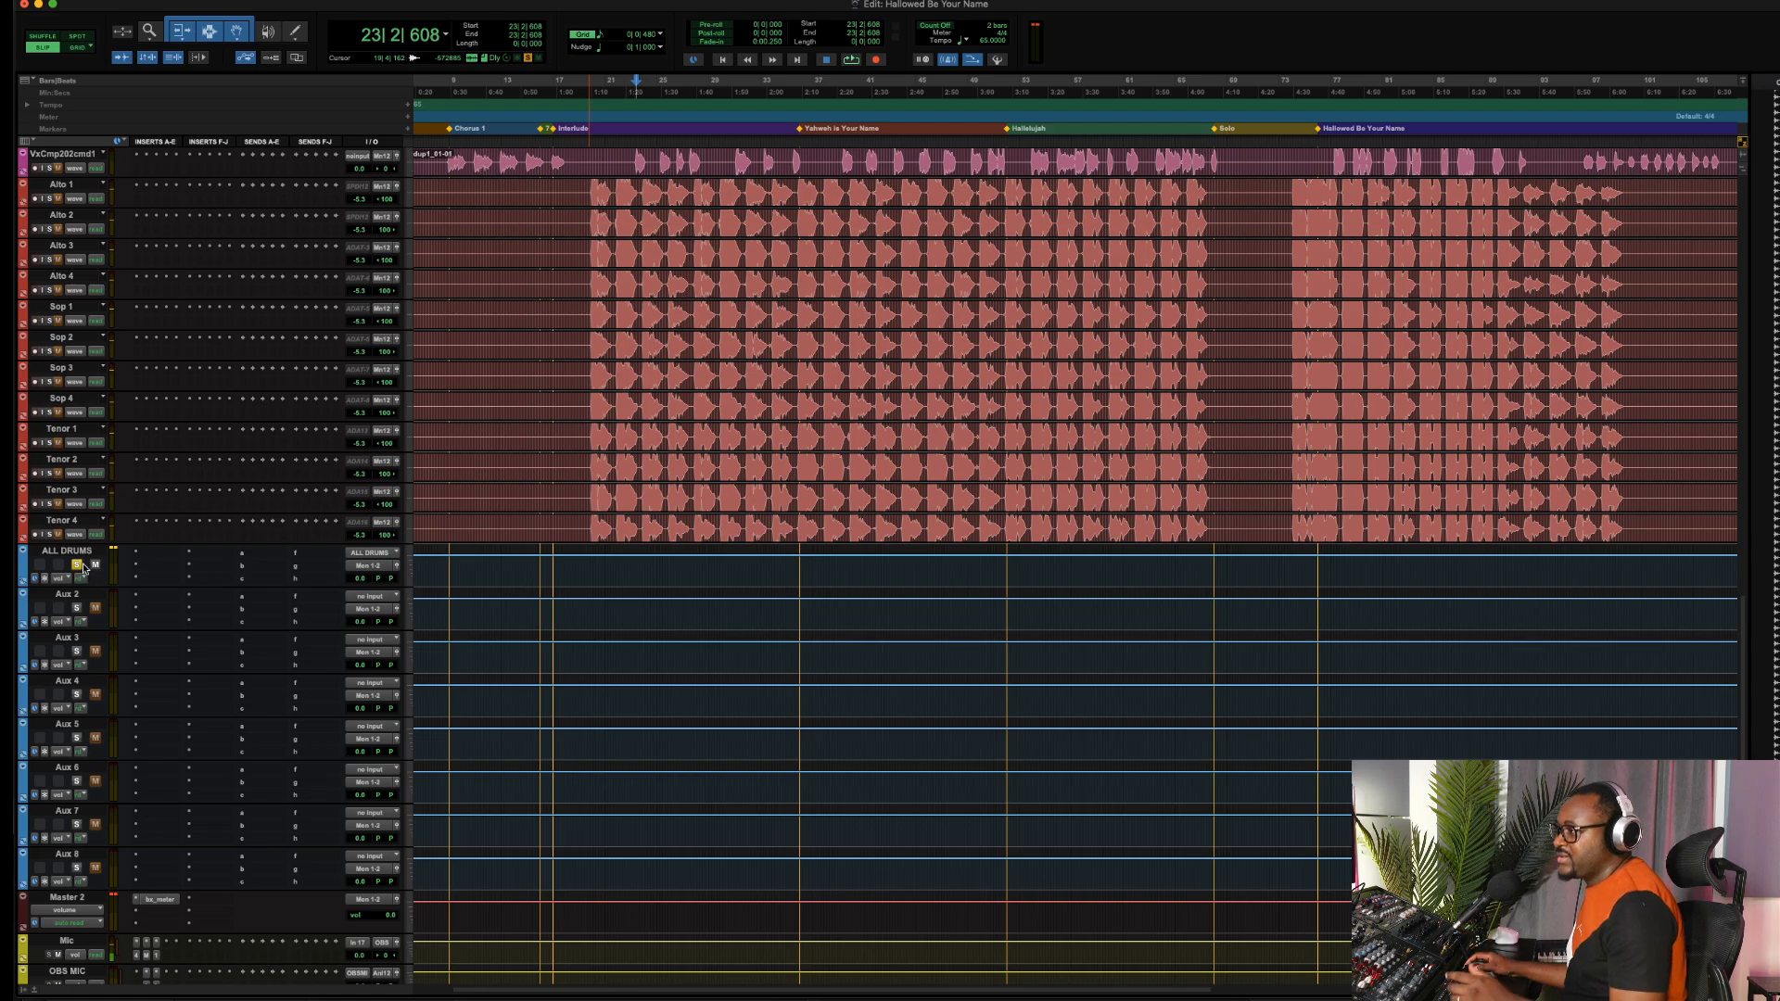
# Turn off solo on the ALL DRUMS aux track and make it solo-safe
pyautogui.click(77, 566)
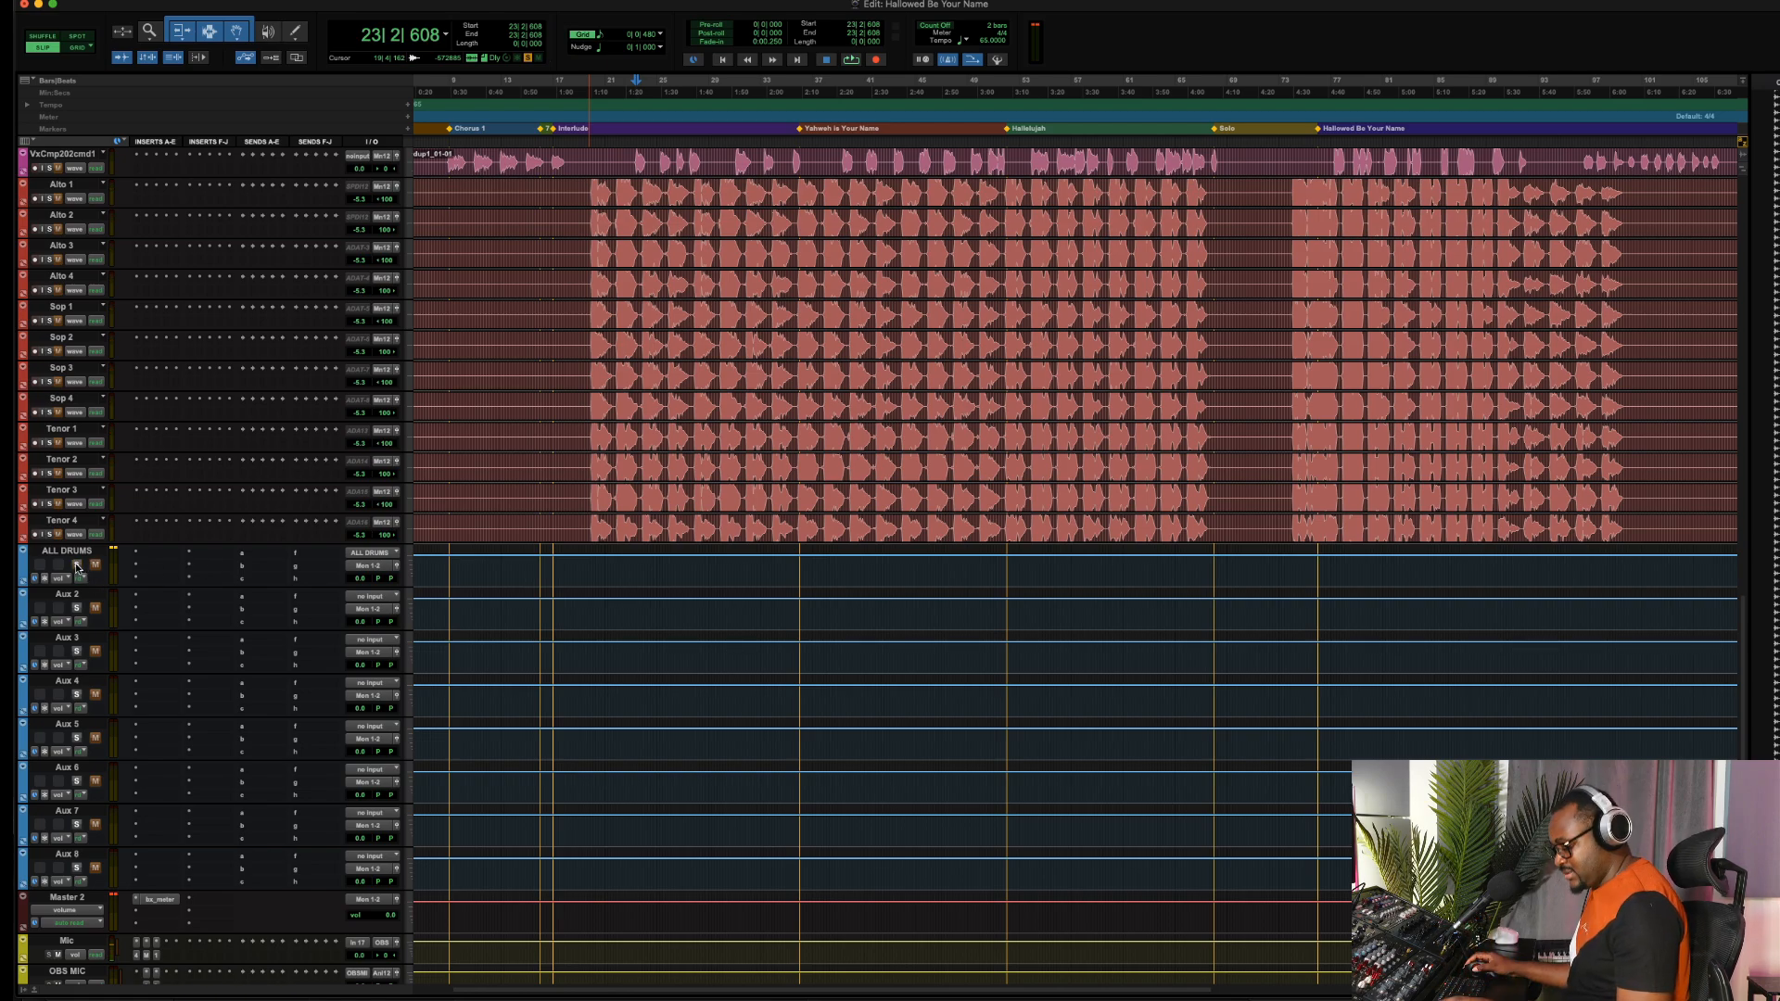
pyautogui.scroll(5, 501, 339)
pyautogui.scroll(-6, 500, 340)
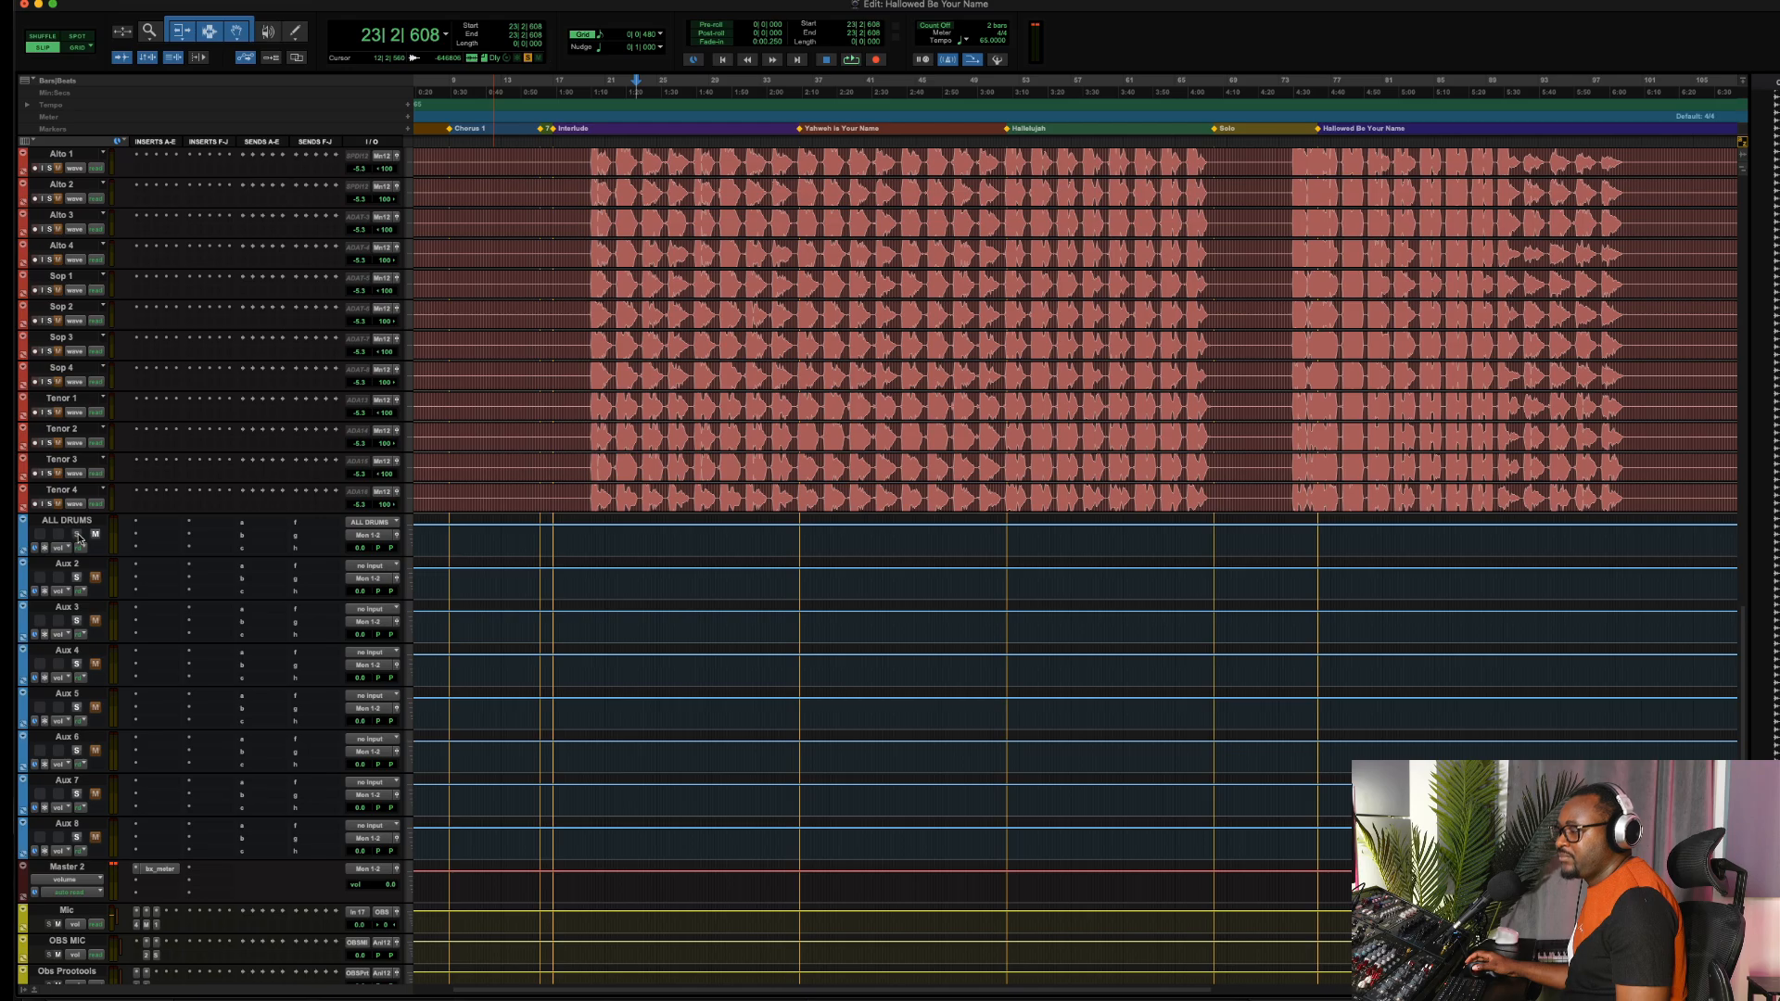
# Play the soloed drum tracks from about bar 23 to check their routing, and stop playback
pyautogui.scroll(15, 594, 398)
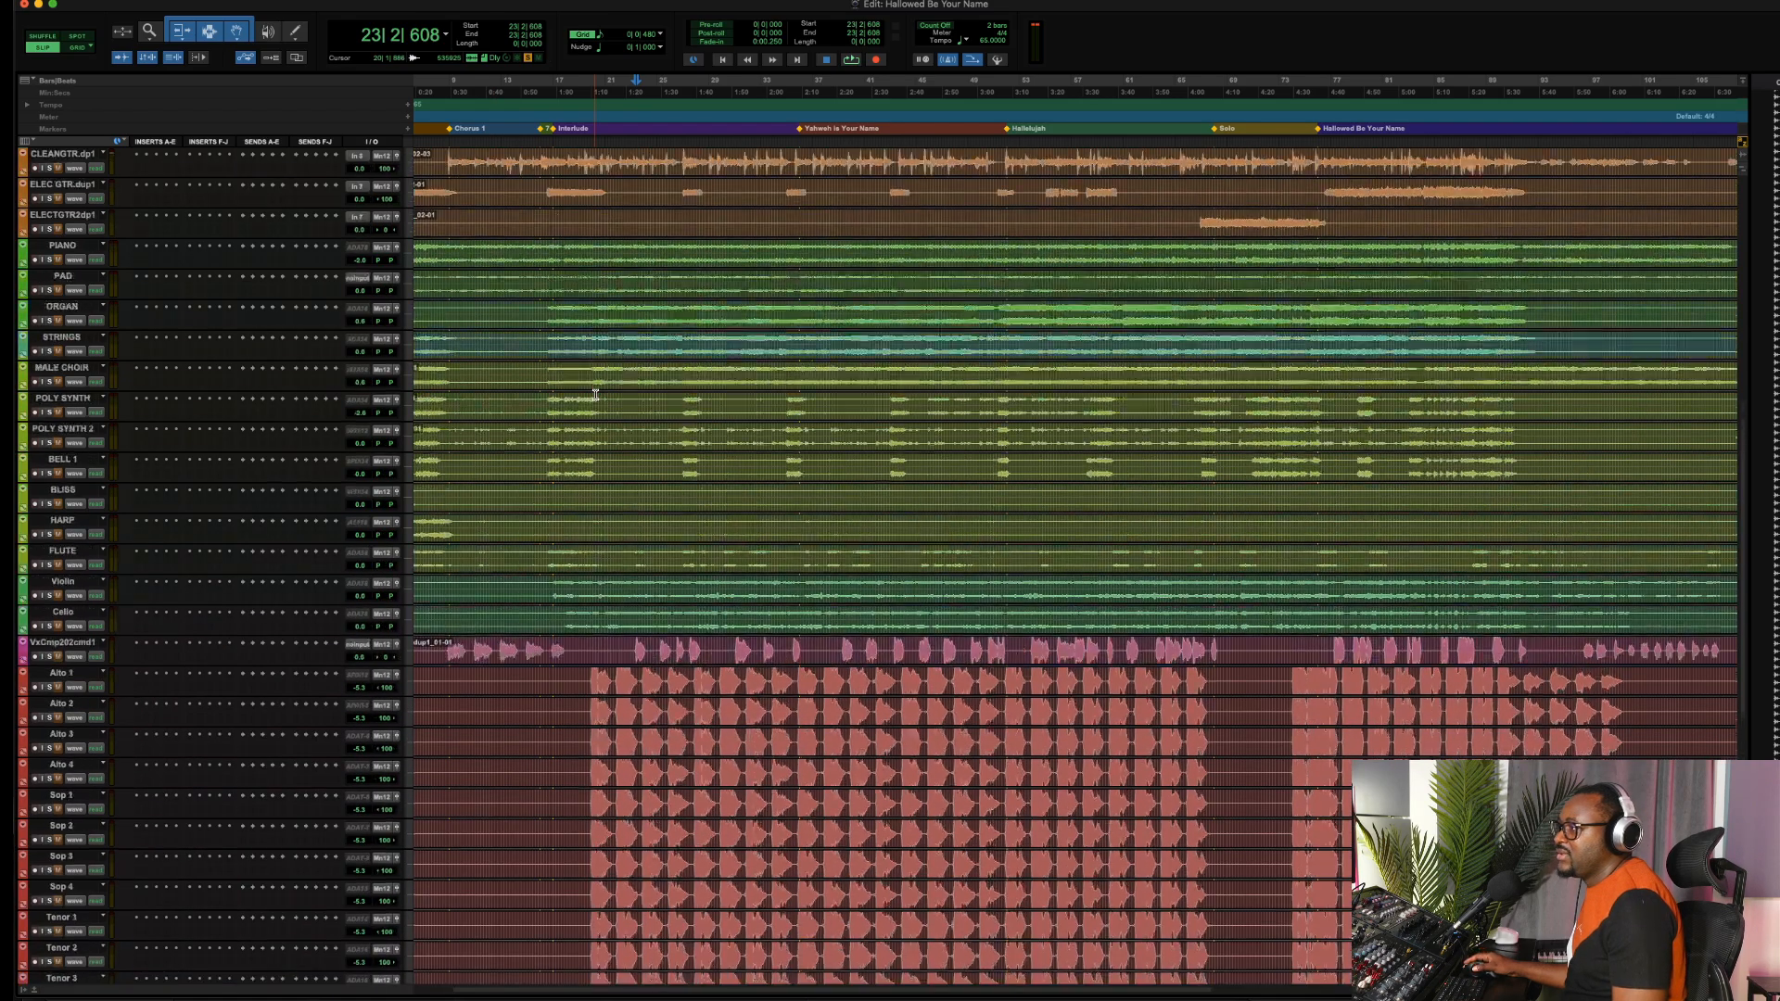
pyautogui.press('space')
pyautogui.scroll(10, 594, 395)
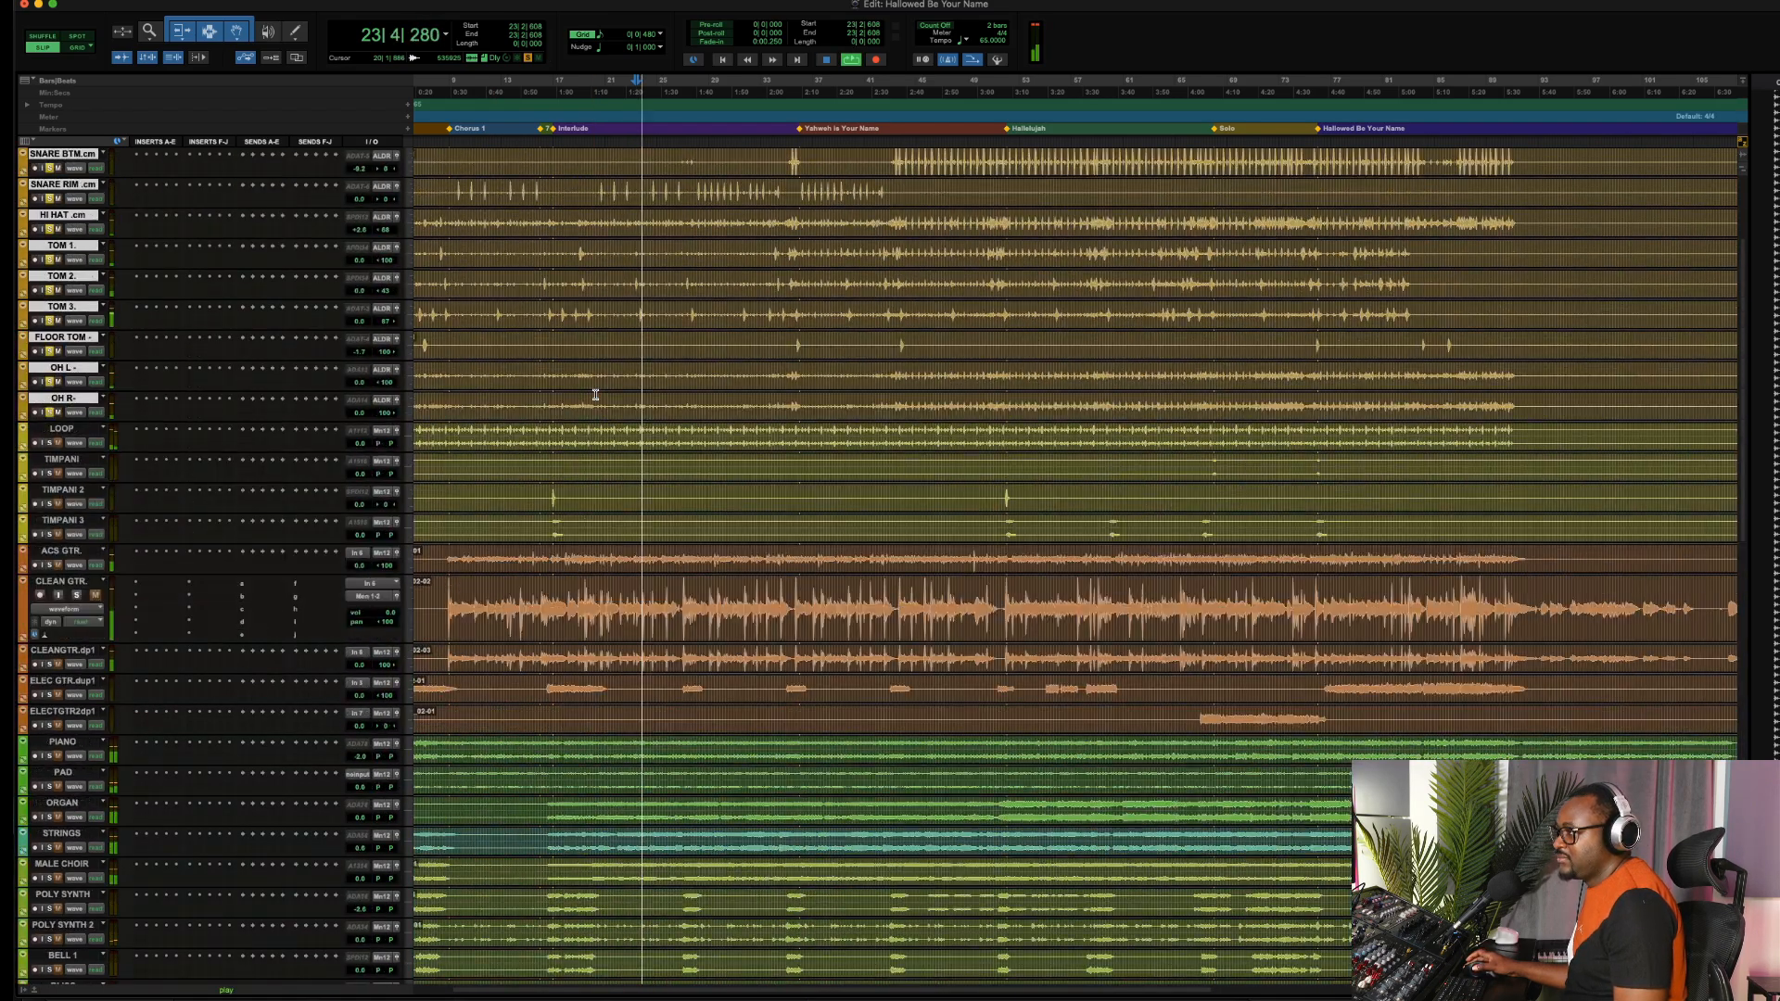
pyautogui.press('space')
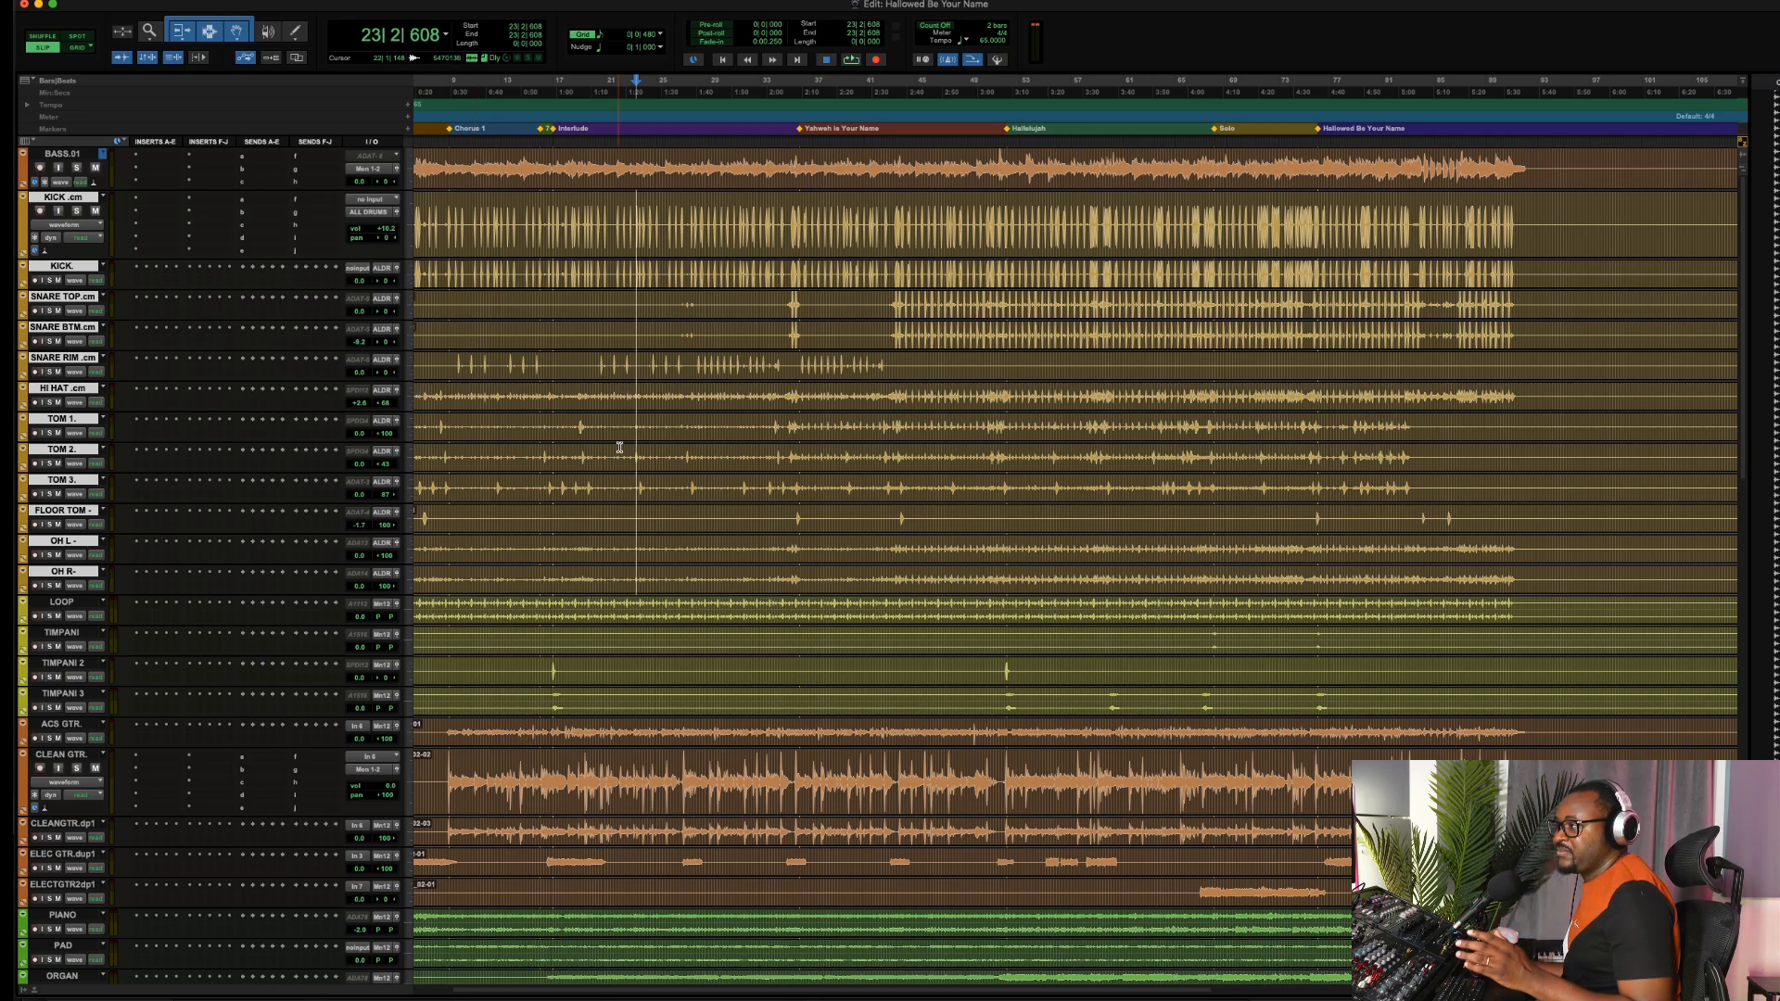
# Look through the track list and set the CLEAN GTR. track height to small
pyautogui.scroll(-10, 619, 447)
pyautogui.scroll(-9, 620, 447)
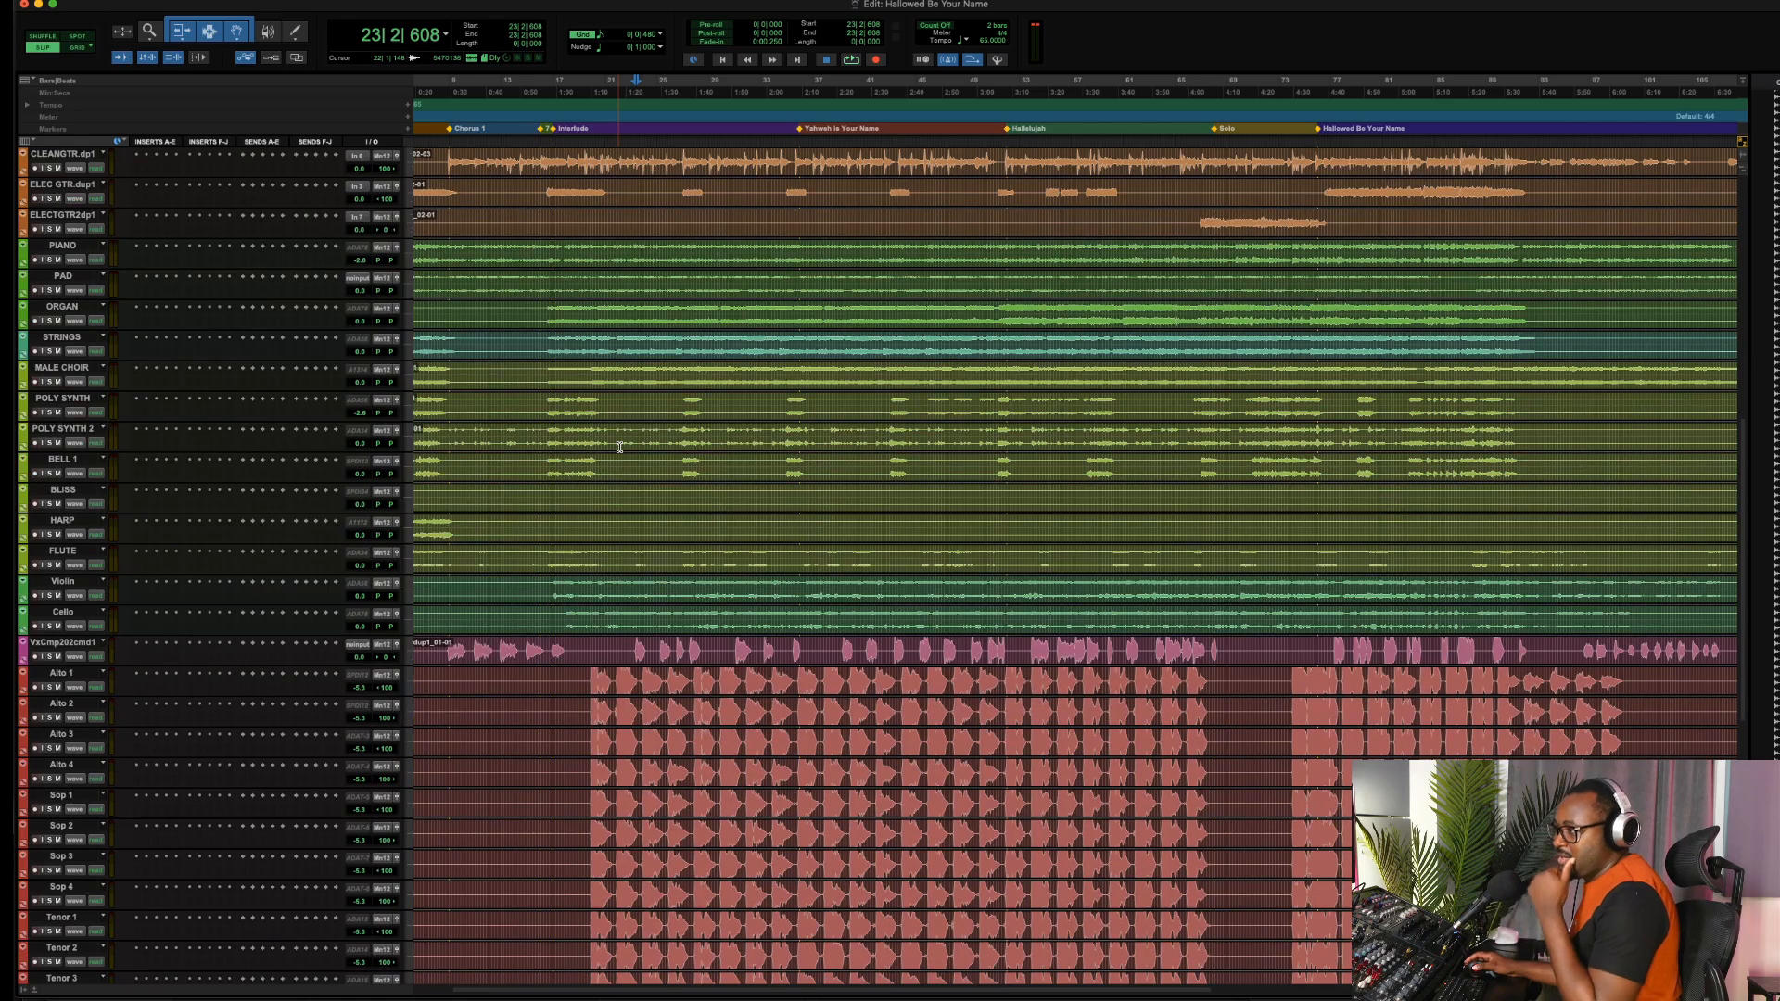
pyautogui.scroll(-5, 620, 447)
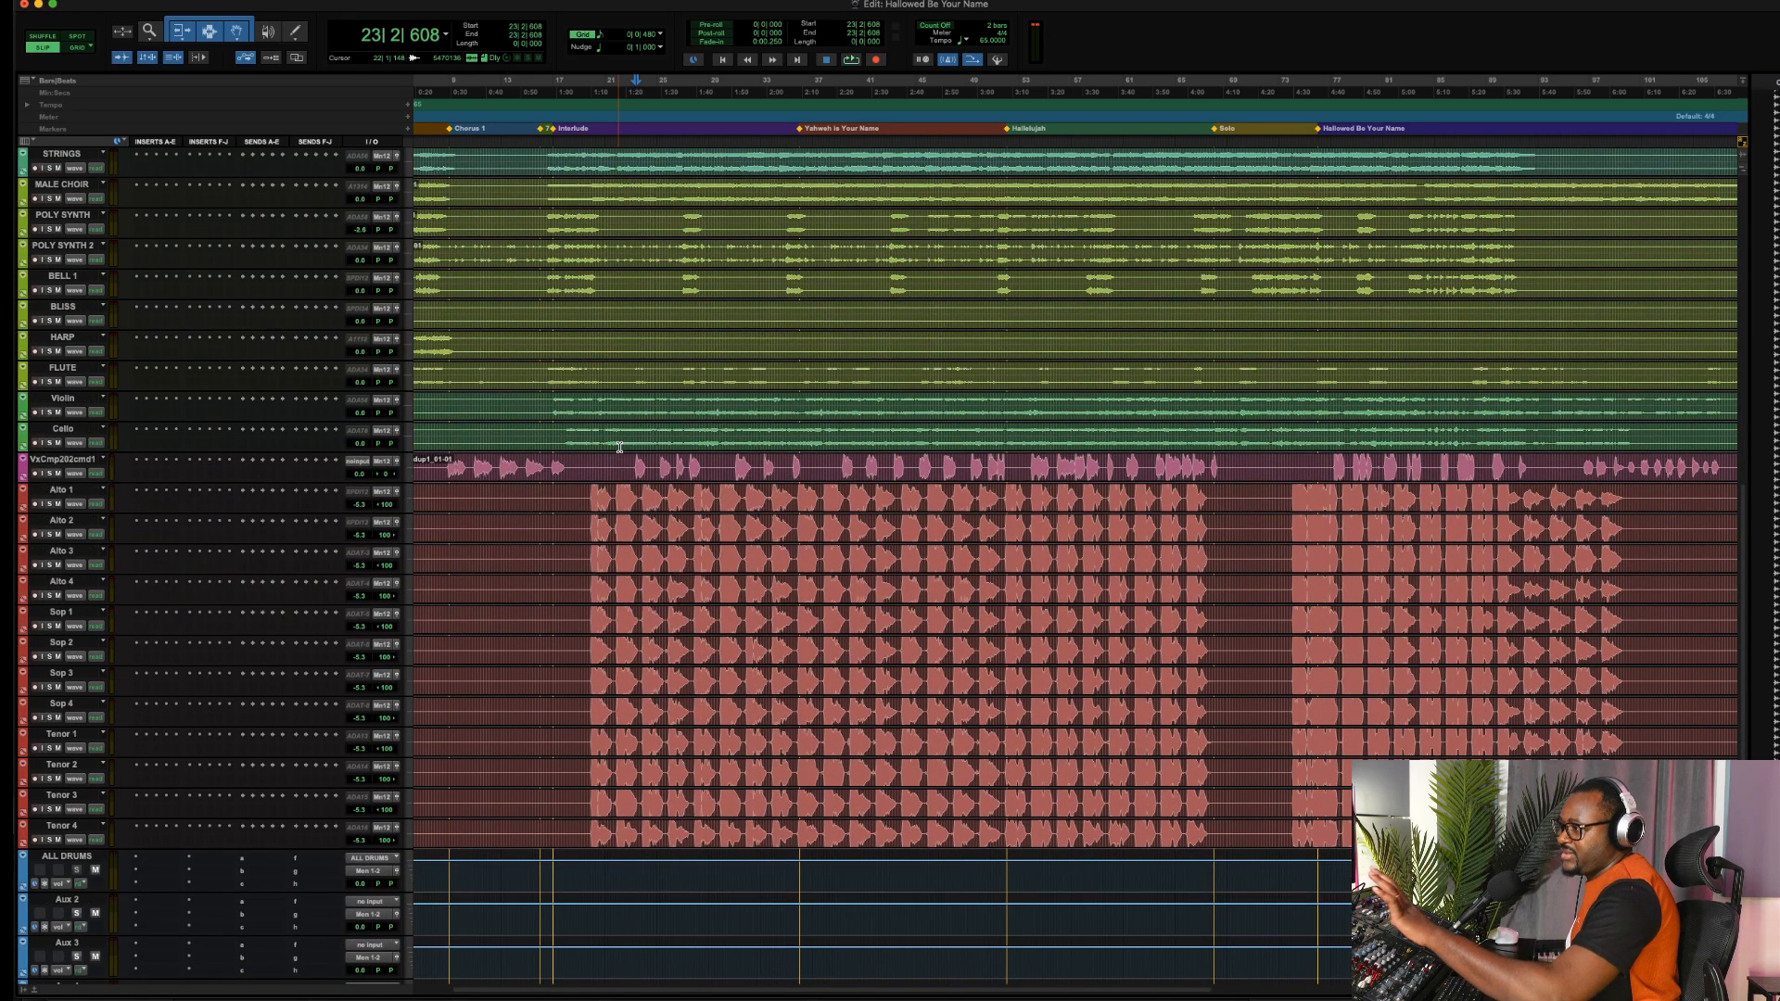
pyautogui.scroll(16, 619, 447)
pyautogui.scroll(4, 620, 447)
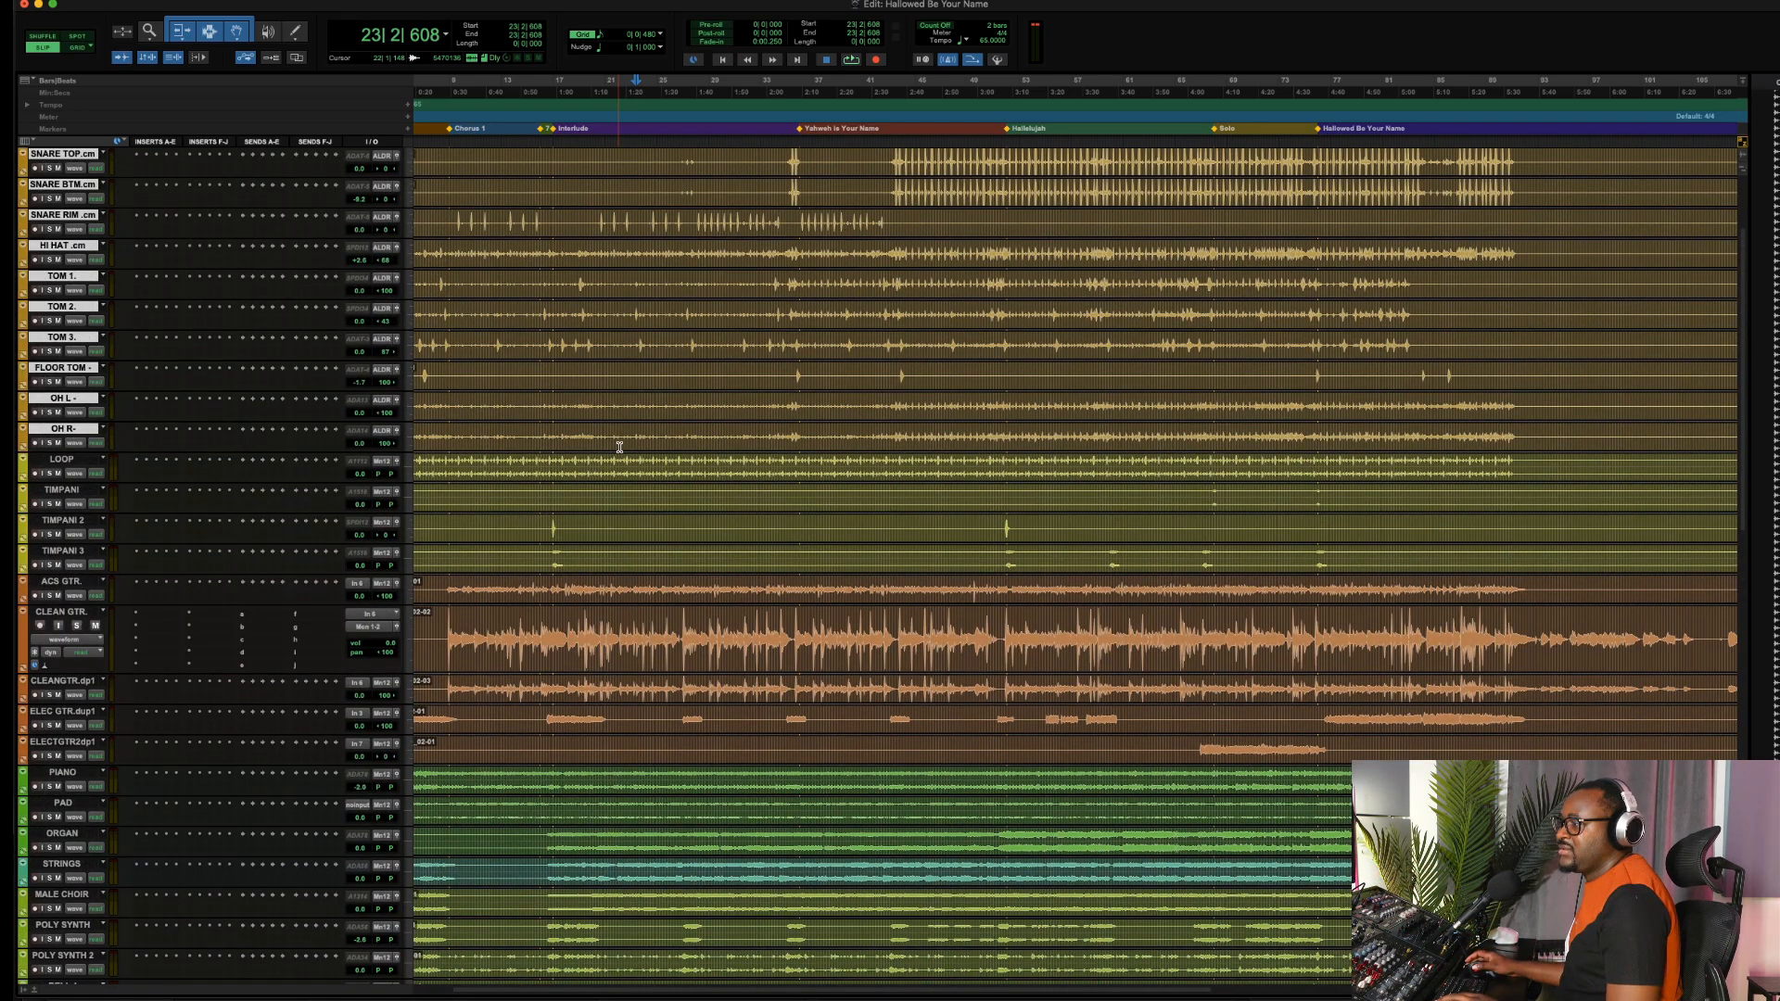
pyautogui.scroll(-5, 620, 447)
pyautogui.scroll(-3, 619, 447)
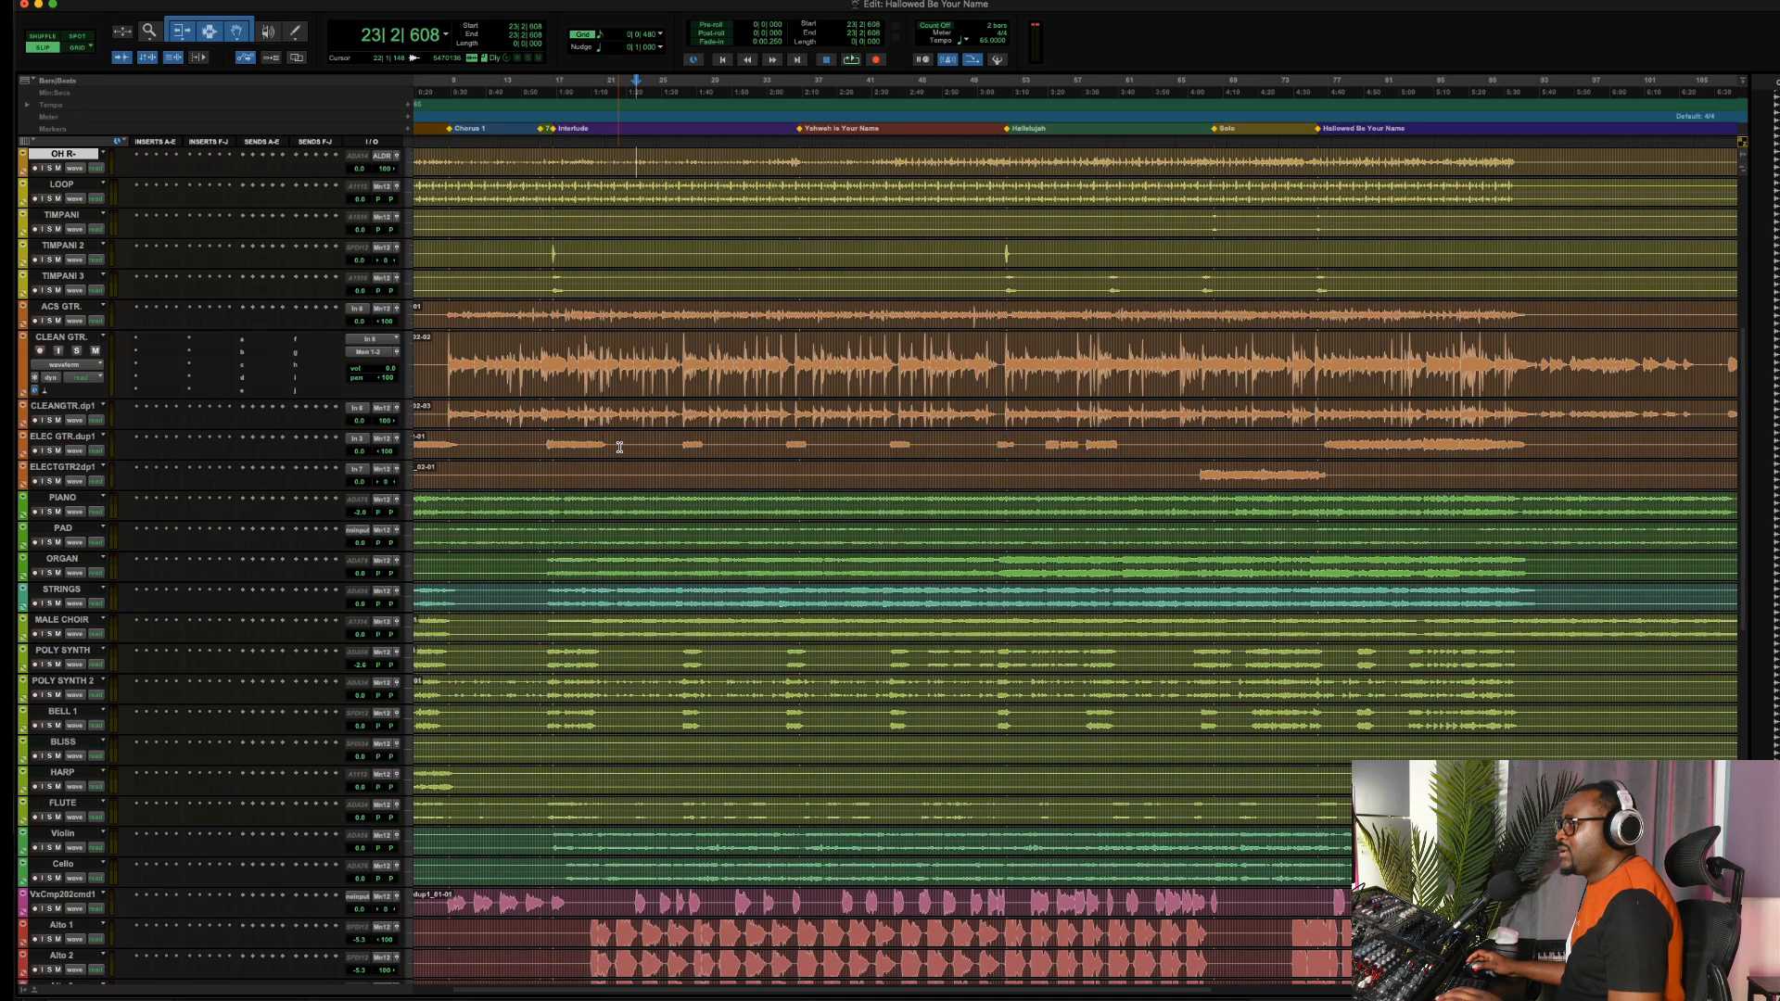
pyautogui.click(409, 366)
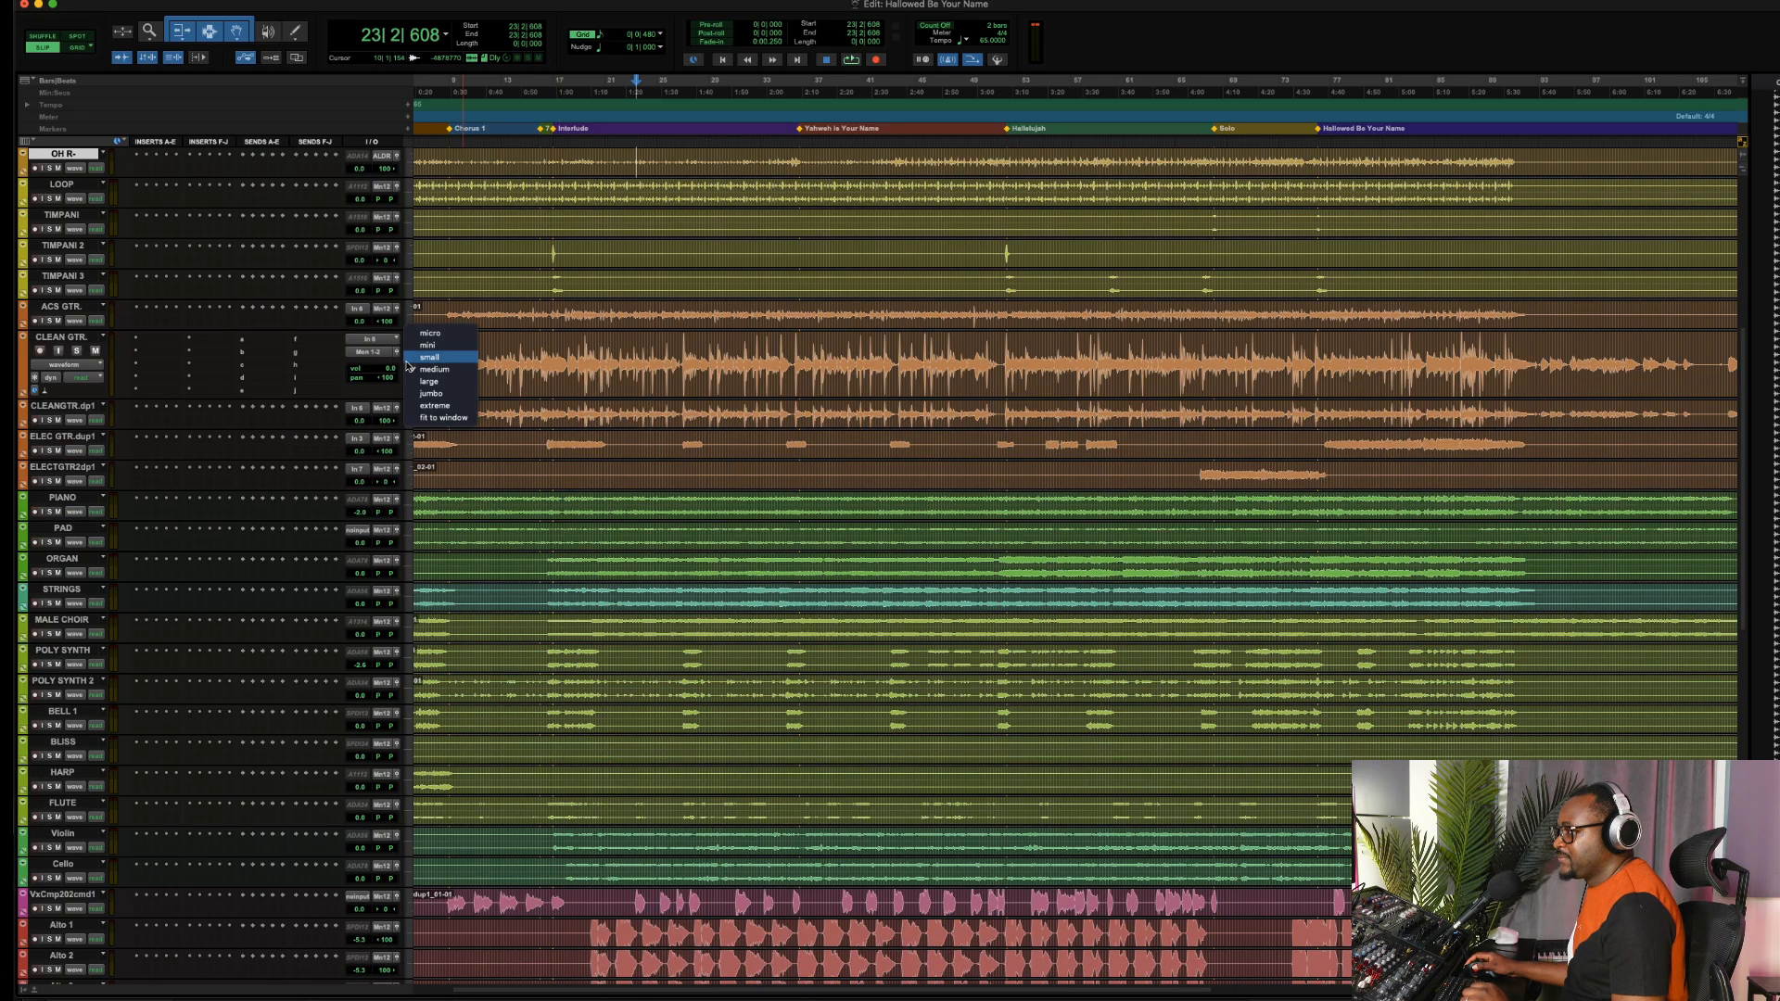
pyautogui.click(427, 357)
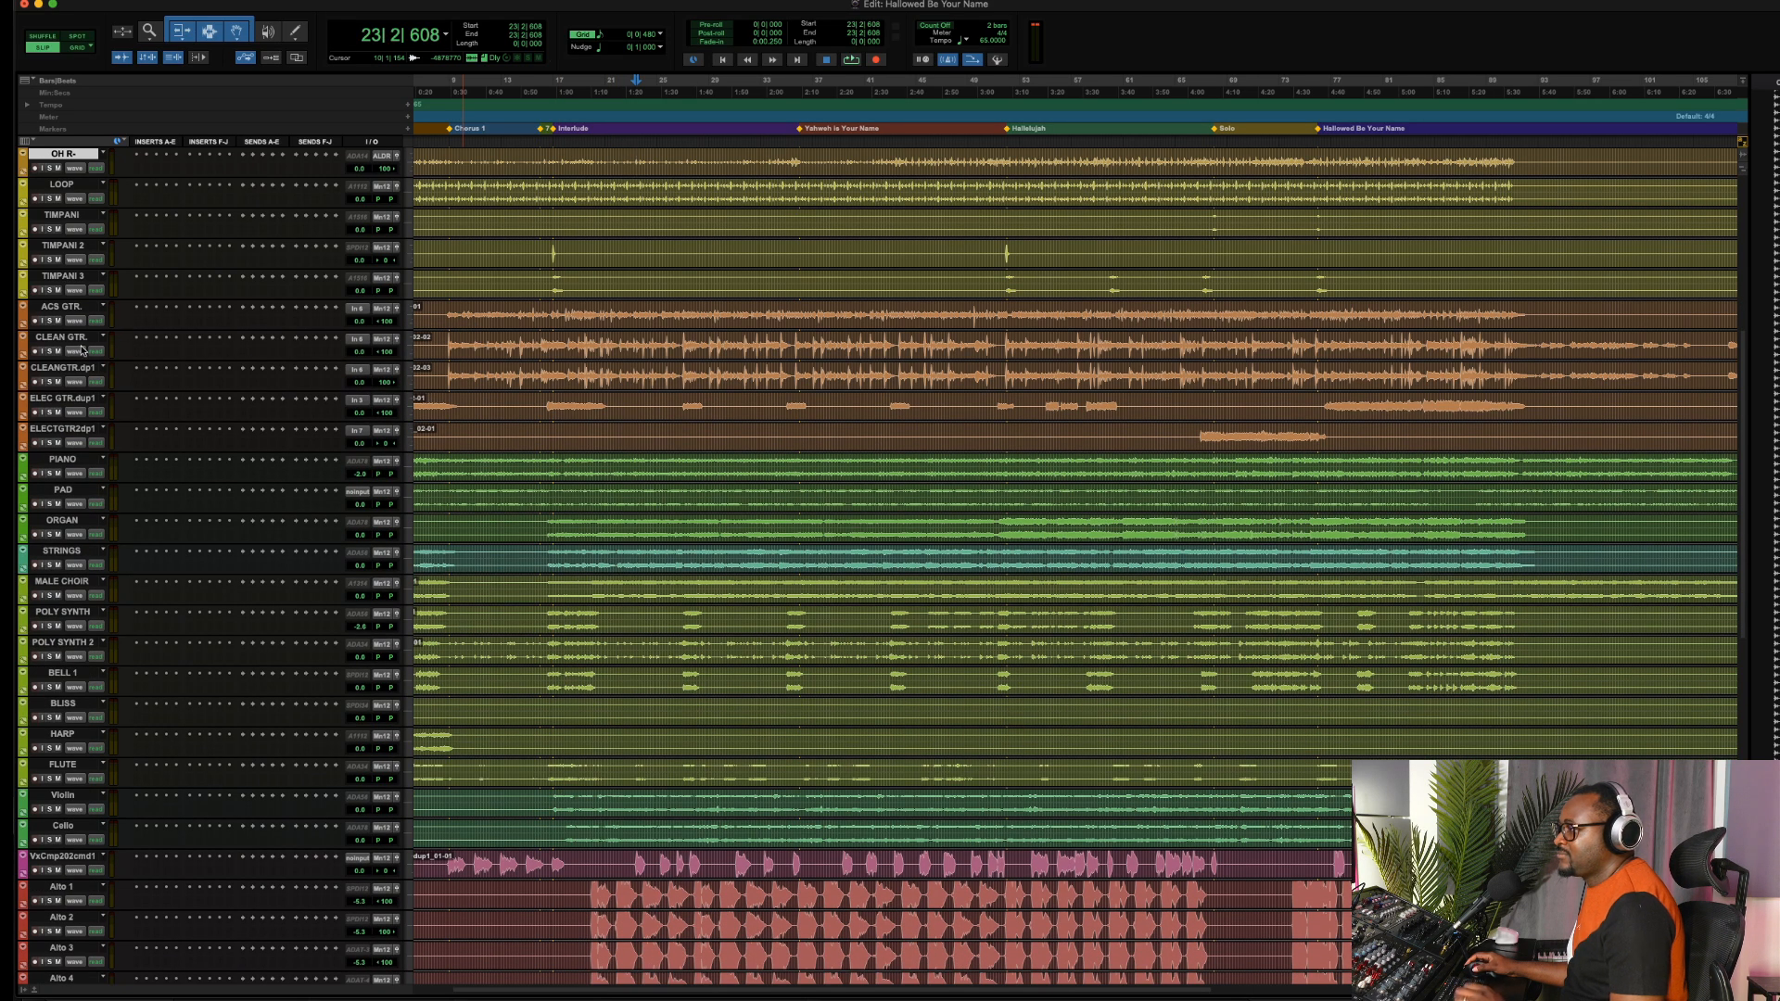
# Solo the CLEAN GTR. and CLEANGTR.dp1 tracks together and play them briefly from about bar 23
pyautogui.click(71, 340)
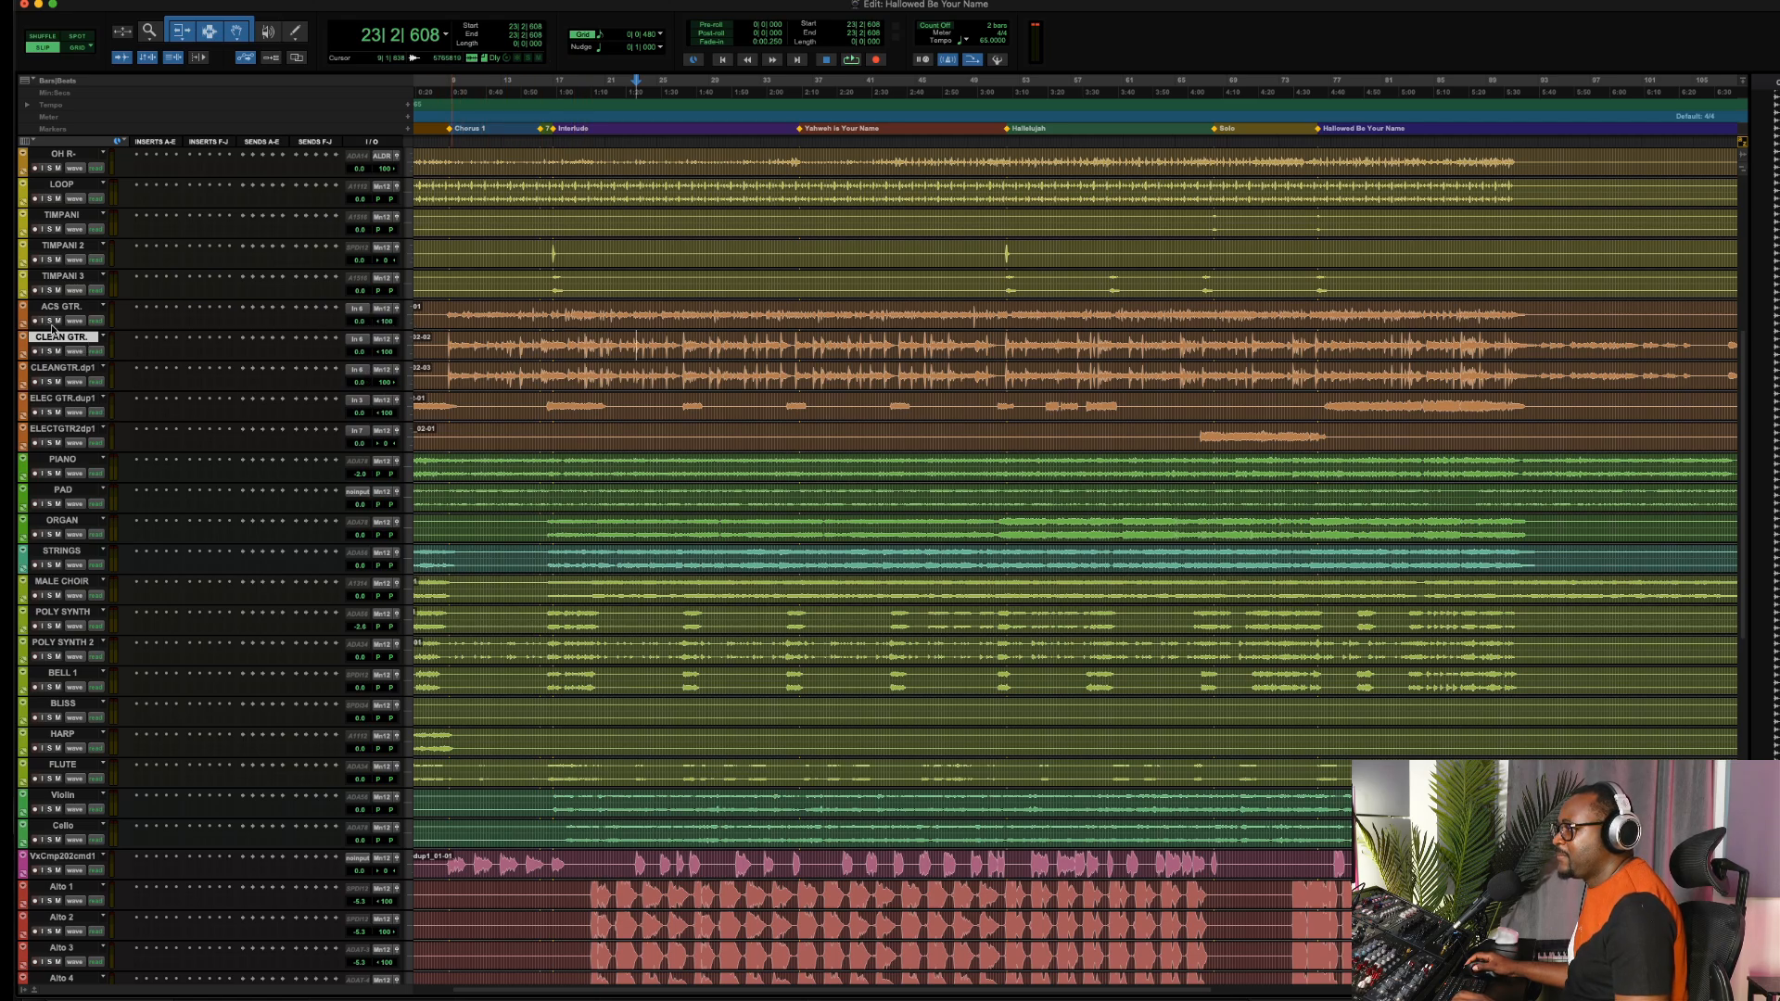
pyautogui.keyDown('shift'); pyautogui.click(54, 370); pyautogui.keyUp('shift')
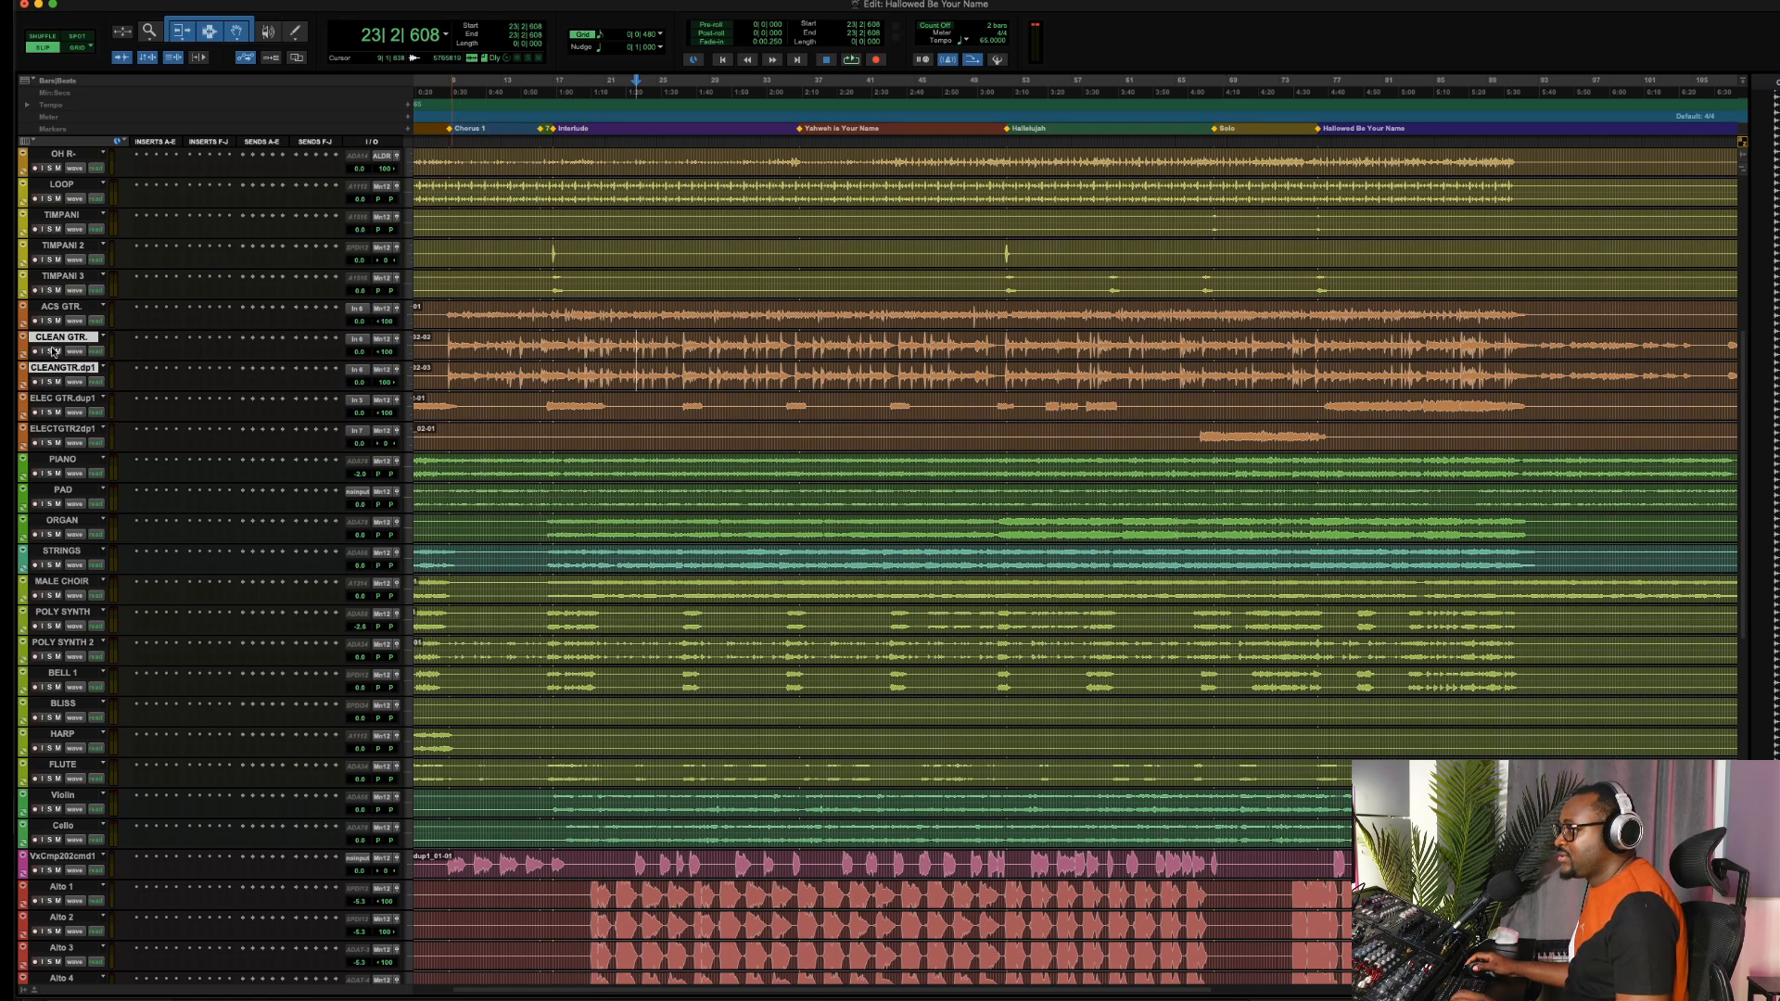
pyautogui.click(49, 352)
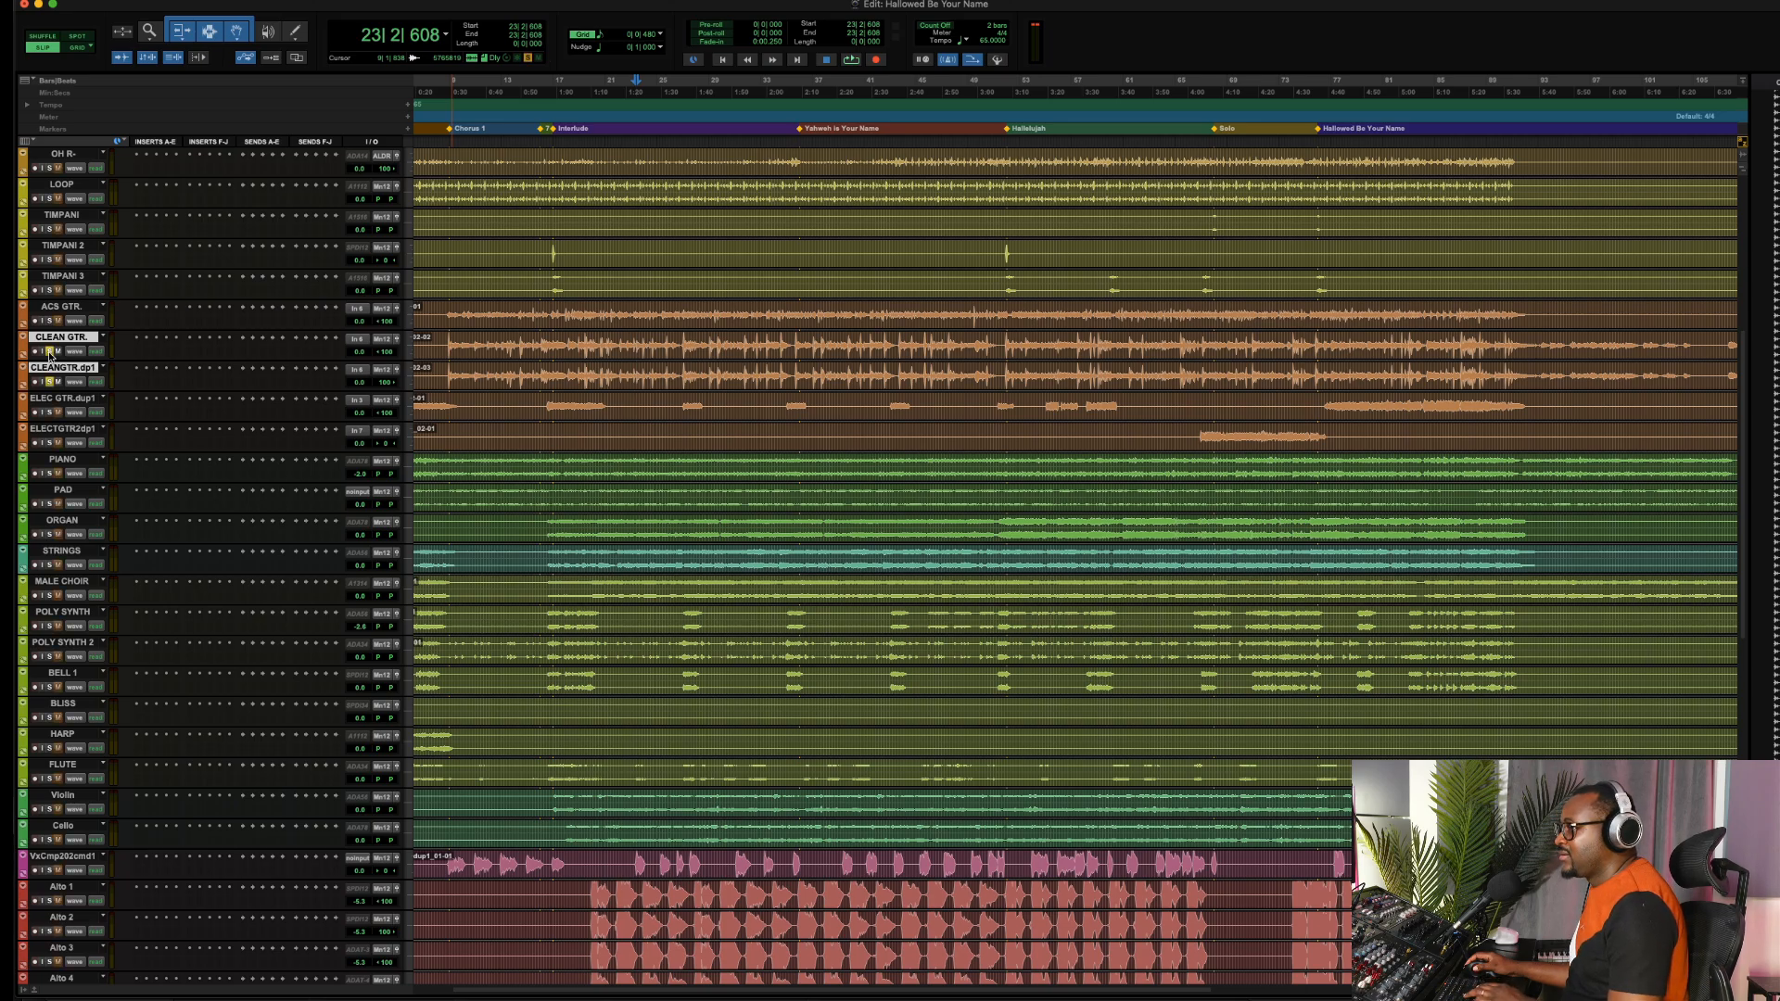
pyautogui.press('space')
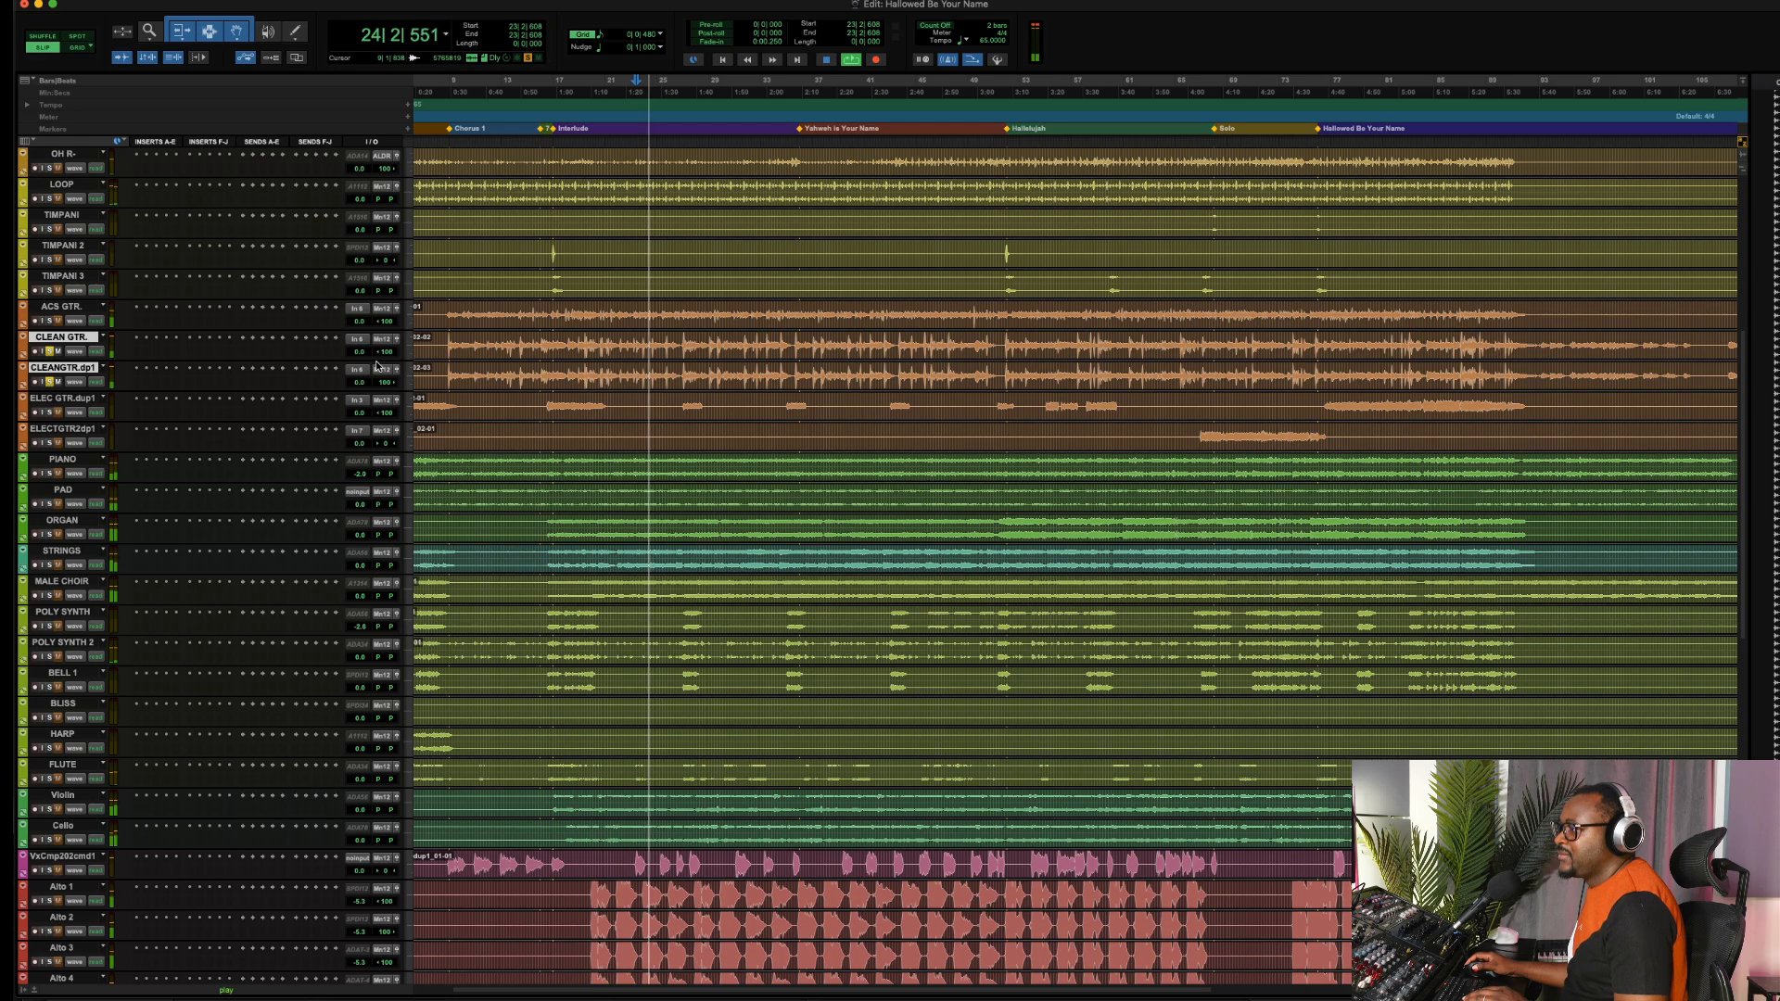
pyautogui.press('space')
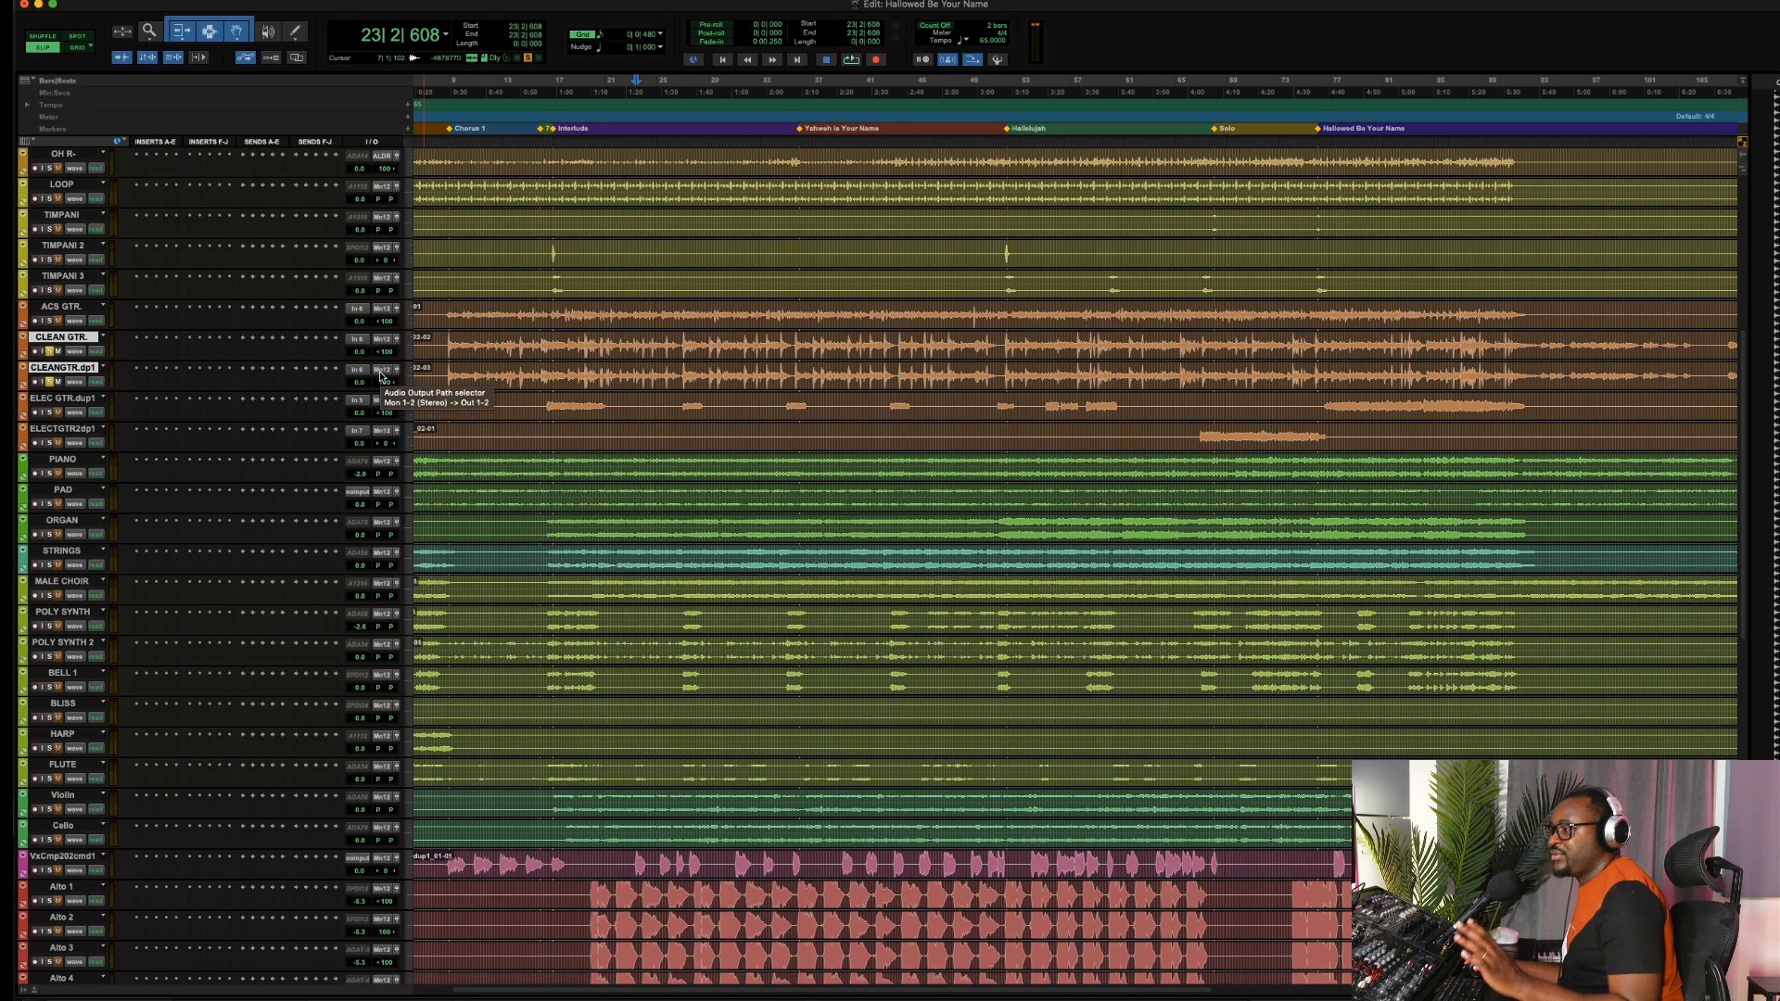
# Turn off solo on the two clean guitar tracks and set the two clean and two electric guitar tracks to medium height
pyautogui.click(58, 428)
pyautogui.keyDown('shift'); pyautogui.click(74, 338); pyautogui.keyUp('shift')
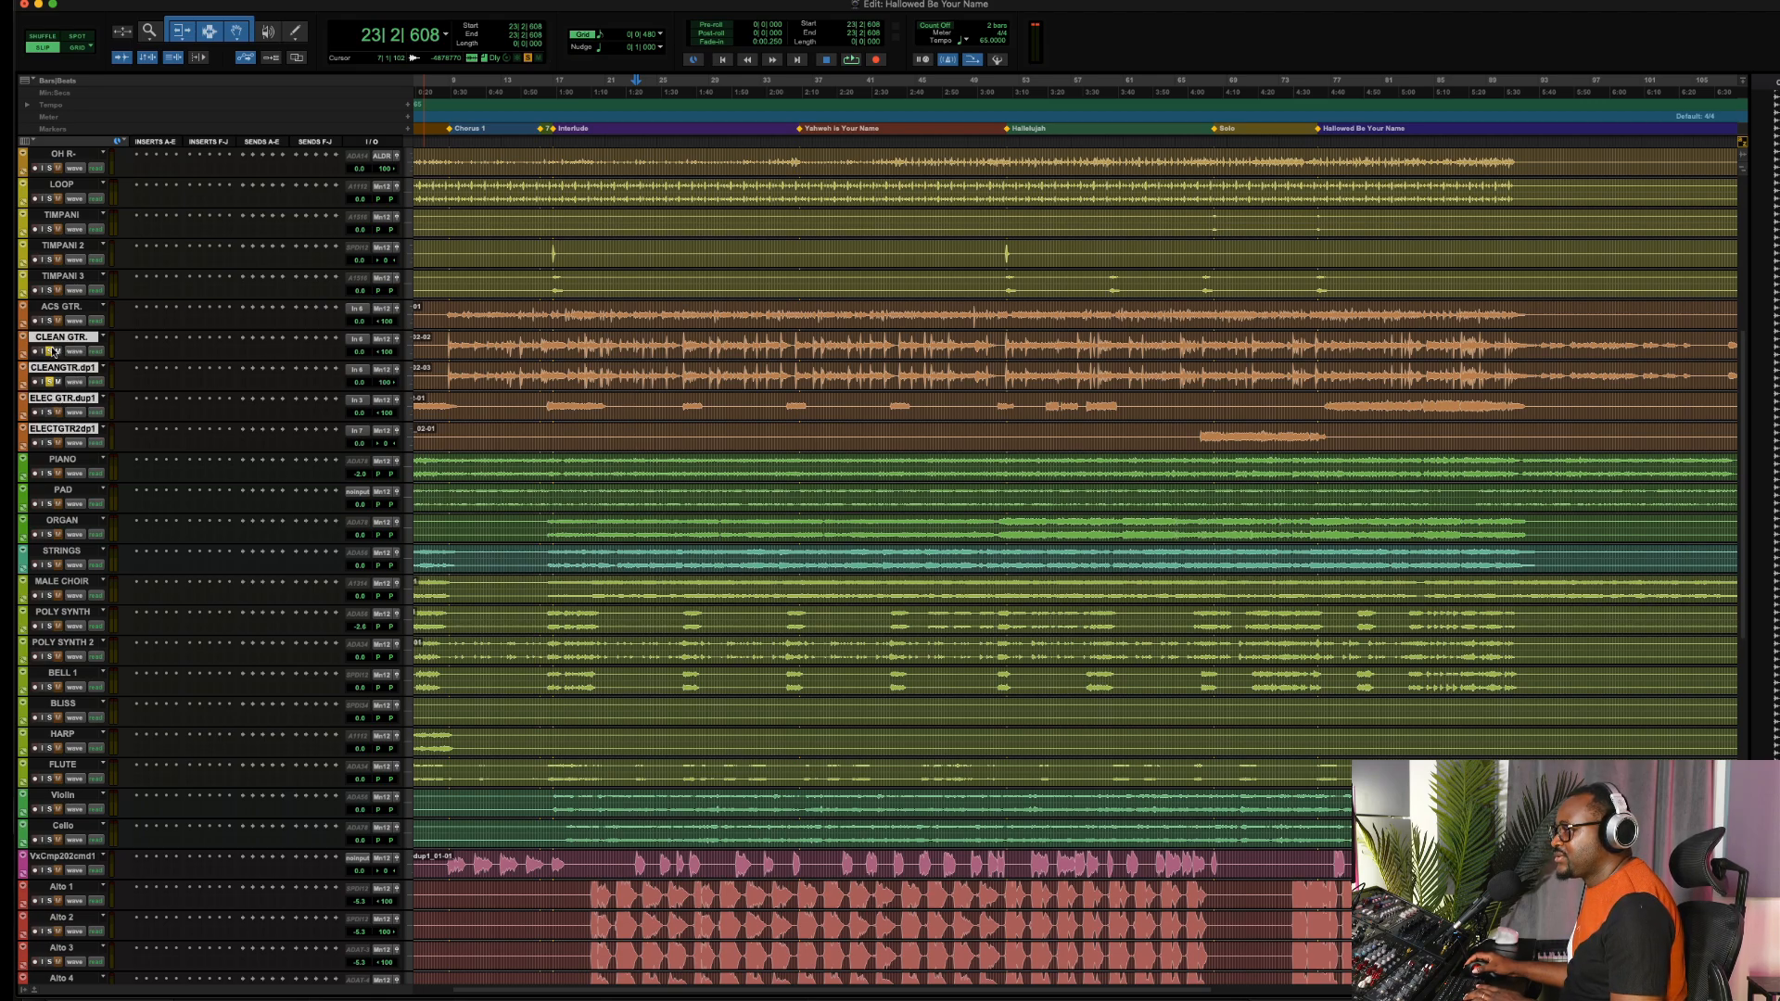
pyautogui.click(49, 352)
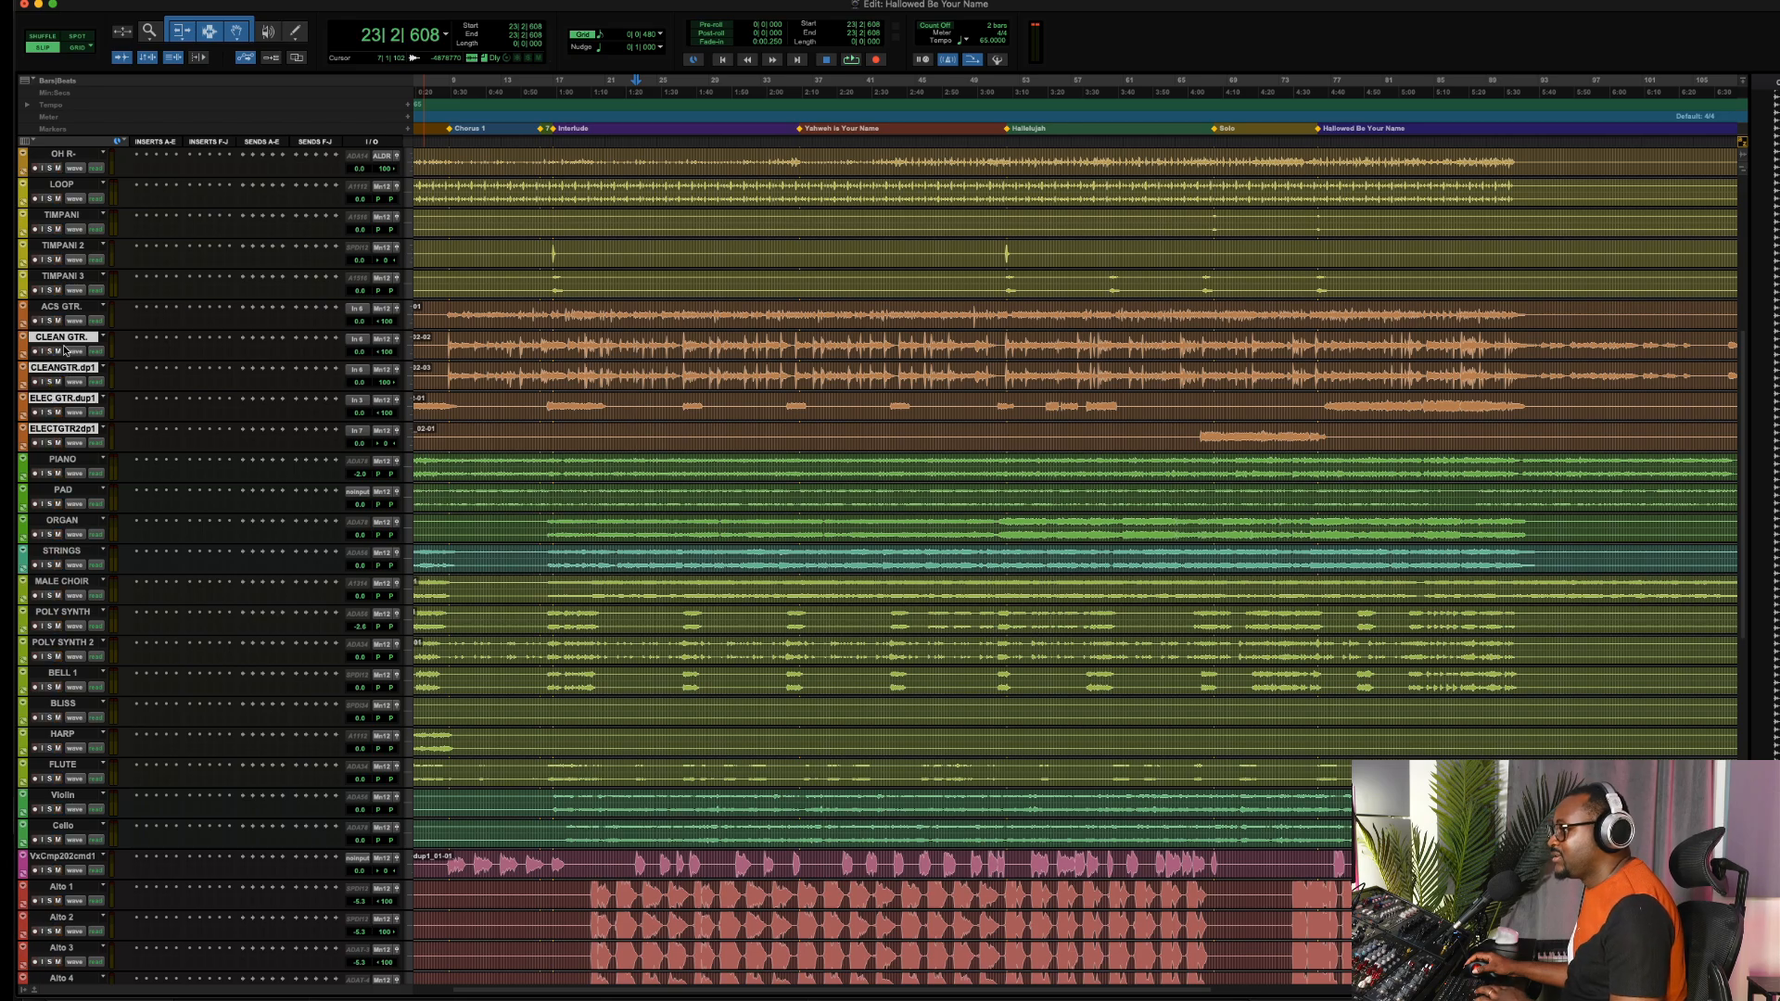
pyautogui.click(413, 351)
pyautogui.click(422, 363)
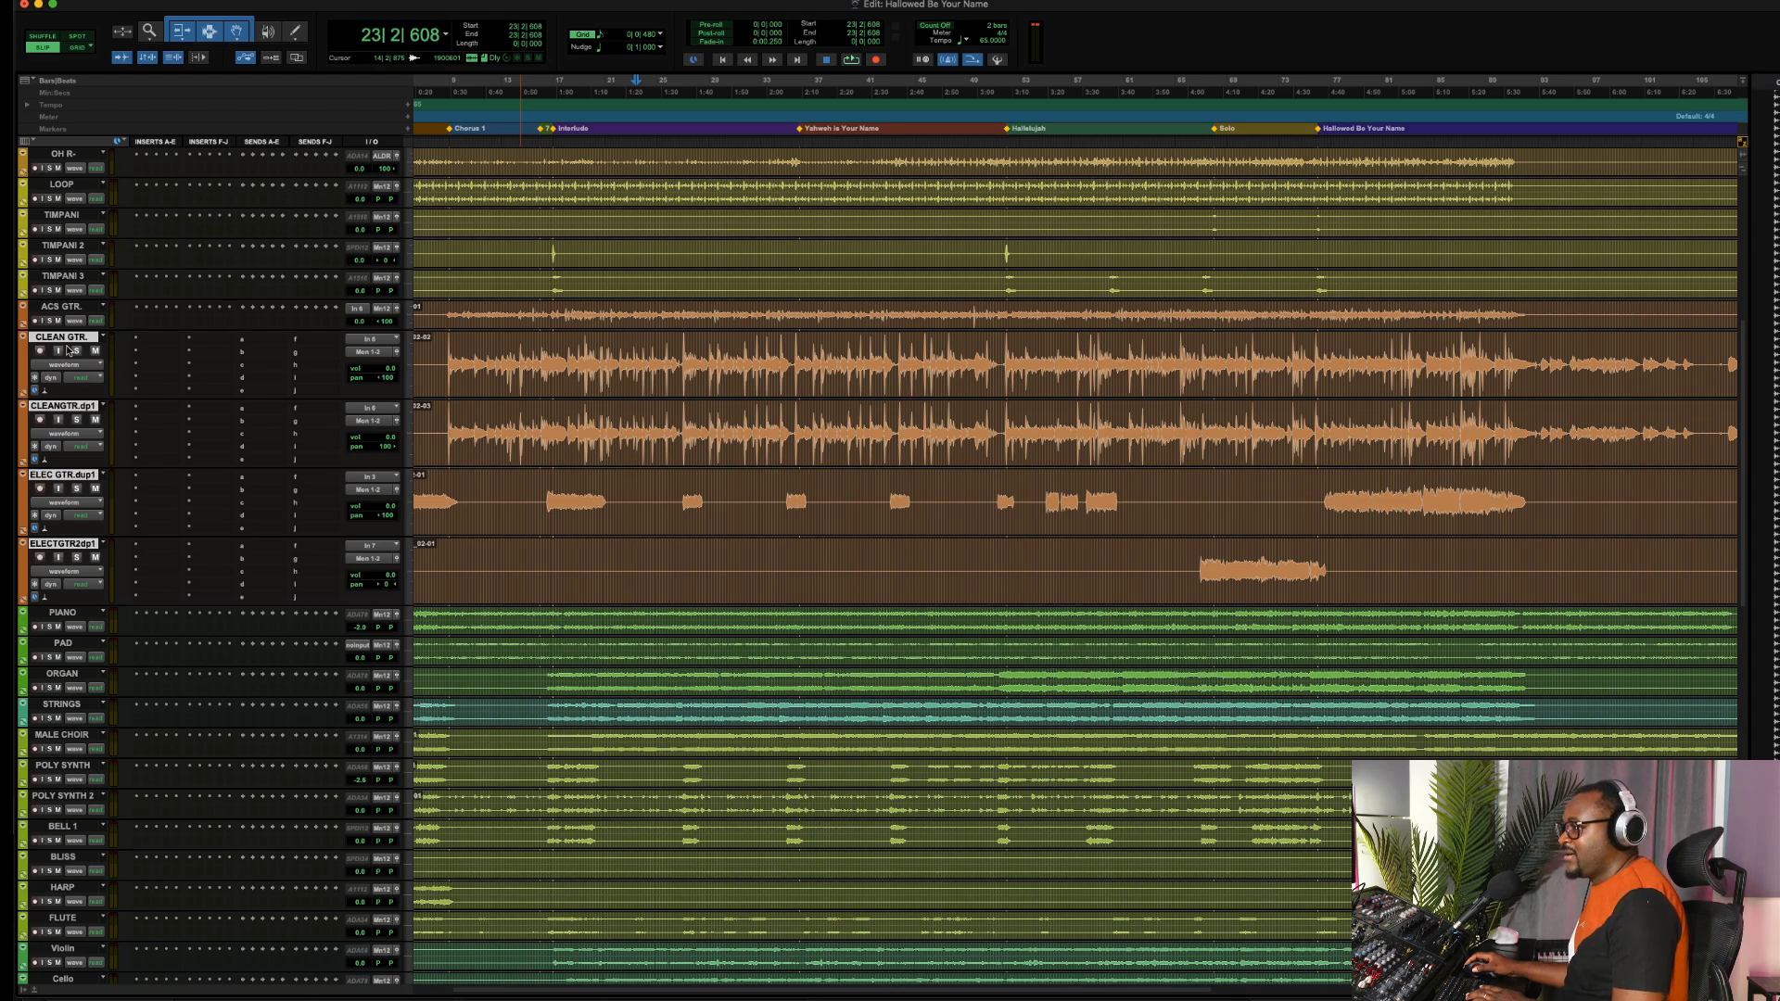
# Route the four selected guitar tracks to a new stereo aux input track named GUITAR BUS and move it below ELECTGTR2dp1
pyautogui.click(375, 354)
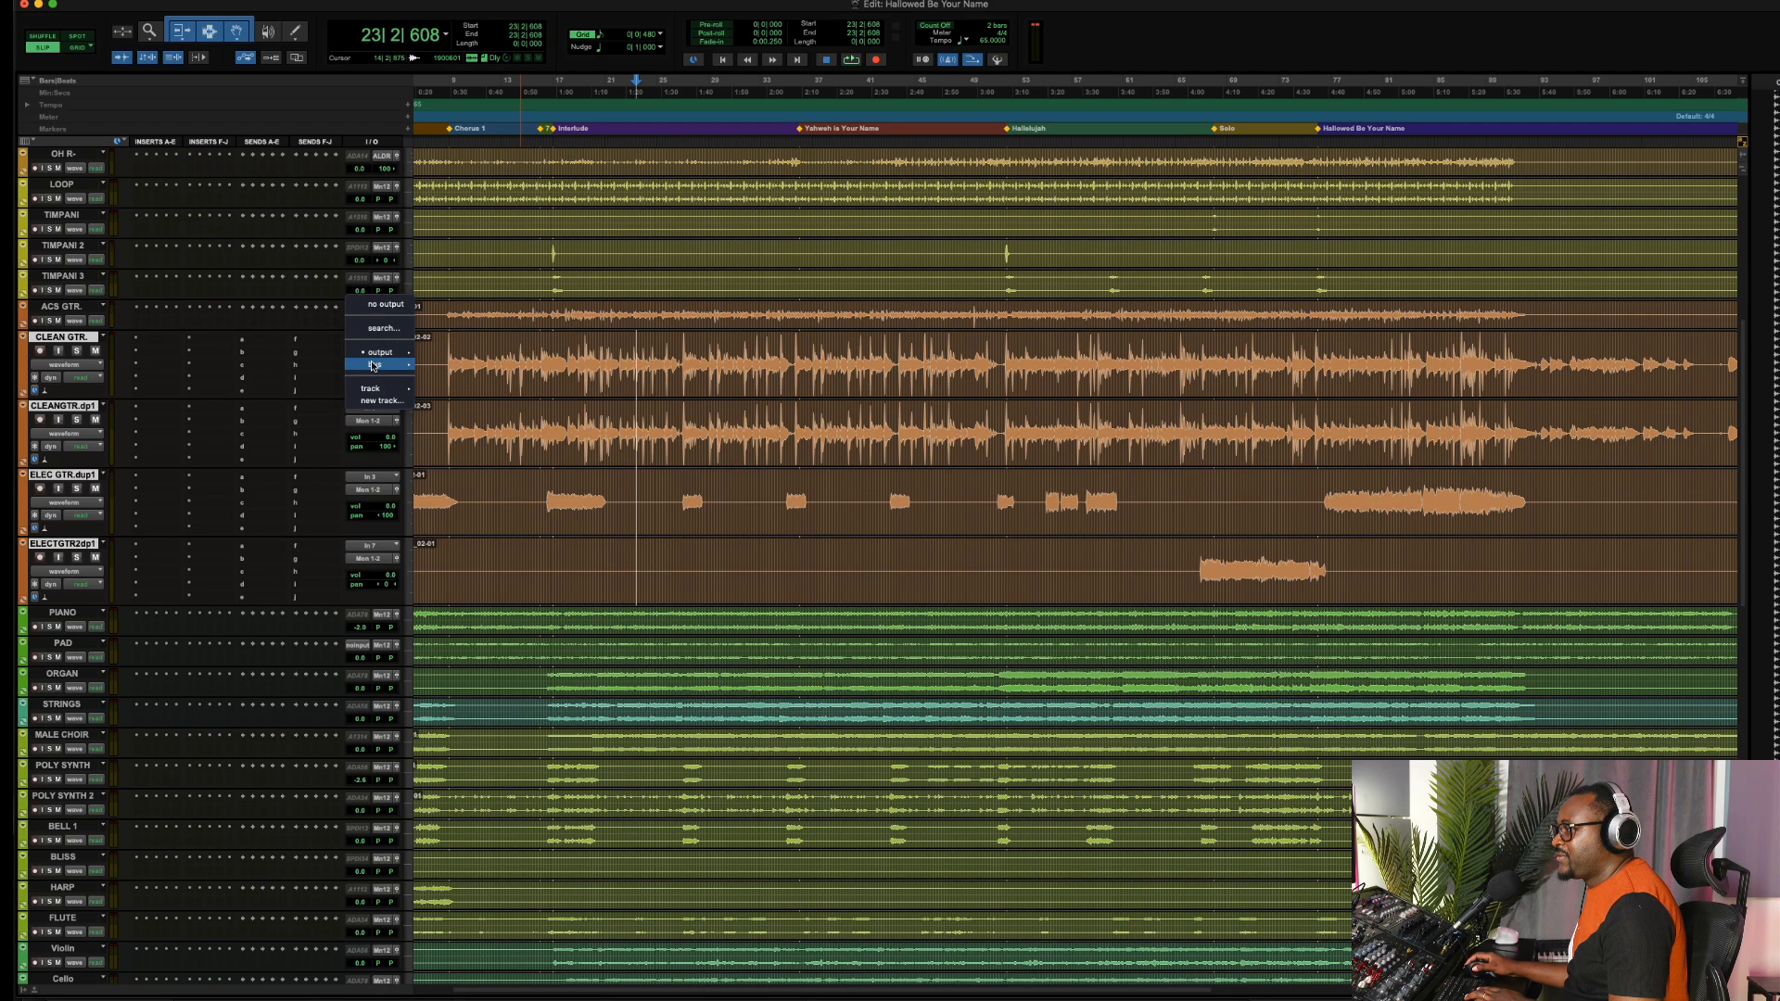
pyautogui.moveTo(390, 364)
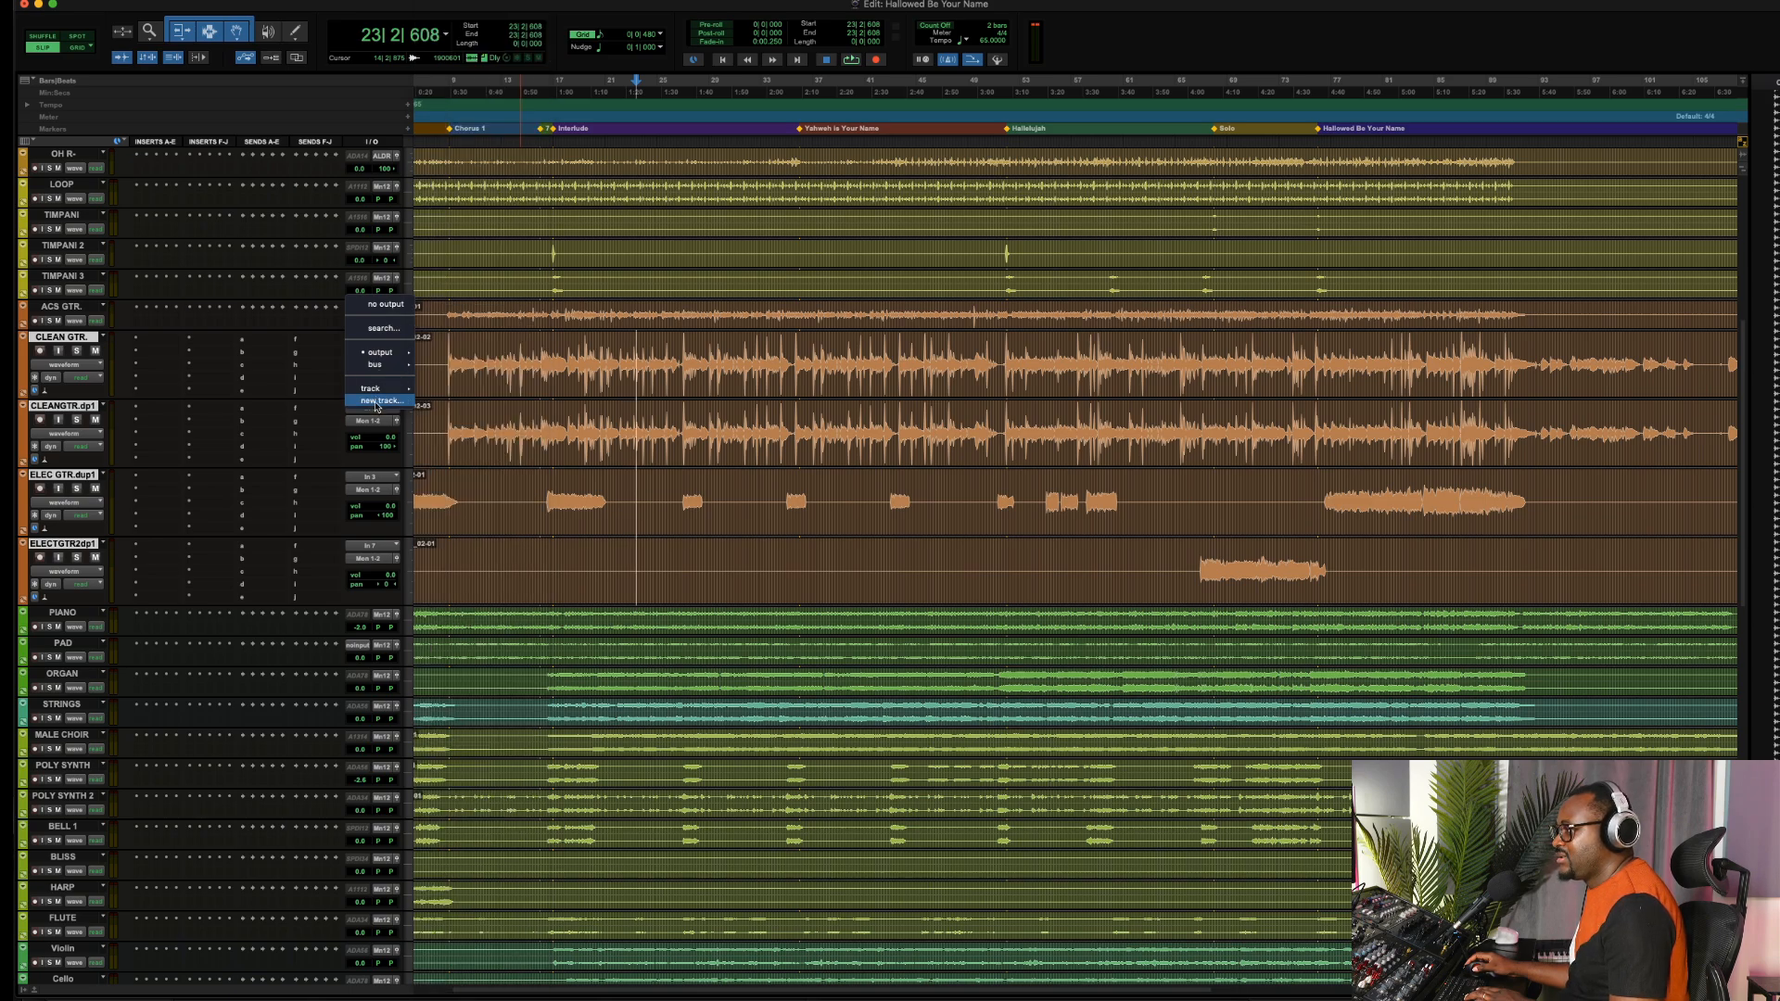
pyautogui.click(378, 401)
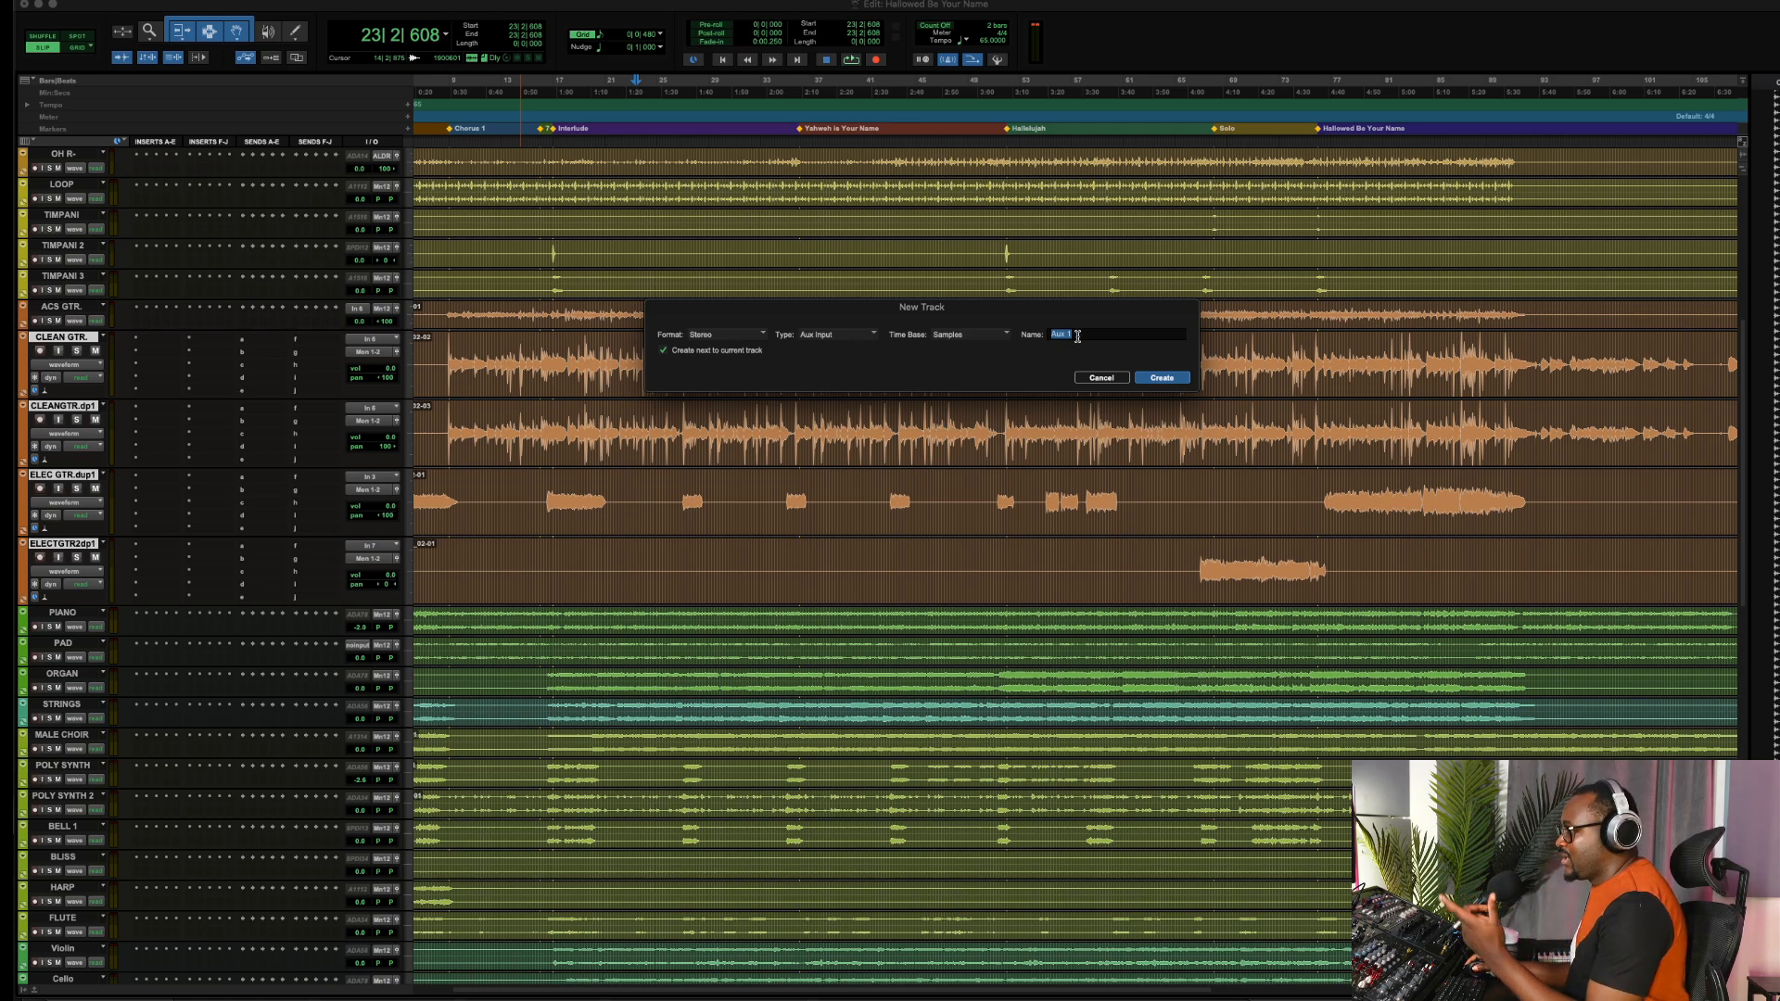
pyautogui.write('ALL')
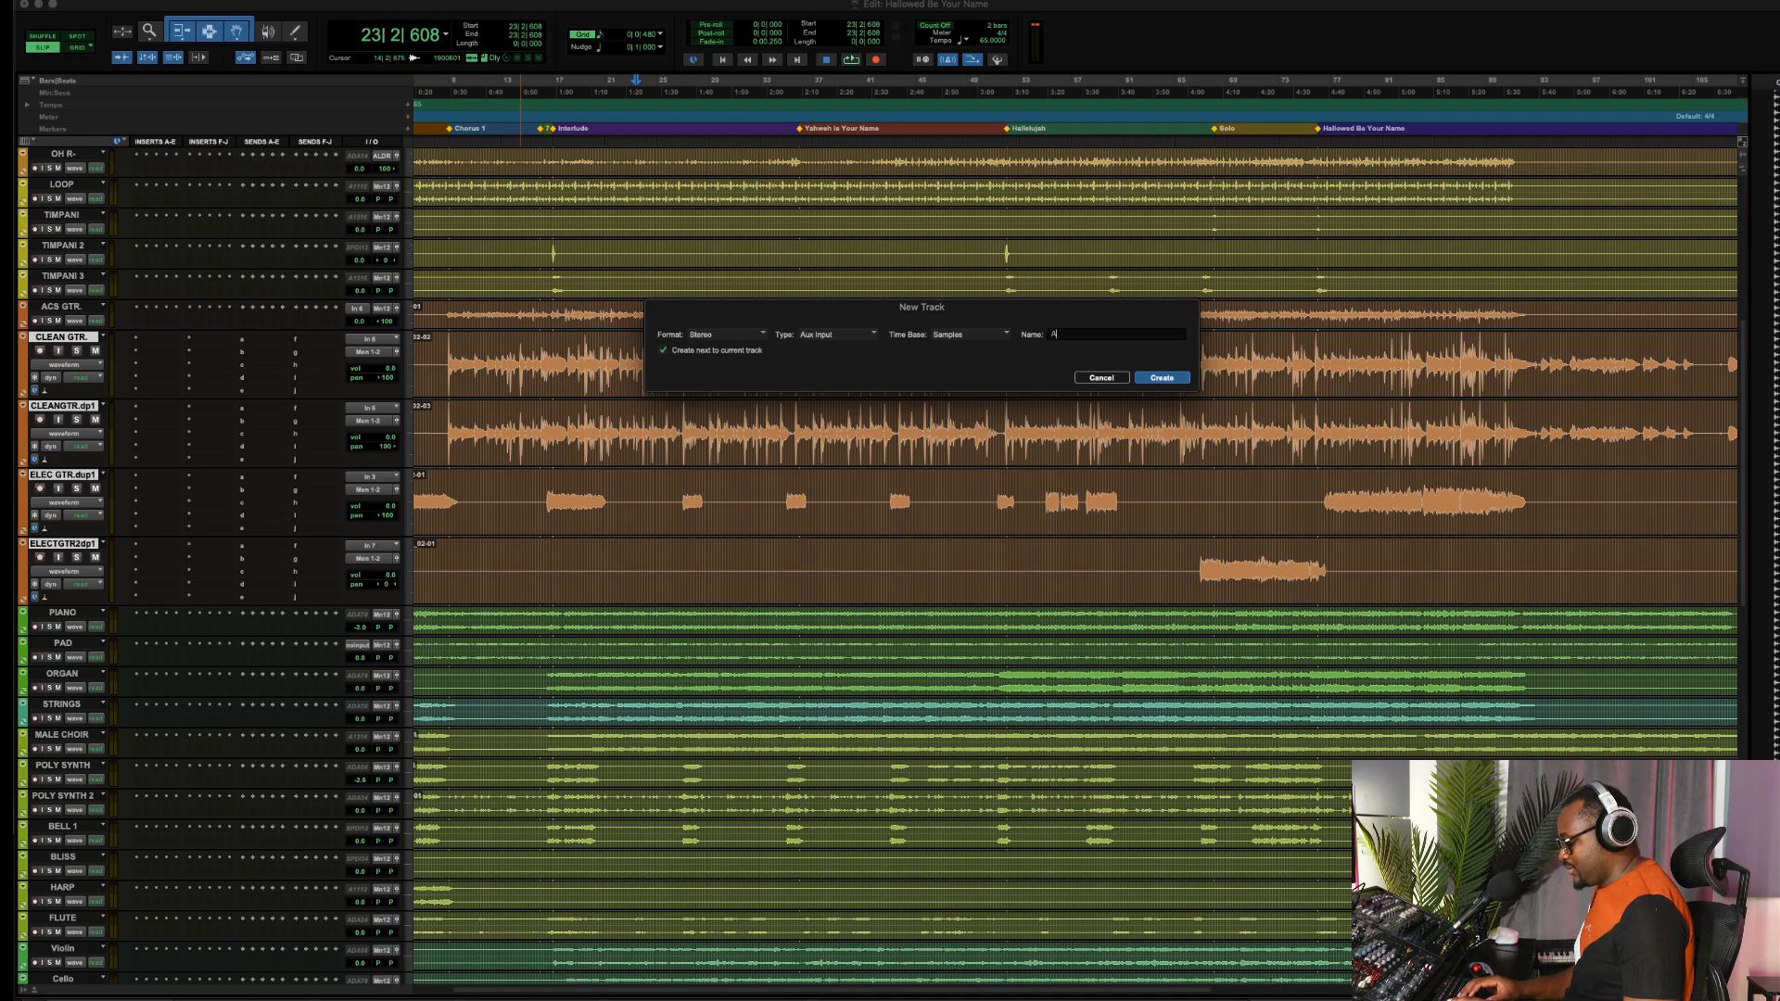
pyautogui.press('BackSpace')
pyautogui.press('BackSpace')
pyautogui.press('BackSpace')
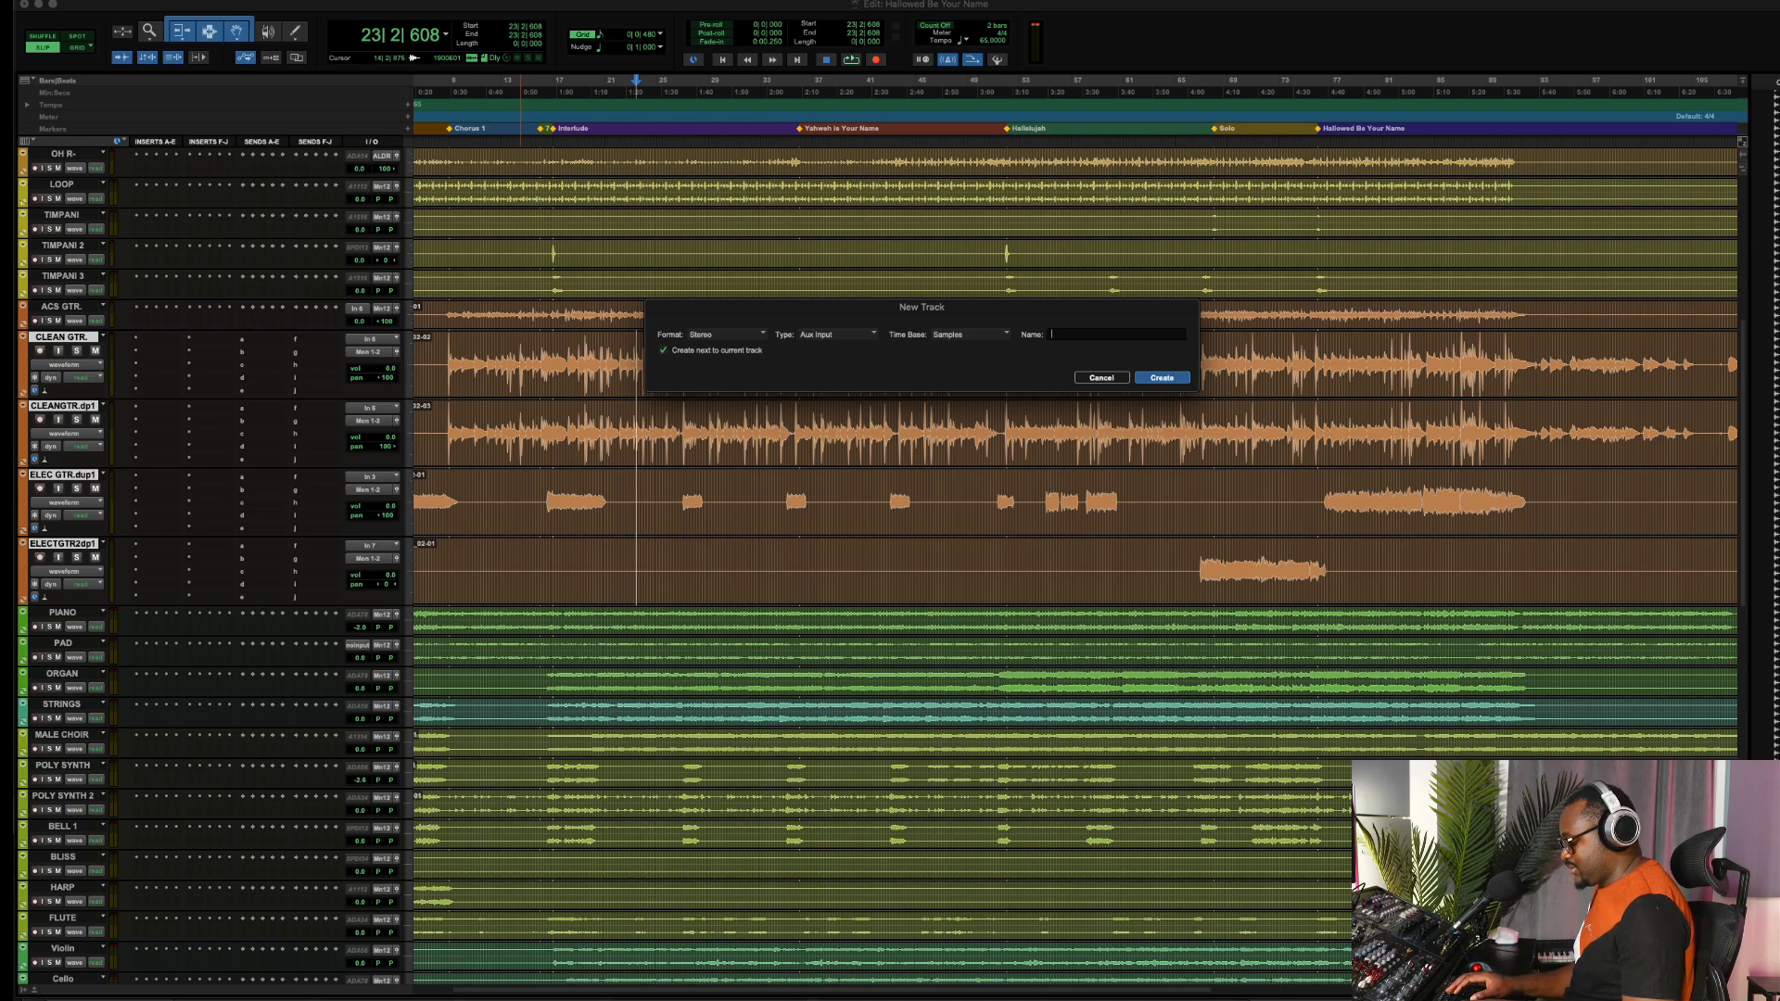
pyautogui.write('GUITAR ')
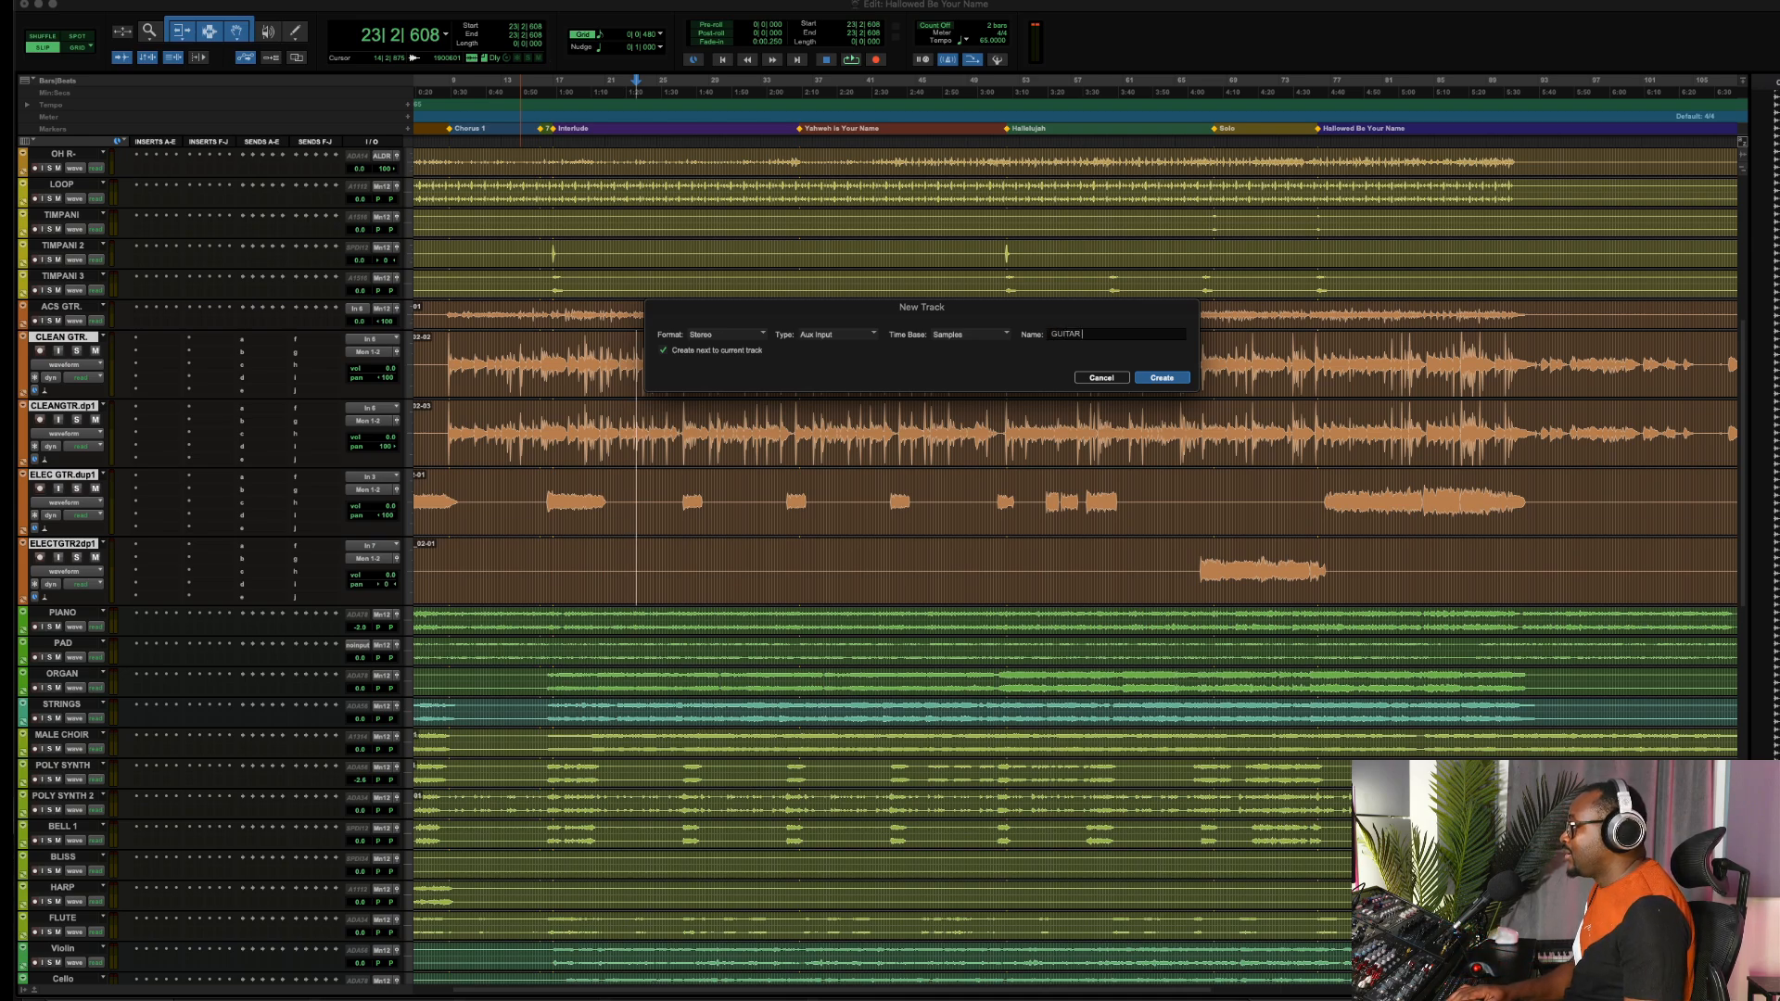
pyautogui.write('BUS')
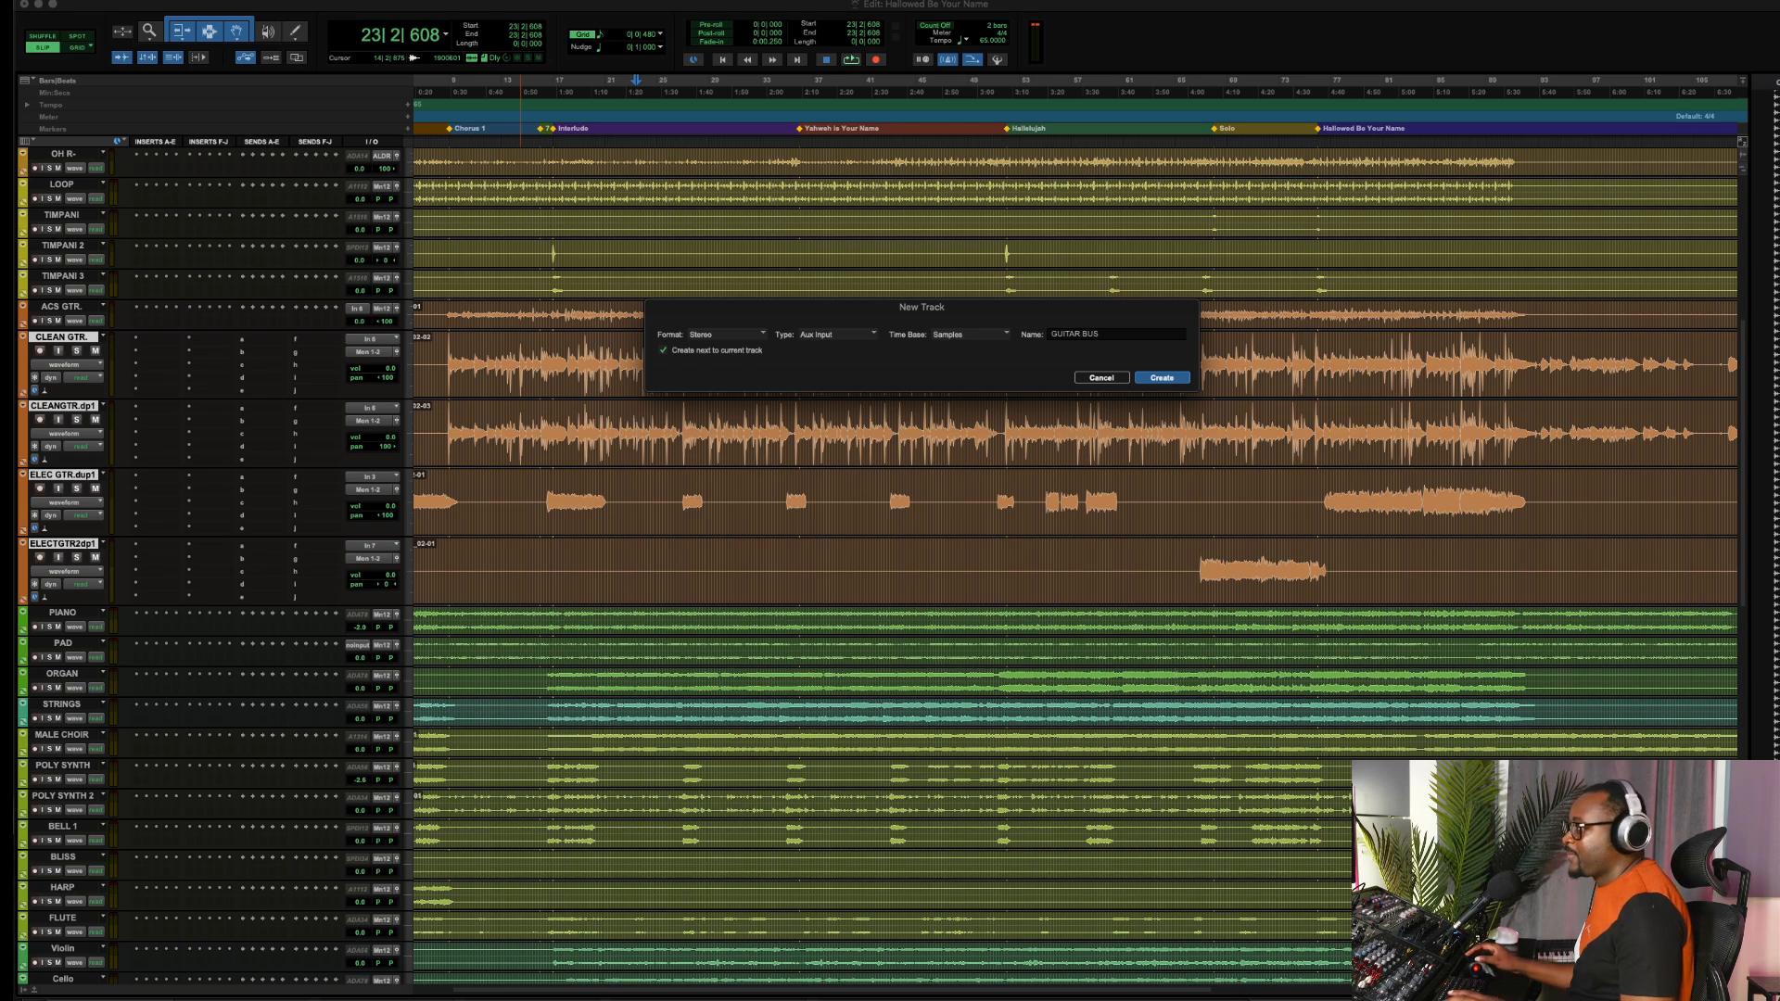
pyautogui.click(1162, 378)
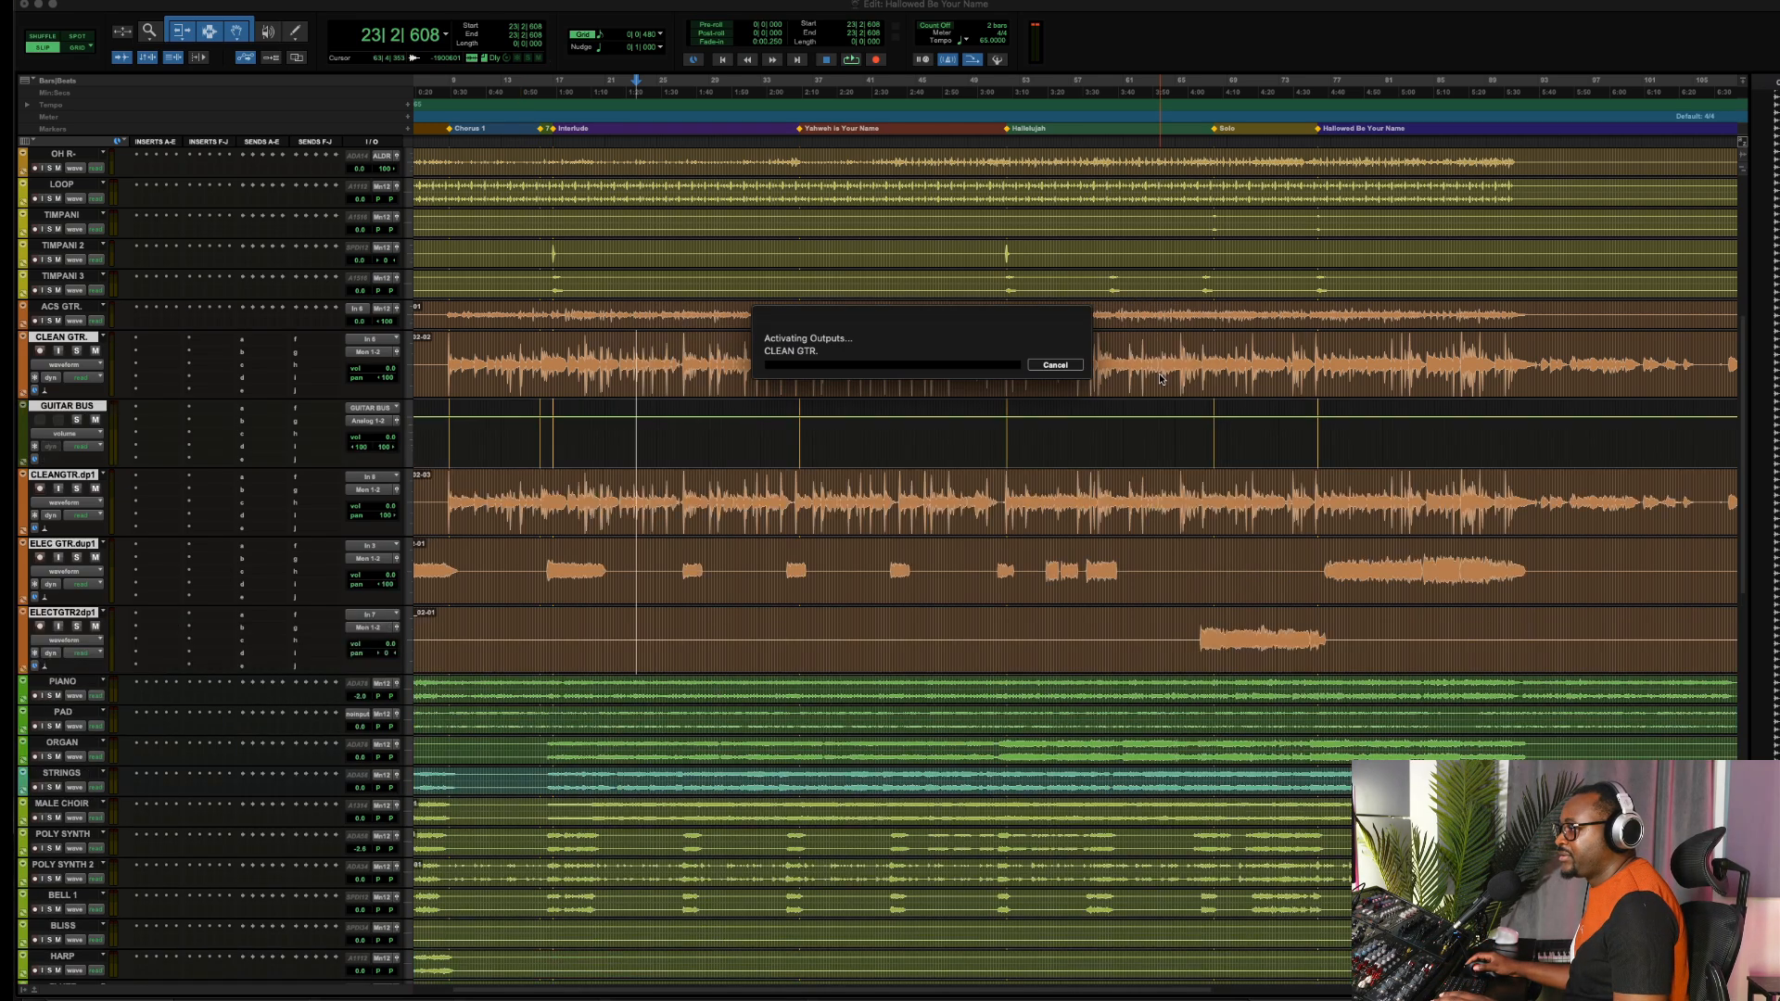
pyautogui.click(913, 423)
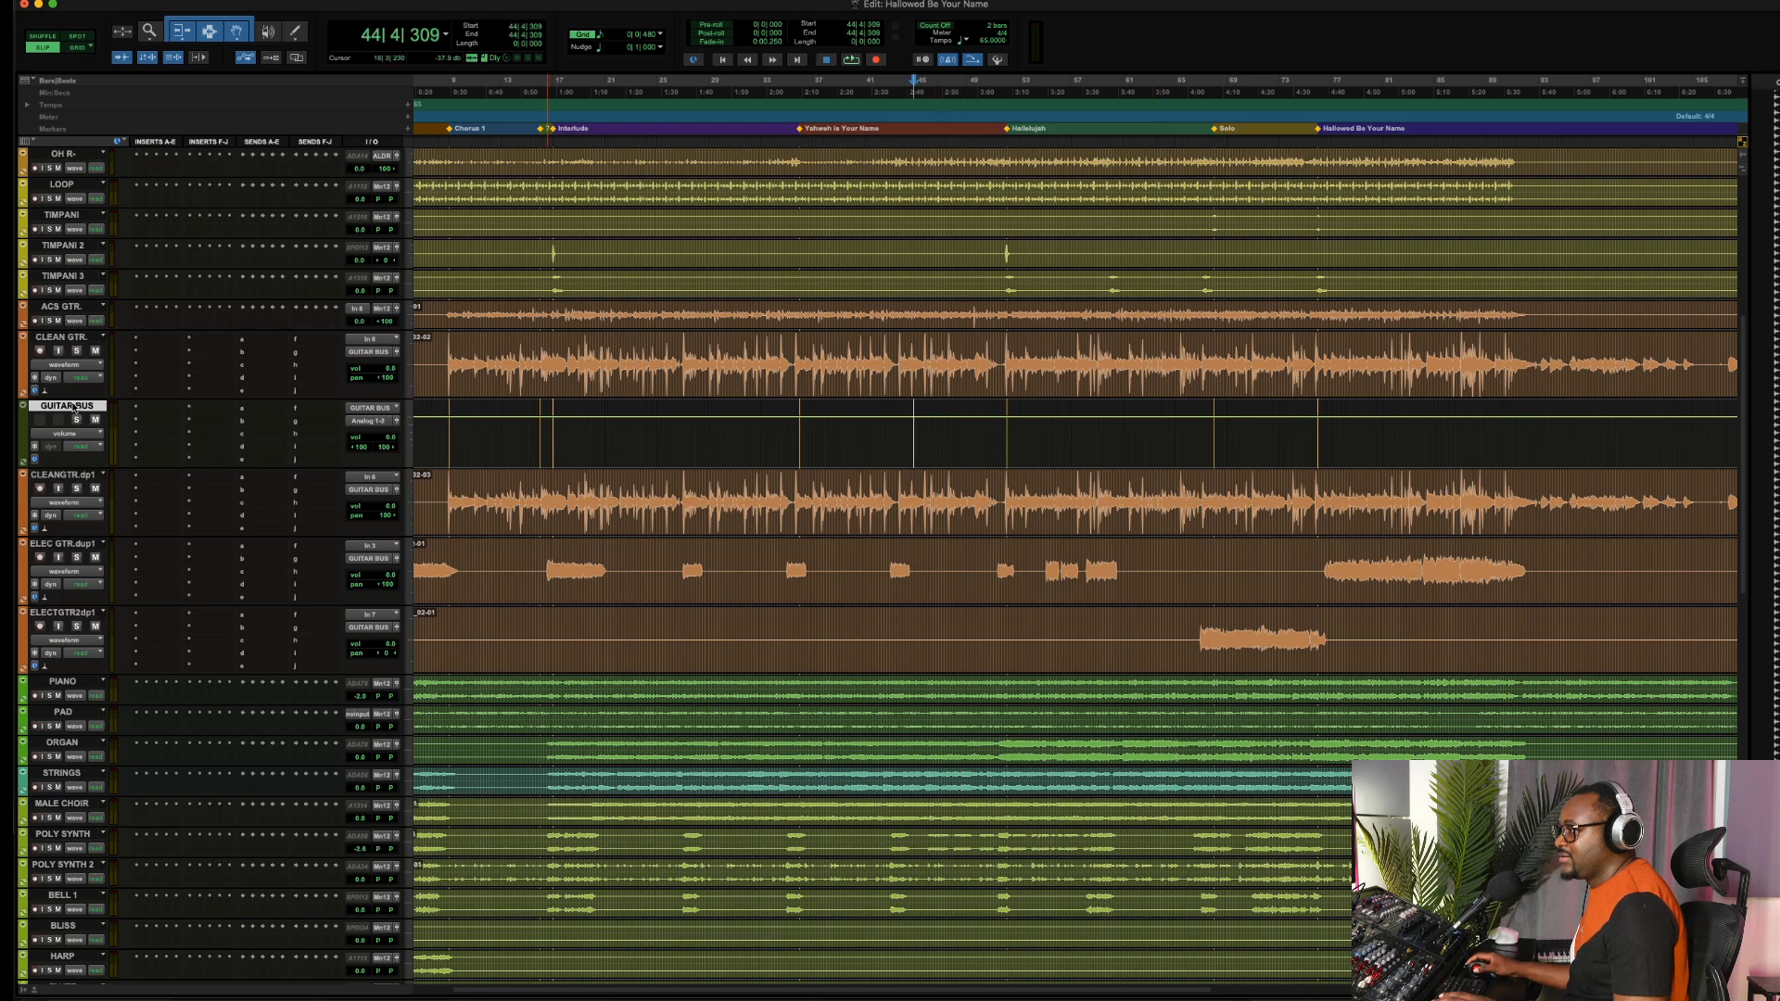
pyautogui.moveTo(71, 406); pyautogui.dragTo(137, 640)
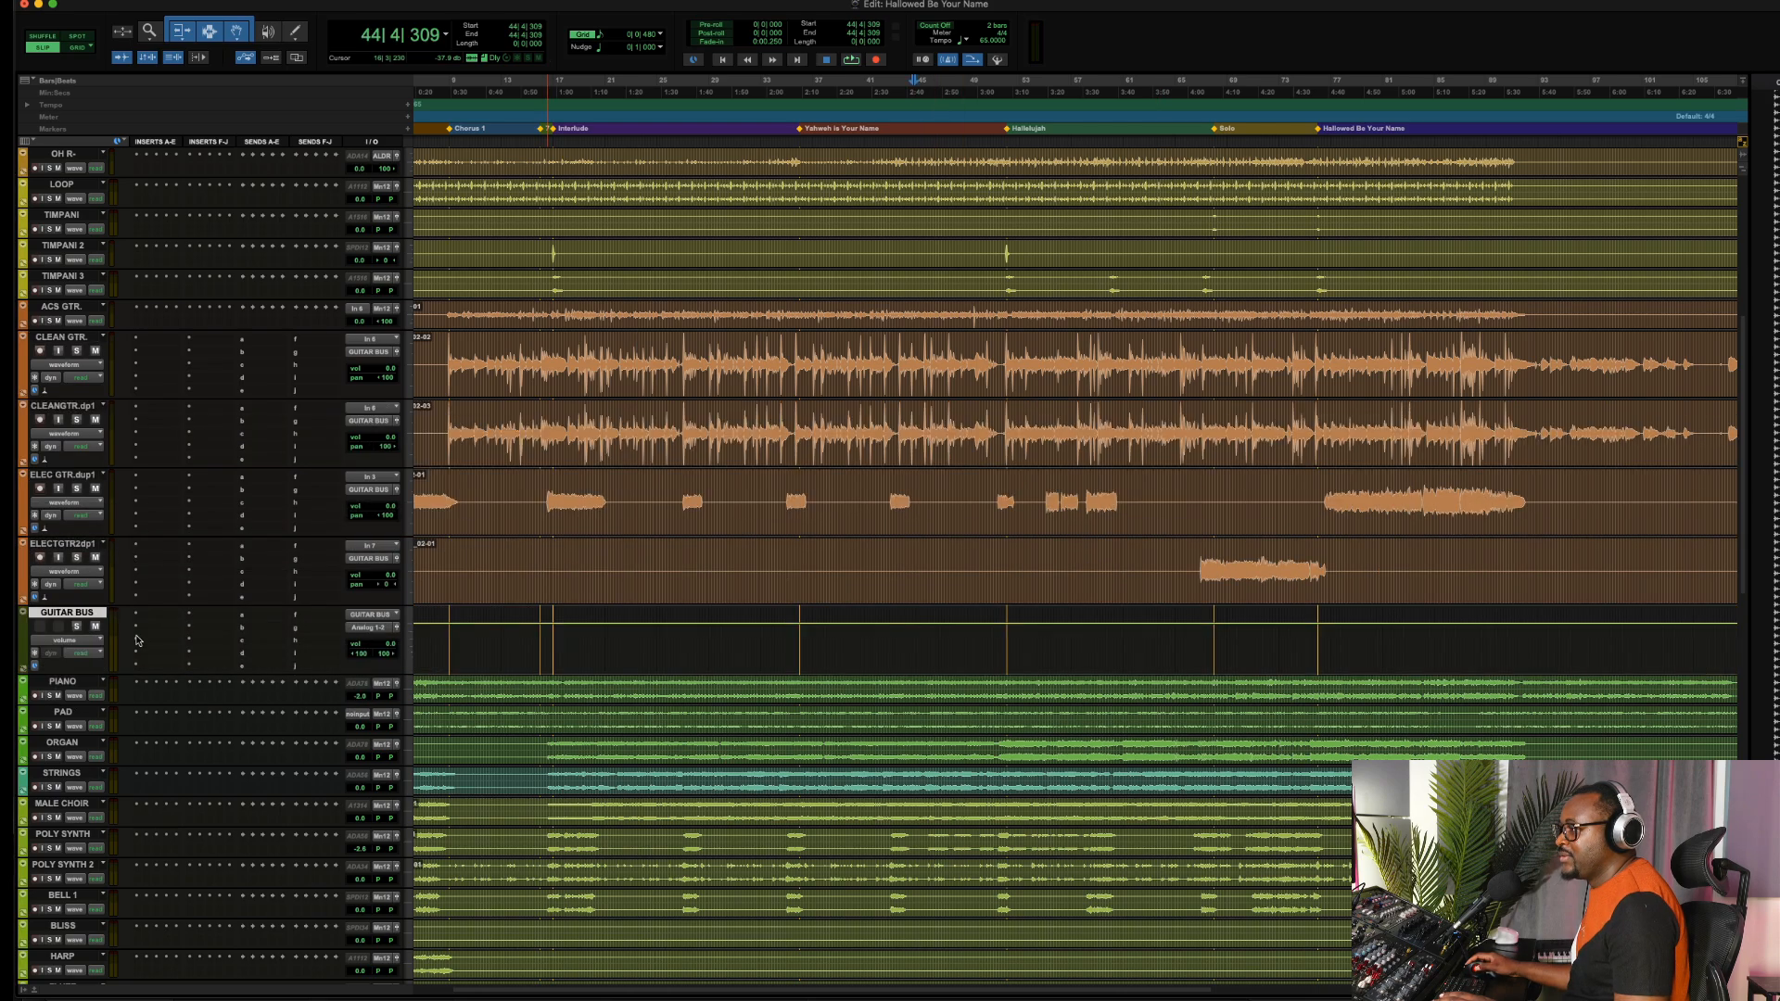
# Play the soloed CLEAN GTR. track from about bar 31, adding CLEANGTR.dp1 to the solo during playback to compare them
pyautogui.click(741, 348)
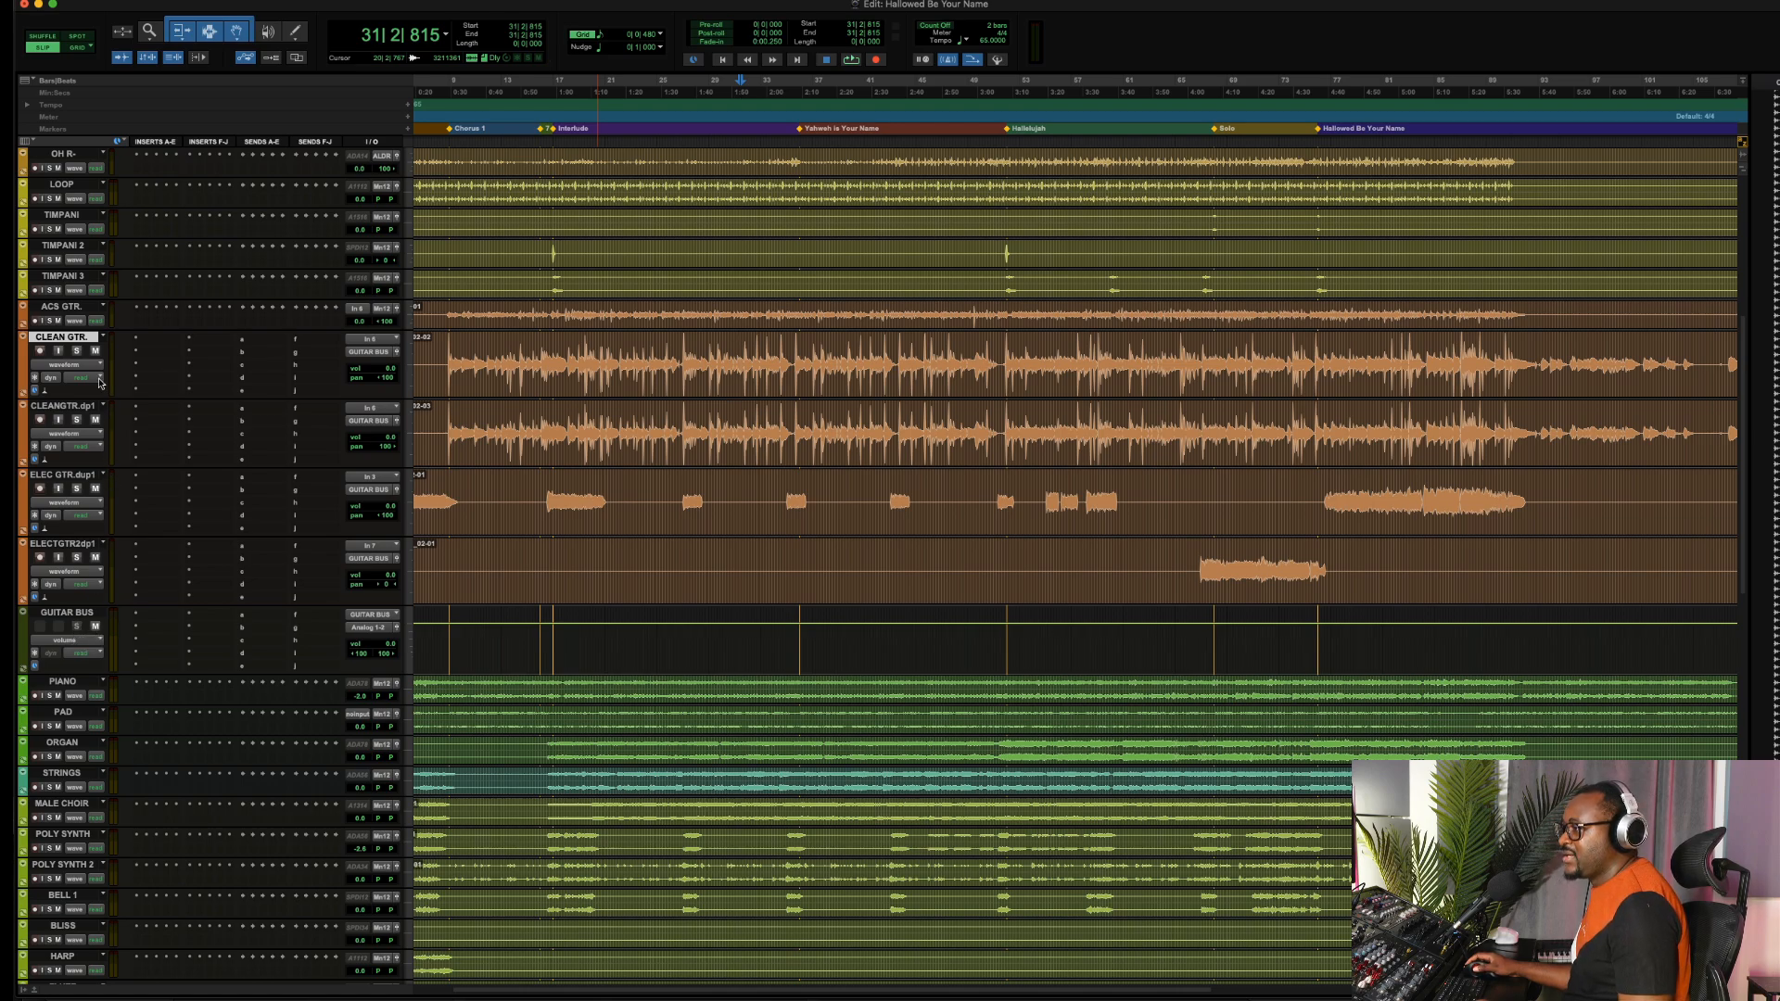
pyautogui.click(77, 351)
pyautogui.press('space')
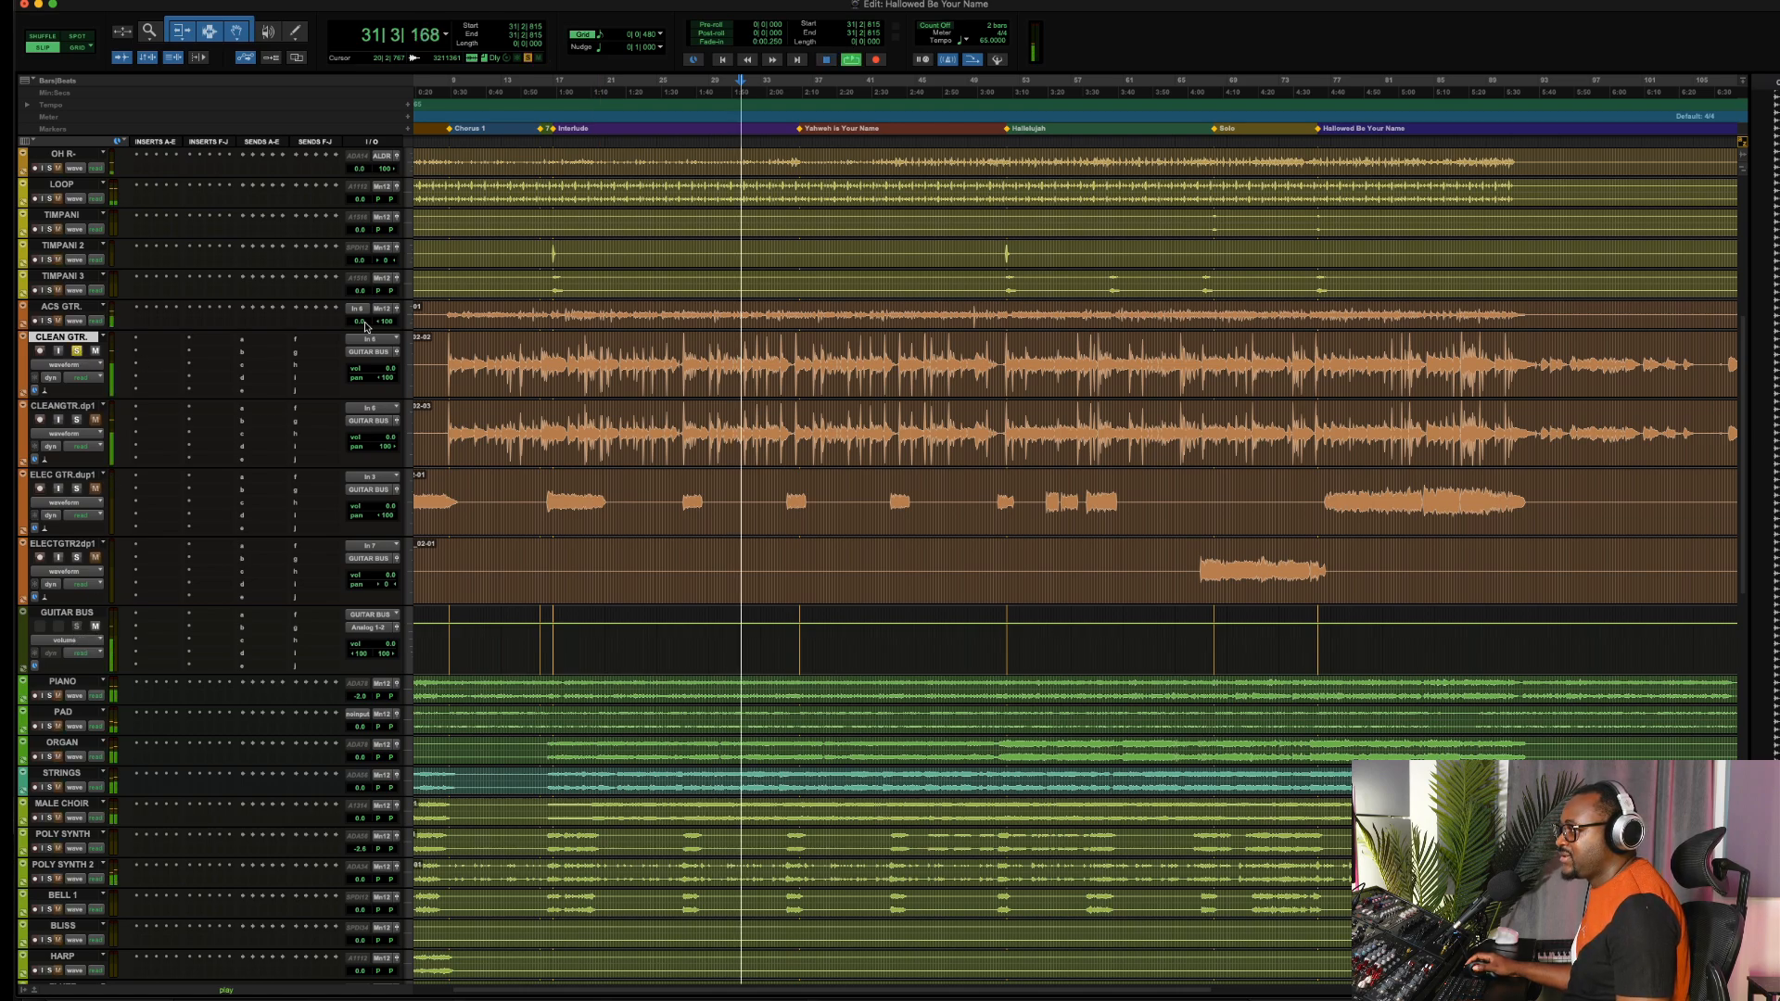
pyautogui.click(78, 421)
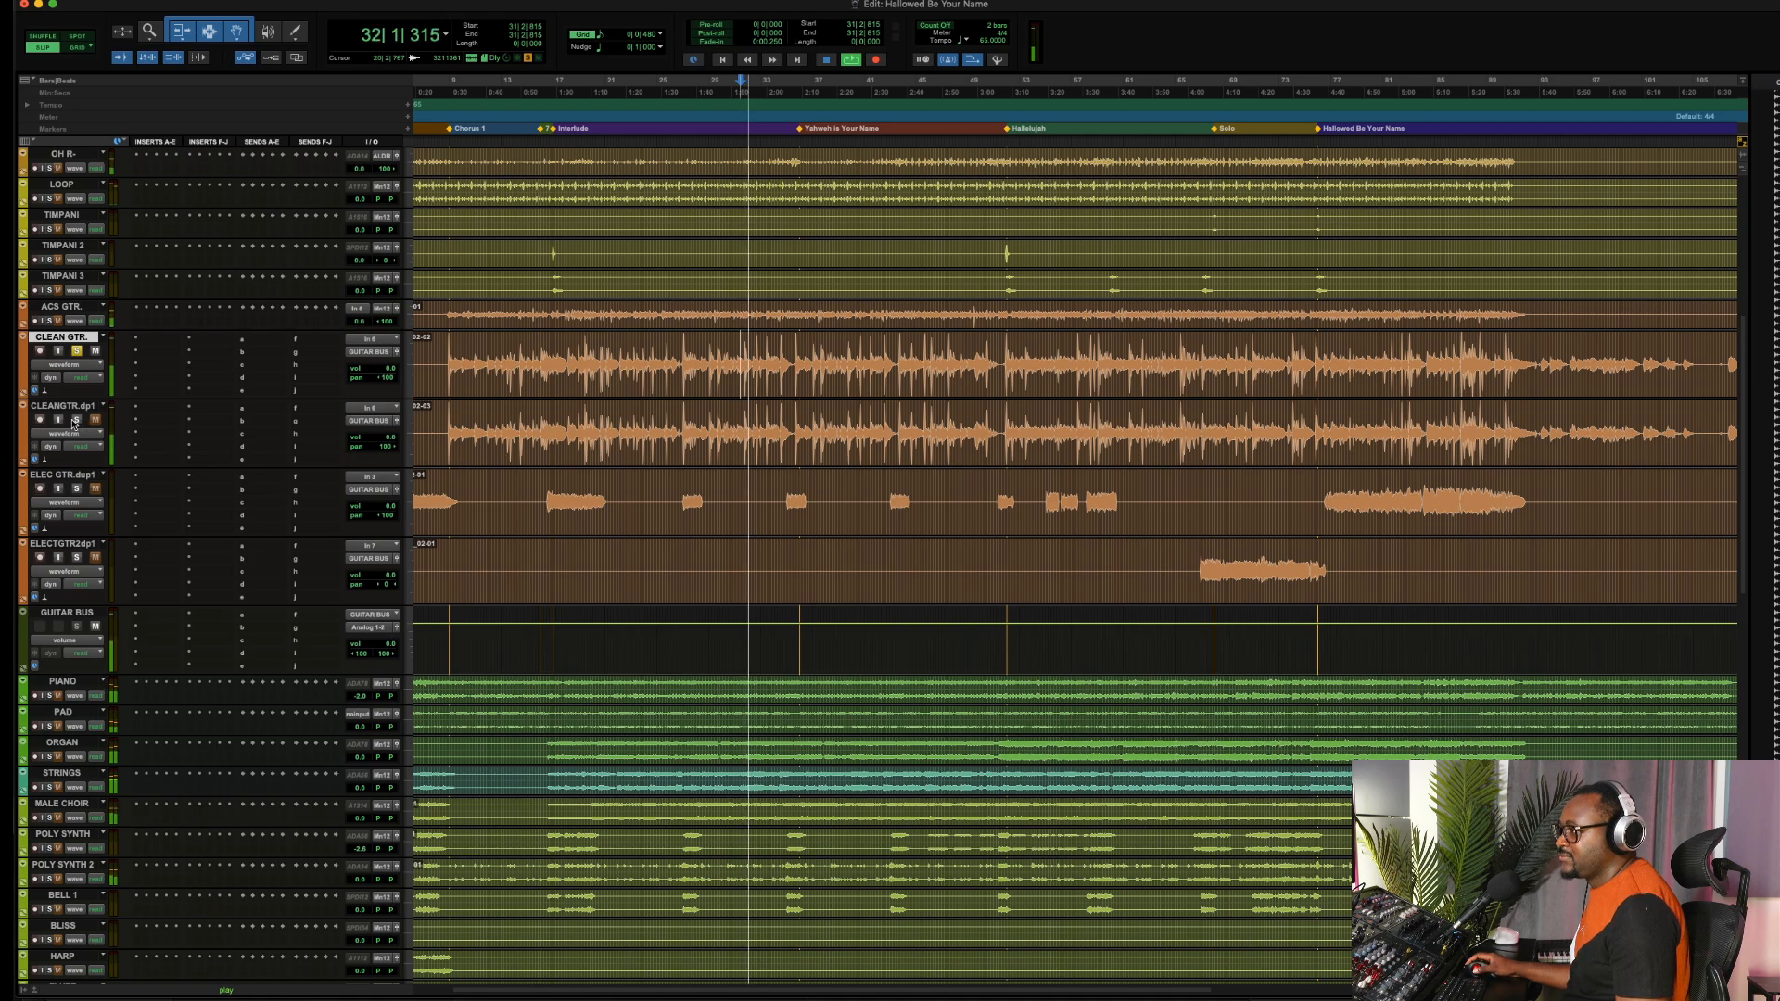
pyautogui.press('space')
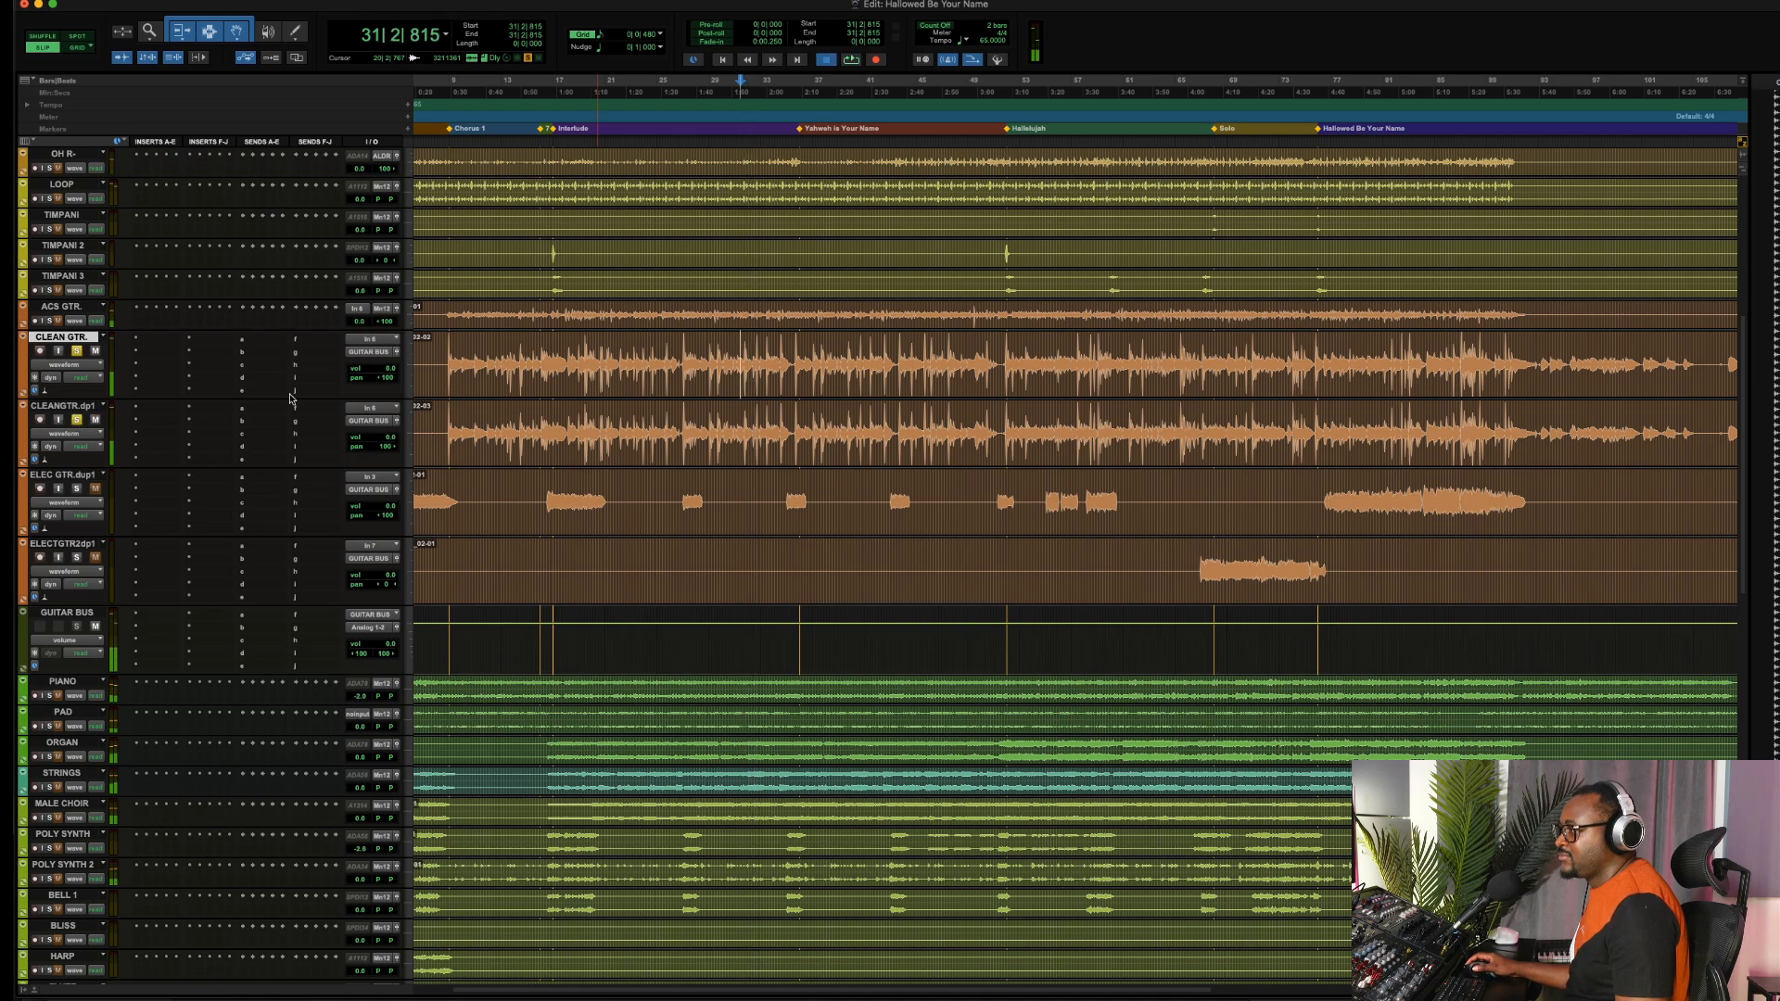
# Hide the duplicate clean guitar track CLEANGTR.dp1 and make it inactive
pyautogui.rightClick(74, 409)
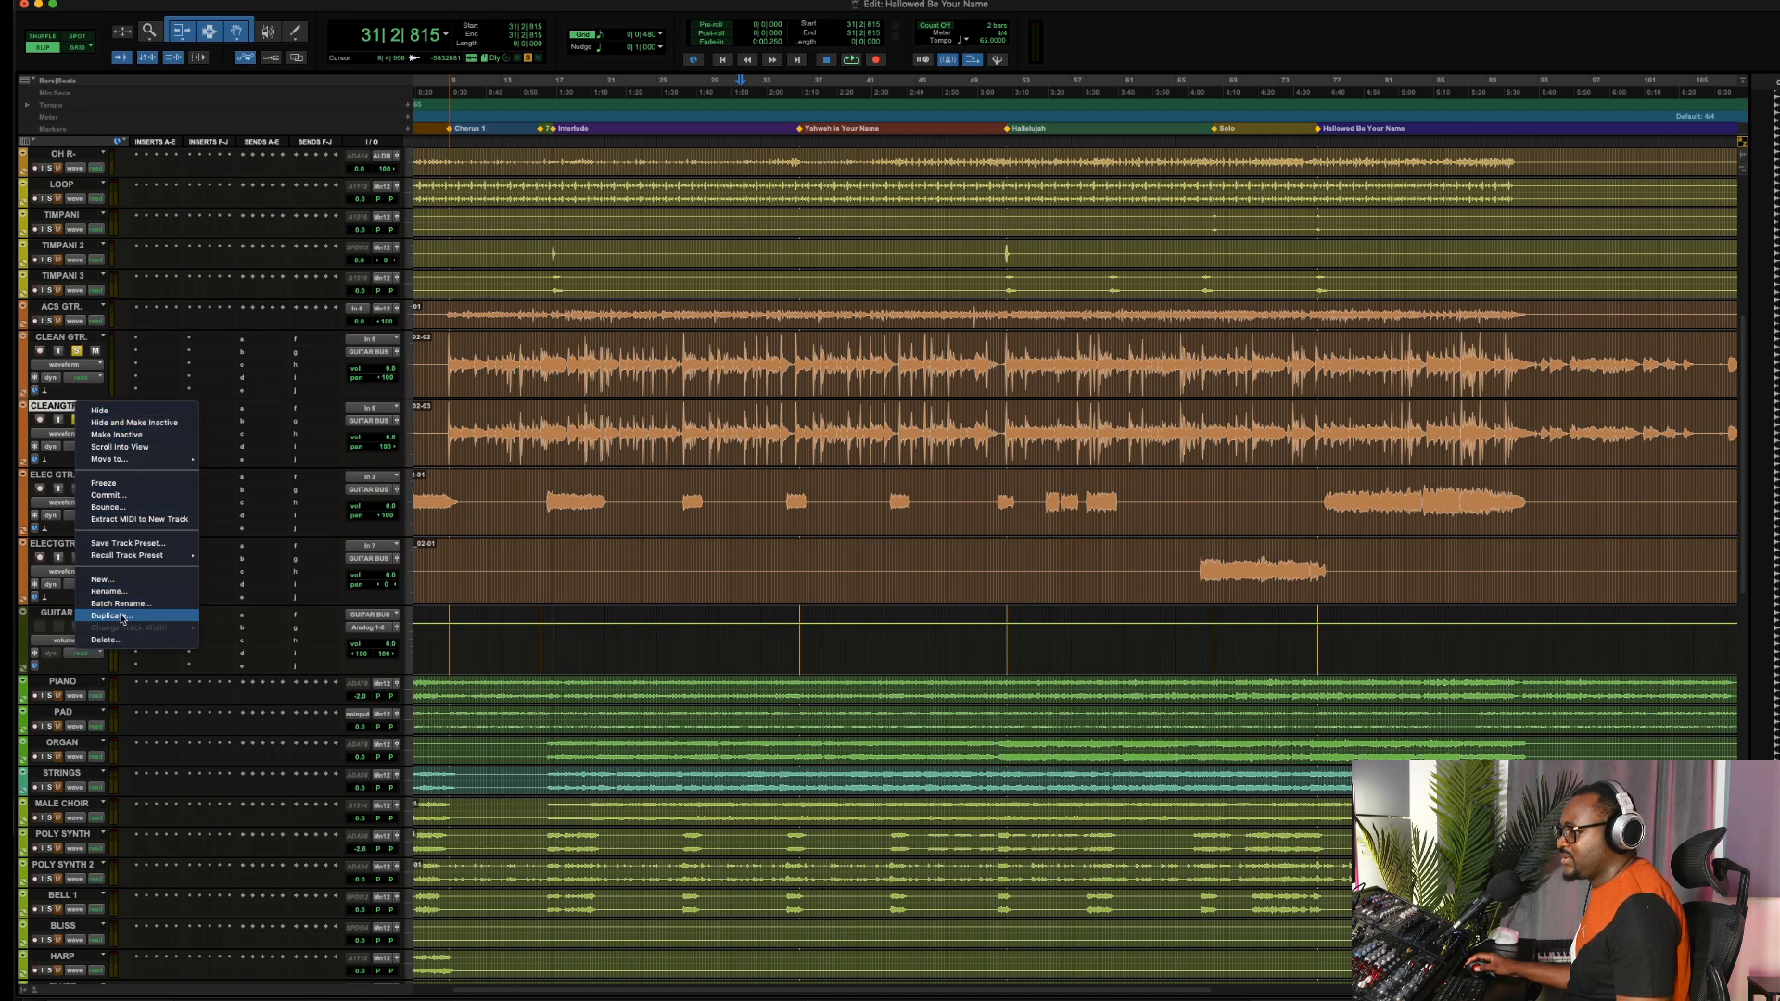
pyautogui.click(130, 423)
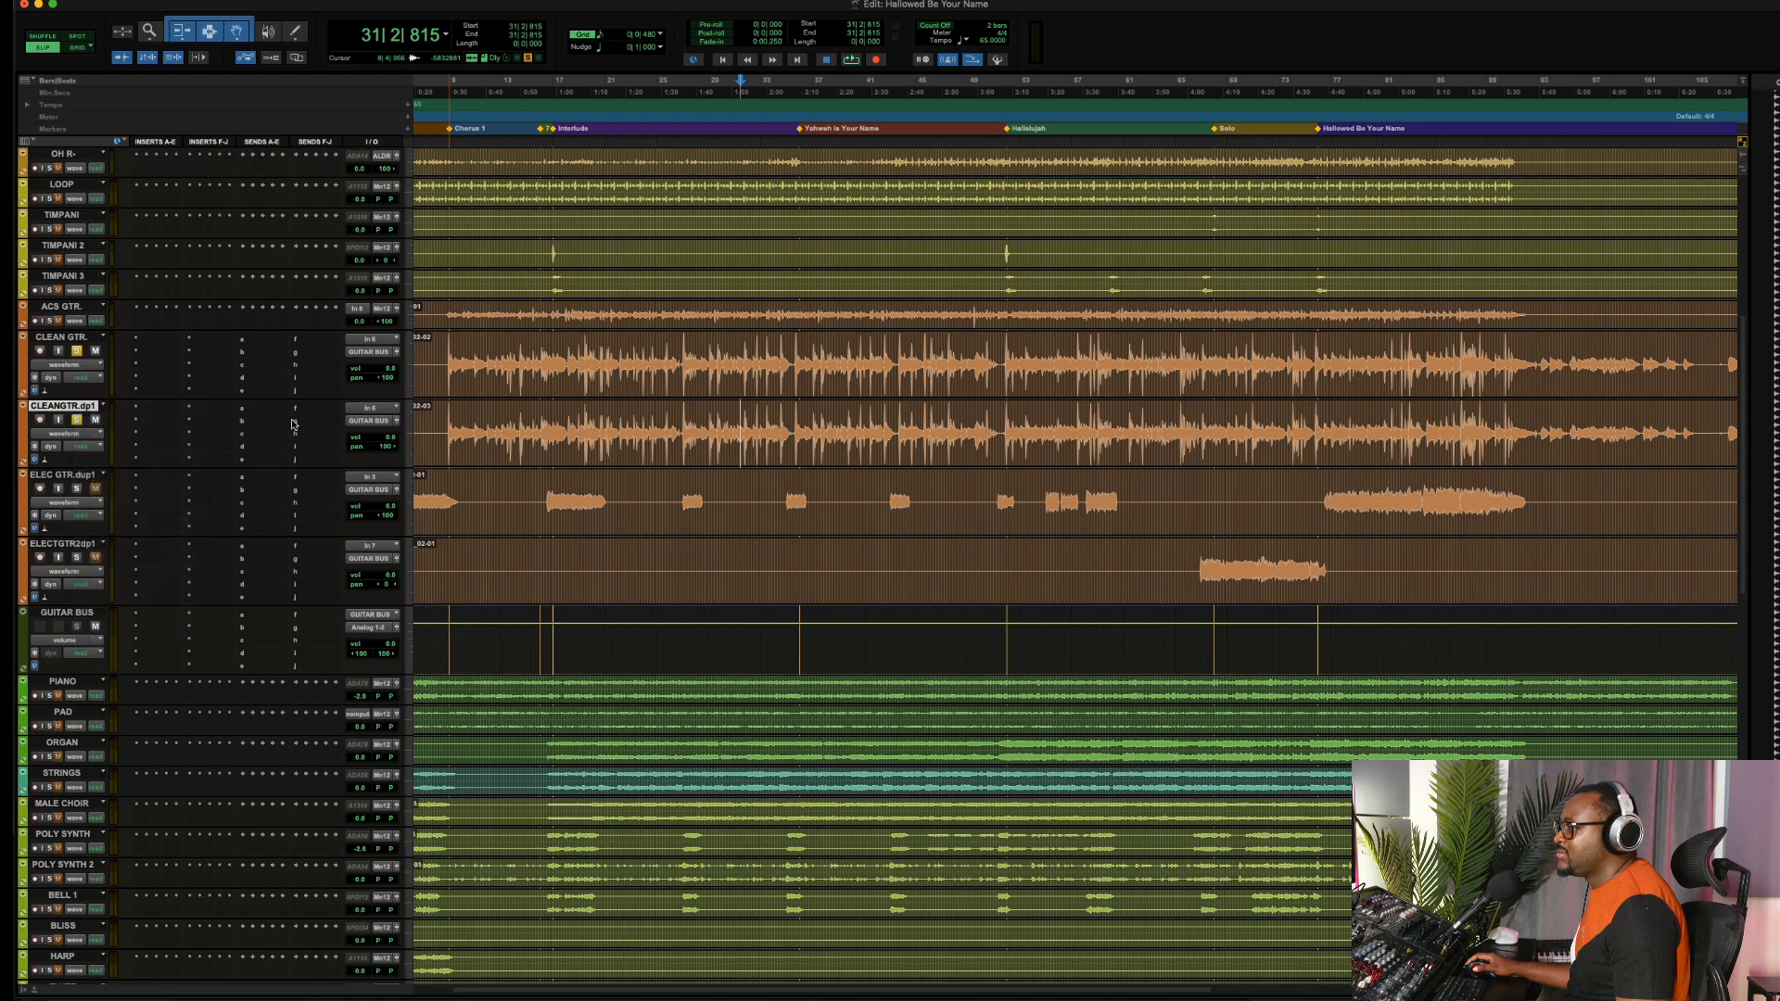
pyautogui.click(558, 353)
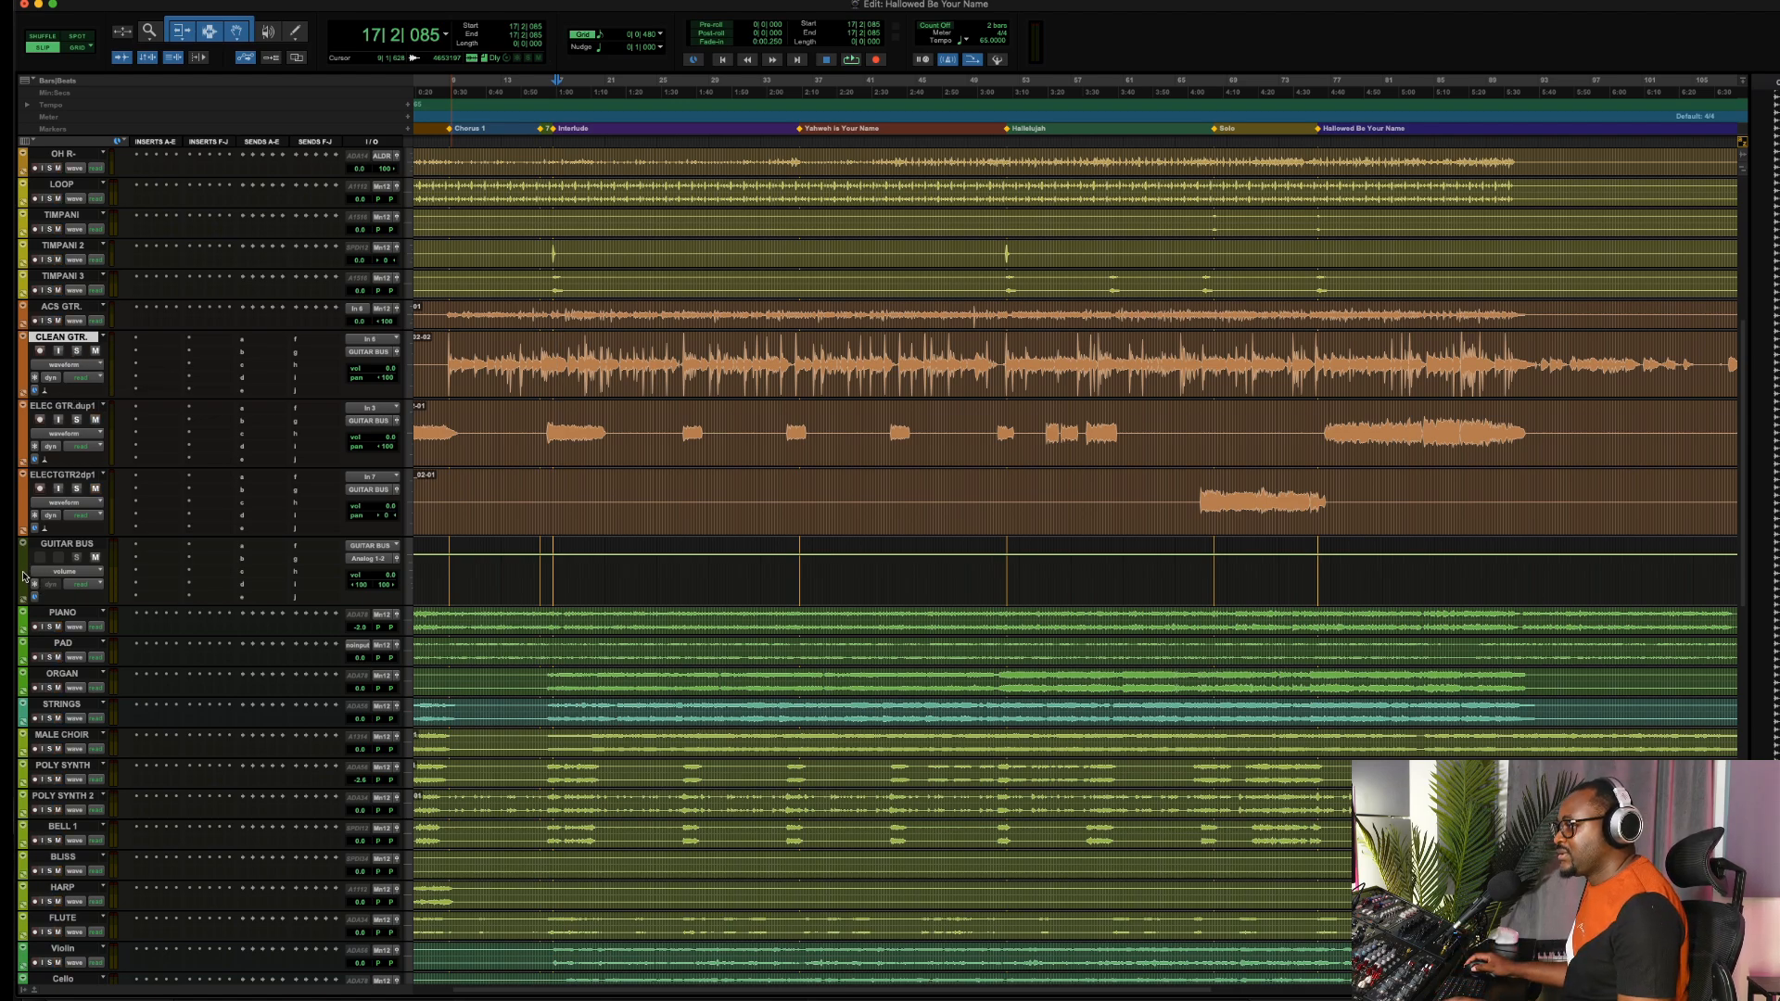
# Color the GUITAR BUS track light blue like the other aux tracks
pyautogui.doubleClick(26, 564)
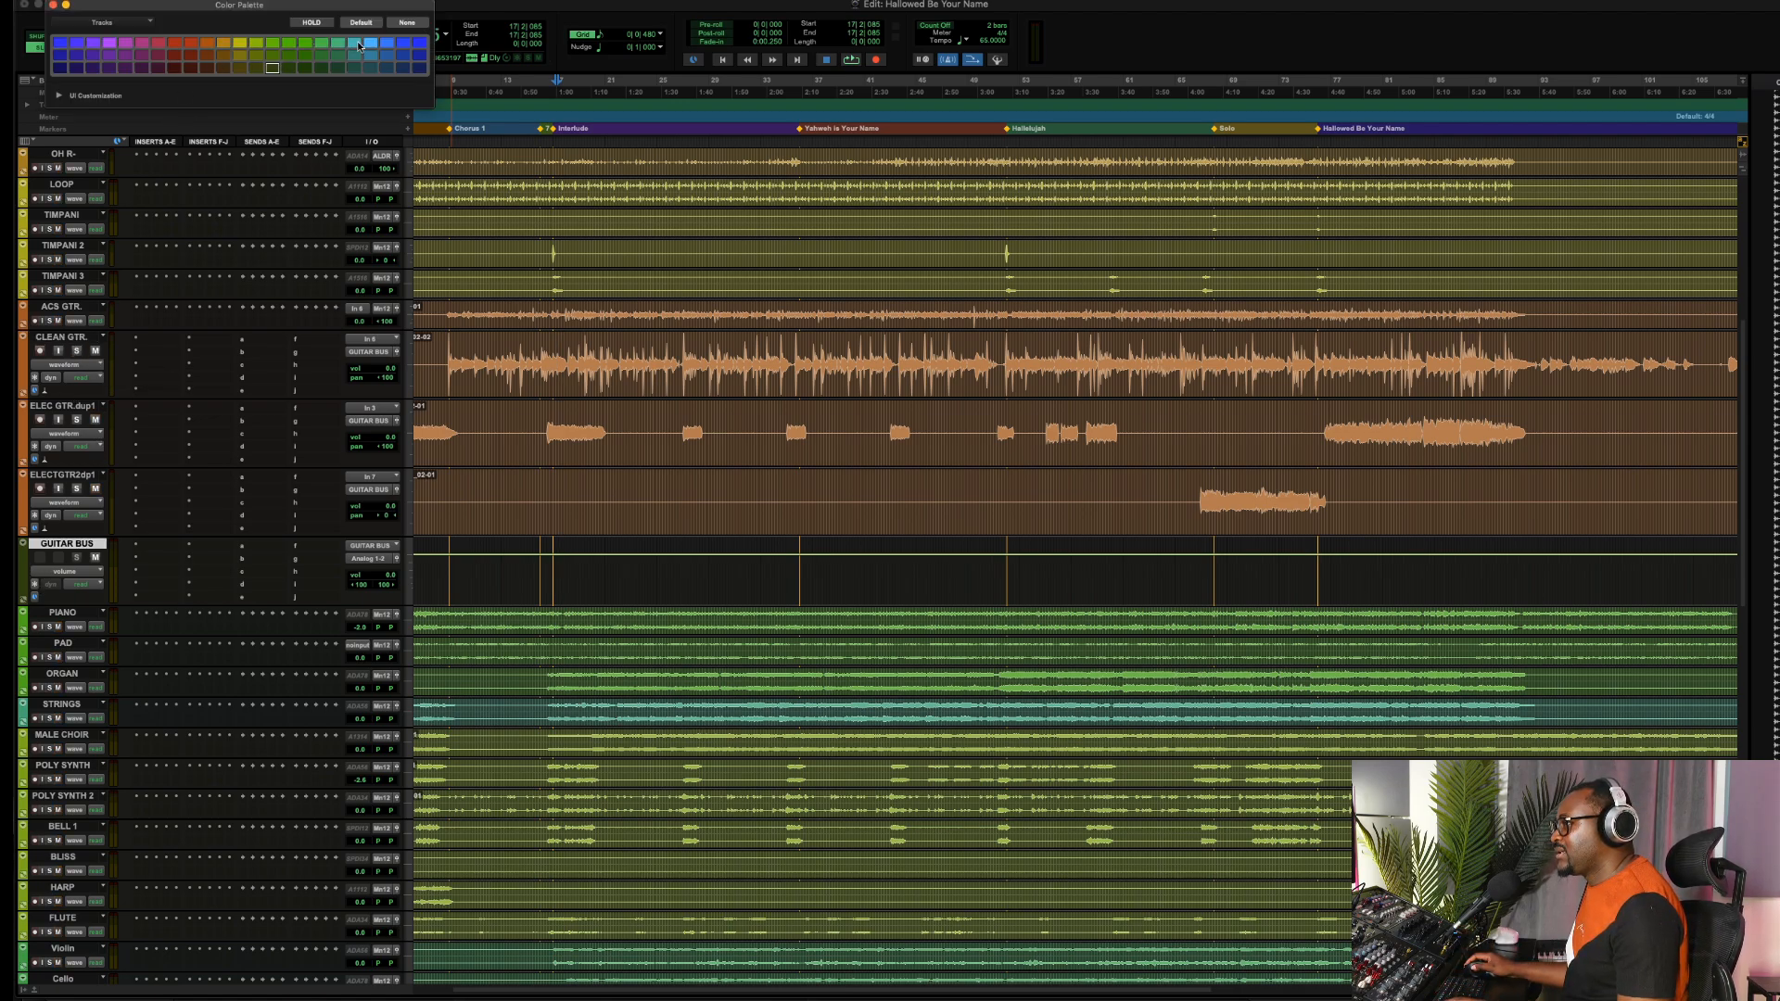
pyautogui.click(370, 46)
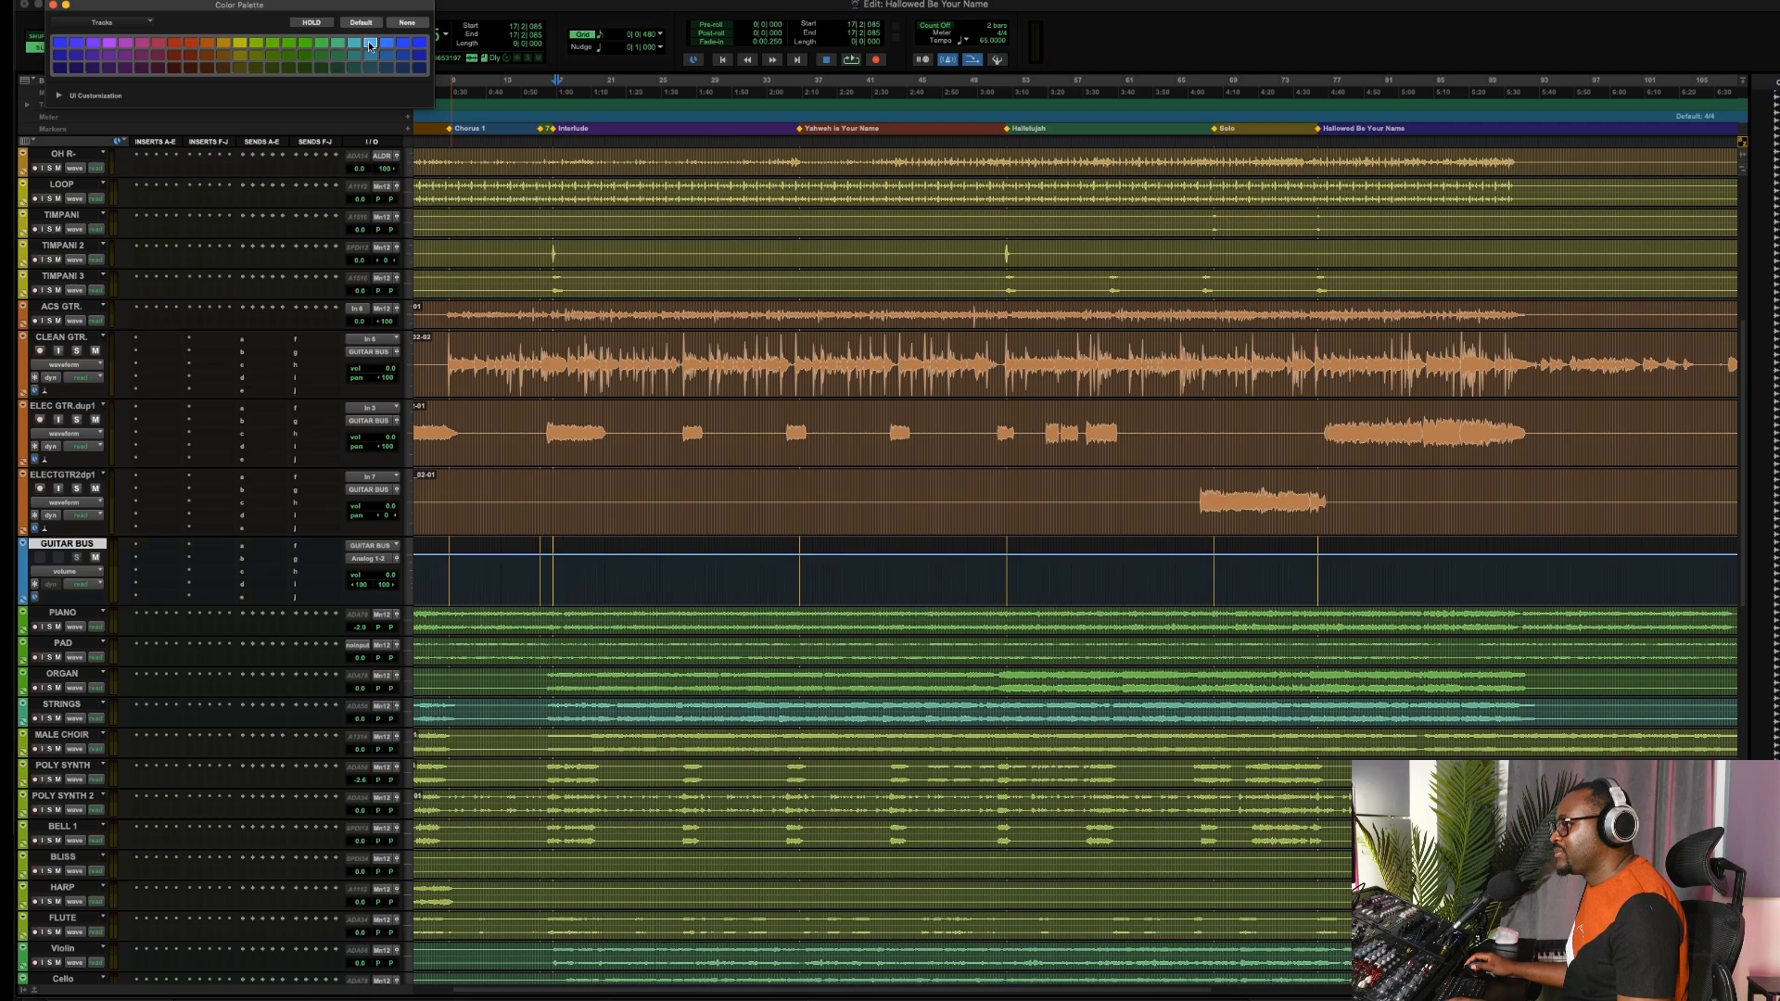
pyautogui.click(491, 357)
pyautogui.scroll(7, 492, 357)
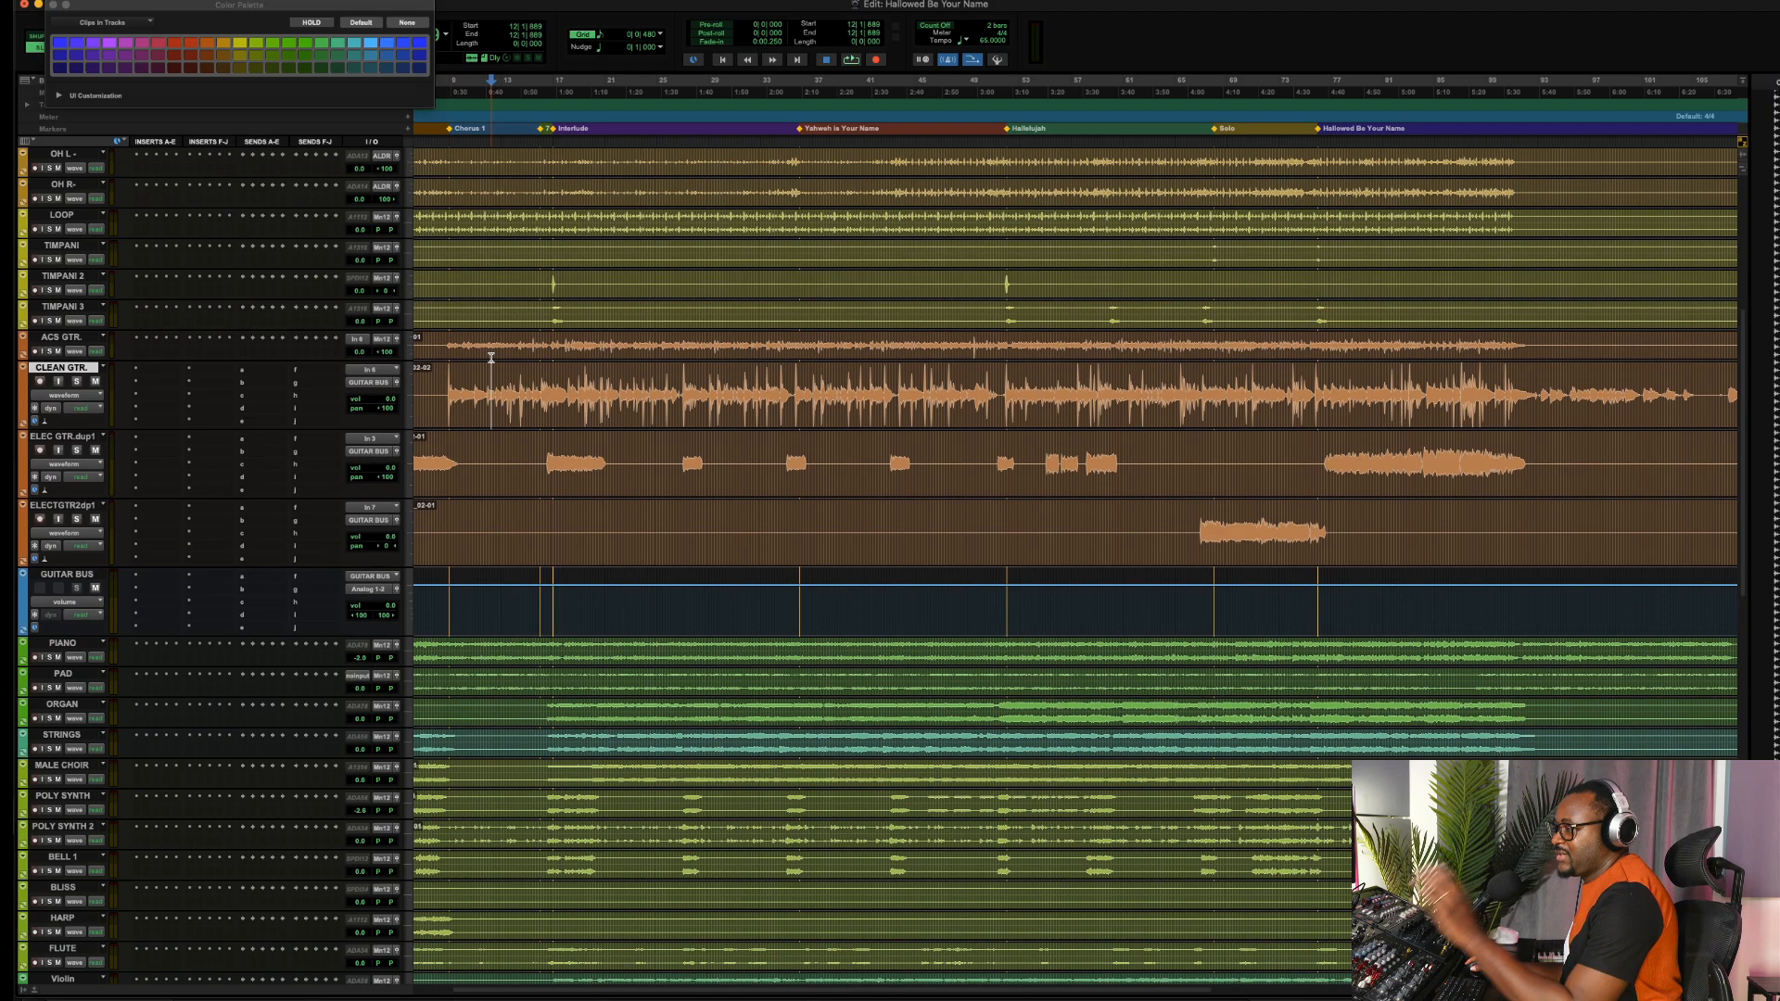
pyautogui.scroll(7, 491, 357)
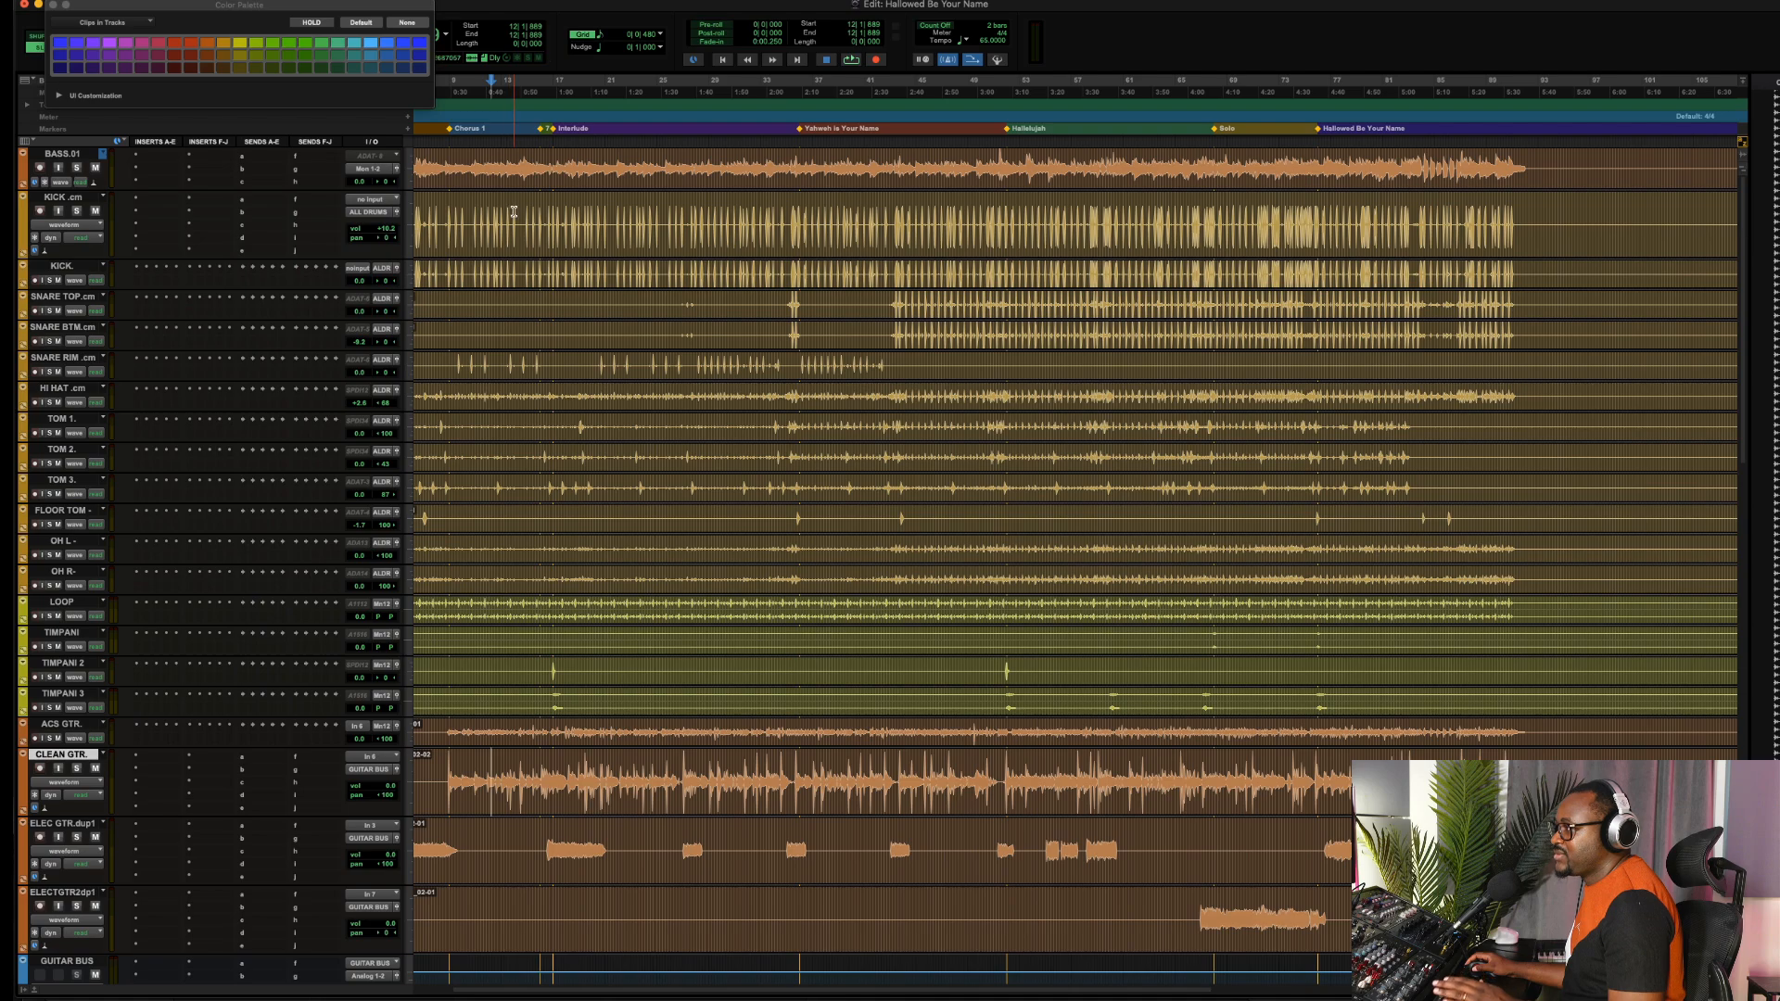
# Check the drum and guitar tracks, and play the session briefly from a range selected on ELEC GTR.dup1
pyautogui.moveTo(513, 209); pyautogui.dragTo(795, 297)
pyautogui.scroll(-5, 509, 727)
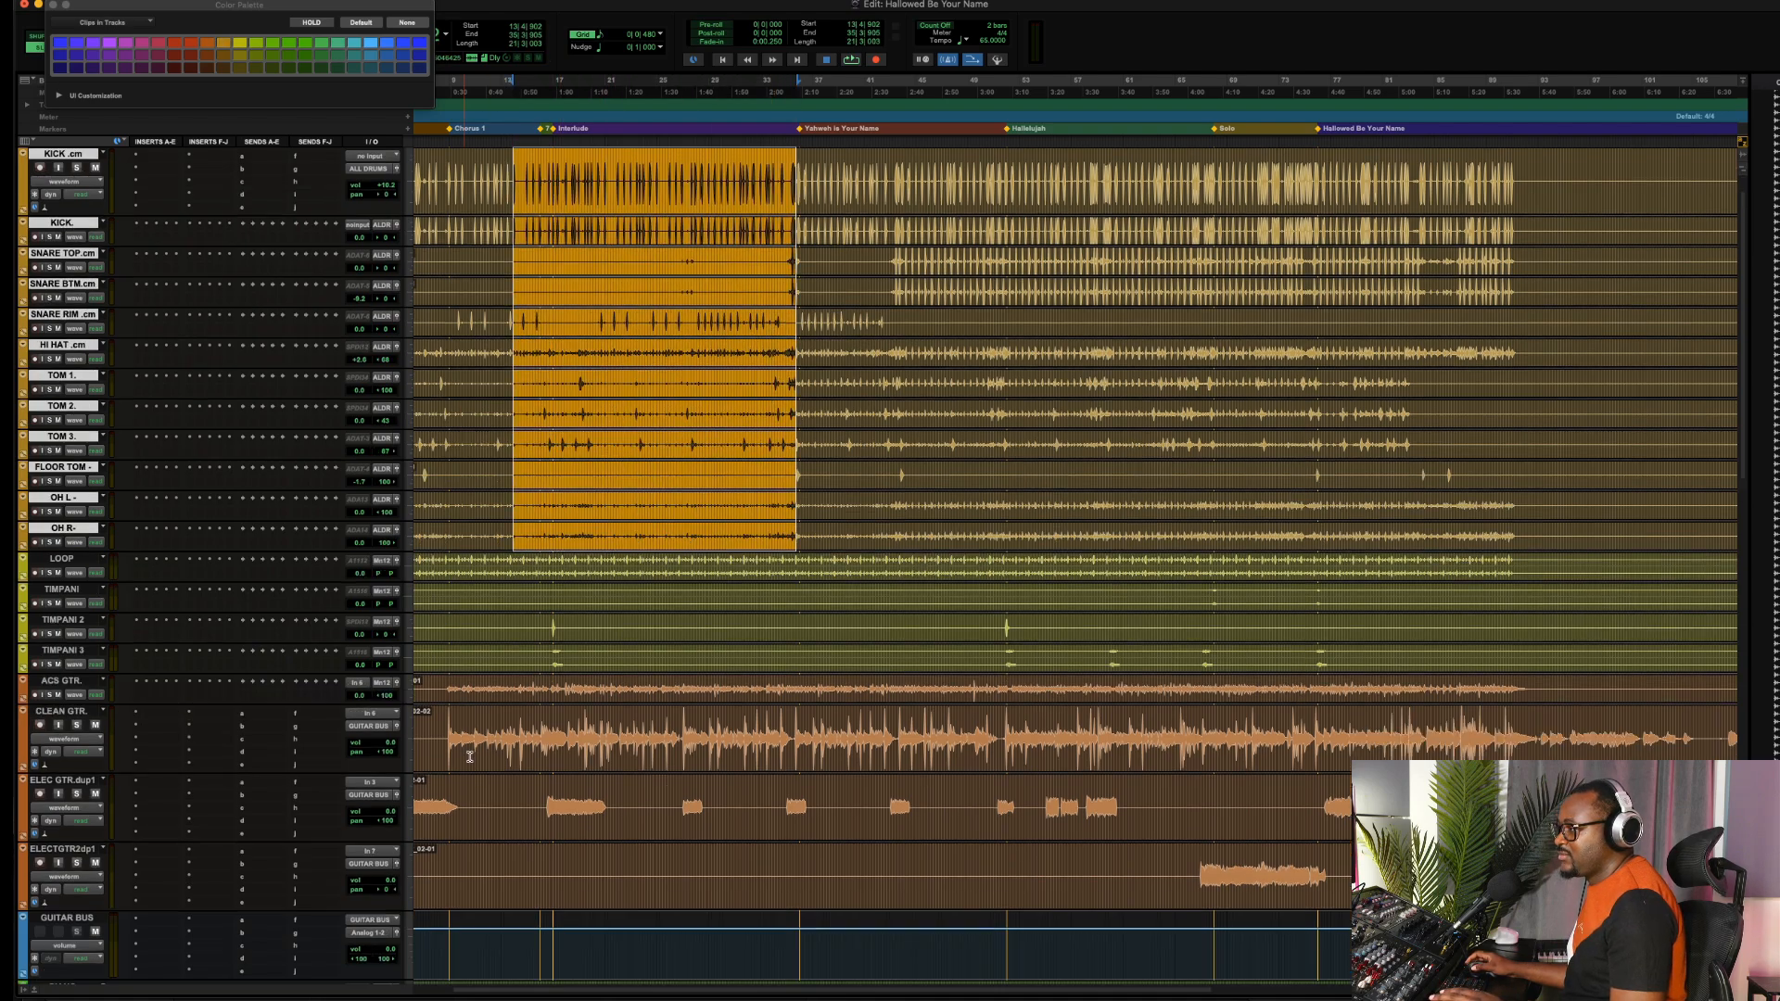
pyautogui.moveTo(542, 586); pyautogui.dragTo(643, 705)
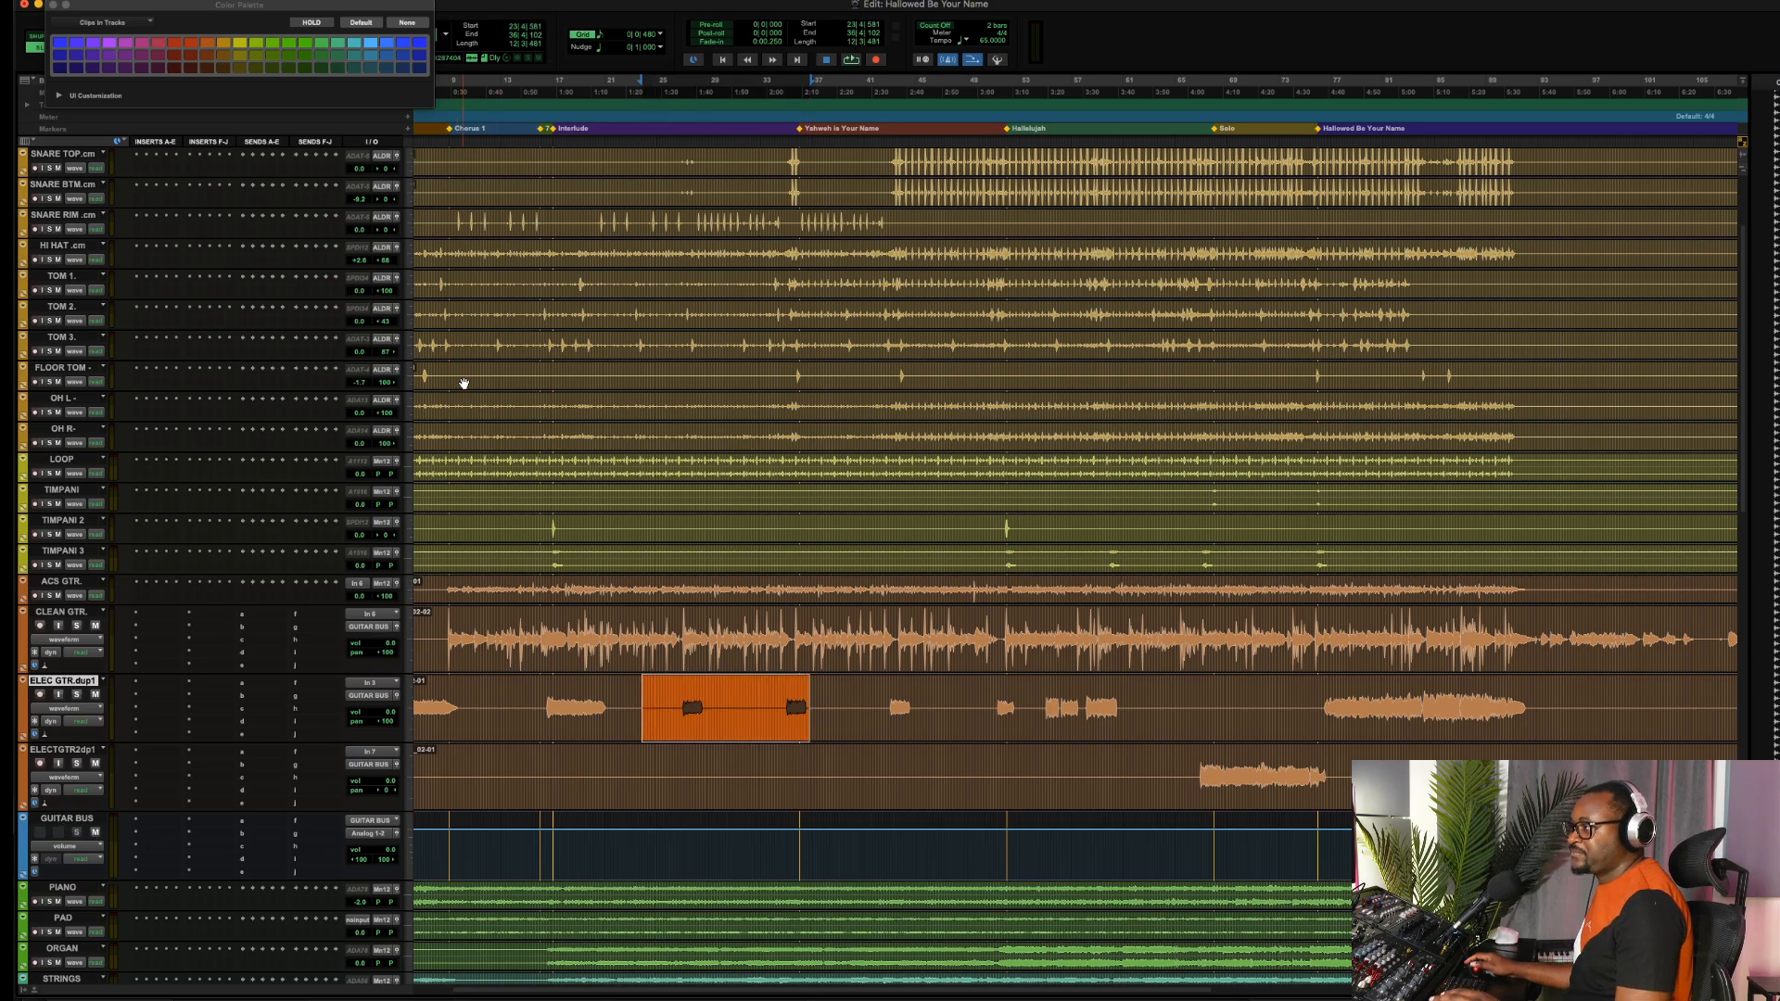
pyautogui.scroll(-2, 463, 383)
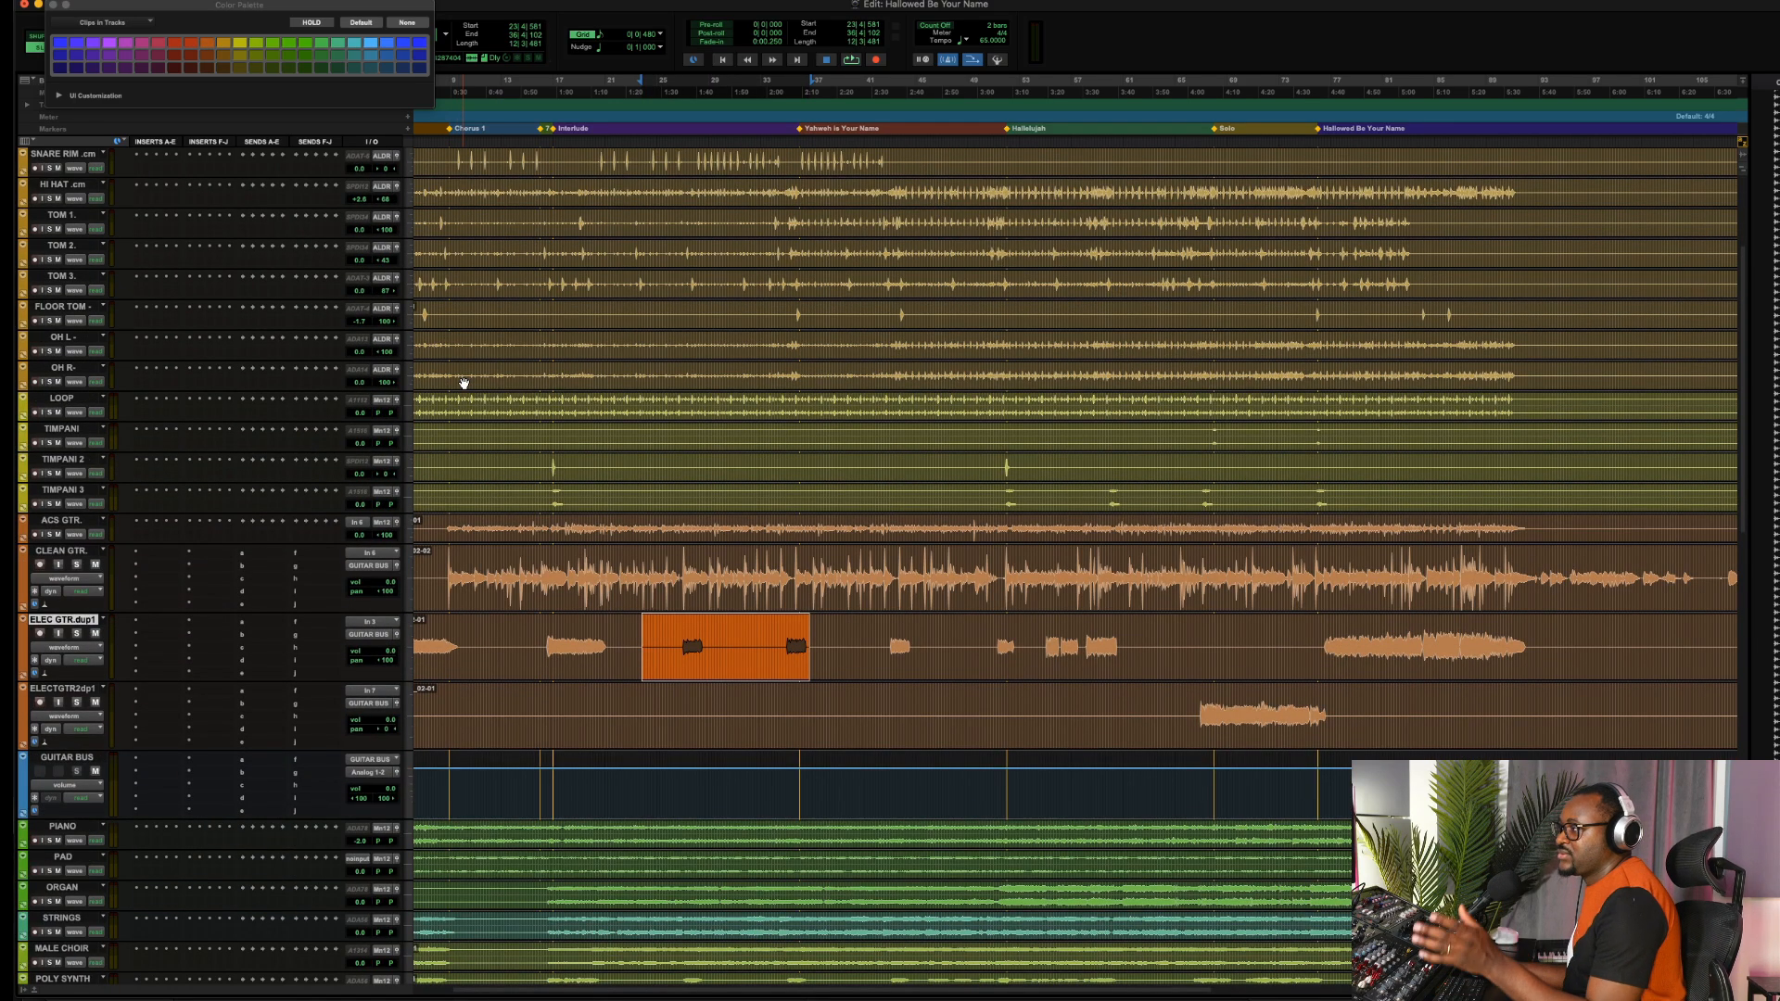
pyautogui.scroll(-5, 519, 394)
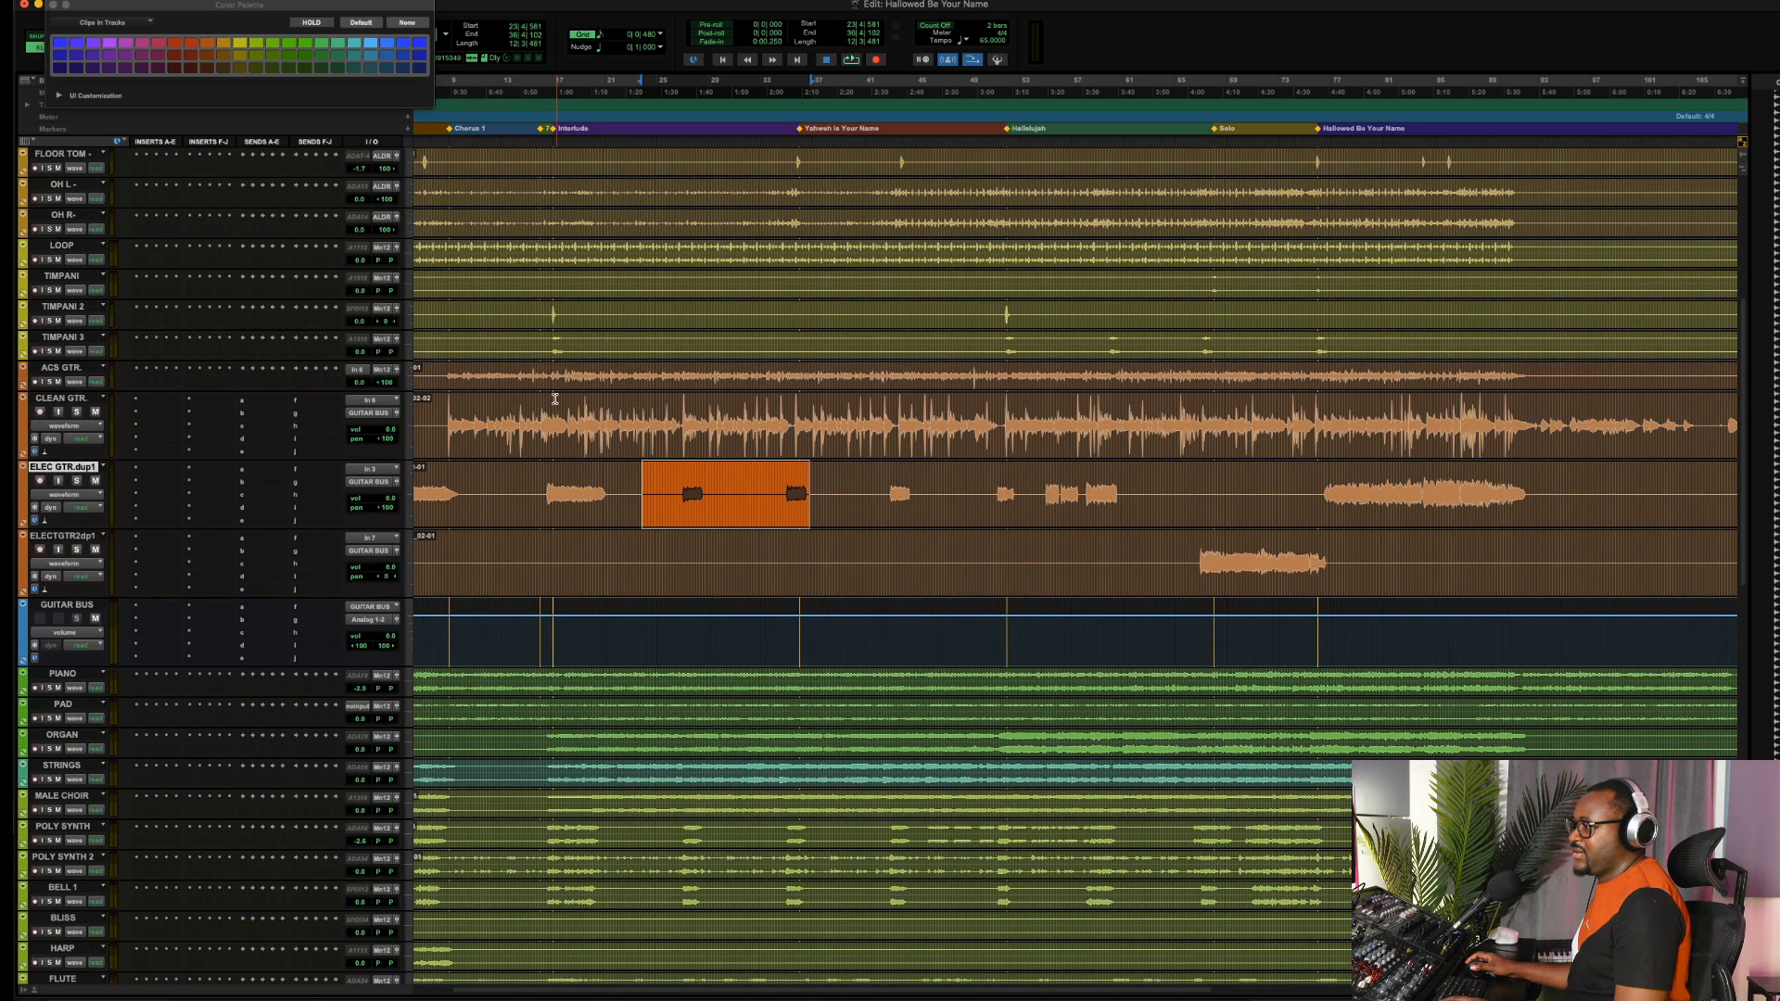
pyautogui.scroll(10, 525, 428)
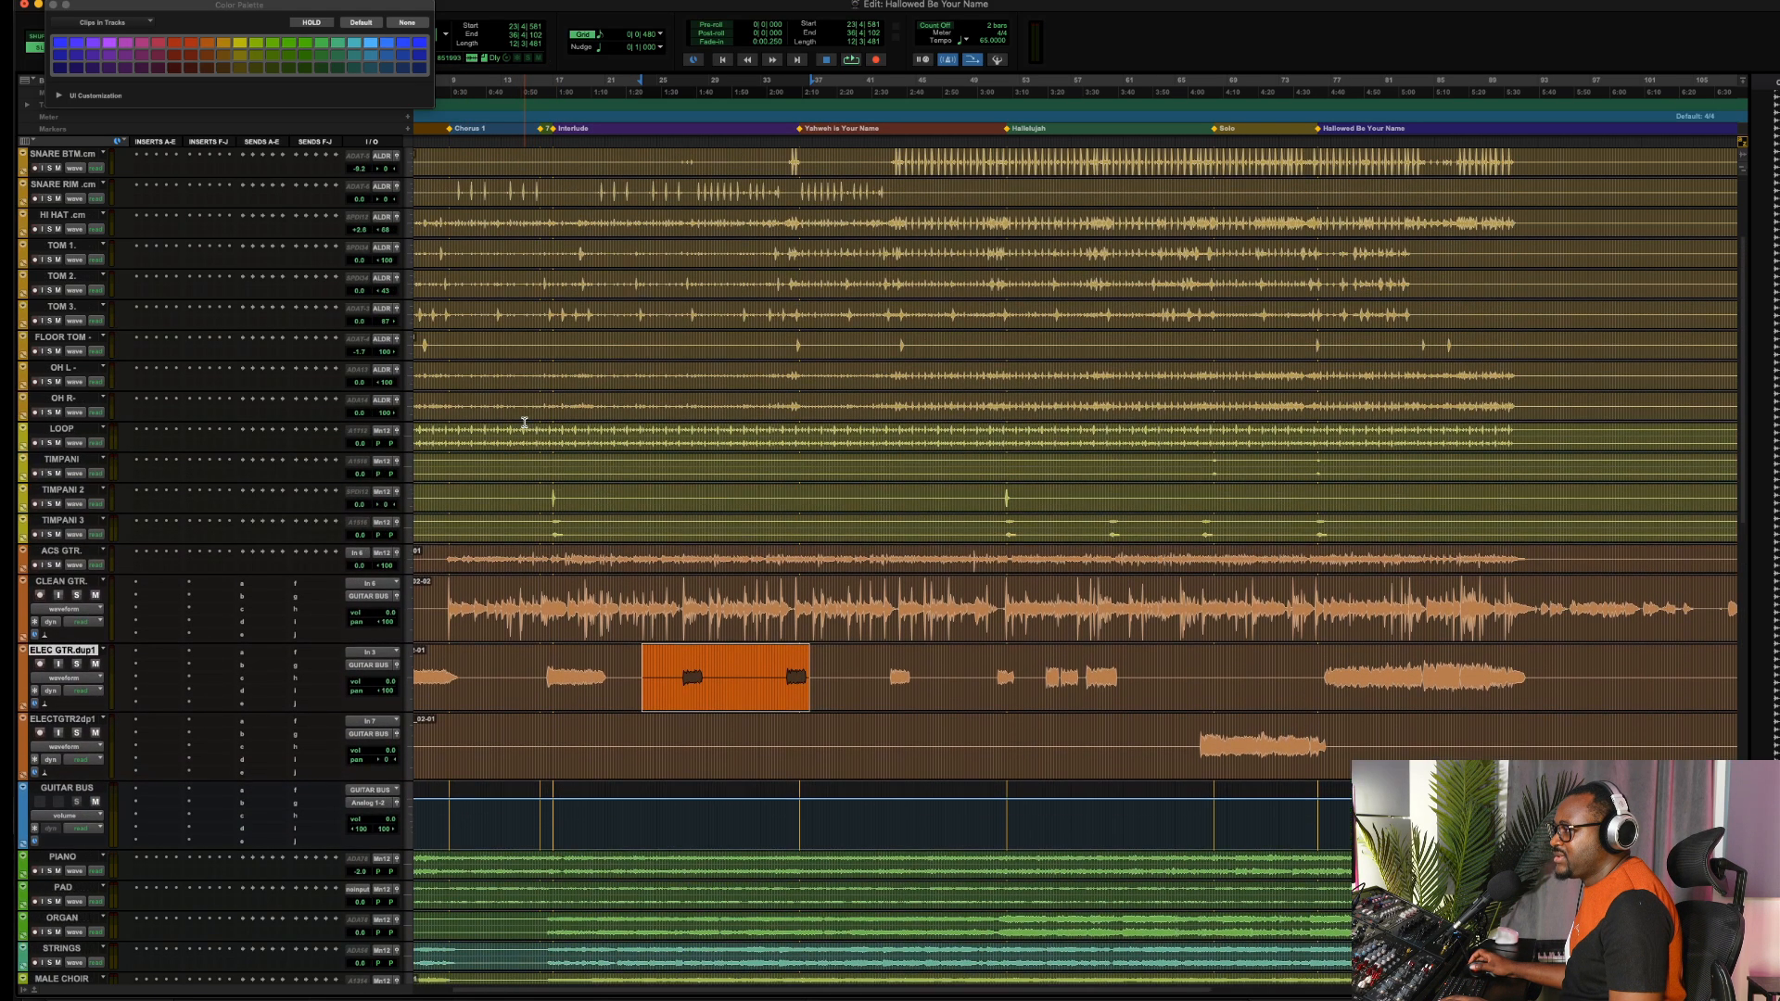
pyautogui.press('space')
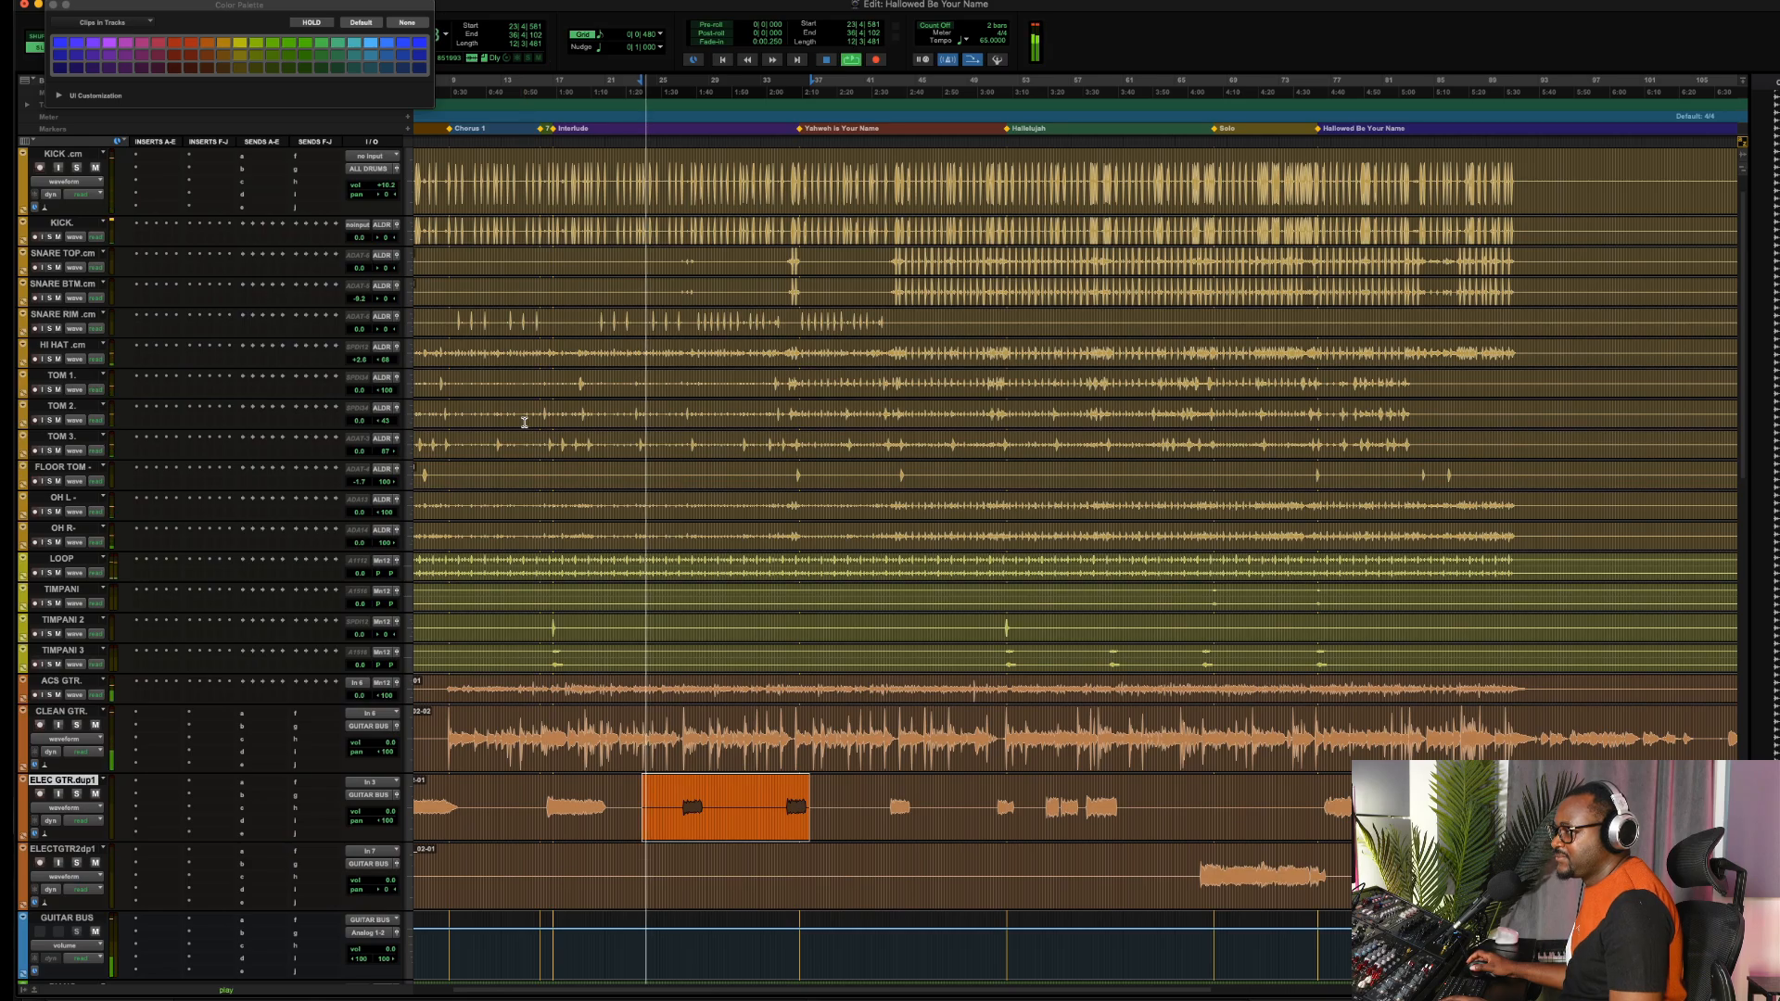
pyautogui.press('space')
# Look over the ungrouped keyboard, synth and string tracks from PIANO to Cello below the GUITAR BUS track
pyautogui.scroll(-9, 525, 422)
pyautogui.scroll(-9, 525, 422)
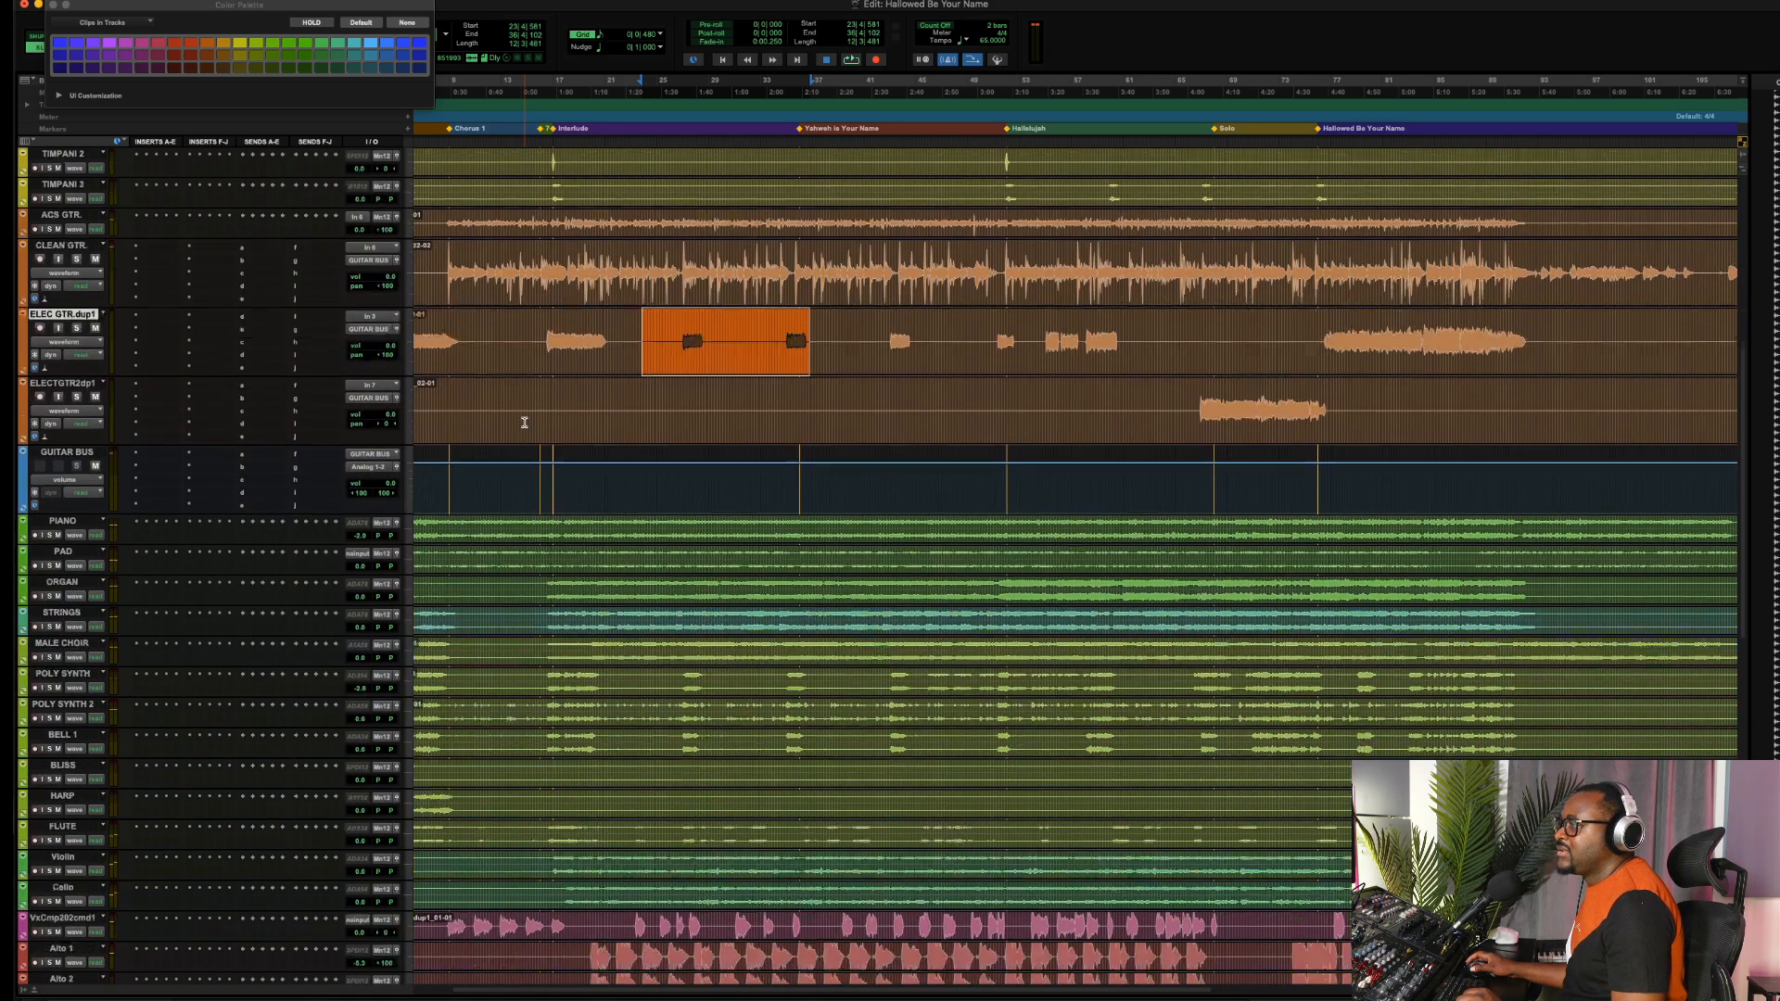
pyautogui.click(81, 431)
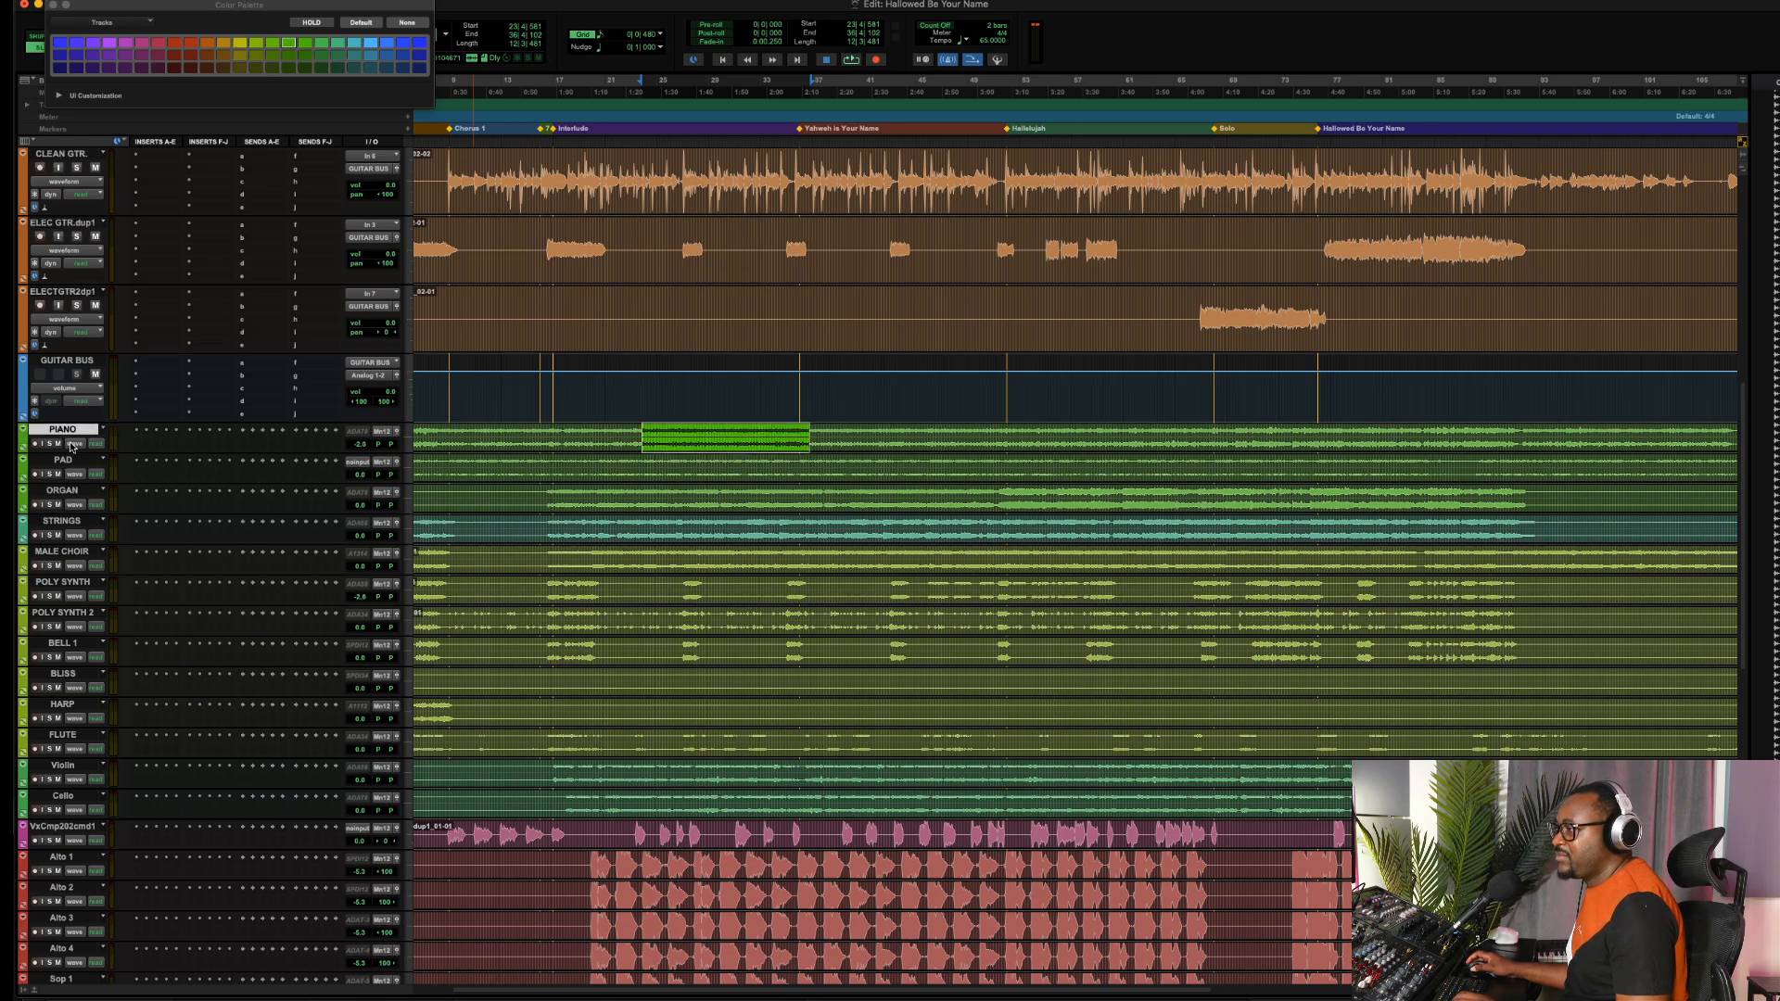
pyautogui.scroll(9, 73, 438)
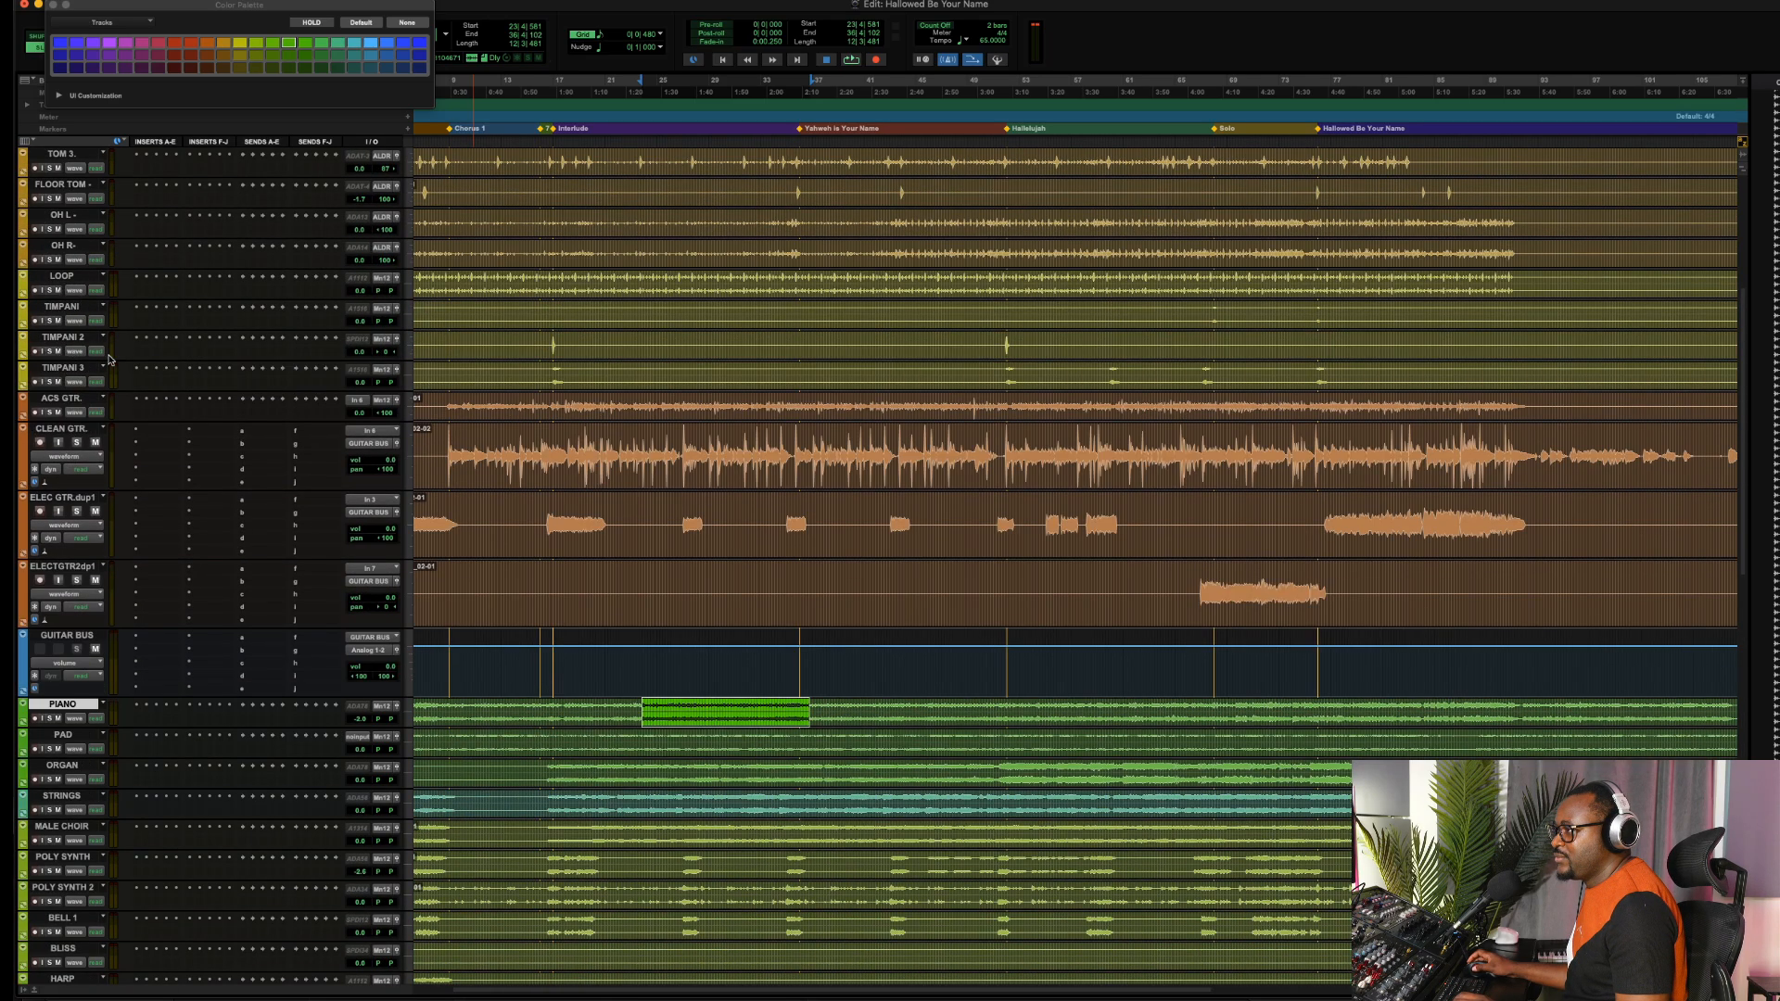
pyautogui.scroll(-12, 108, 360)
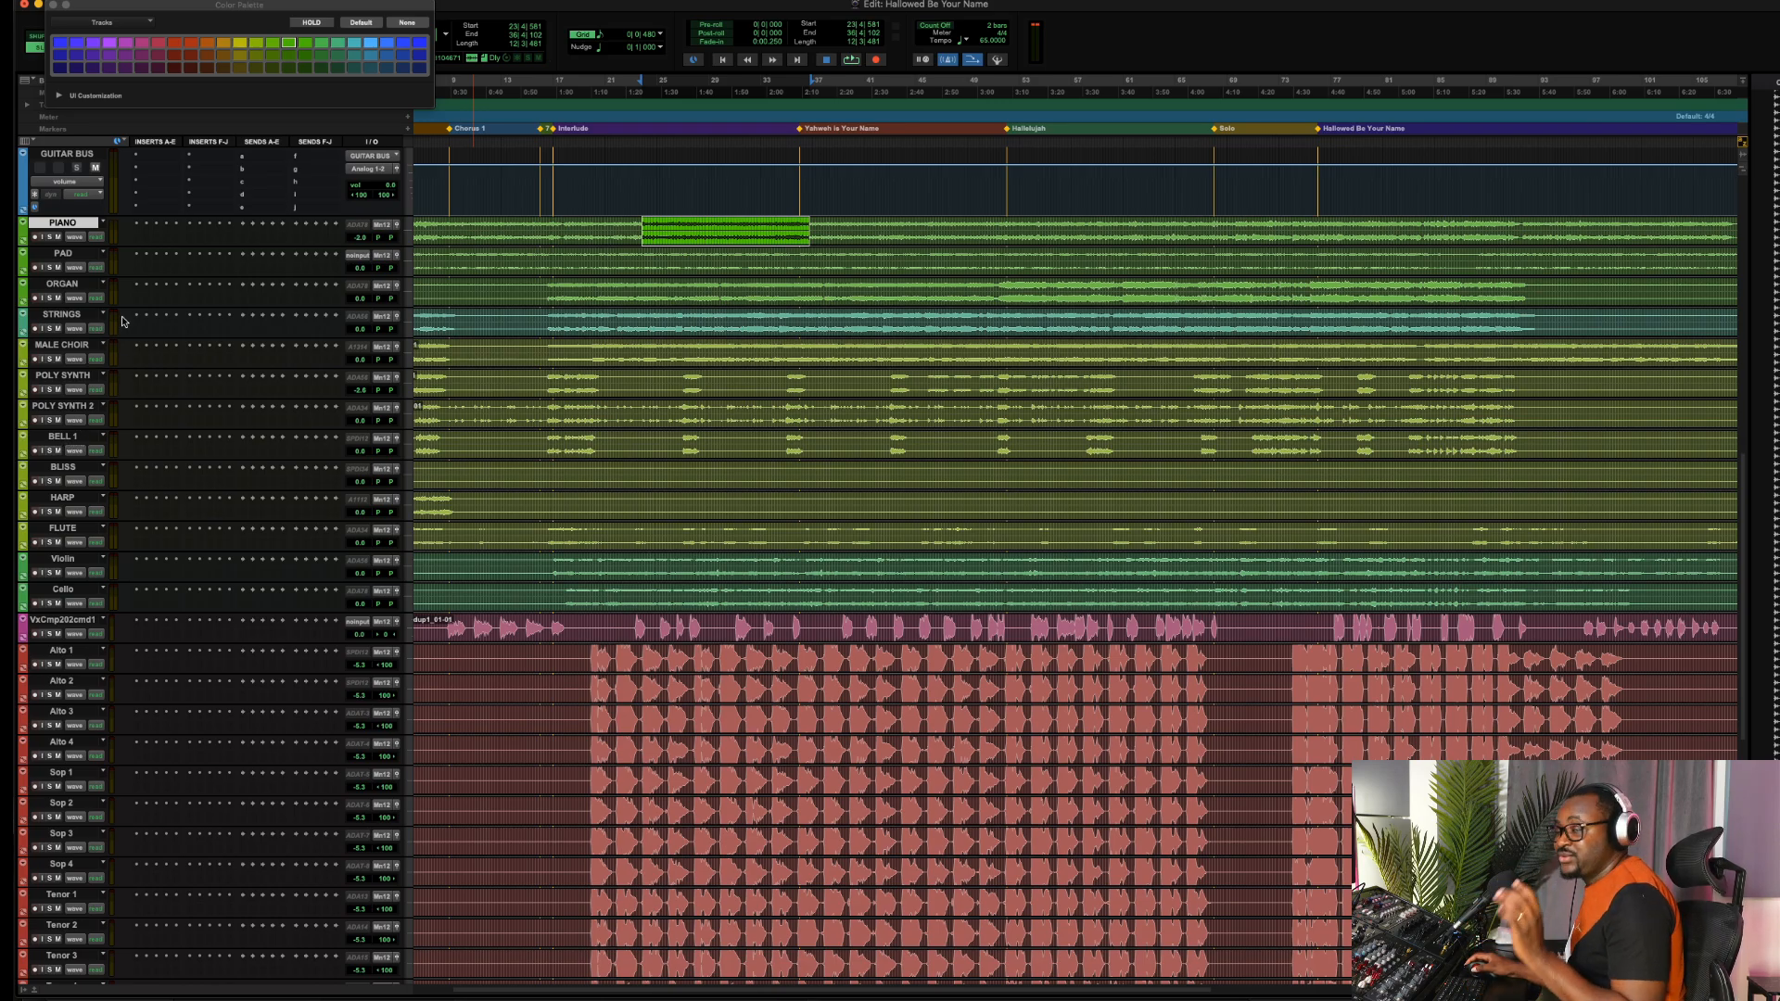
pyautogui.scroll(4, 131, 315)
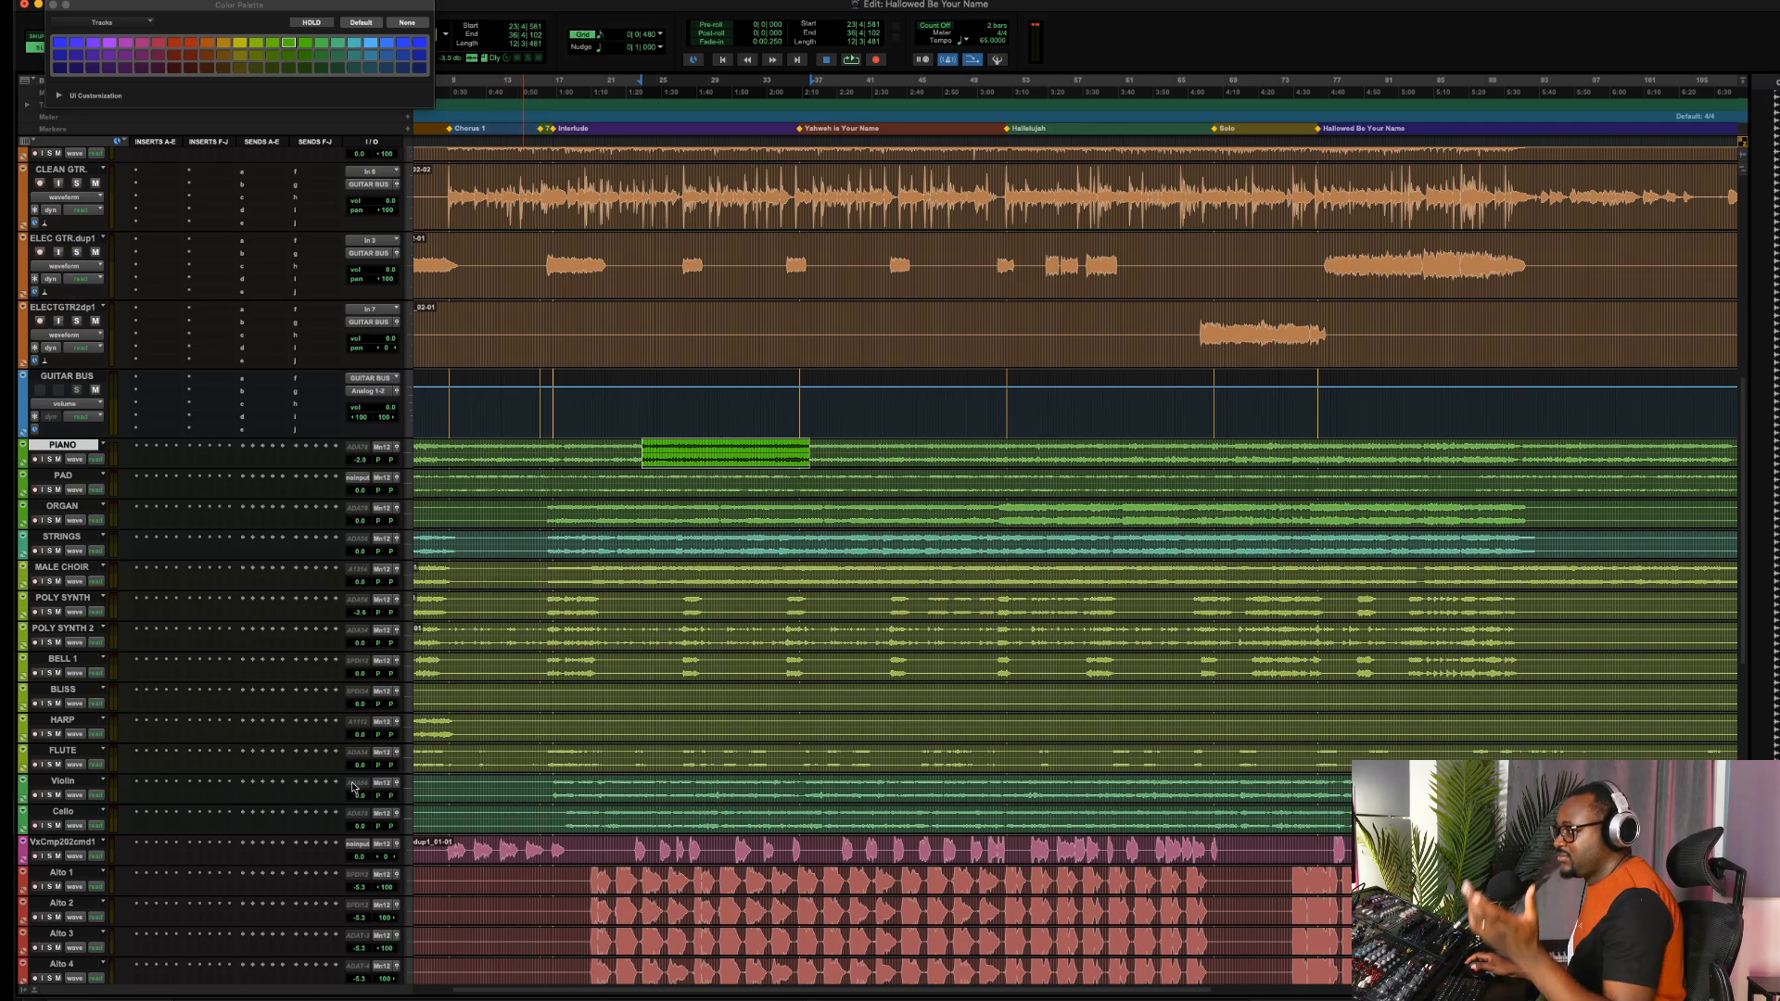
pyautogui.scroll(-1, 533, 714)
pyautogui.scroll(-1, 534, 714)
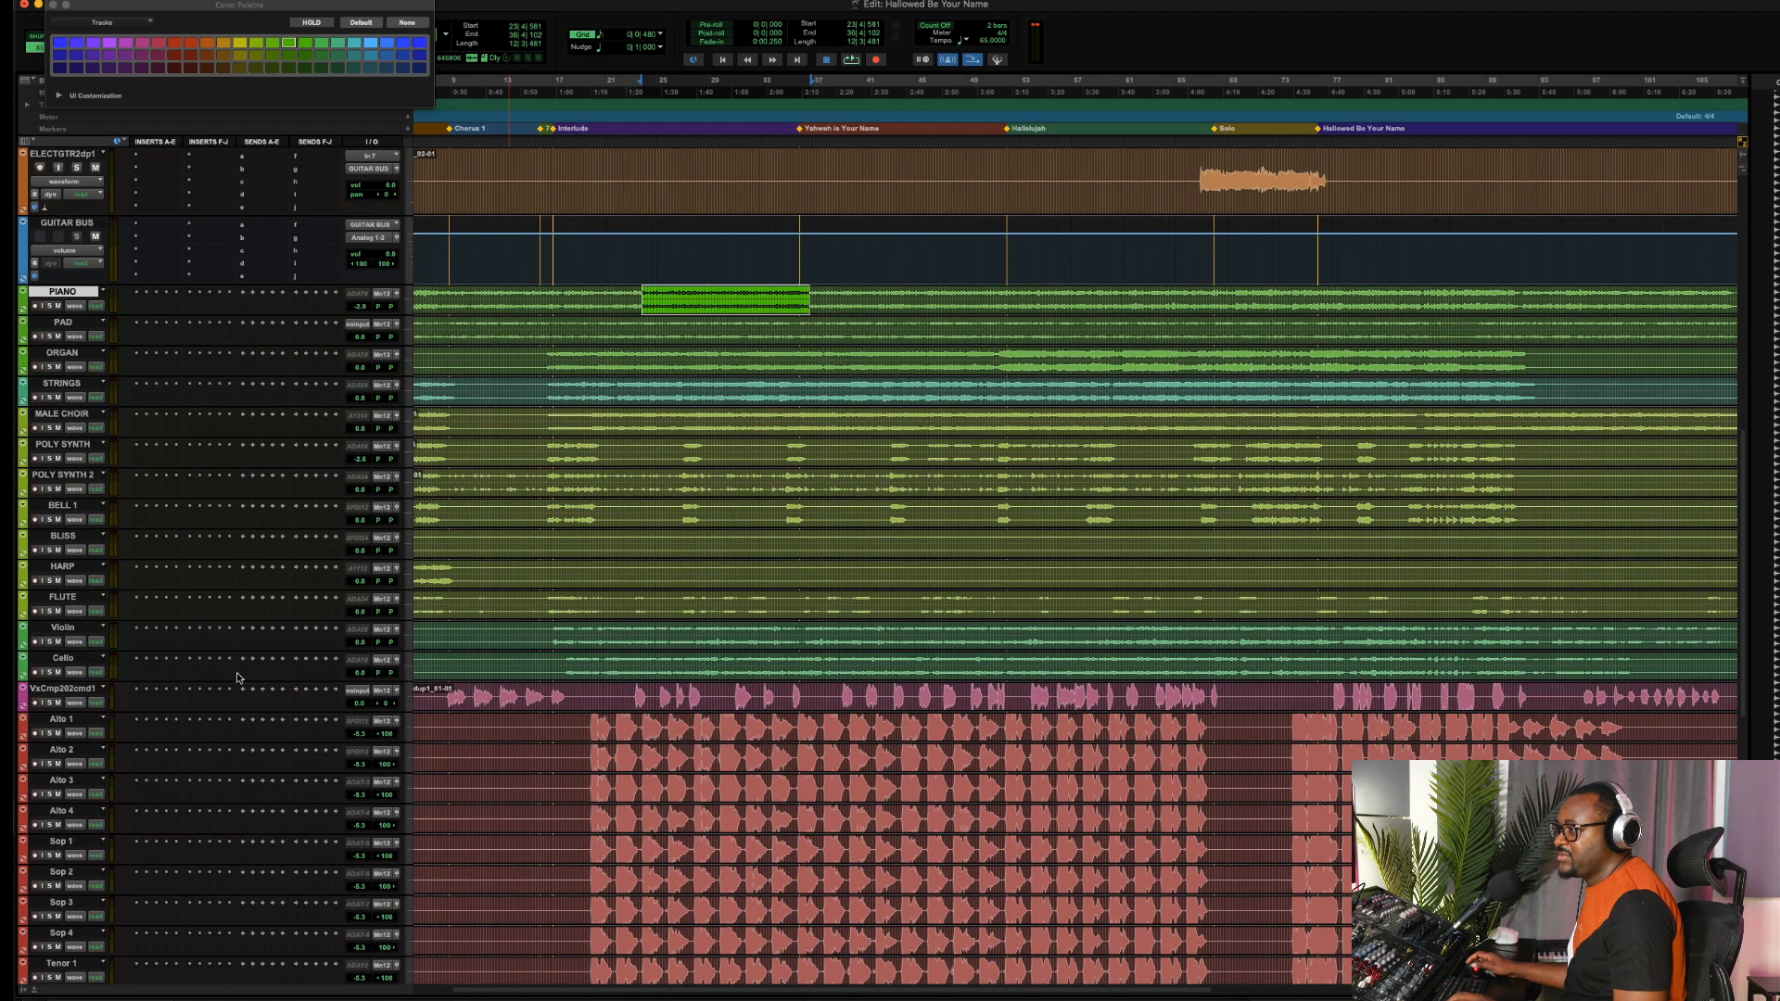
# Solo and play the FLUTE, Violin and Cello tracks together, adding STRINGS to the solo during playback
pyautogui.click(65, 658)
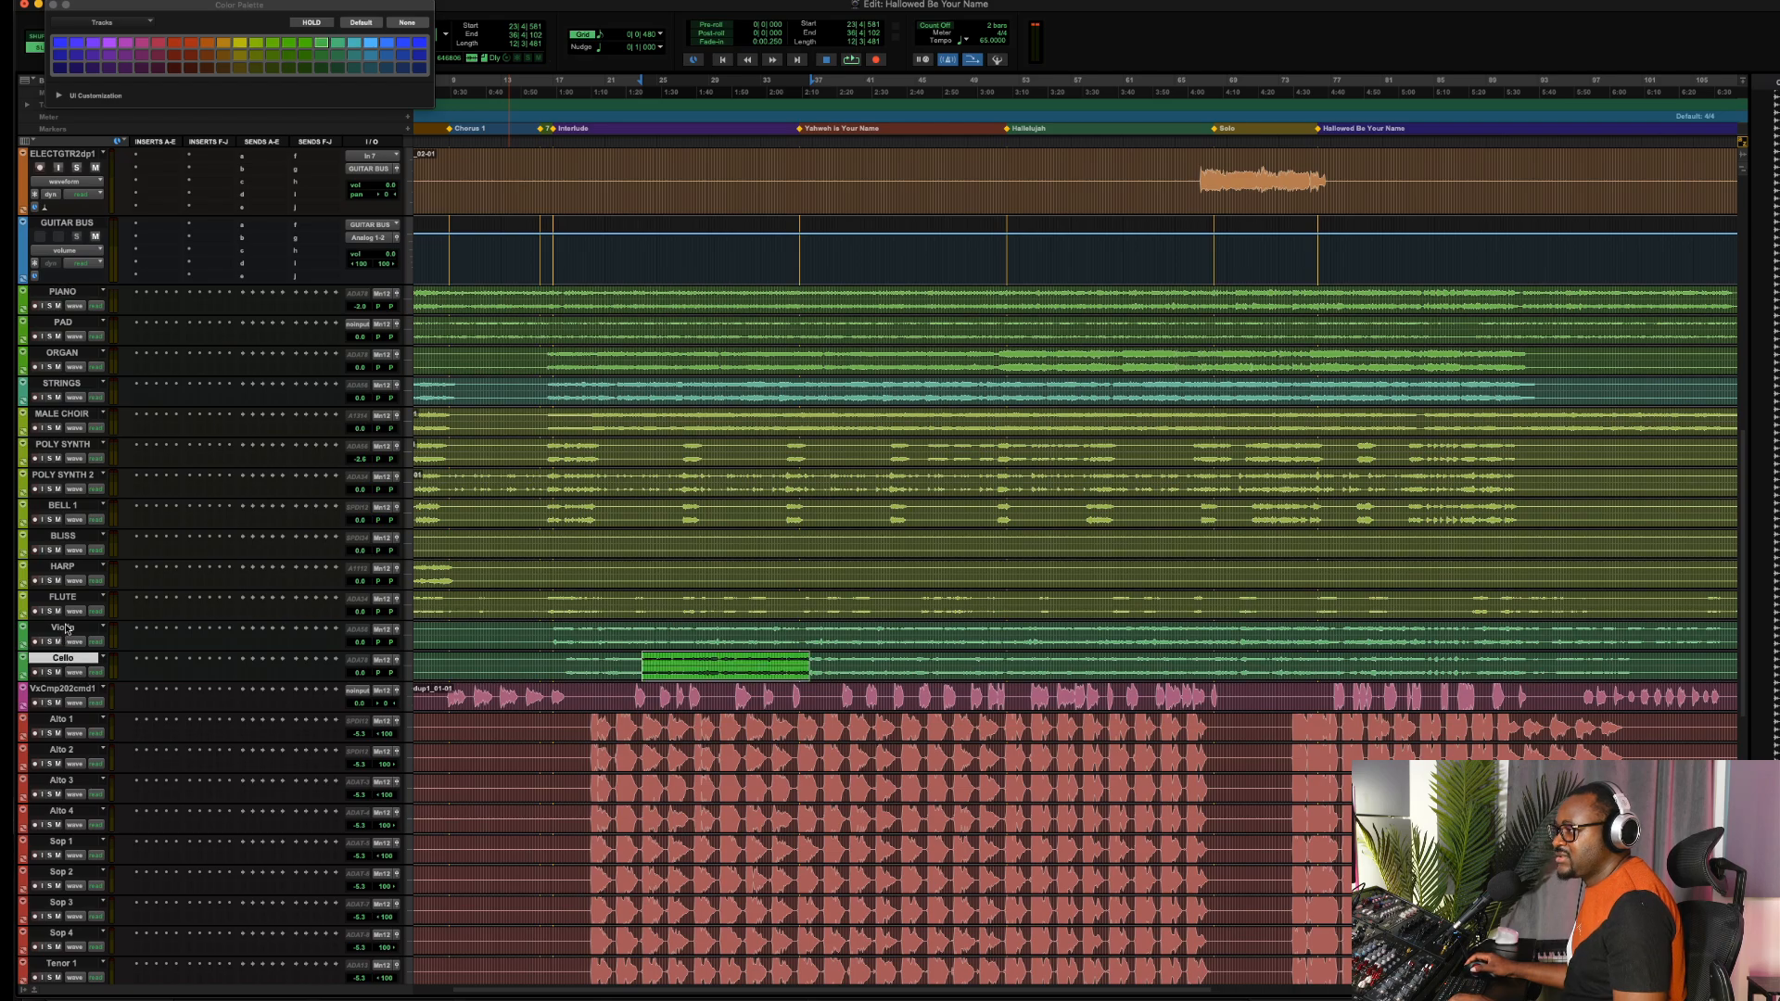
pyautogui.keyDown('shift'); pyautogui.click(65, 628); pyautogui.keyUp('shift')
pyautogui.keyDown('shift'); pyautogui.click(65, 597); pyautogui.keyUp('shift')
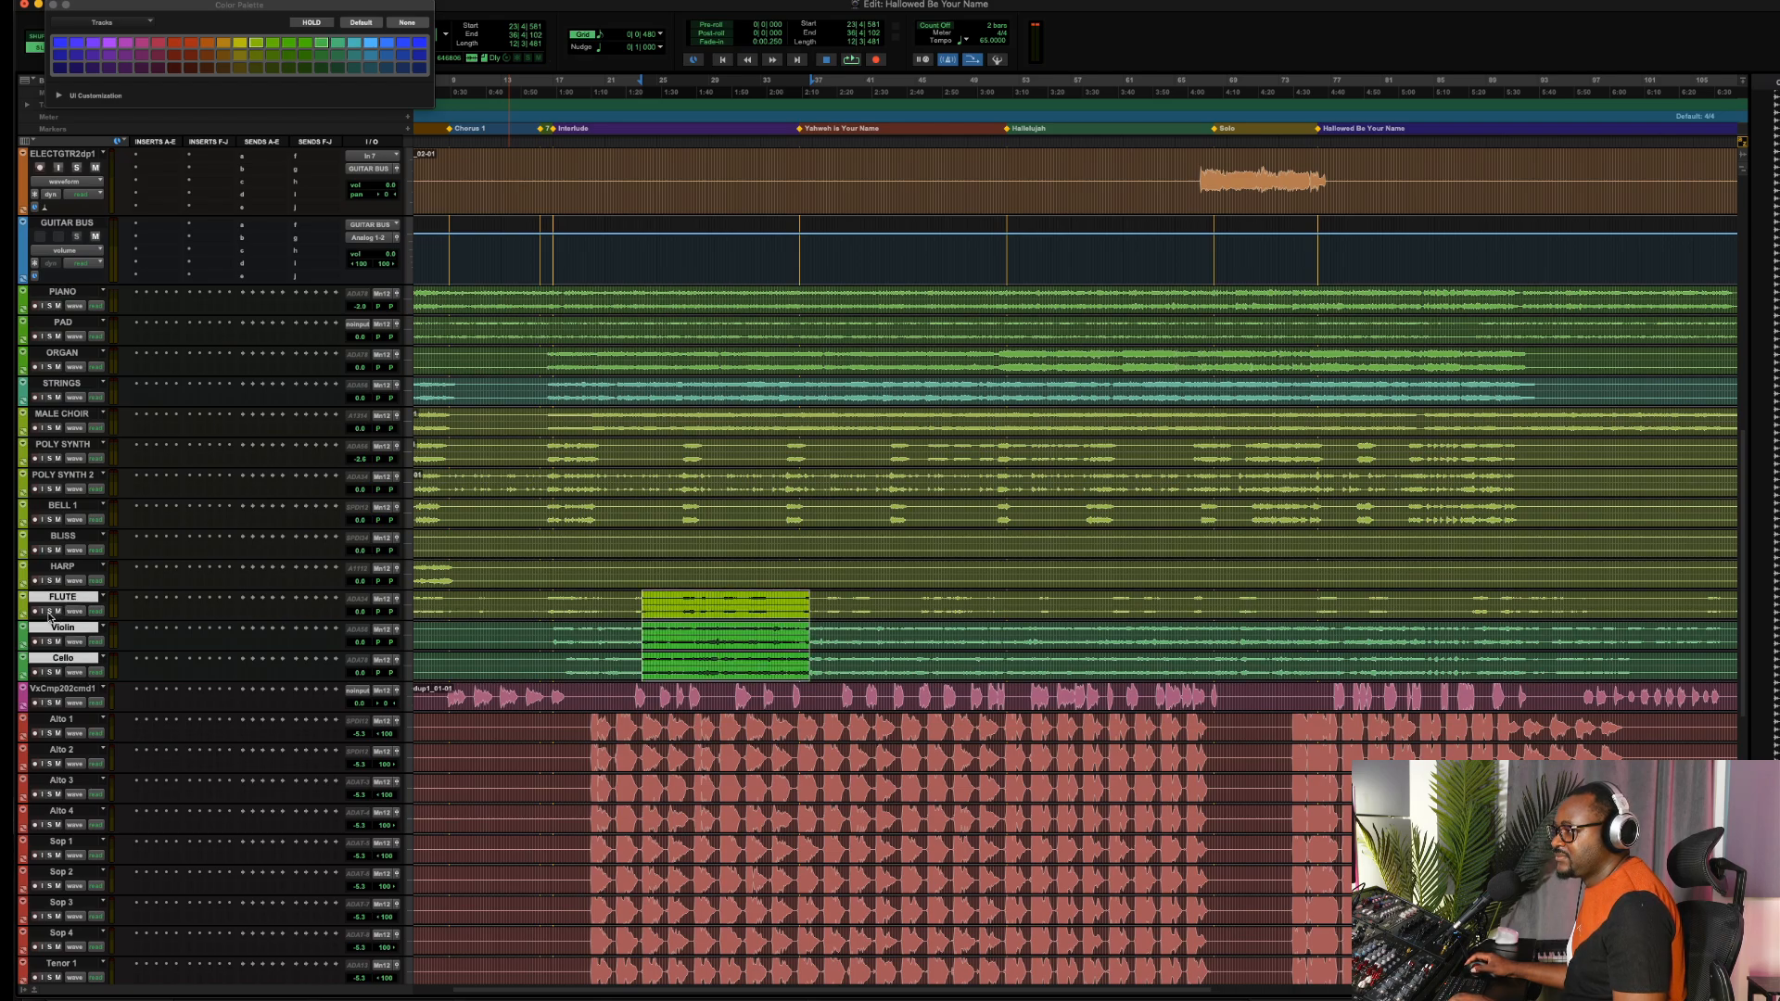
pyautogui.click(49, 611)
pyautogui.press('space')
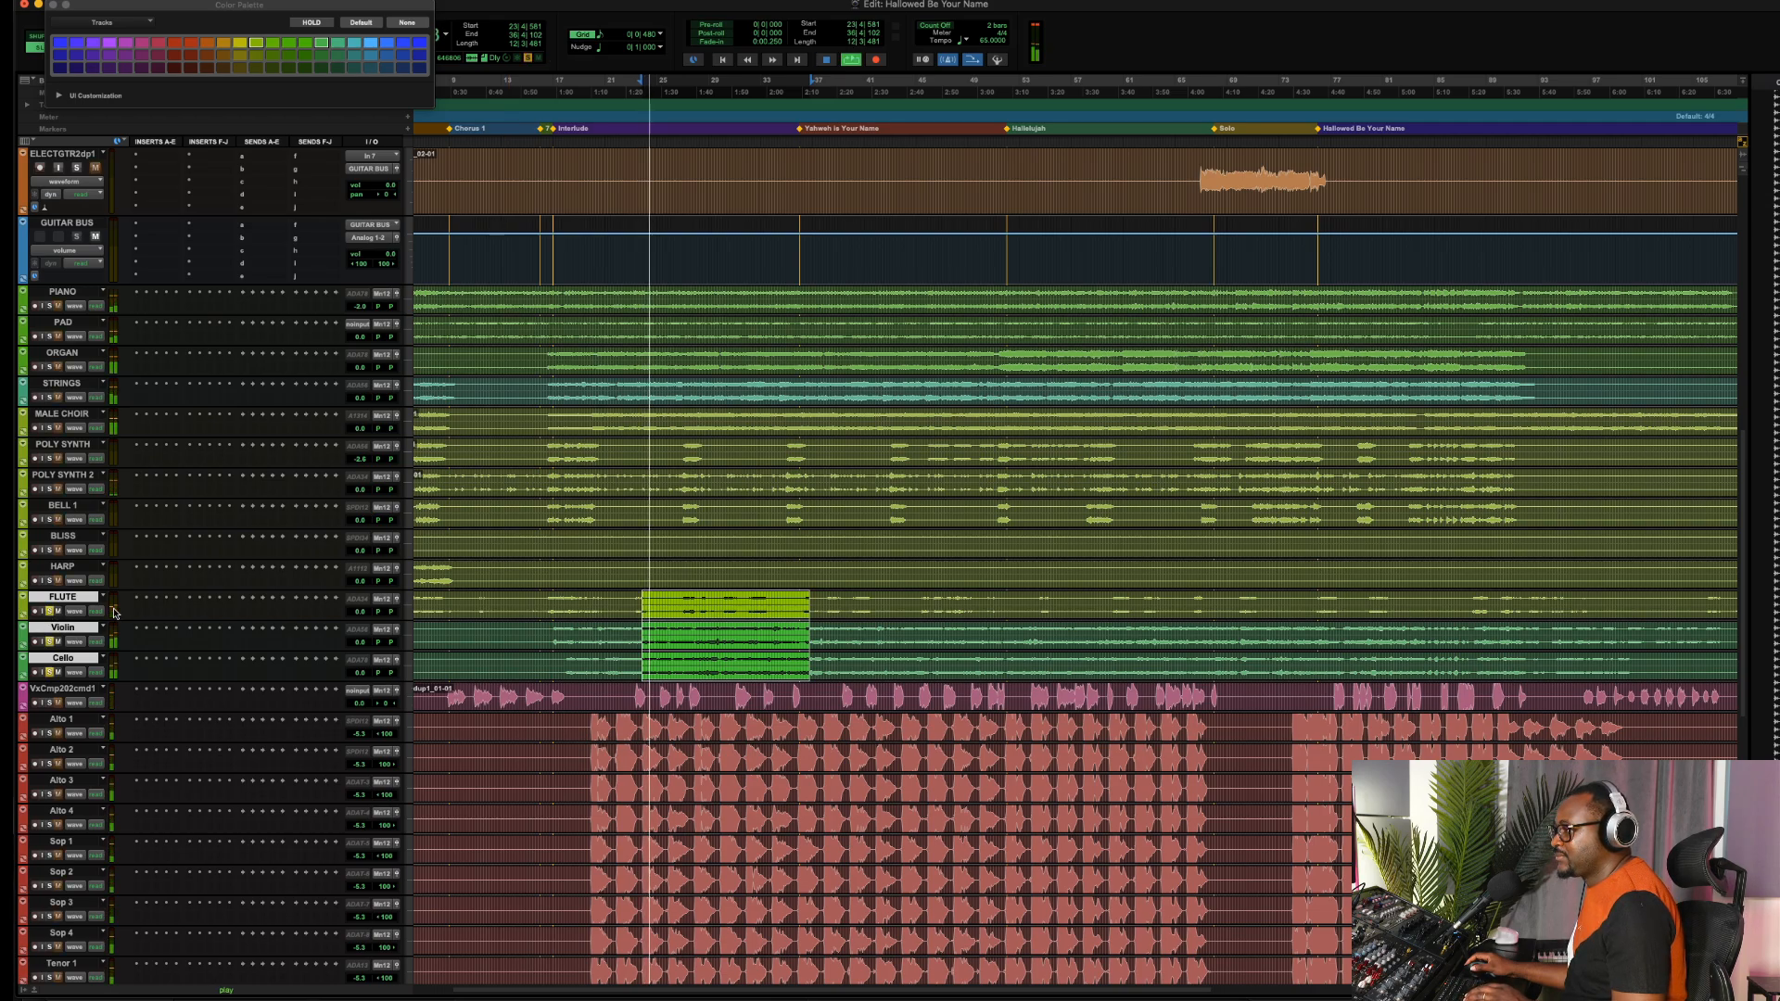
pyautogui.click(51, 397)
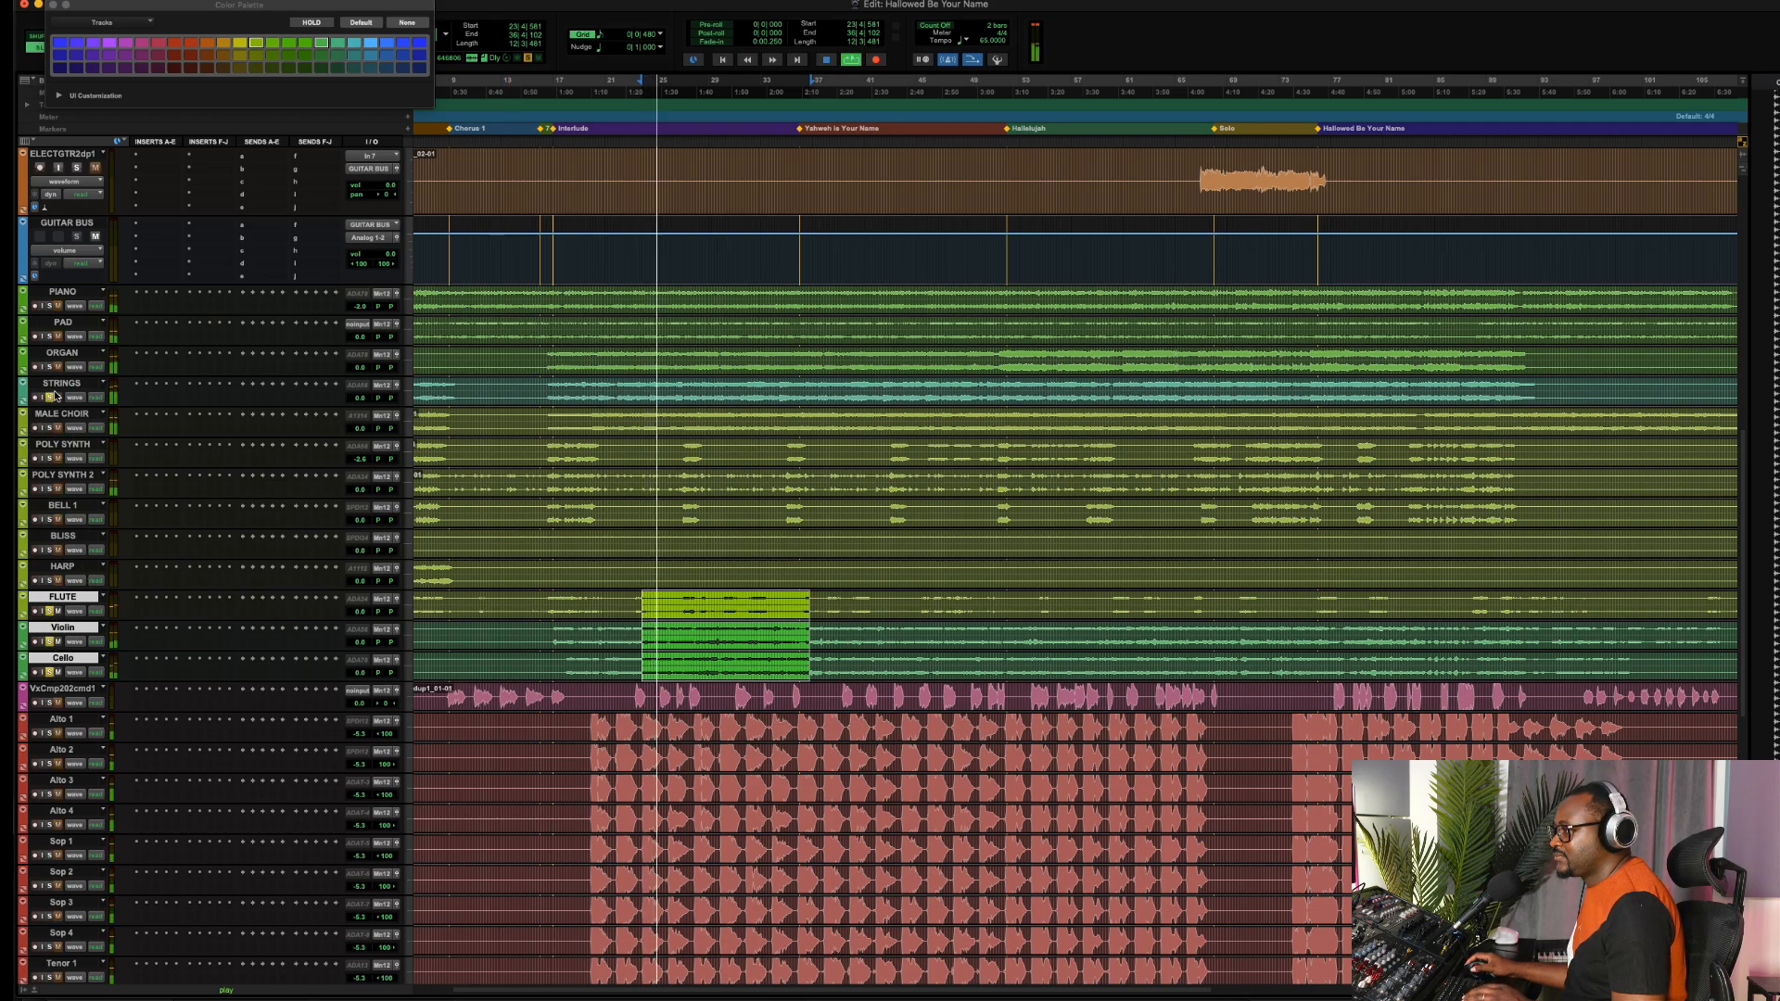
# Move the STRINGS track between FLUTE and Violin, and select the four tracks from FLUTE to Cello
pyautogui.moveTo(61, 383); pyautogui.dragTo(49, 610)
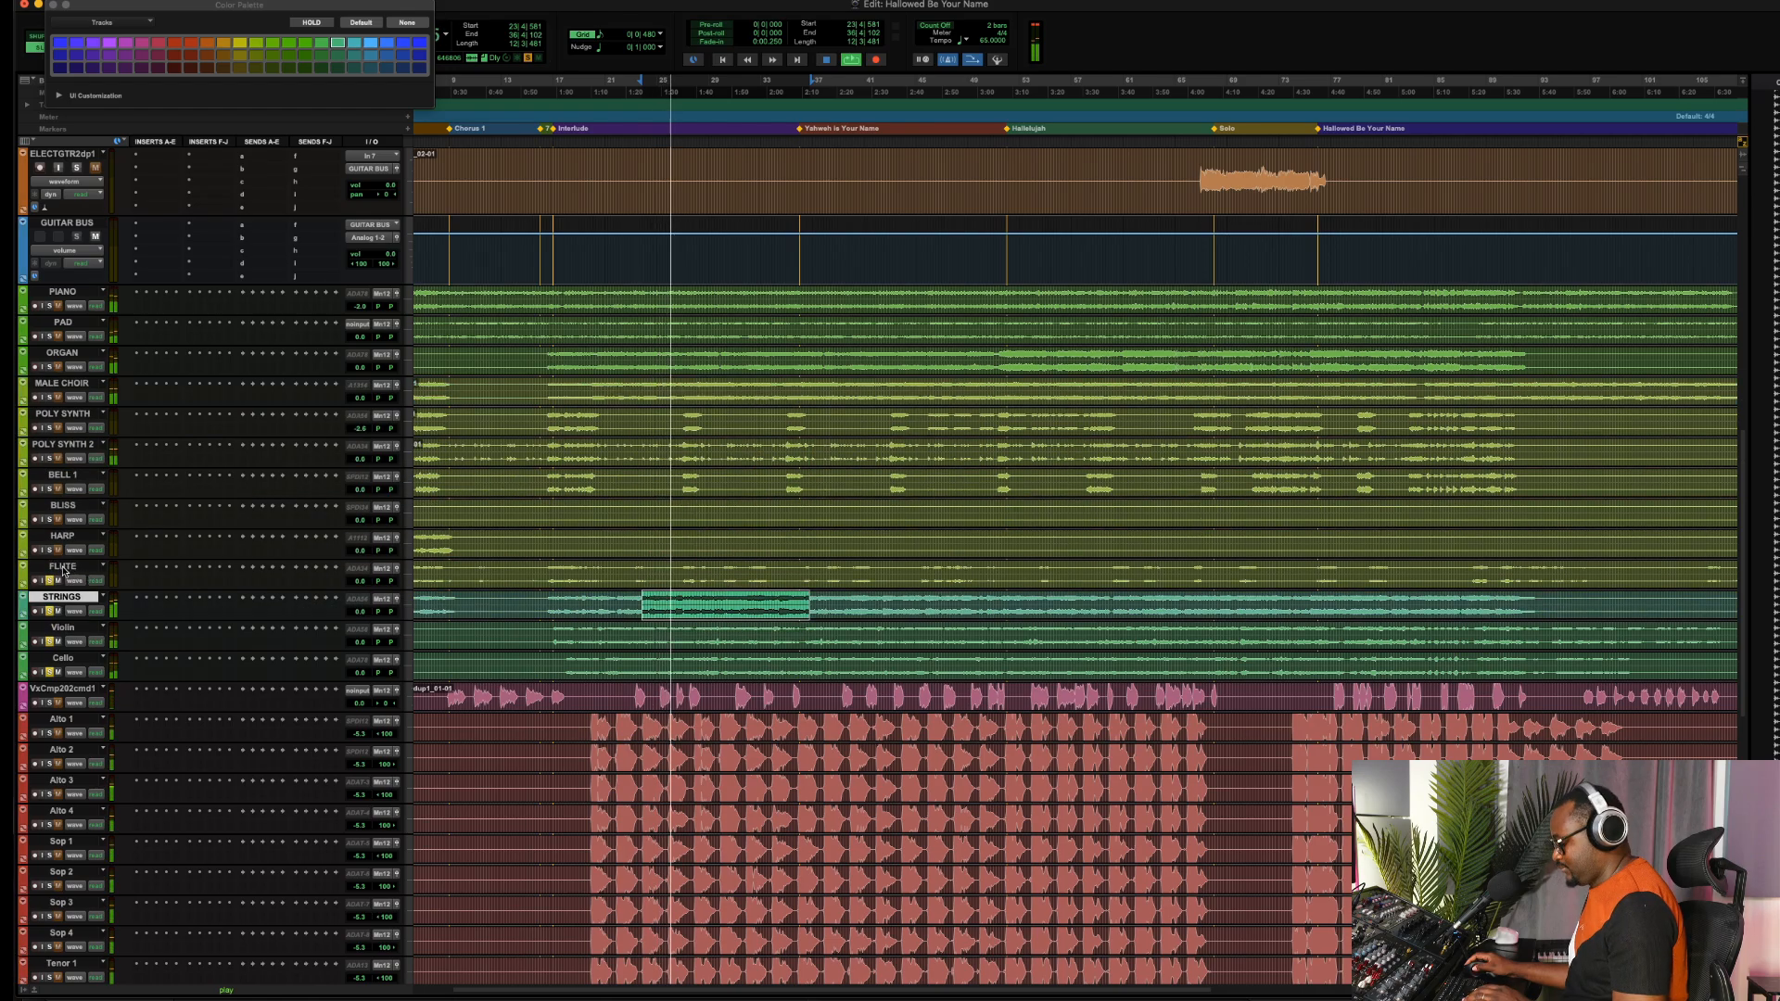
pyautogui.click(63, 568)
pyautogui.keyDown('shift'); pyautogui.click(61, 657); pyautogui.keyUp('shift')
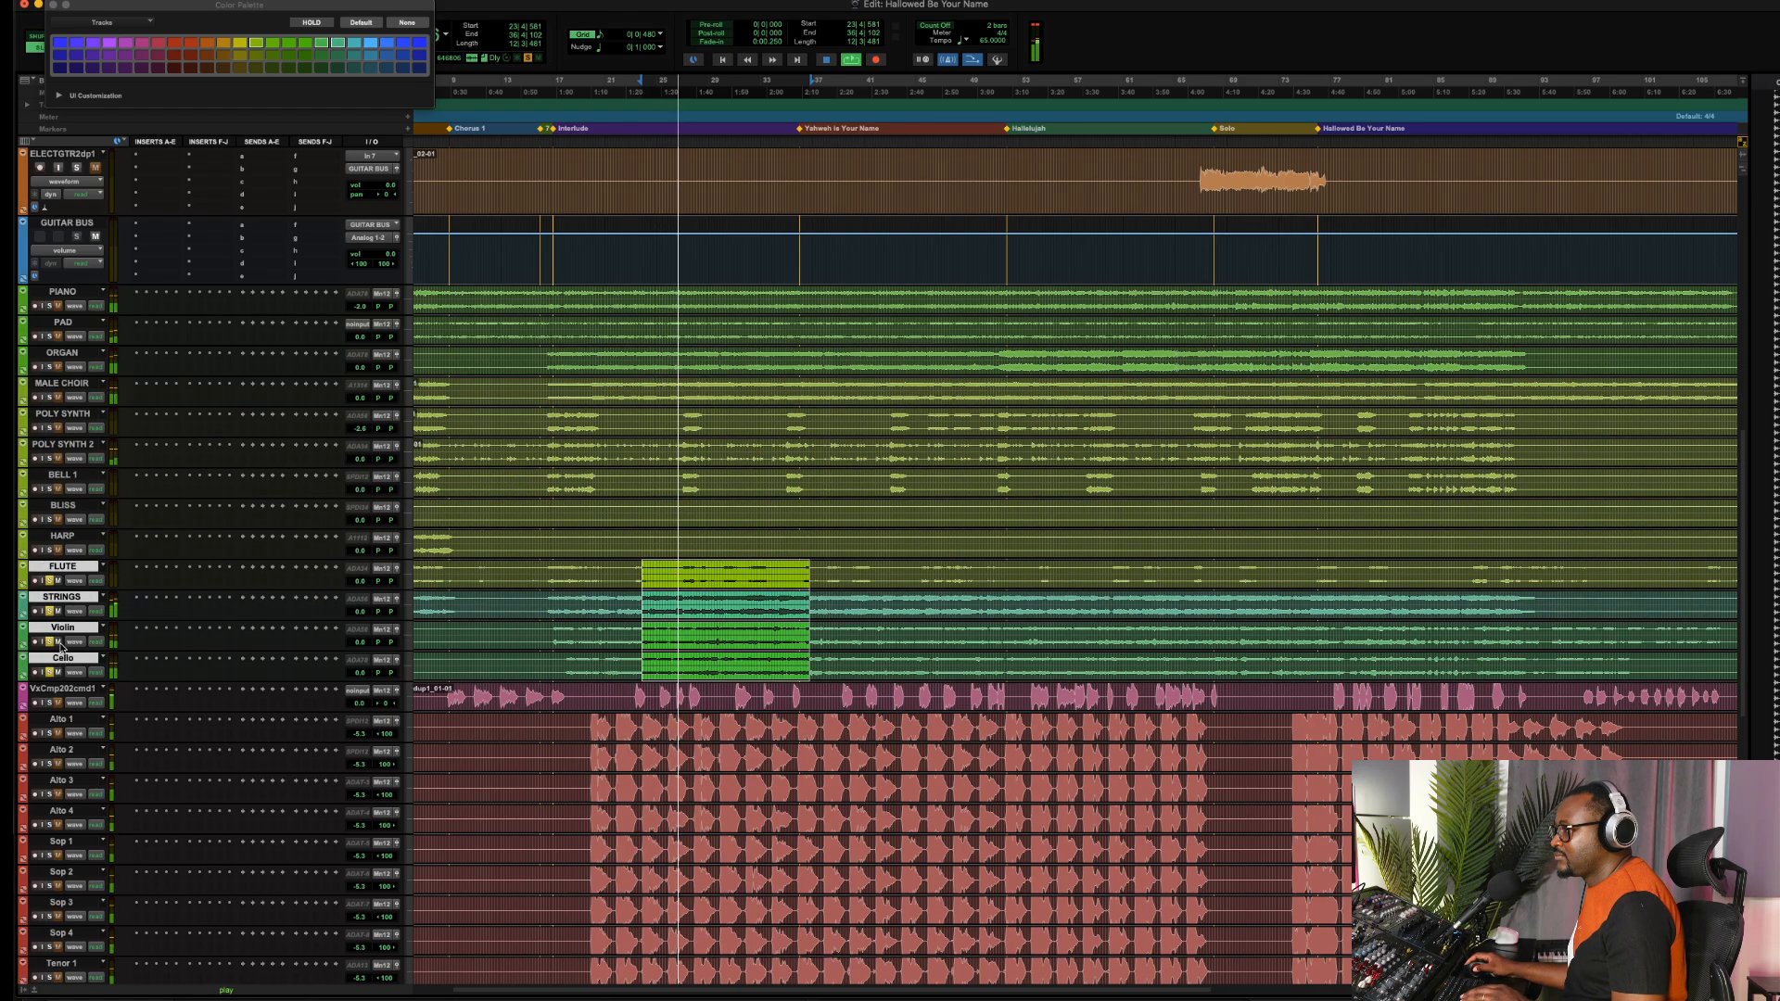
pyautogui.press('space')
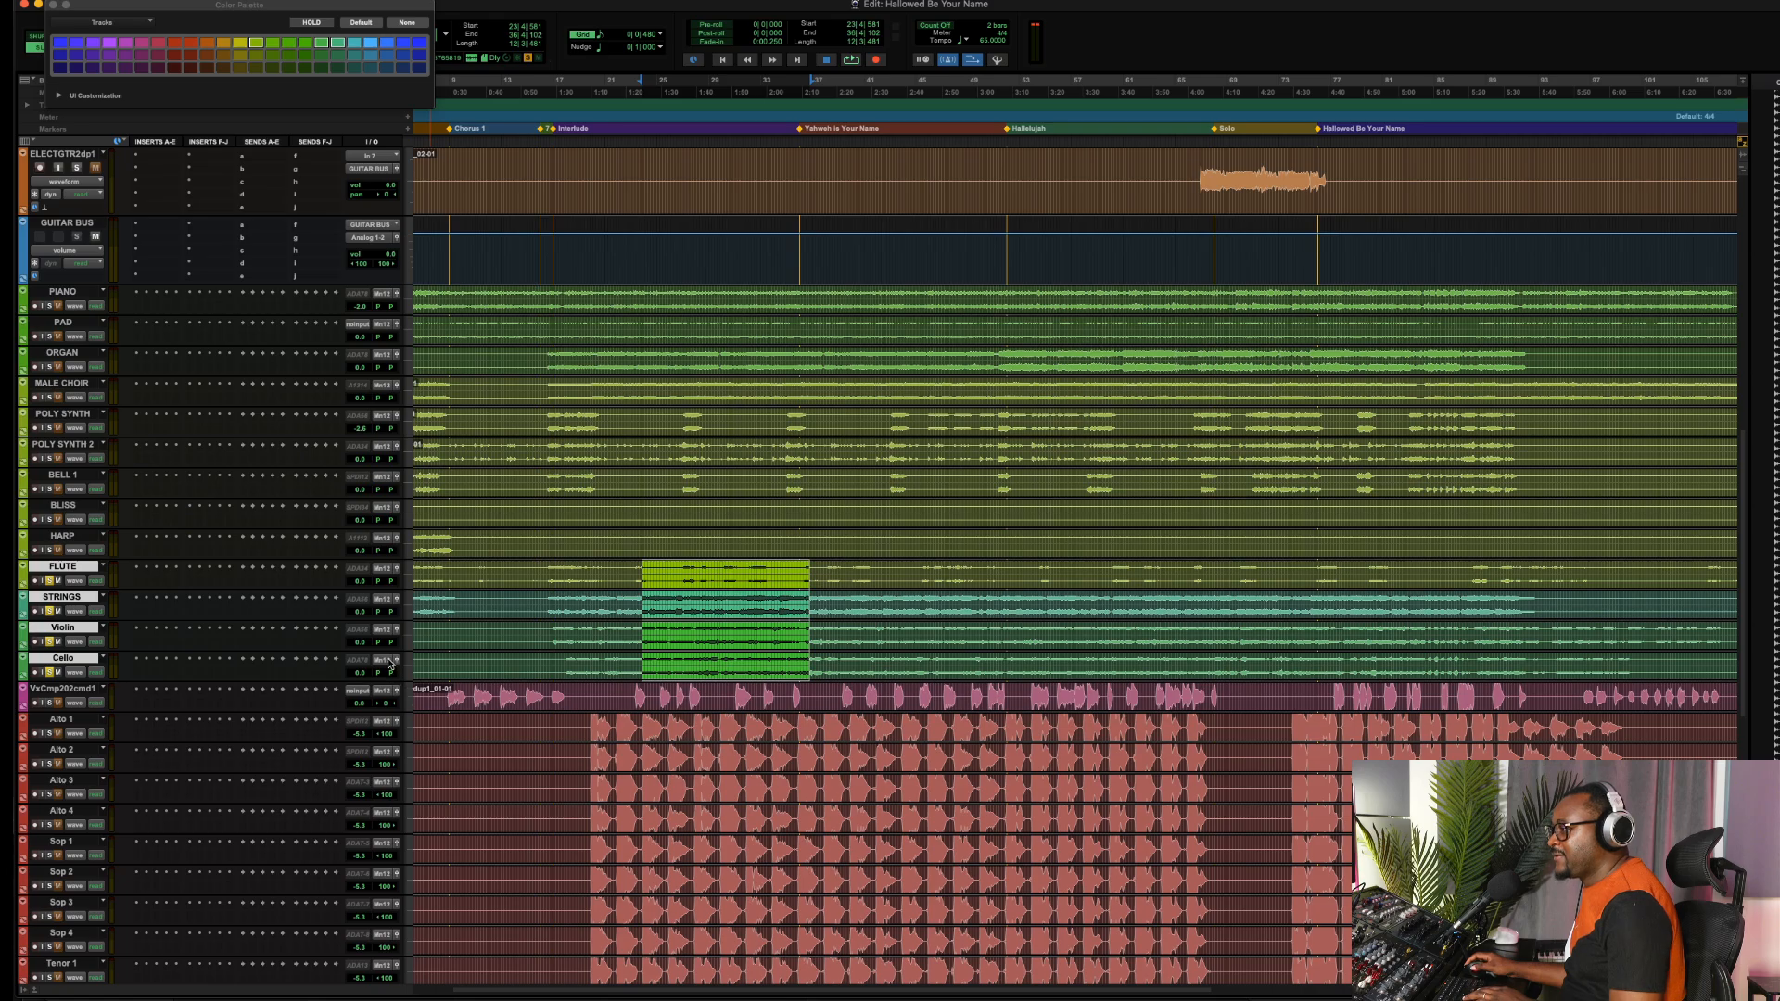
# Enlarge the height of the four selected string tracks and route them to a new stereo aux input track named All STRINGS
pyautogui.click(408, 611)
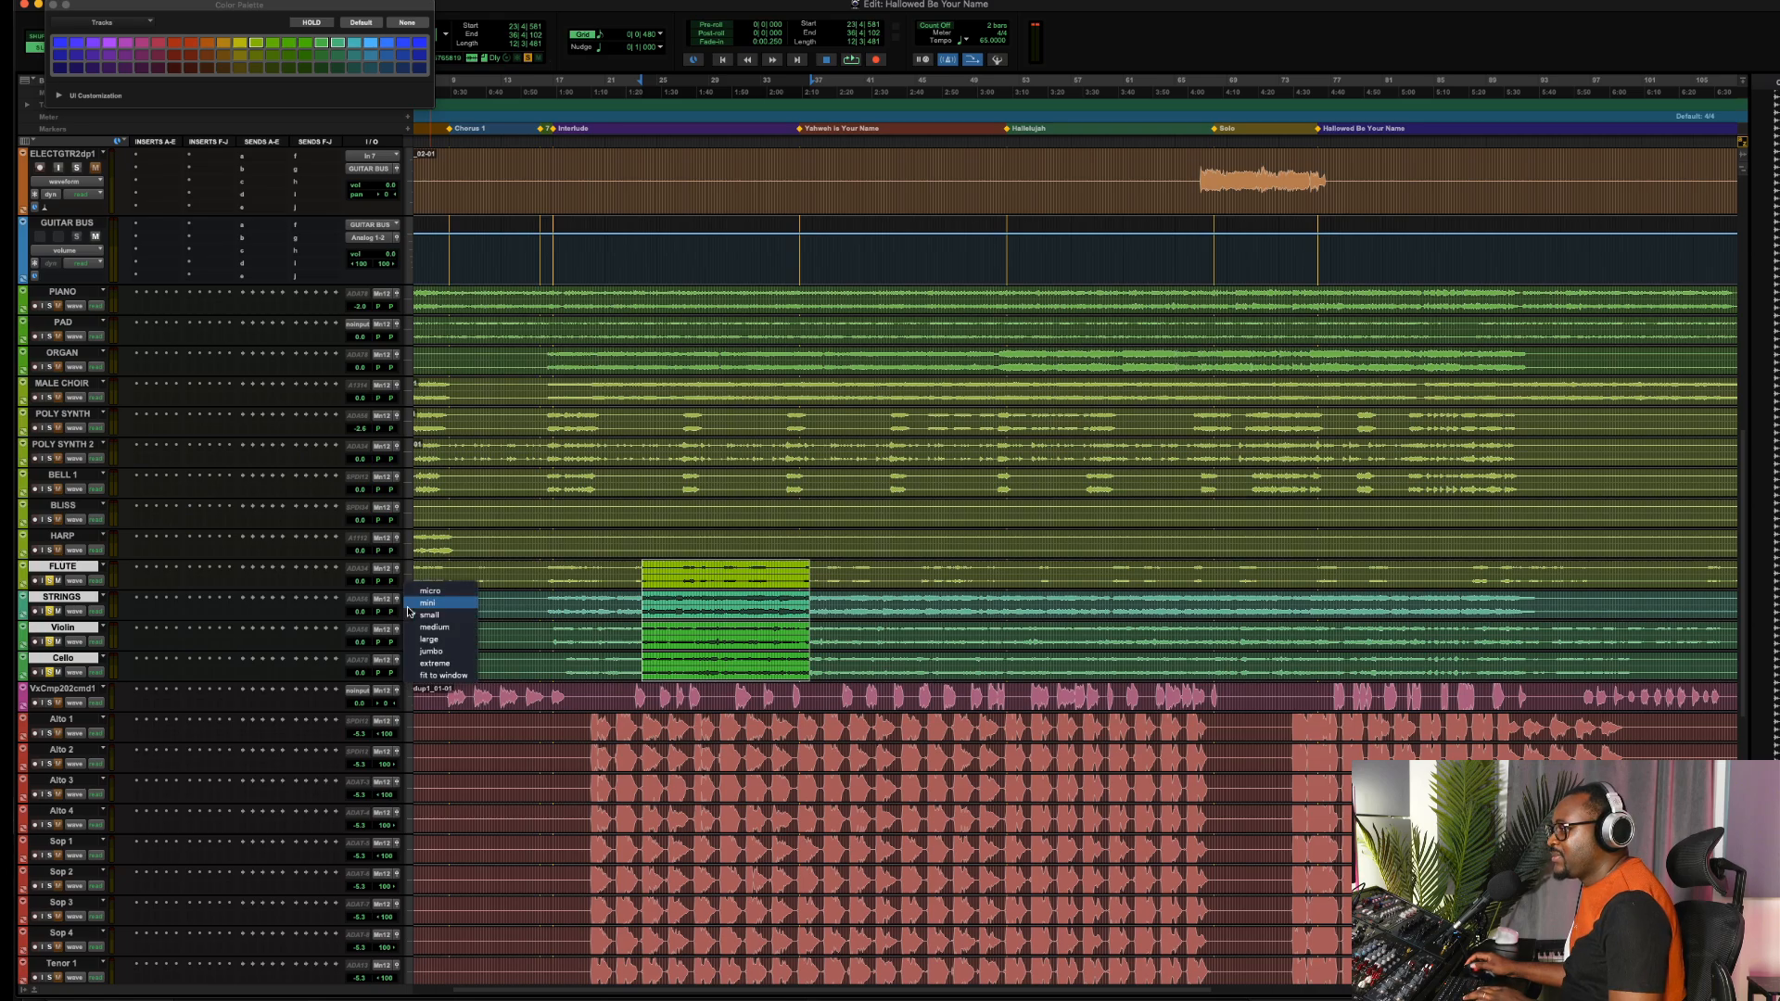
pyautogui.click(434, 634)
pyautogui.scroll(-3, 574, 604)
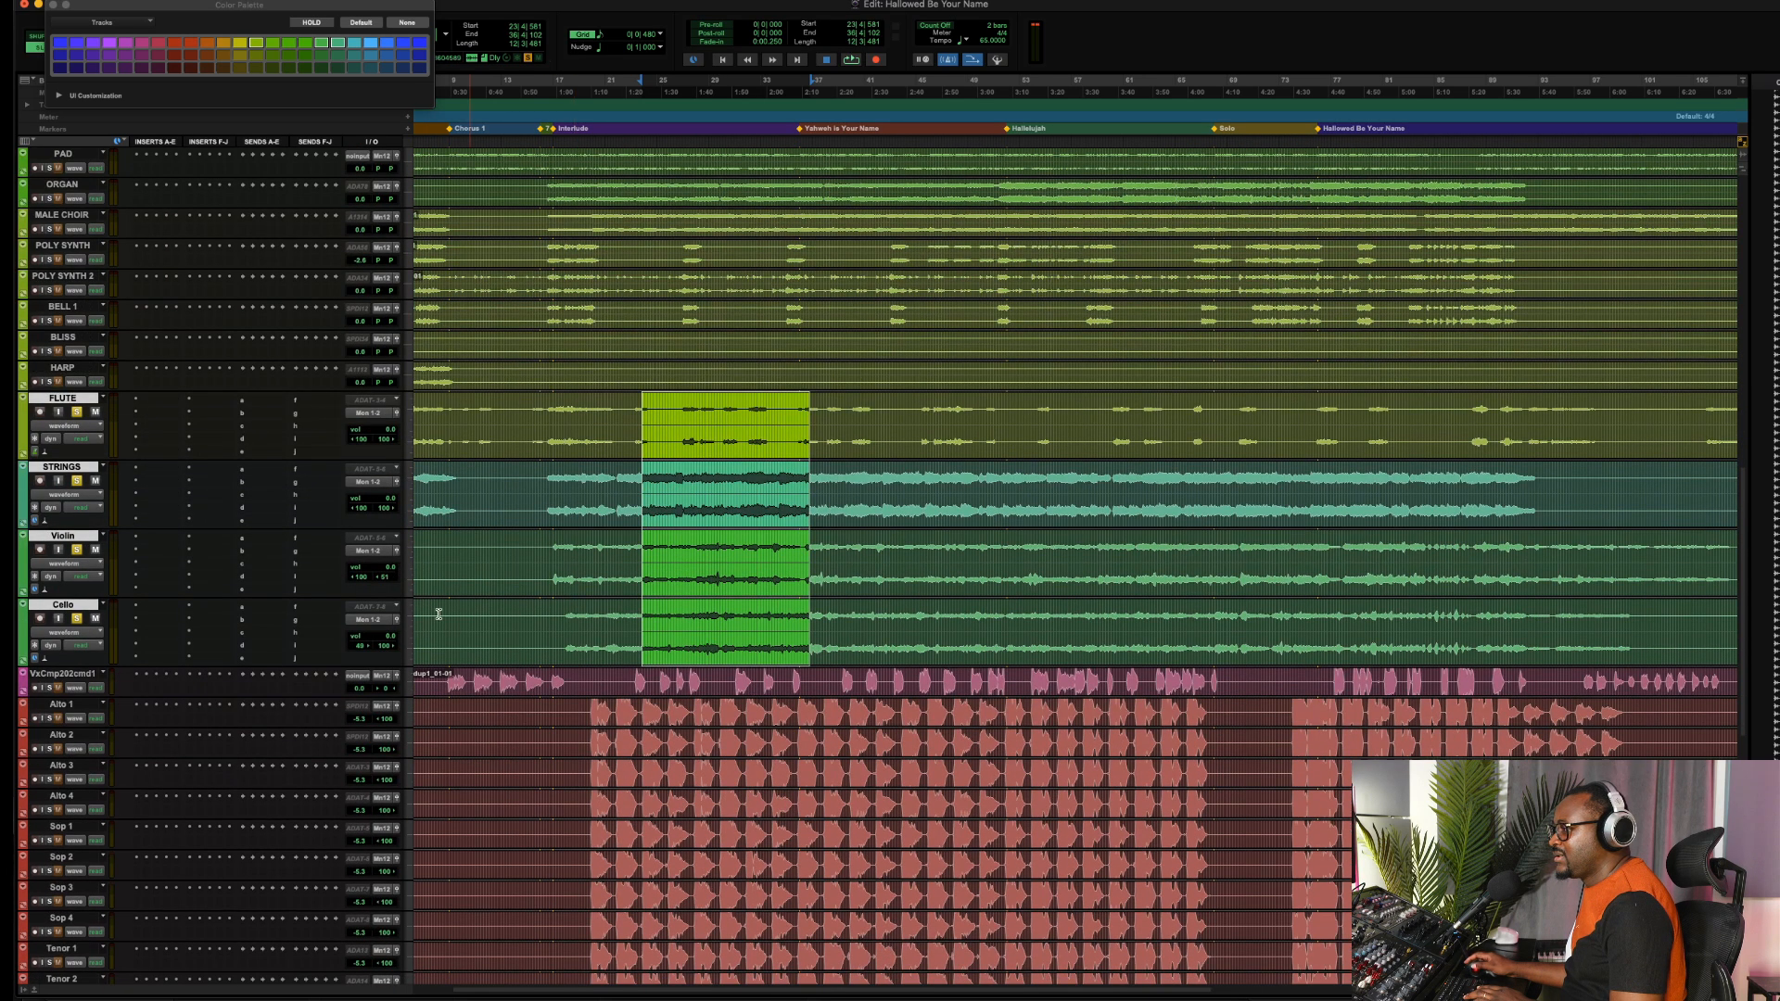
pyautogui.click(364, 620)
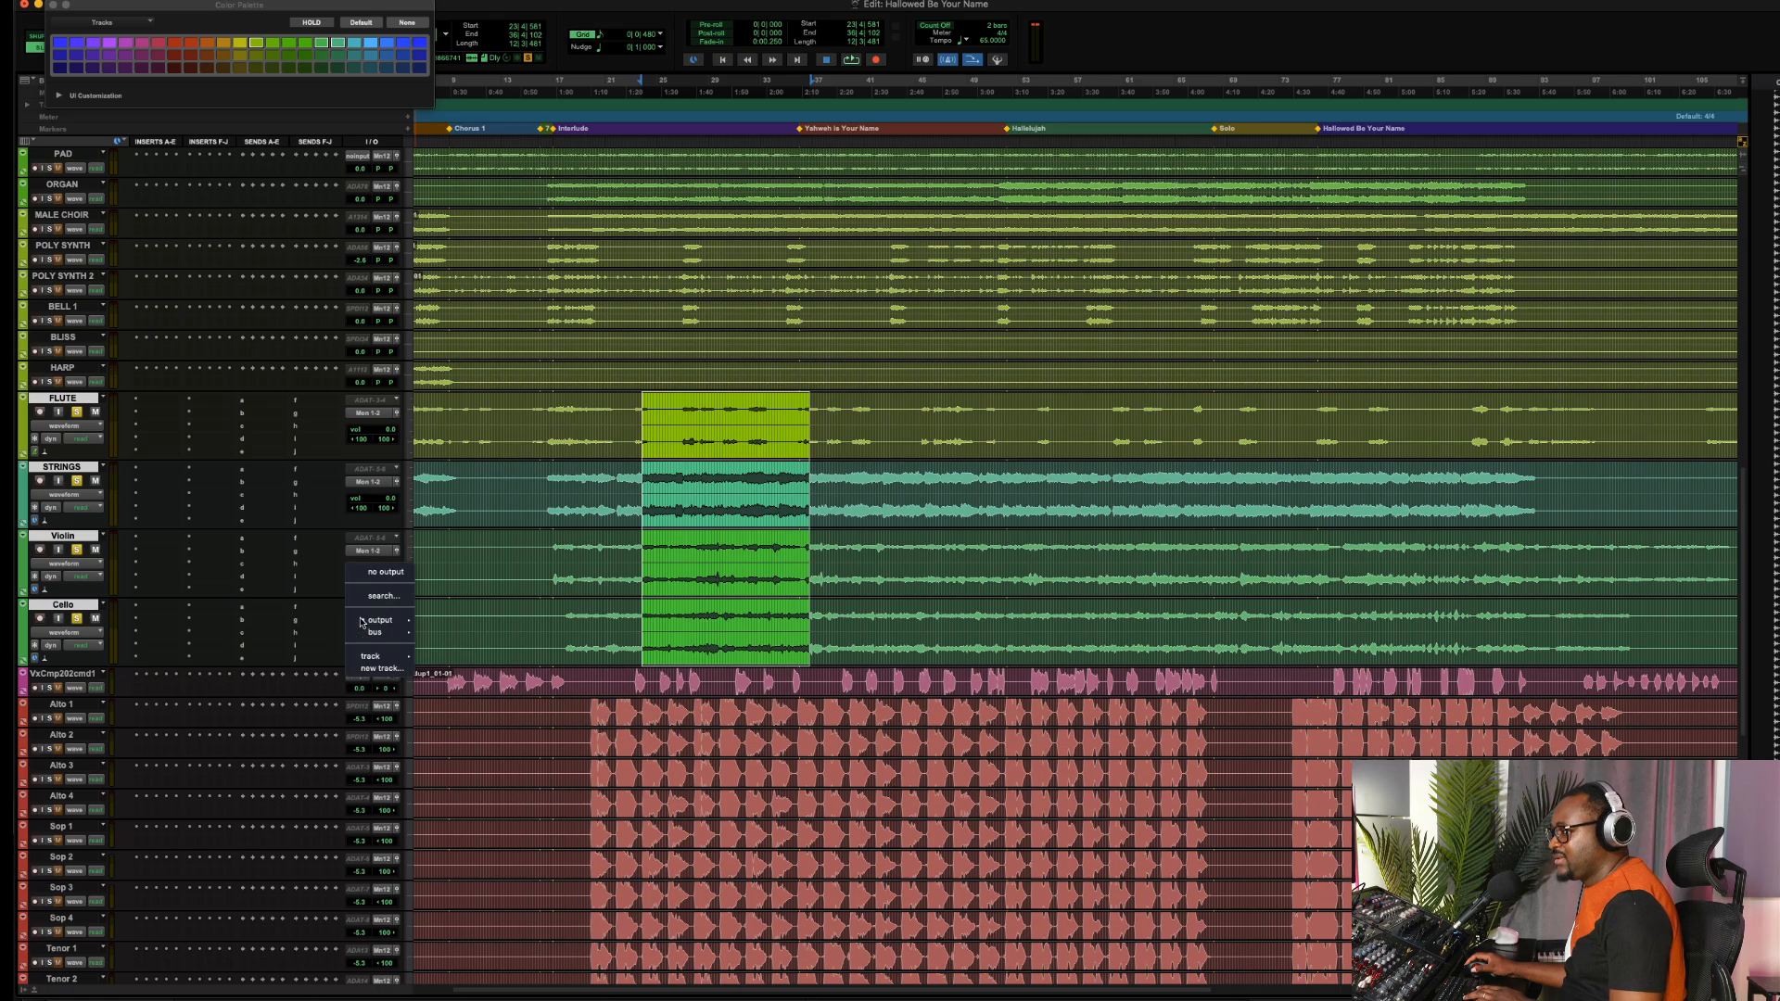
pyautogui.click(374, 669)
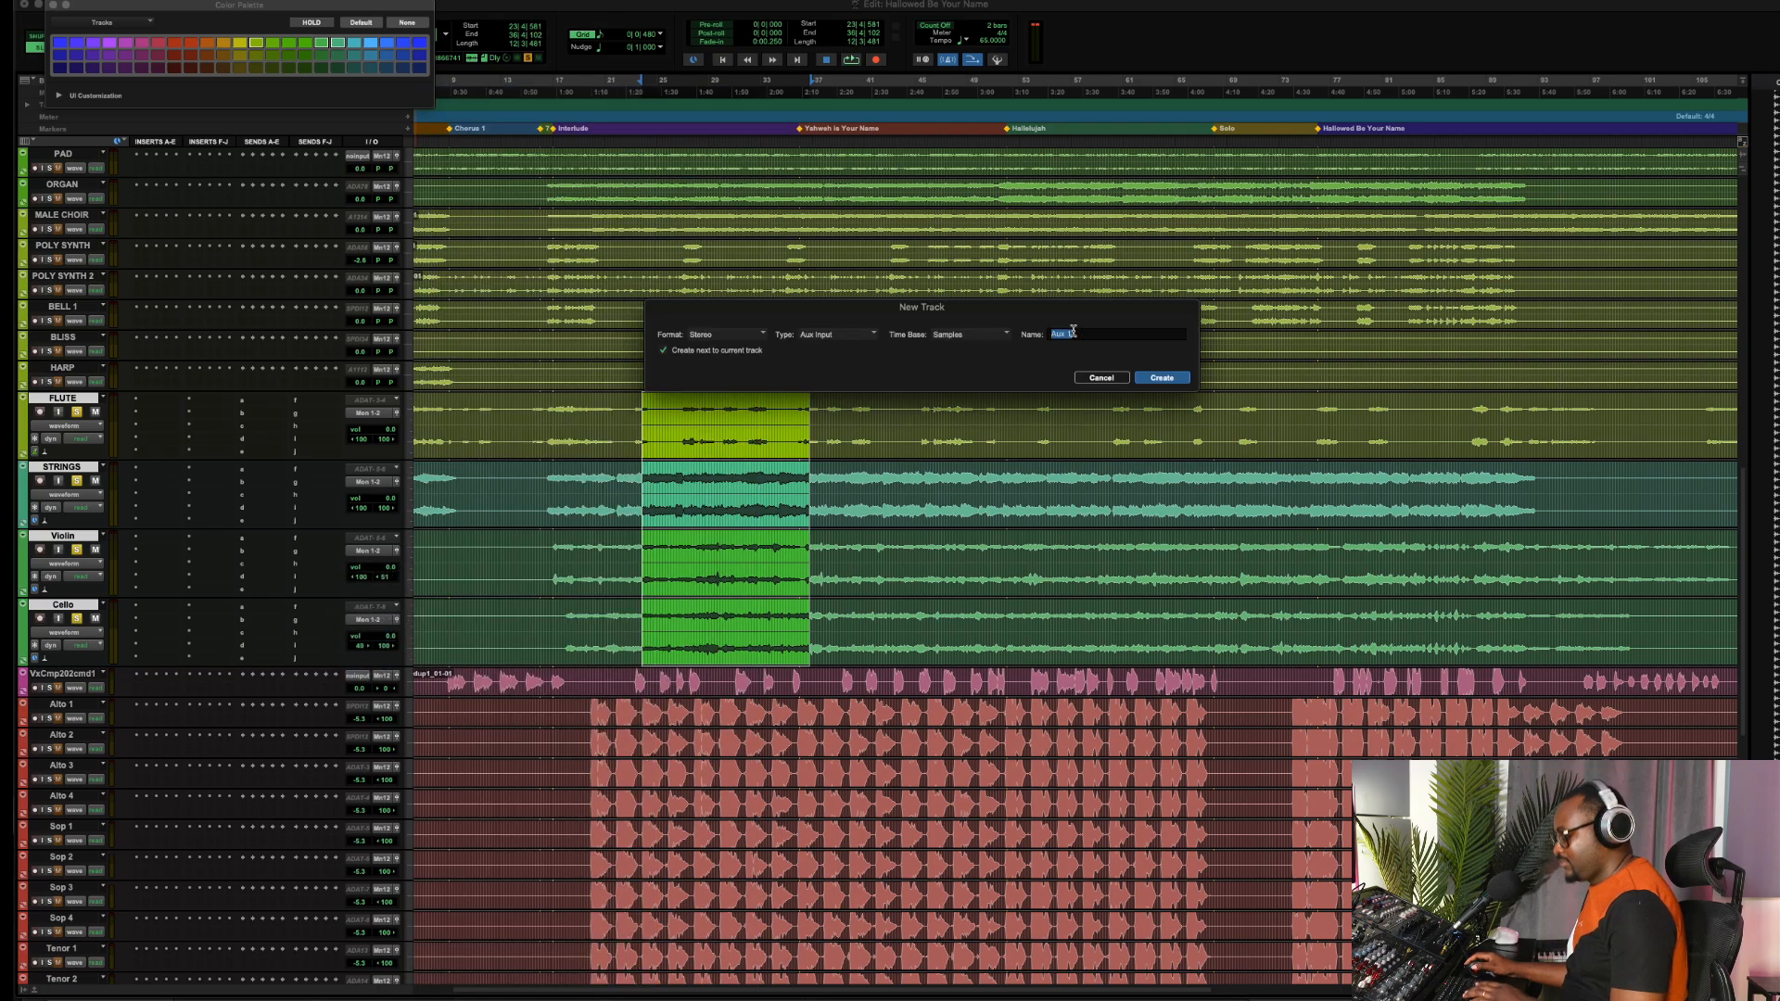
pyautogui.write('All')
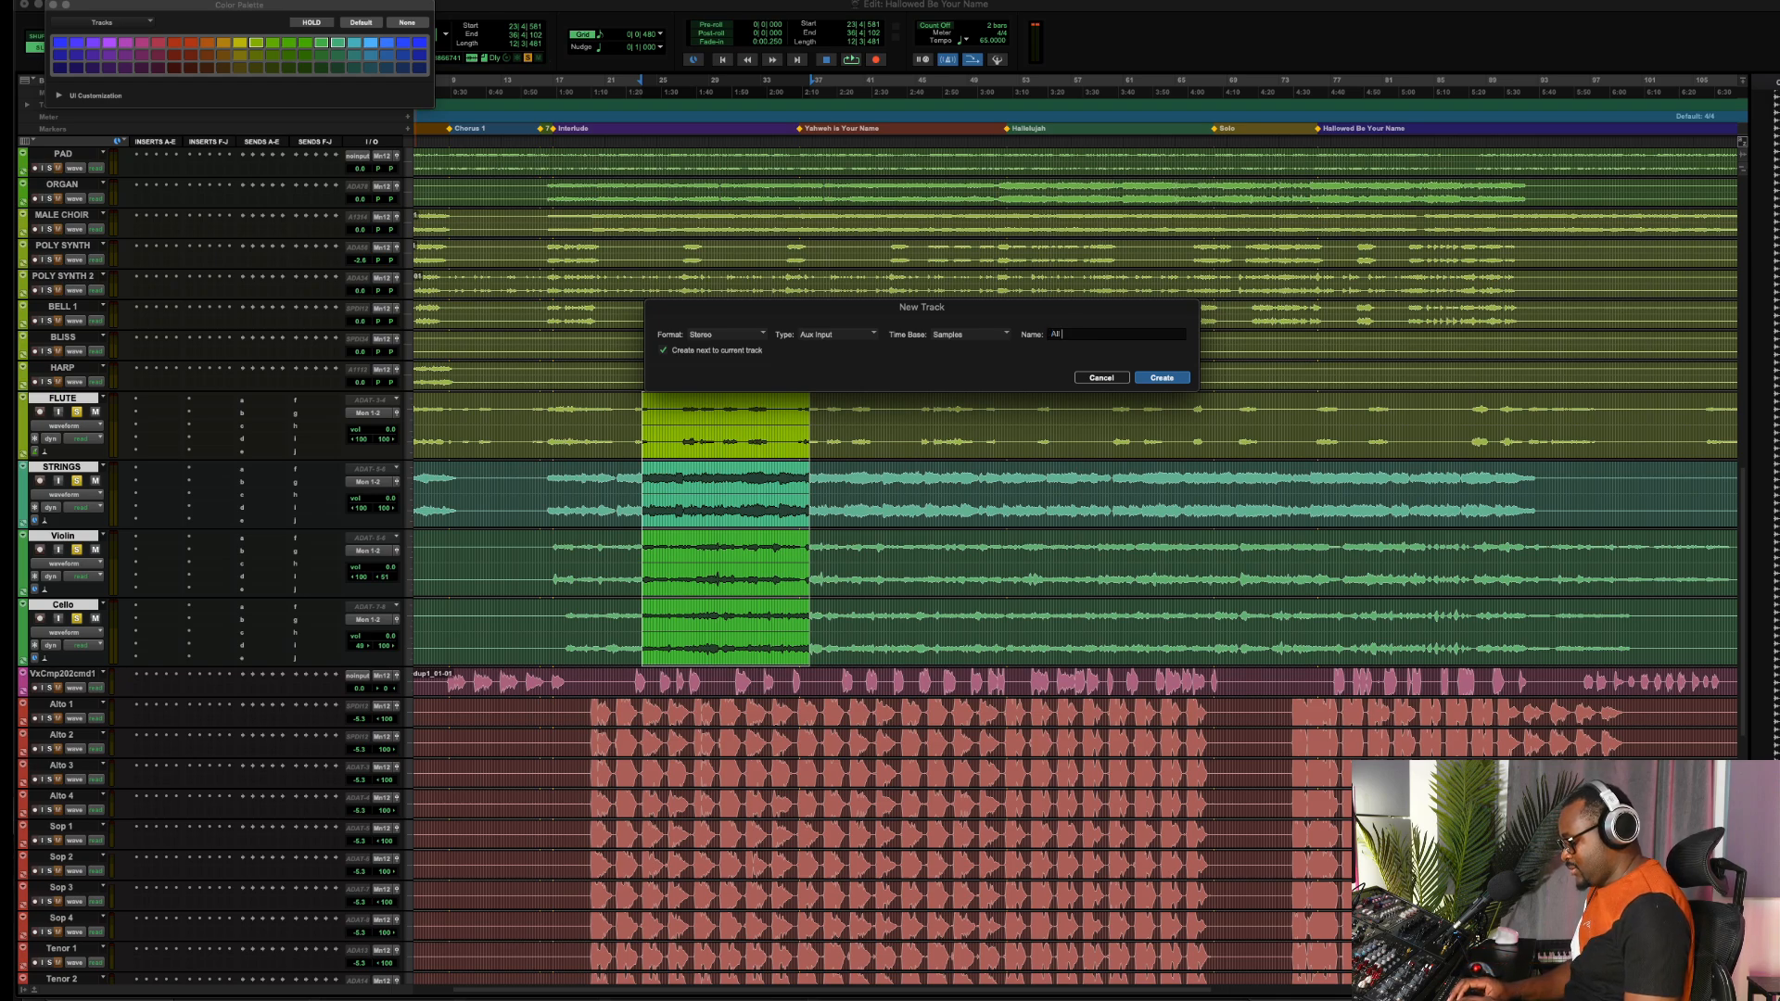
pyautogui.write(' STRINGS')
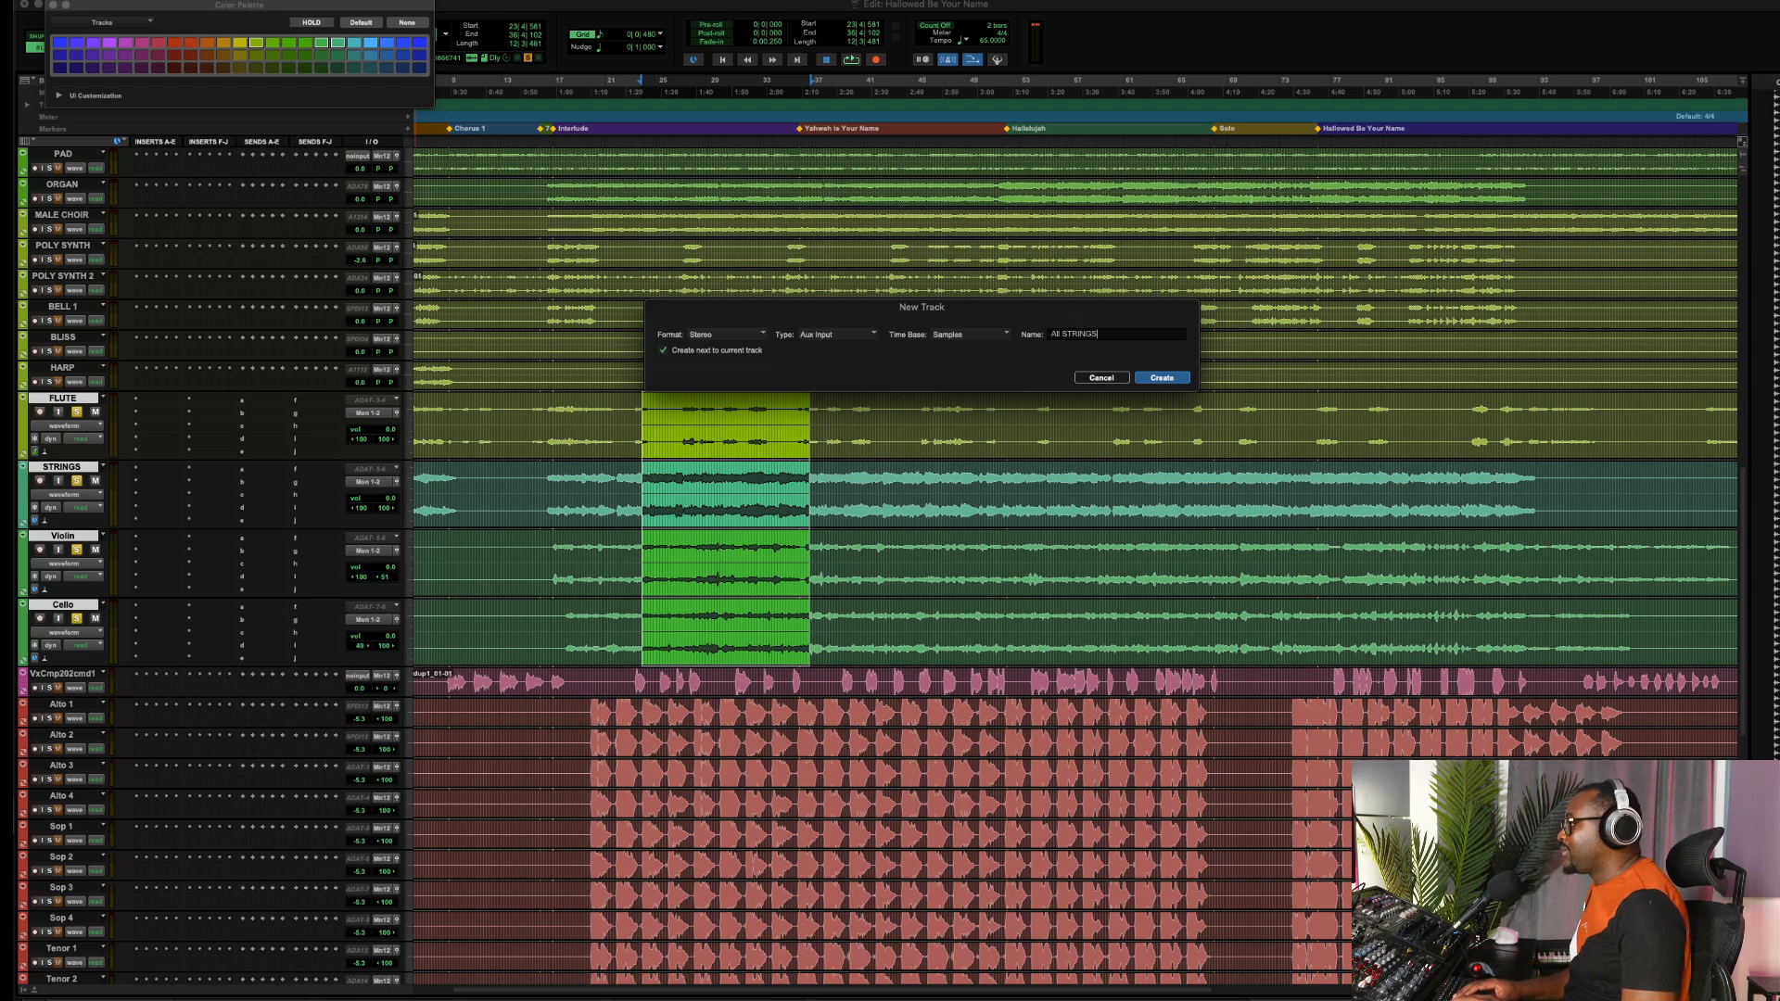
pyautogui.press('Return')
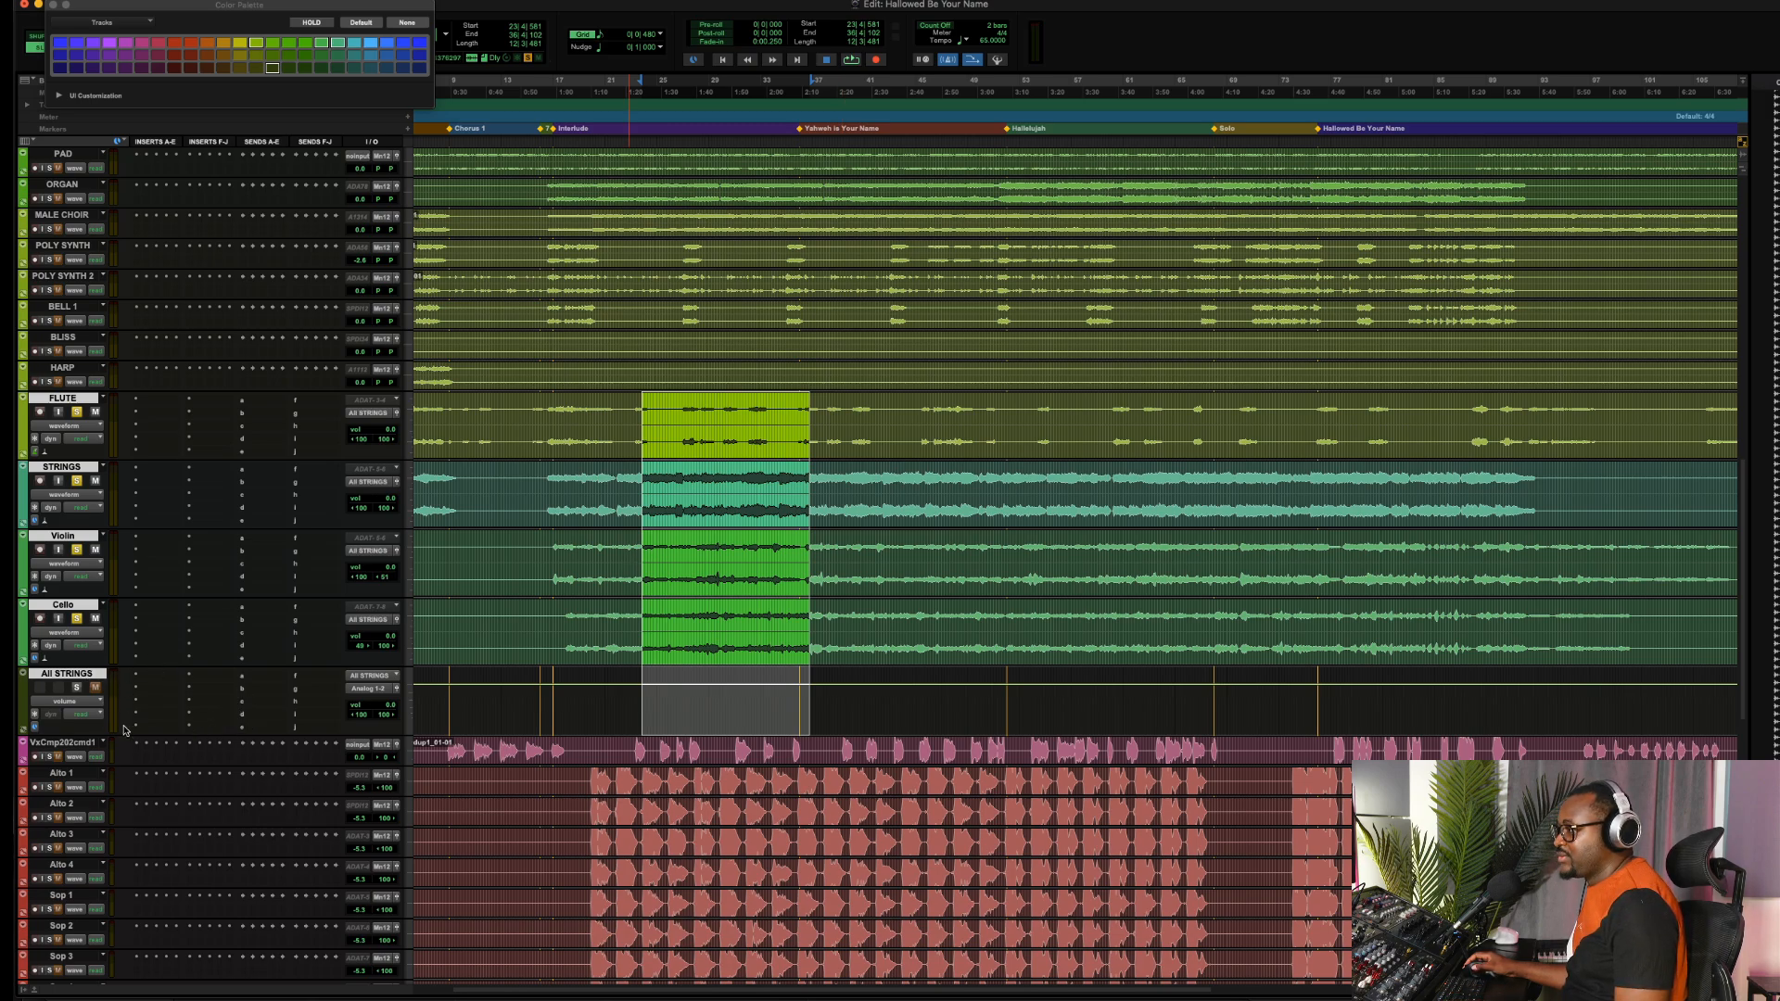
# Play the soloed string tracks through the All STRINGS aux, toggling the aux track's solo to check the routing
pyautogui.press('space')
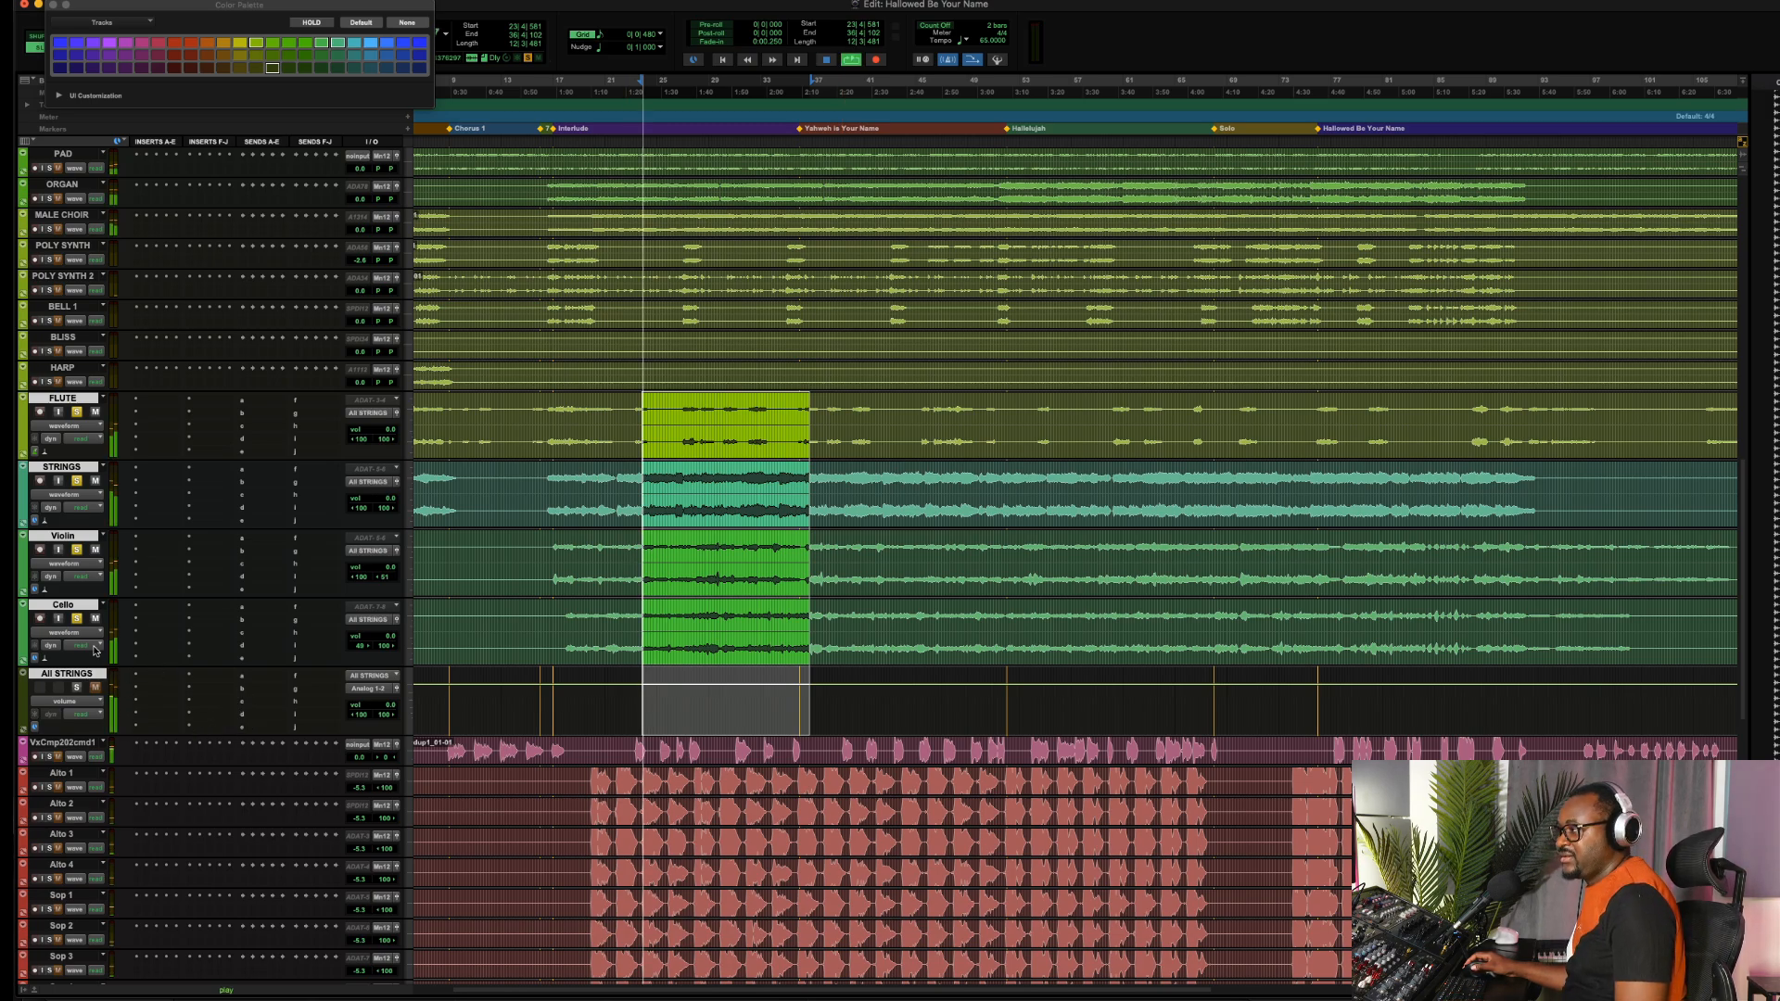
pyautogui.click(76, 688)
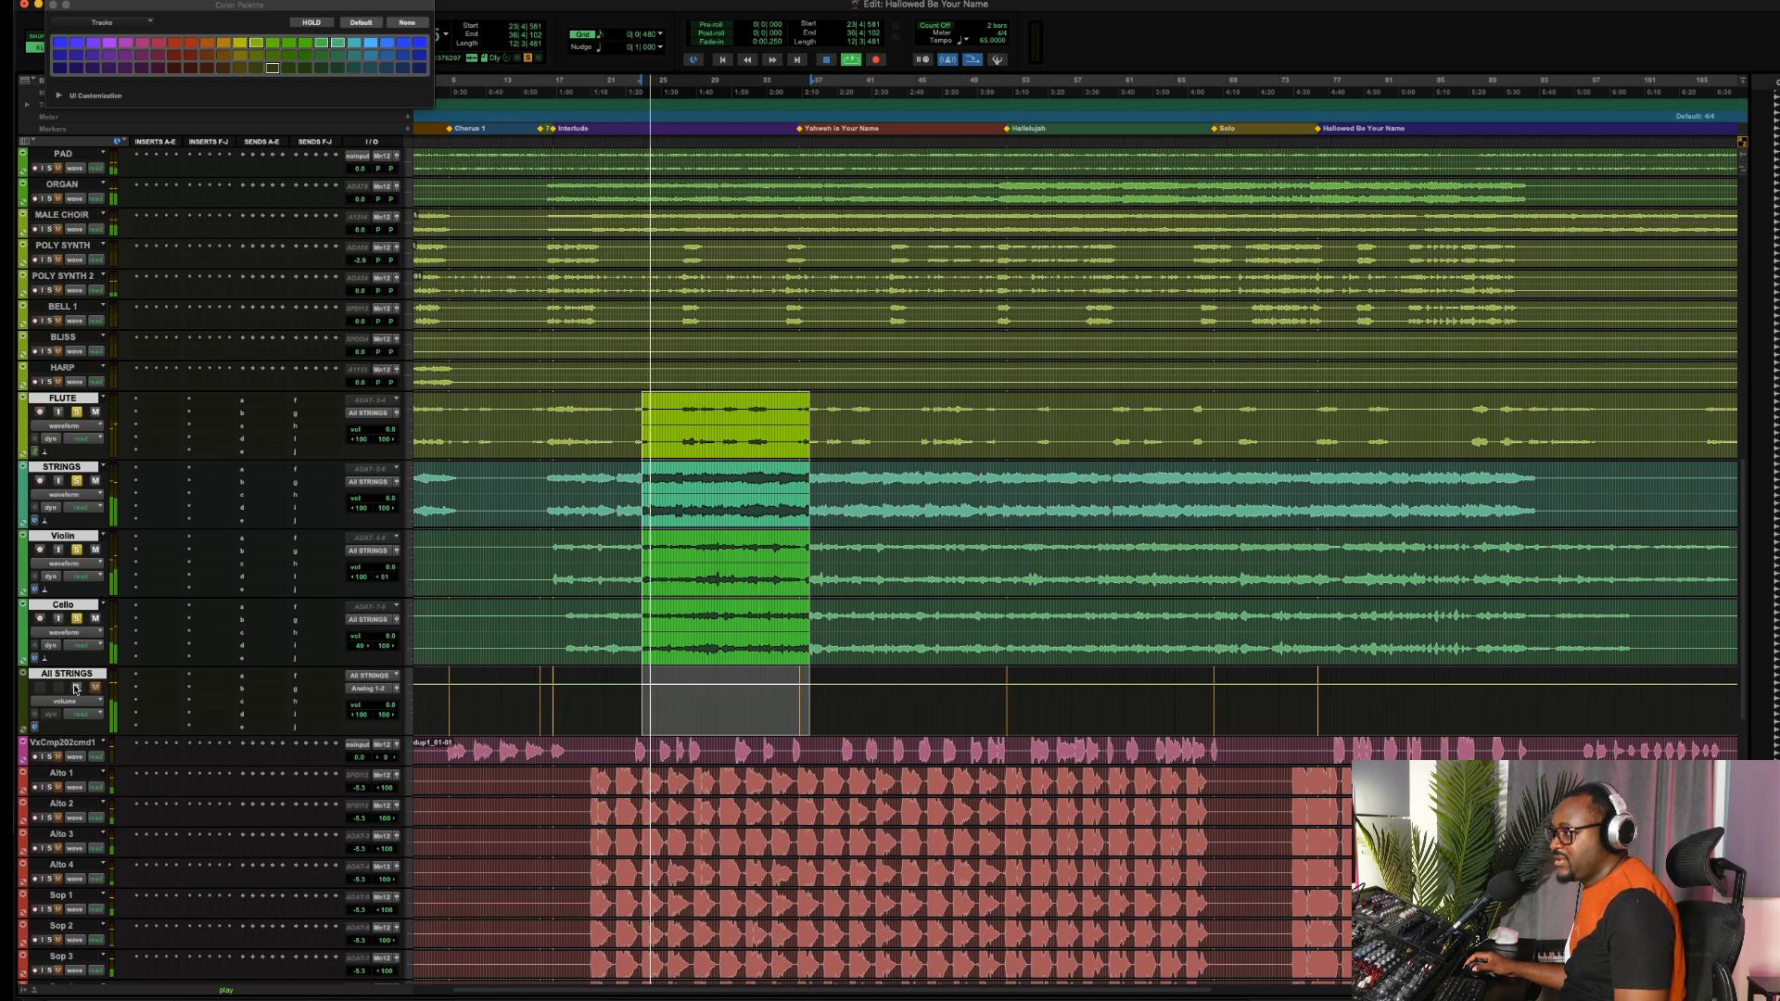
pyautogui.click(76, 688)
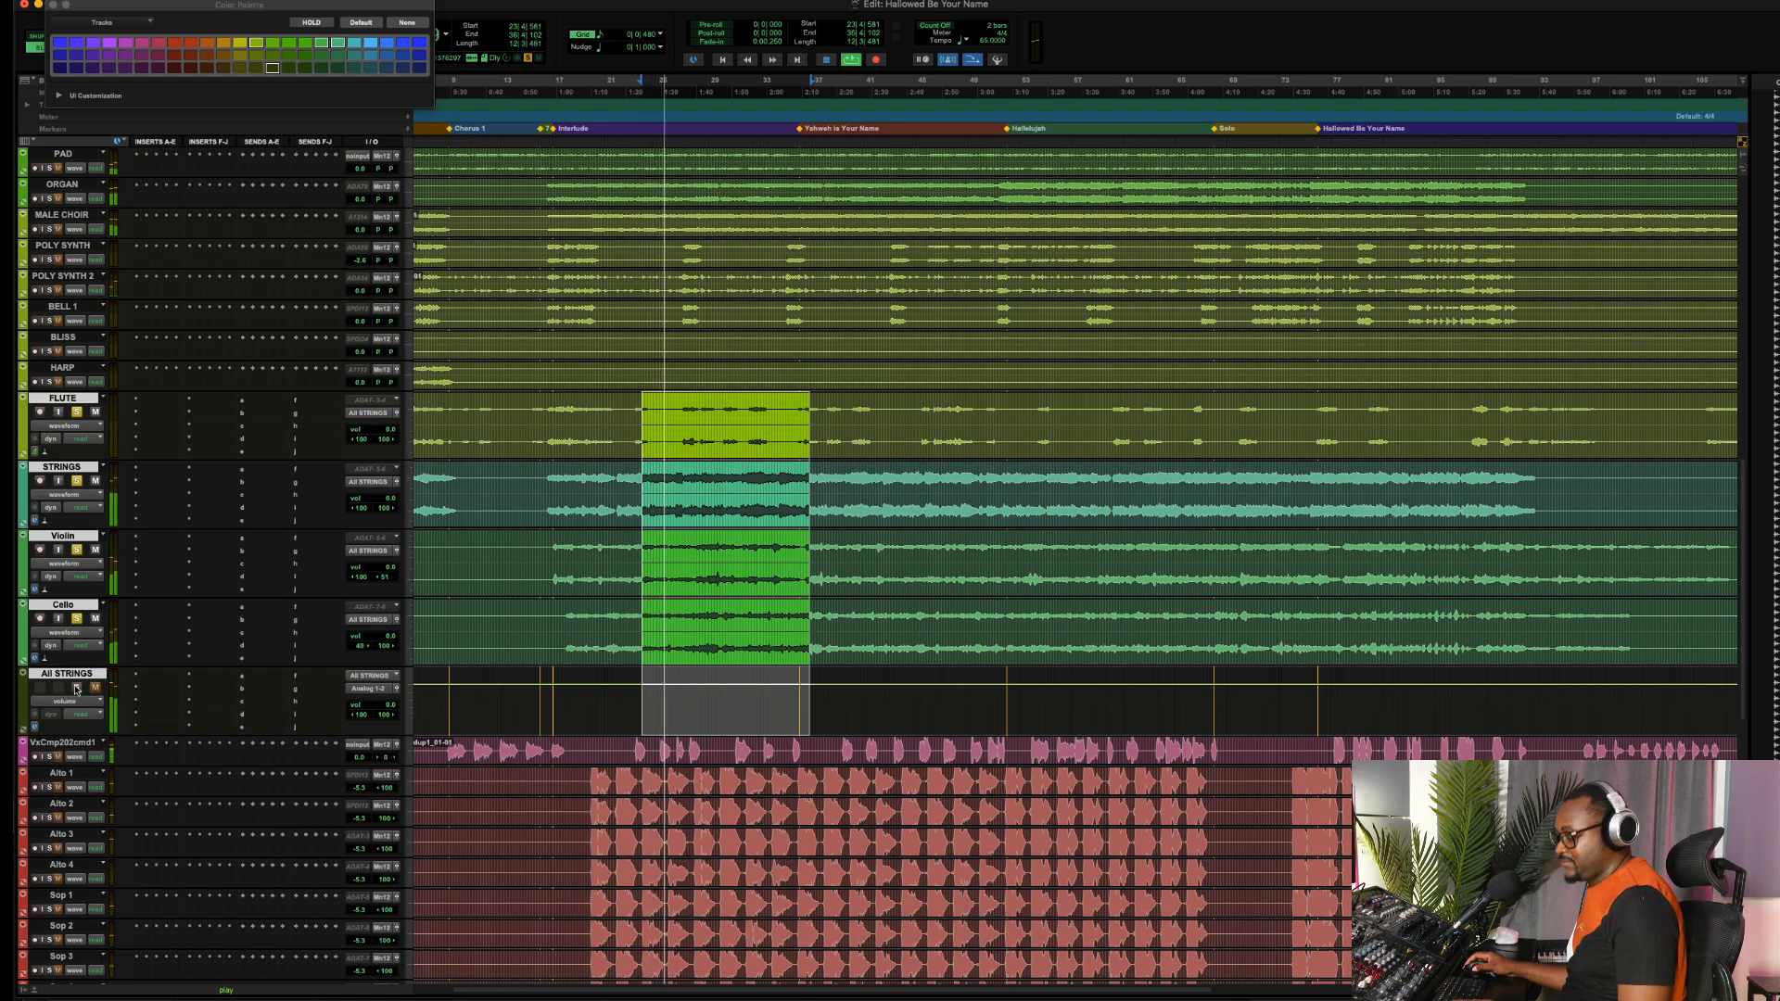
pyautogui.press('space')
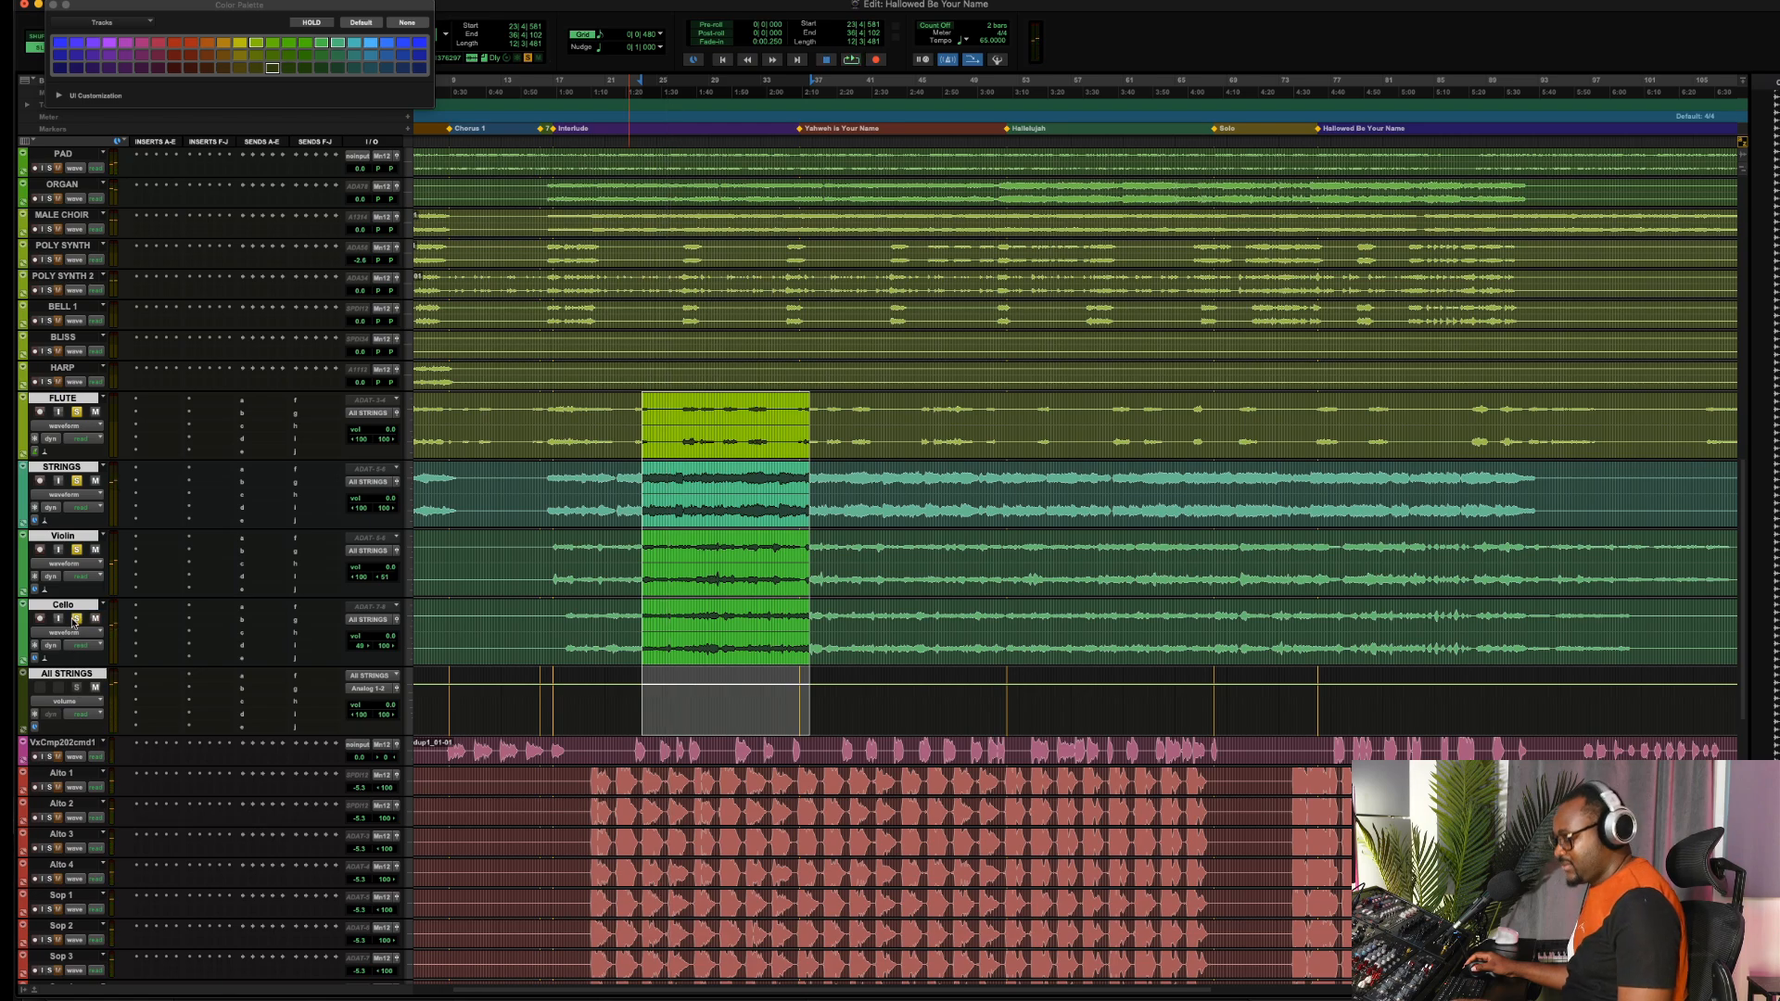
# Create a Mix/Edit group named strings from FLUTE, STRINGS, Violin and Cello, and unsolo the grouped tracks
pyautogui.keyDown('super'); pyautogui.click(83, 675); pyautogui.keyUp('super')
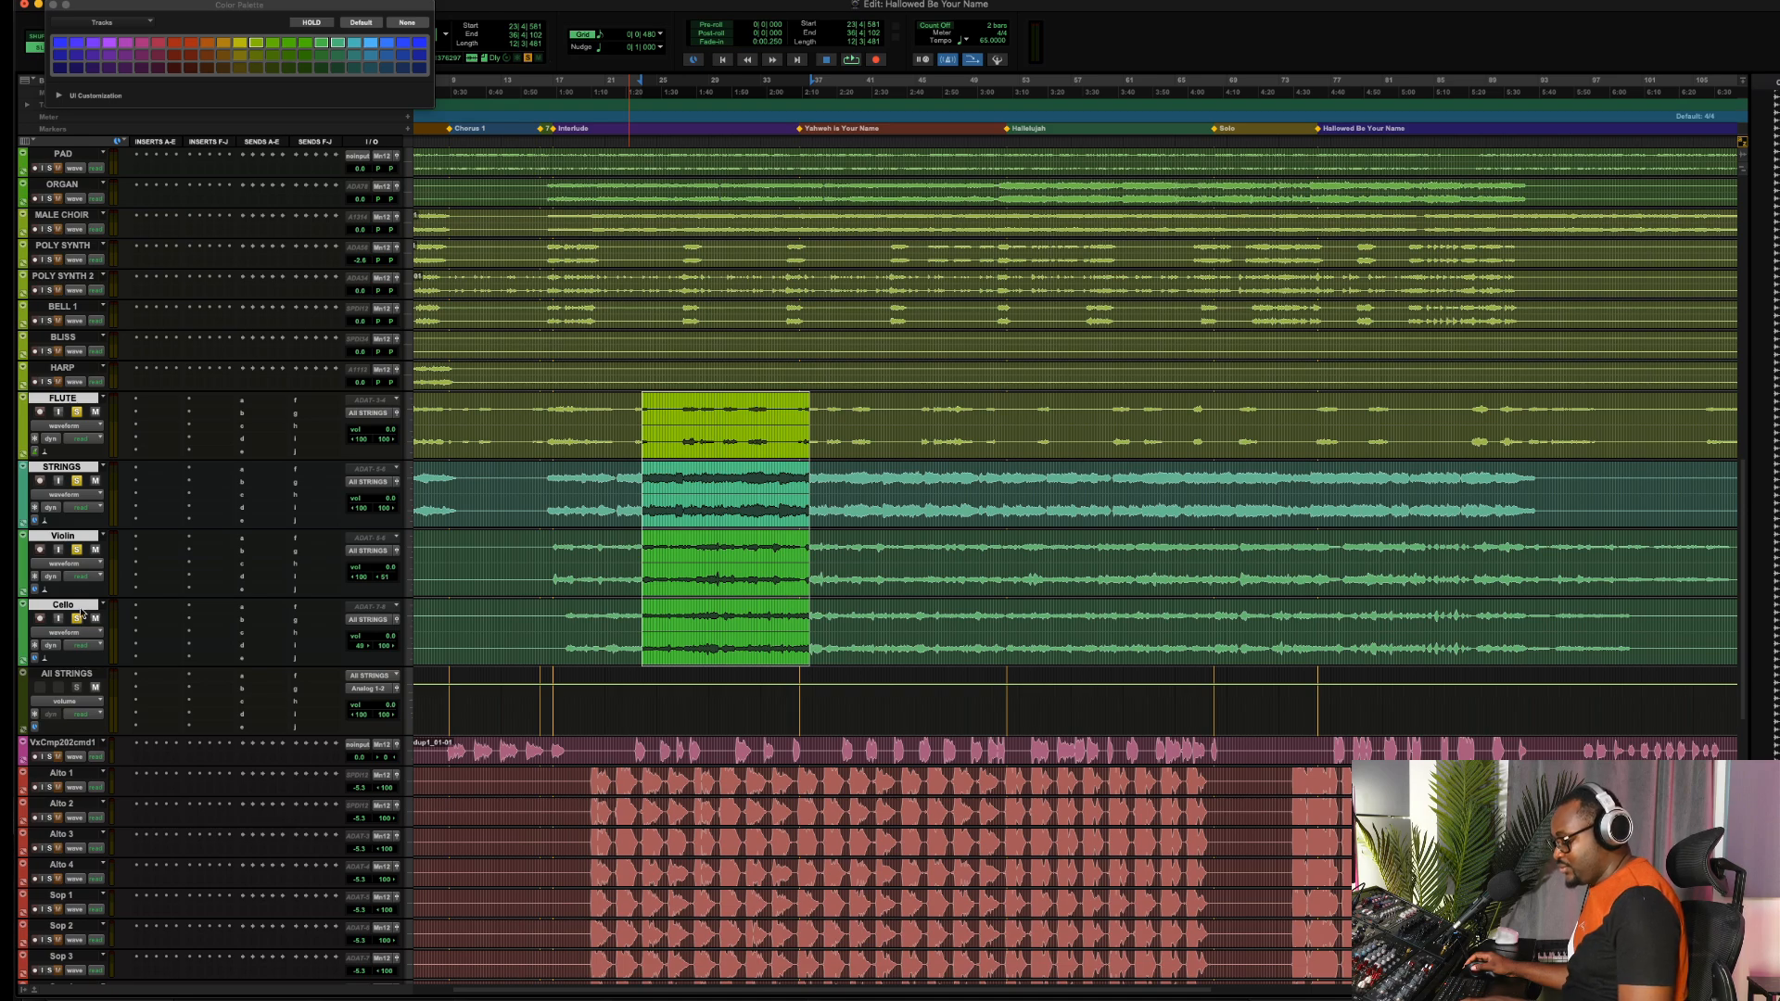
pyautogui.press('super+g')
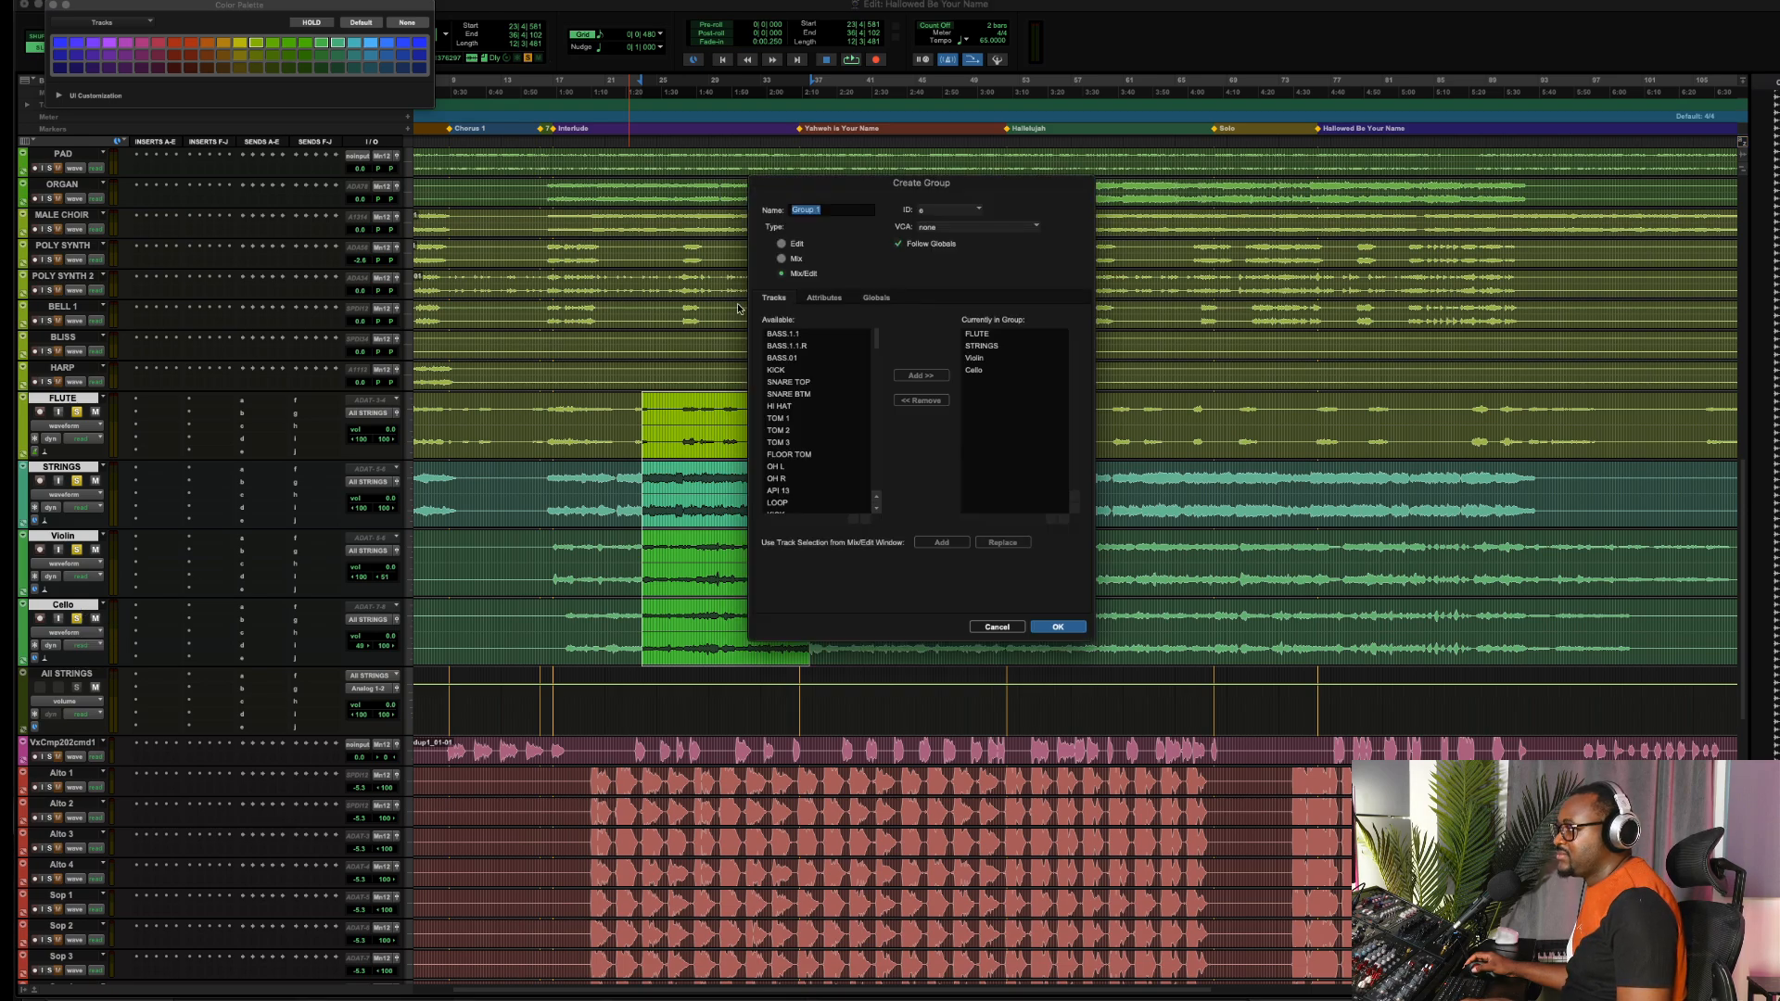
pyautogui.write('strings')
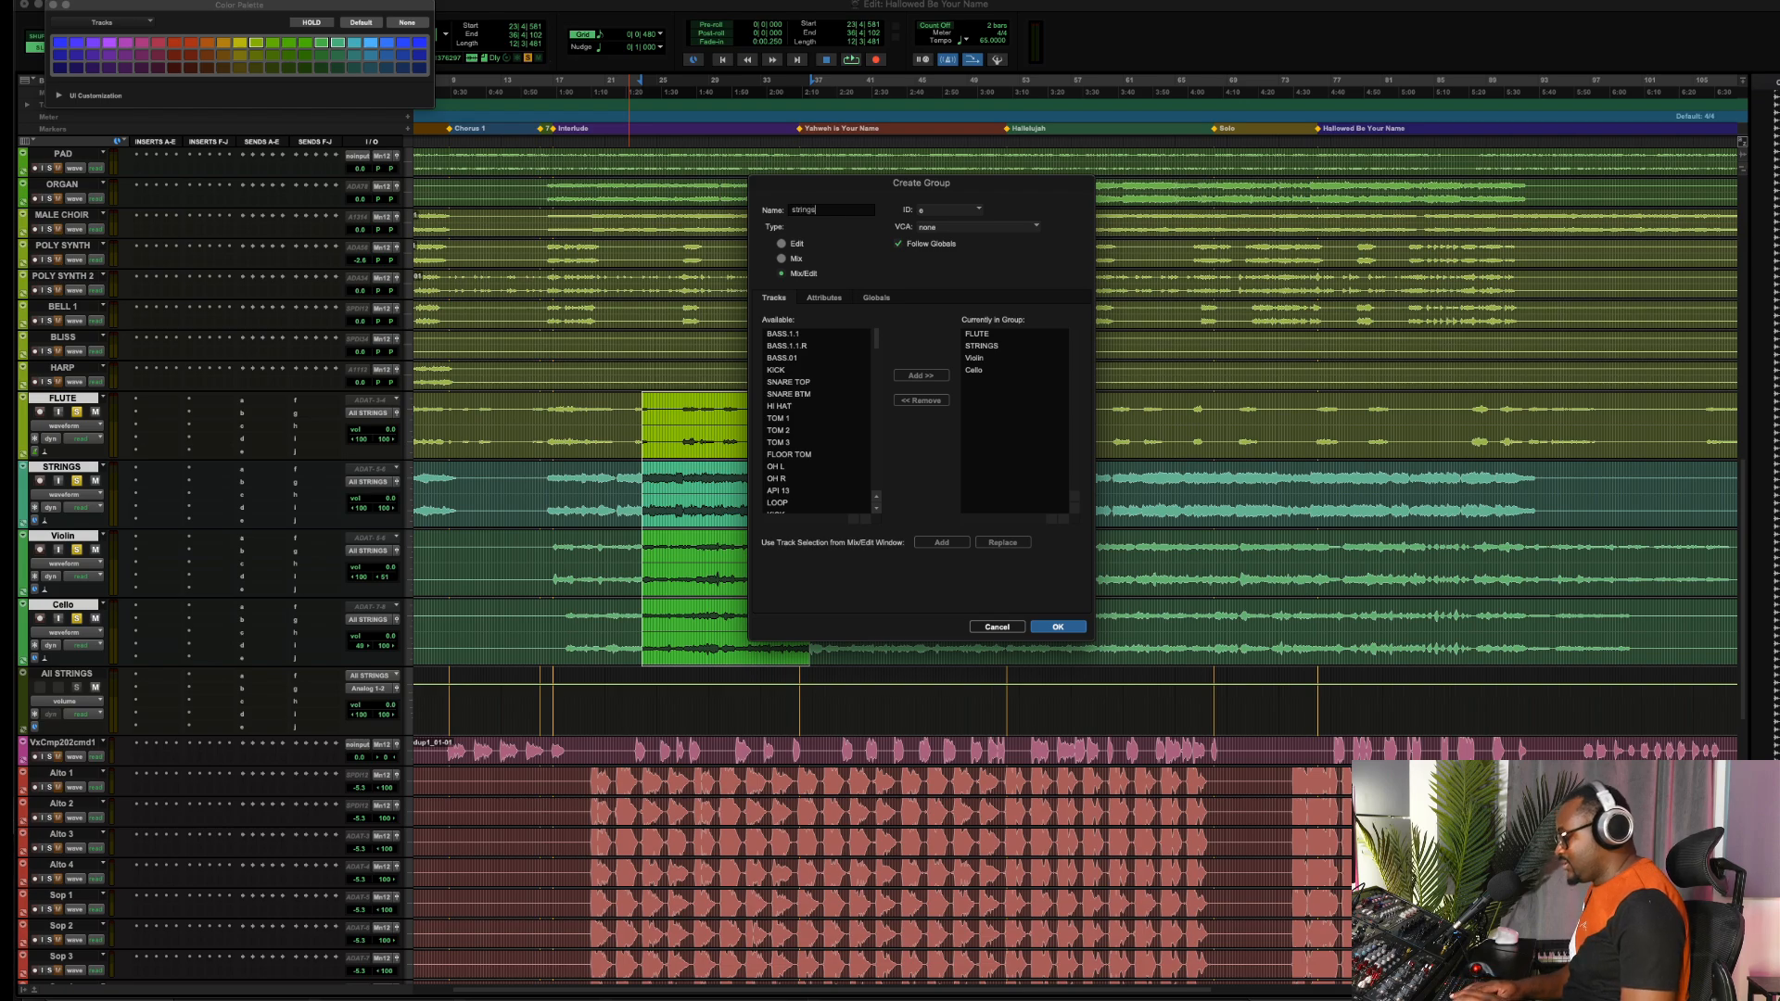
pyautogui.press('Return')
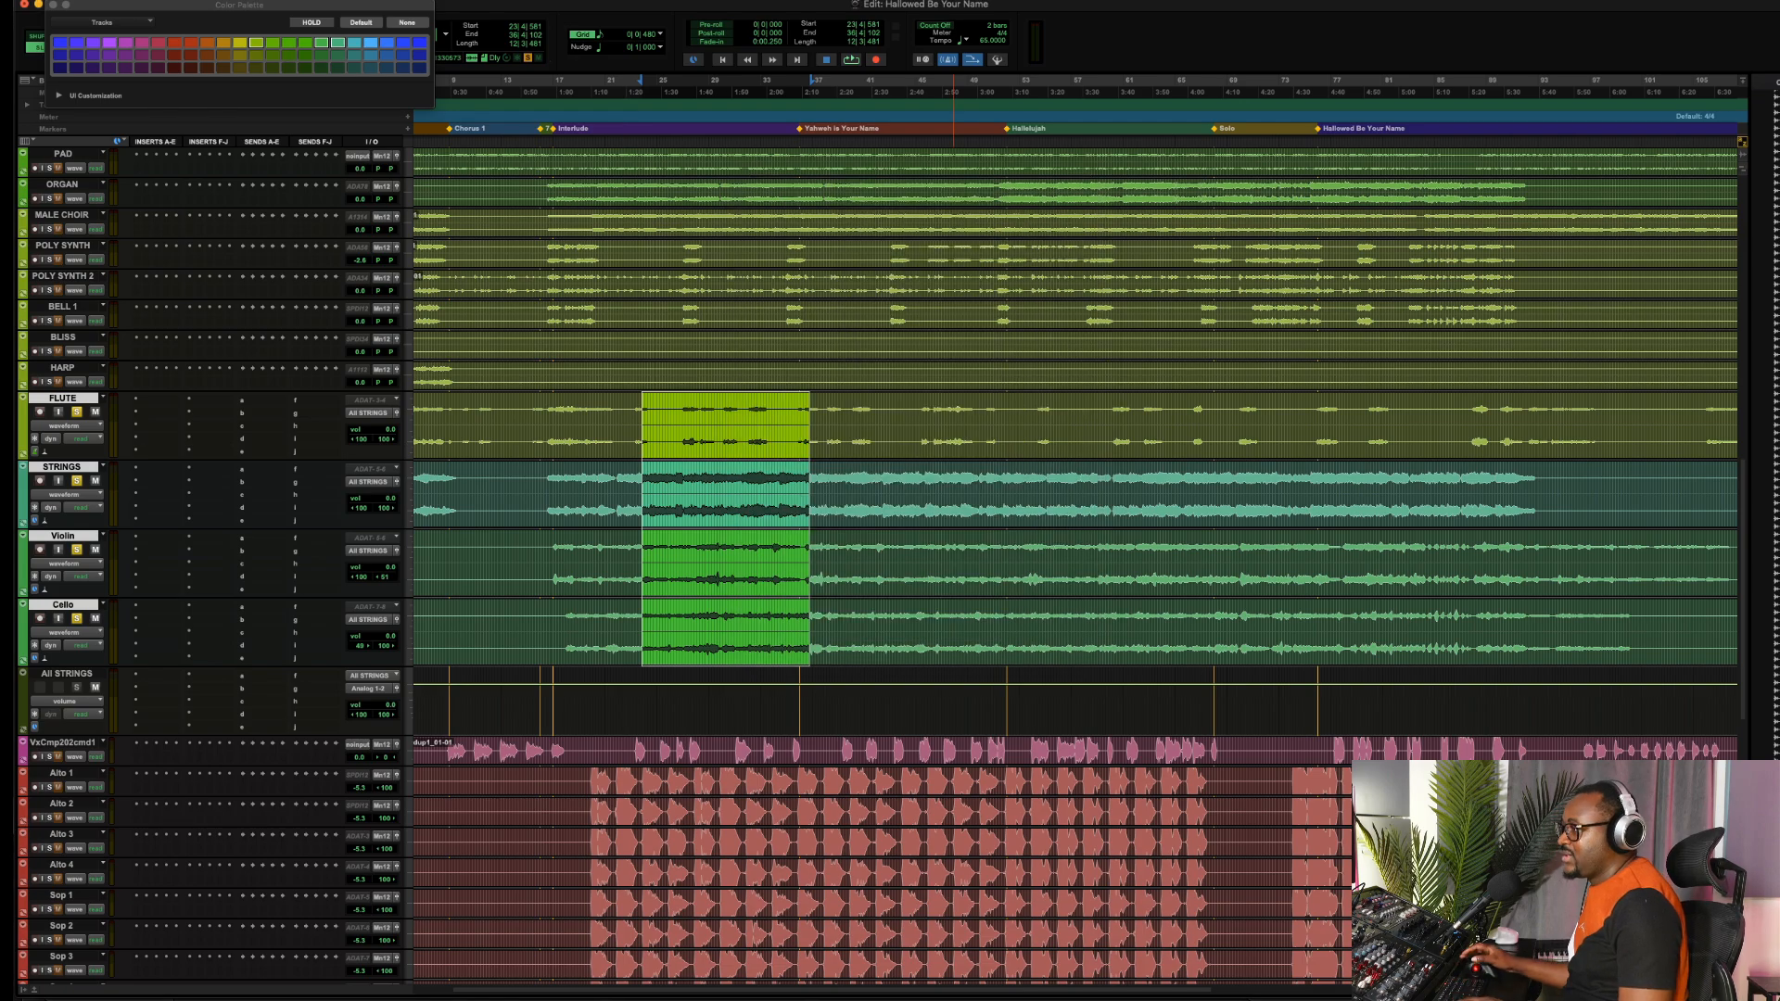
pyautogui.click(77, 481)
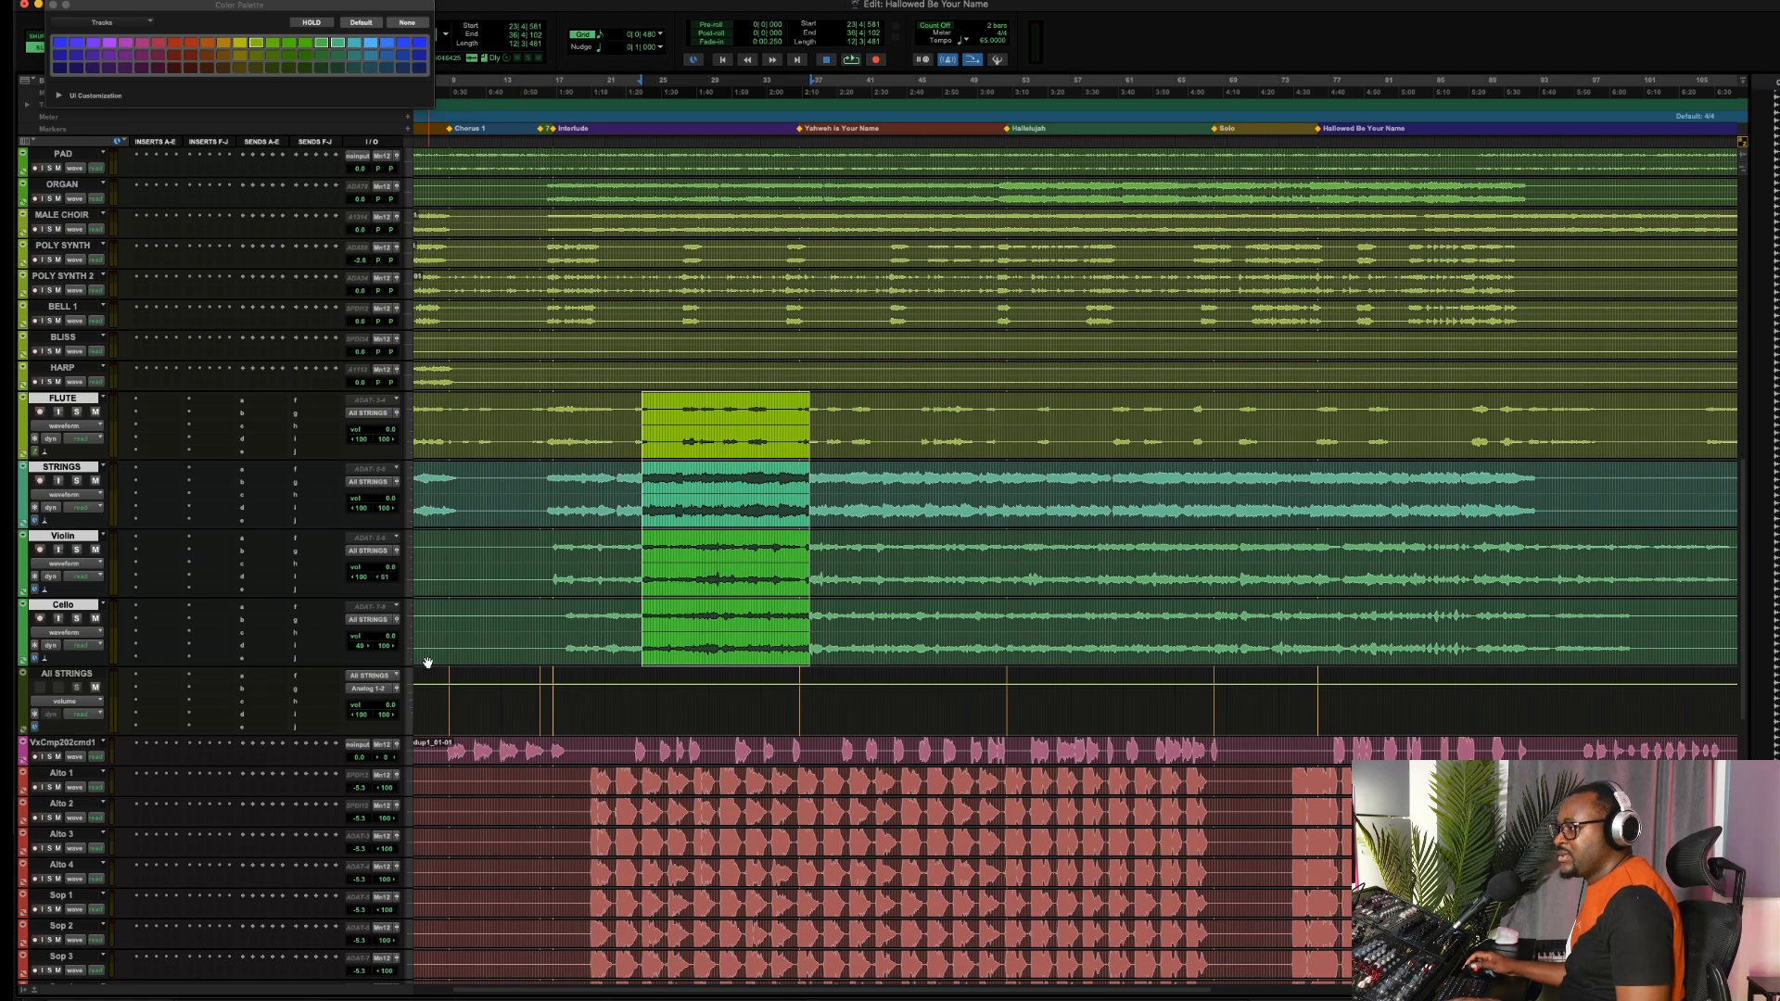
# Color the All STRINGS aux track blue to match the other aux buses
pyautogui.click(60, 676)
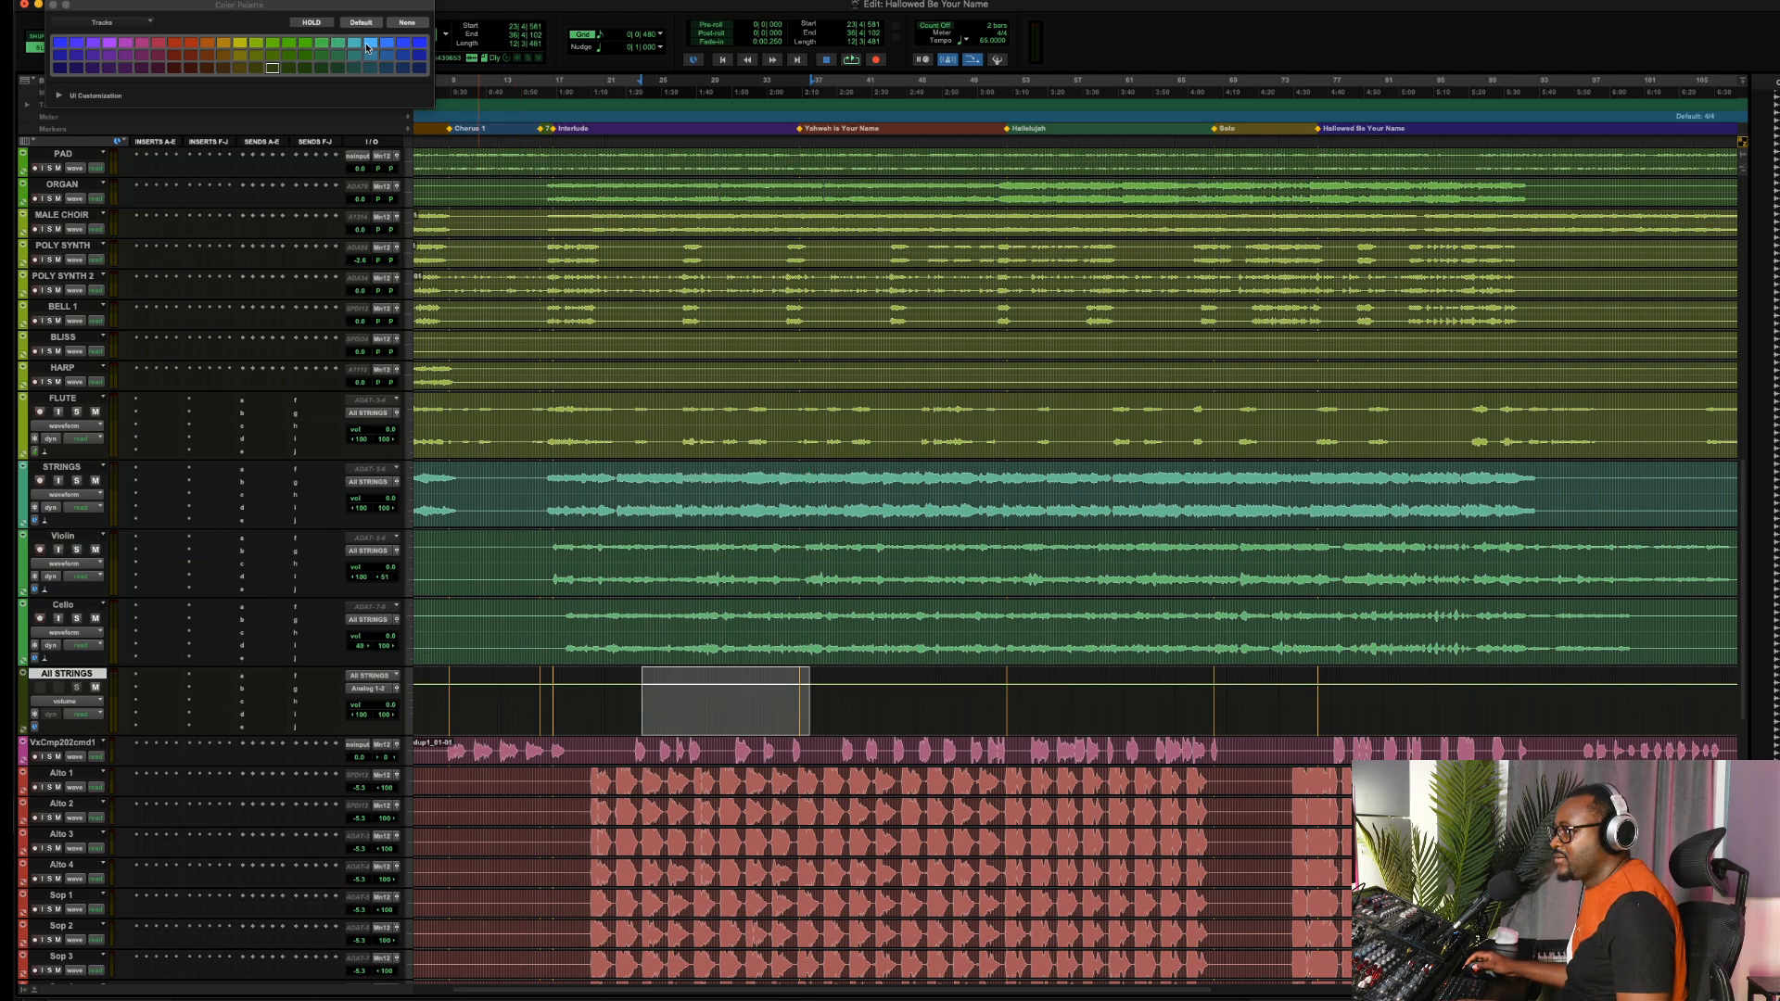
pyautogui.click(367, 47)
pyautogui.moveTo(633, 397); pyautogui.dragTo(731, 649)
pyautogui.scroll(5, 682, 473)
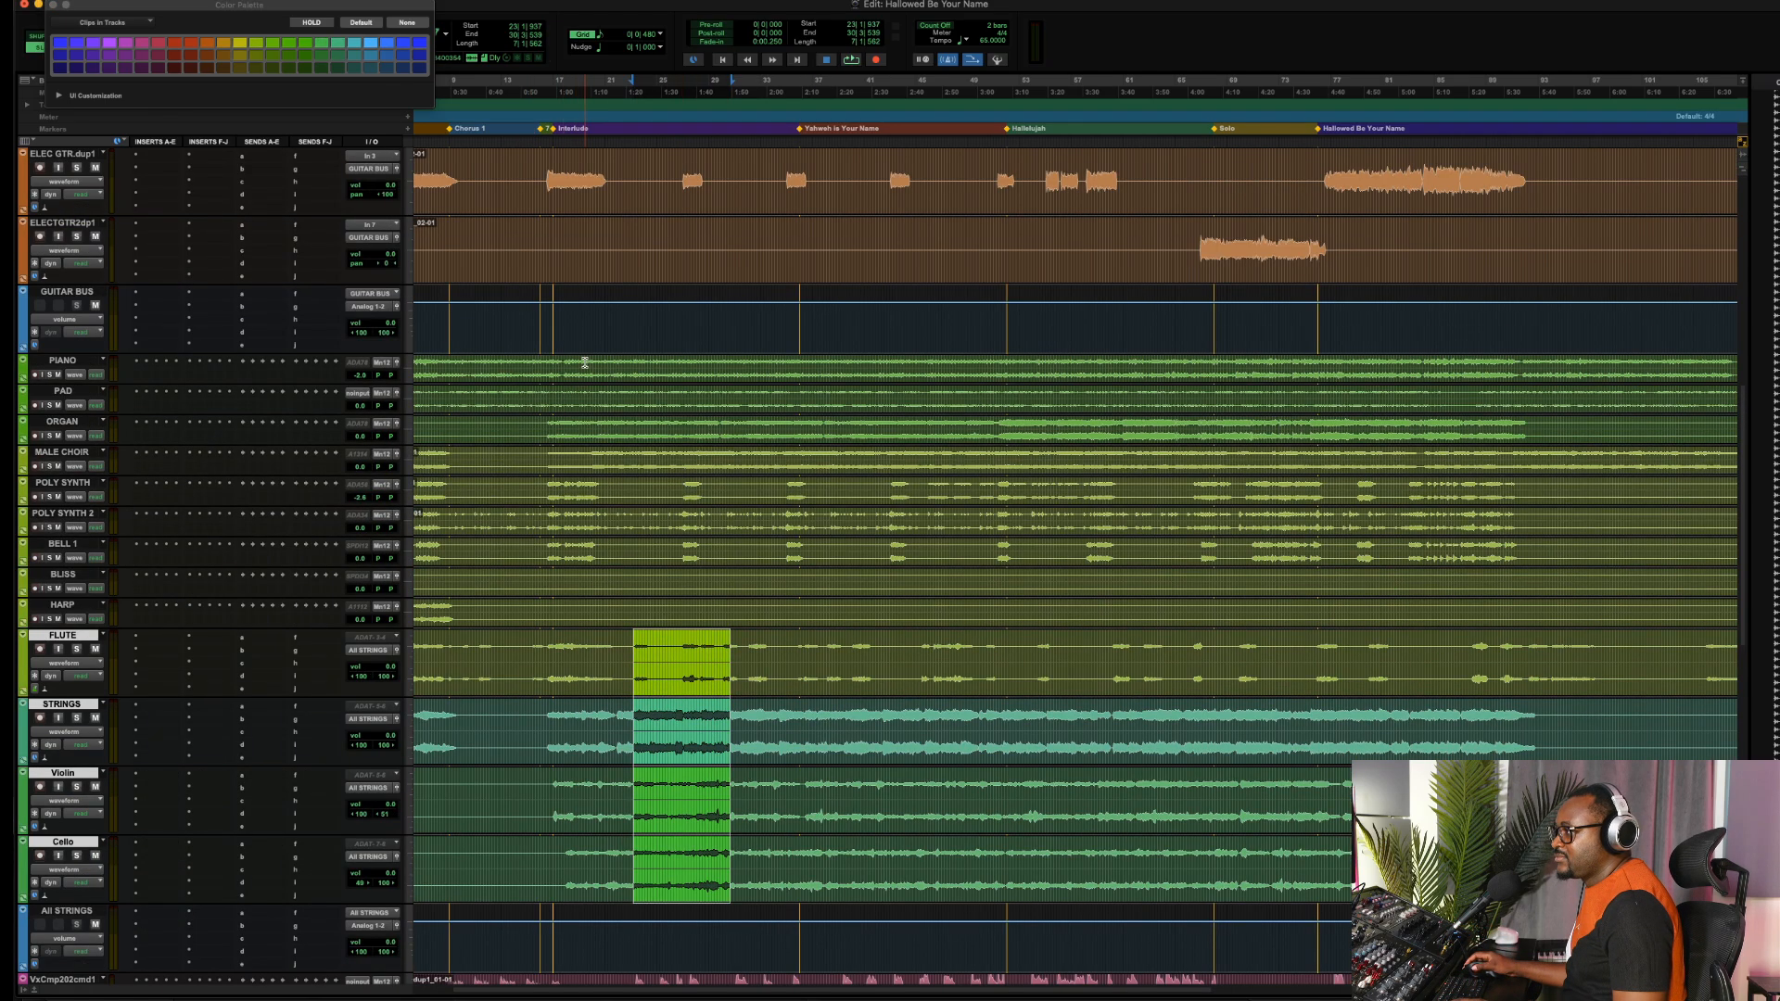
pyautogui.moveTo(585, 362); pyautogui.dragTo(891, 604)
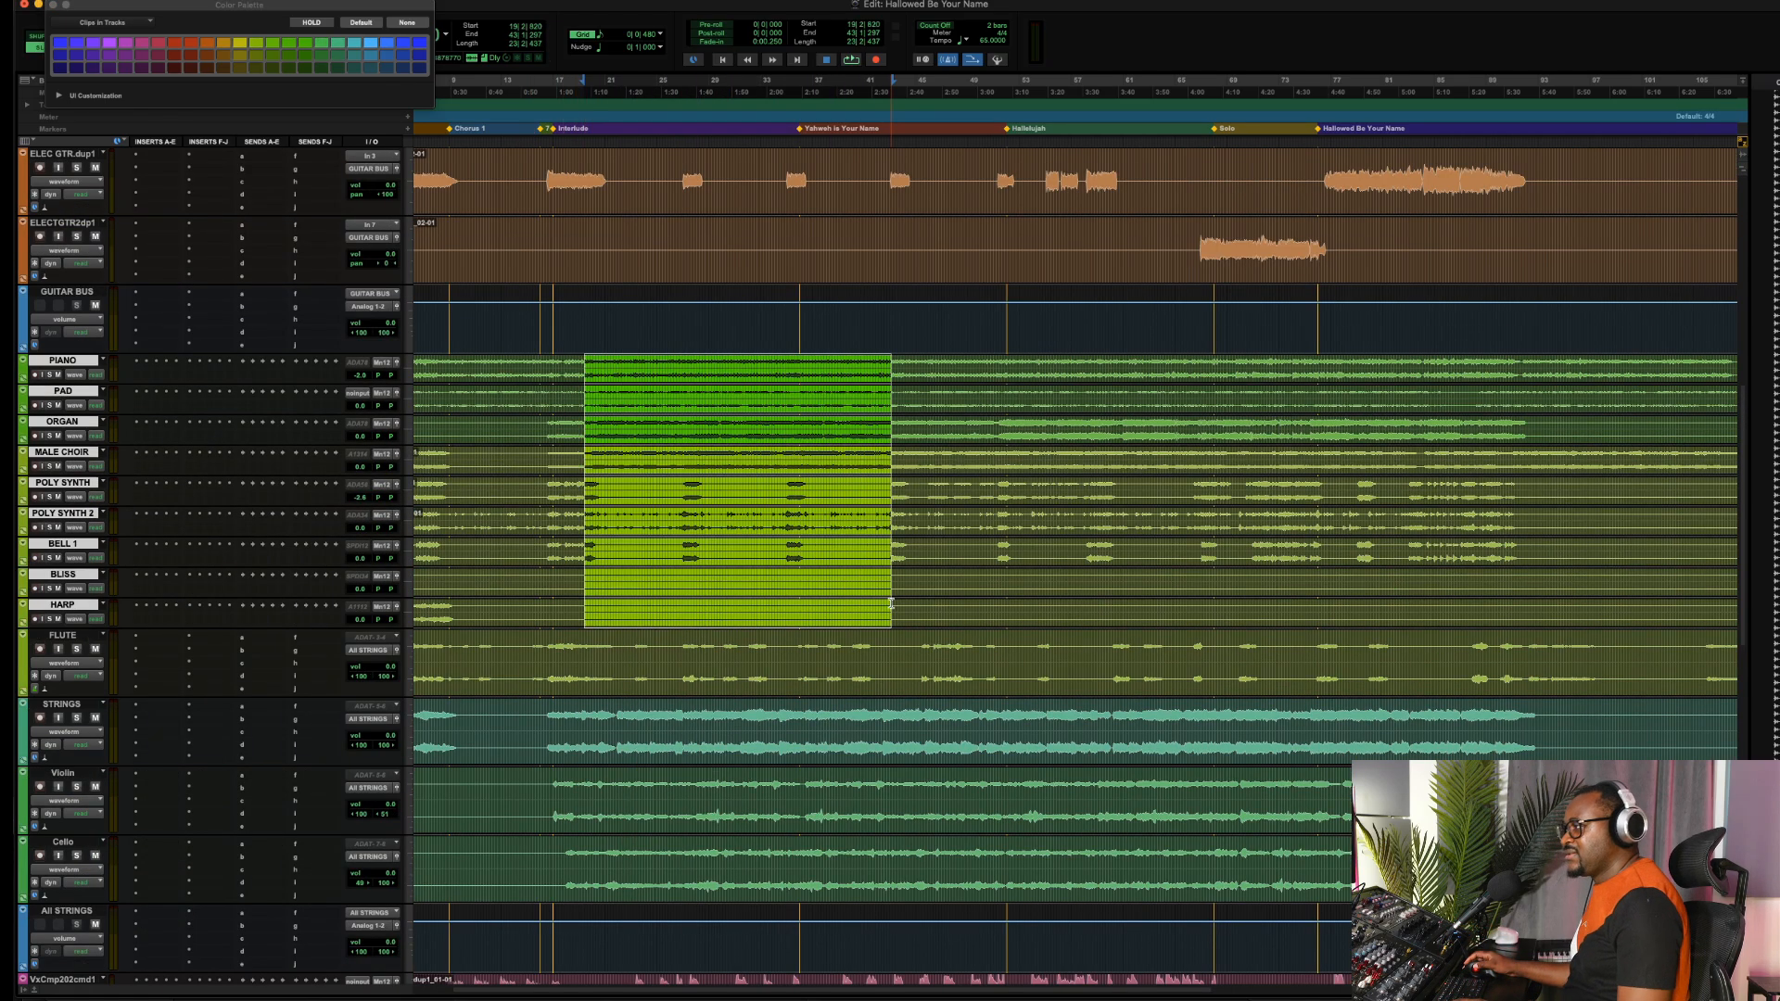
pyautogui.scroll(-15, 891, 604)
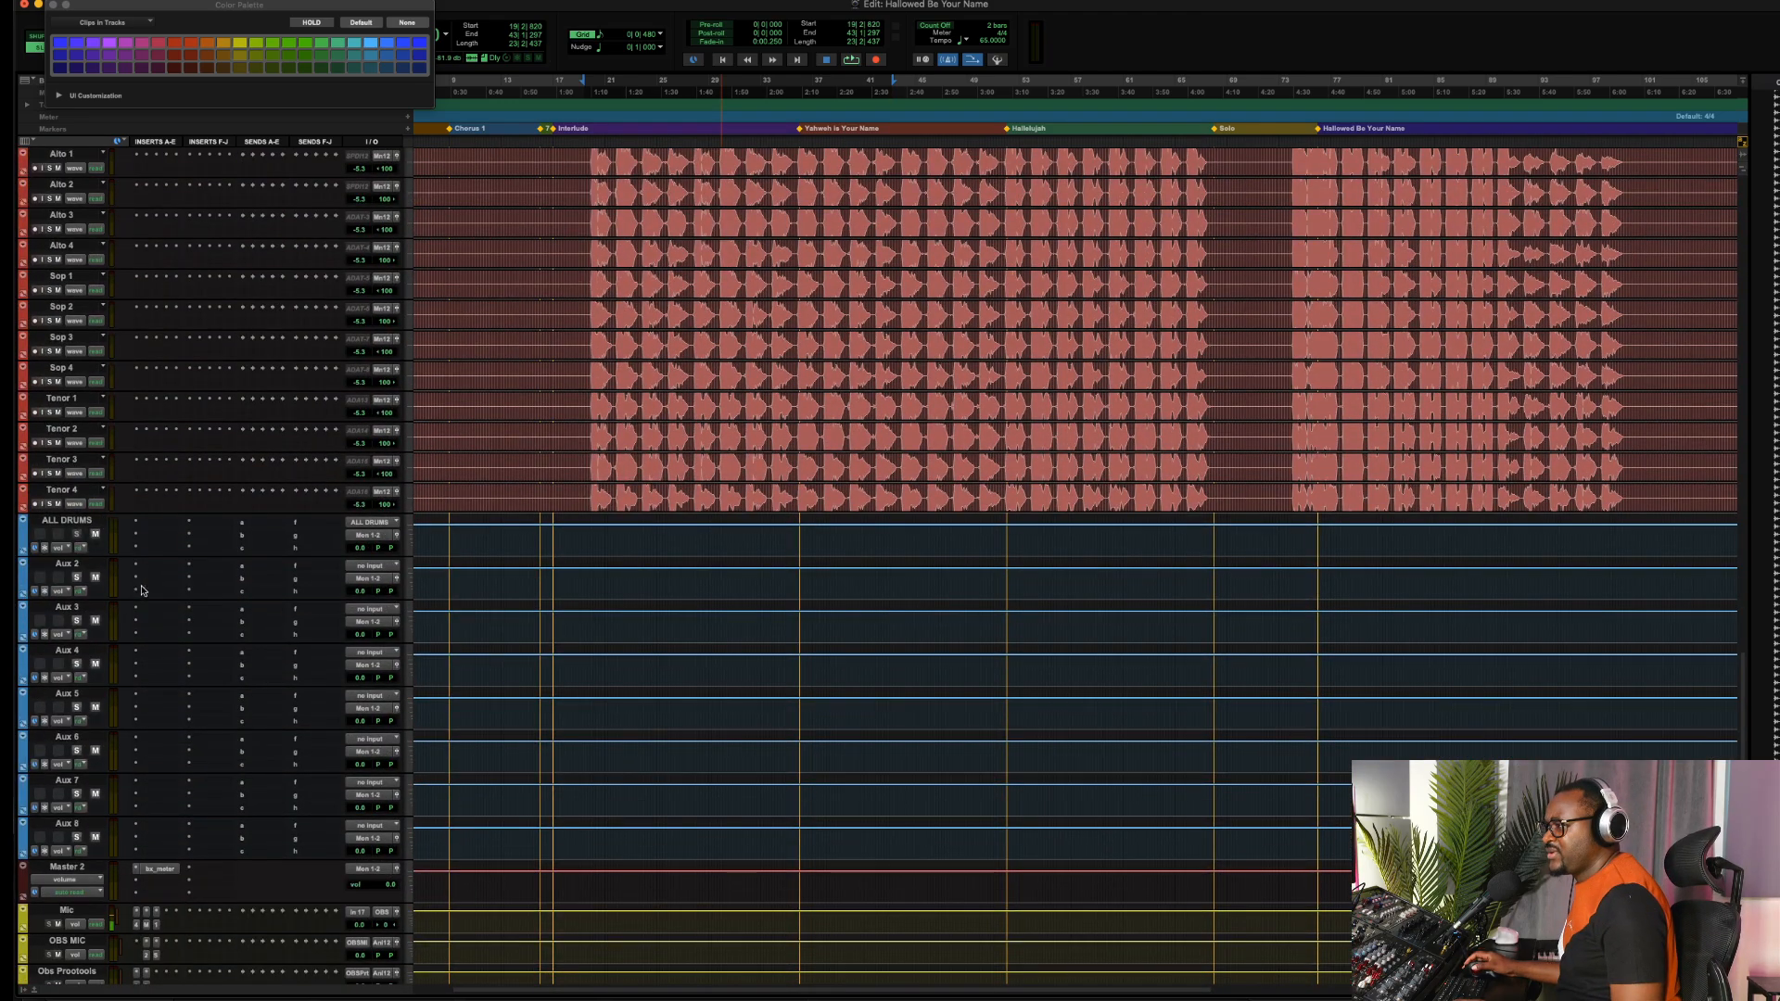
pyautogui.click(67, 563)
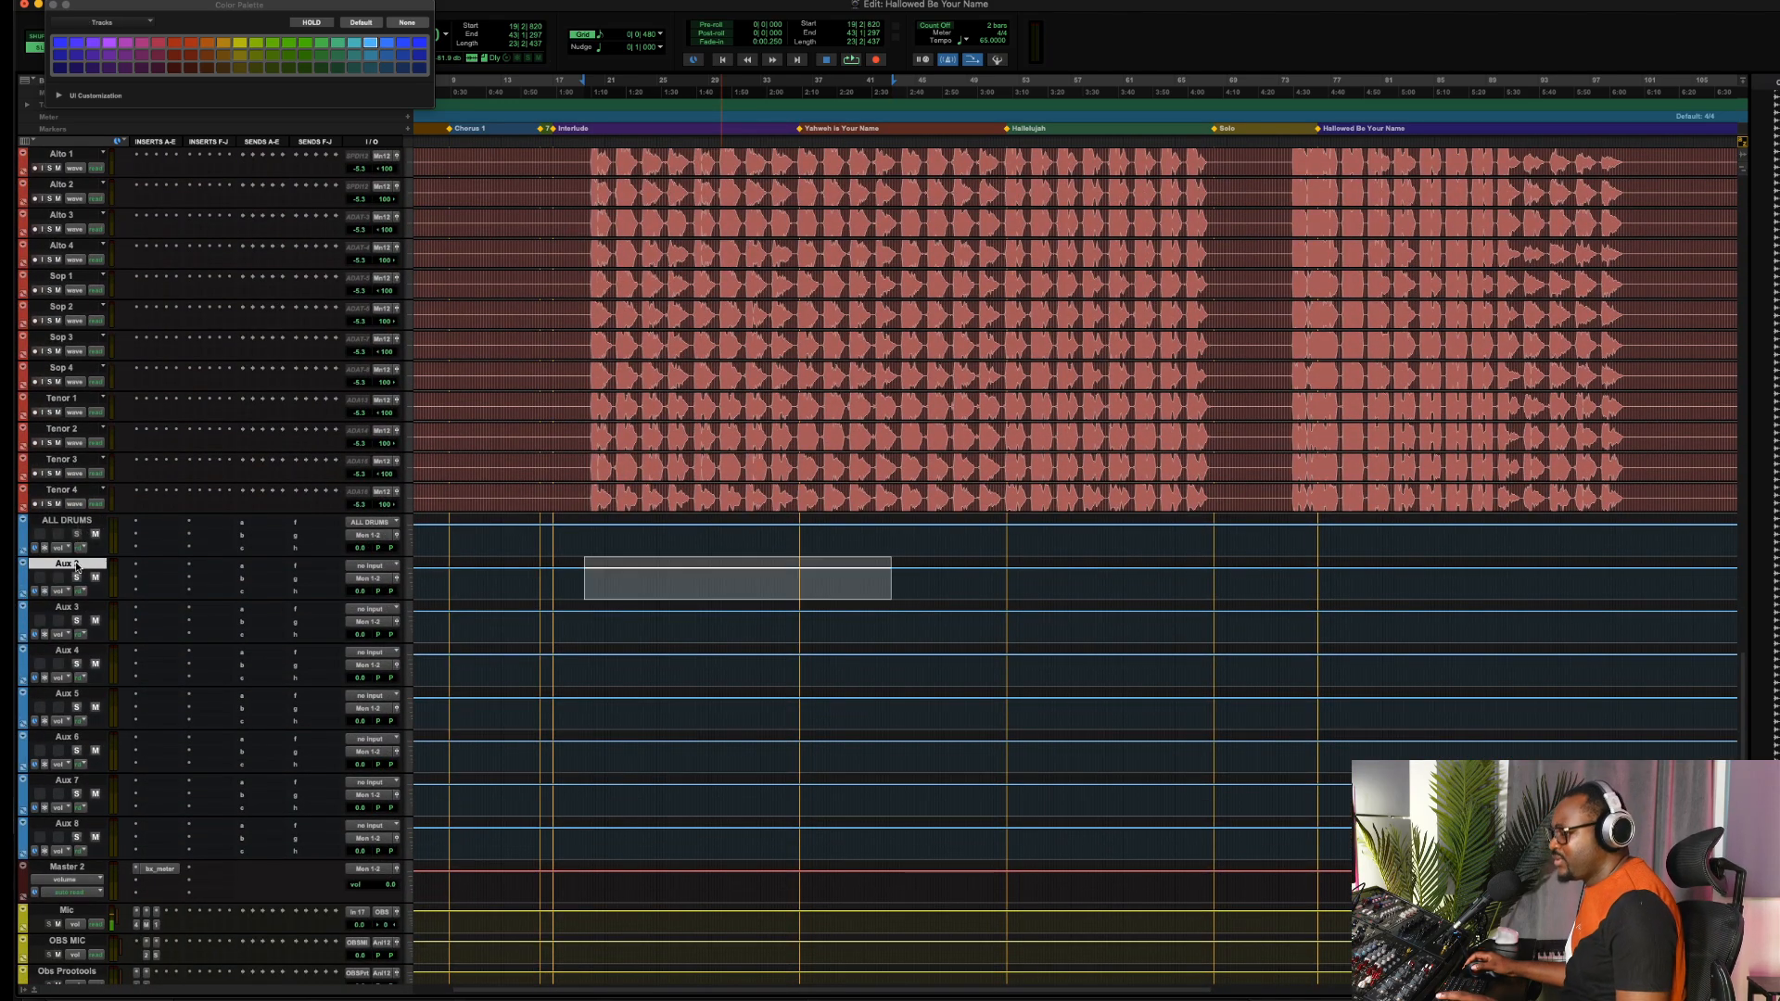
pyautogui.keyDown('shift'); pyautogui.click(68, 828); pyautogui.keyUp('shift')
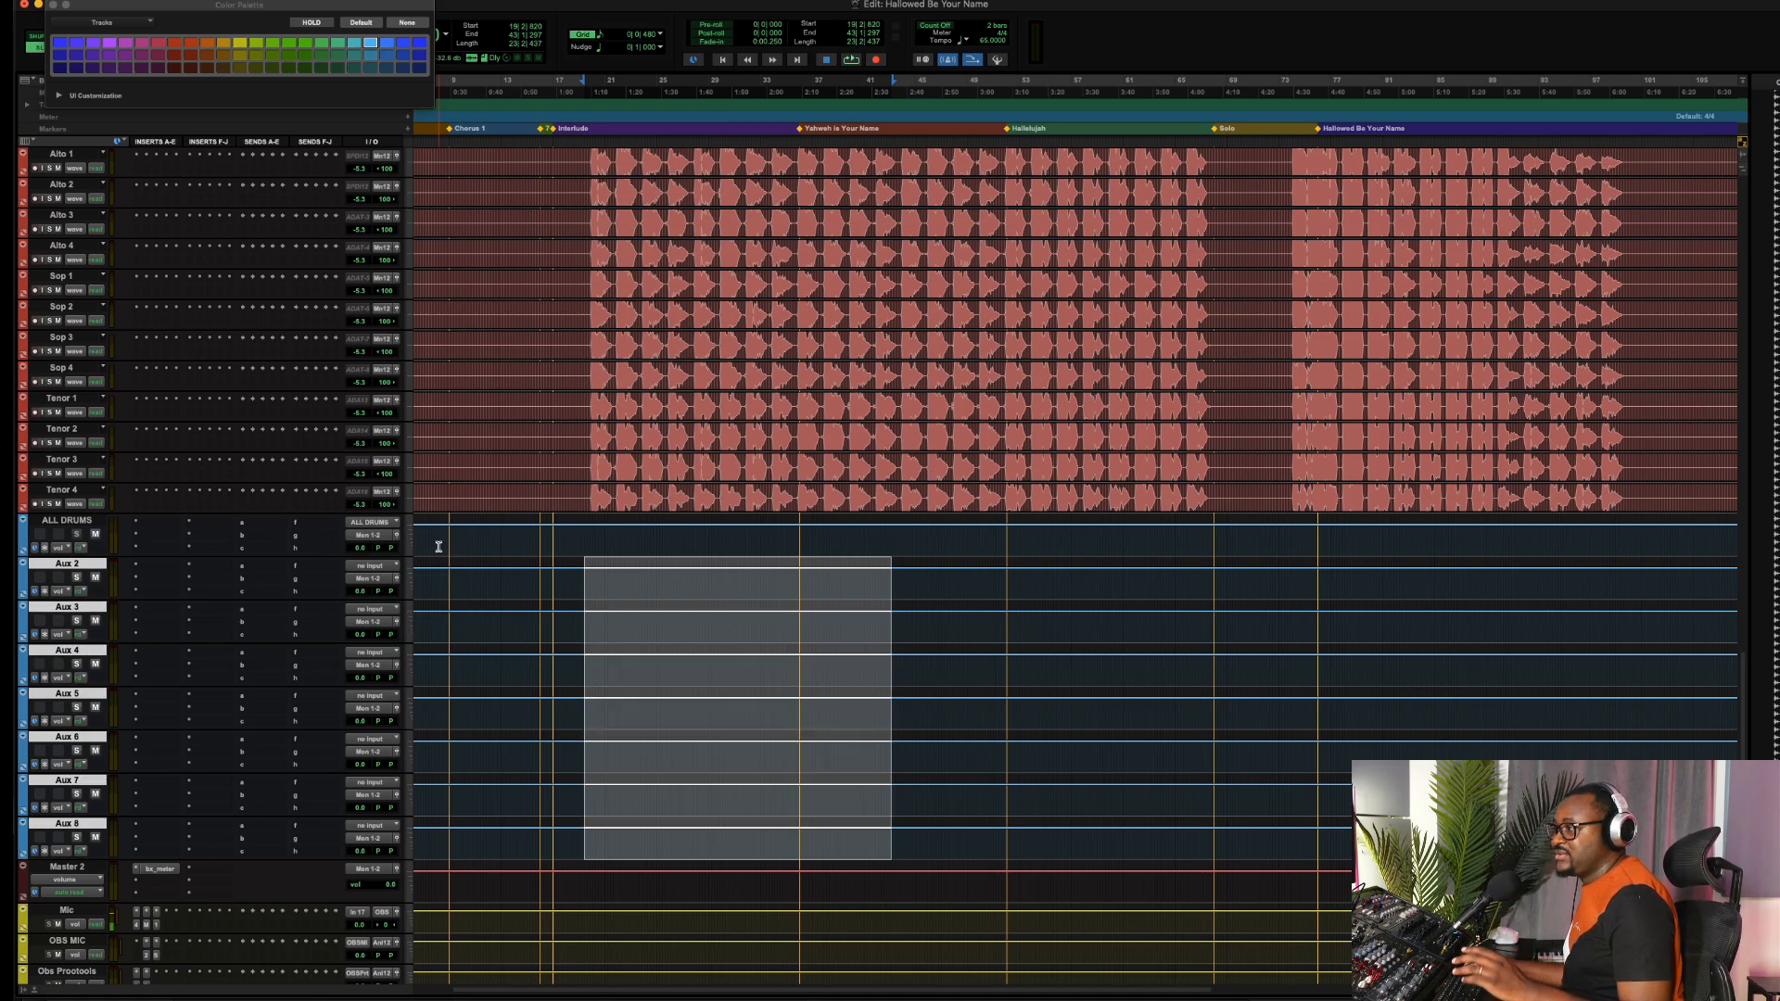
pyautogui.click(577, 590)
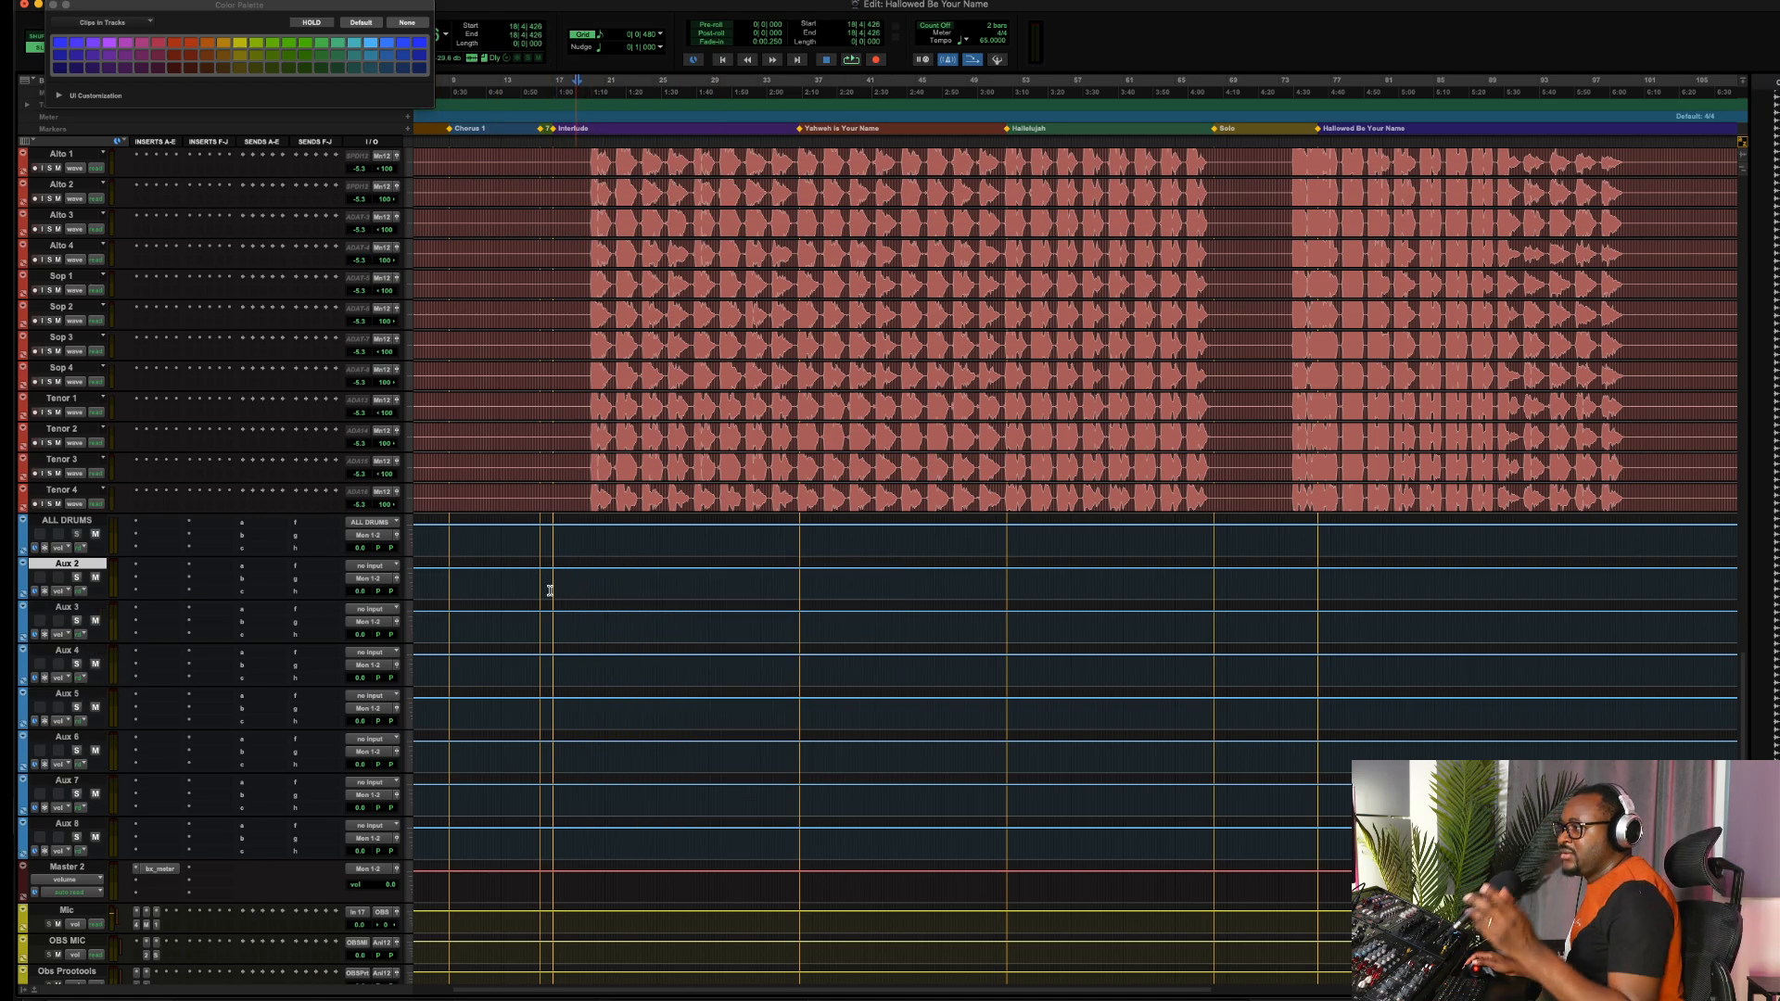
# Rename the aux tracks Aux 2, Aux 3 and Aux 4 as ALL MUSIC, ALL EFX and ALL BASS
pyautogui.doubleClick(70, 566)
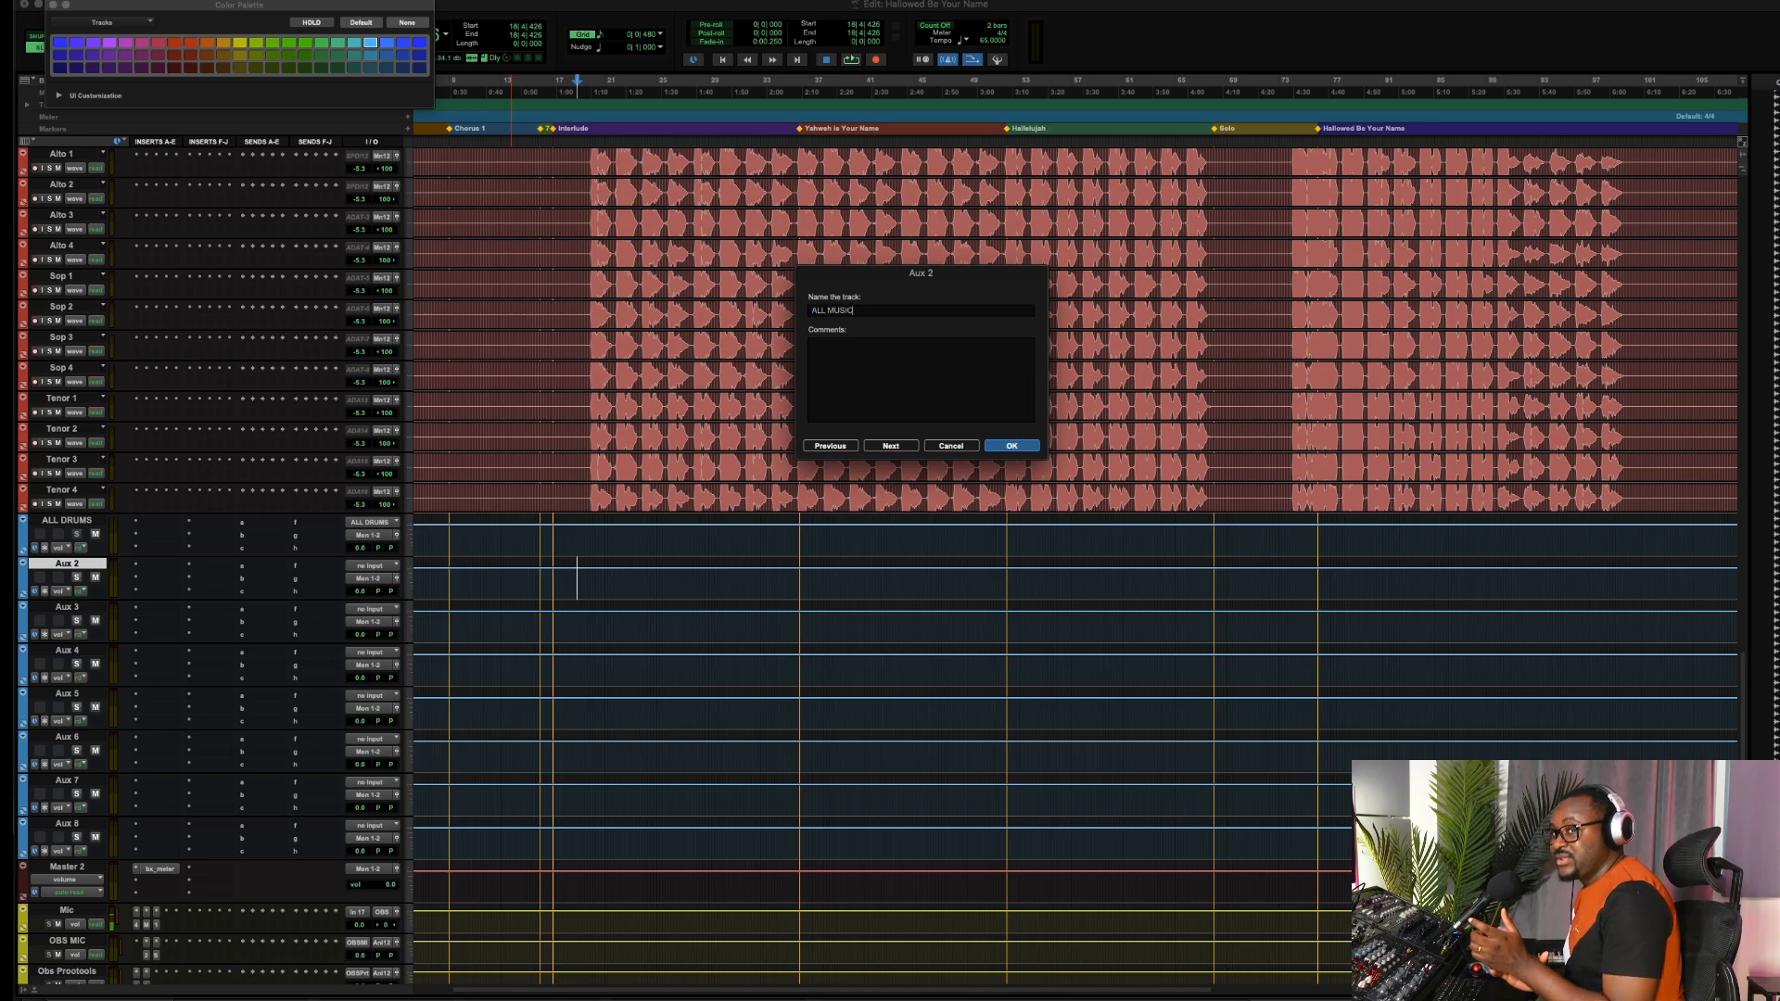
pyautogui.press('super+Right')
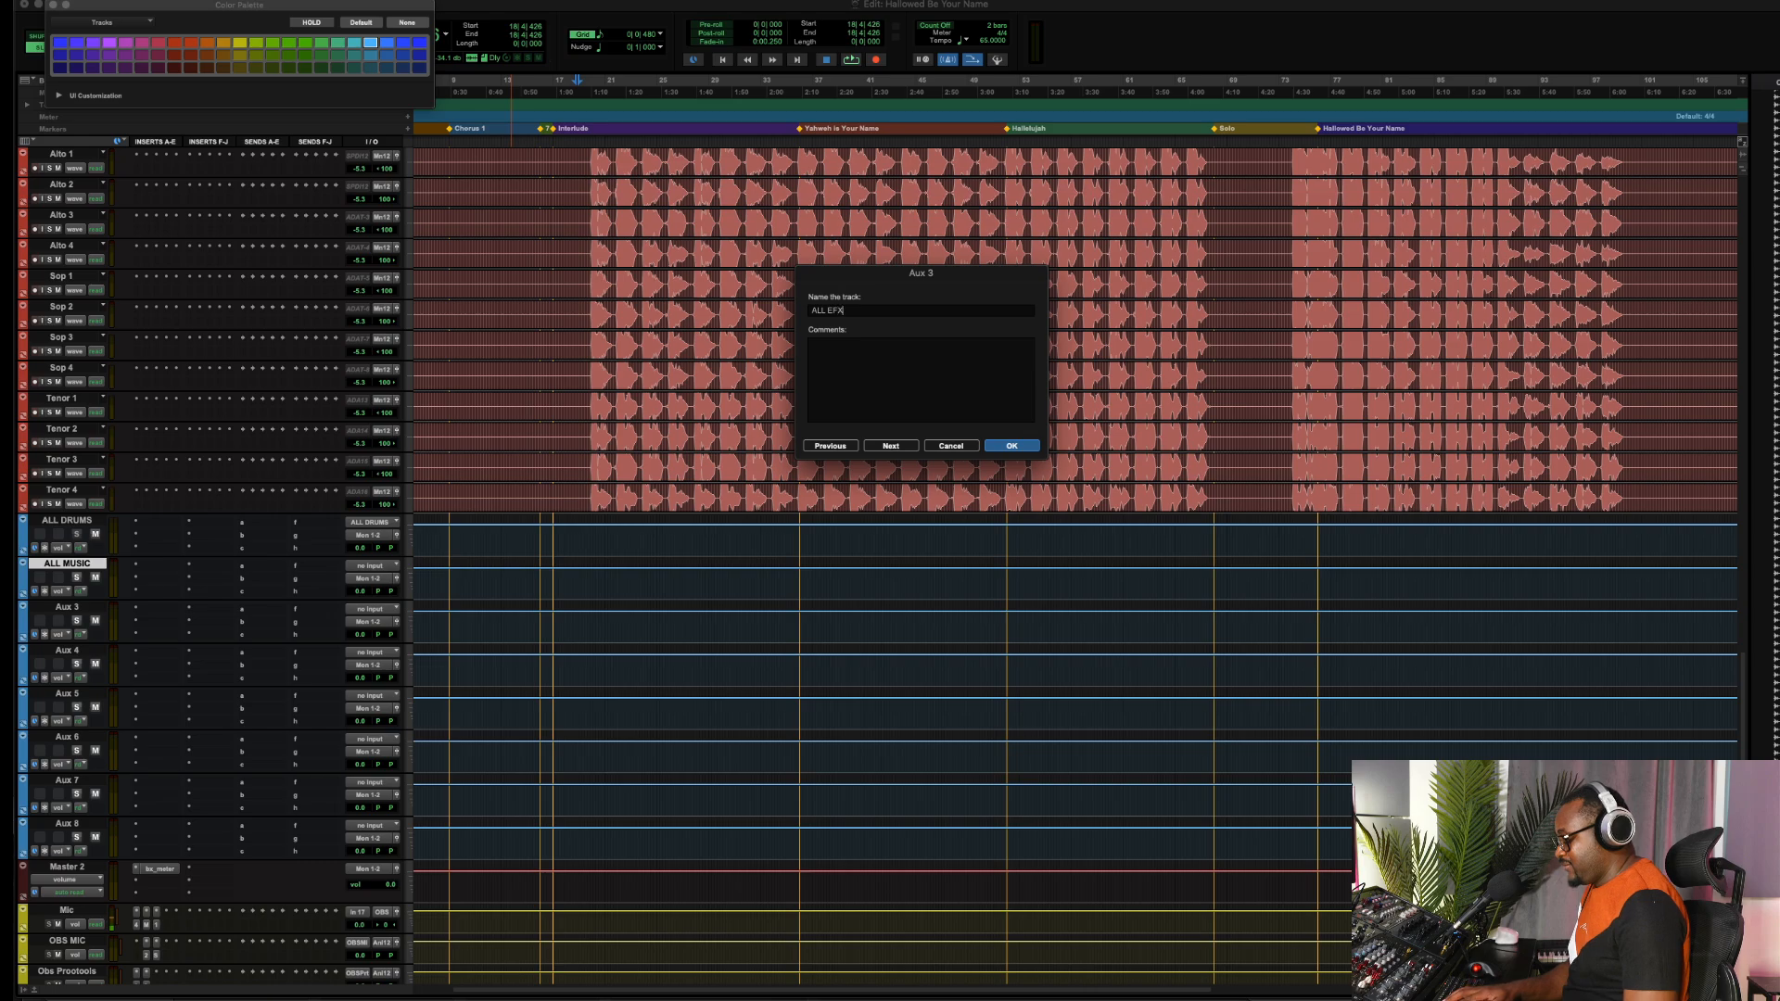
pyautogui.press('super+Right')
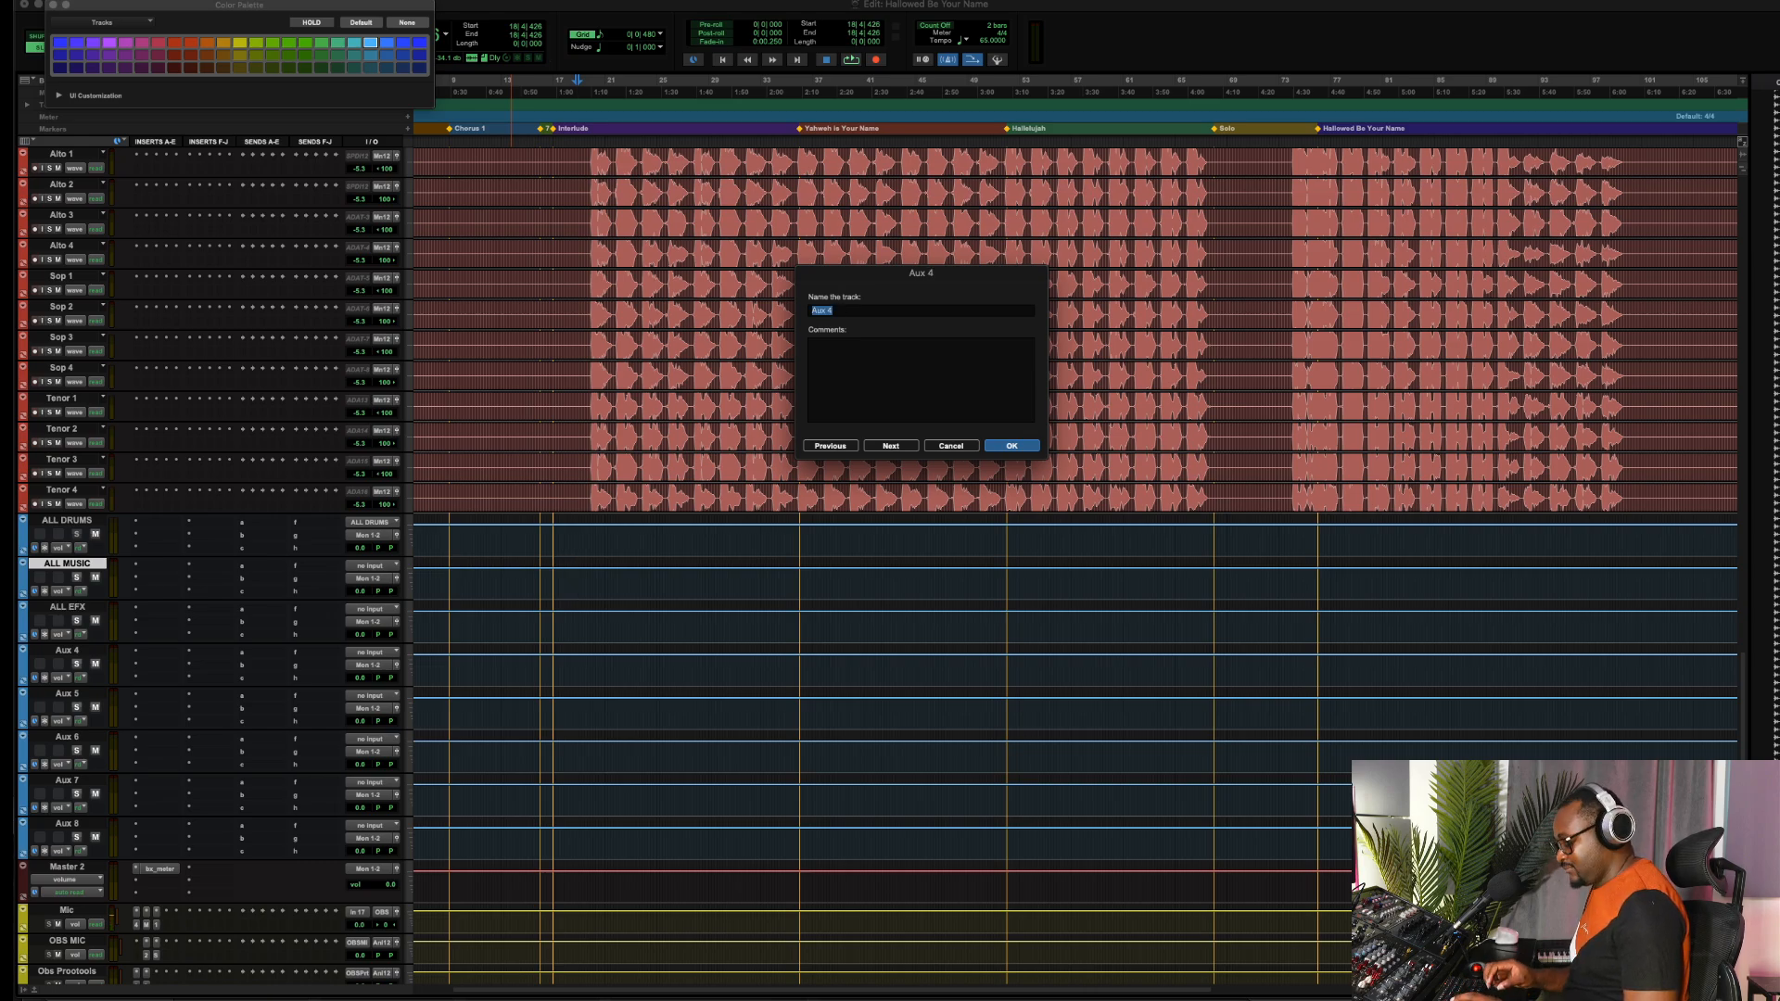
pyautogui.write('ALL BASS')
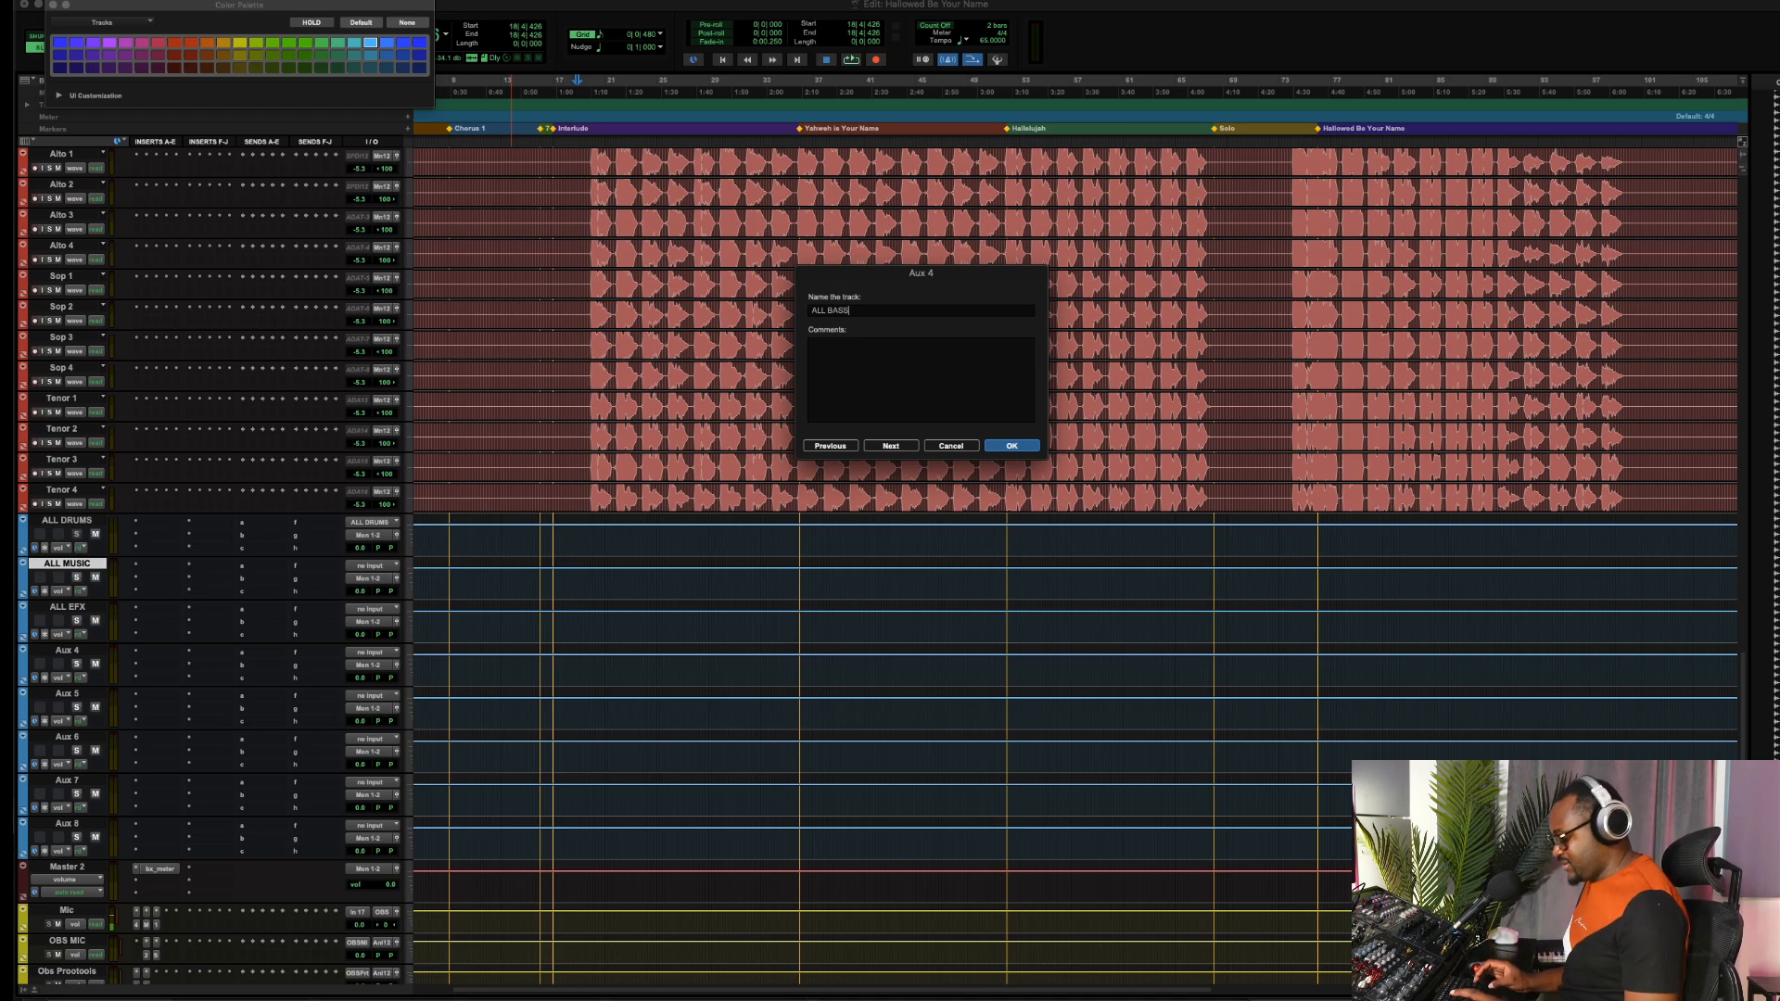
pyautogui.press('super+Right')
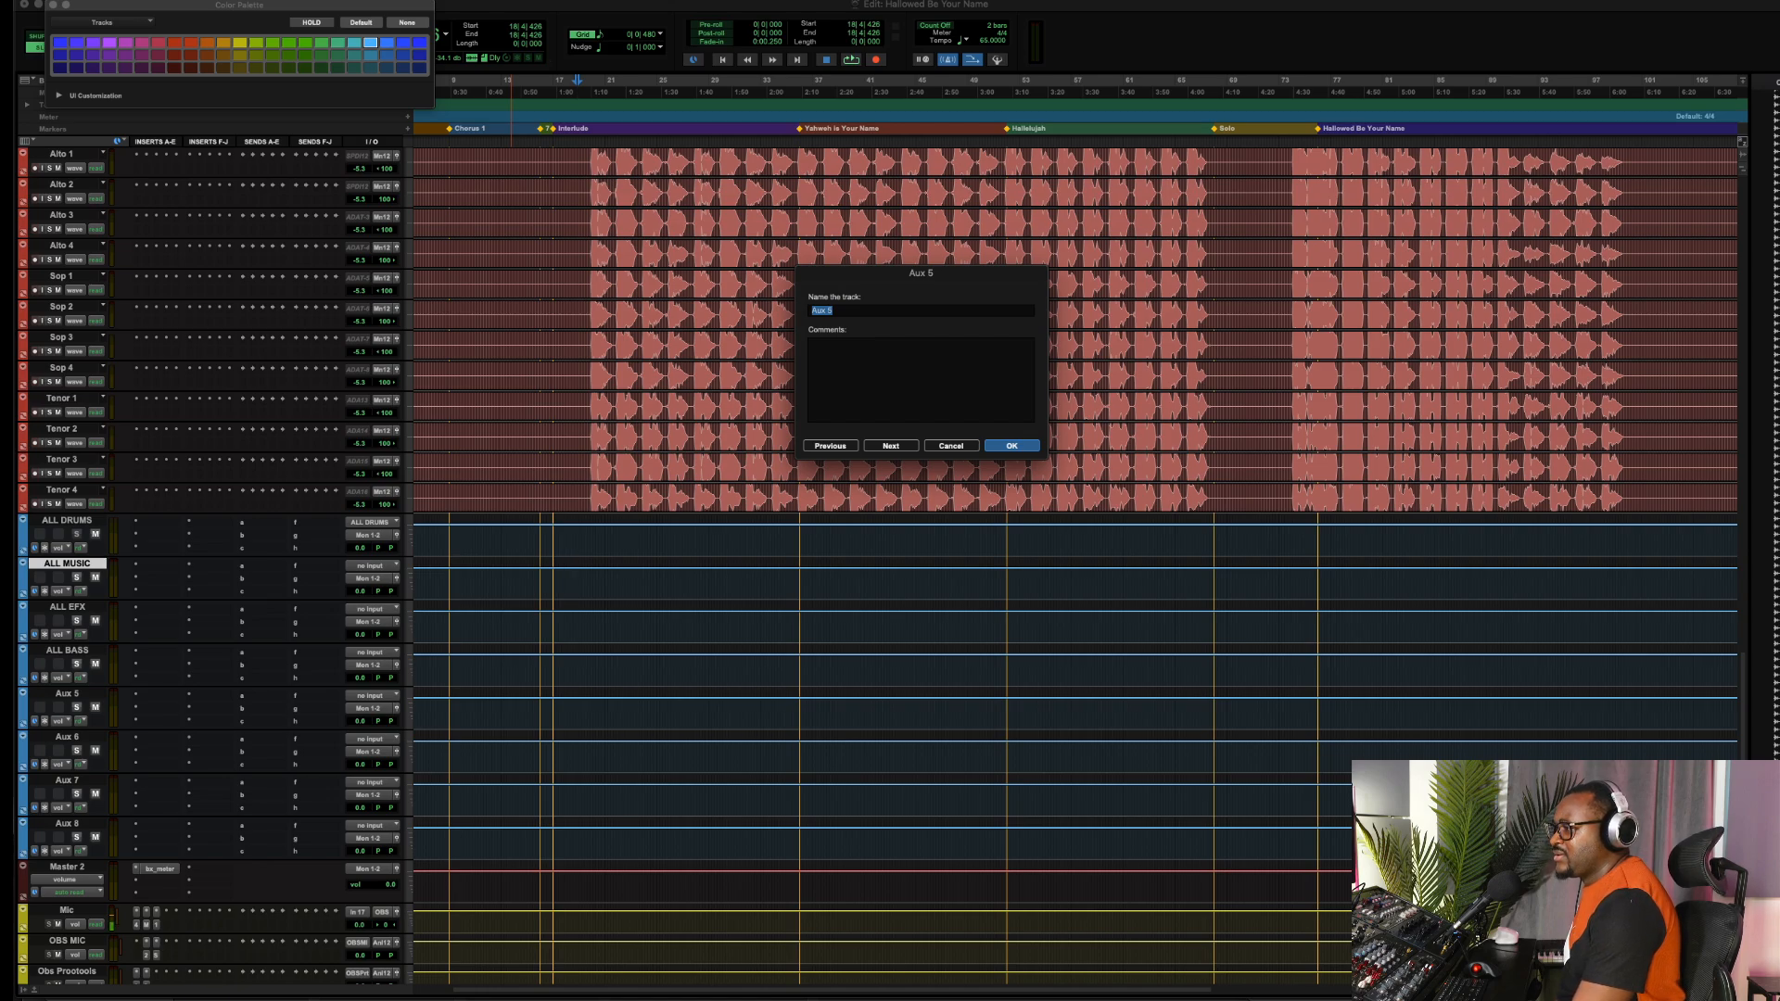
# Rename the aux tracks Aux 5, Aux 6 and Aux 7 as ALL PERC, LEAD VOX and ALL BGVS
pyautogui.write('A')
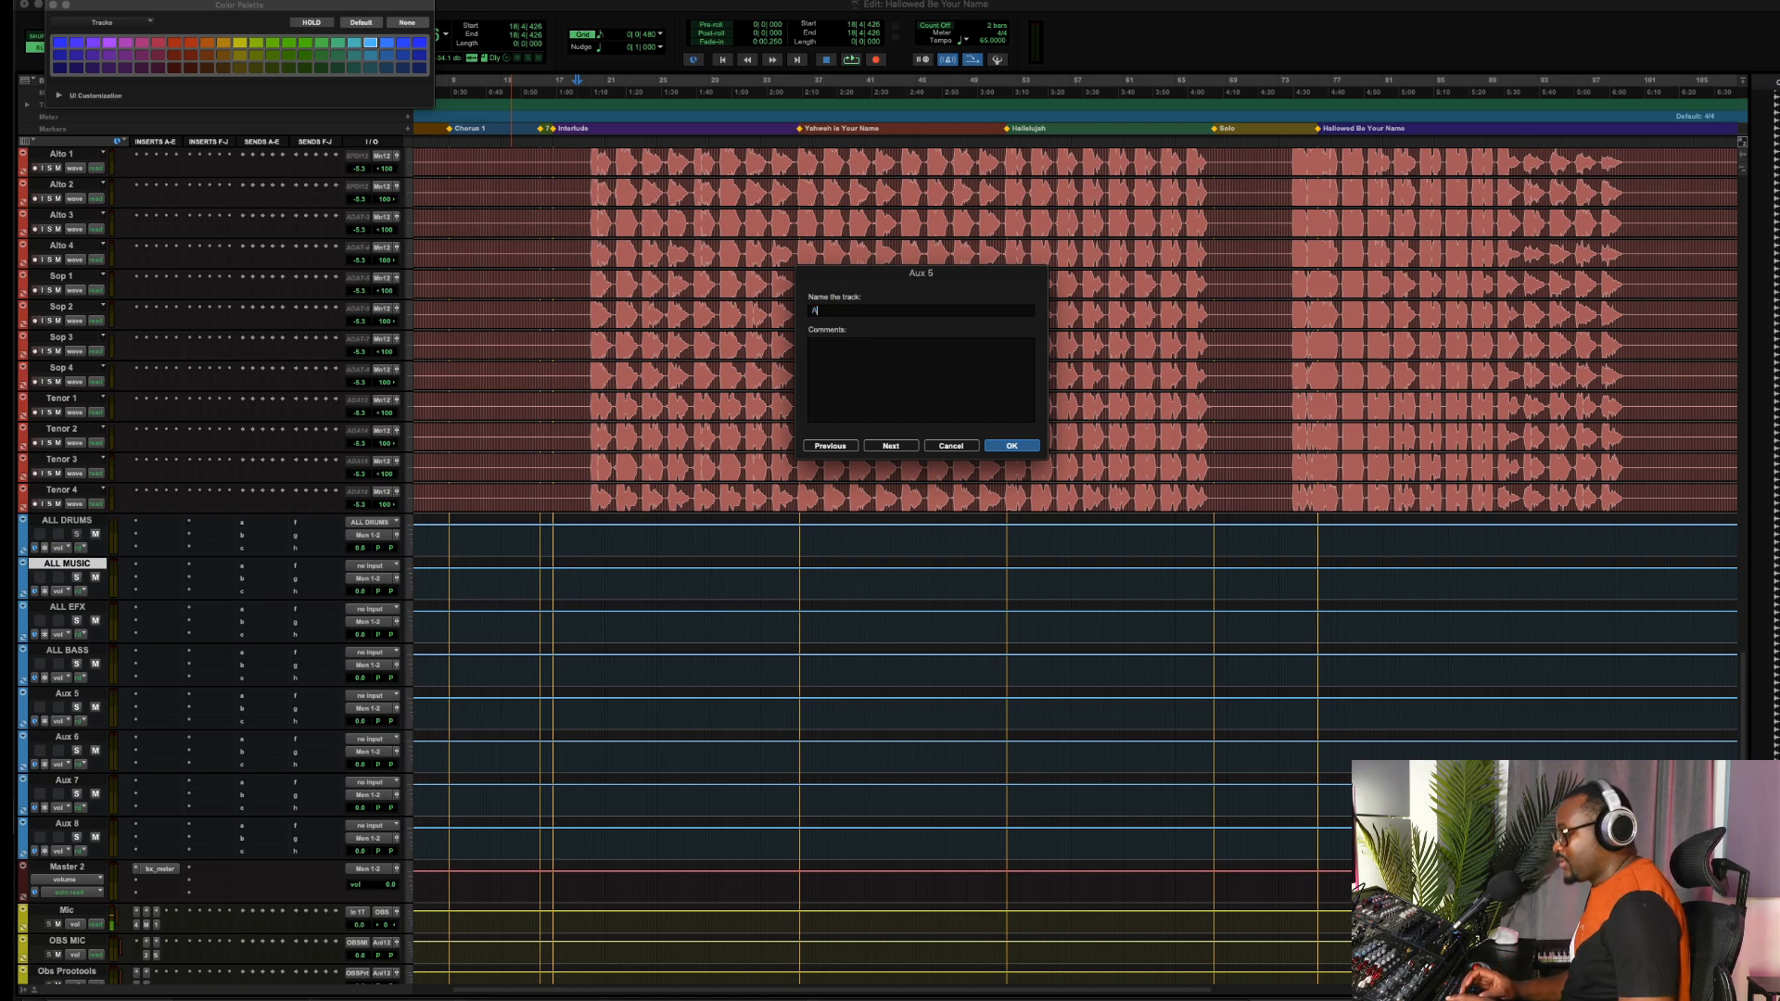
pyautogui.write('LL PER')
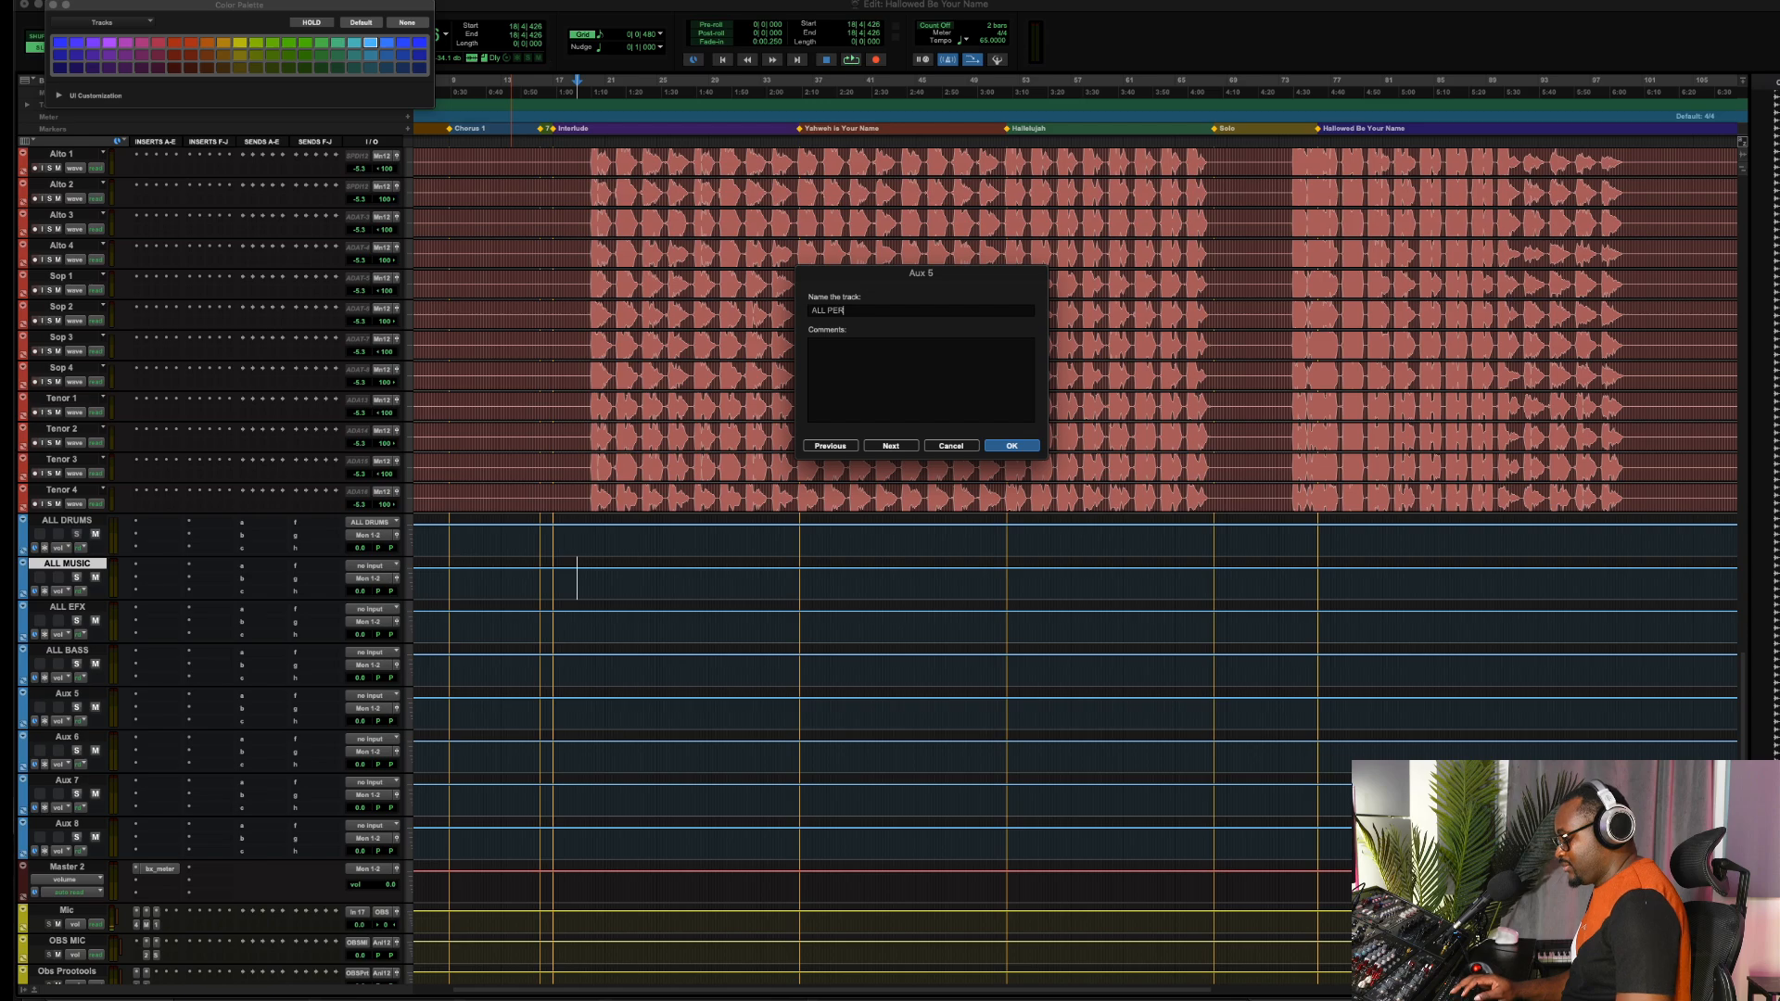
pyautogui.write('C')
pyautogui.press('super+Right')
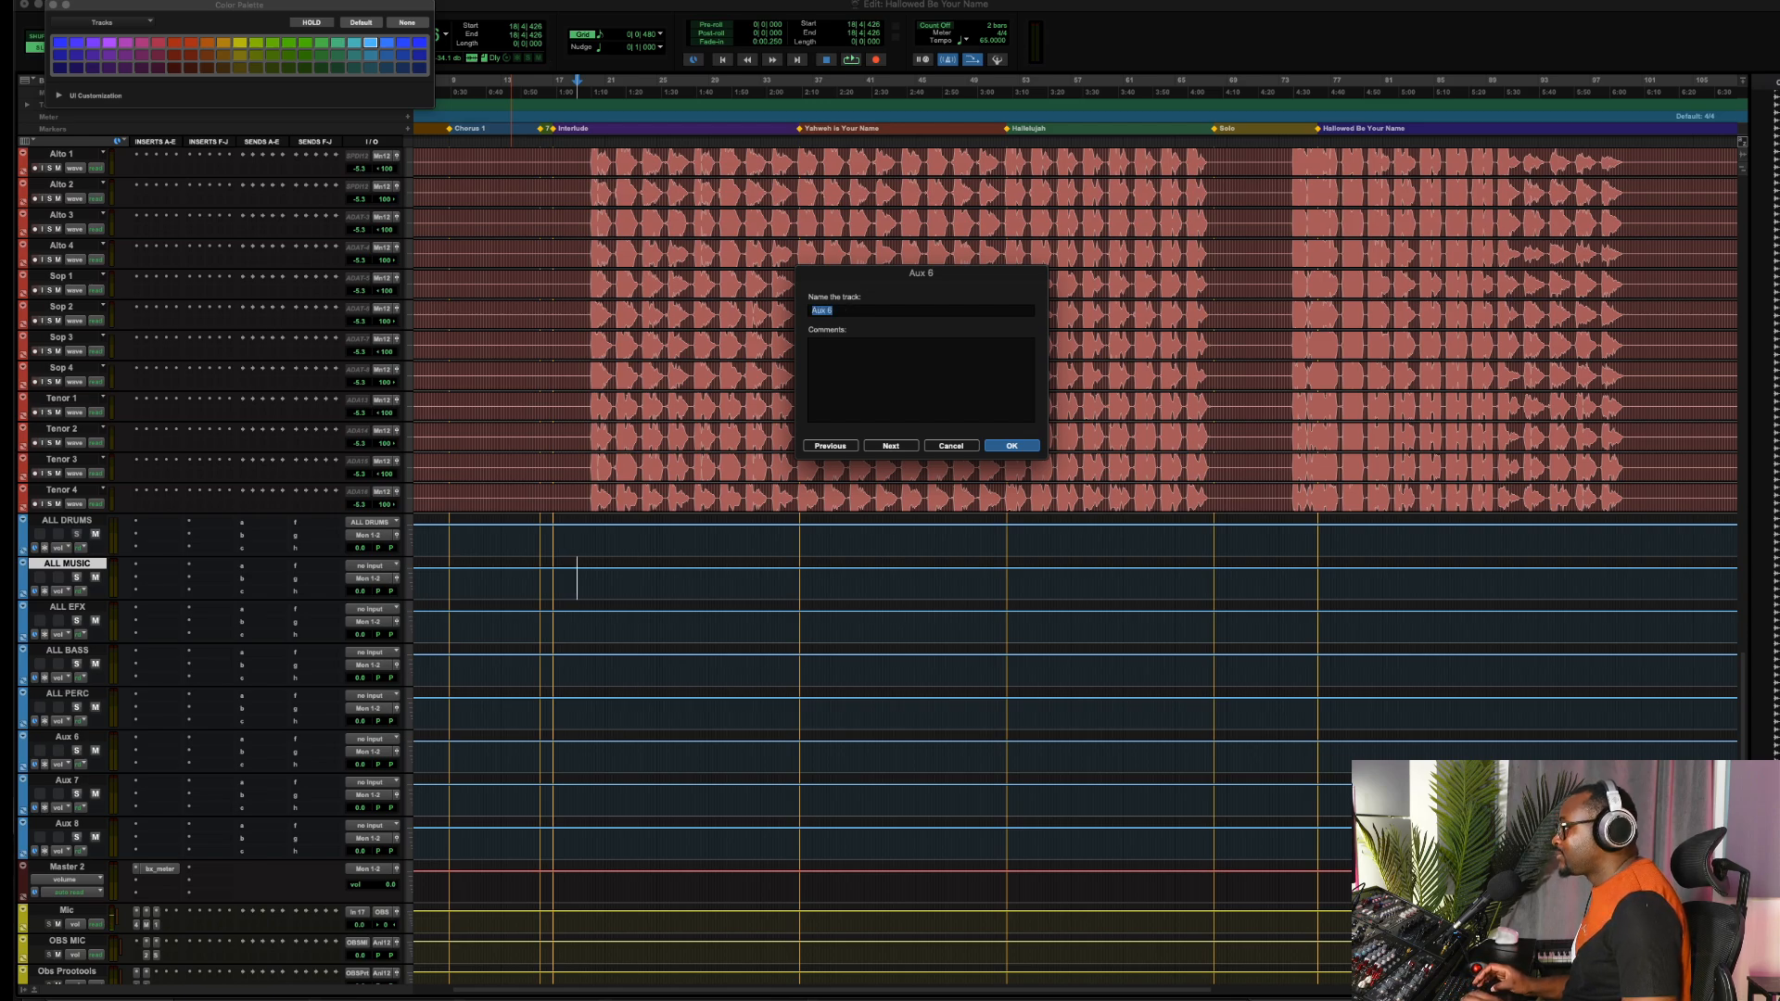
pyautogui.write('L')
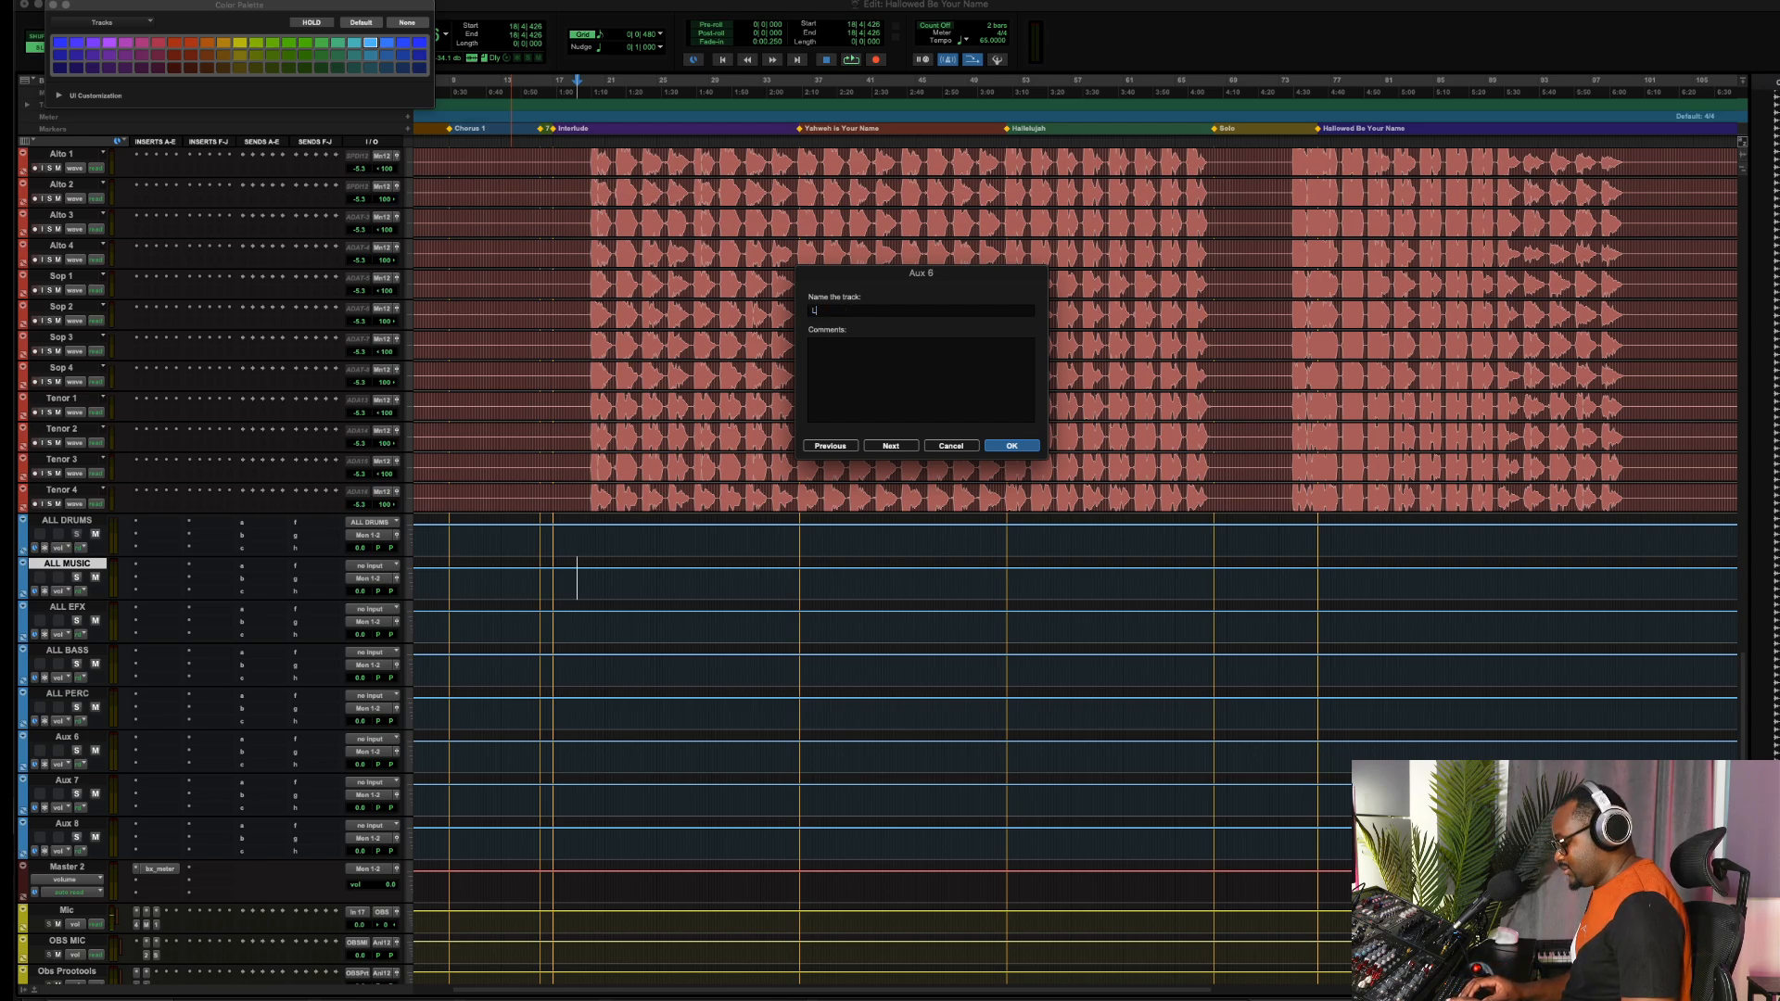
pyautogui.write('EAD VOX')
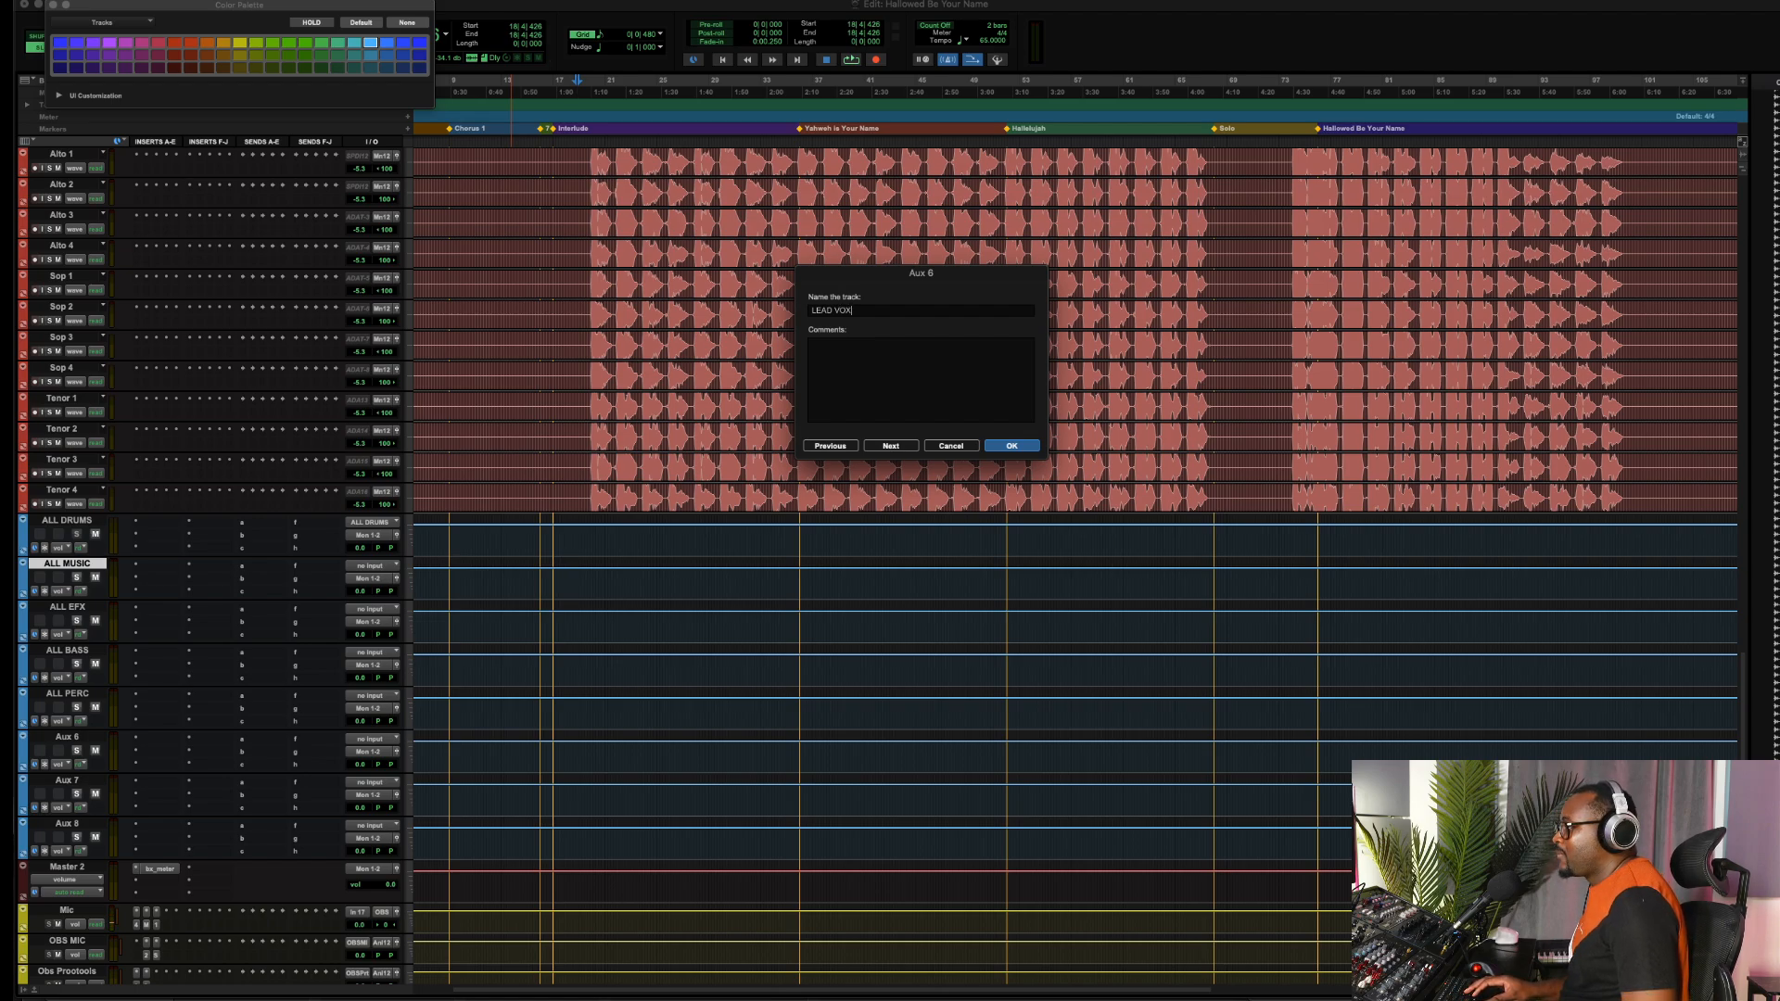
pyautogui.press('super+Right')
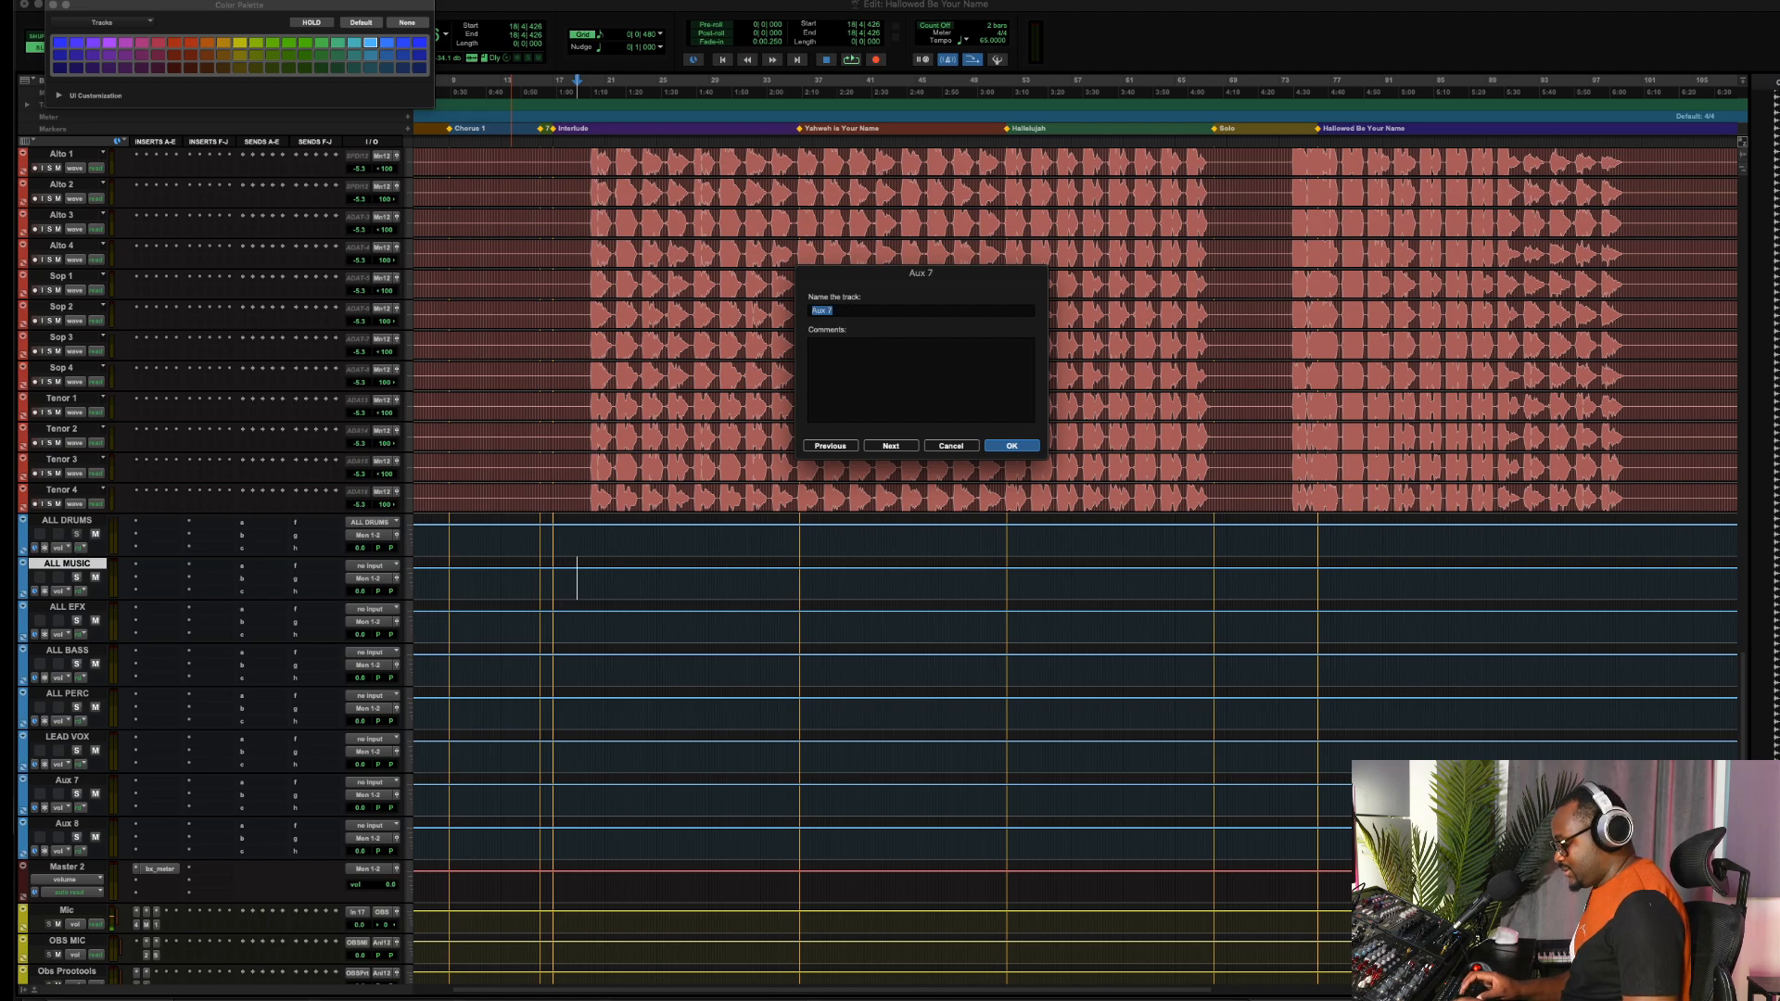
pyautogui.write('ALL BGVS')
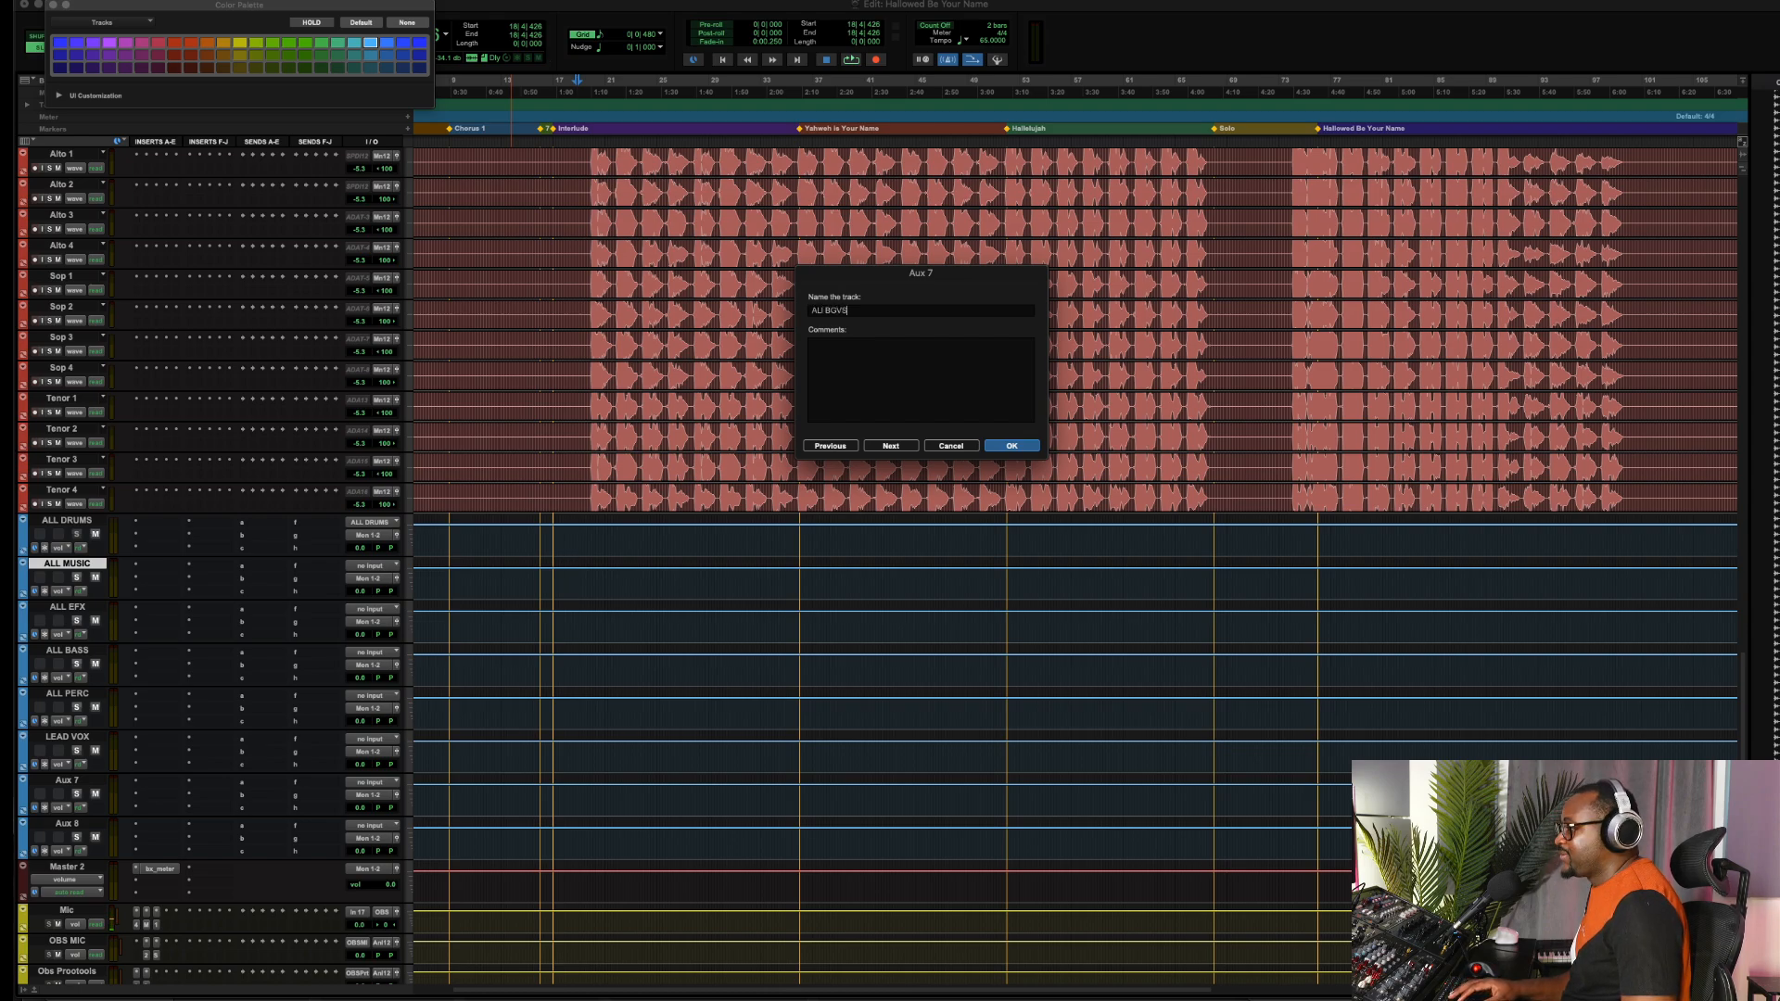
pyautogui.press('Return')
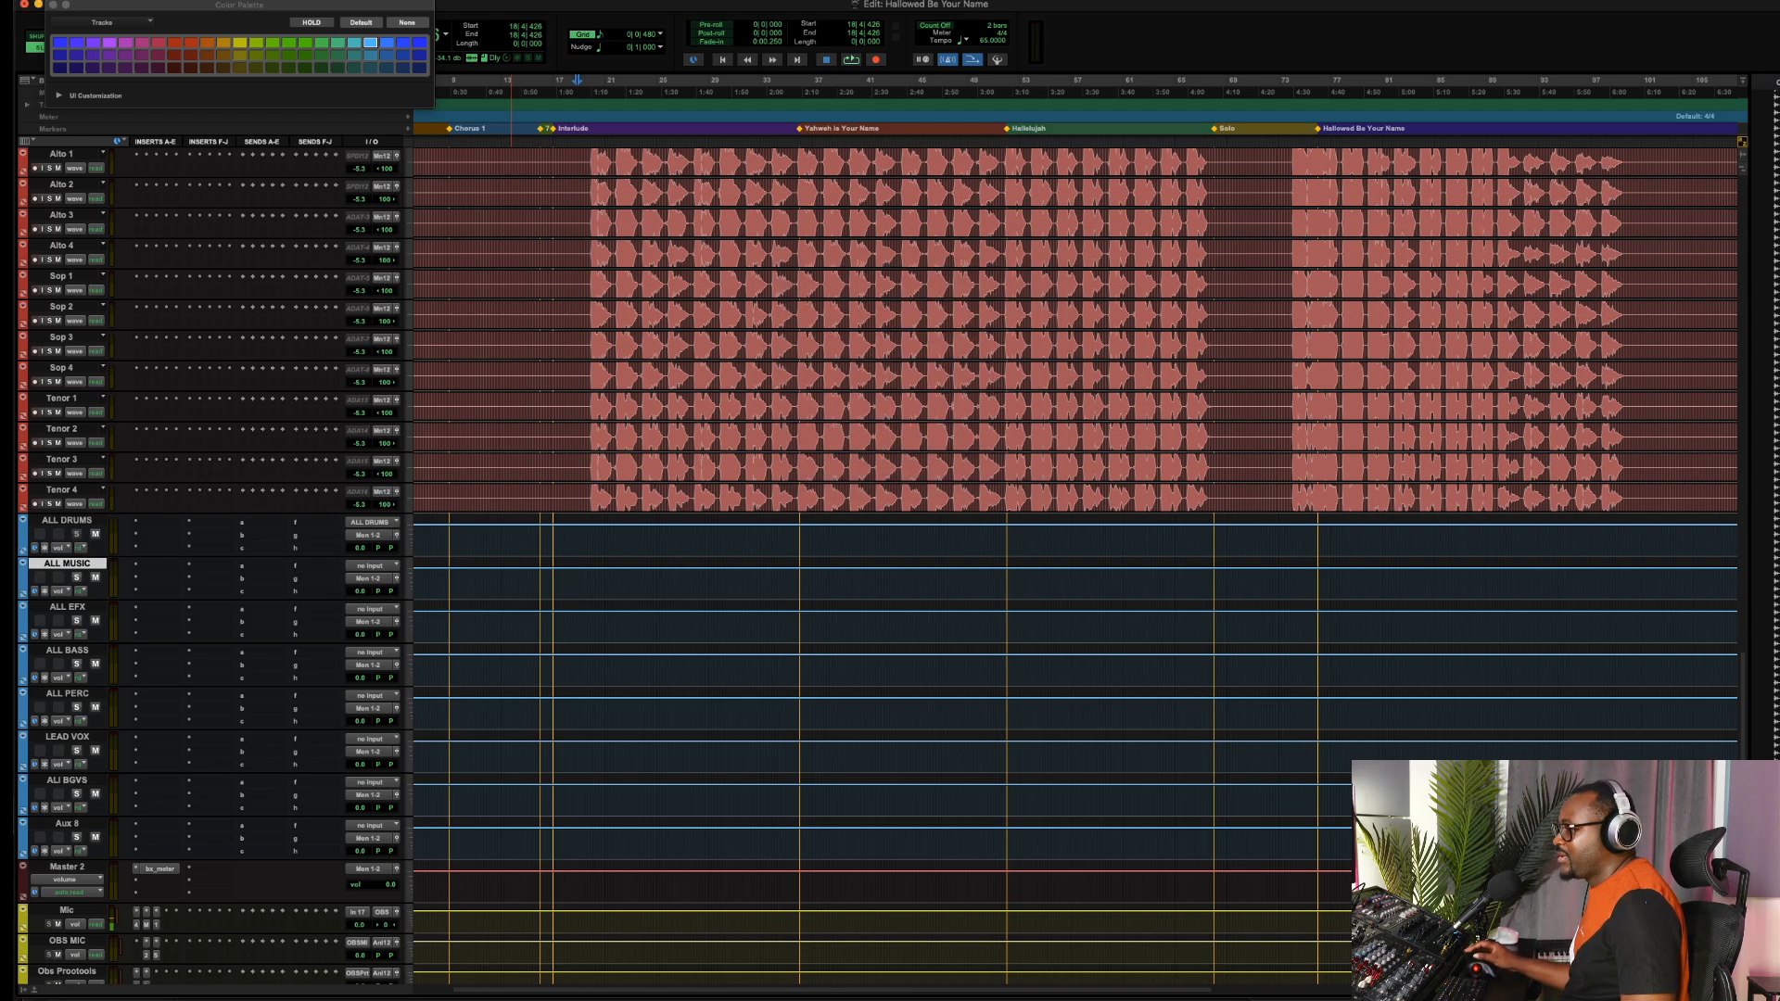
# Select the four percussion tracks from LOOP to TIMPANI 3, solo them and start playback
pyautogui.click(67, 823)
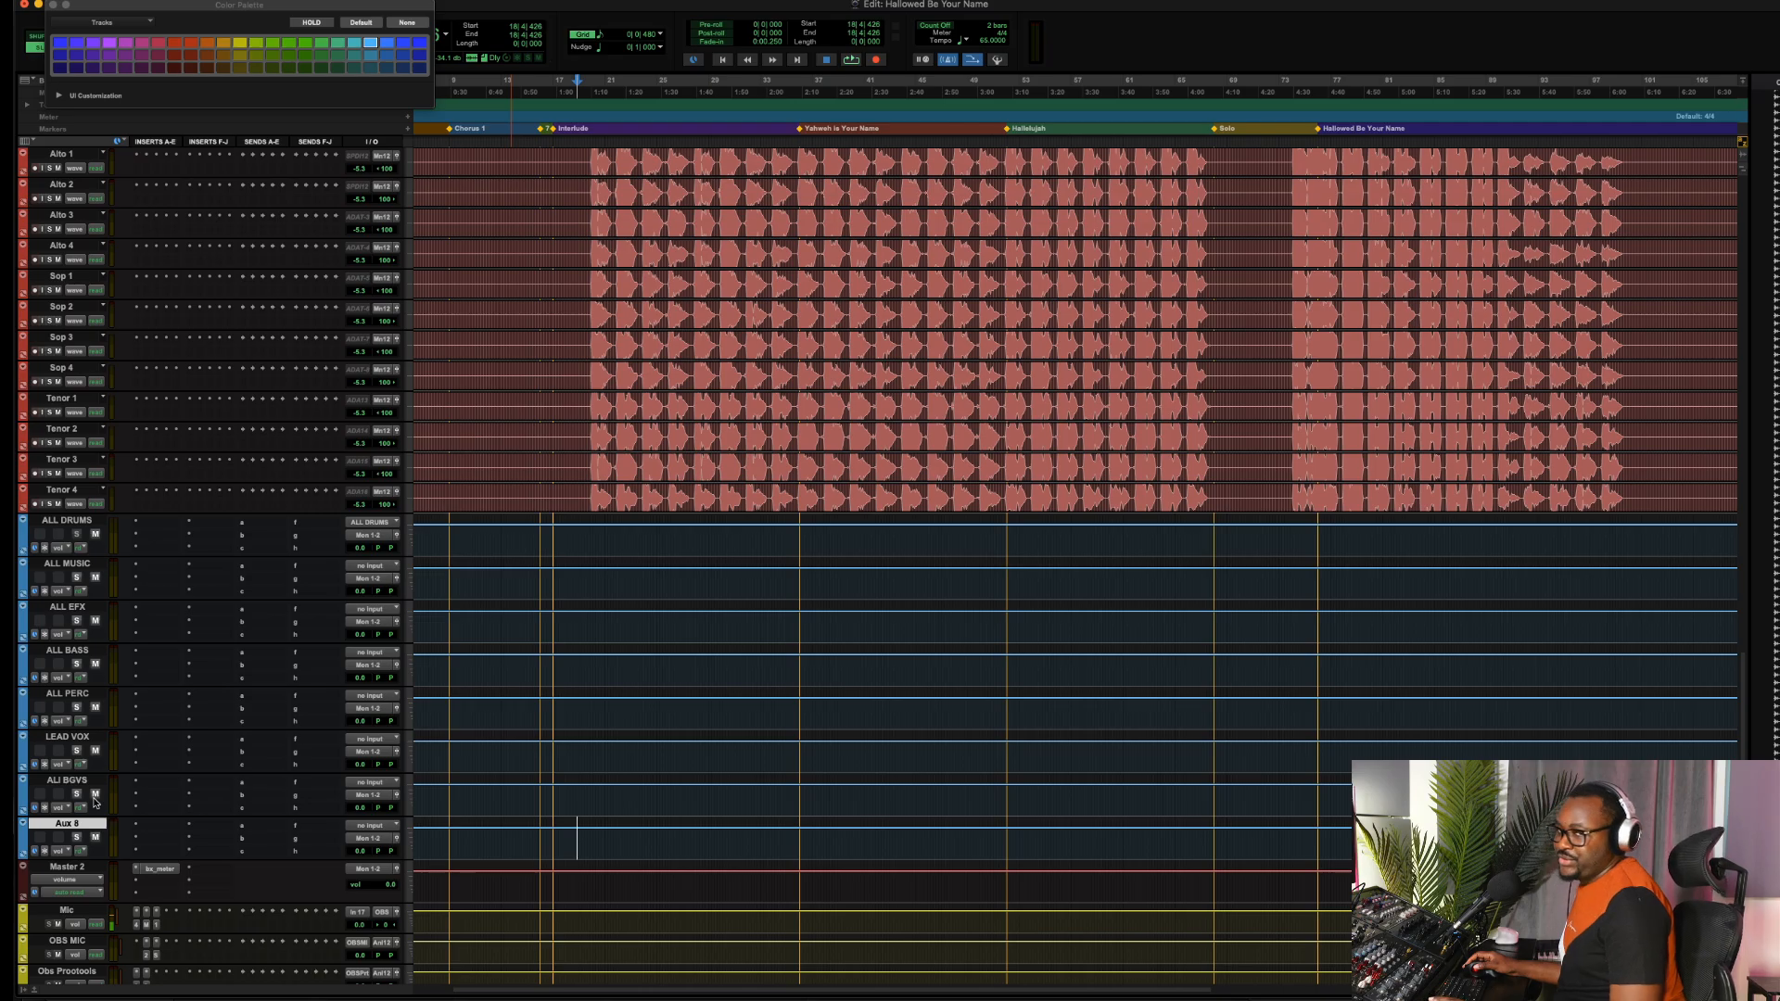
pyautogui.scroll(5, 577, 835)
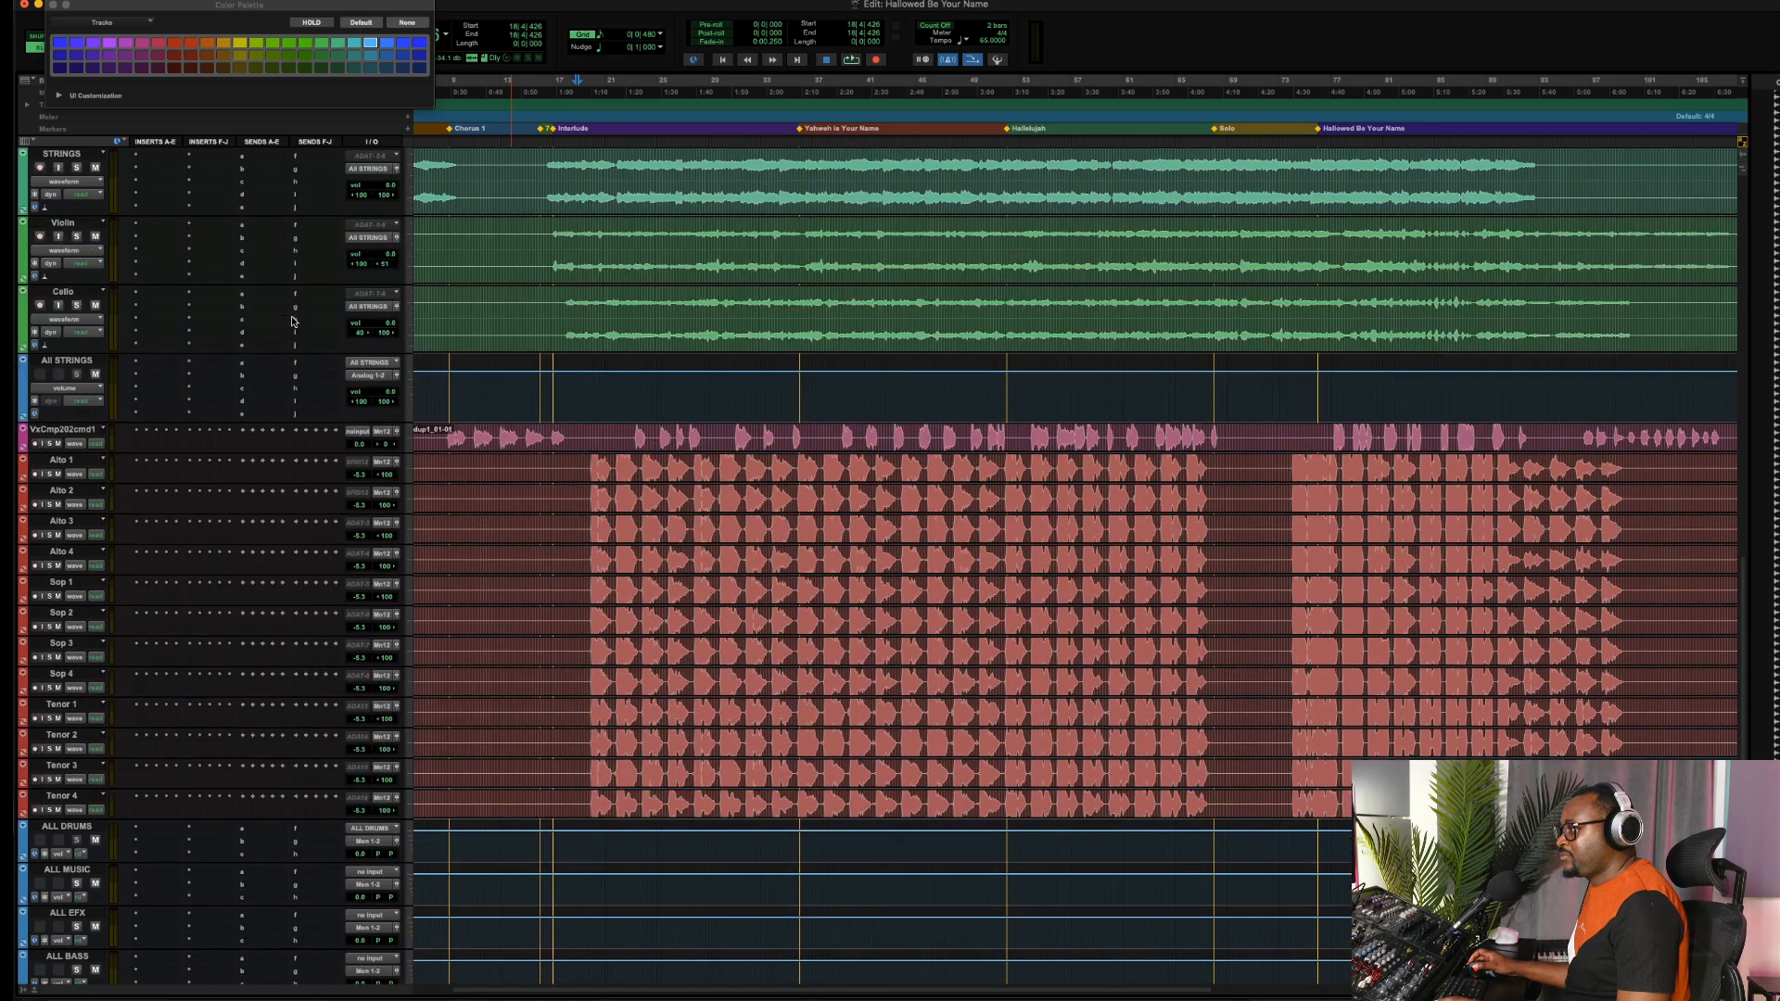
pyautogui.scroll(10, 562, 450)
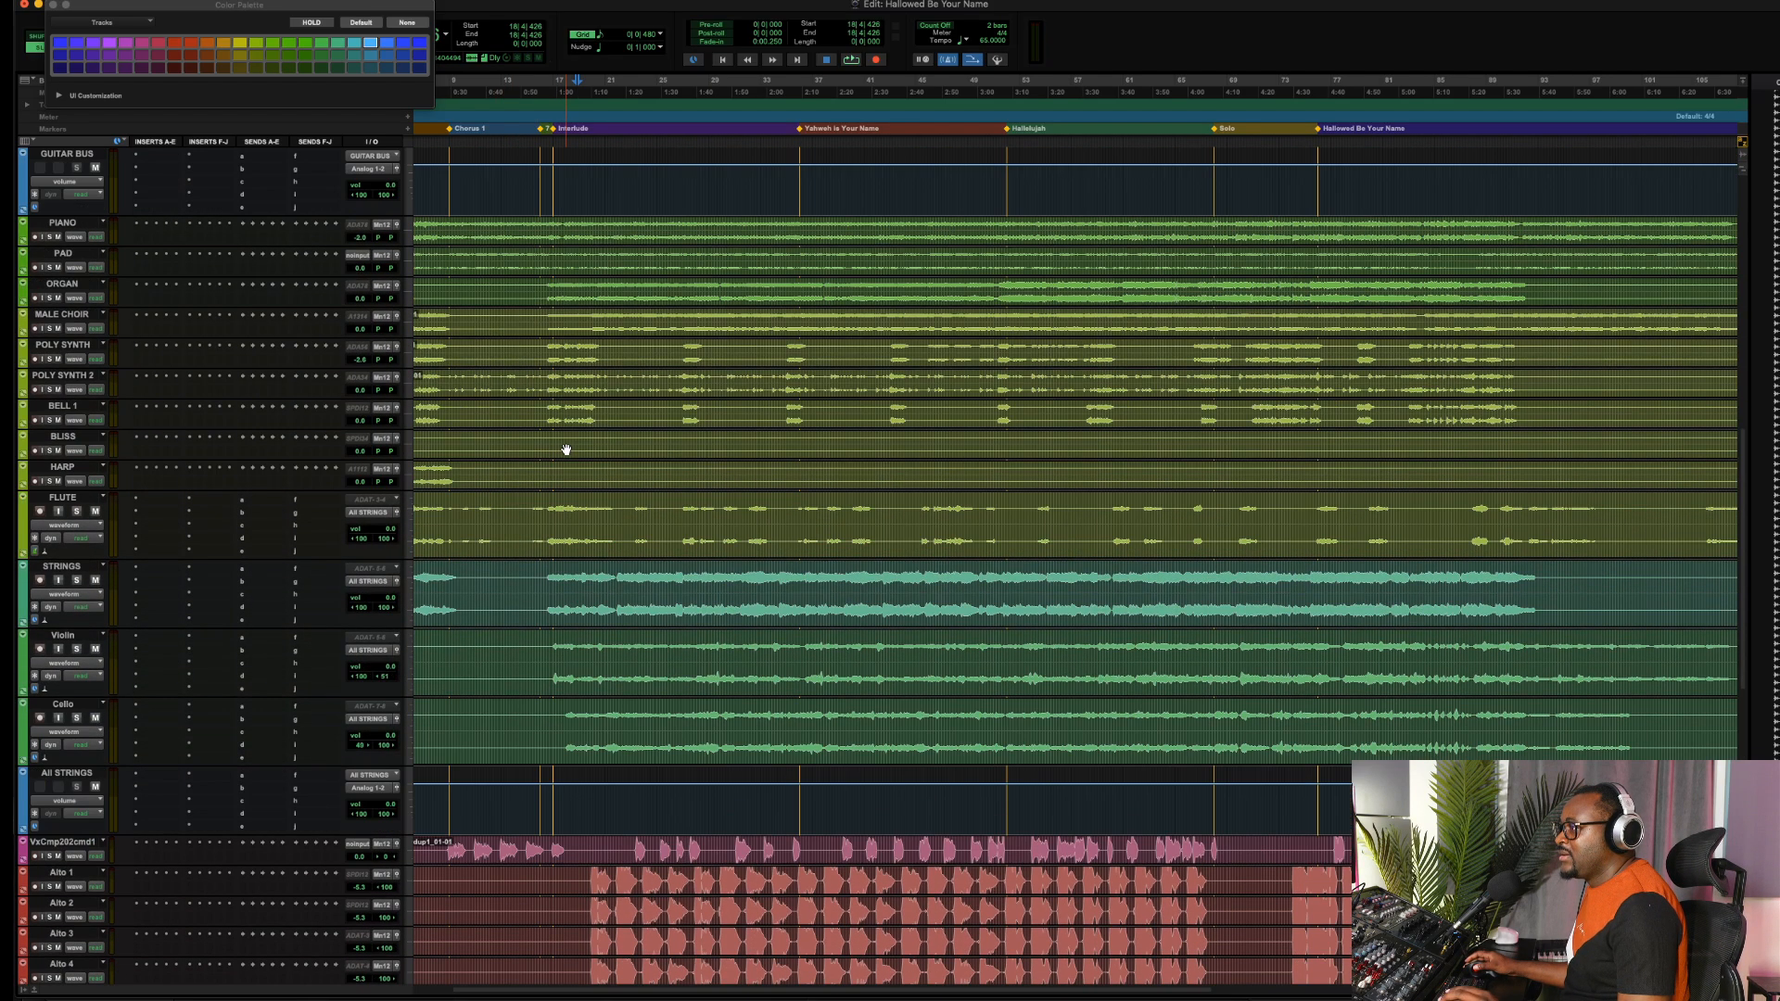
pyautogui.scroll(8, 566, 450)
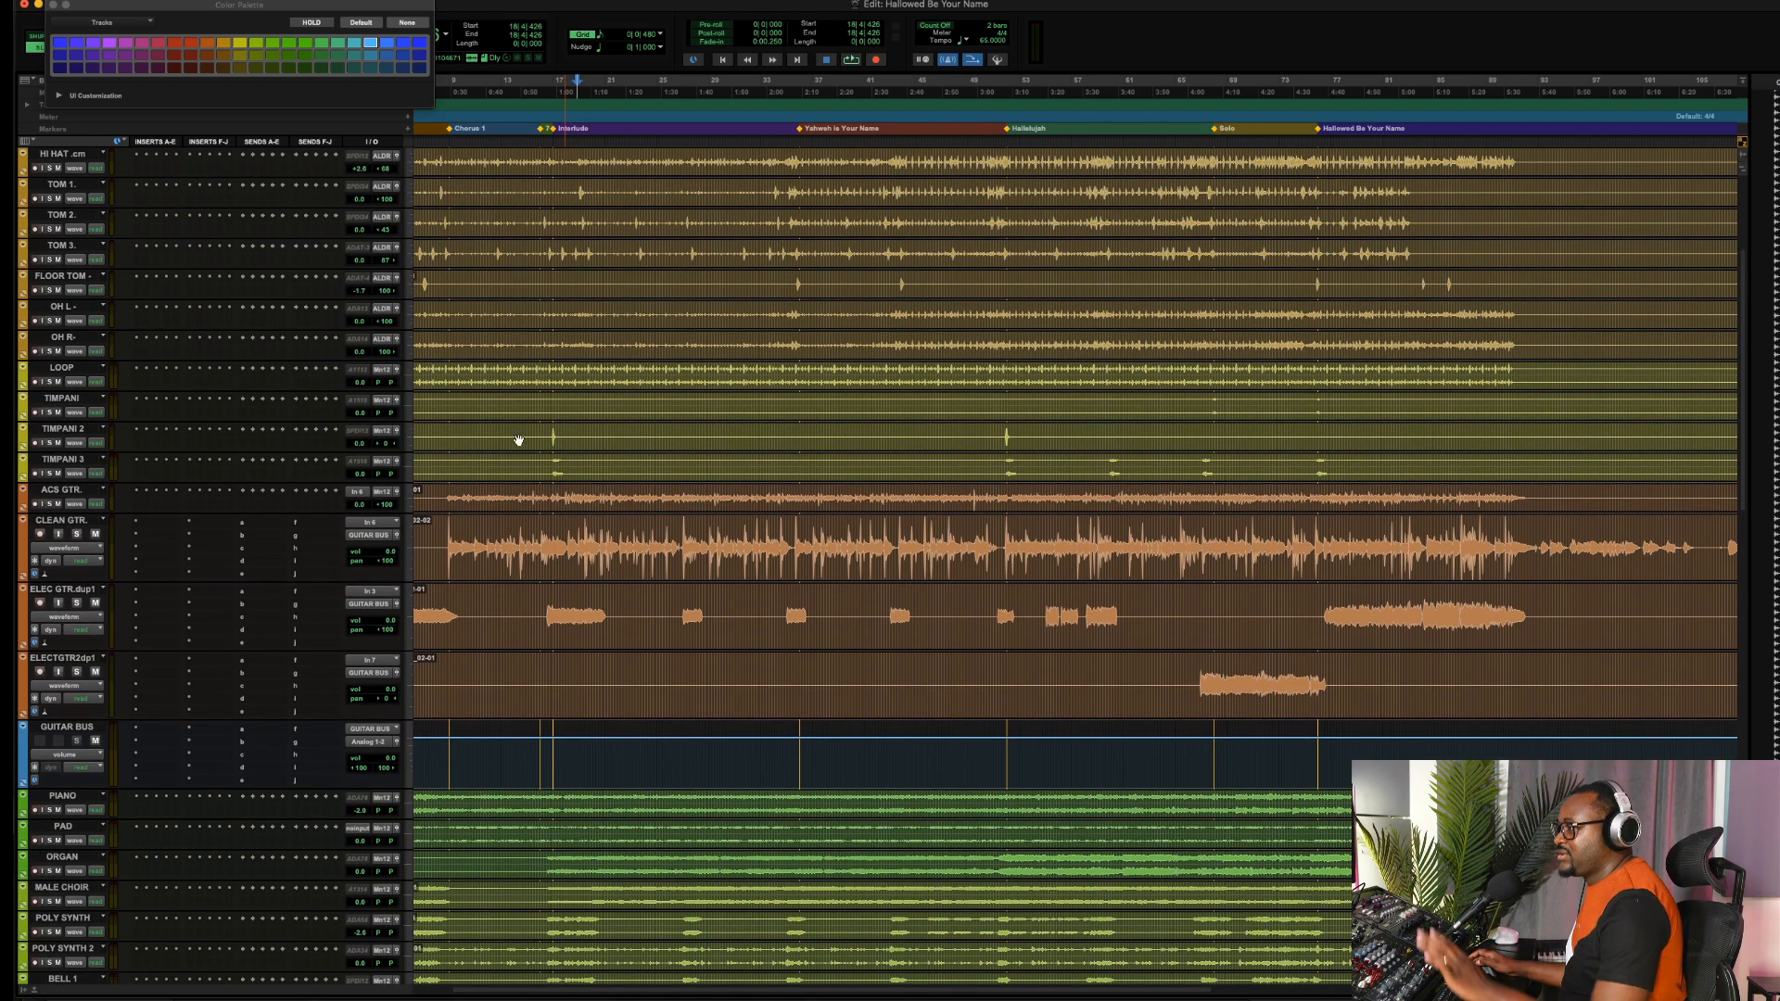
pyautogui.click(78, 368)
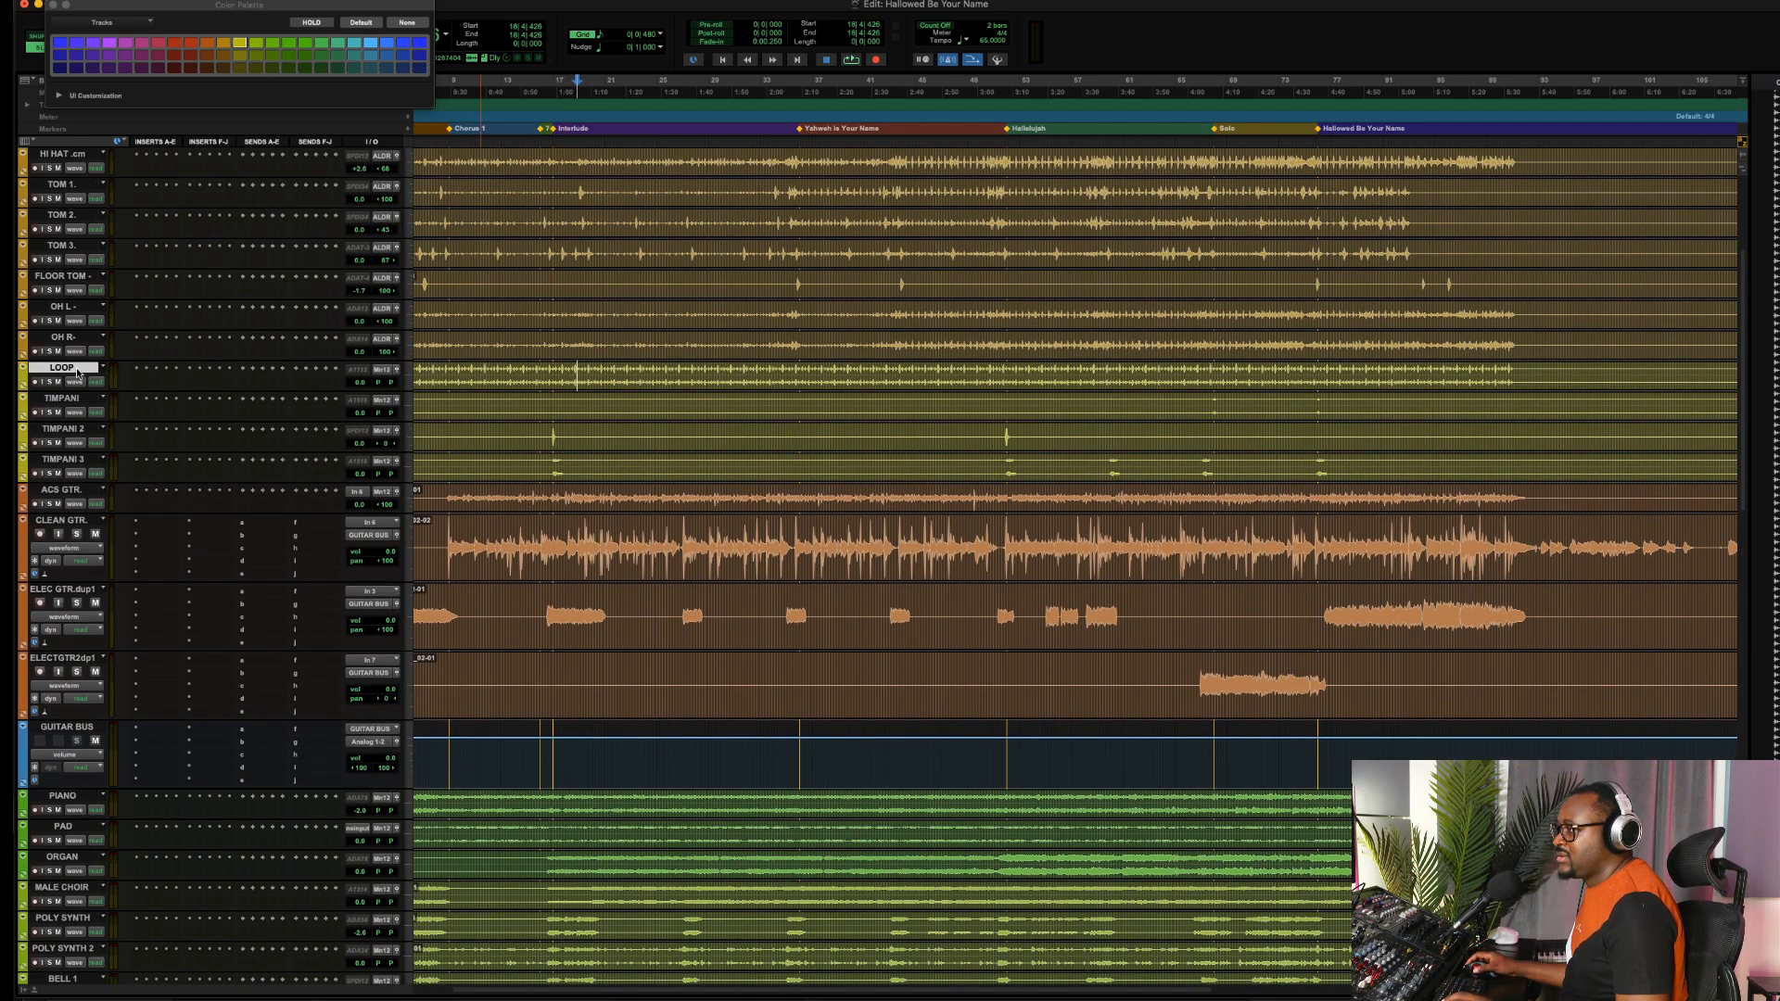
pyautogui.keyDown('shift'); pyautogui.click(64, 461); pyautogui.keyUp('shift')
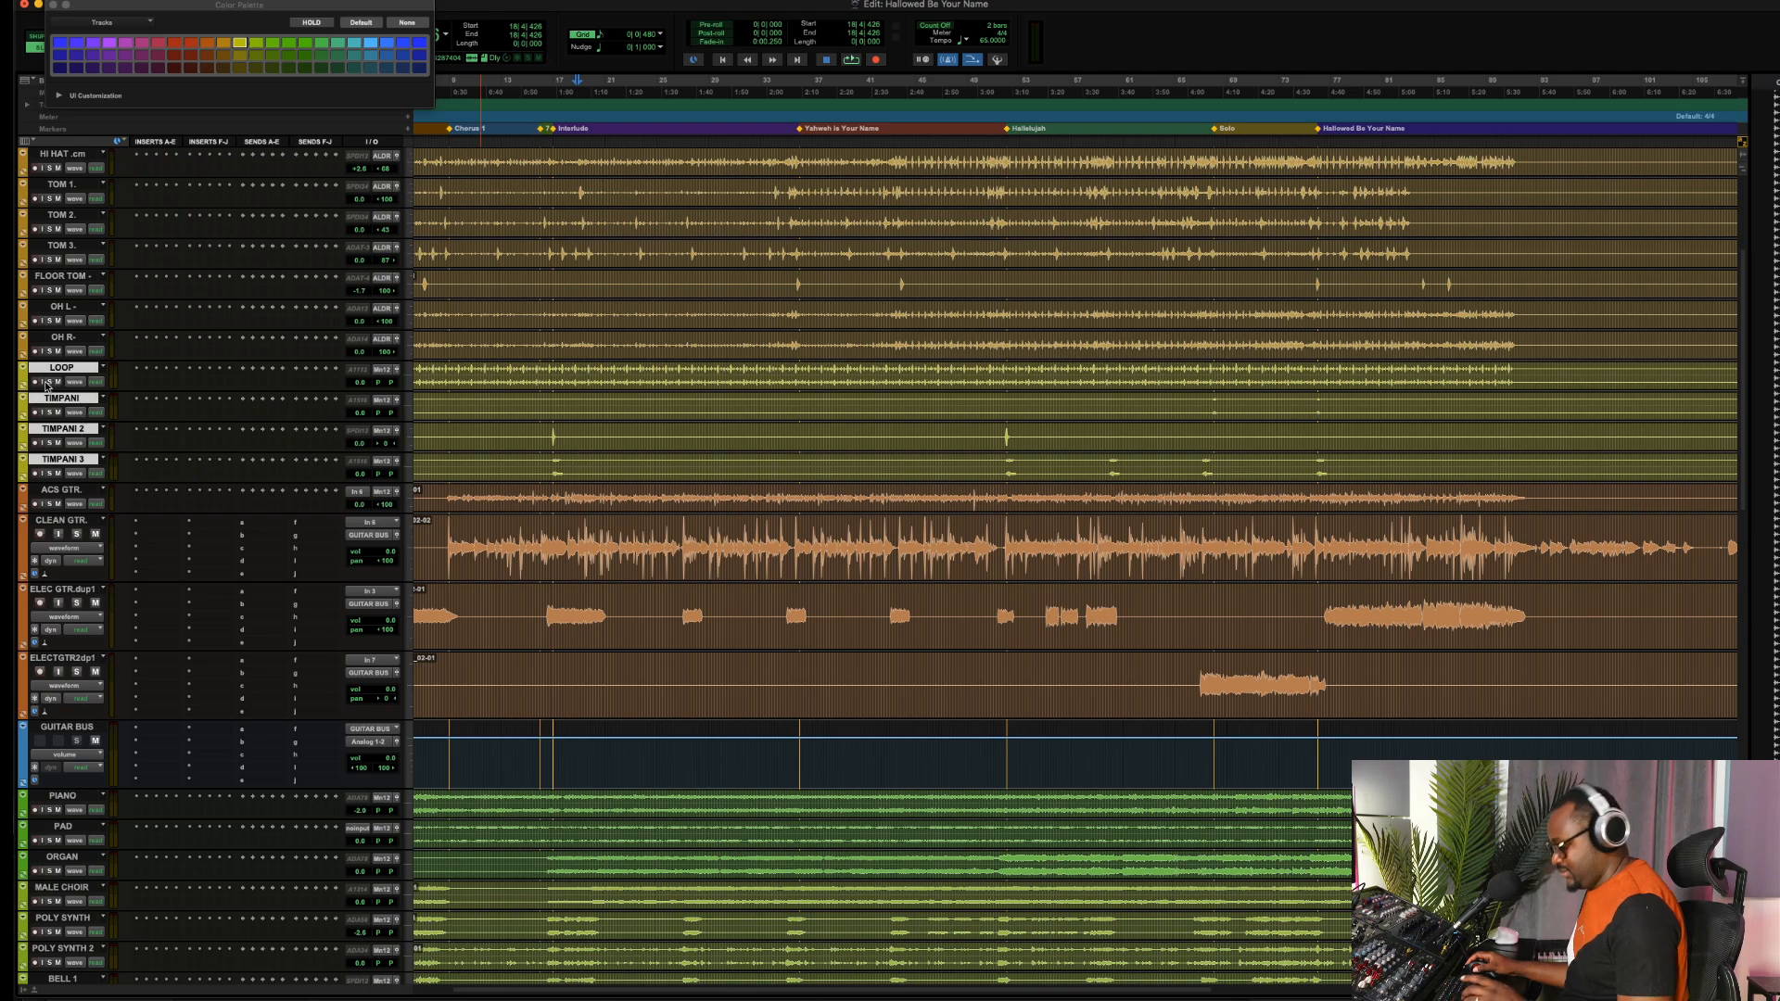
pyautogui.click(49, 382)
pyautogui.press('space')
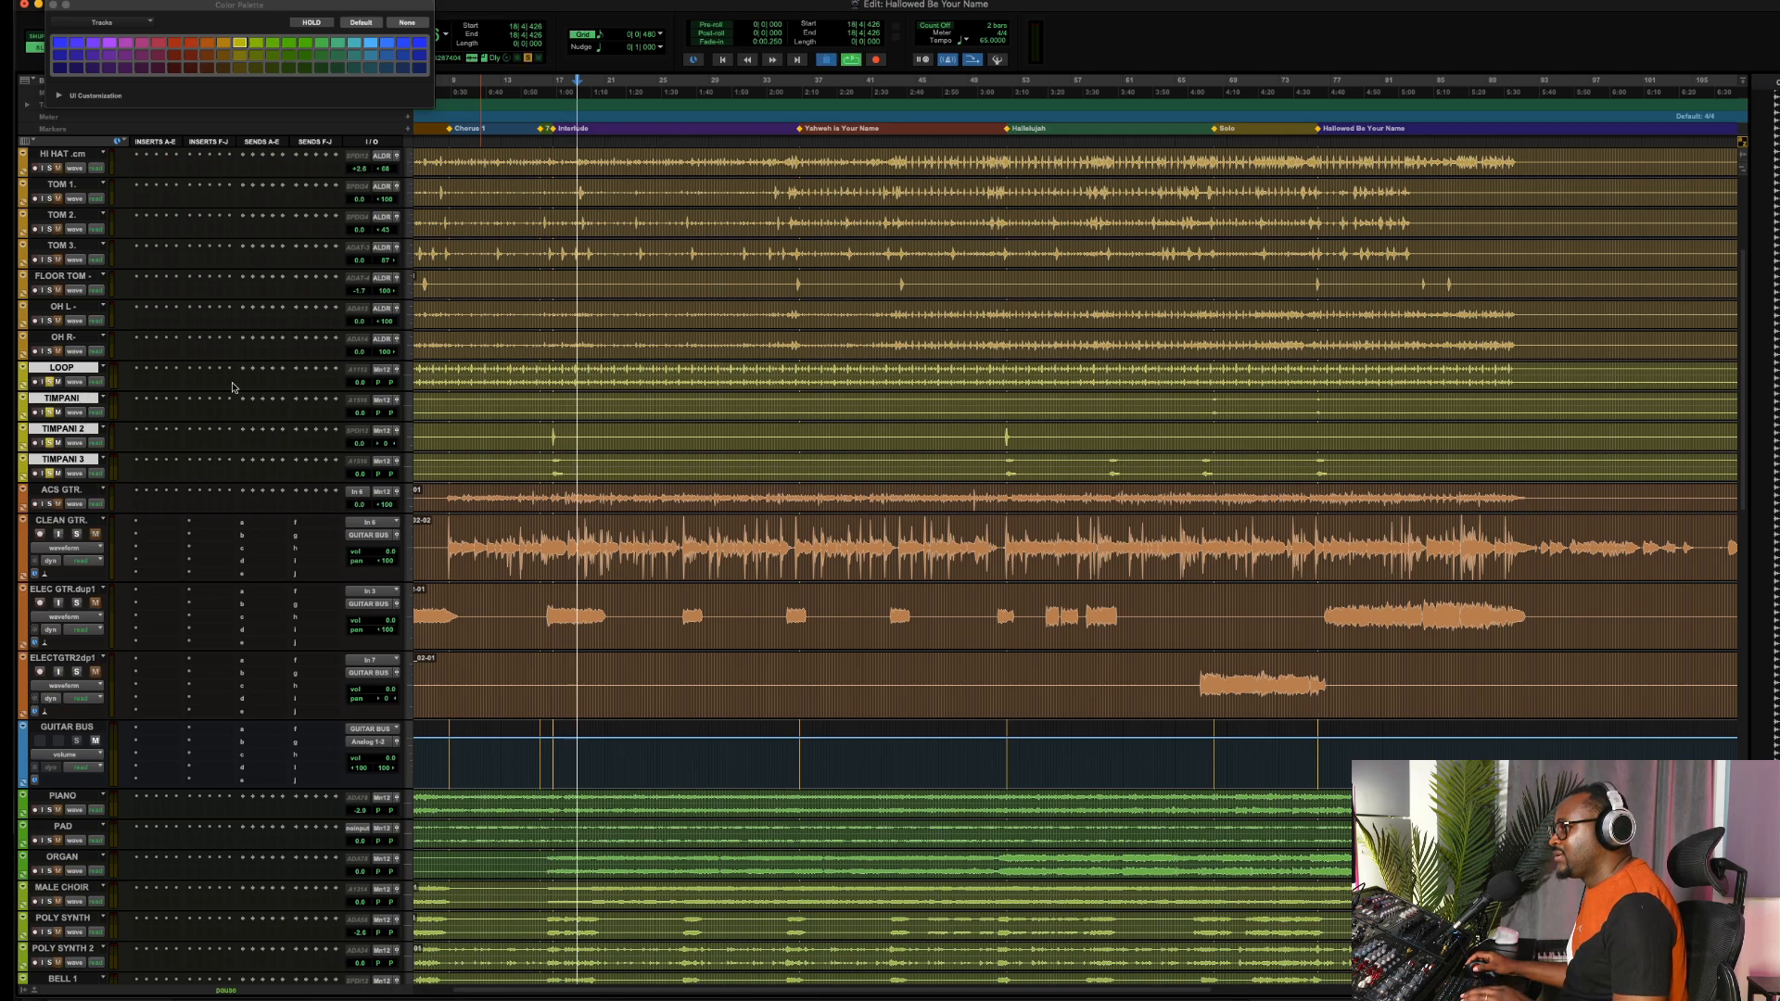
# Set the height of the four selected percussion tracks to medium
pyautogui.click(408, 376)
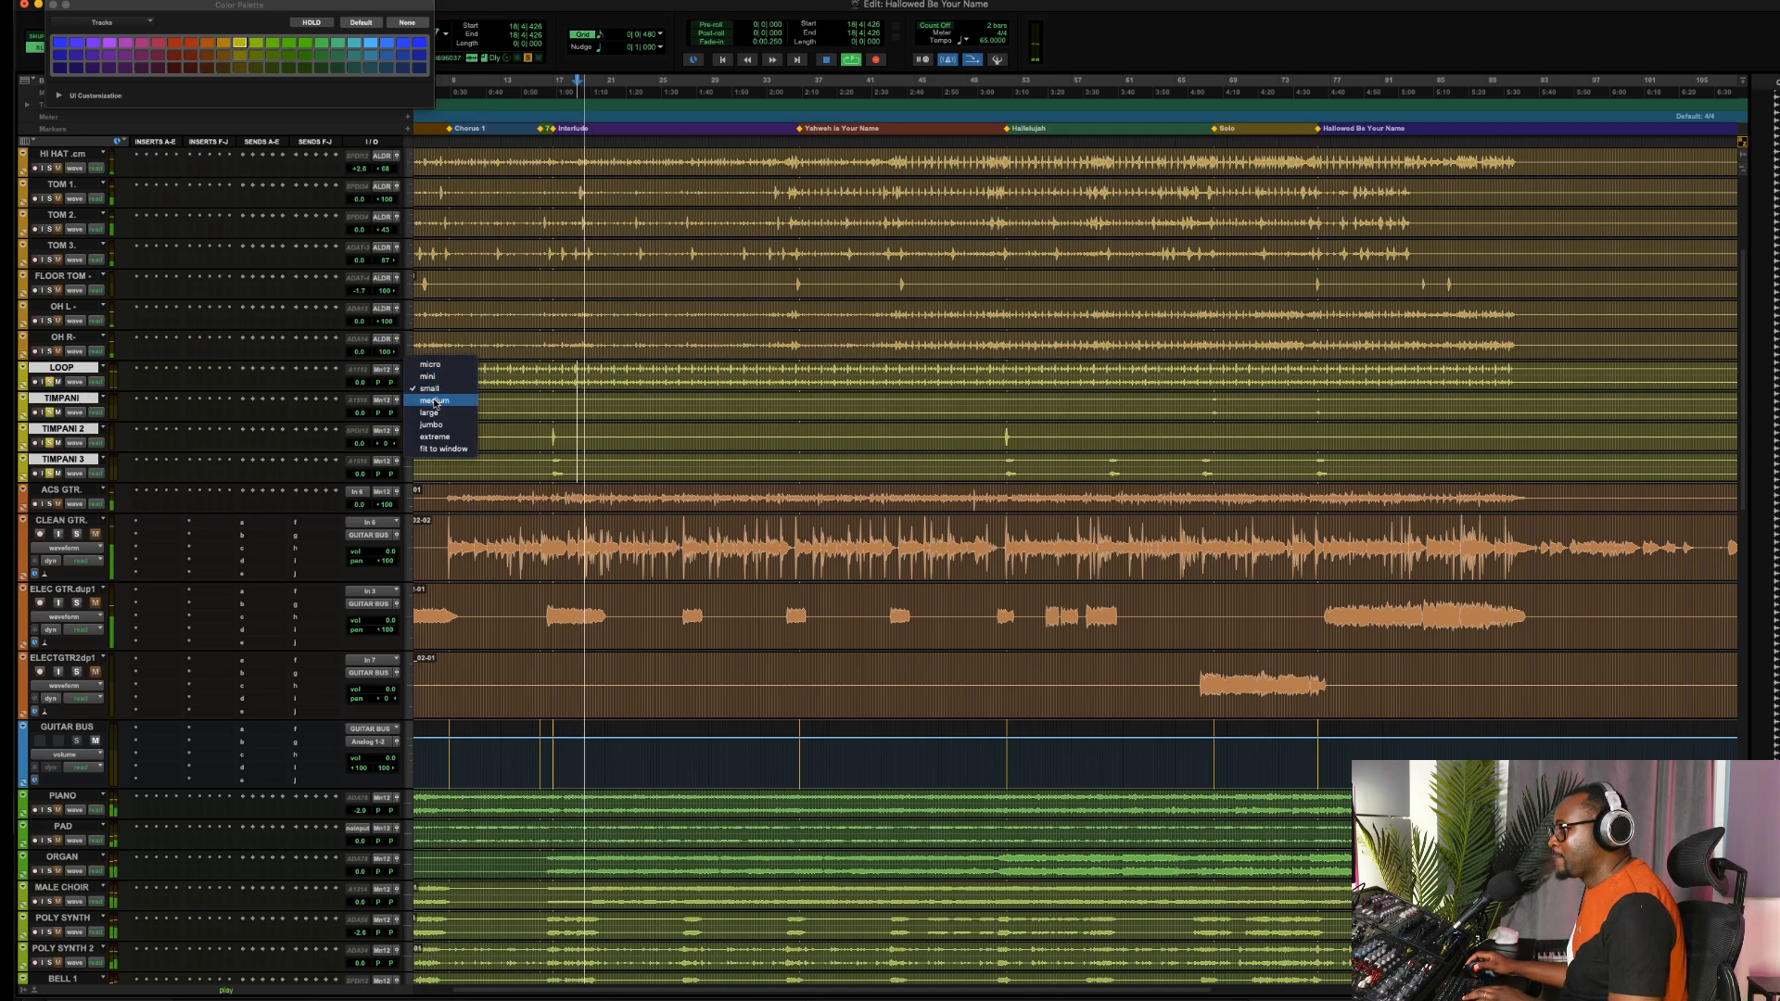
pyautogui.click(438, 399)
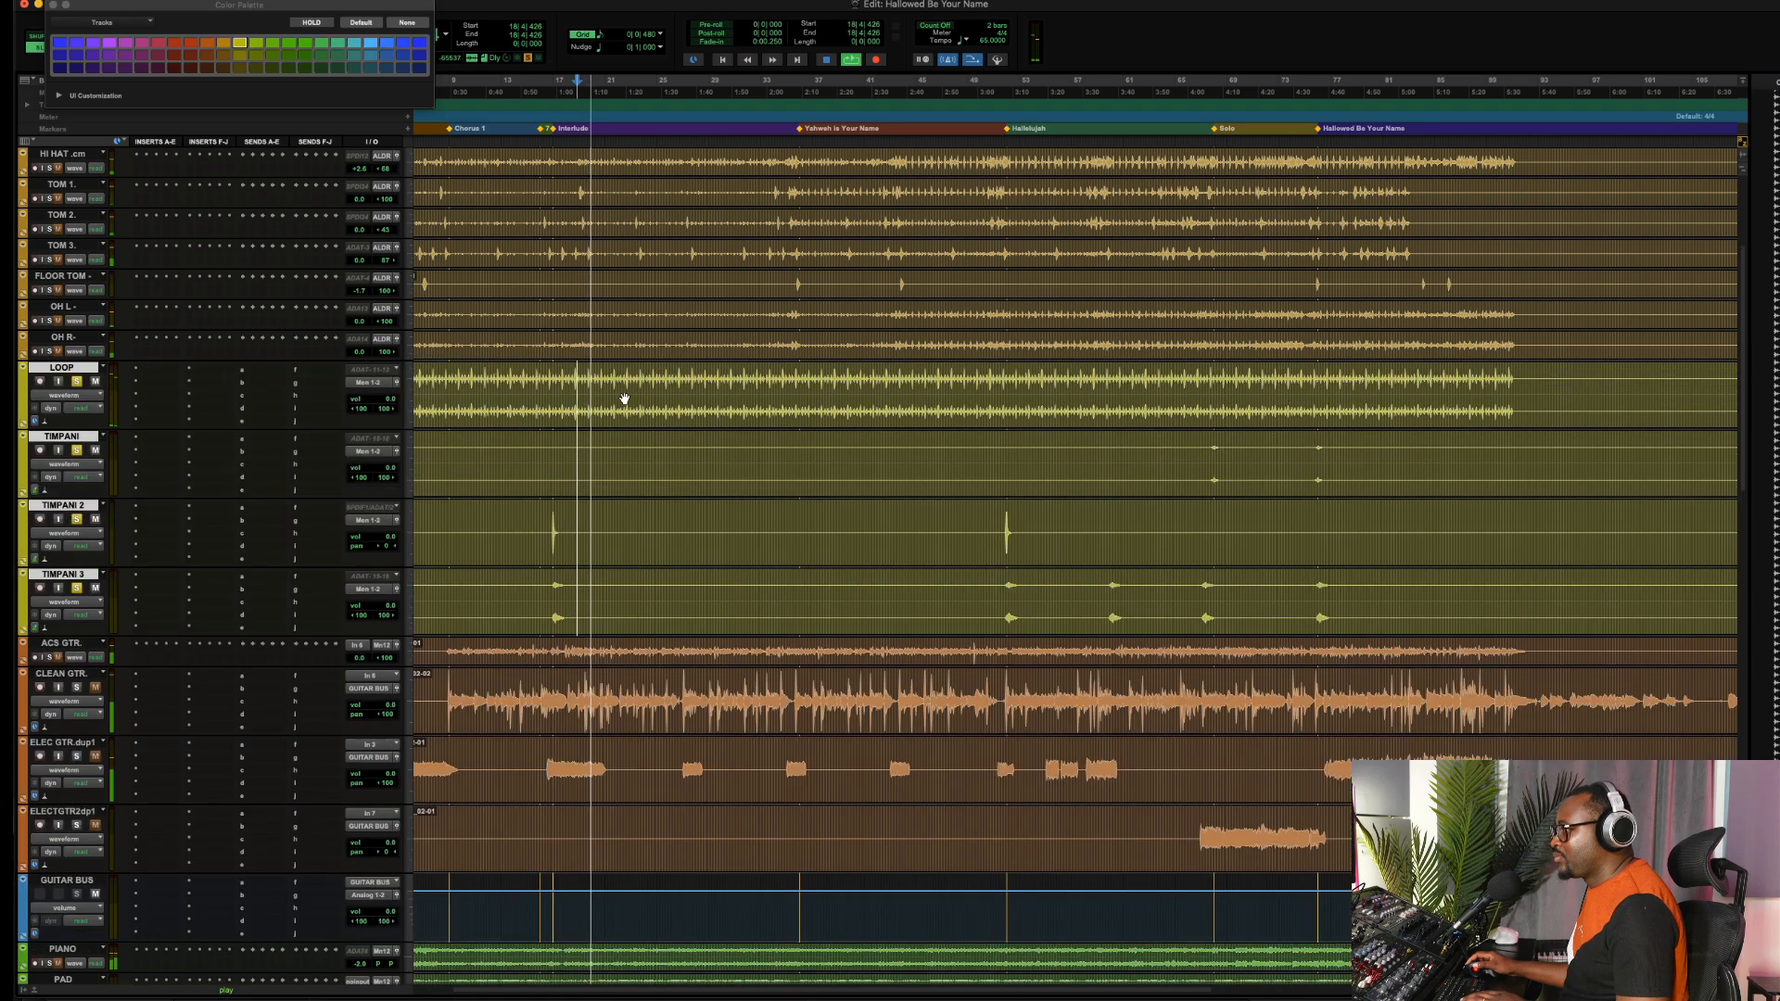
pyautogui.press('super+bracketleft')
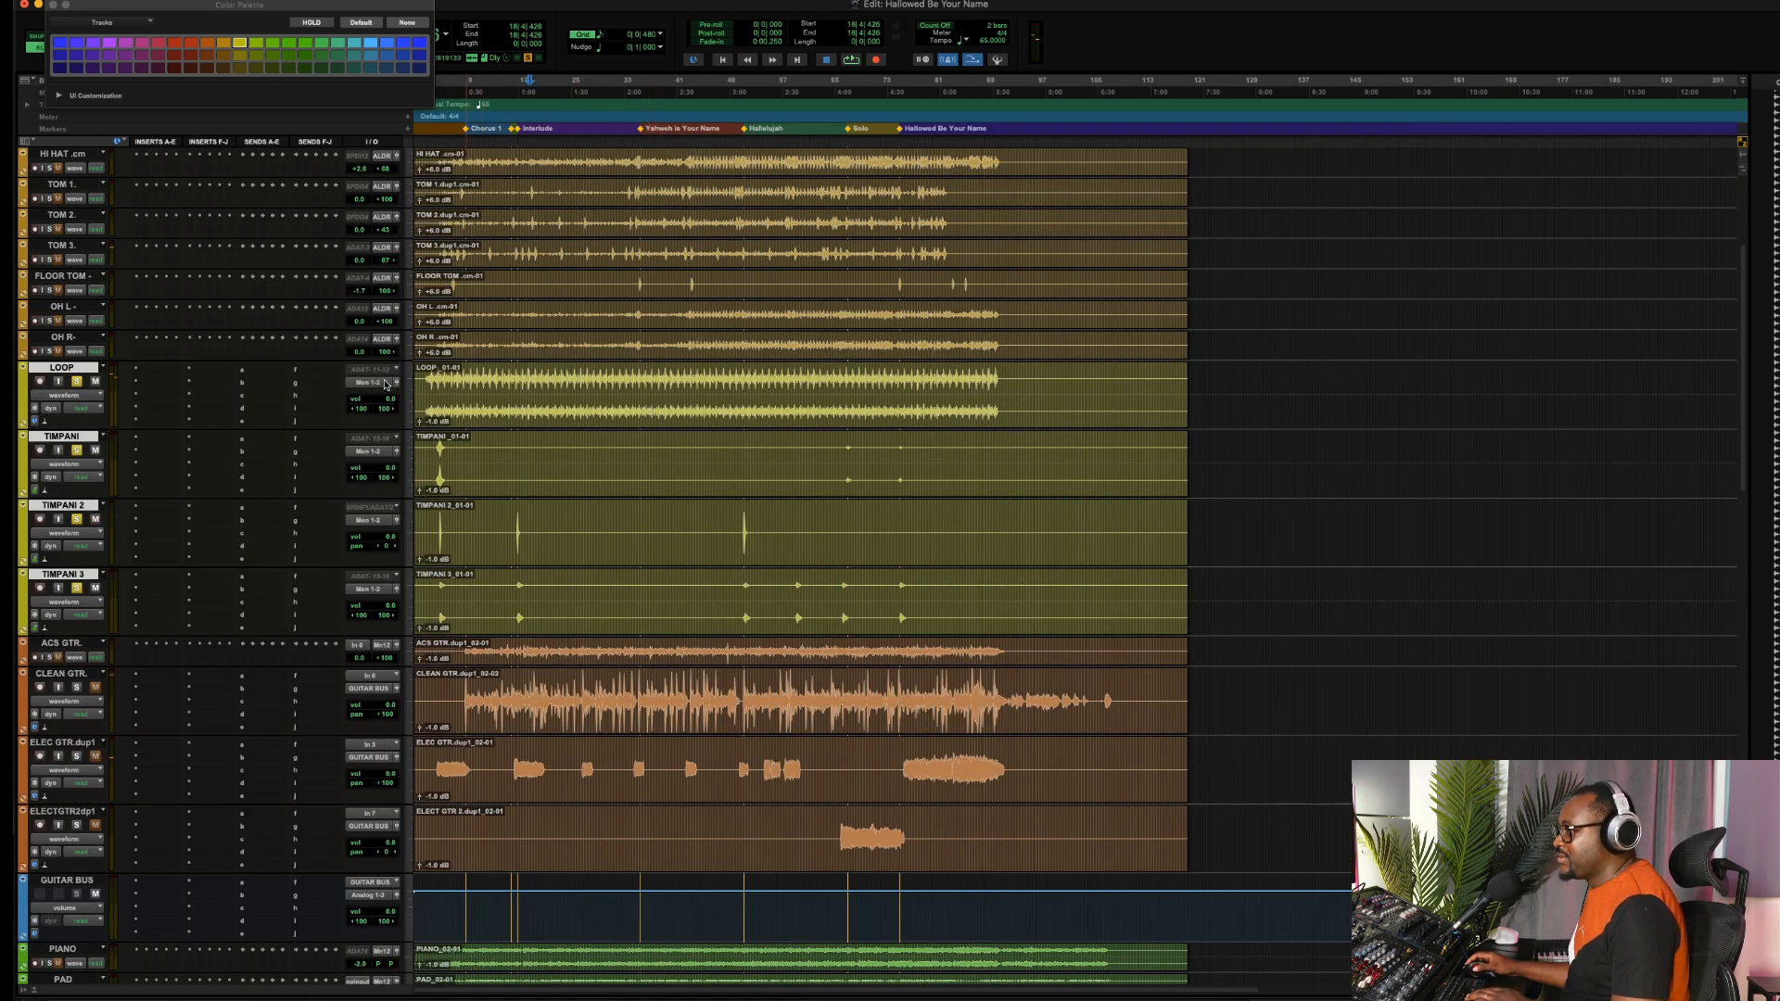
# Route the four percussion tracks to a new stereo aux input track named PERC GROUP and place it directly below TIMPANI 3
pyautogui.click(385, 383)
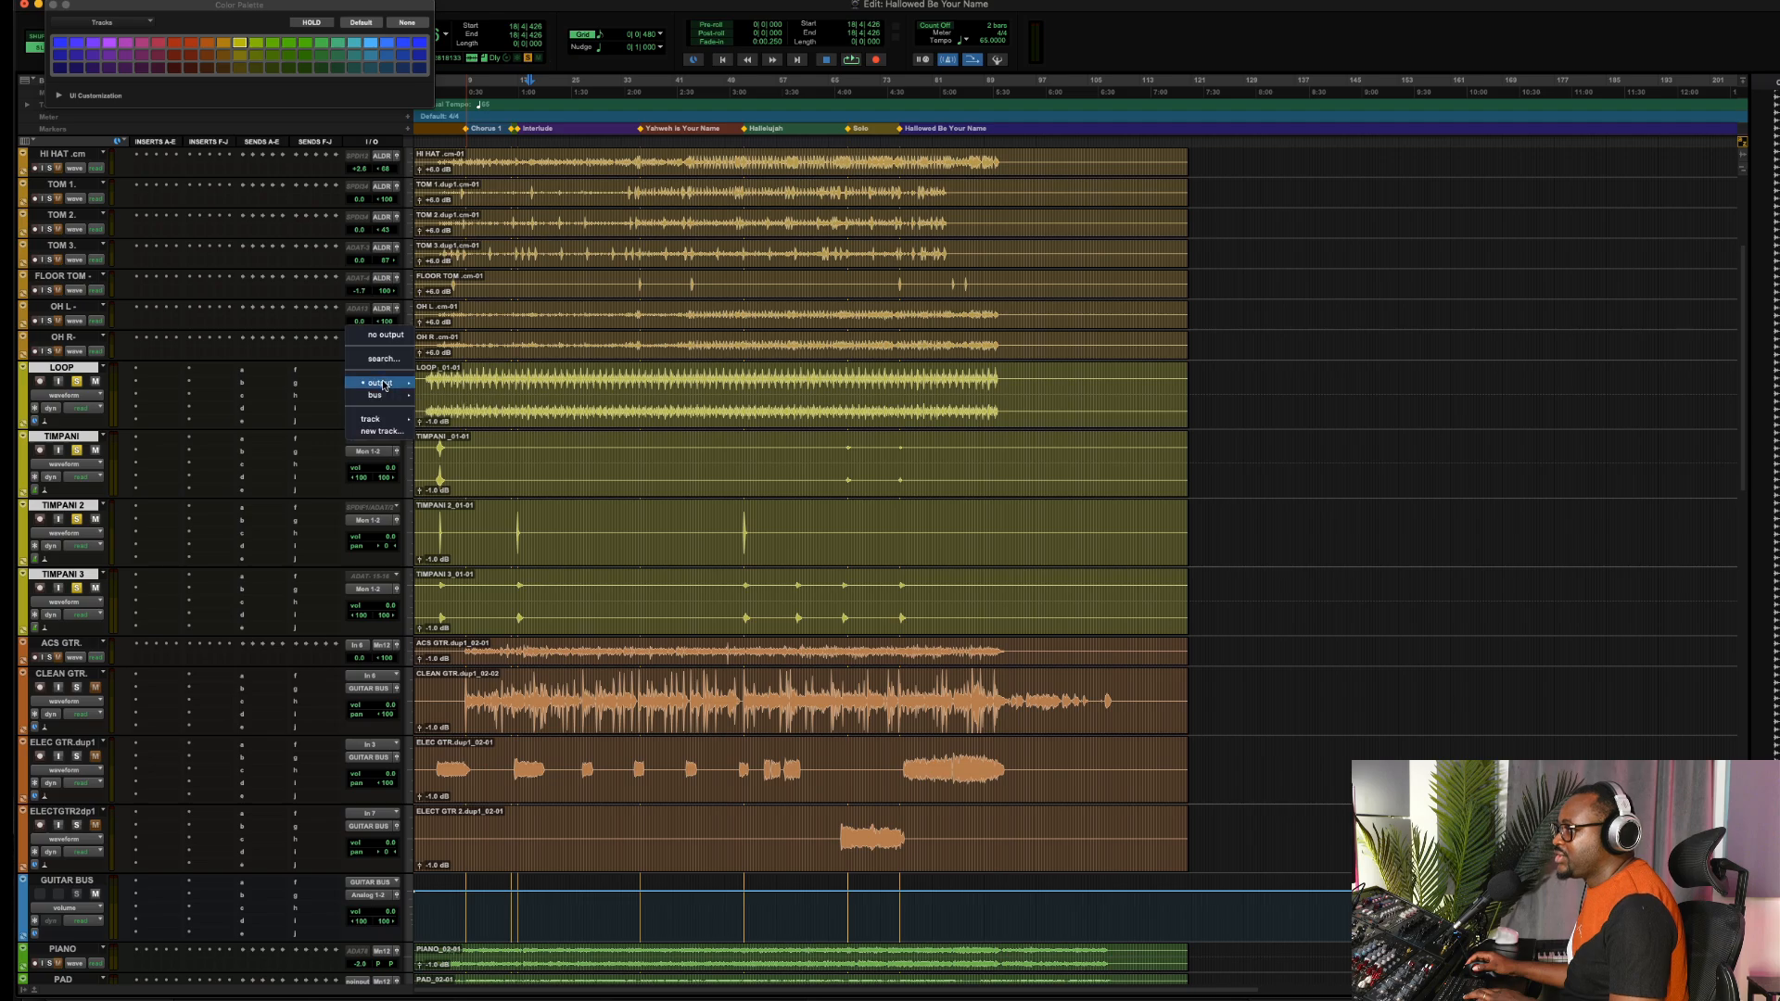
pyautogui.click(380, 432)
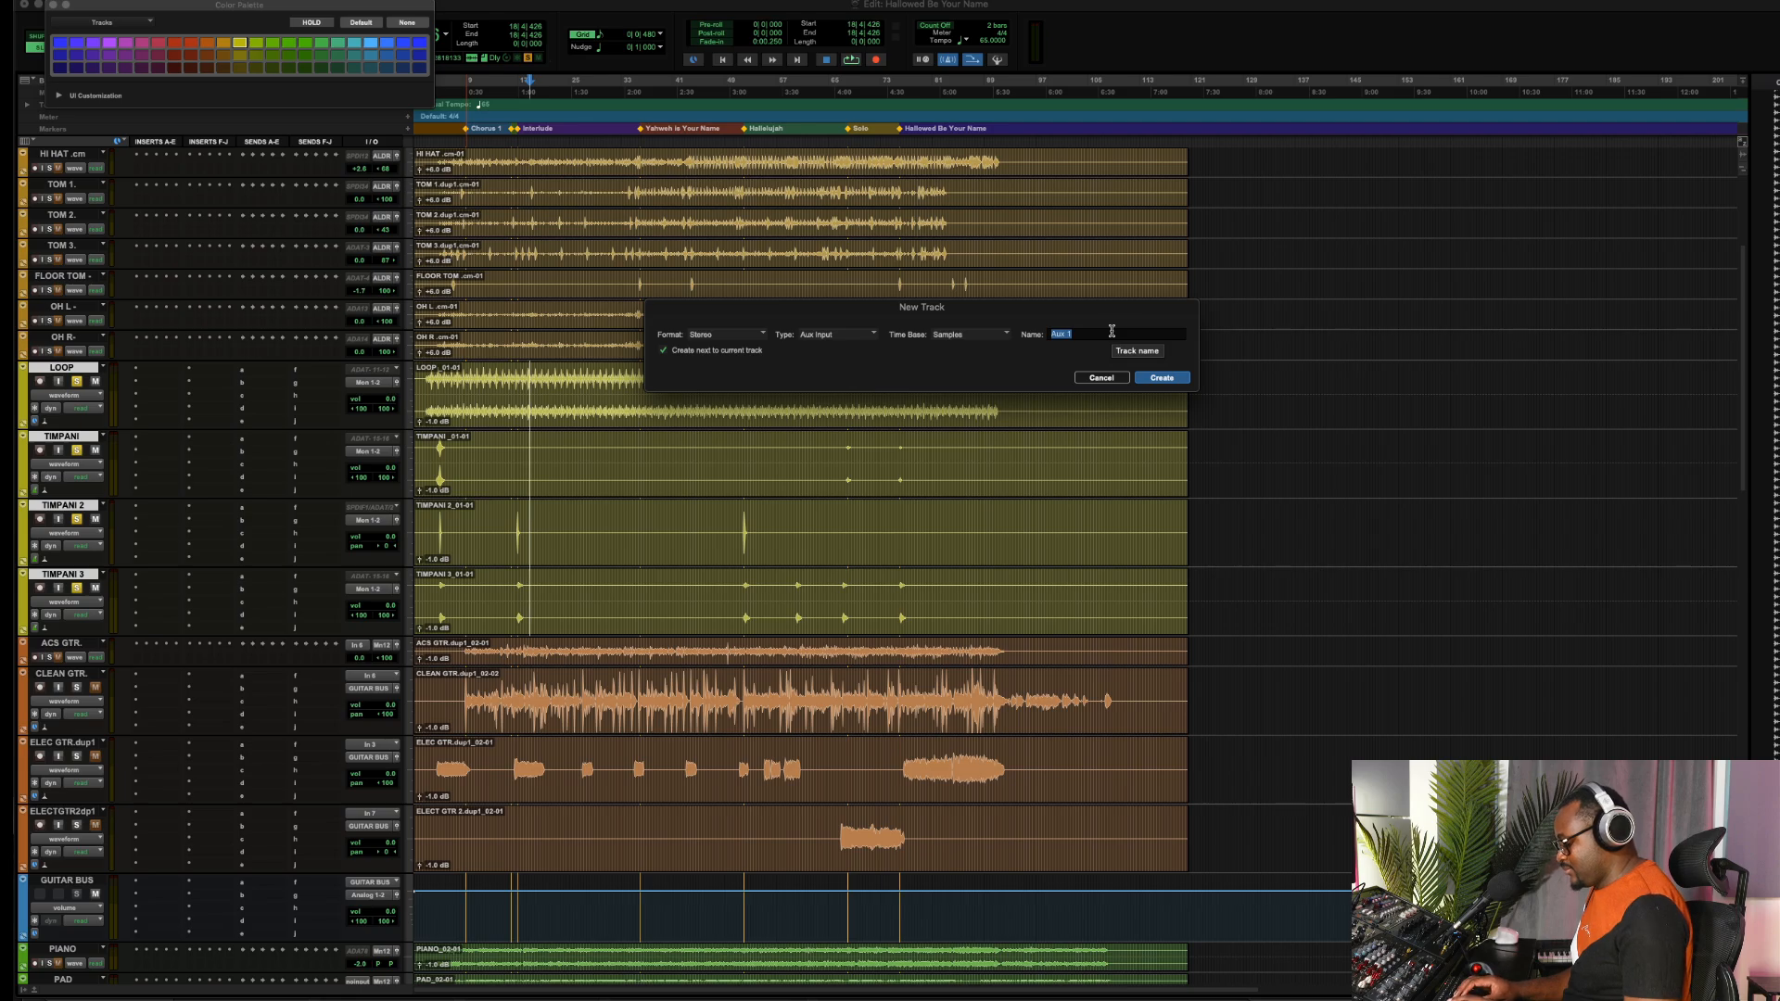
pyautogui.write('PERC GROUP')
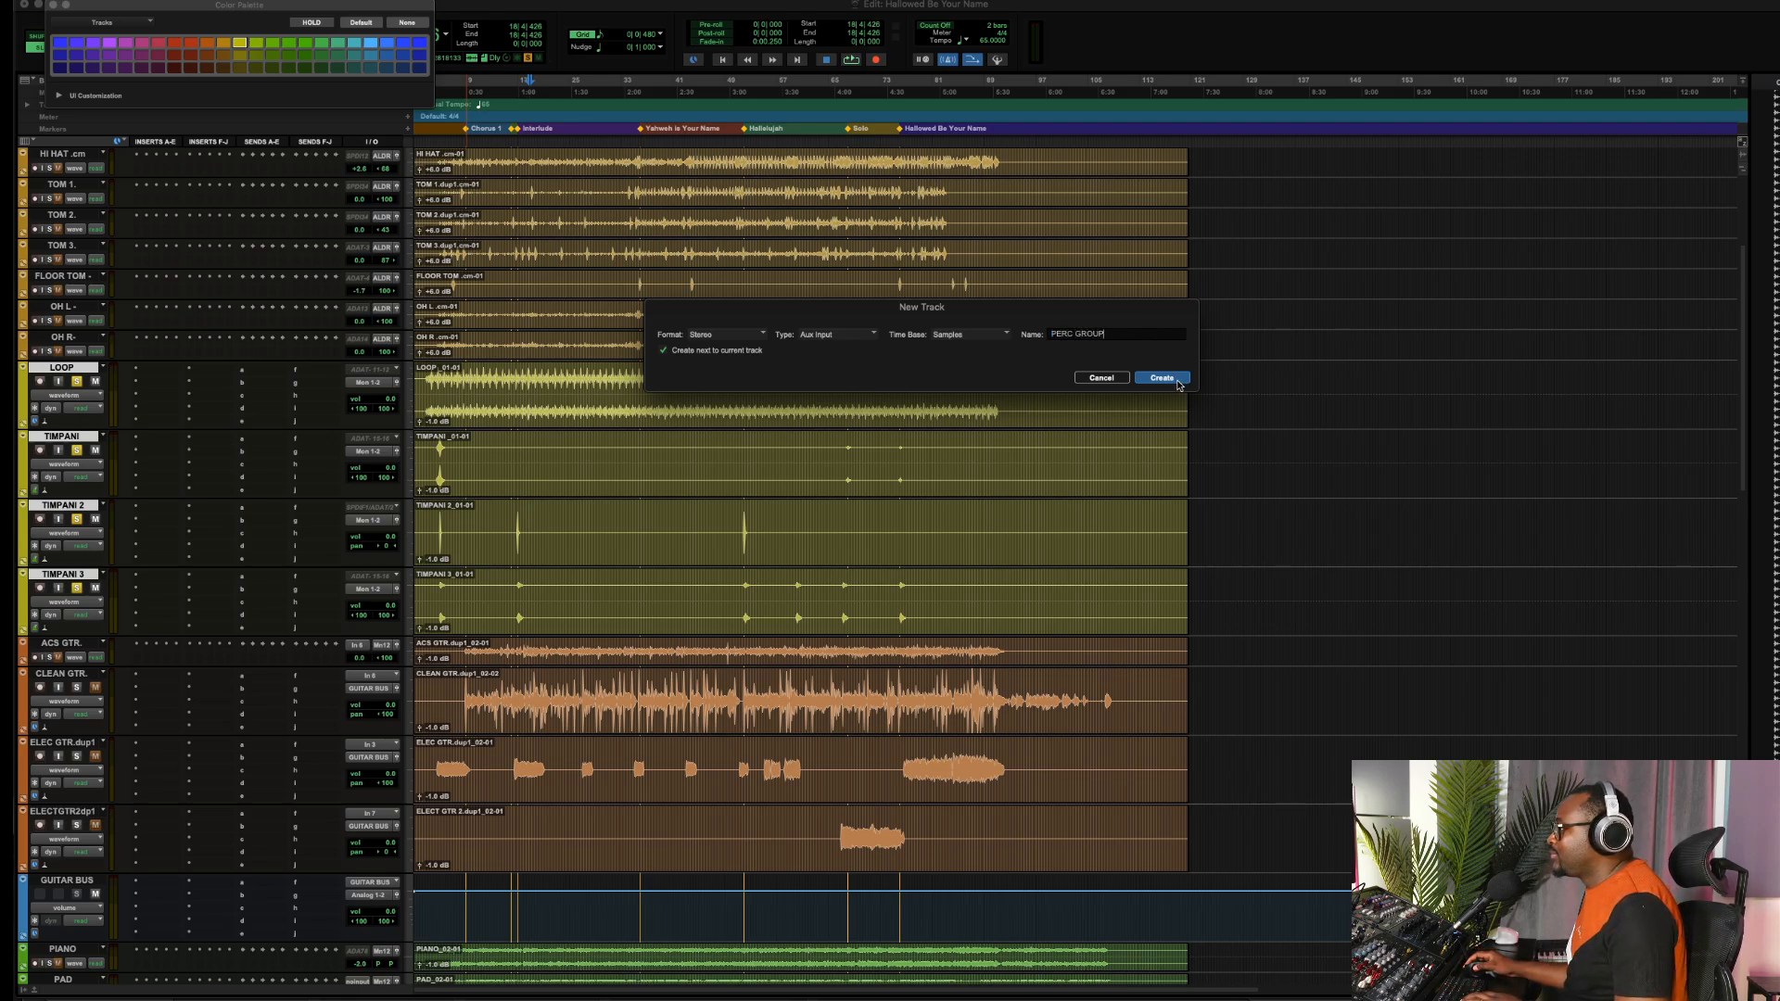
pyautogui.press('Return')
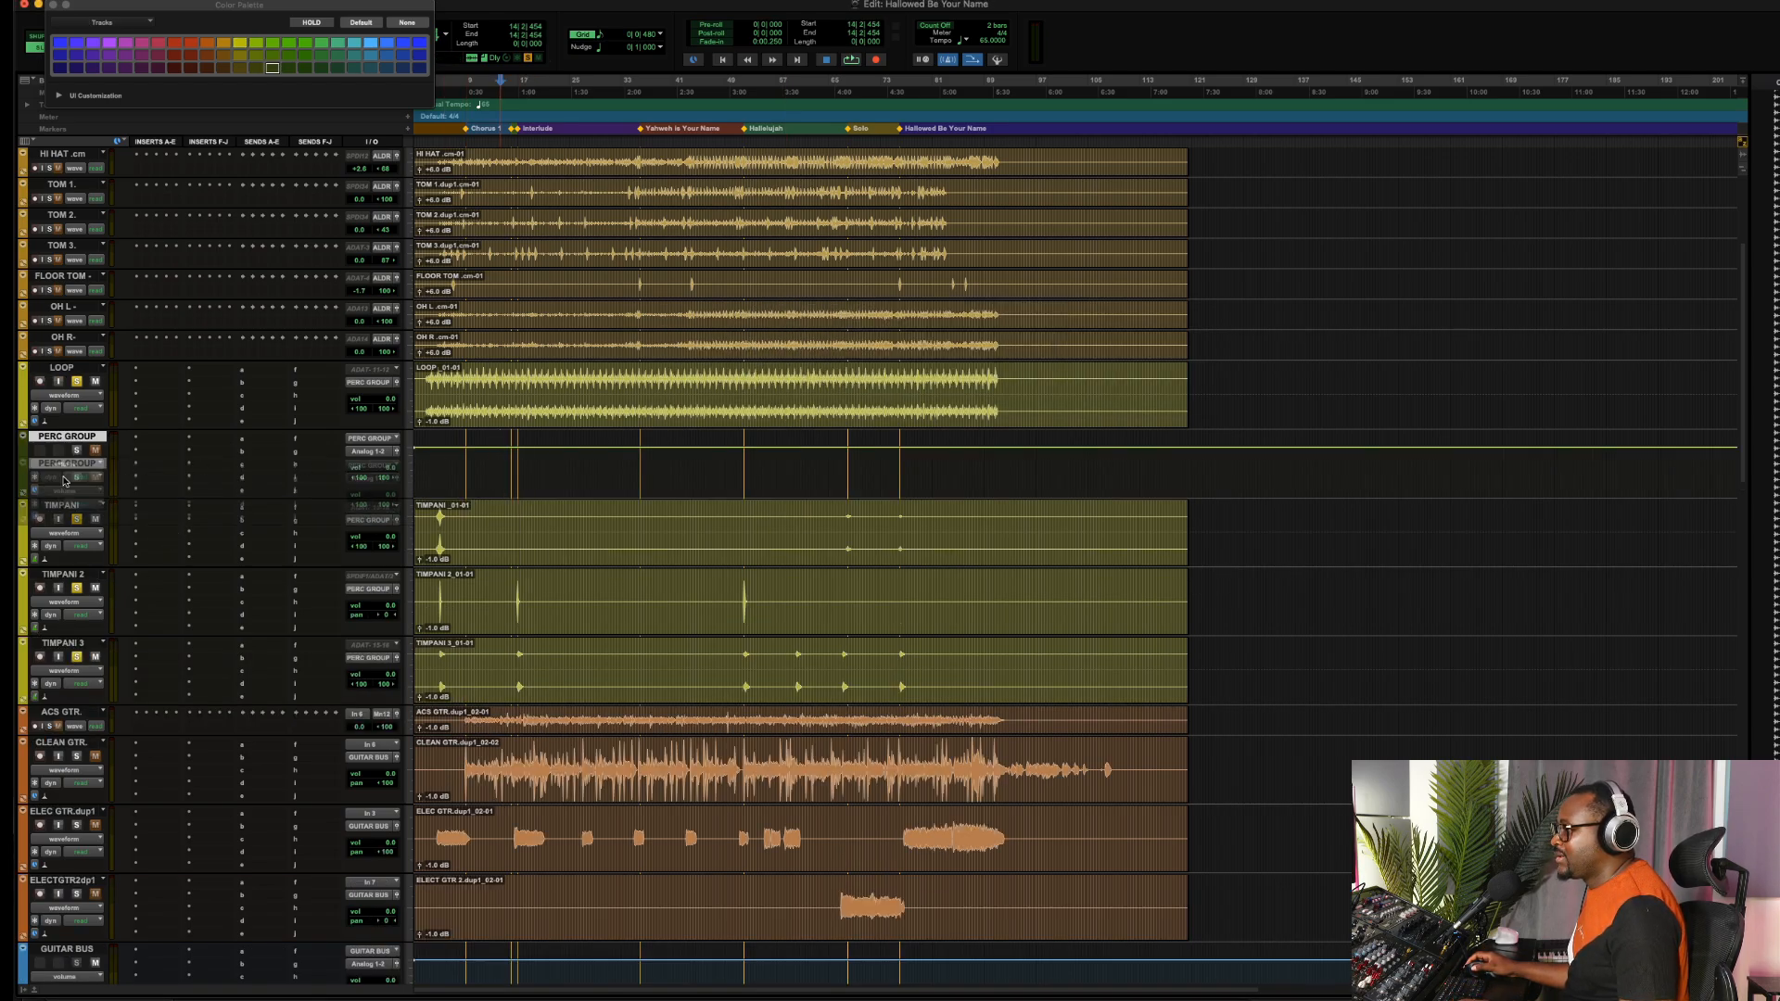
pyautogui.moveTo(67, 436); pyautogui.dragTo(29, 671)
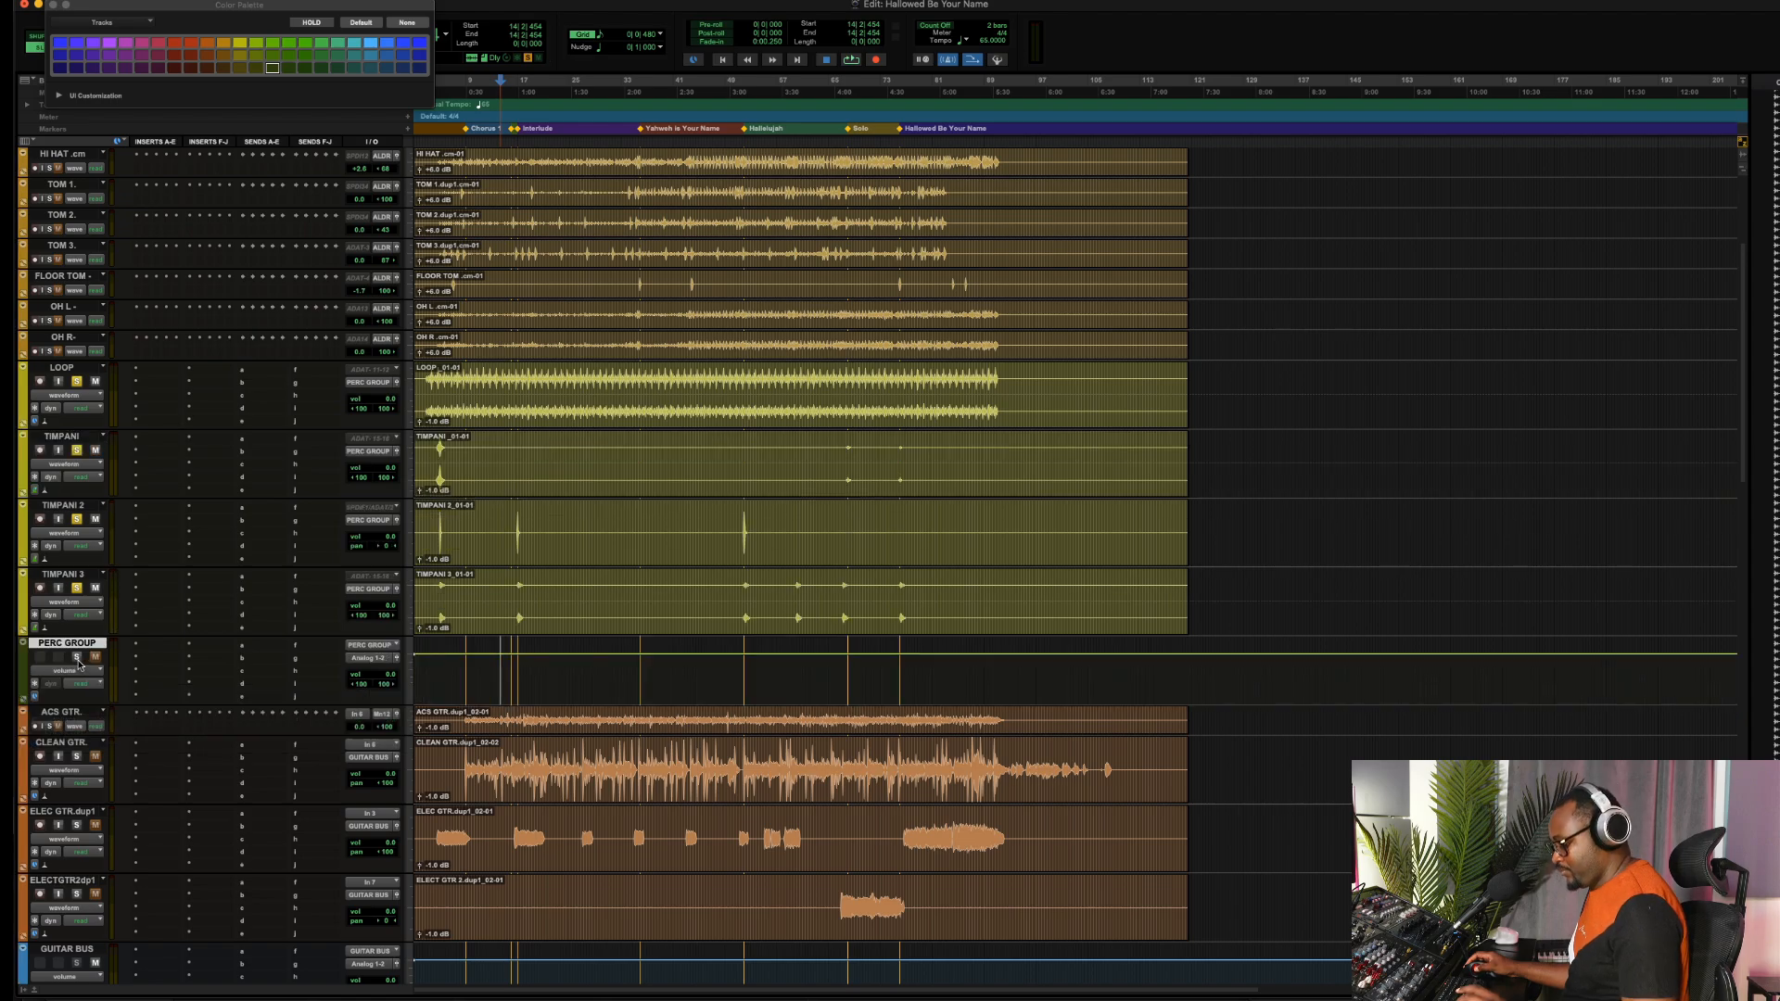
# Create an edit and mix group named perc from the four tracks LOOP through TIMPANI 3
pyautogui.click(62, 574)
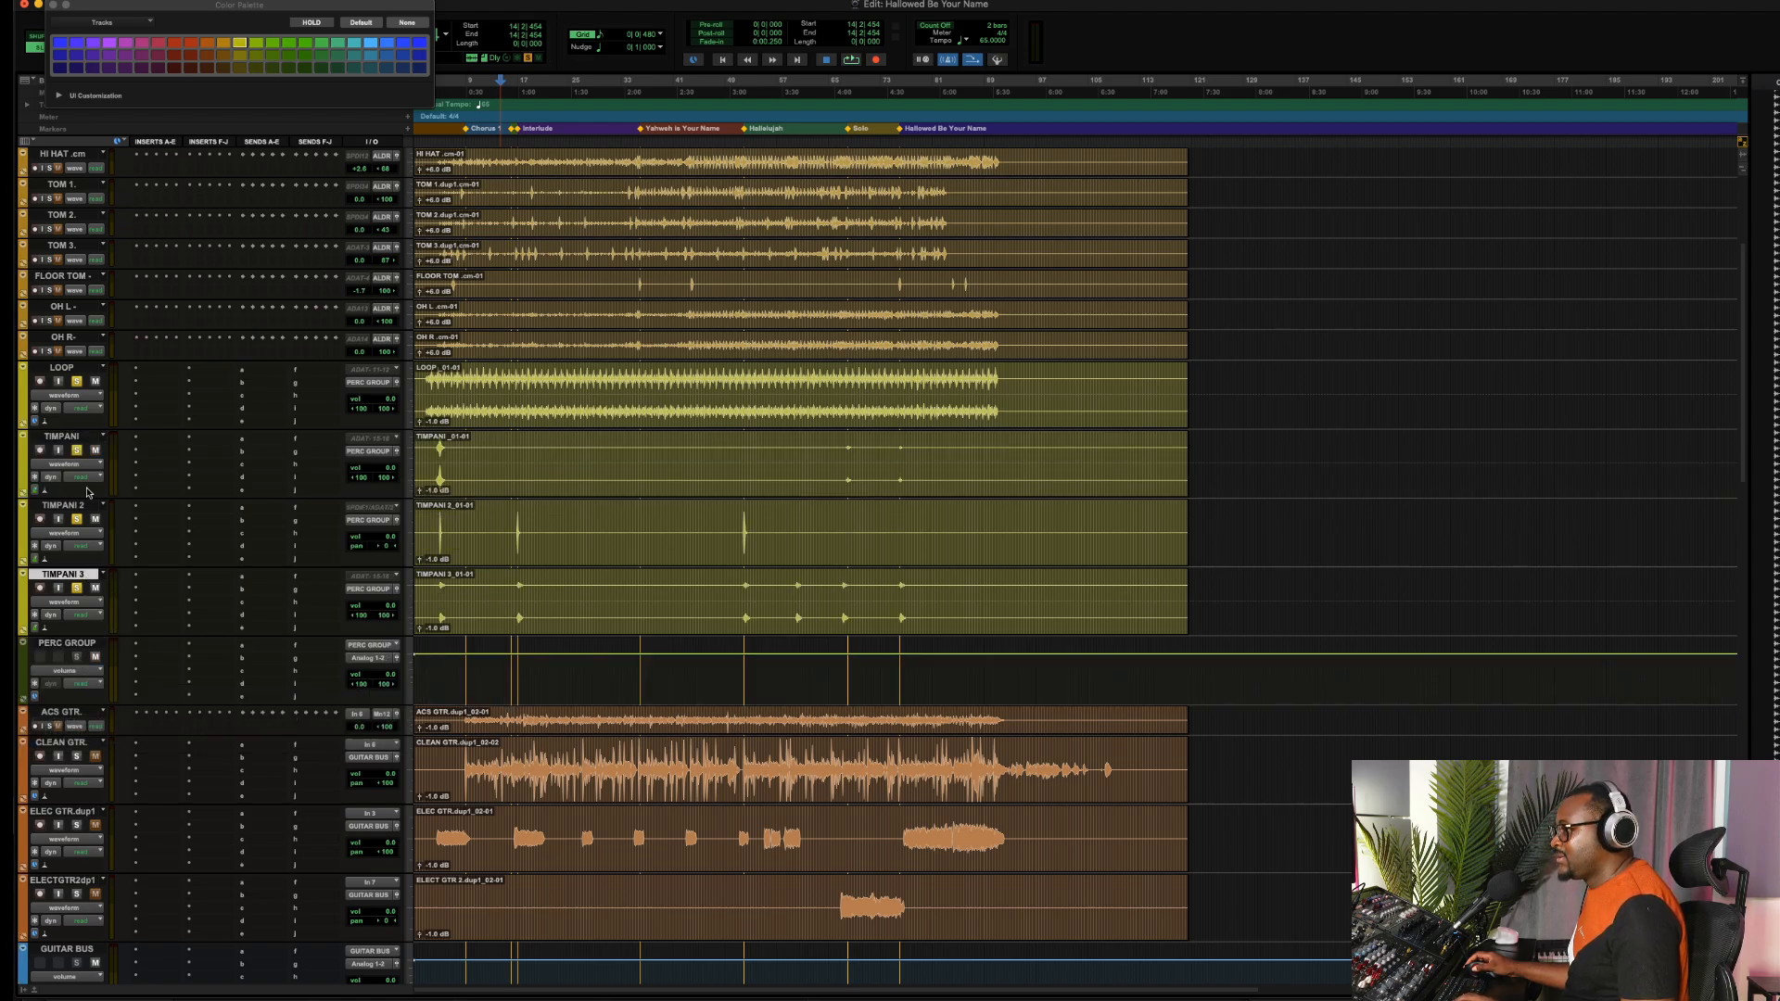
pyautogui.keyDown('shift'); pyautogui.click(89, 363); pyautogui.keyUp('shift')
pyautogui.press('super+g')
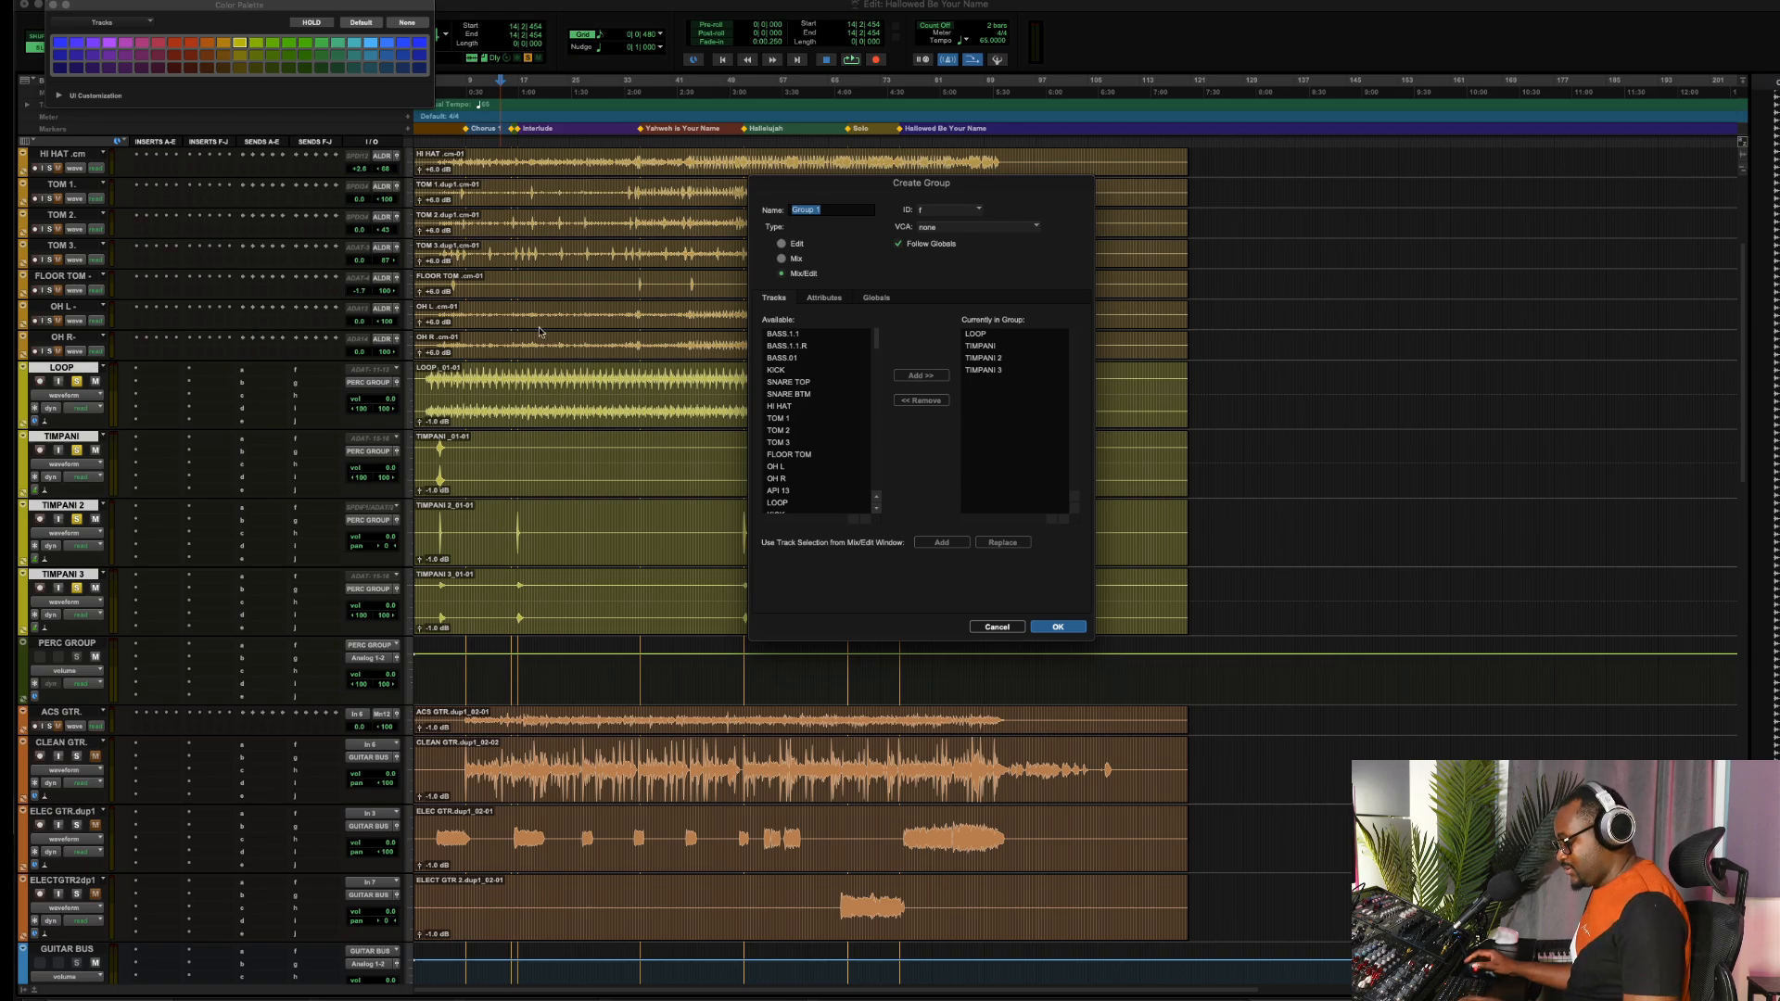
pyautogui.write('perc')
pyautogui.press('Return')
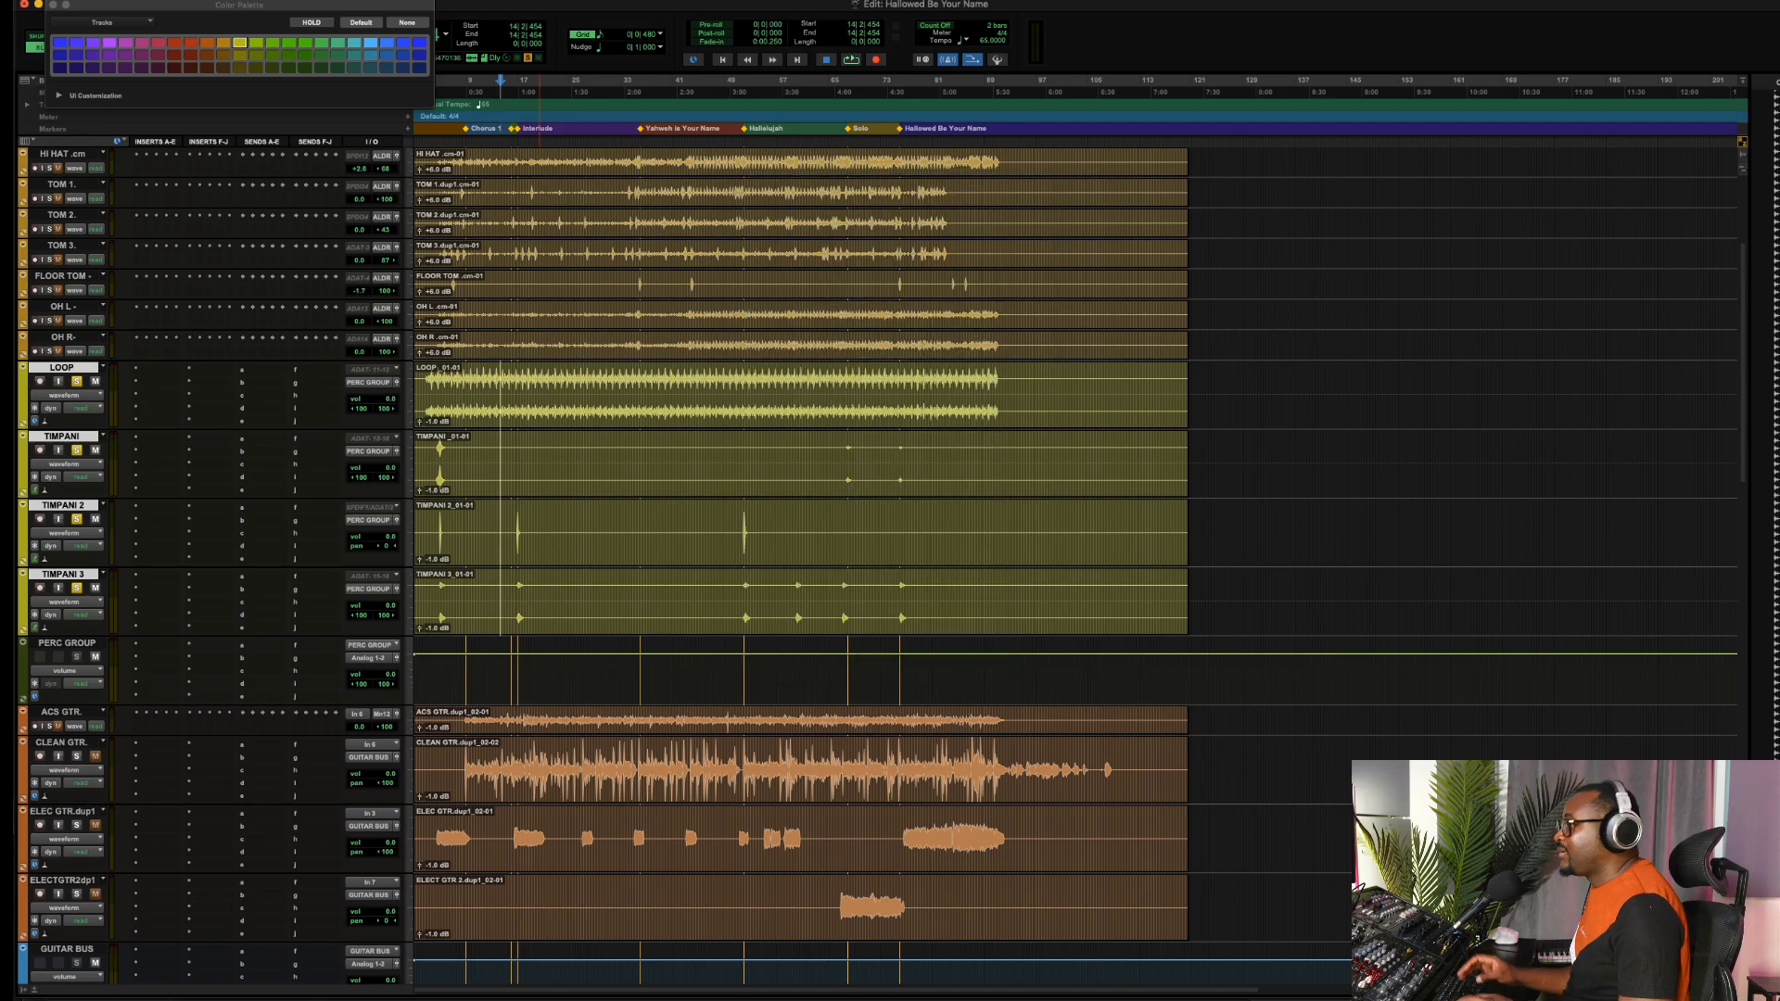
# Unsolo the four grouped percussion tracks and set their height to small
pyautogui.click(78, 381)
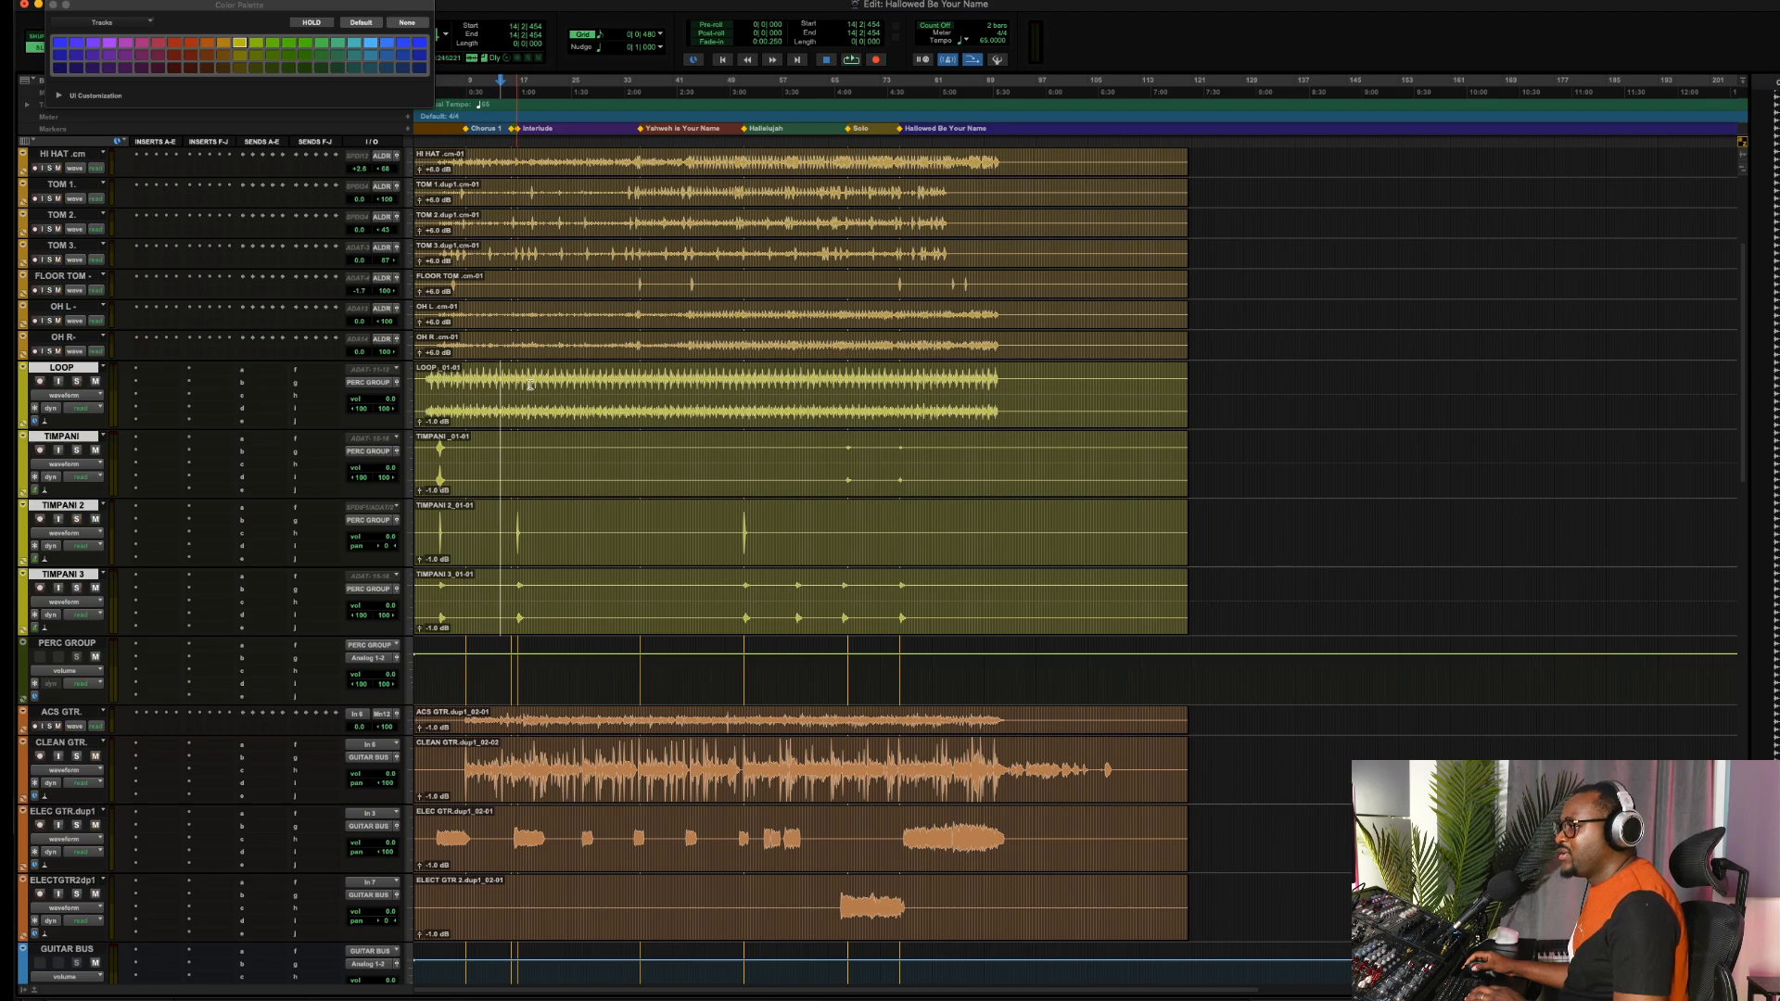
pyautogui.moveTo(549, 373); pyautogui.dragTo(810, 389)
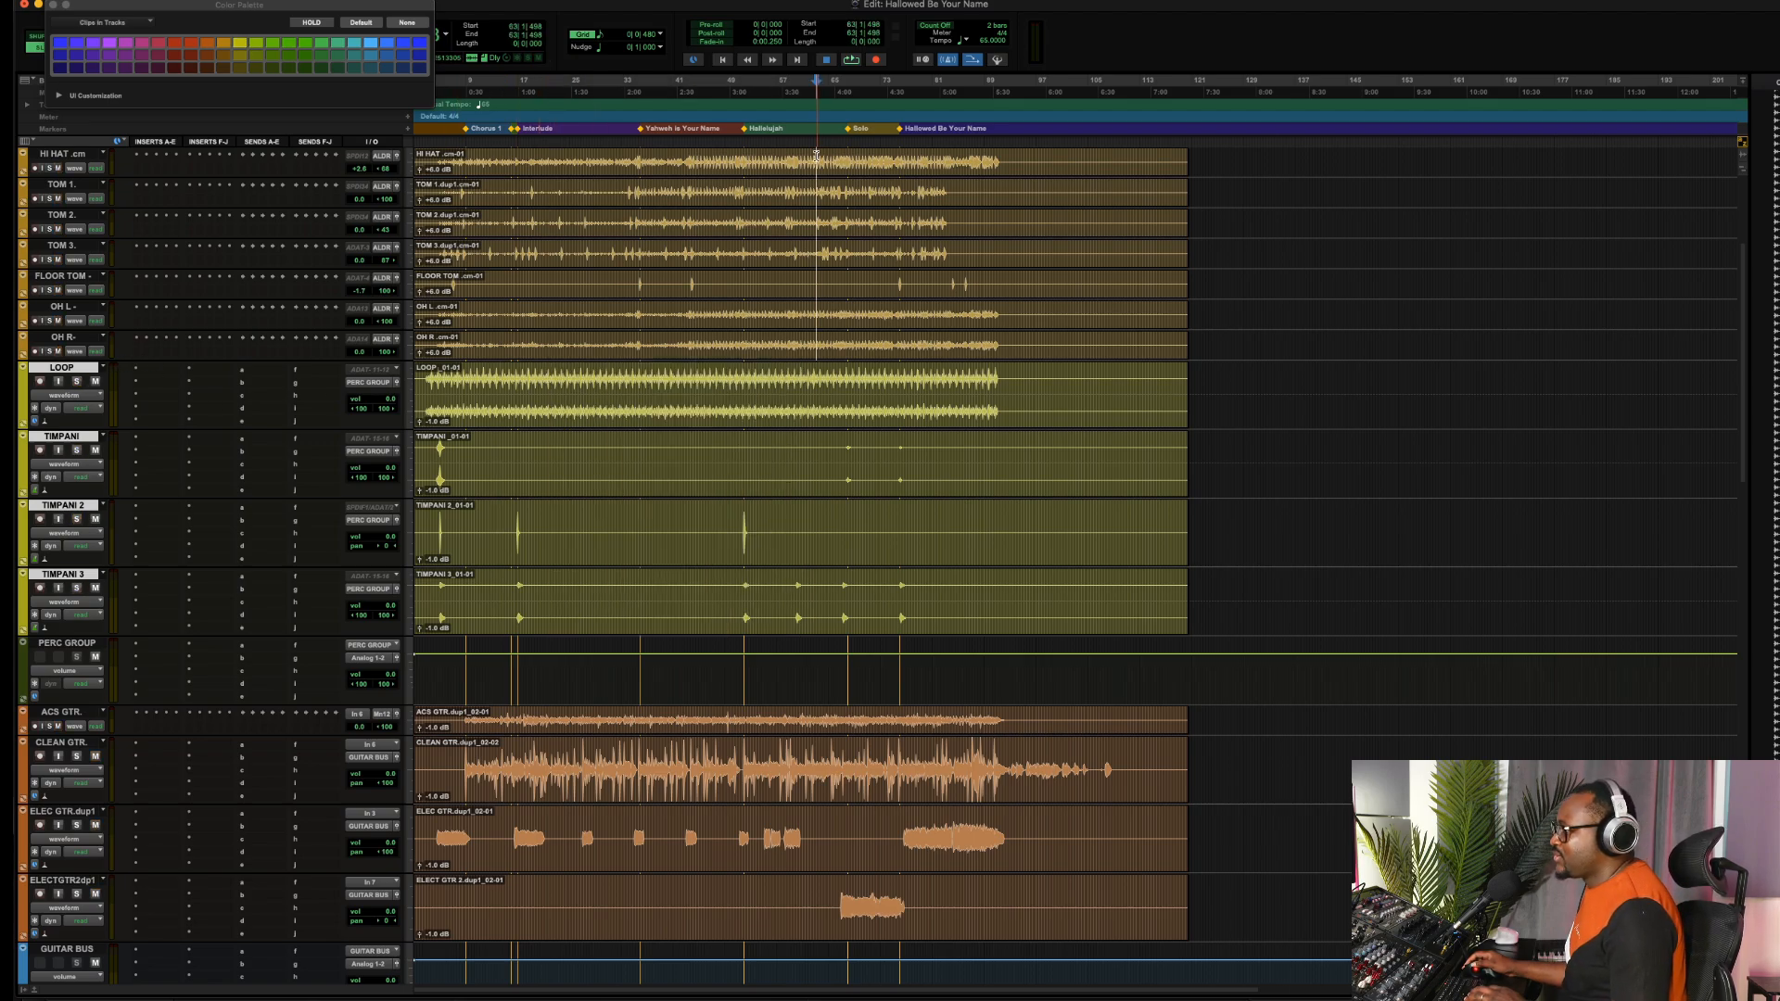
pyautogui.moveTo(816, 171); pyautogui.dragTo(606, 351)
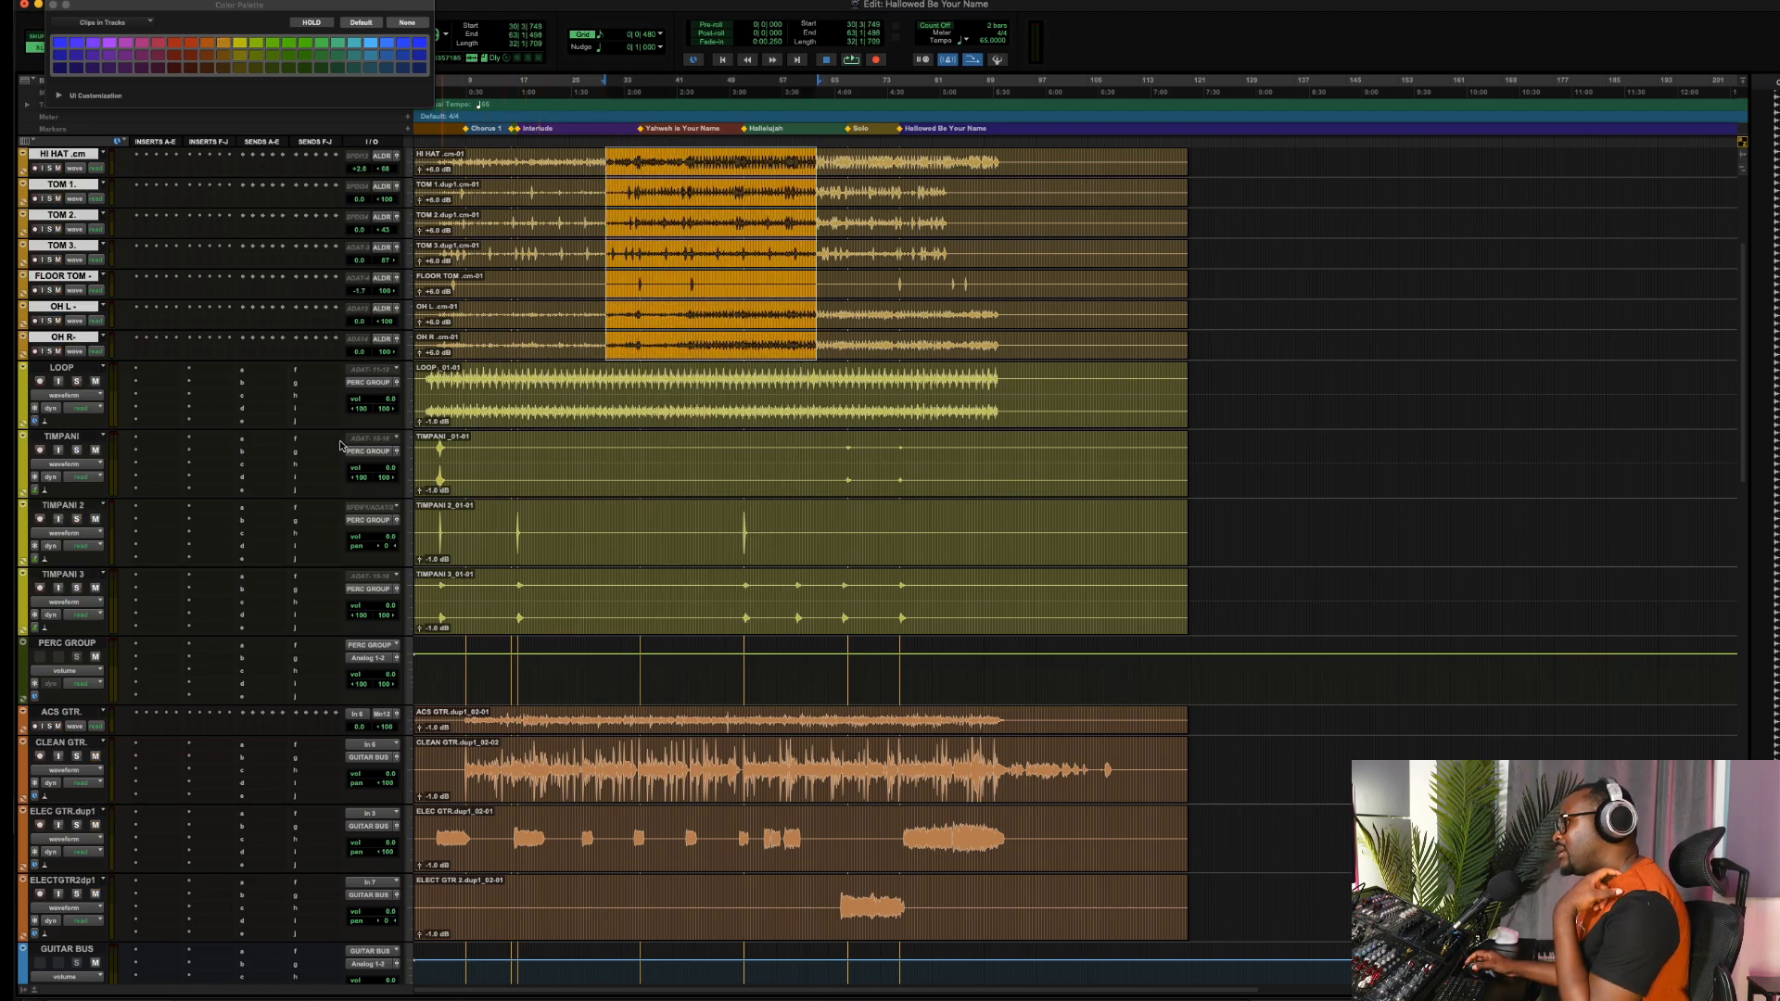
pyautogui.scroll(2, 408, 456)
pyautogui.click(408, 456)
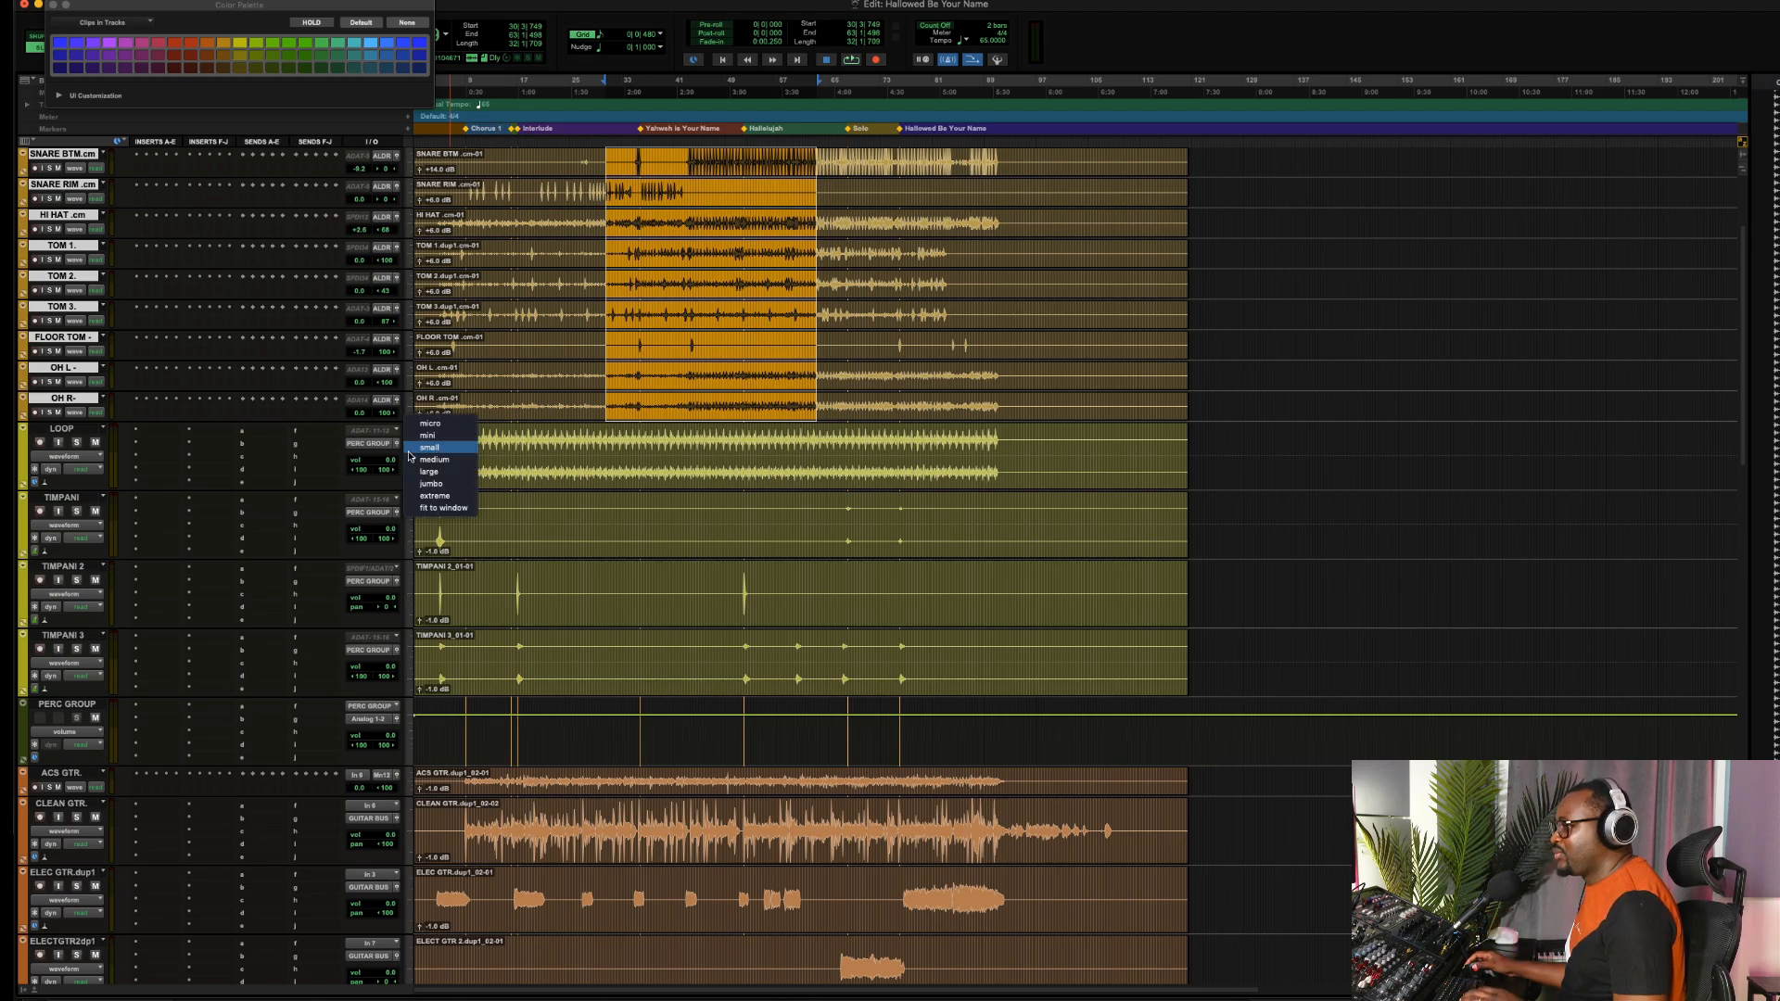
pyautogui.click(426, 454)
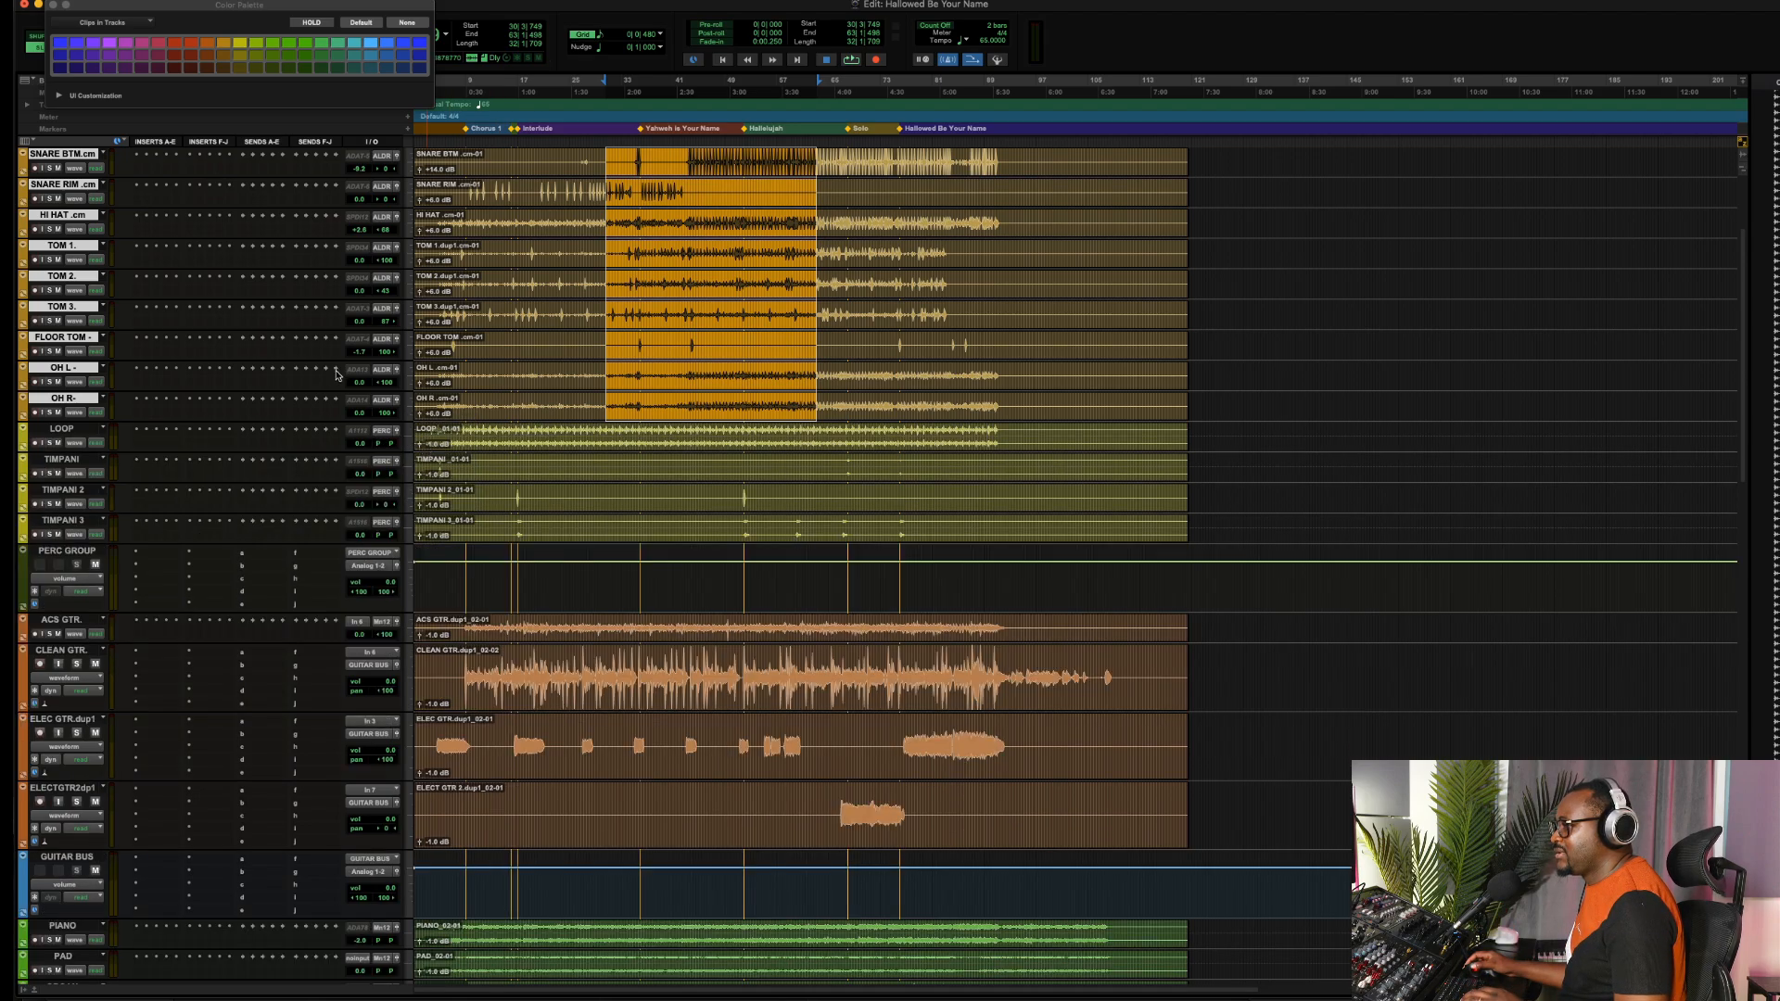
pyautogui.click(611, 443)
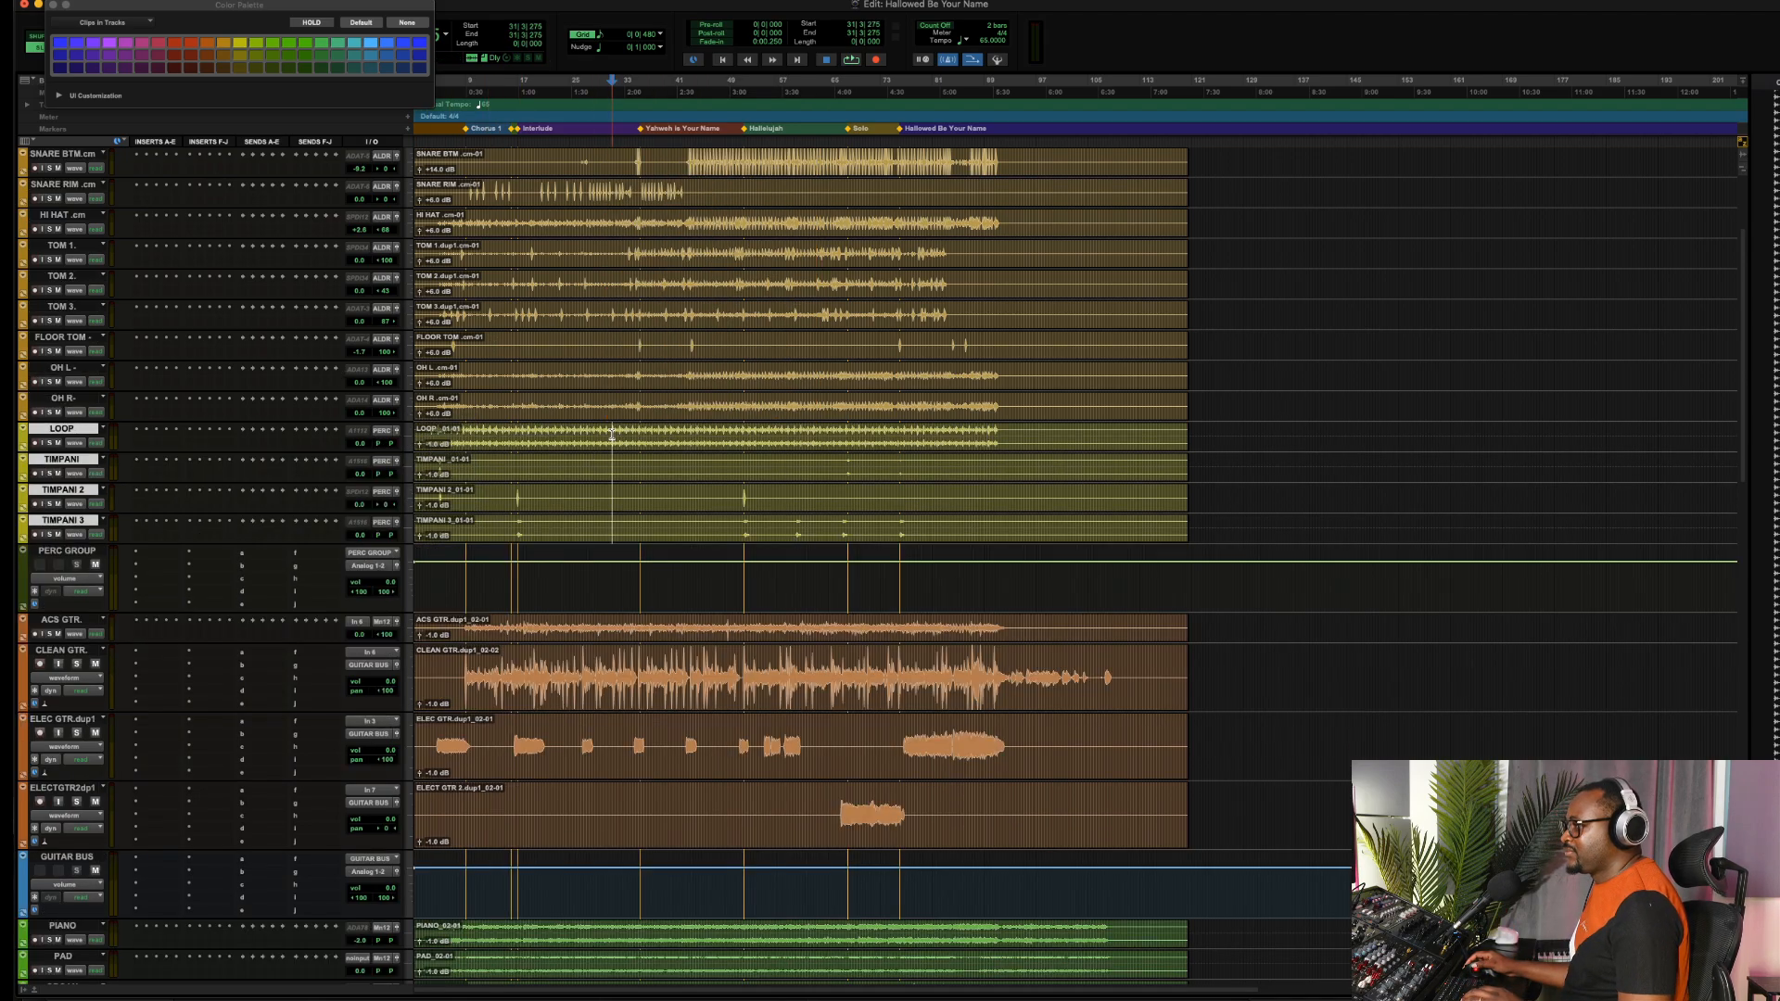
# Color the PERC GROUP aux track light blue
pyautogui.doubleClick(67, 550)
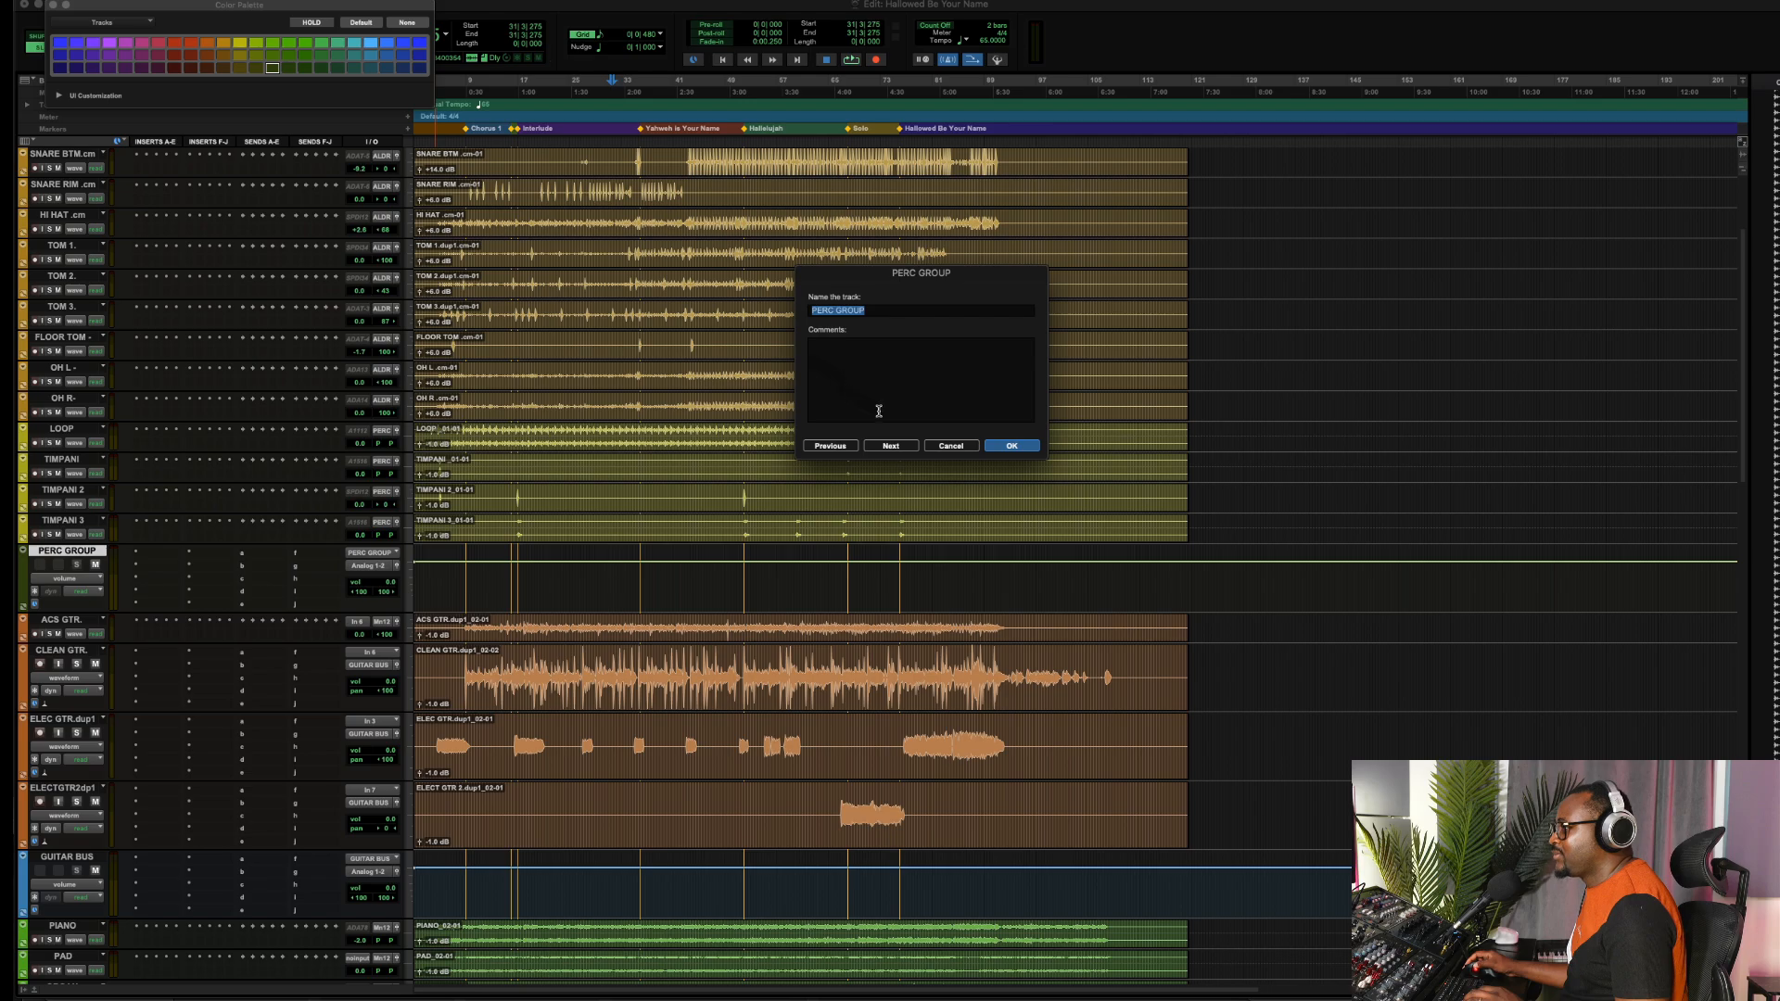
pyautogui.click(940, 446)
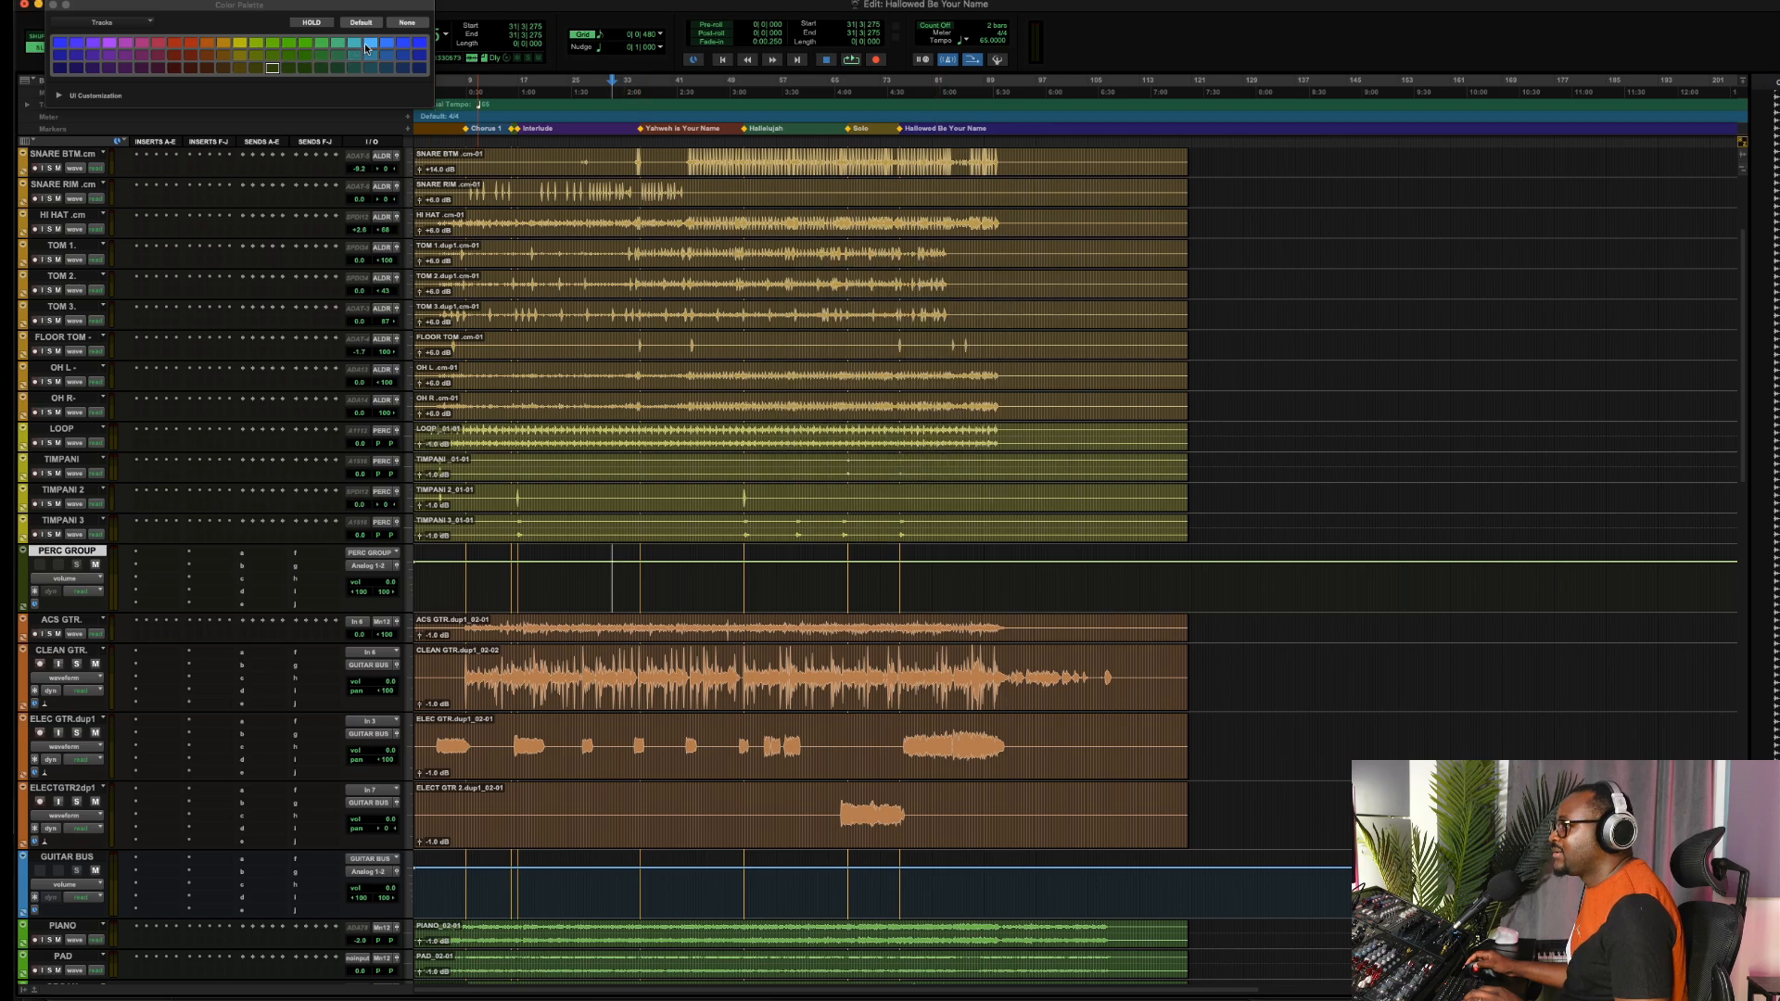
pyautogui.click(368, 46)
pyautogui.scroll(4, 638, 414)
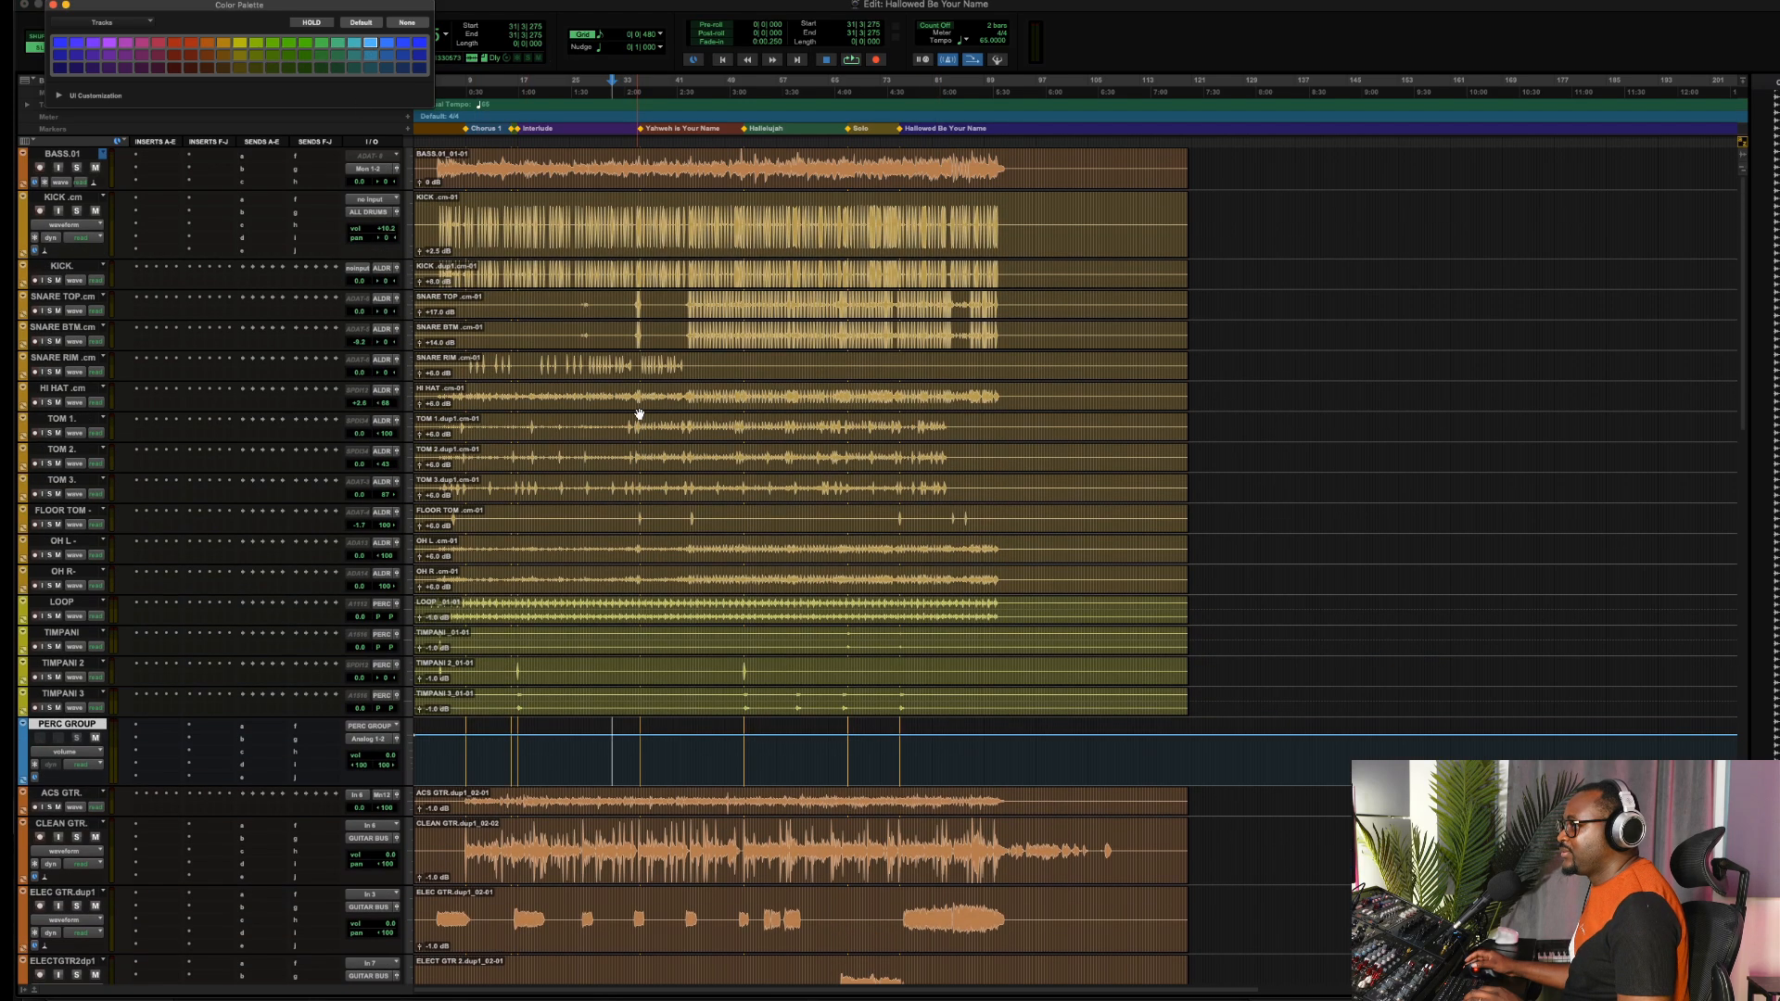
pyautogui.scroll(-4, 639, 415)
pyautogui.scroll(-2, 612, 413)
pyautogui.moveTo(584, 477); pyautogui.dragTo(678, 477)
pyautogui.scroll(-3, 678, 477)
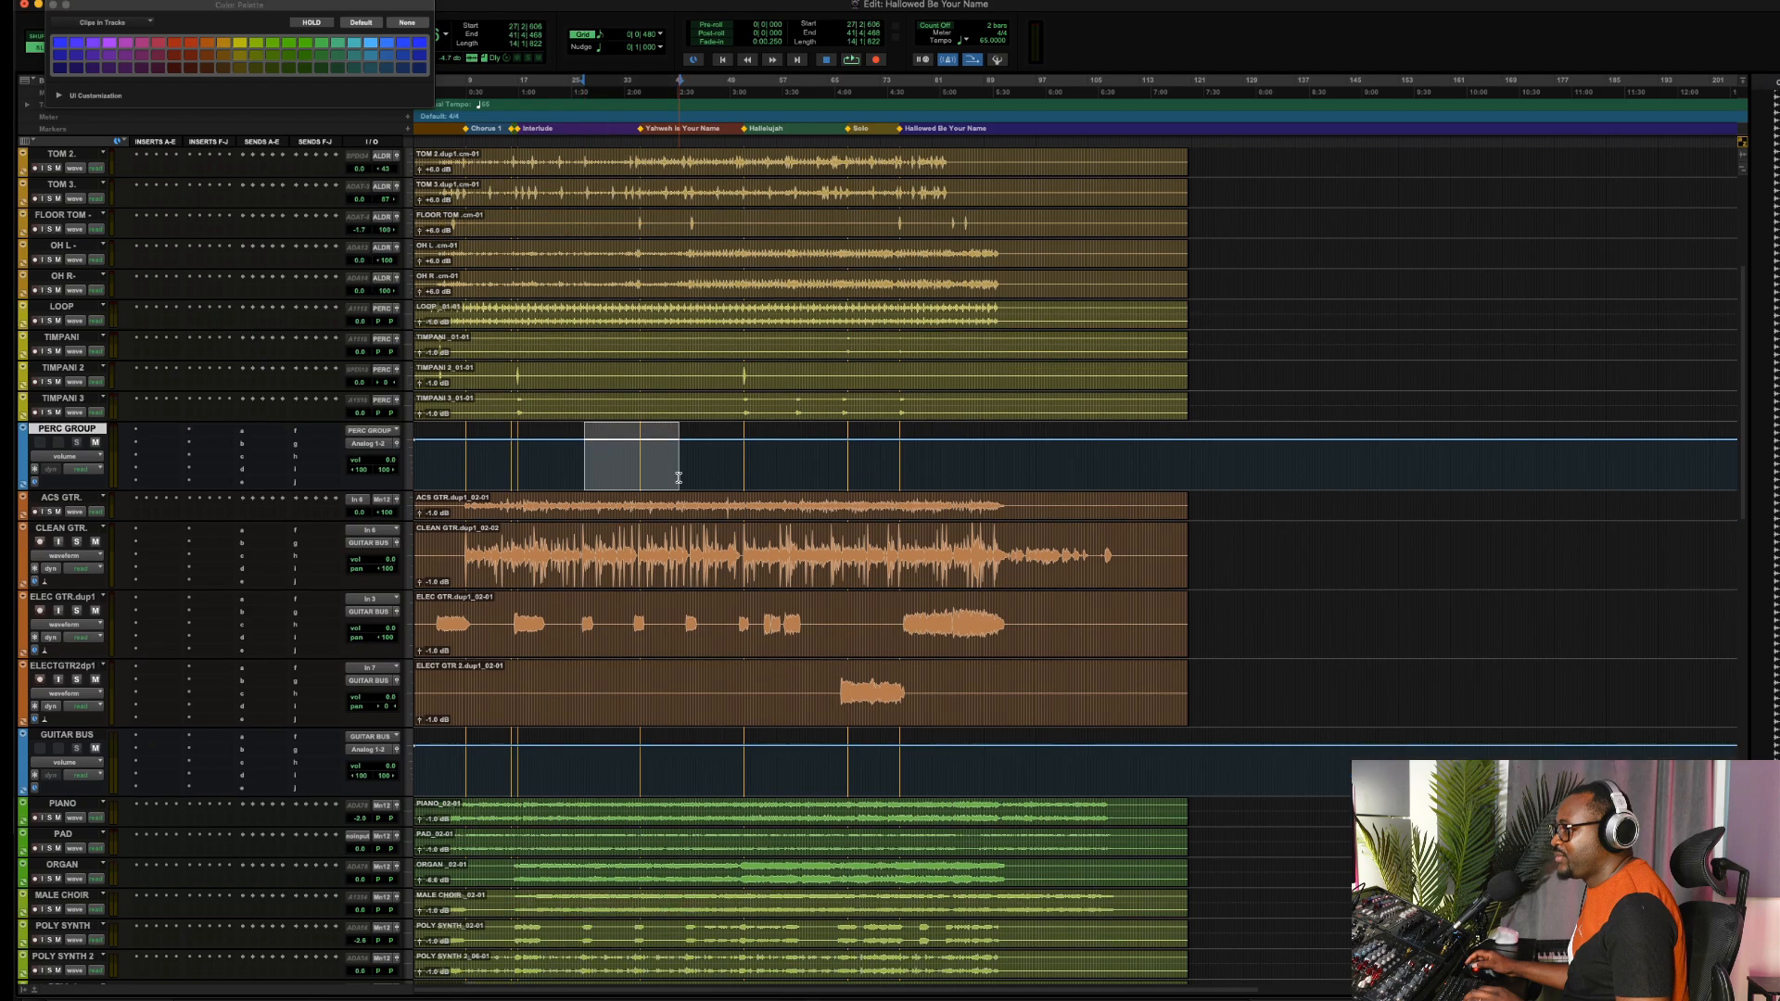
# Select and solo the ten tracks from PIANO to FLUTE, audition a mid-song passage and unsolo them
pyautogui.moveTo(583, 685); pyautogui.dragTo(722, 686)
pyautogui.scroll(-3, 52, 425)
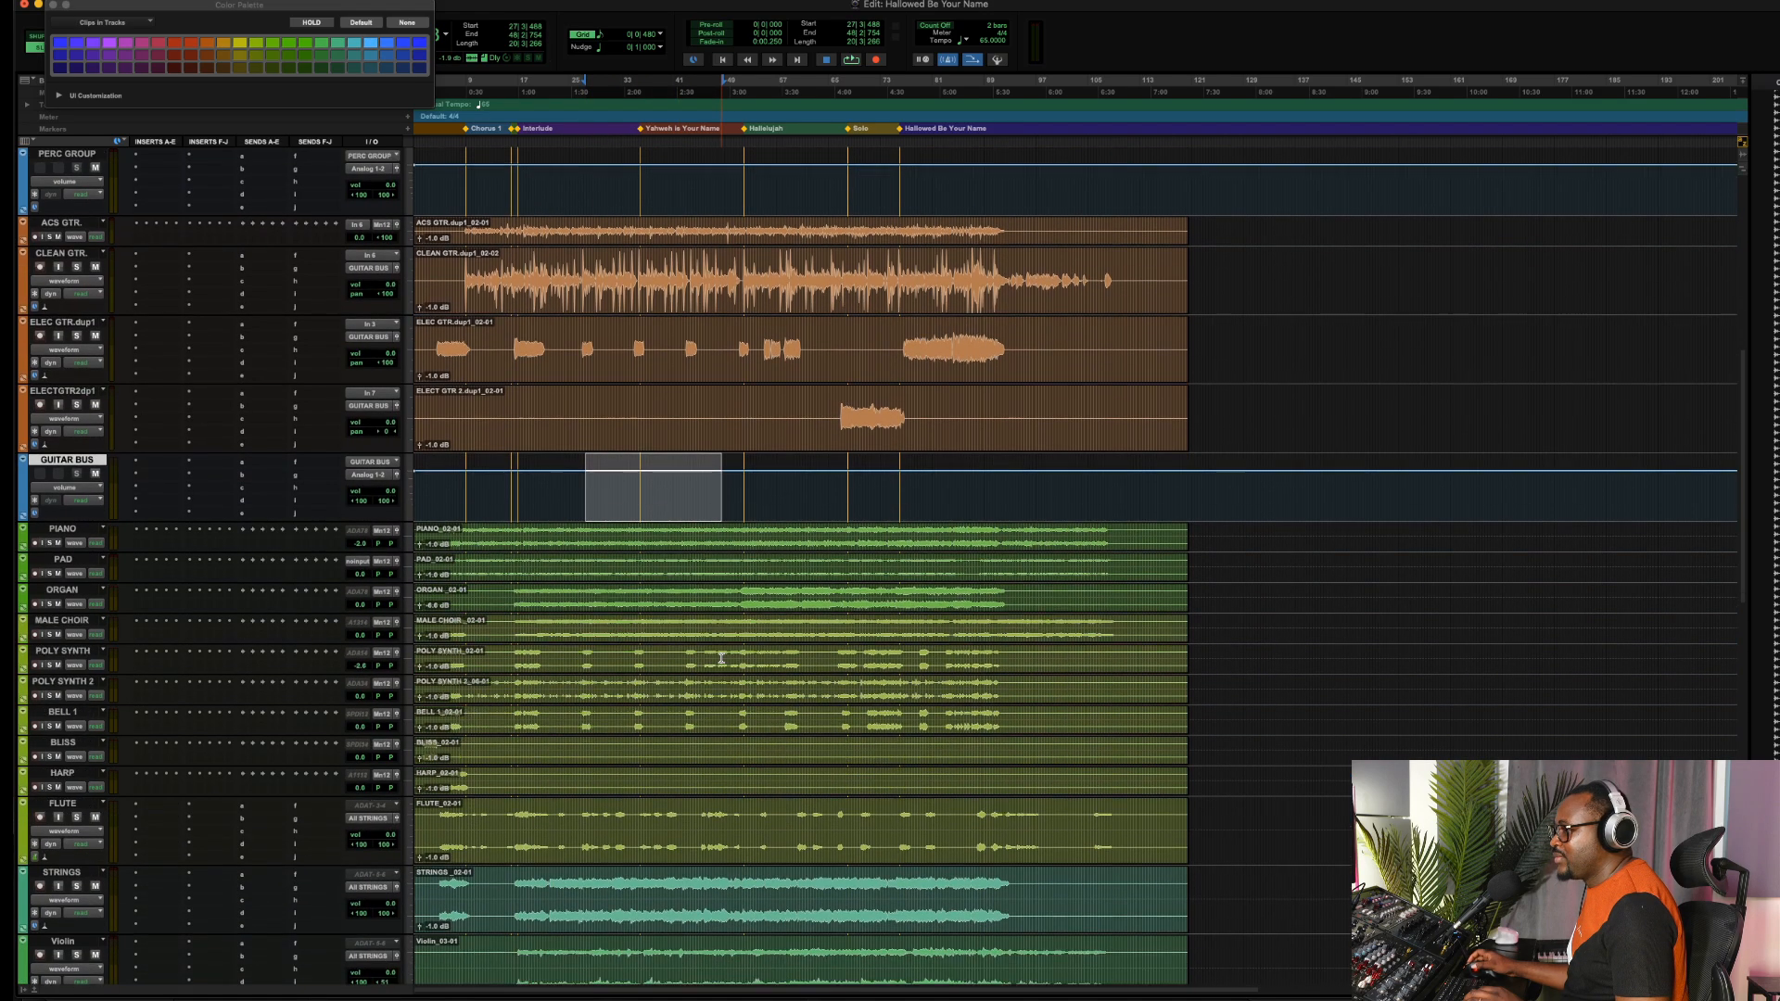
pyautogui.click(63, 360)
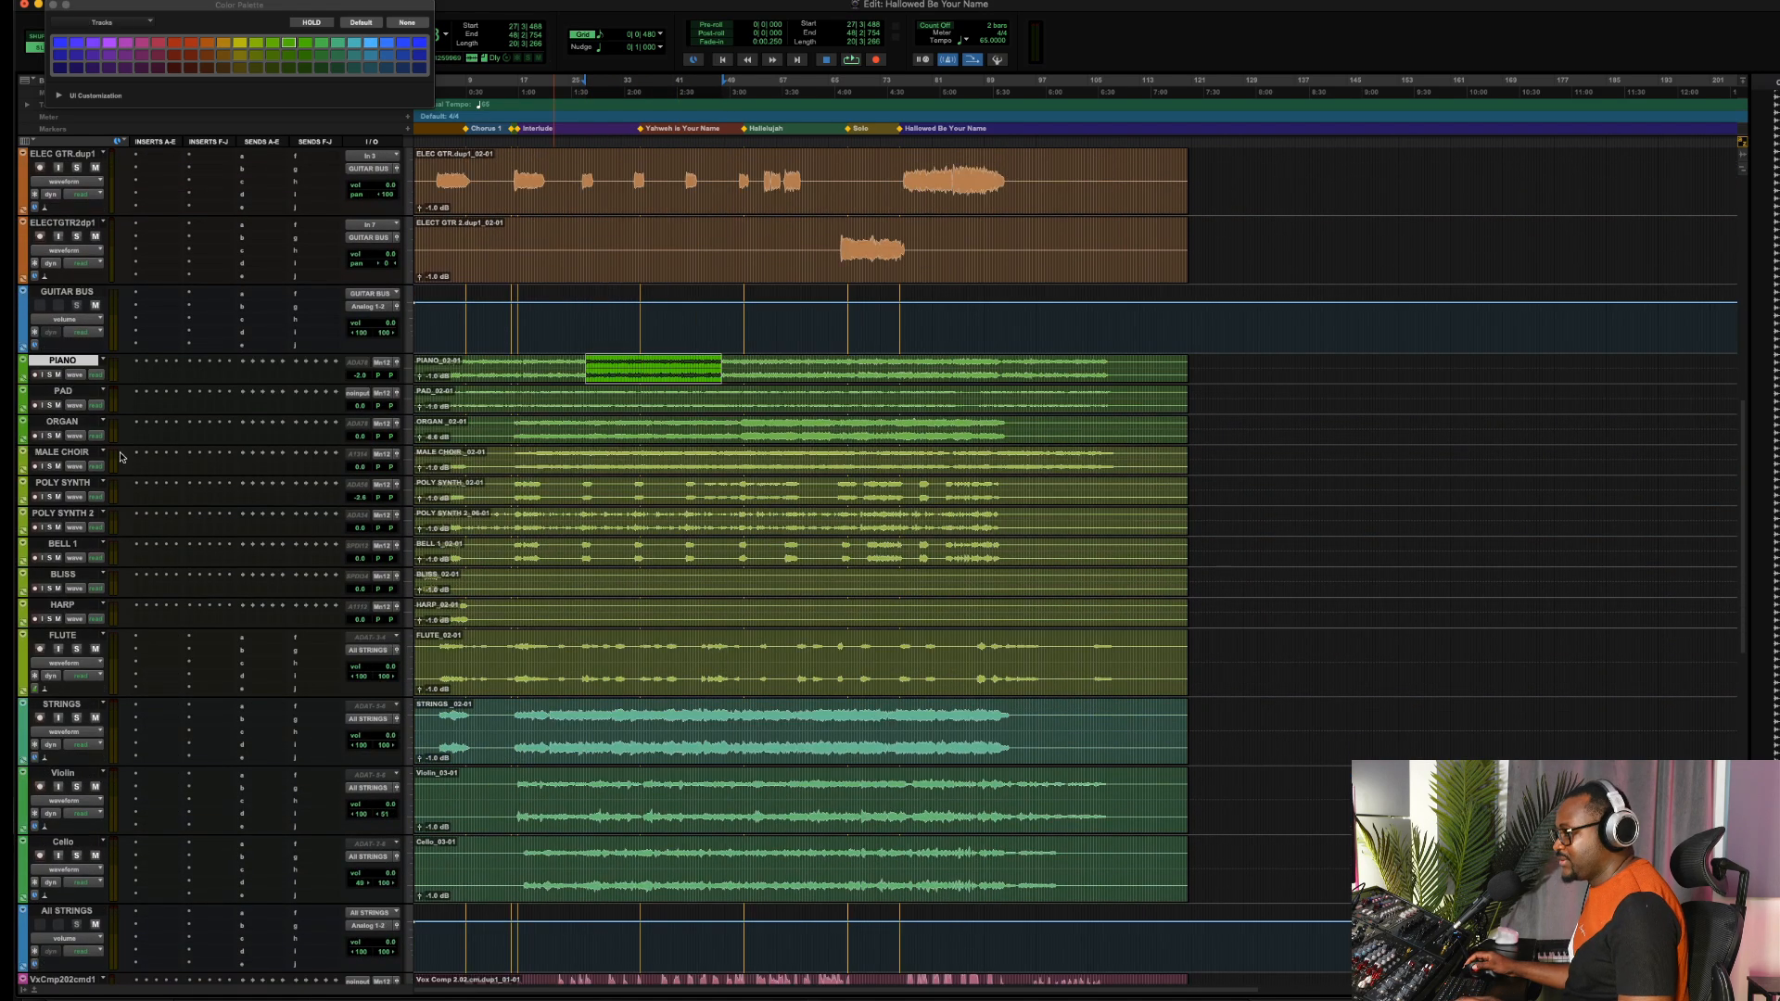
pyautogui.keyDown('shift'); pyautogui.click(65, 636); pyautogui.keyUp('shift')
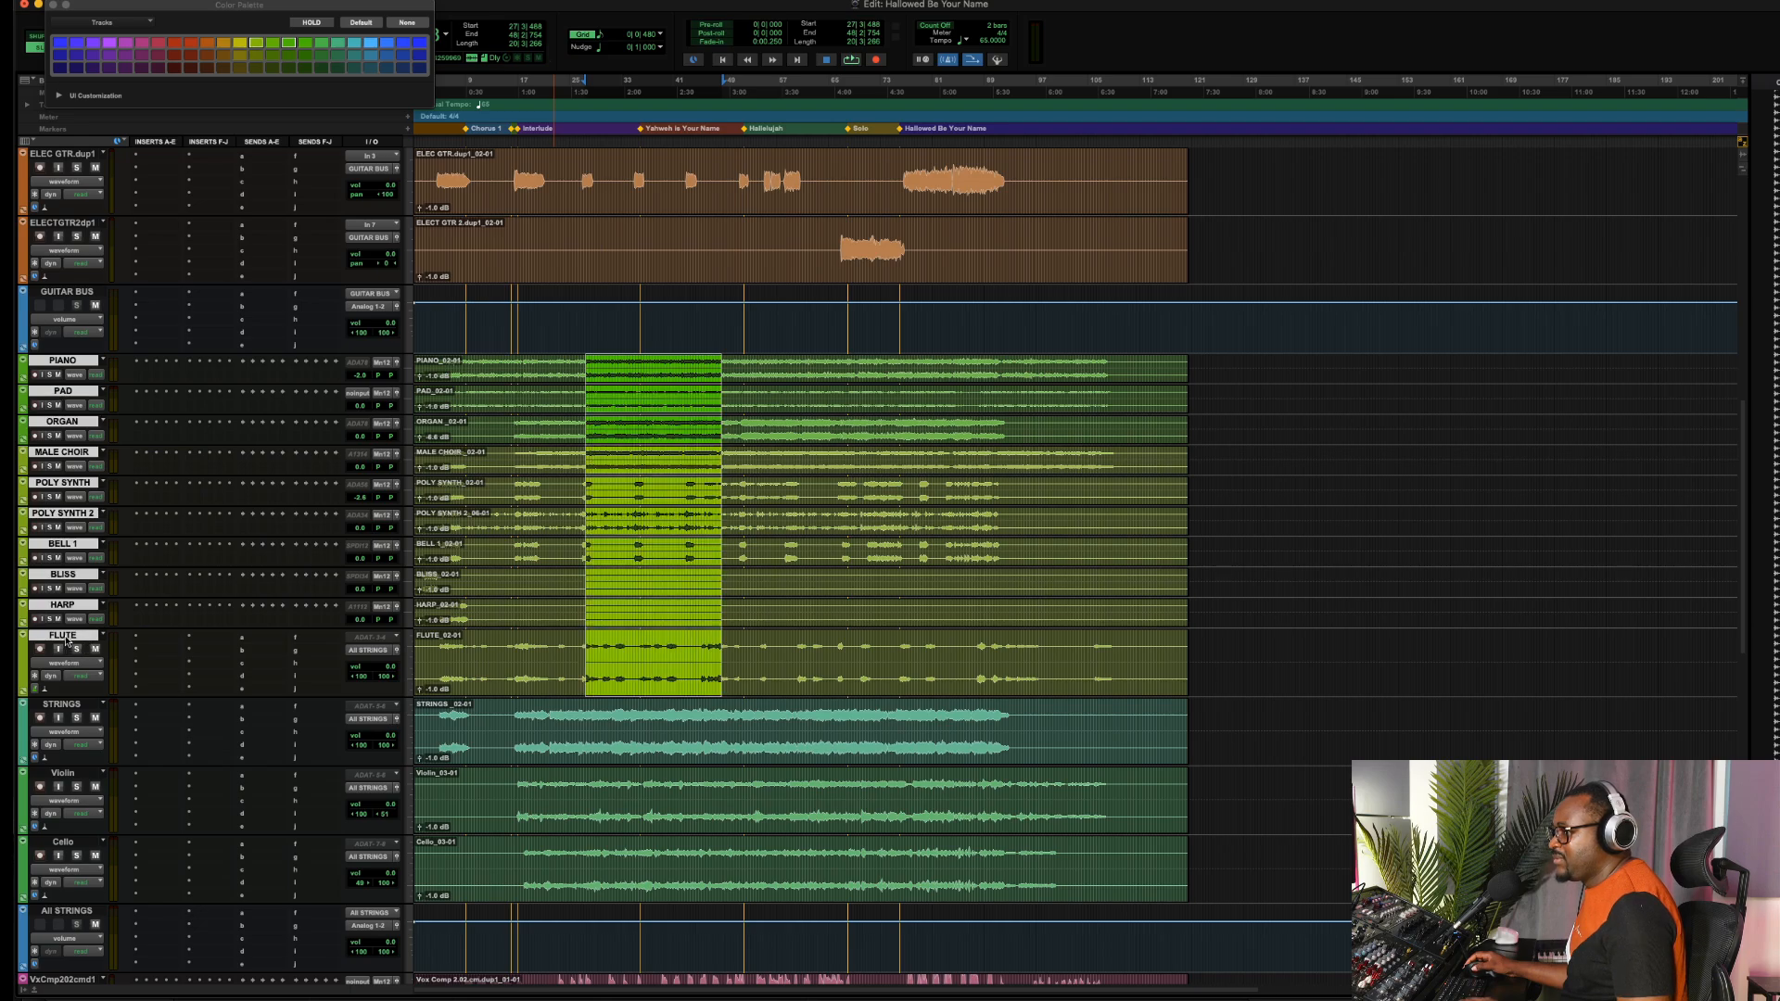
pyautogui.keyDown('alt'); pyautogui.keyDown('shift'); pyautogui.click(49, 498); pyautogui.keyUp('shift'); pyautogui.keyUp('alt')
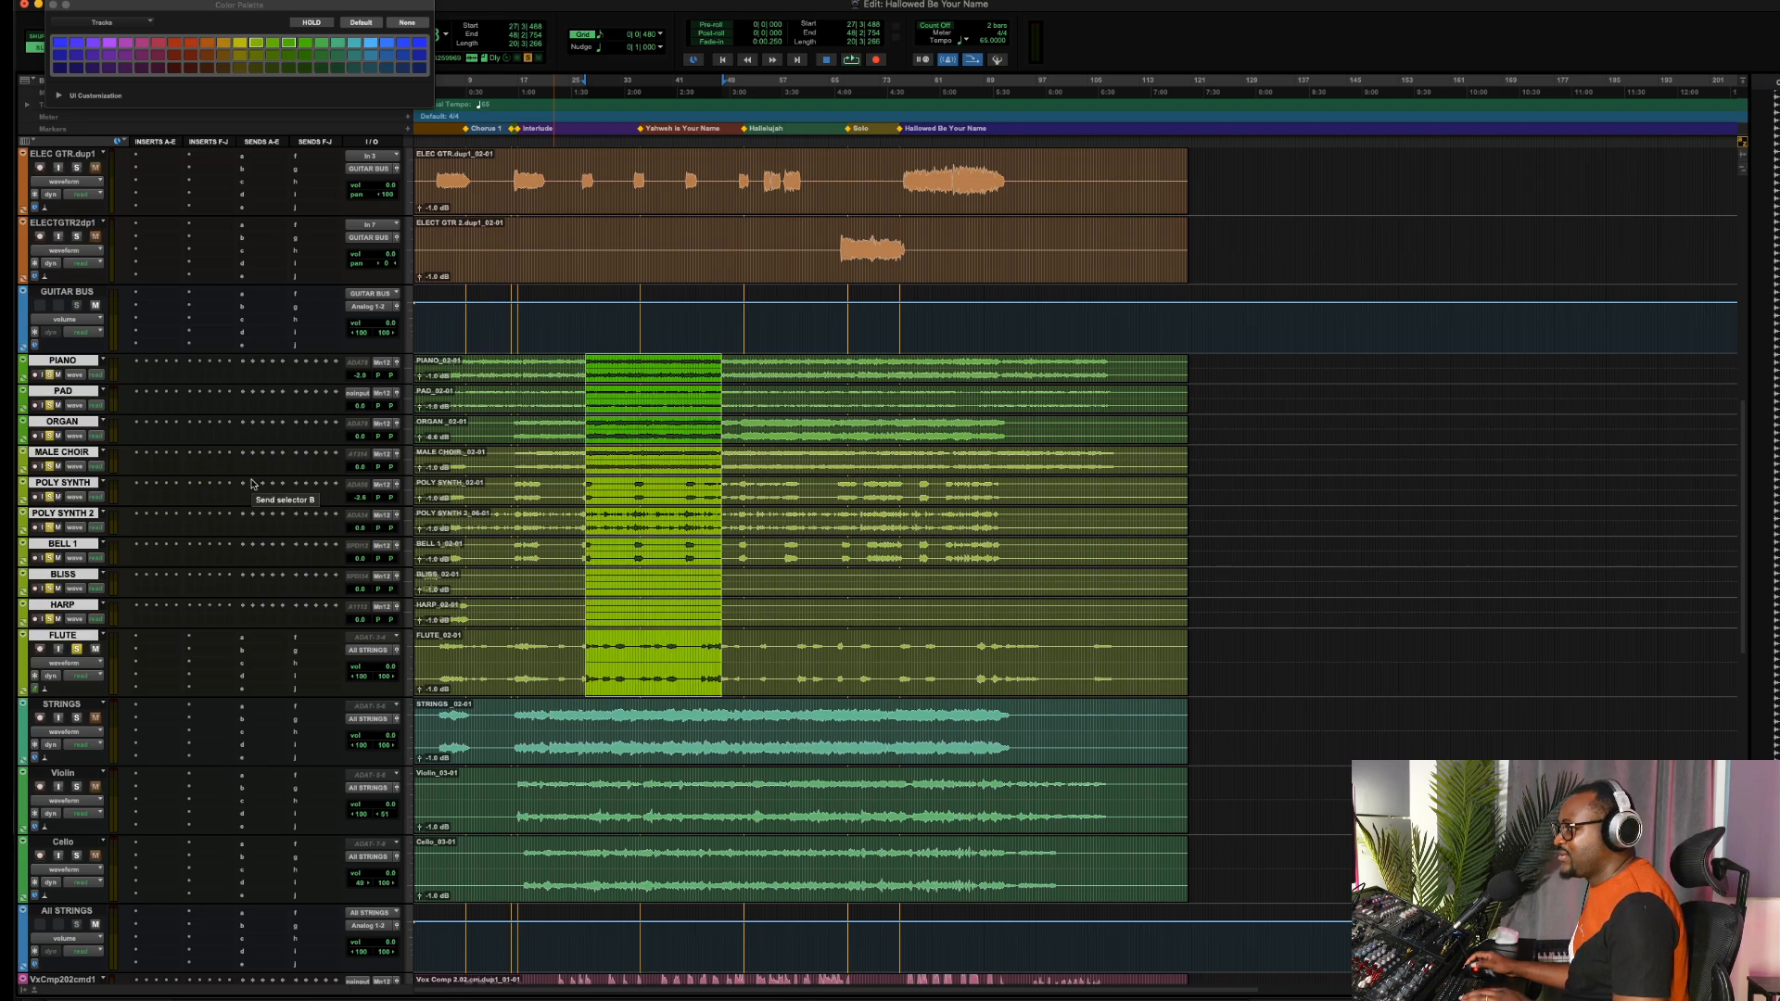
pyautogui.press('super+bracketright')
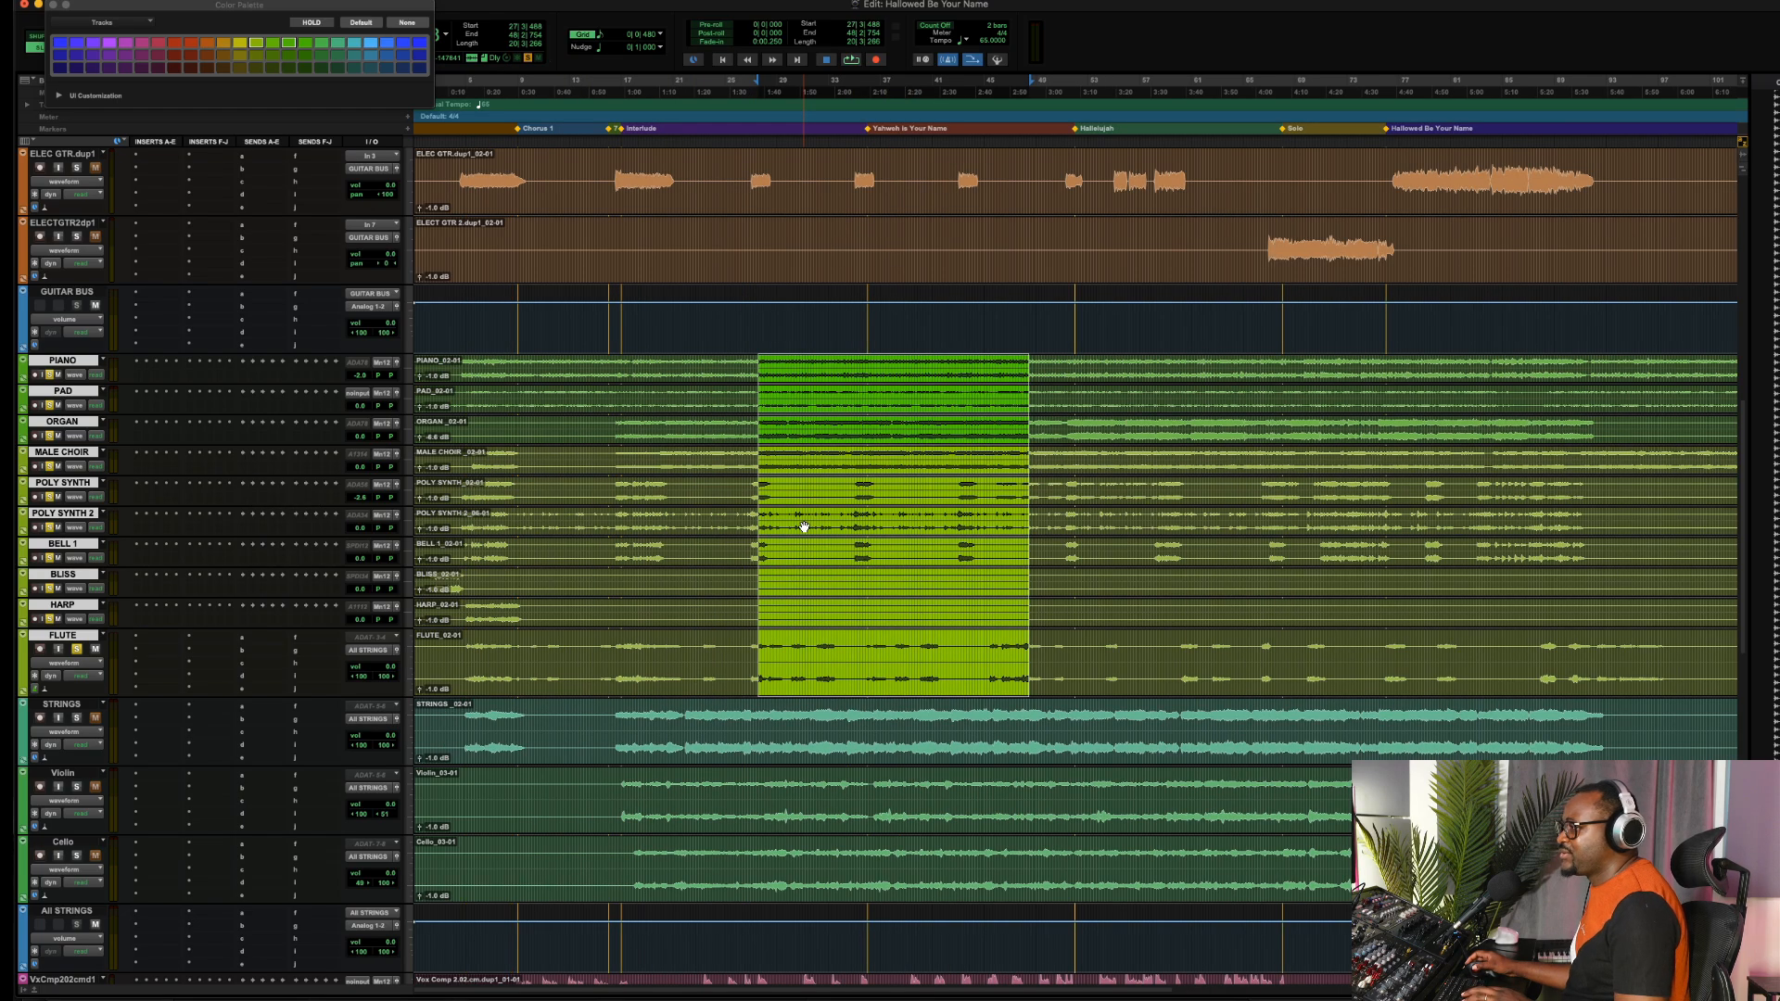
pyautogui.press('space')
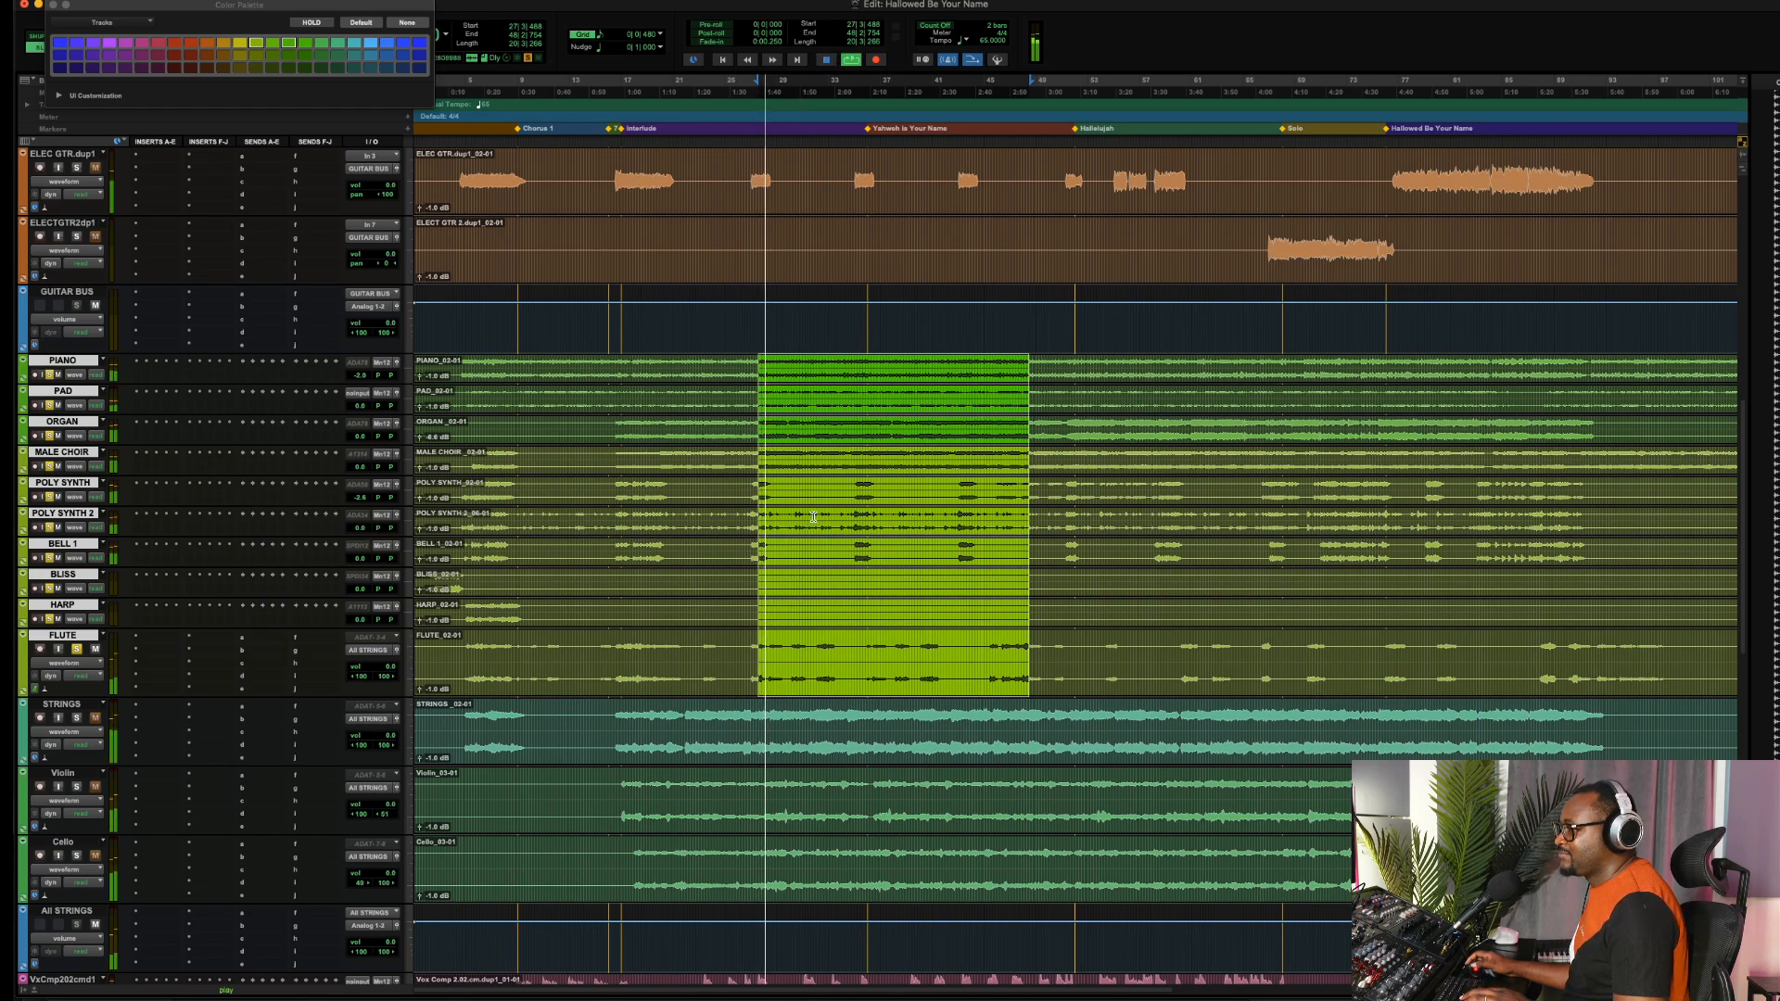
pyautogui.press('space')
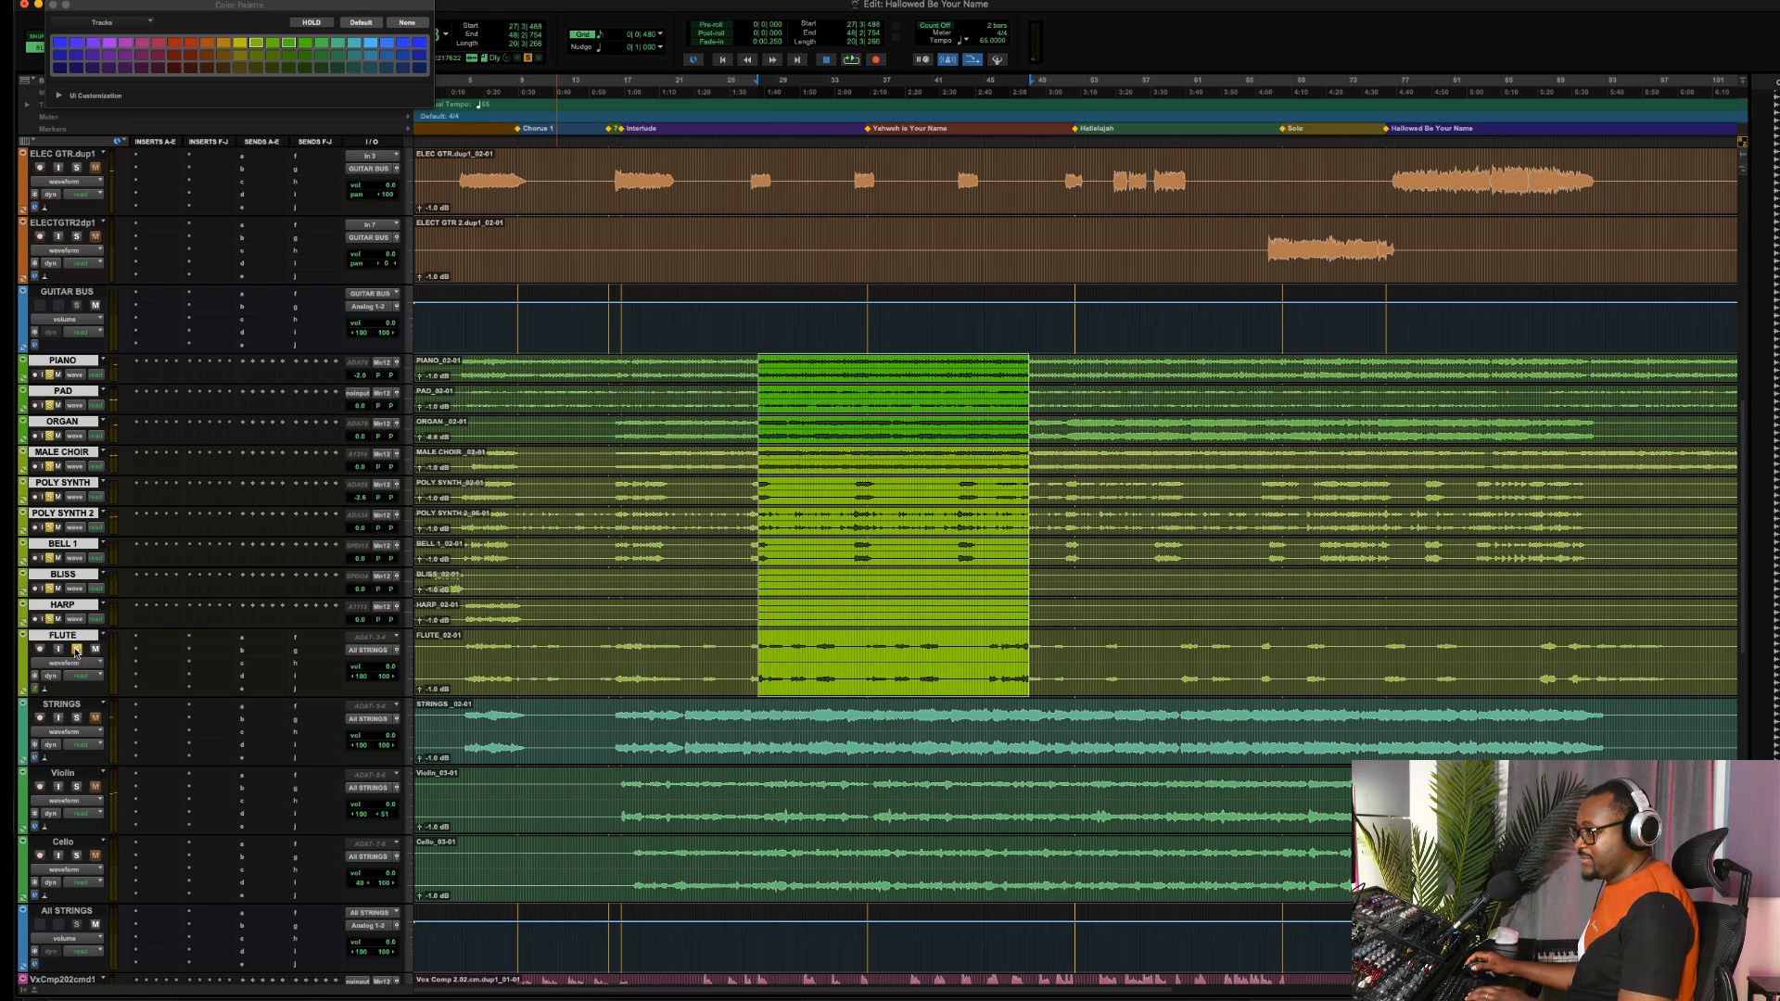
pyautogui.click(77, 651)
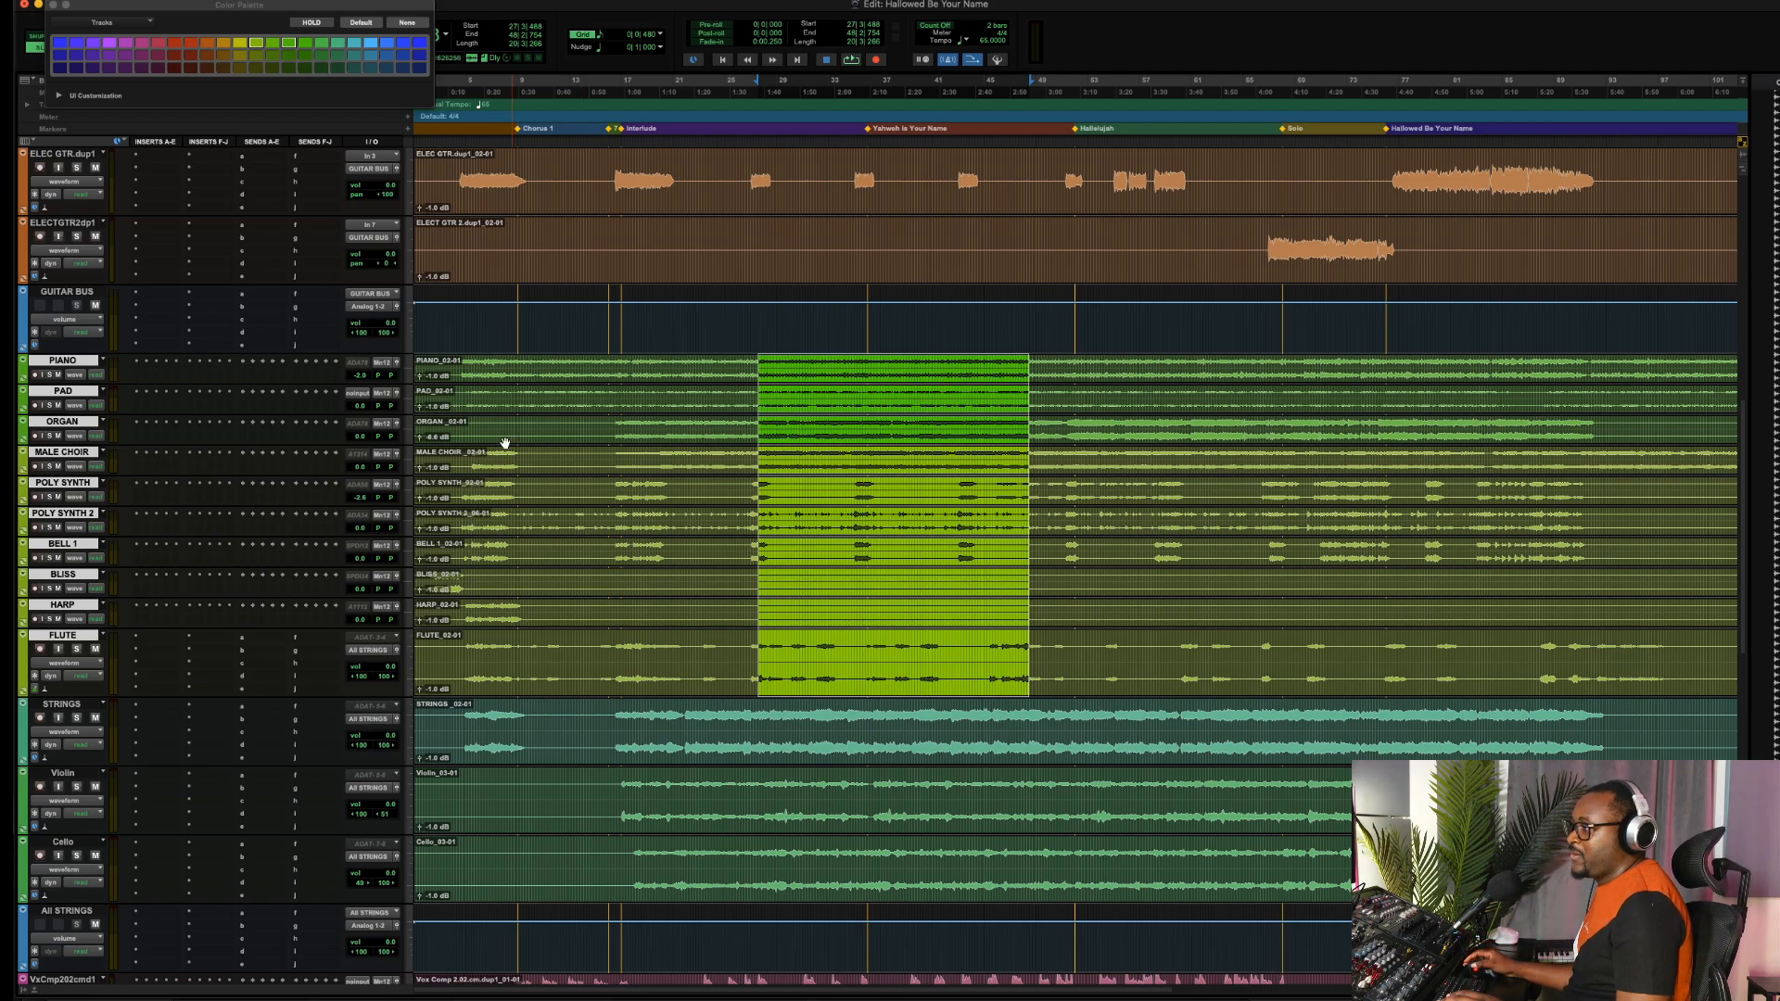
# Set the height of the selected tracks from PIANO to FLUTE to medium
pyautogui.scroll(-15, 464, 420)
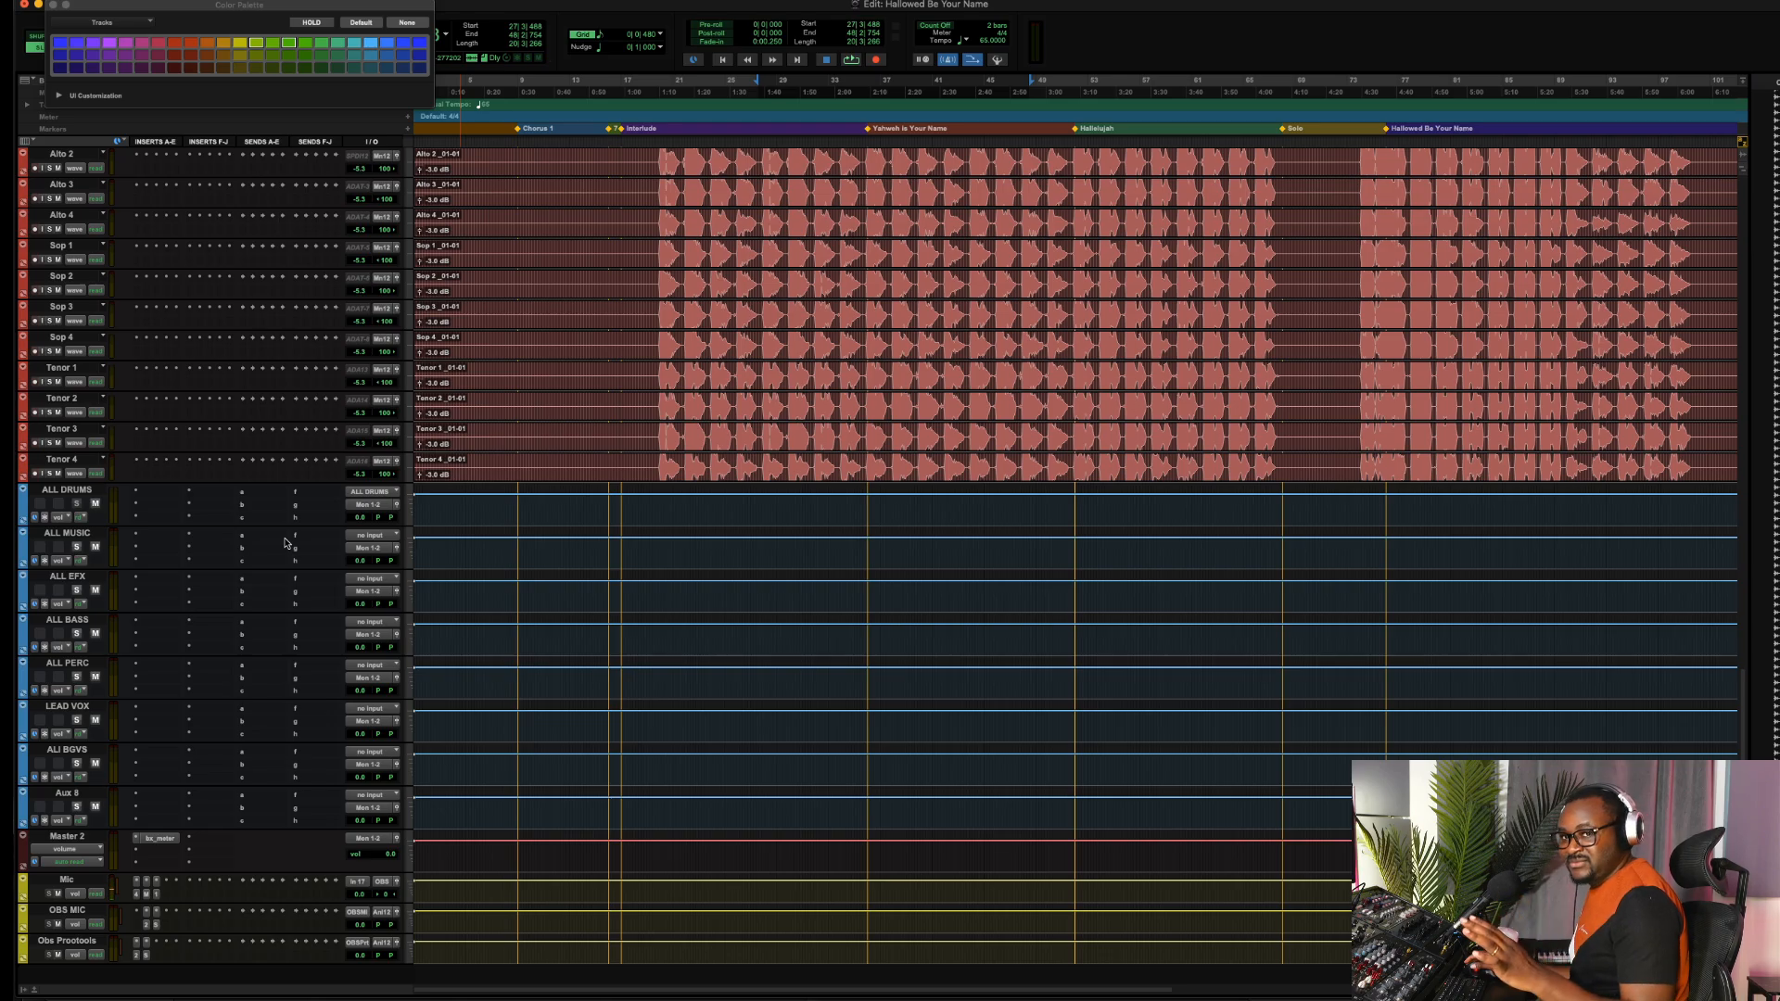
pyautogui.scroll(10, 547, 402)
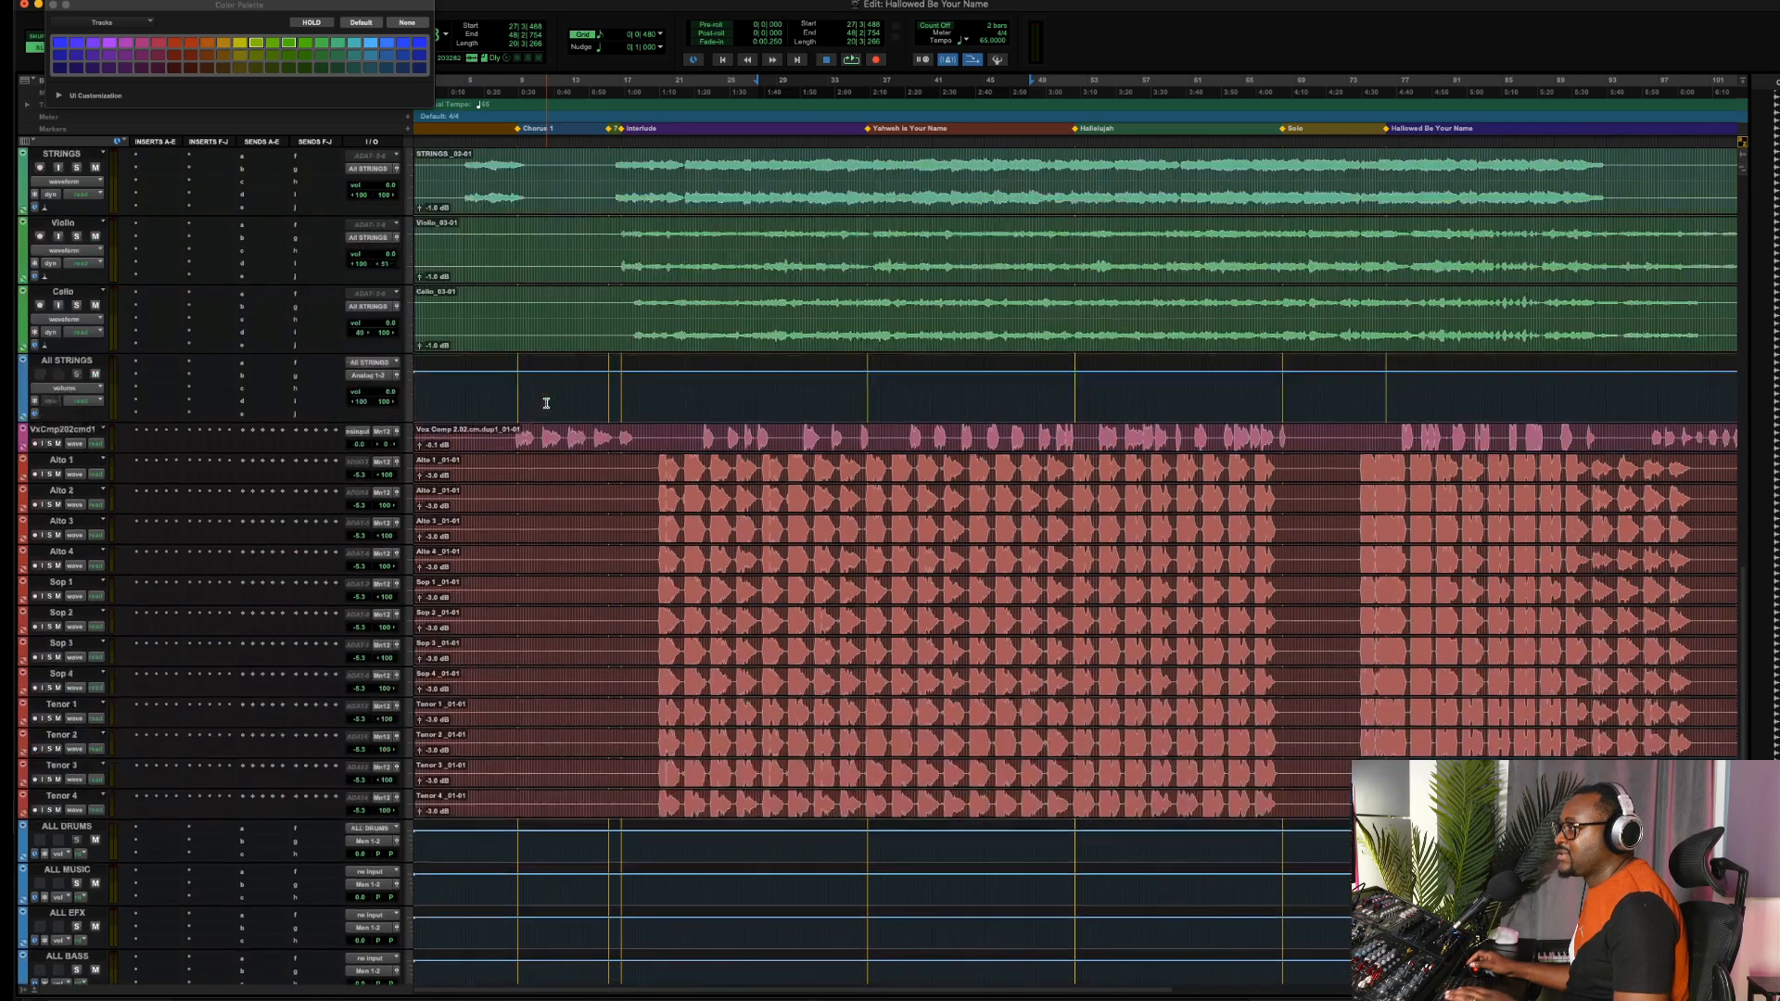
pyautogui.scroll(2, 546, 403)
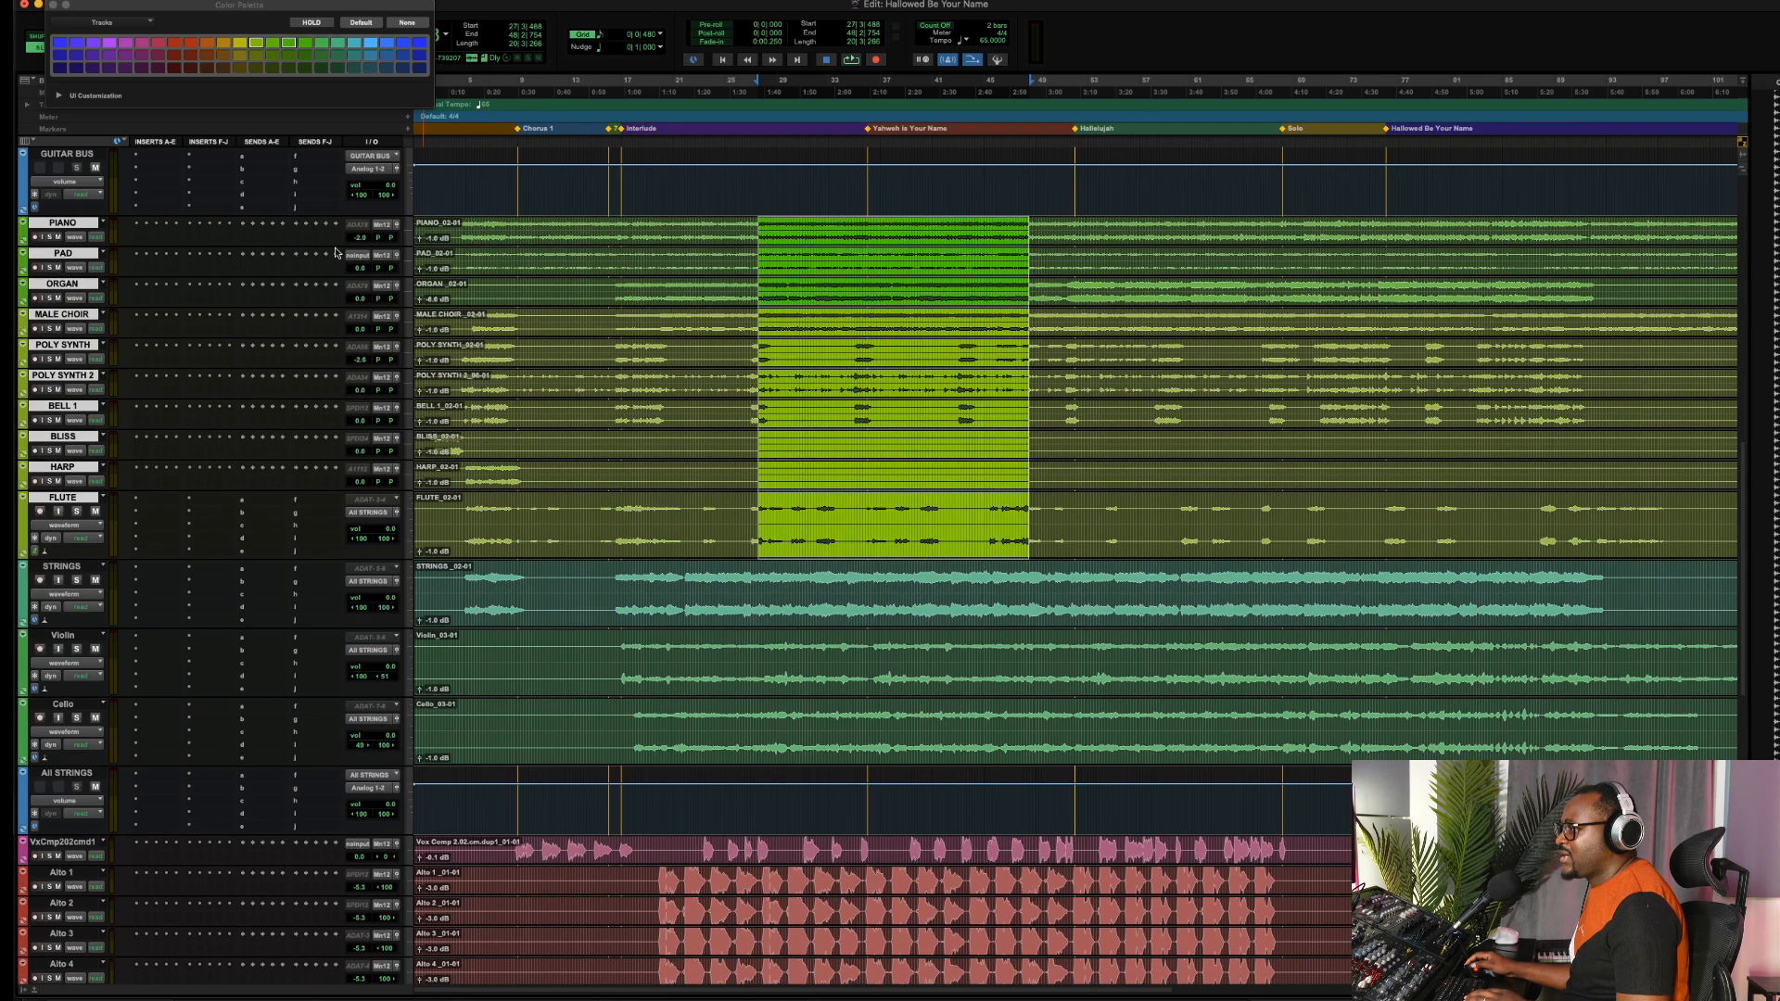
pyautogui.click(409, 233)
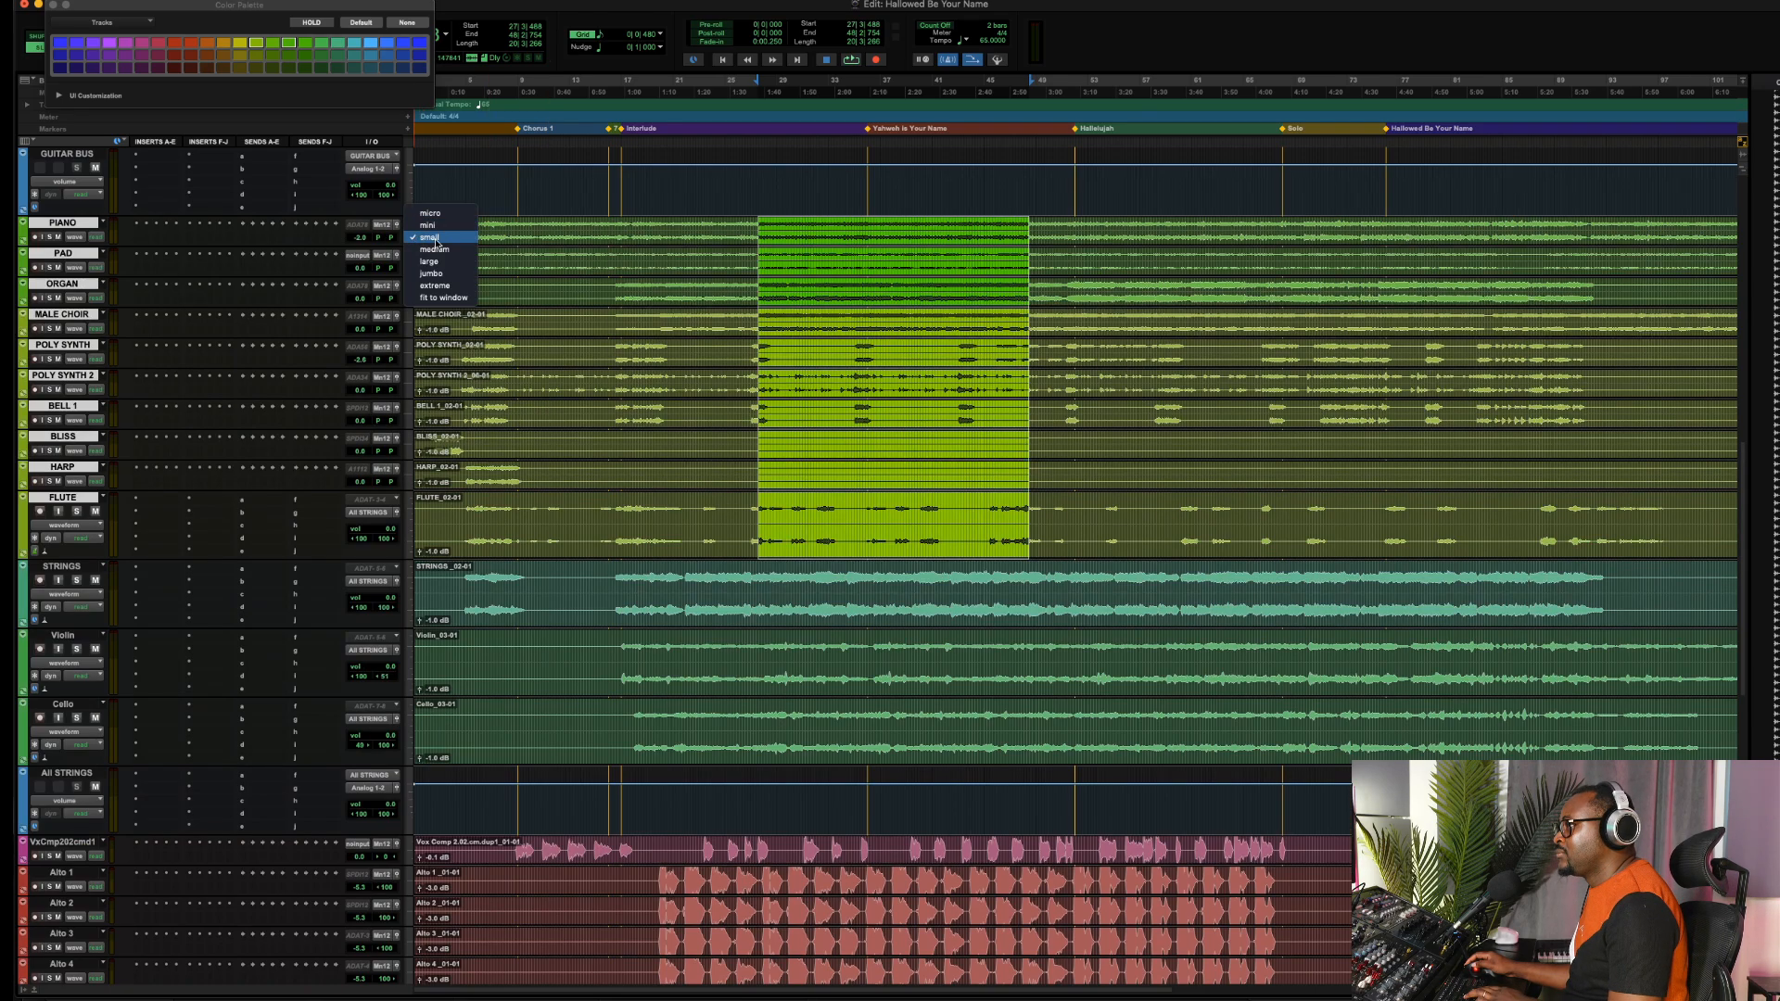
pyautogui.click(409, 252)
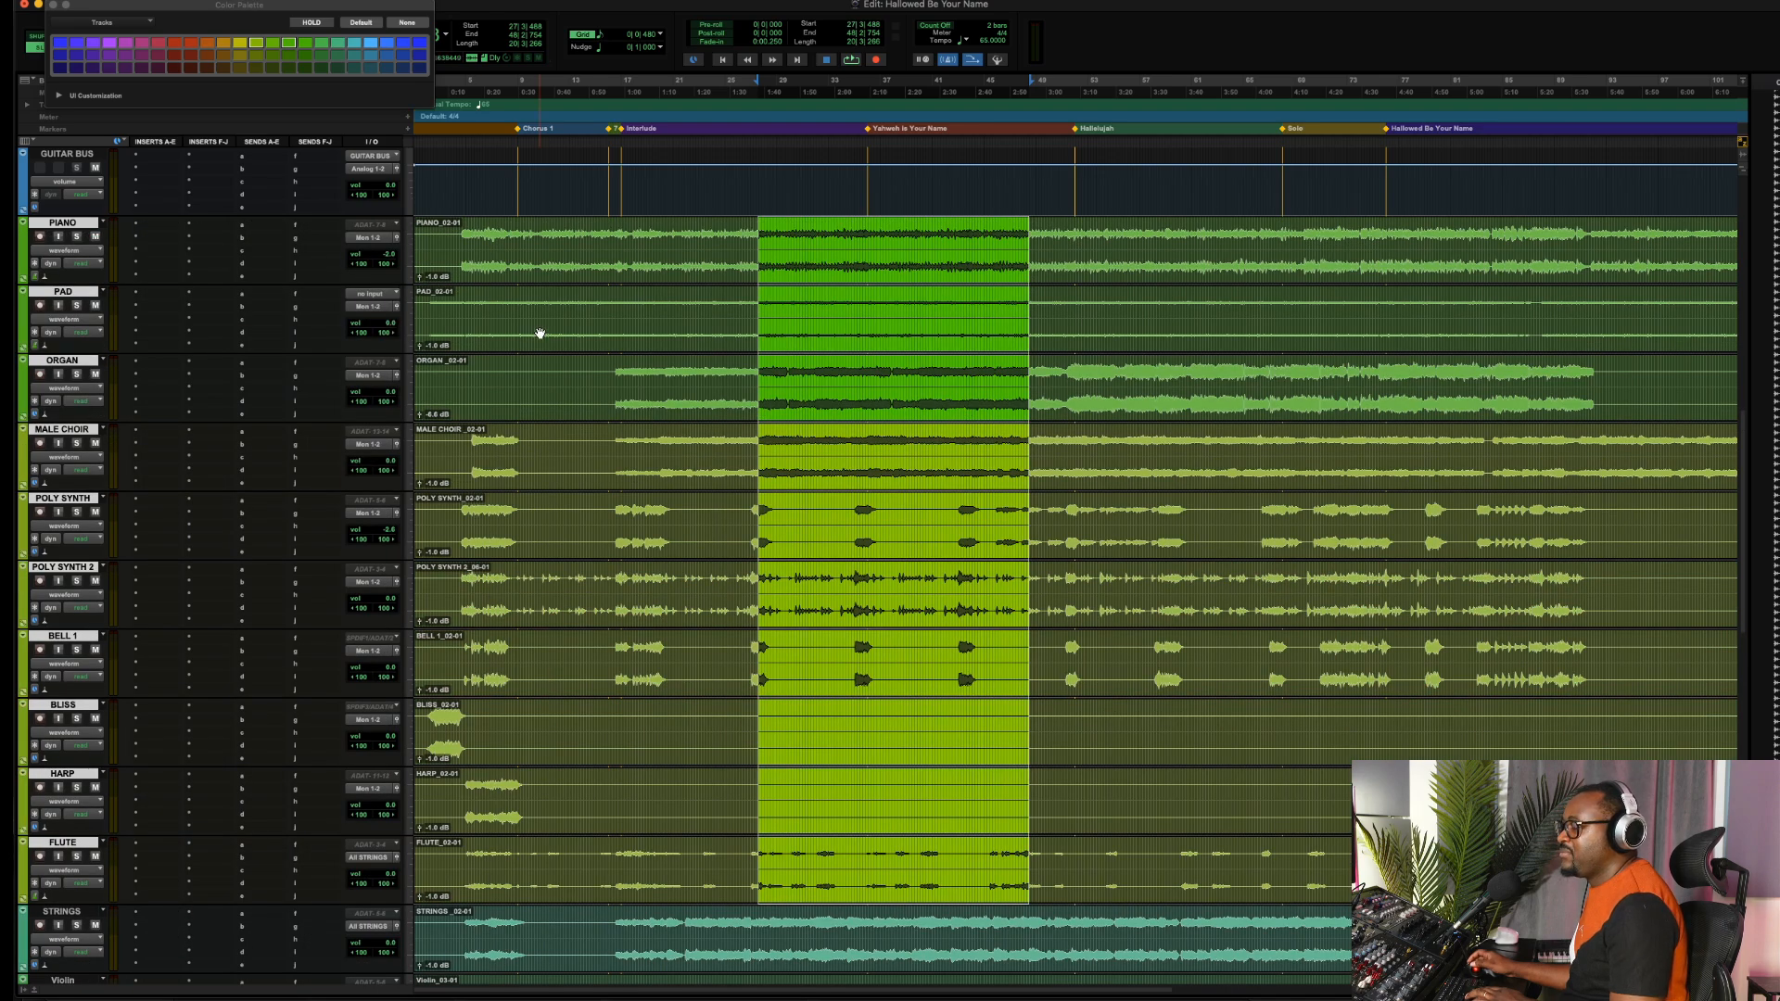
# Route the outputs of the ten tracks from PIANO to FLUTE to stereo Bus 3-4 and rename that bus ALL MUSIC
pyautogui.click(373, 238)
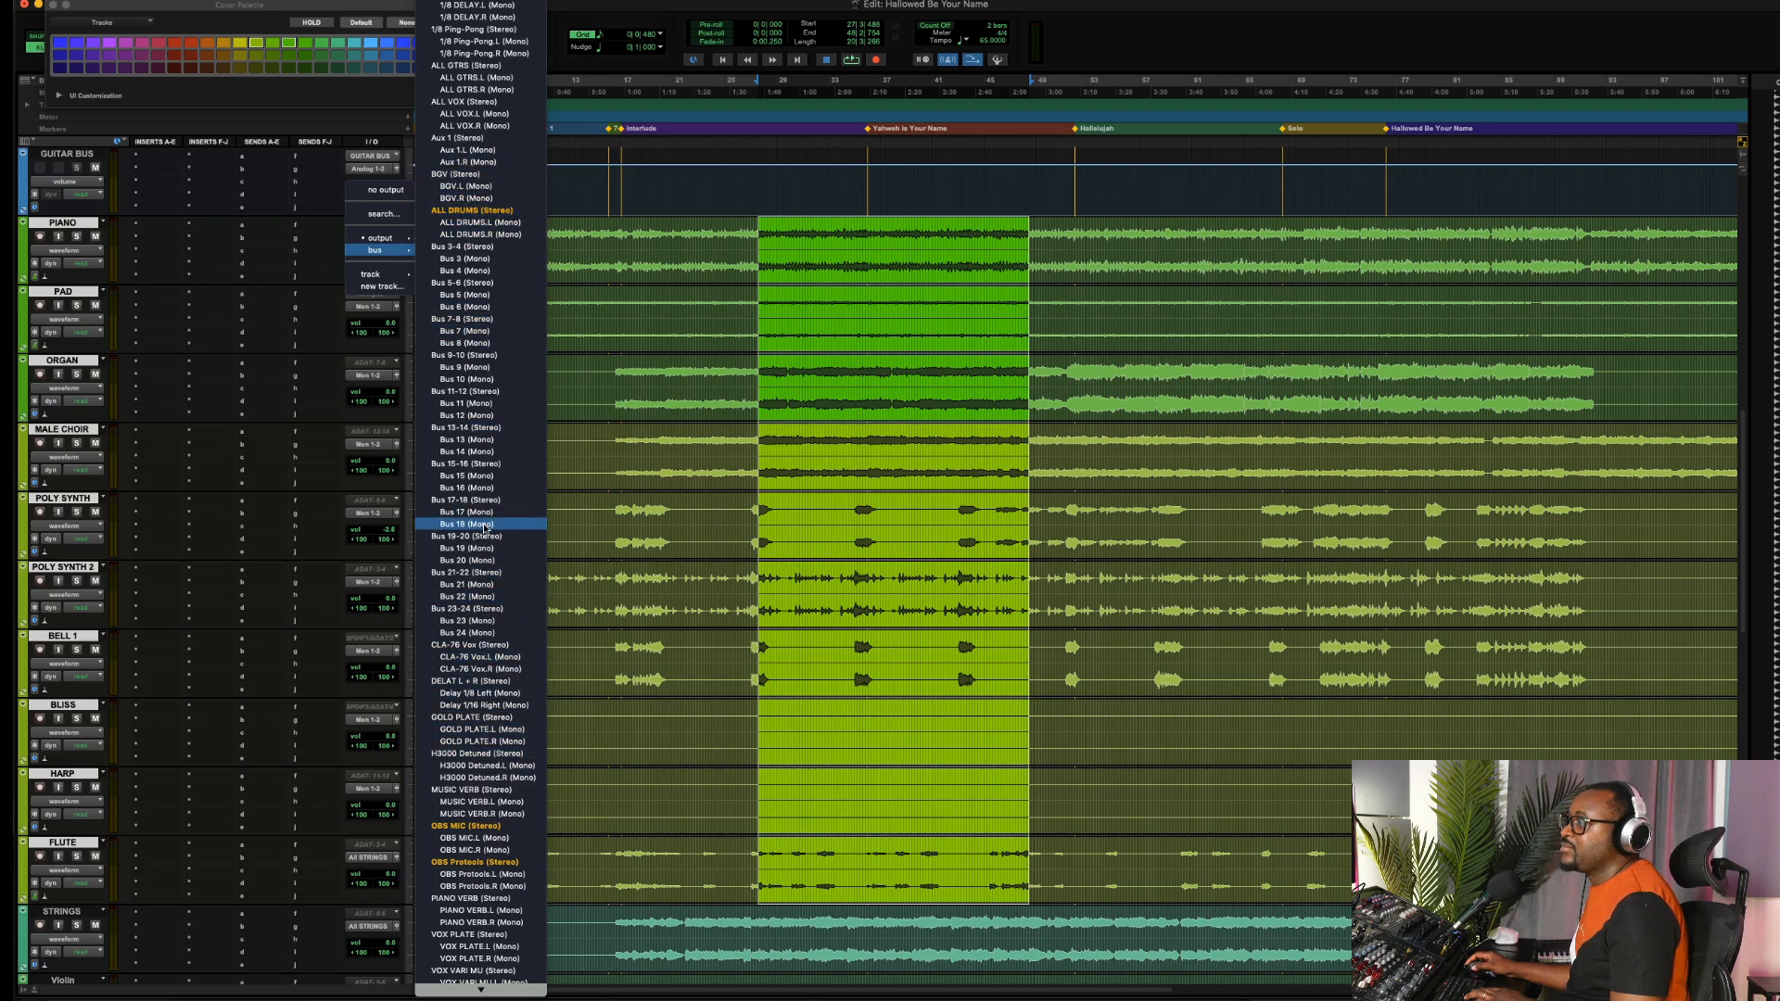
pyautogui.click(472, 247)
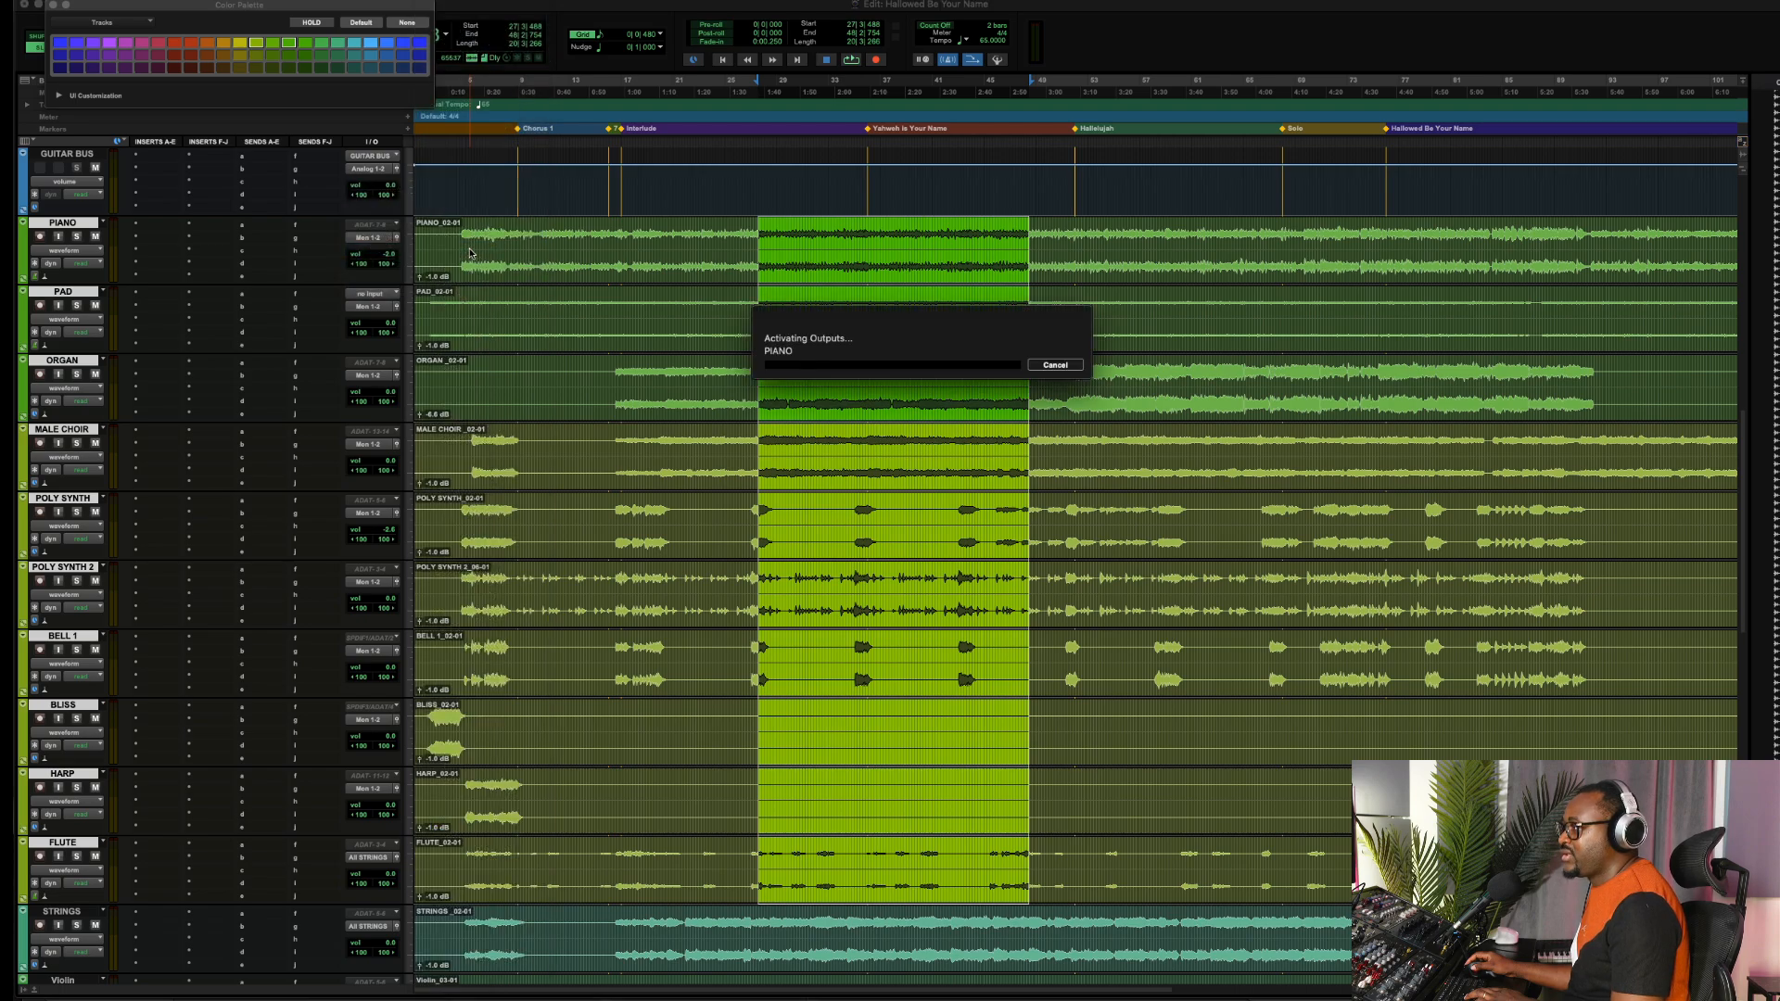
pyautogui.rightClick(369, 243)
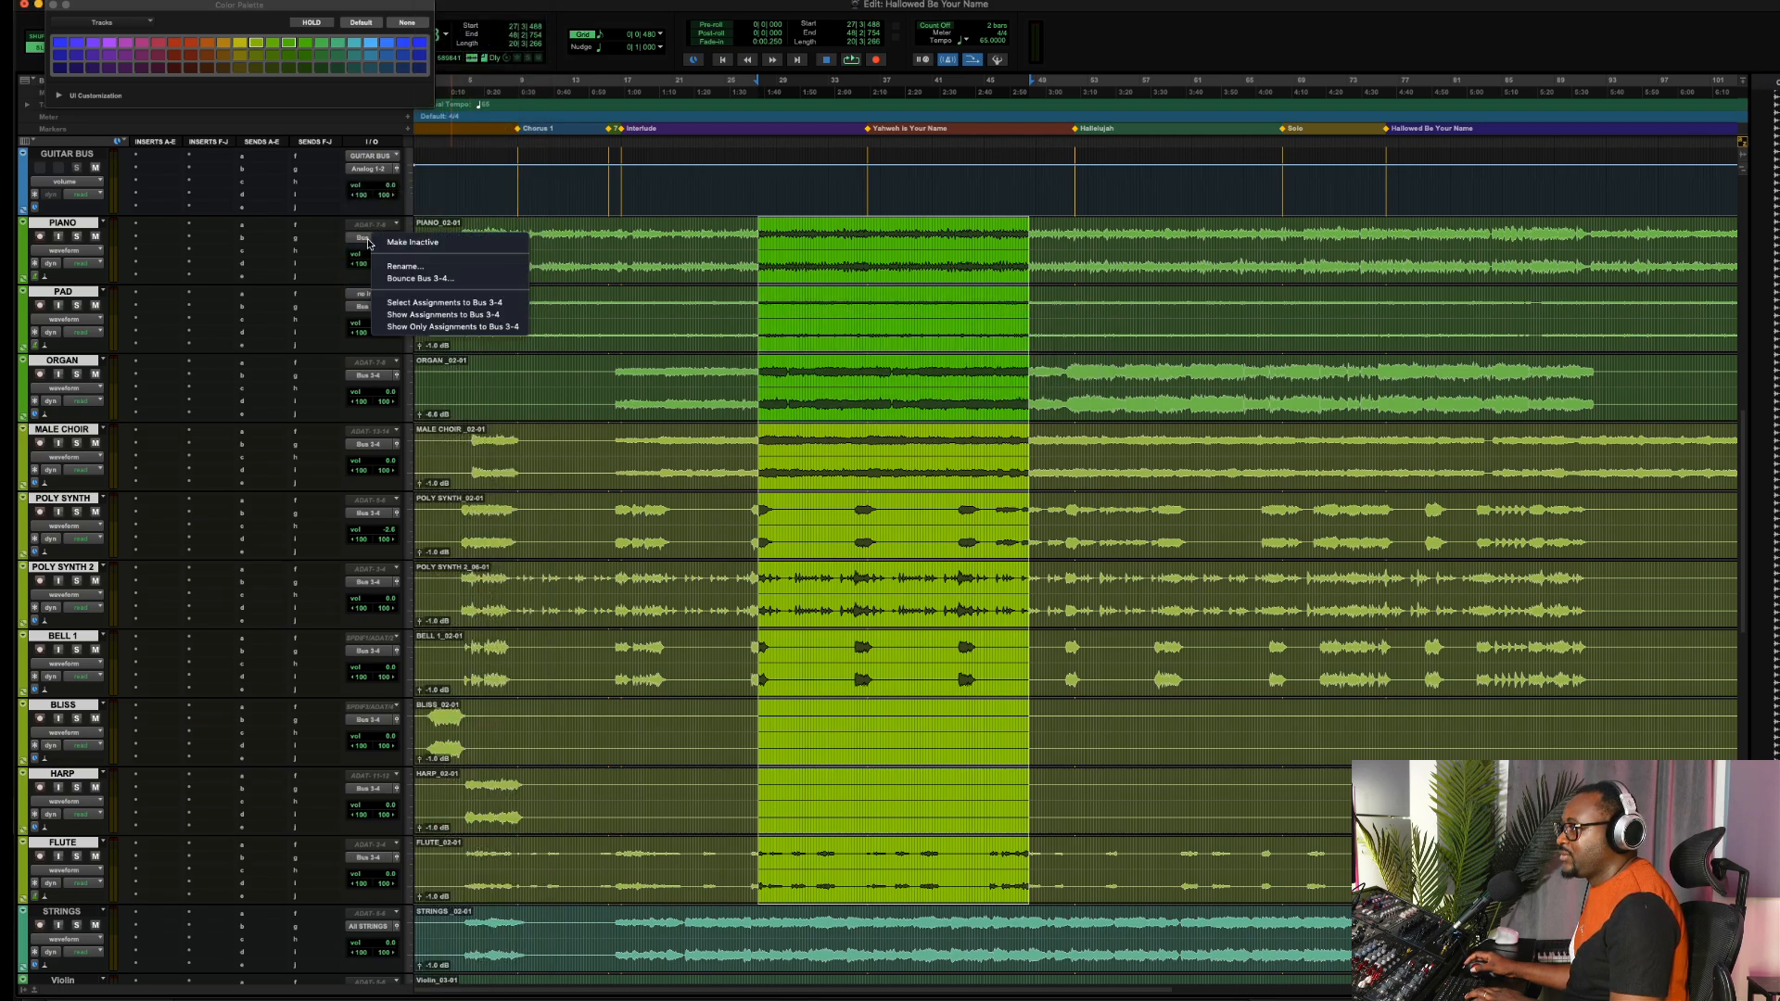
pyautogui.click(405, 267)
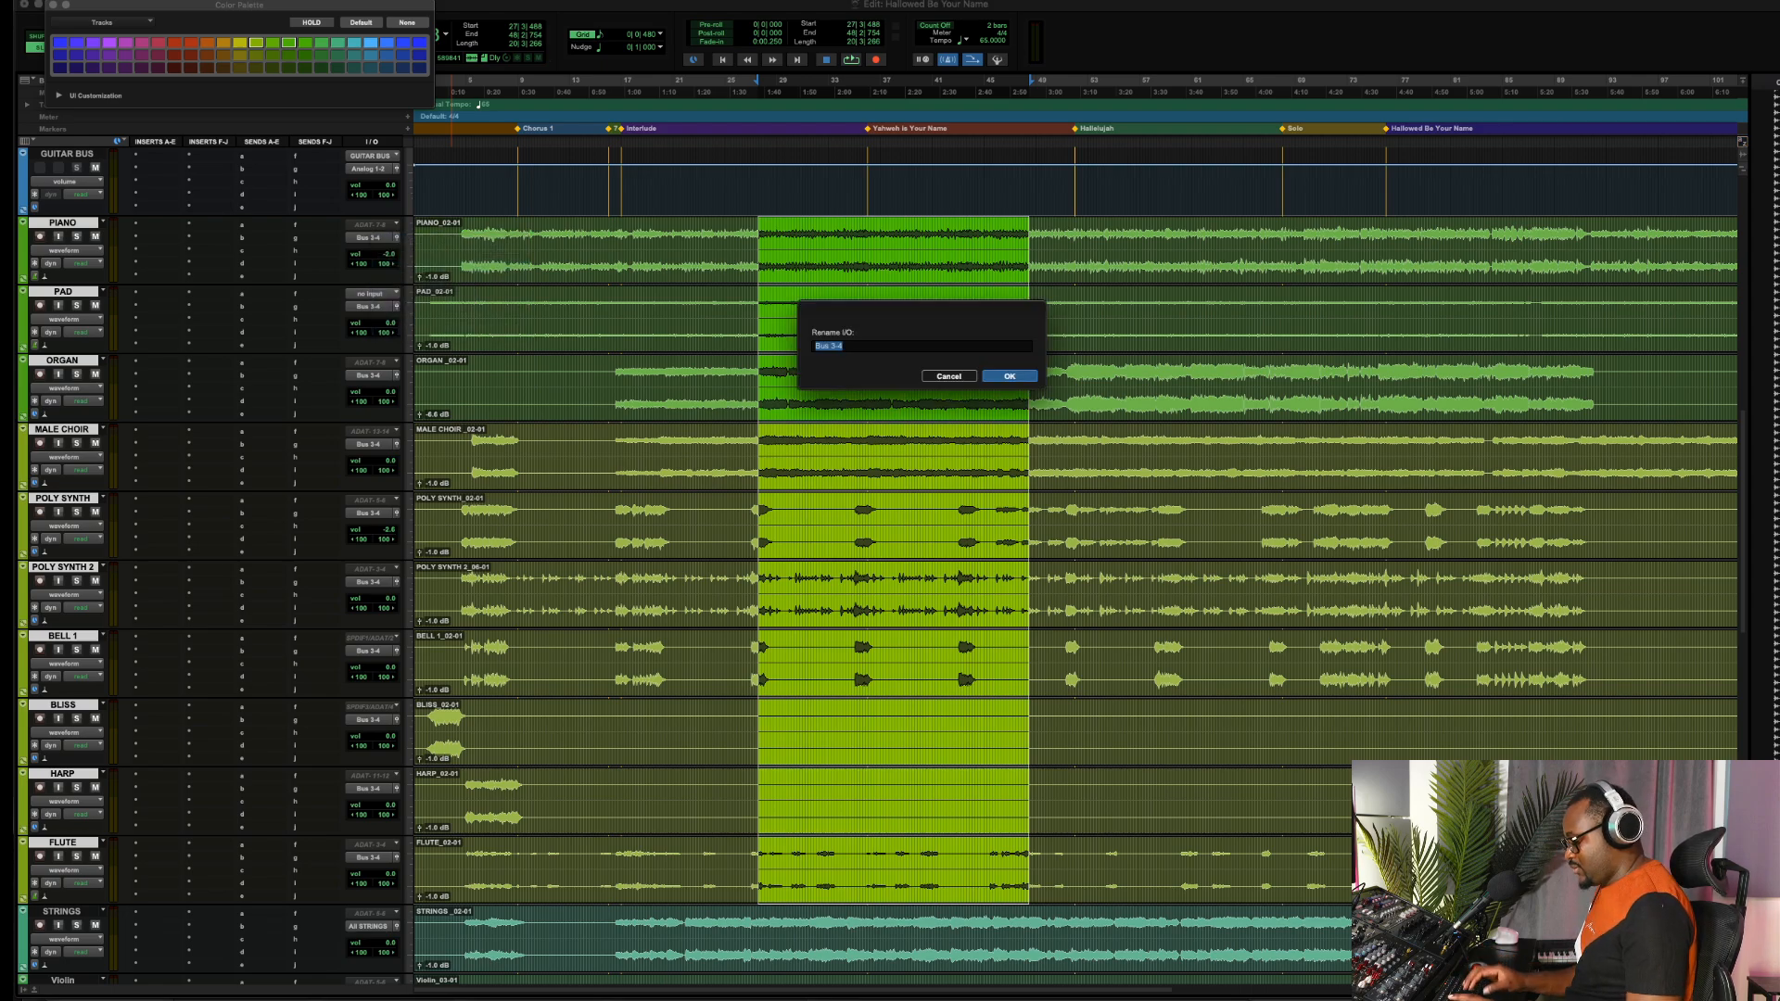
pyautogui.write('ALL MUSIC')
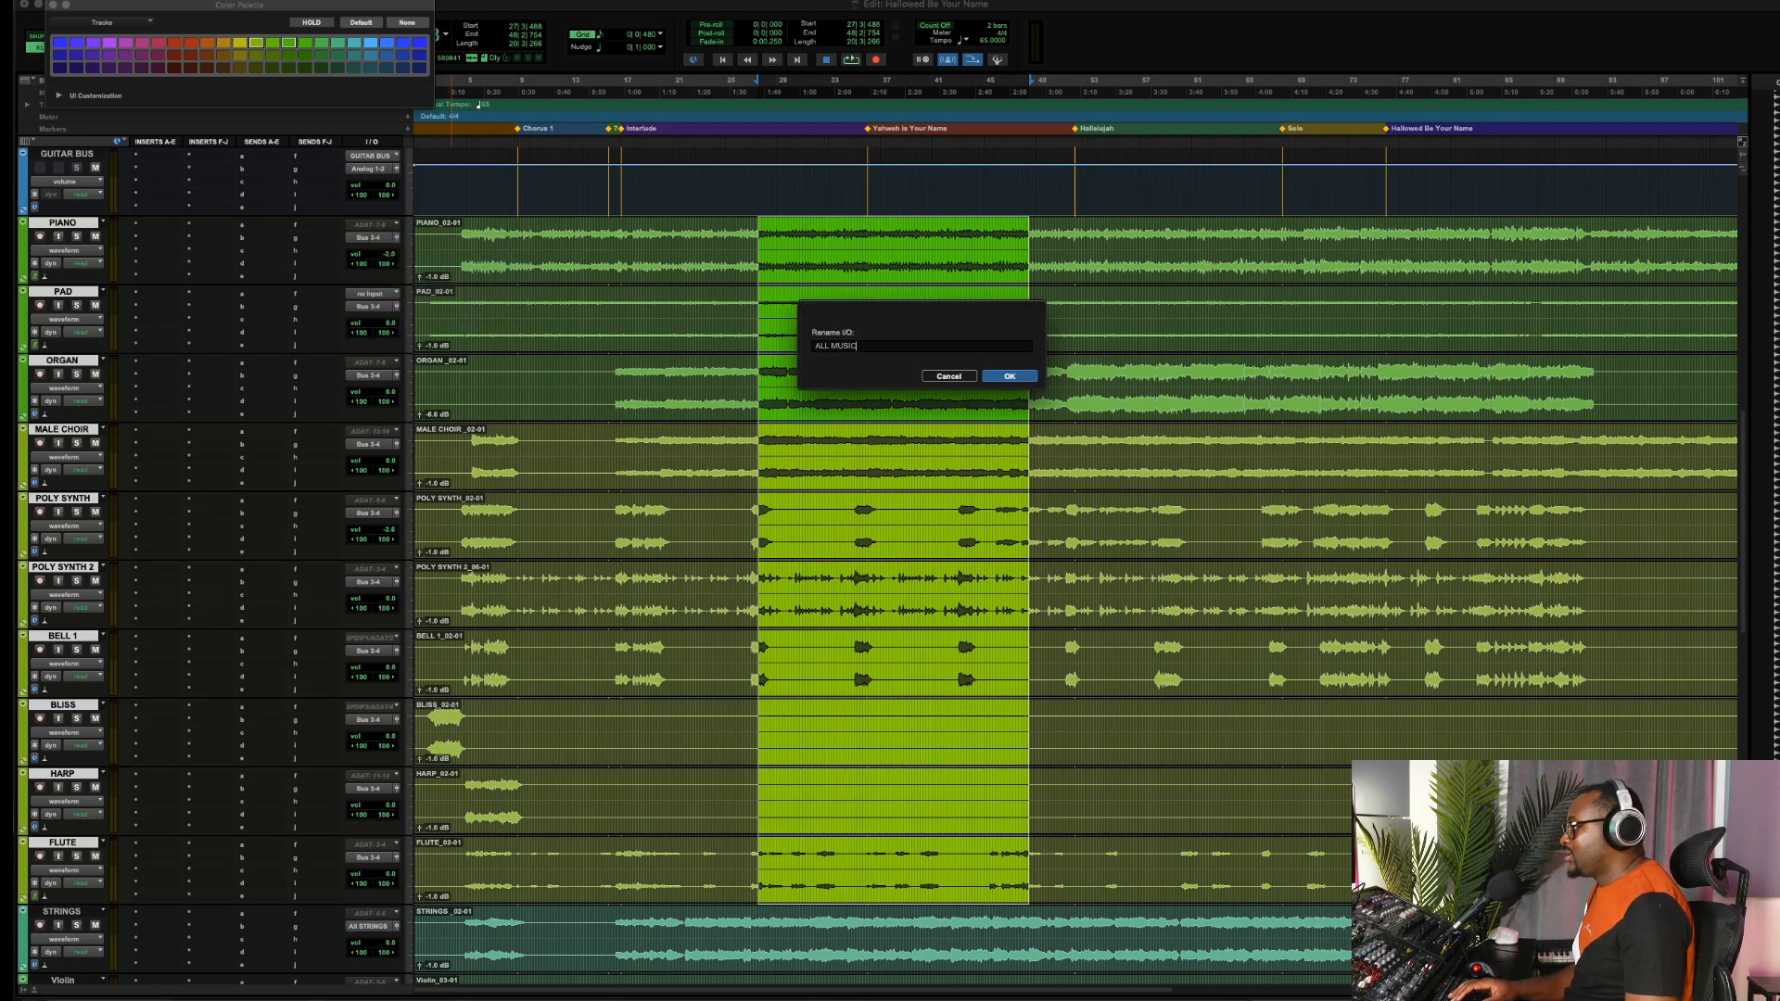
pyautogui.press('Return')
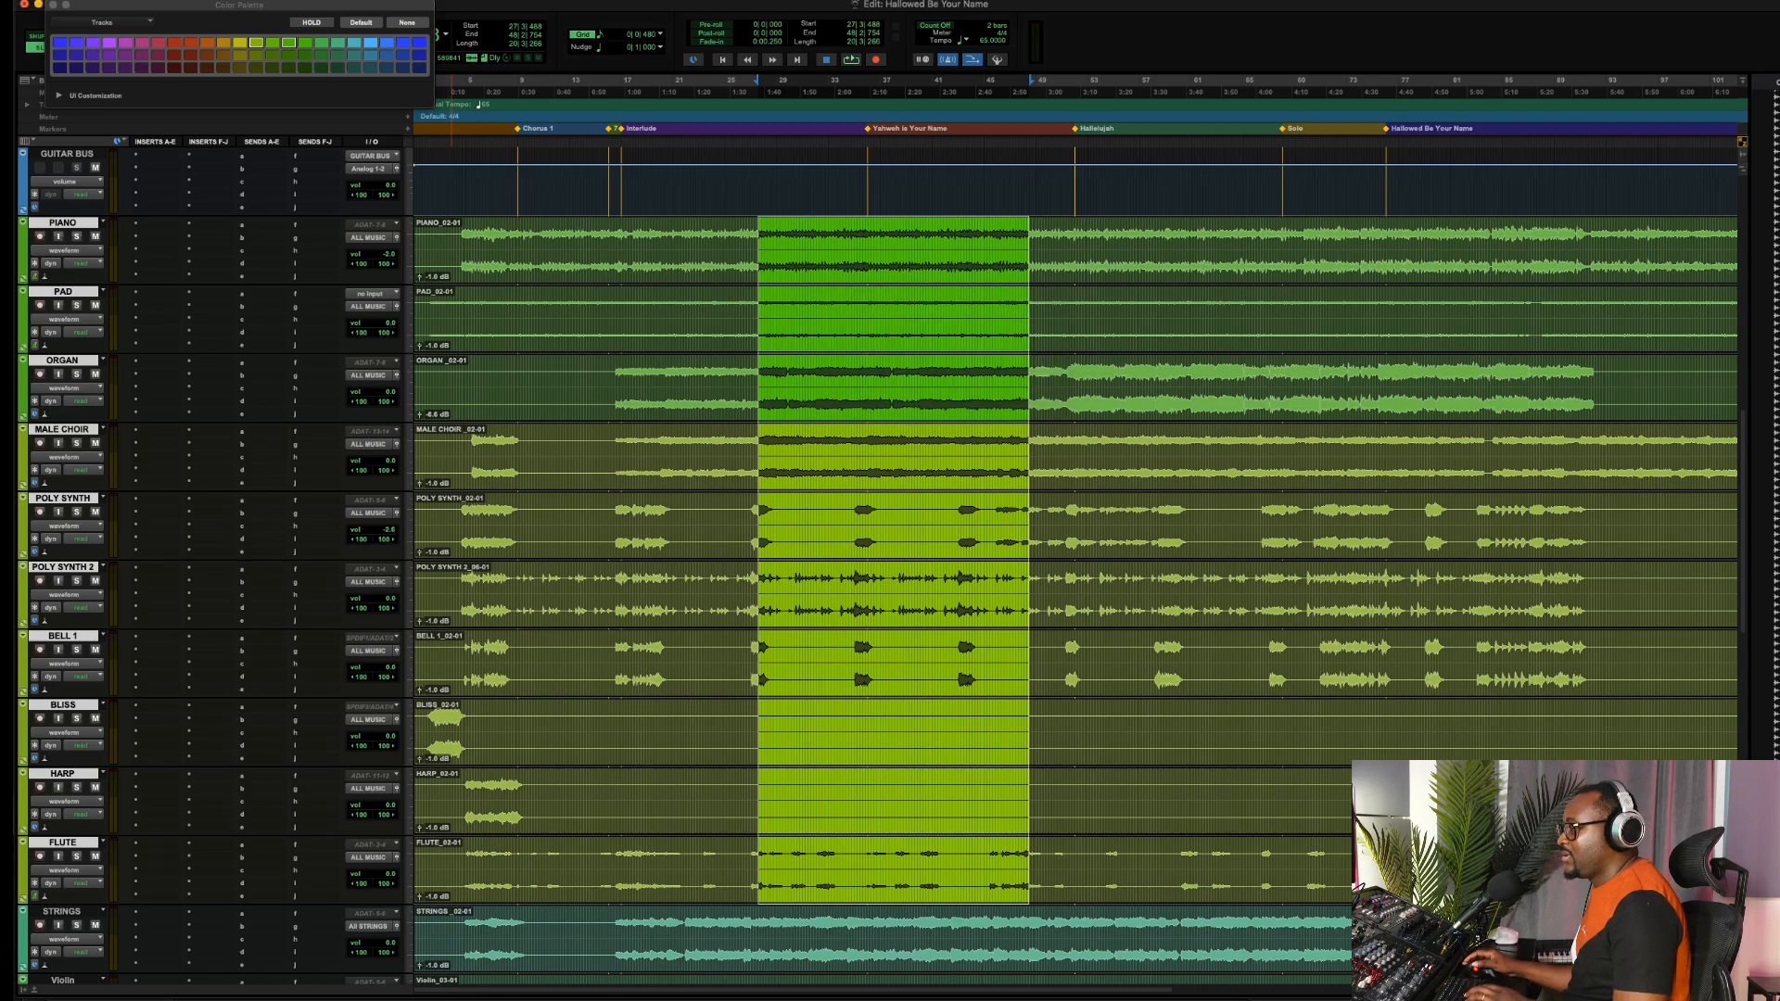
# Set the input of the ALL MUSIC aux track to the ALL MUSIC stereo bus
pyautogui.scroll(-15, 483, 357)
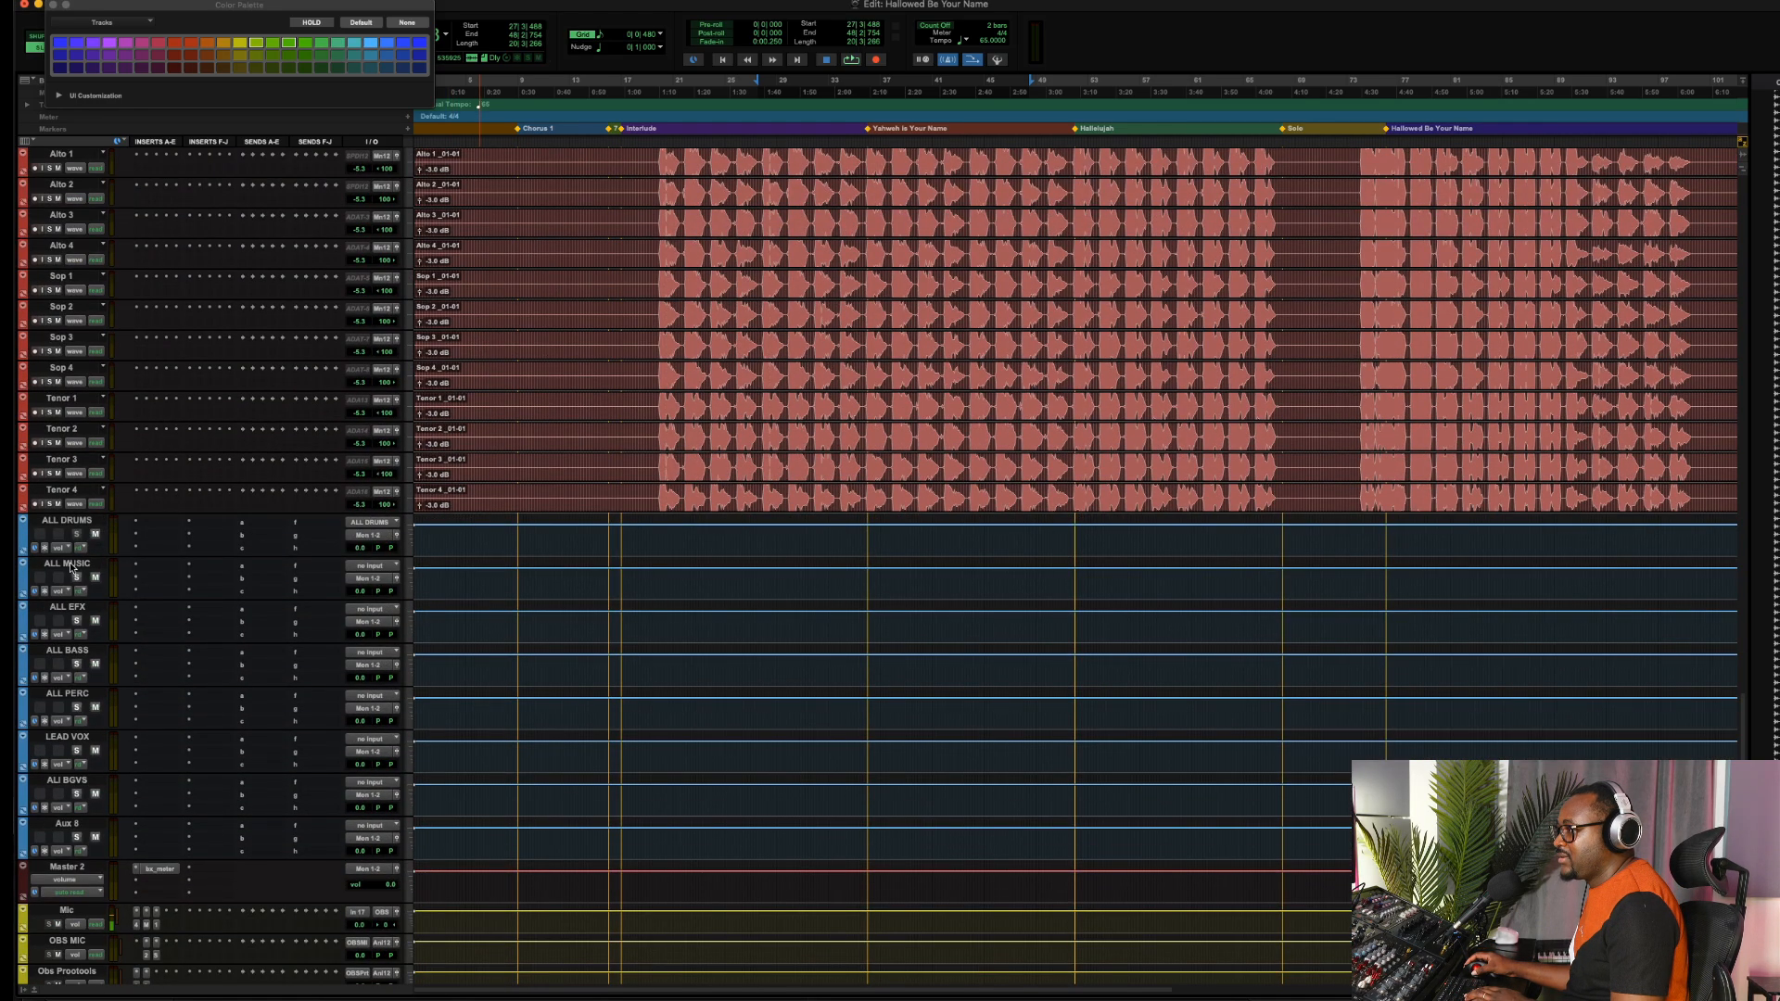
pyautogui.click(72, 565)
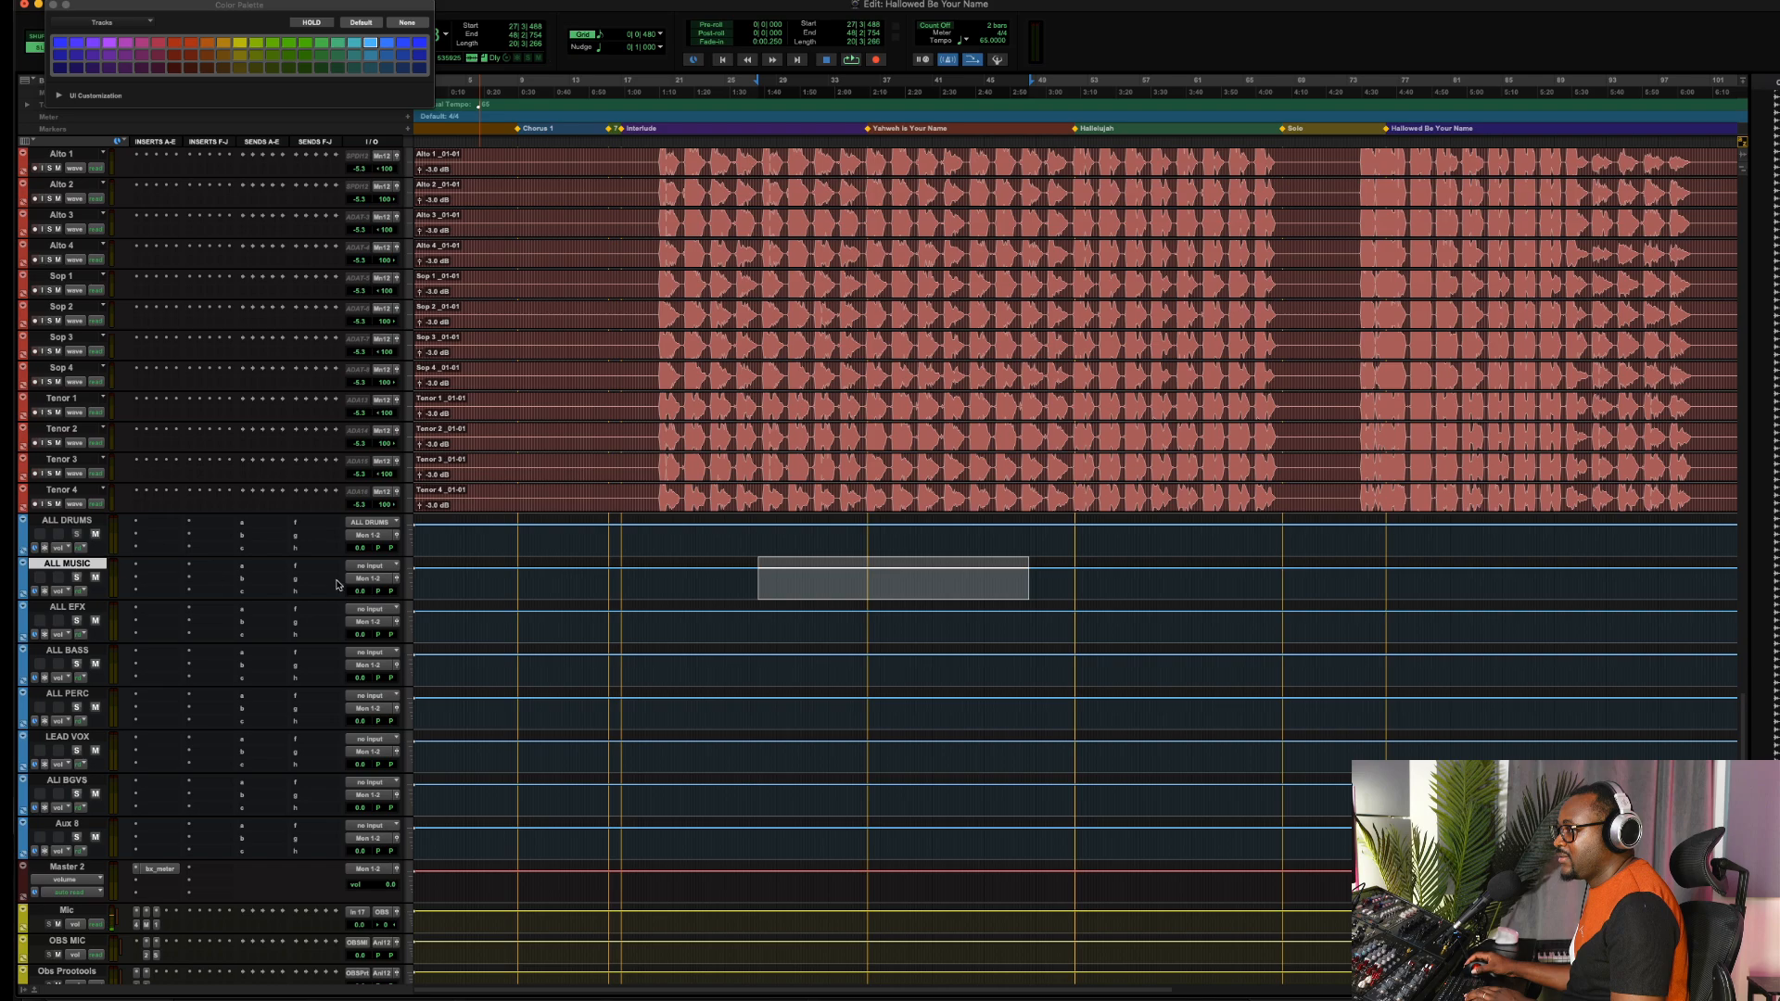
pyautogui.click(372, 569)
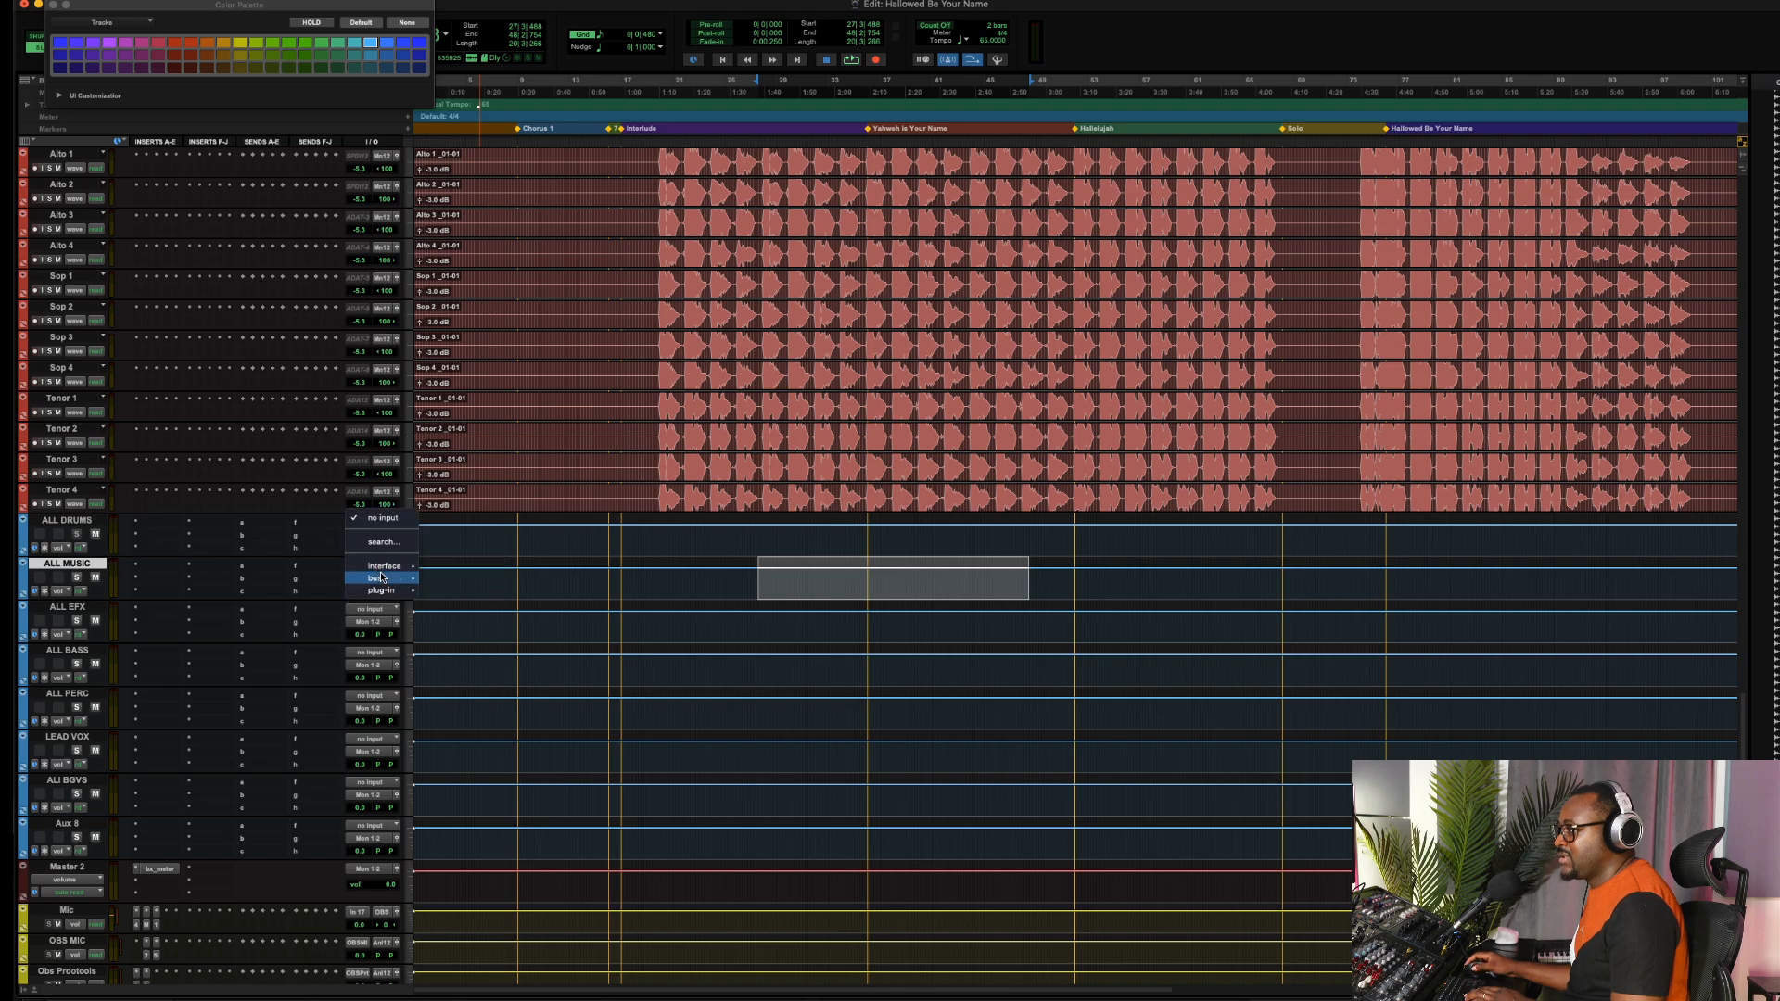
pyautogui.moveTo(381, 578)
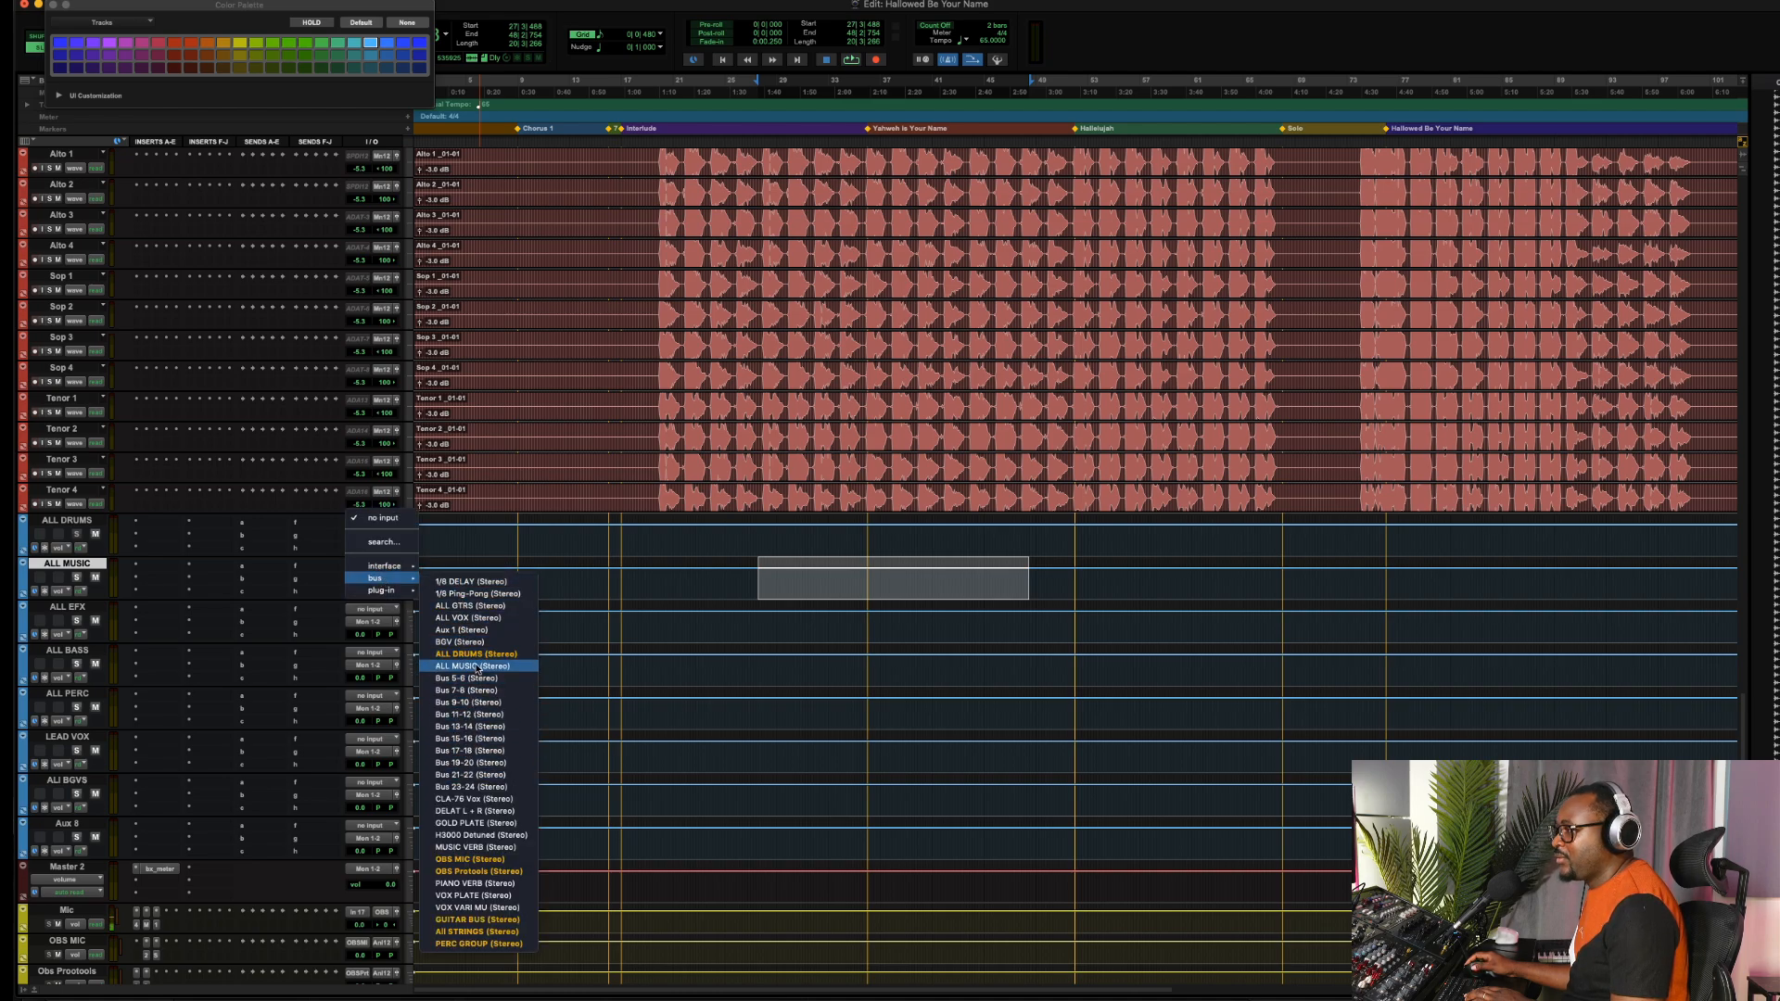
pyautogui.click(476, 667)
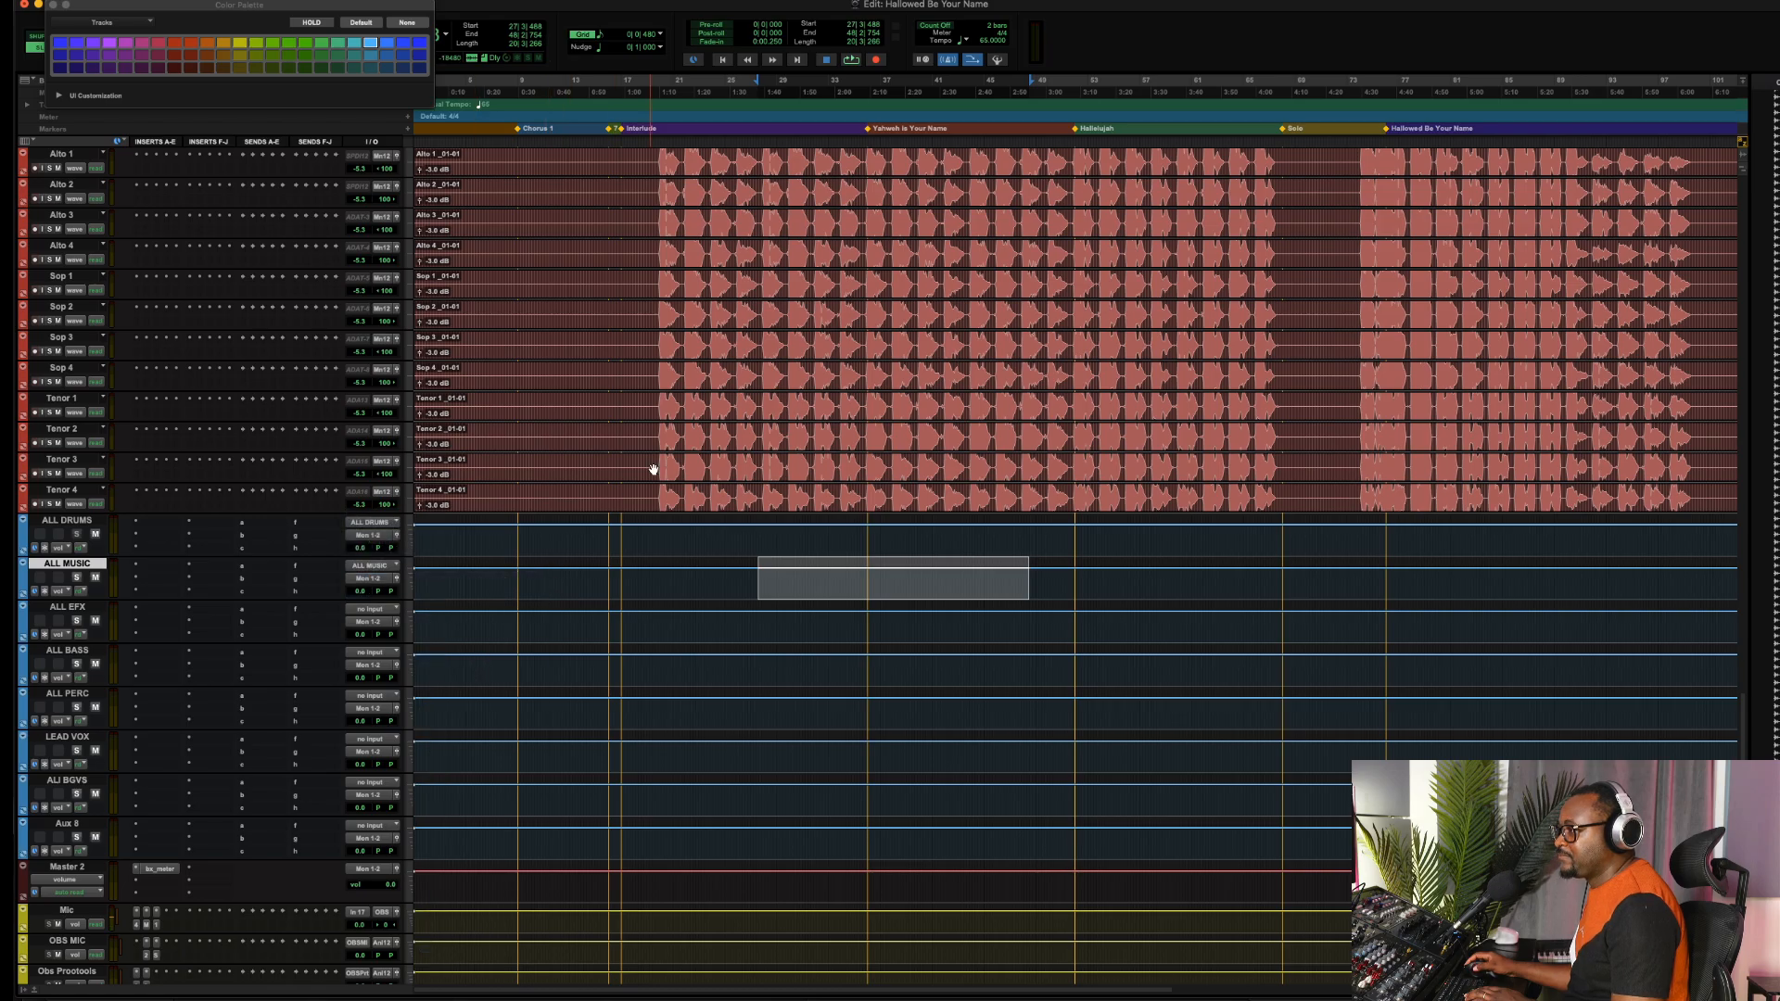
pyautogui.scroll(5, 660, 416)
pyautogui.scroll(-5, 662, 417)
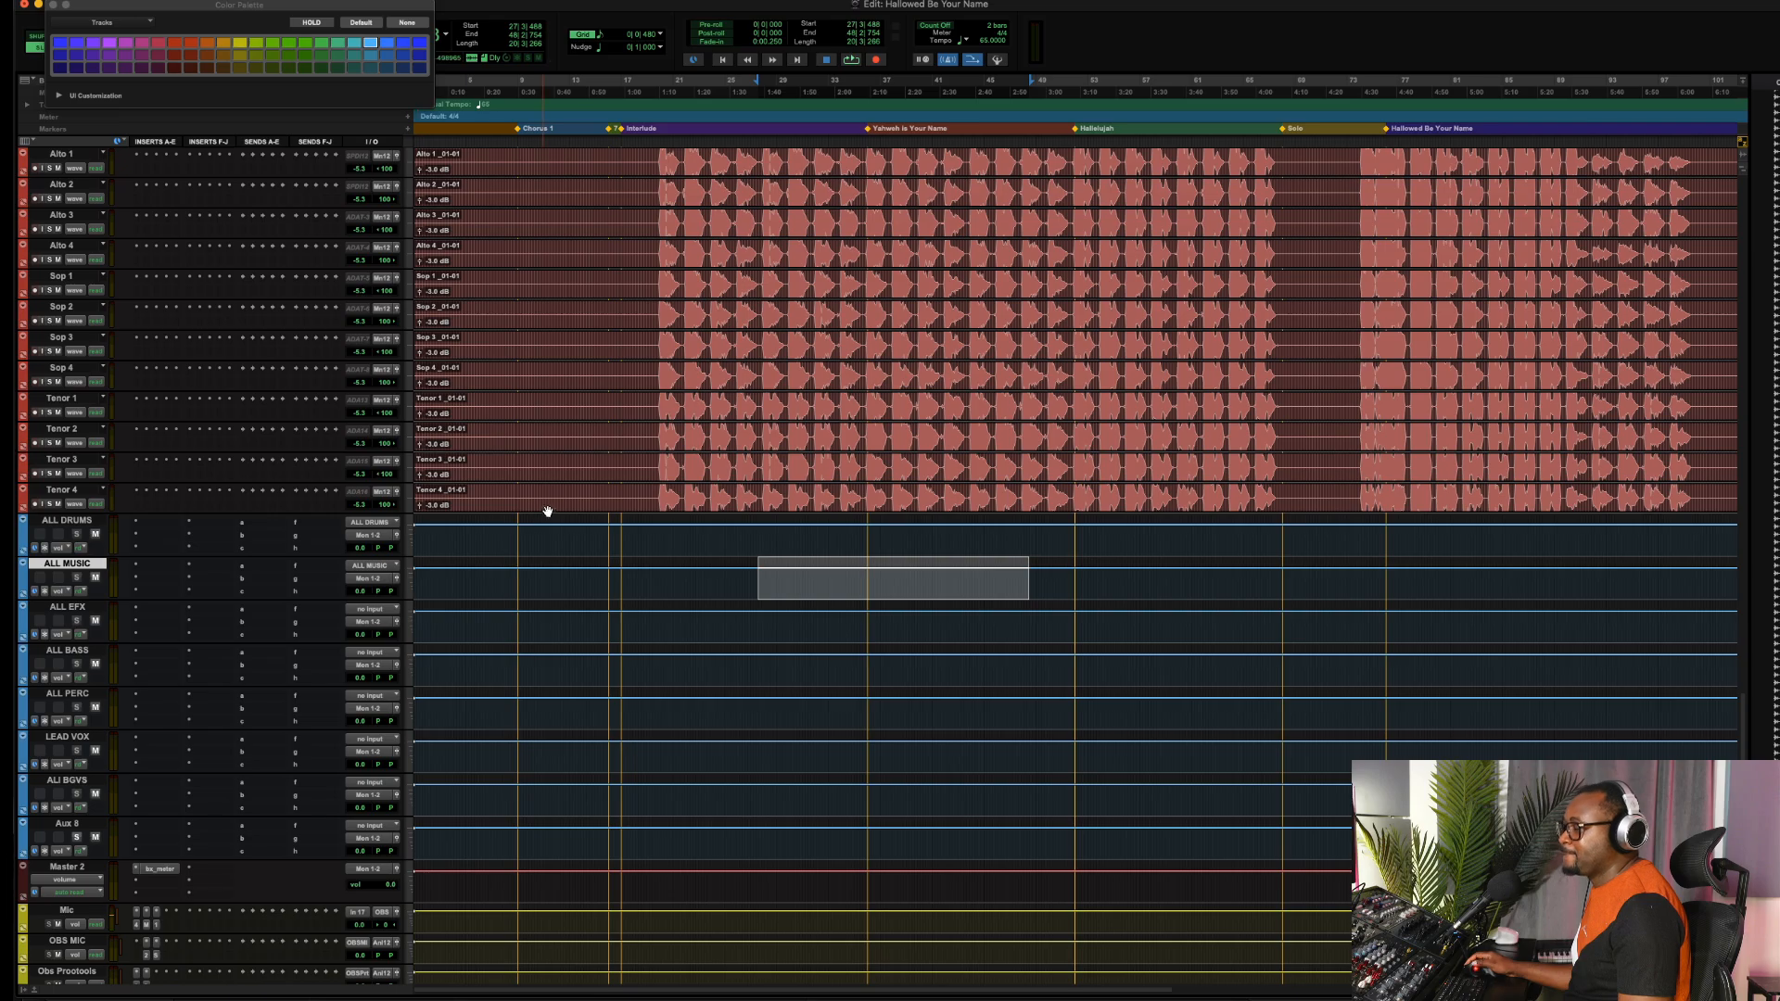
# Select the nine tracks from PIANO to HARP and set their height to small
pyautogui.scroll(15, 903, 278)
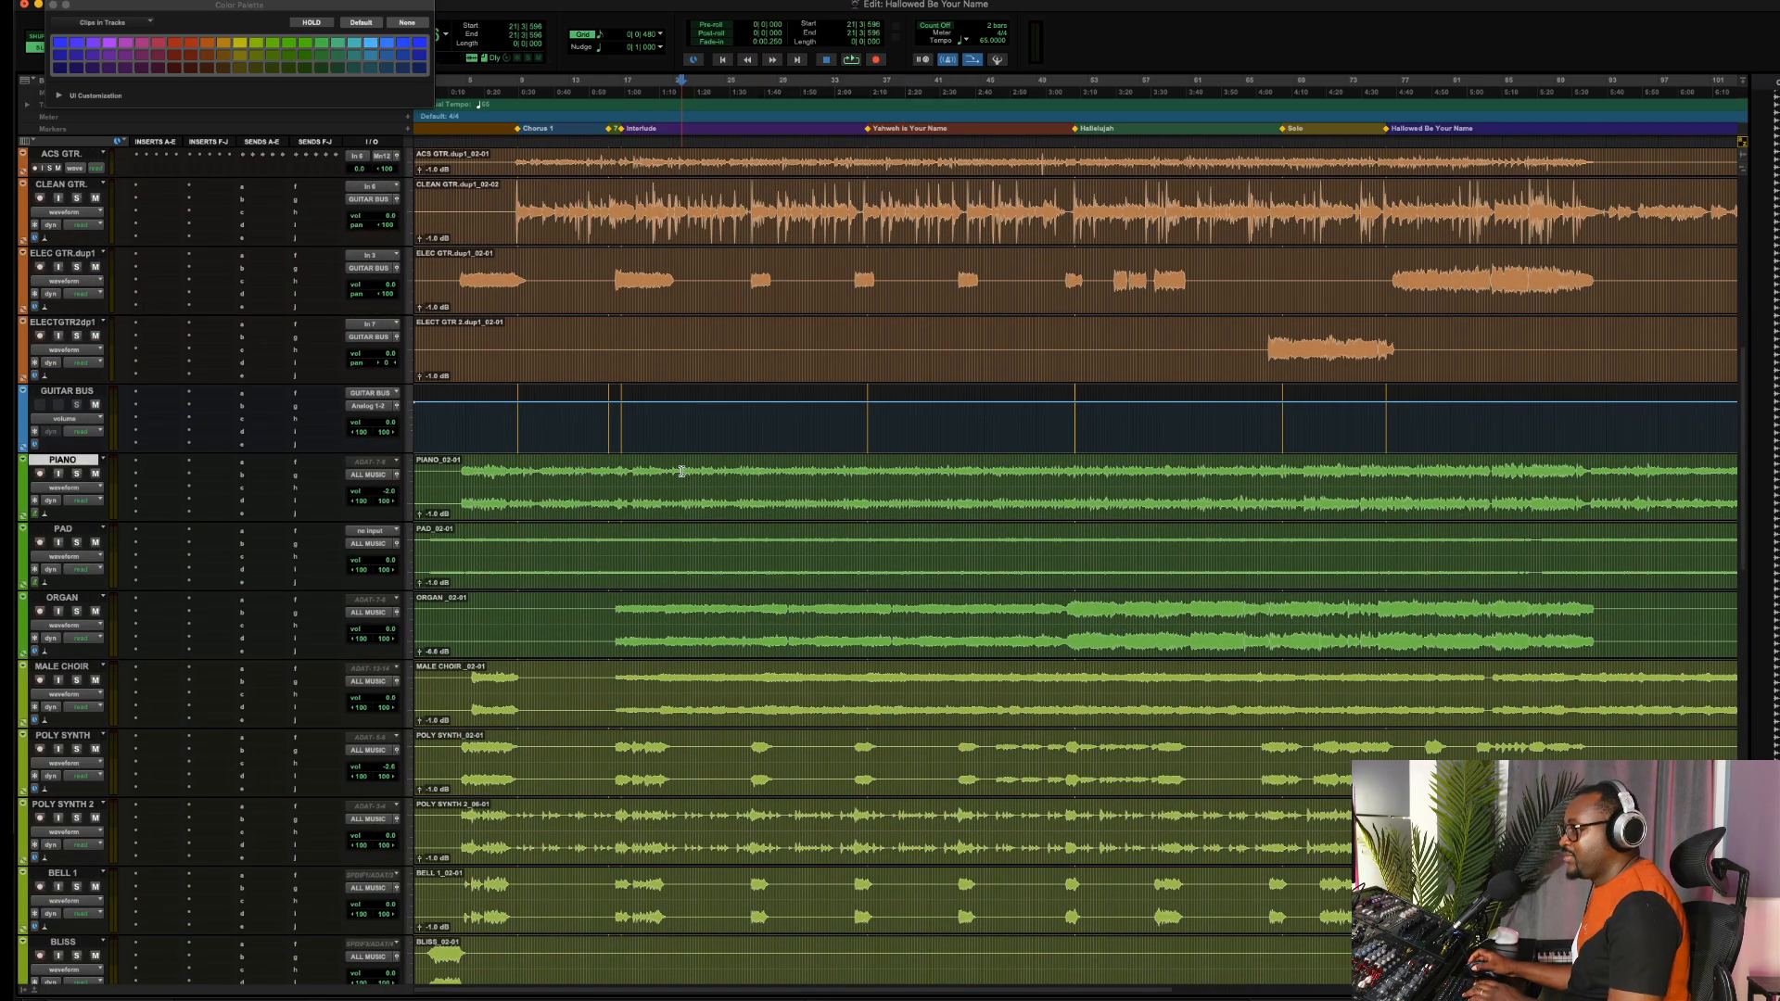
pyautogui.moveTo(681, 471); pyautogui.dragTo(856, 738)
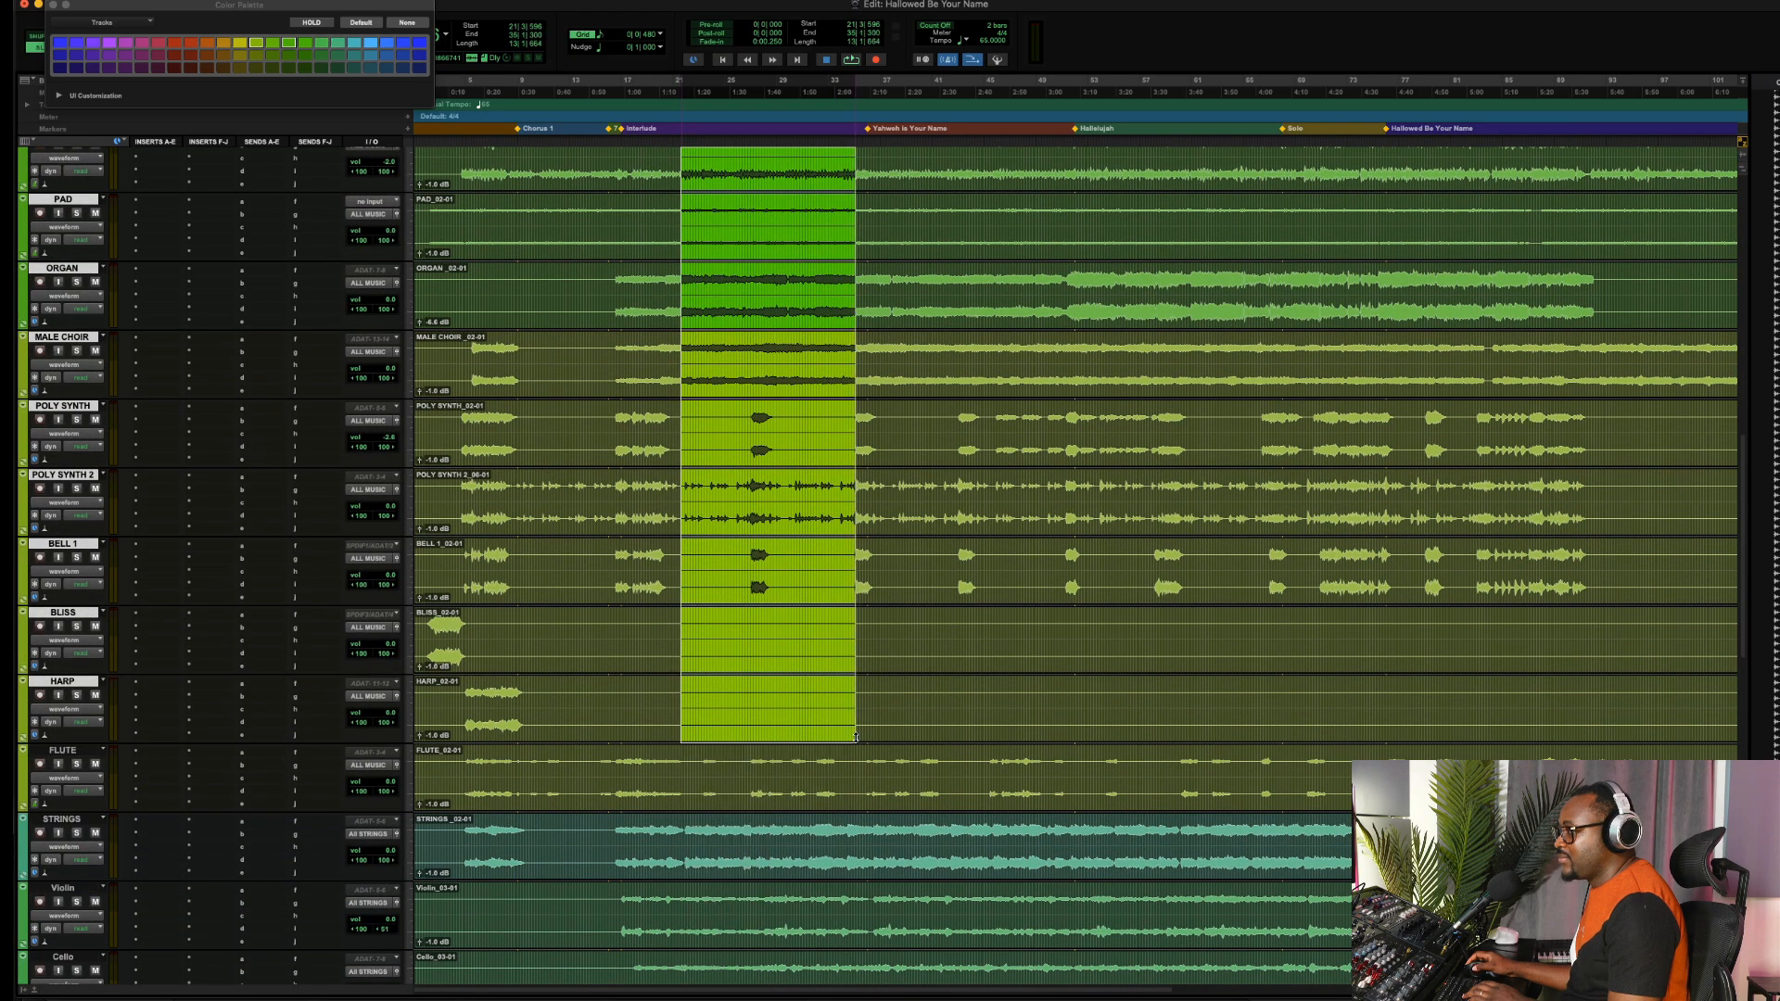
pyautogui.click(406, 720)
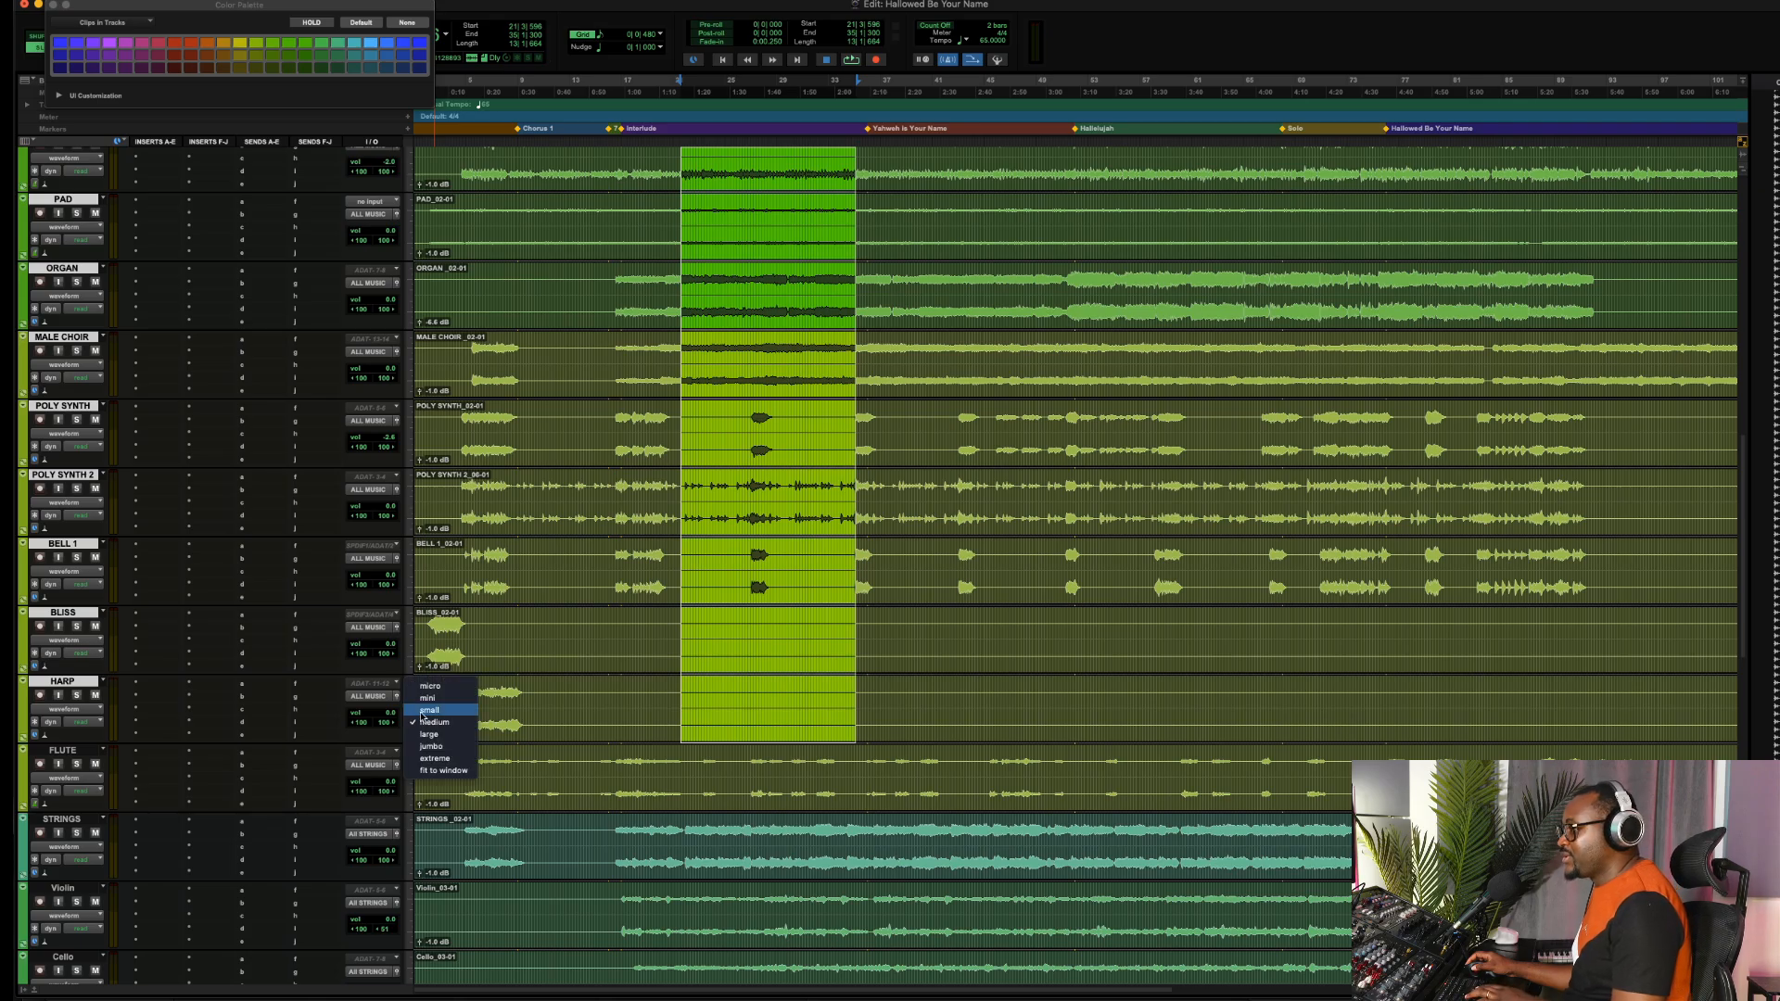
pyautogui.click(429, 710)
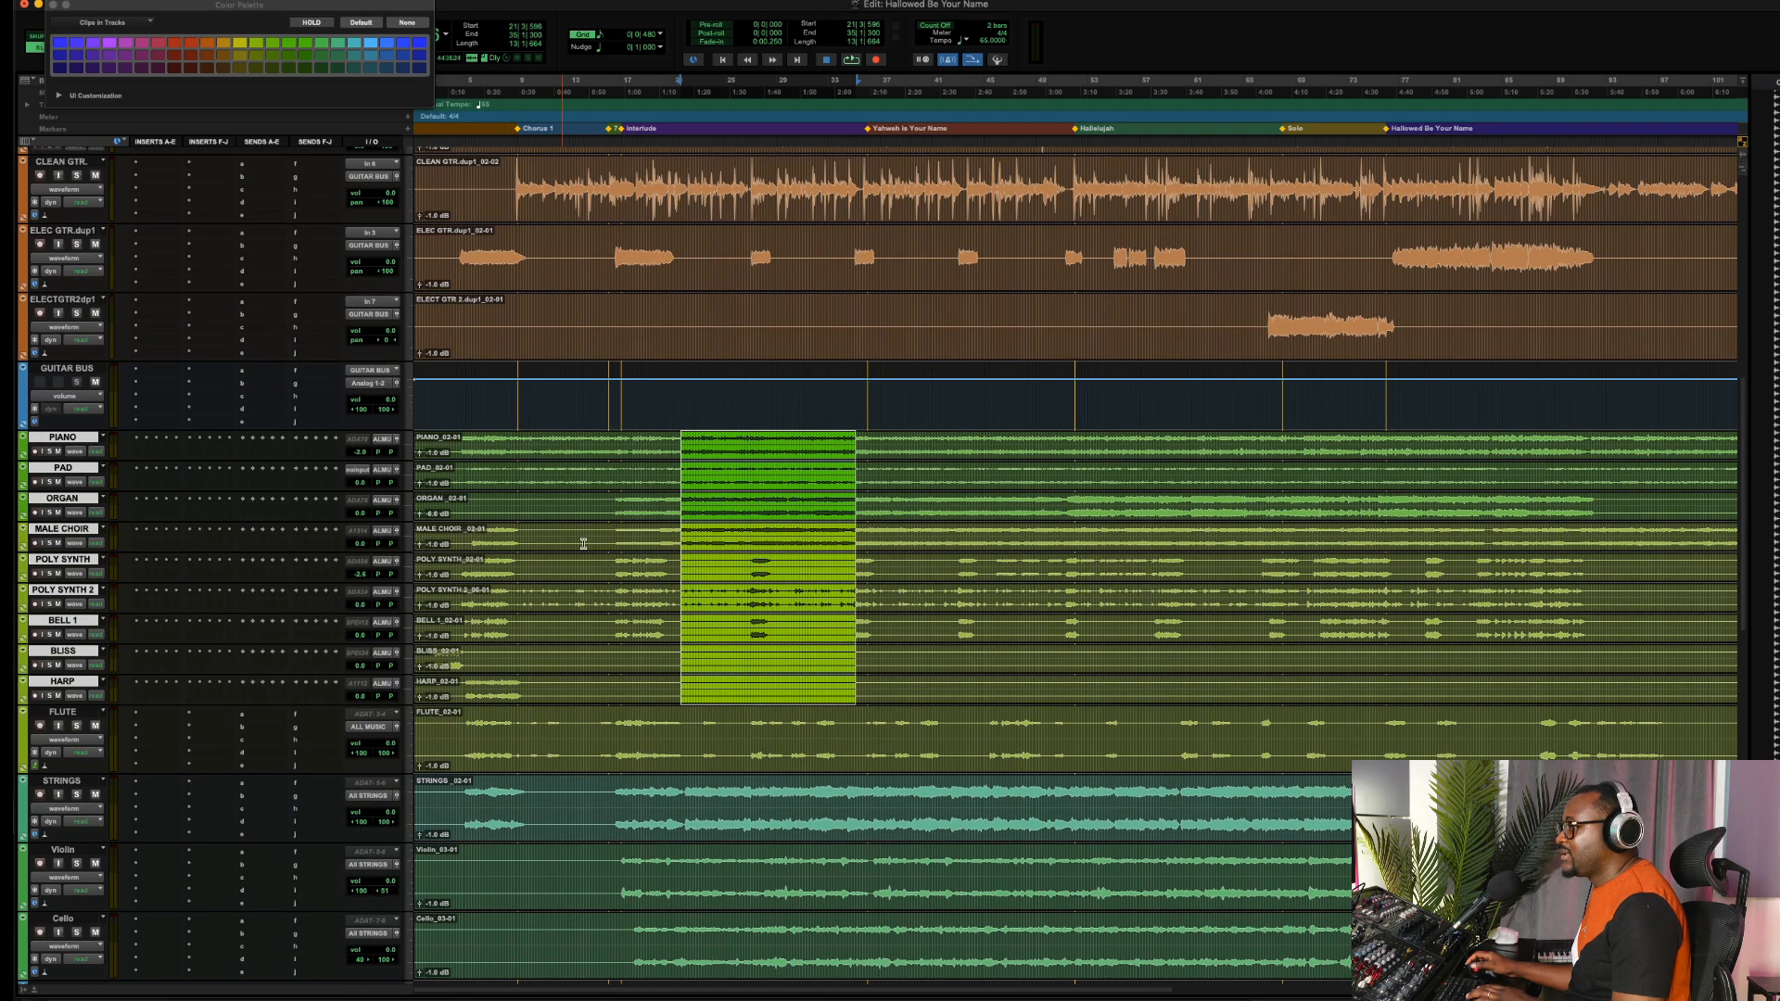
# Select the grouped FLUTE, STRINGS, Violin and Cello tracks, solo them together and unsolo them
pyautogui.scroll(-5, 611, 620)
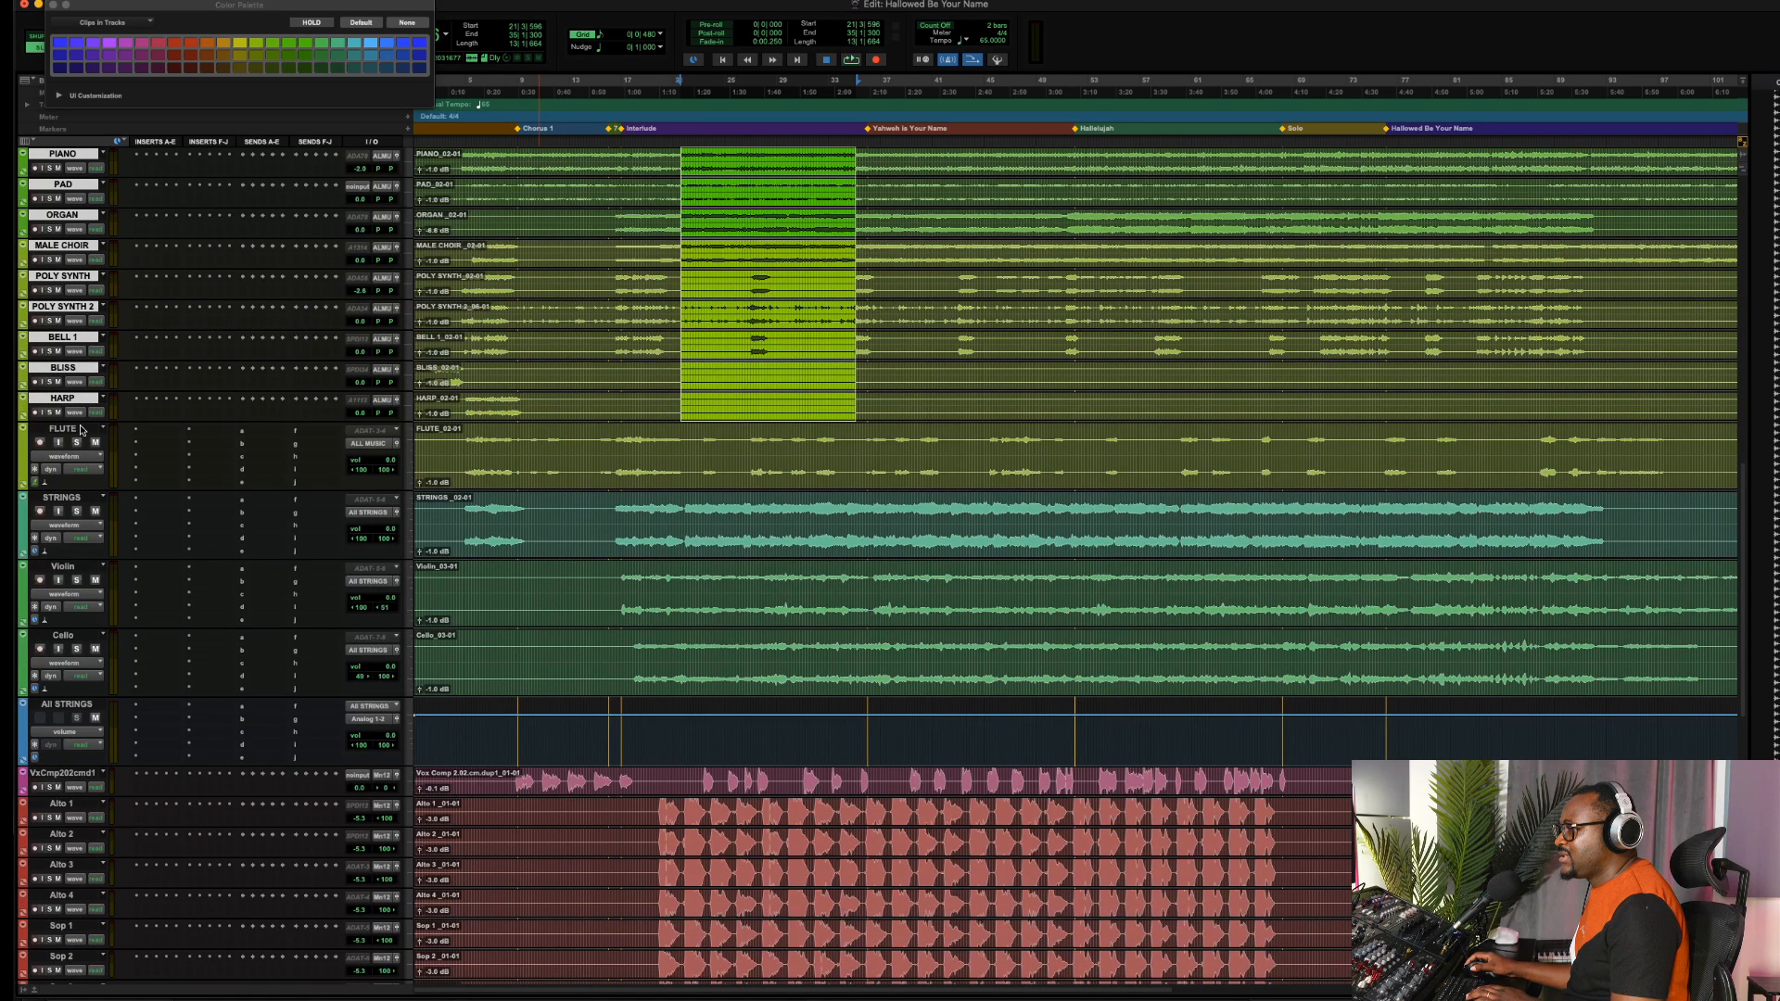
pyautogui.click(80, 430)
pyautogui.click(619, 452)
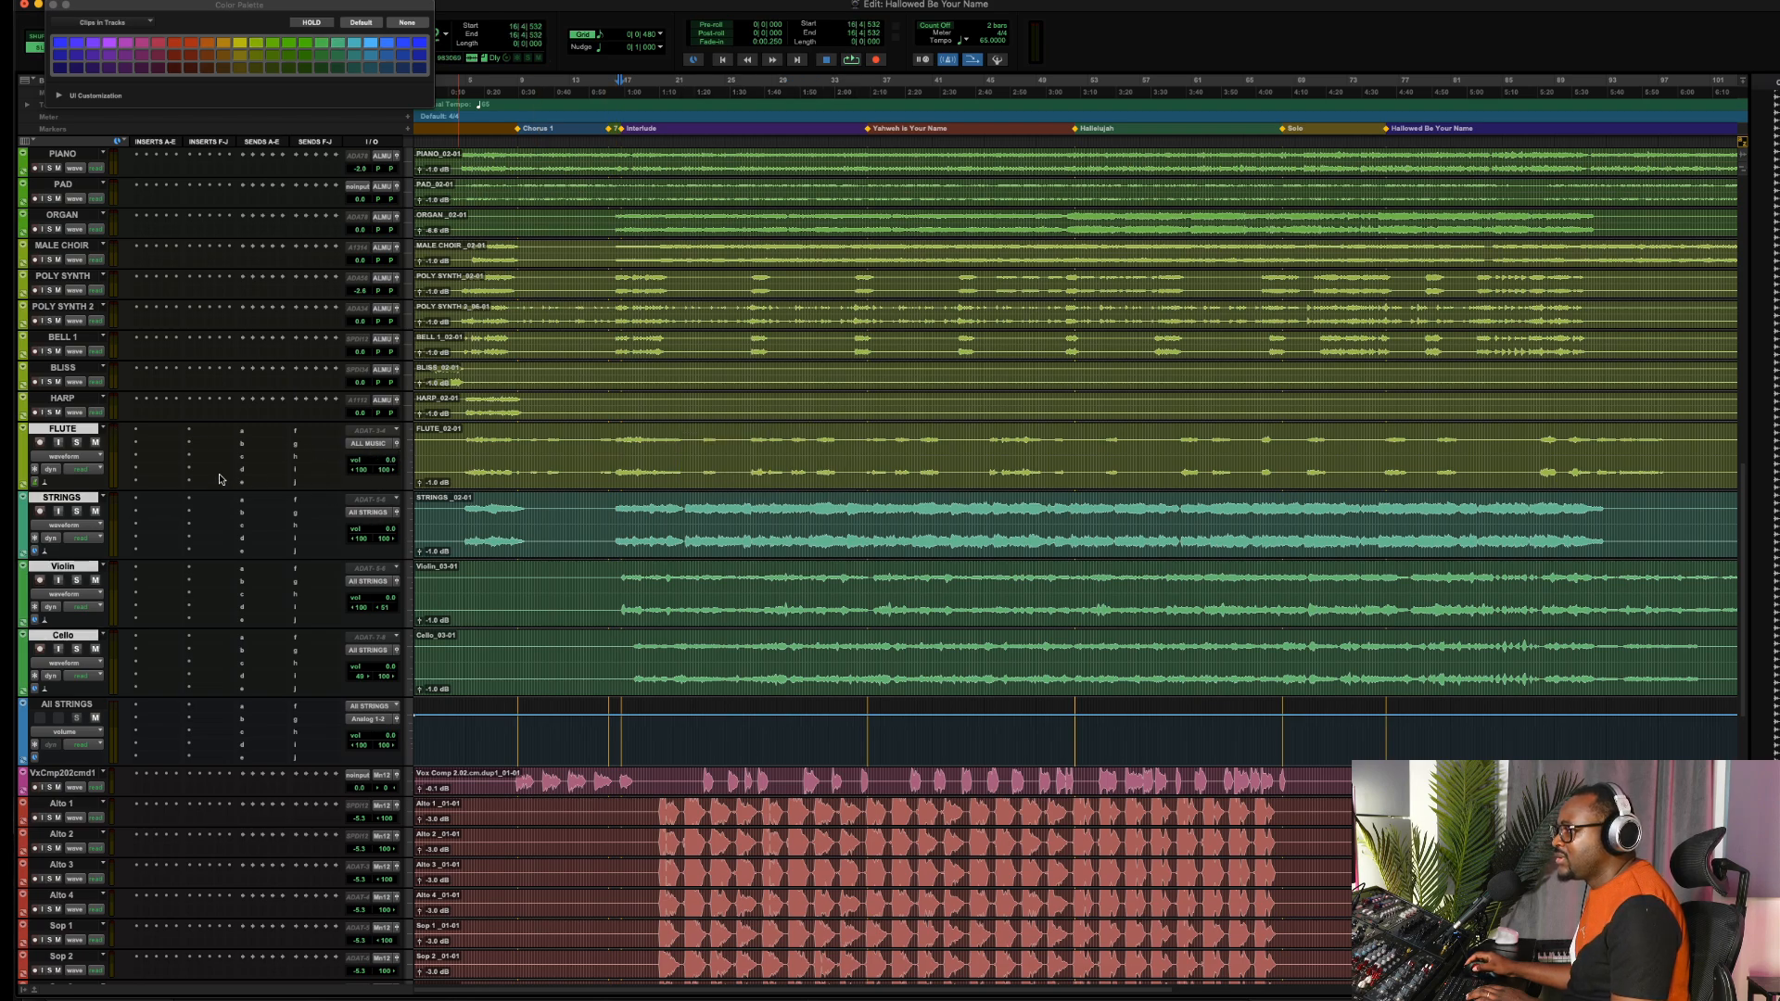
pyautogui.click(723, 494)
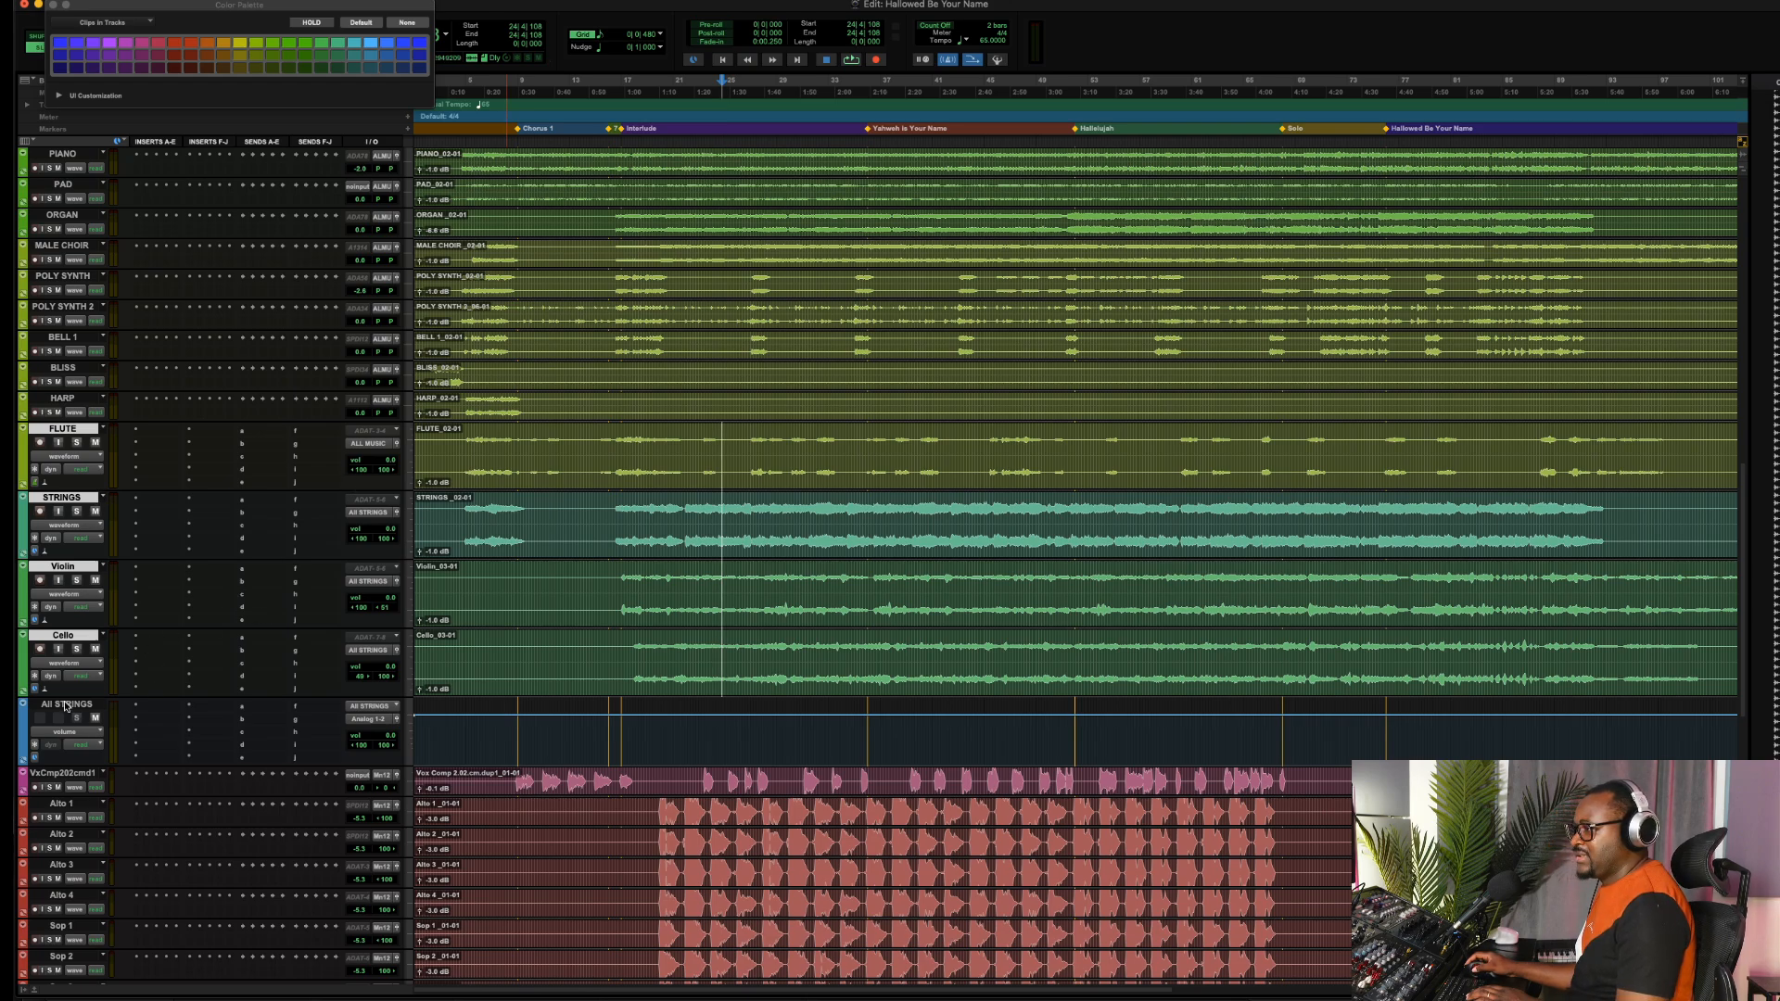
pyautogui.click(64, 704)
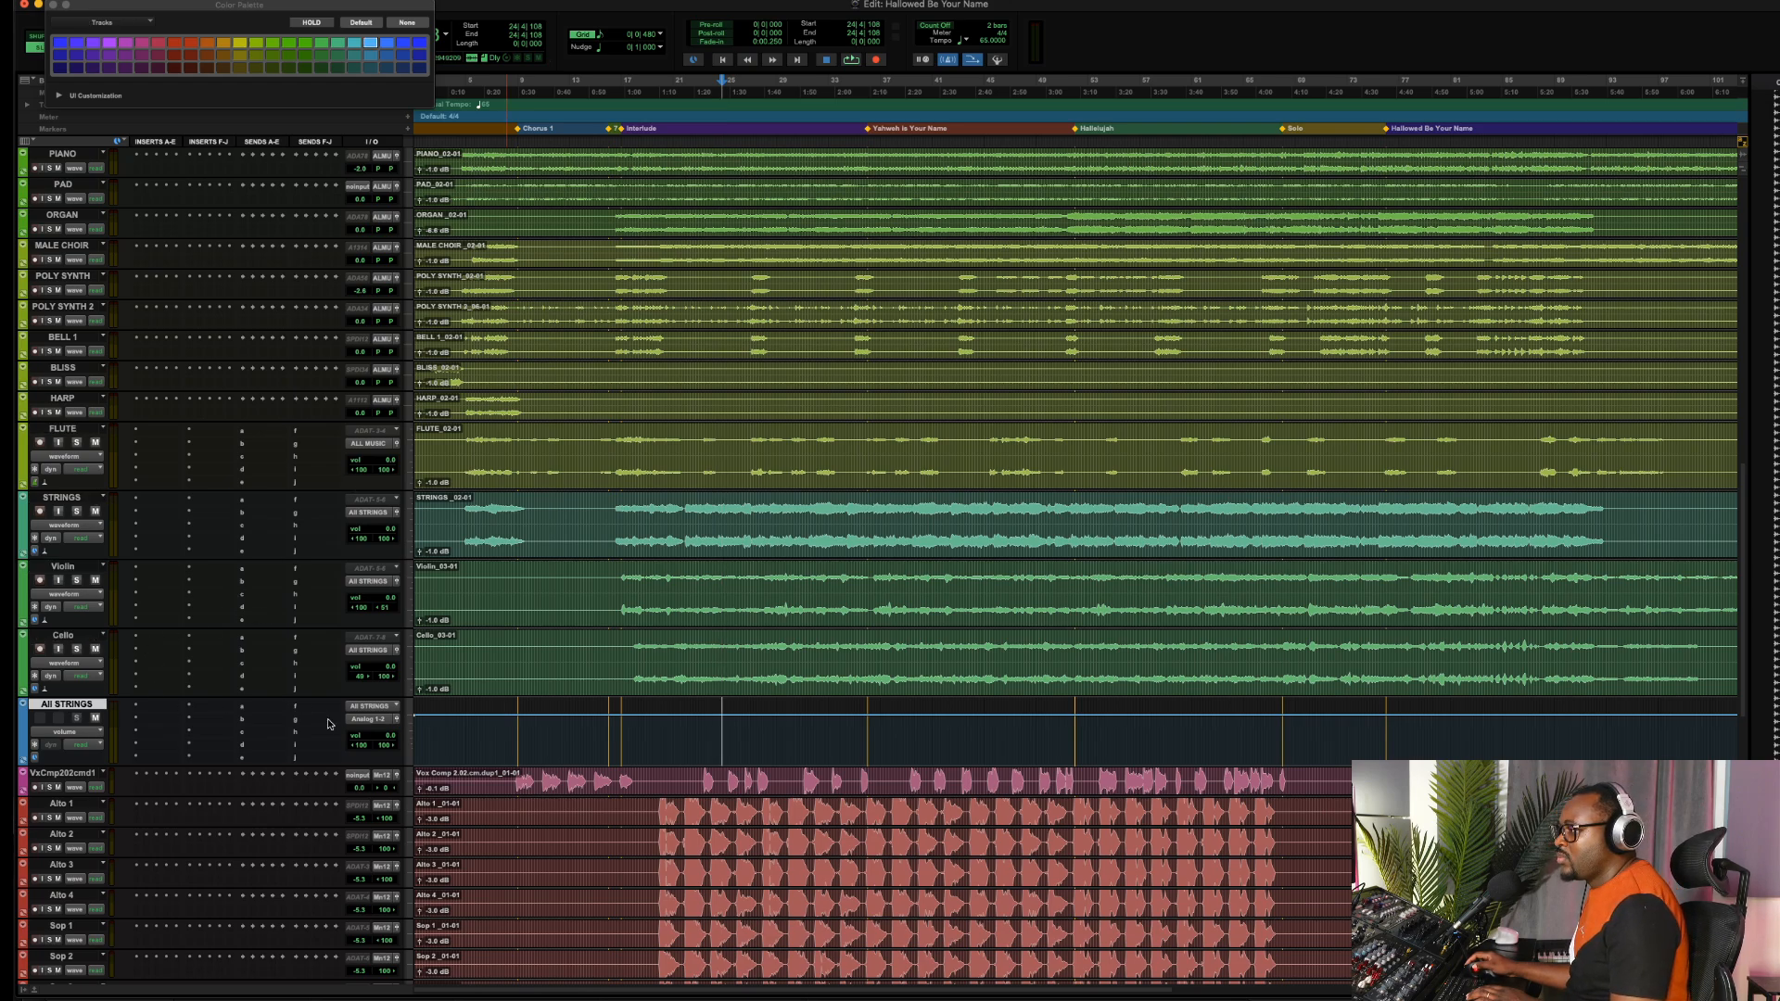
pyautogui.click(78, 651)
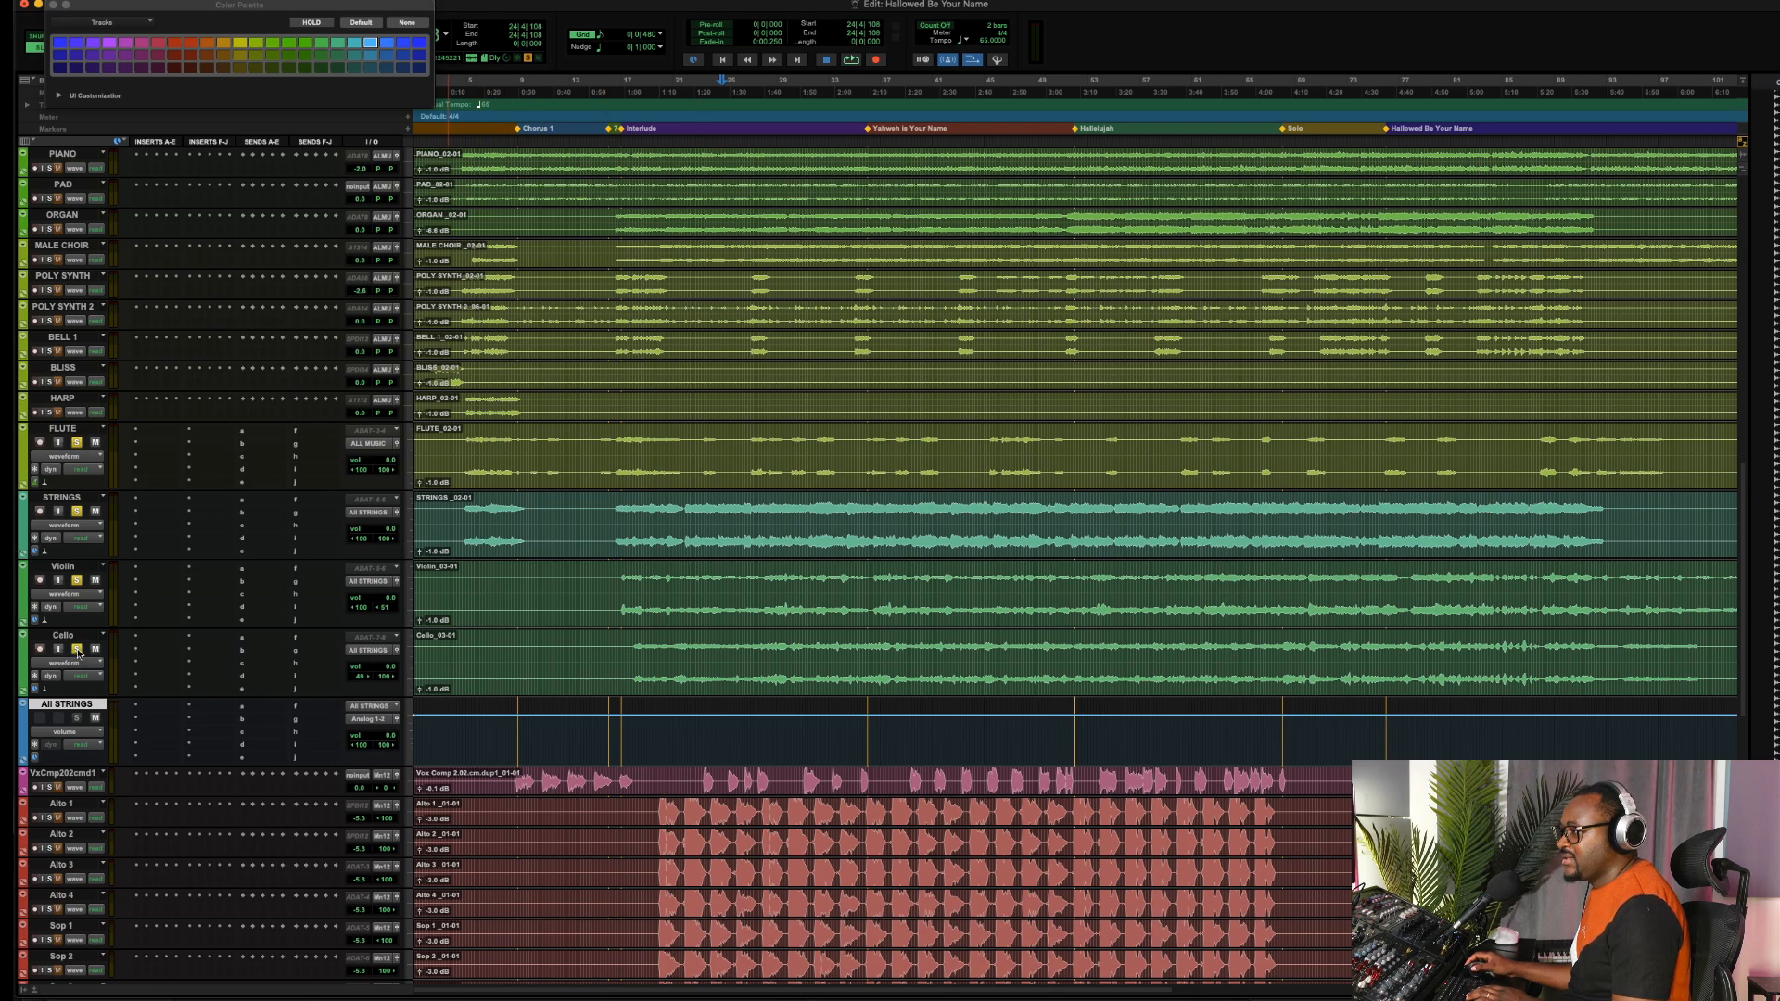
pyautogui.click(77, 650)
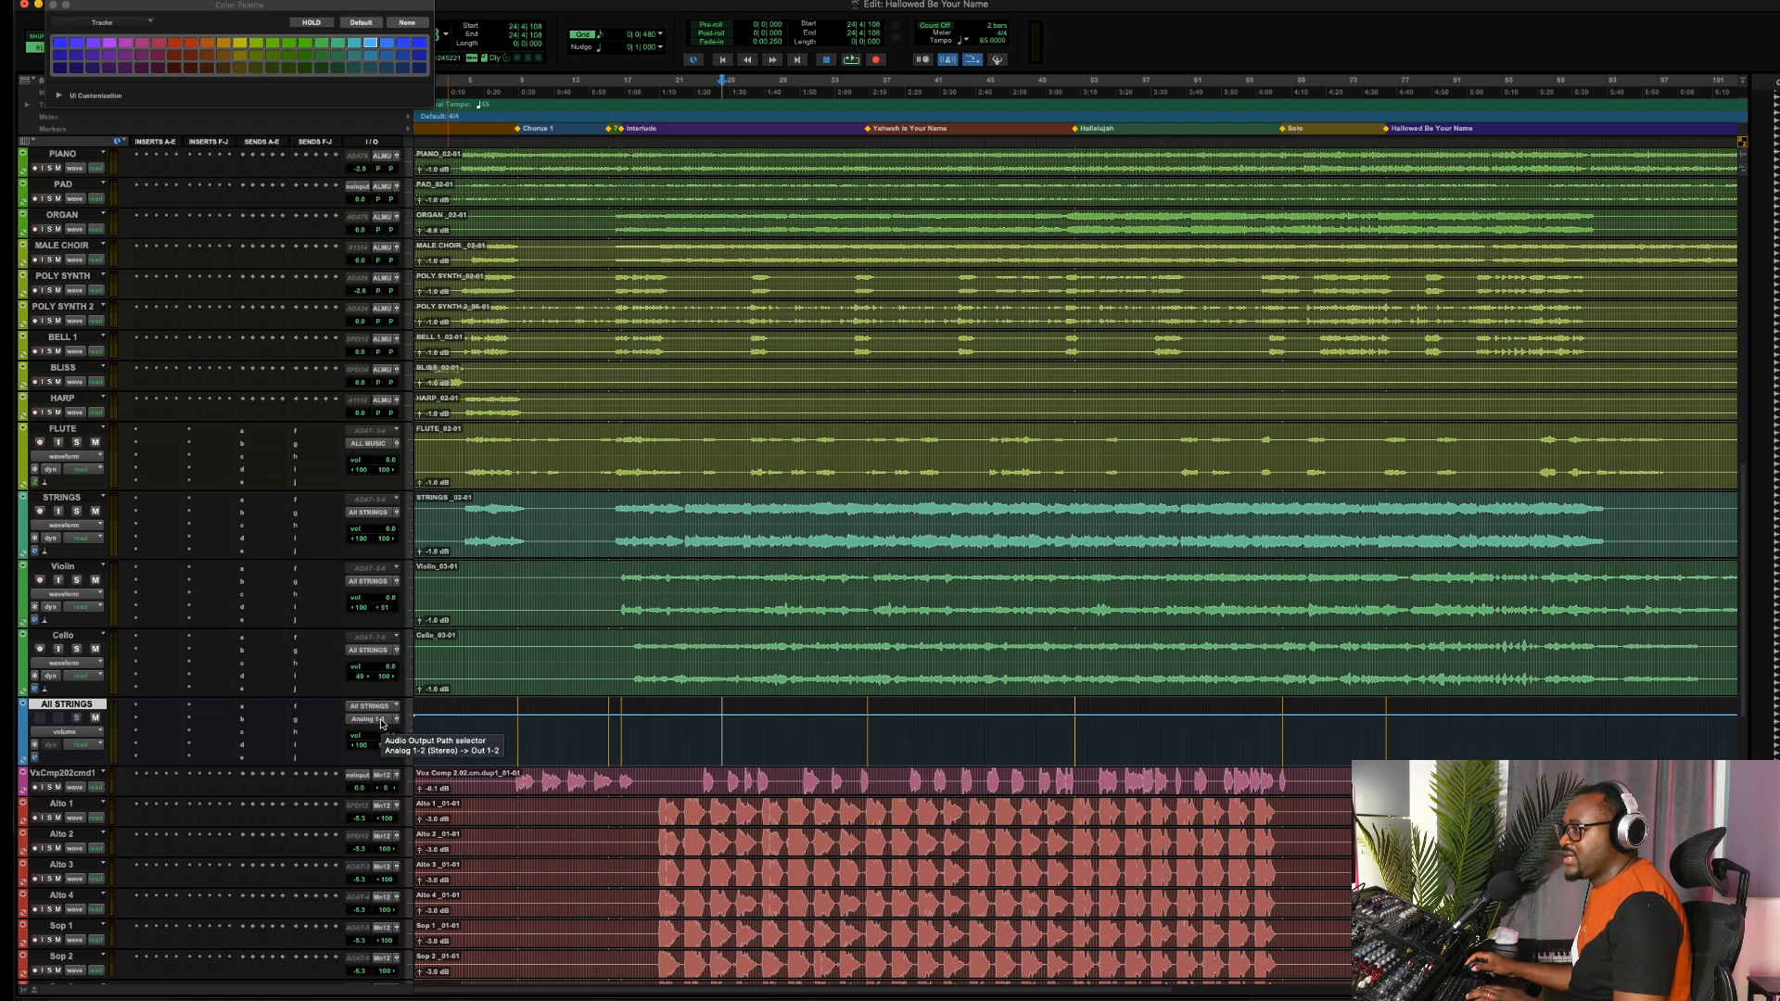
# Route the output of the All STRINGS aux track to the ALL MUSIC stereo bus
pyautogui.scroll(-2, 380, 723)
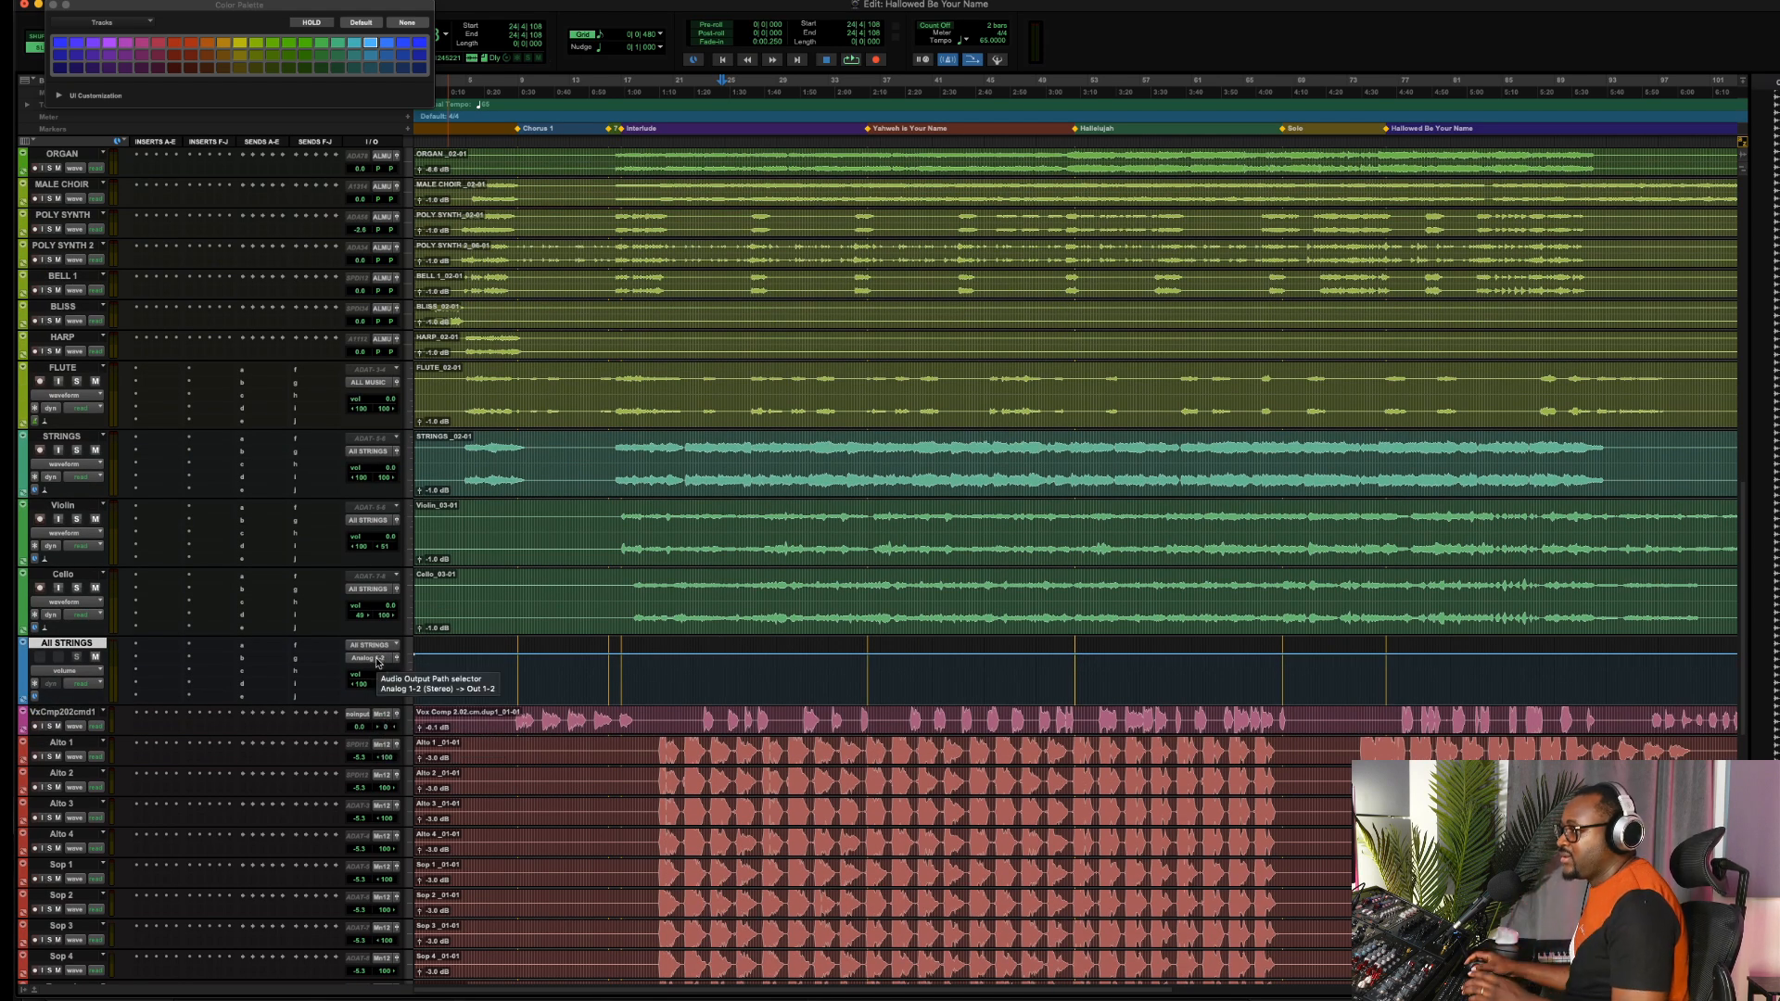
pyautogui.click(375, 664)
pyautogui.moveTo(378, 670)
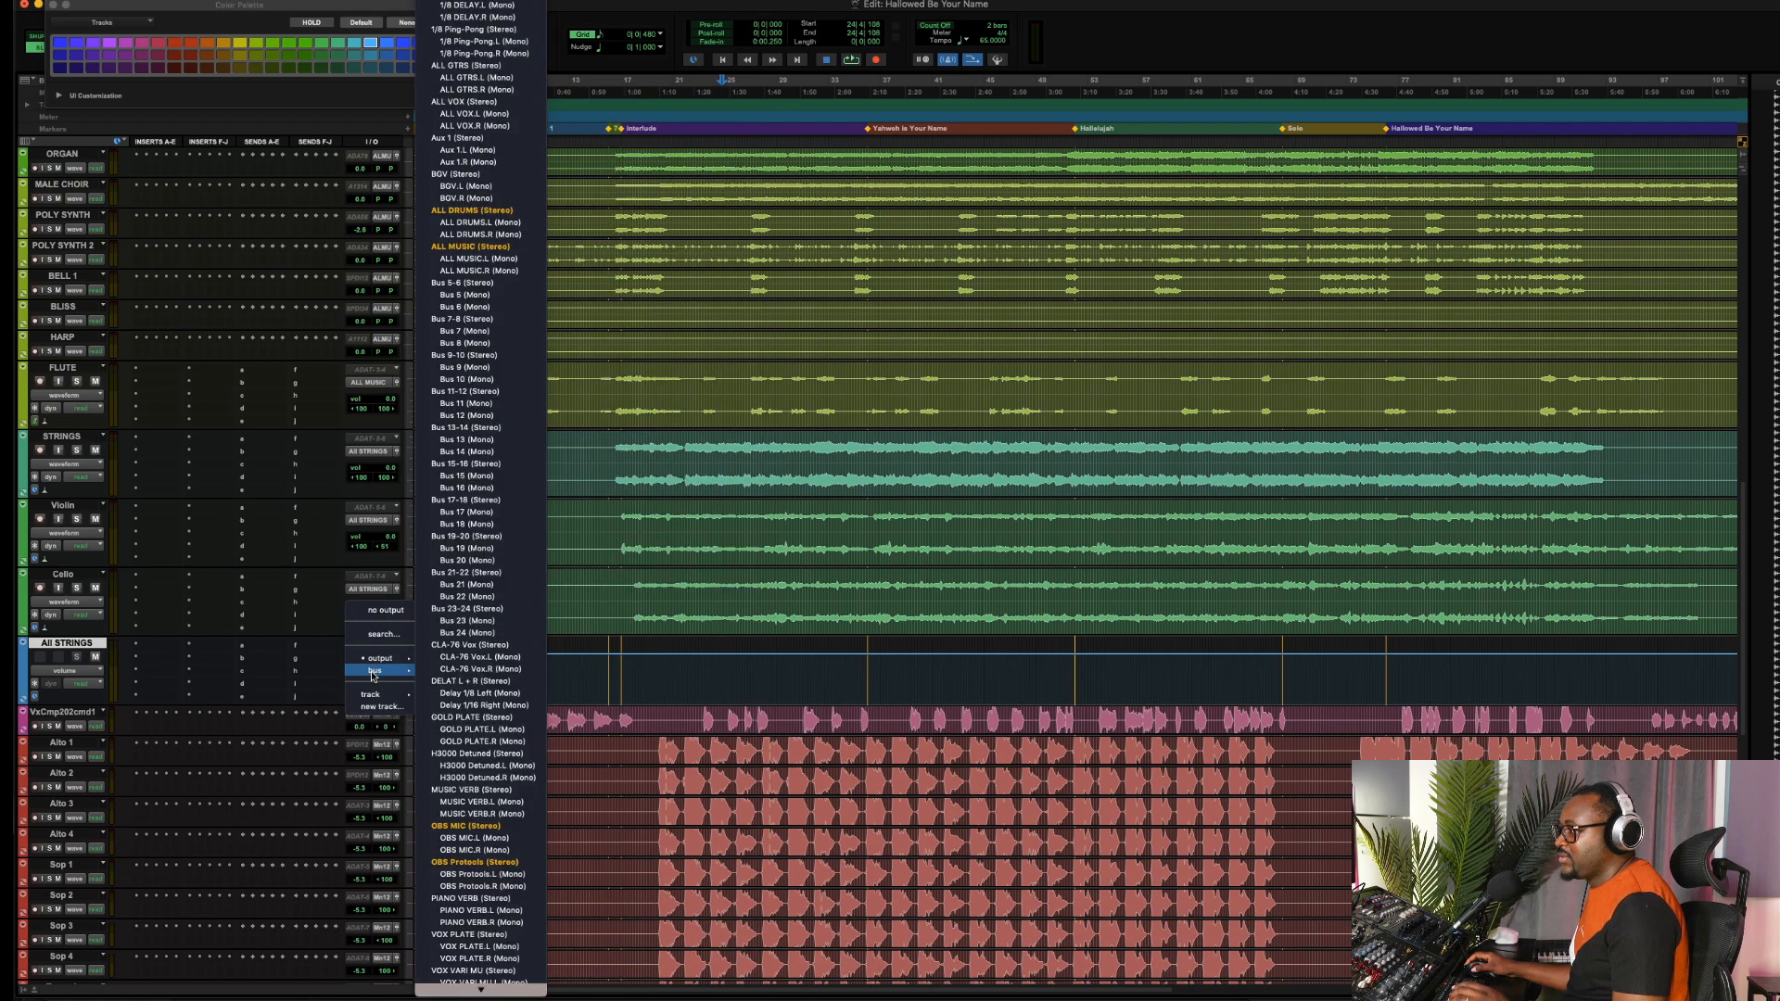
pyautogui.click(508, 248)
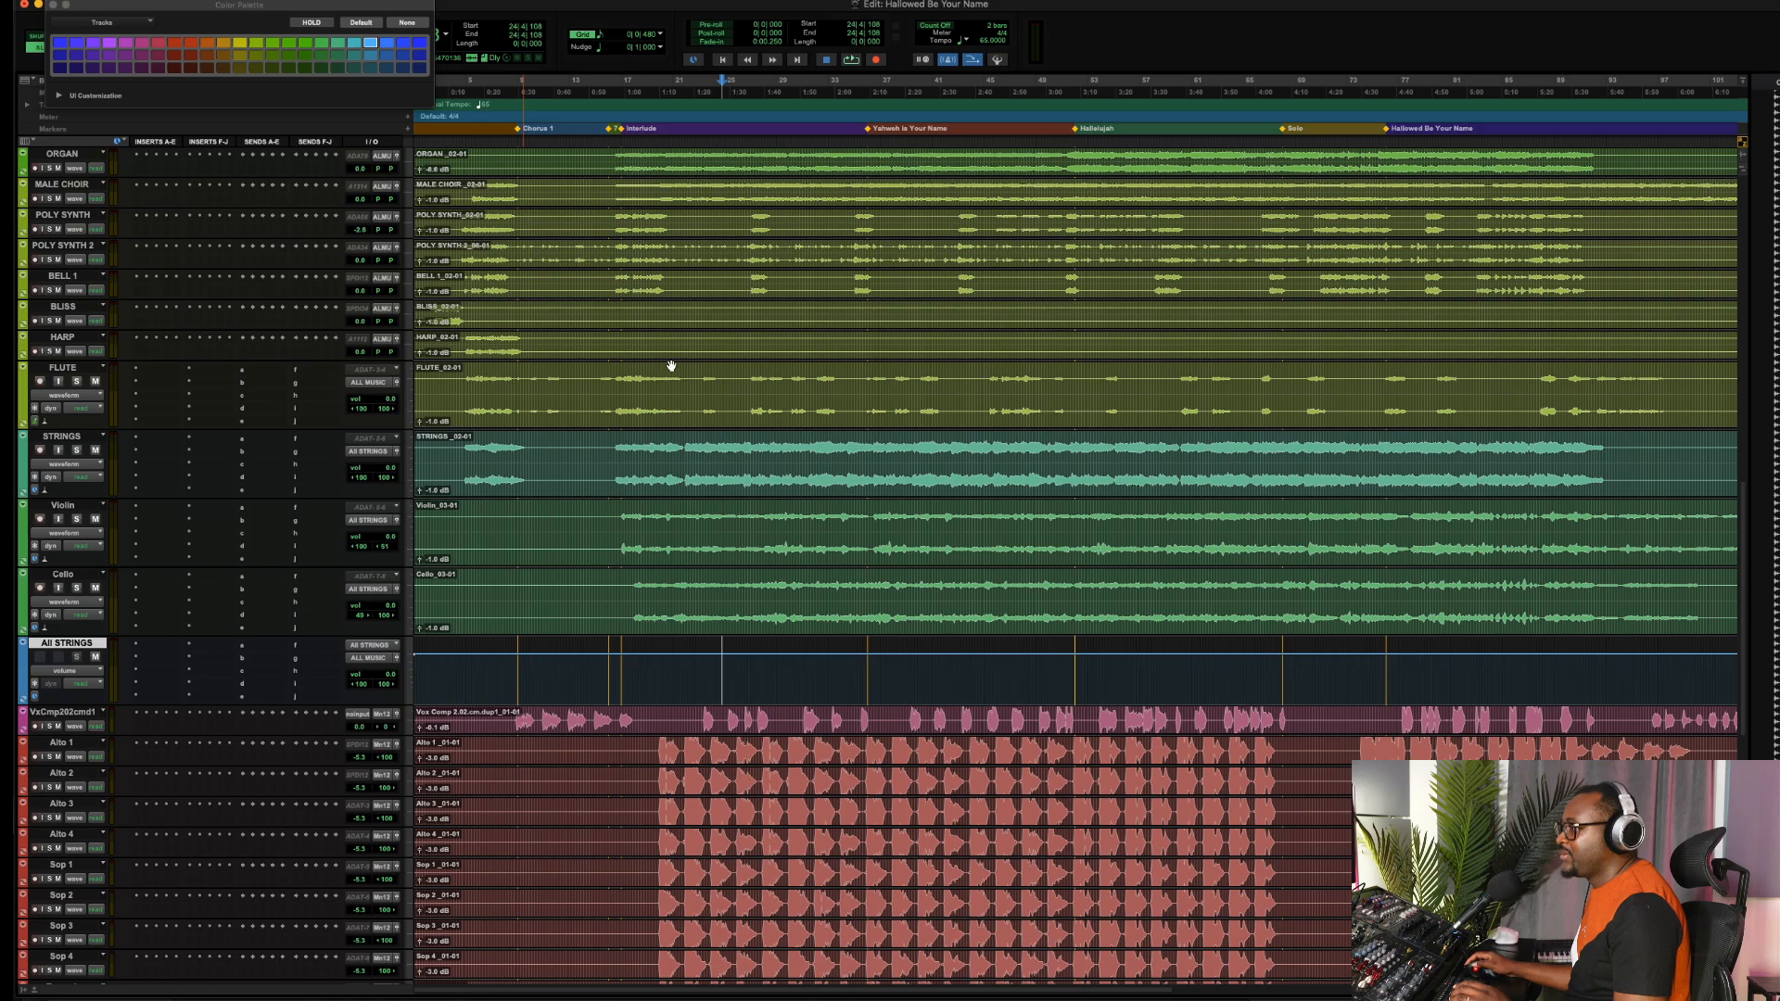
# Route the output of the GUITAR BUS aux track to the ALL MUSIC stereo bus
pyautogui.click(733, 446)
pyautogui.scroll(5, 733, 446)
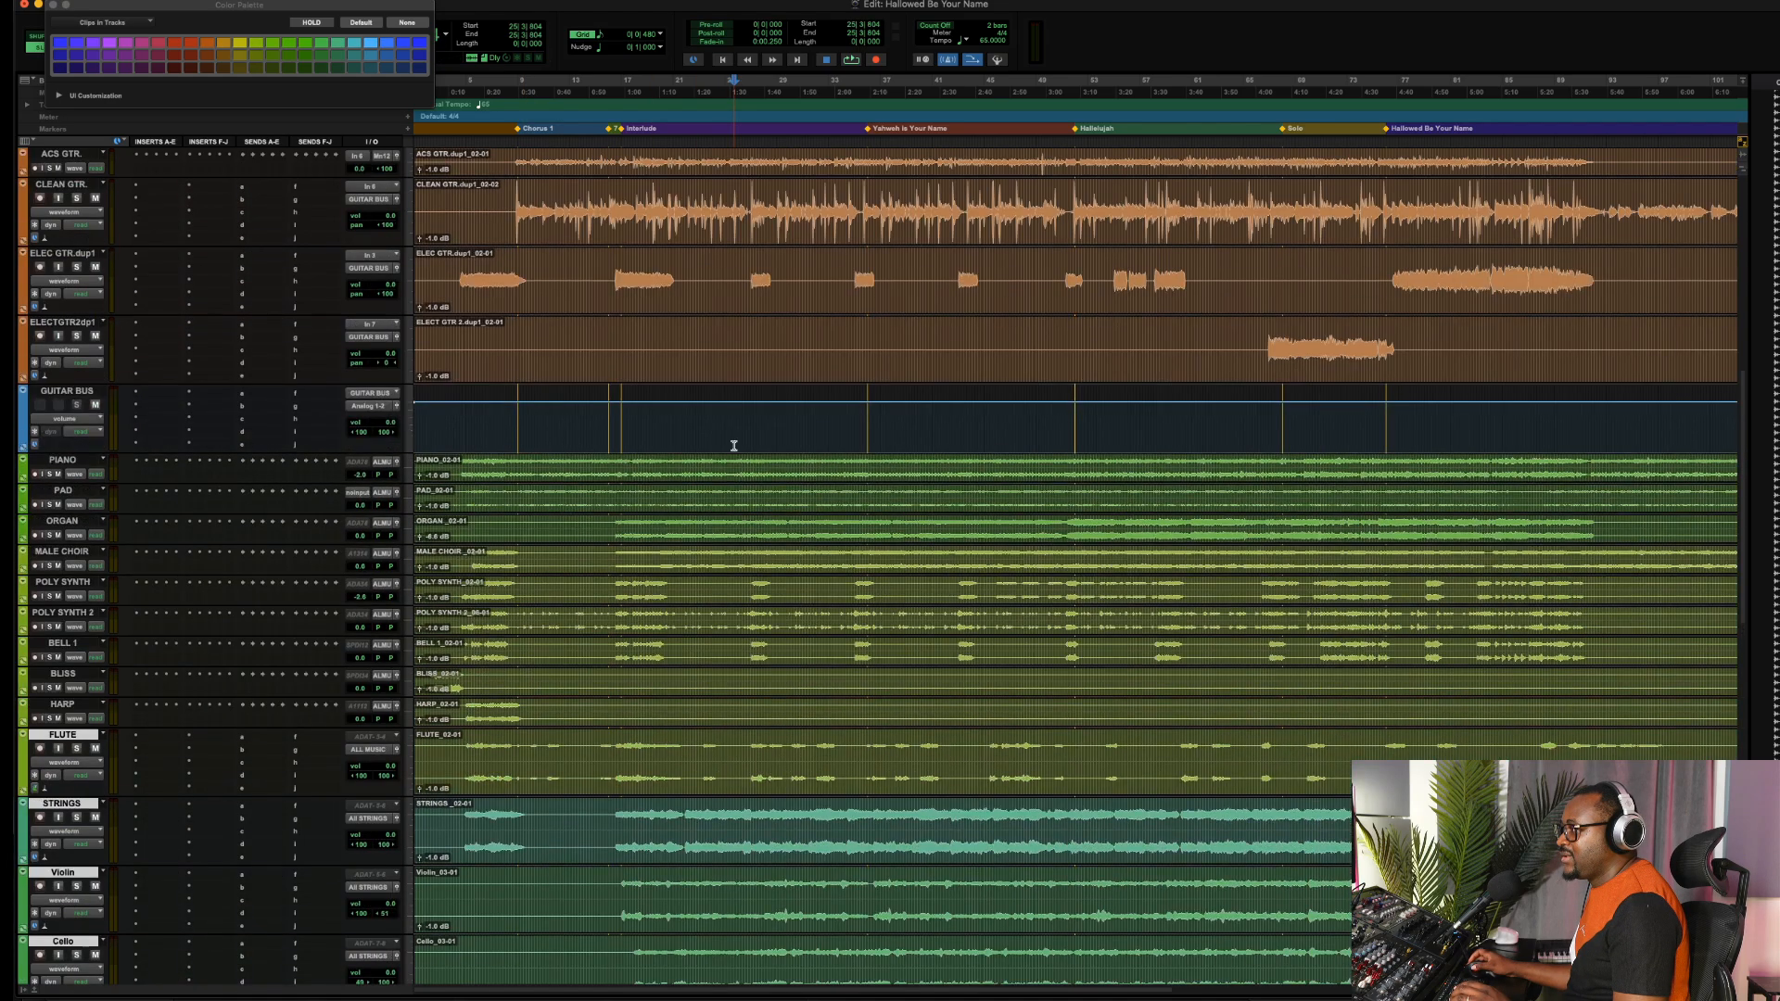
pyautogui.scroll(3, 728, 450)
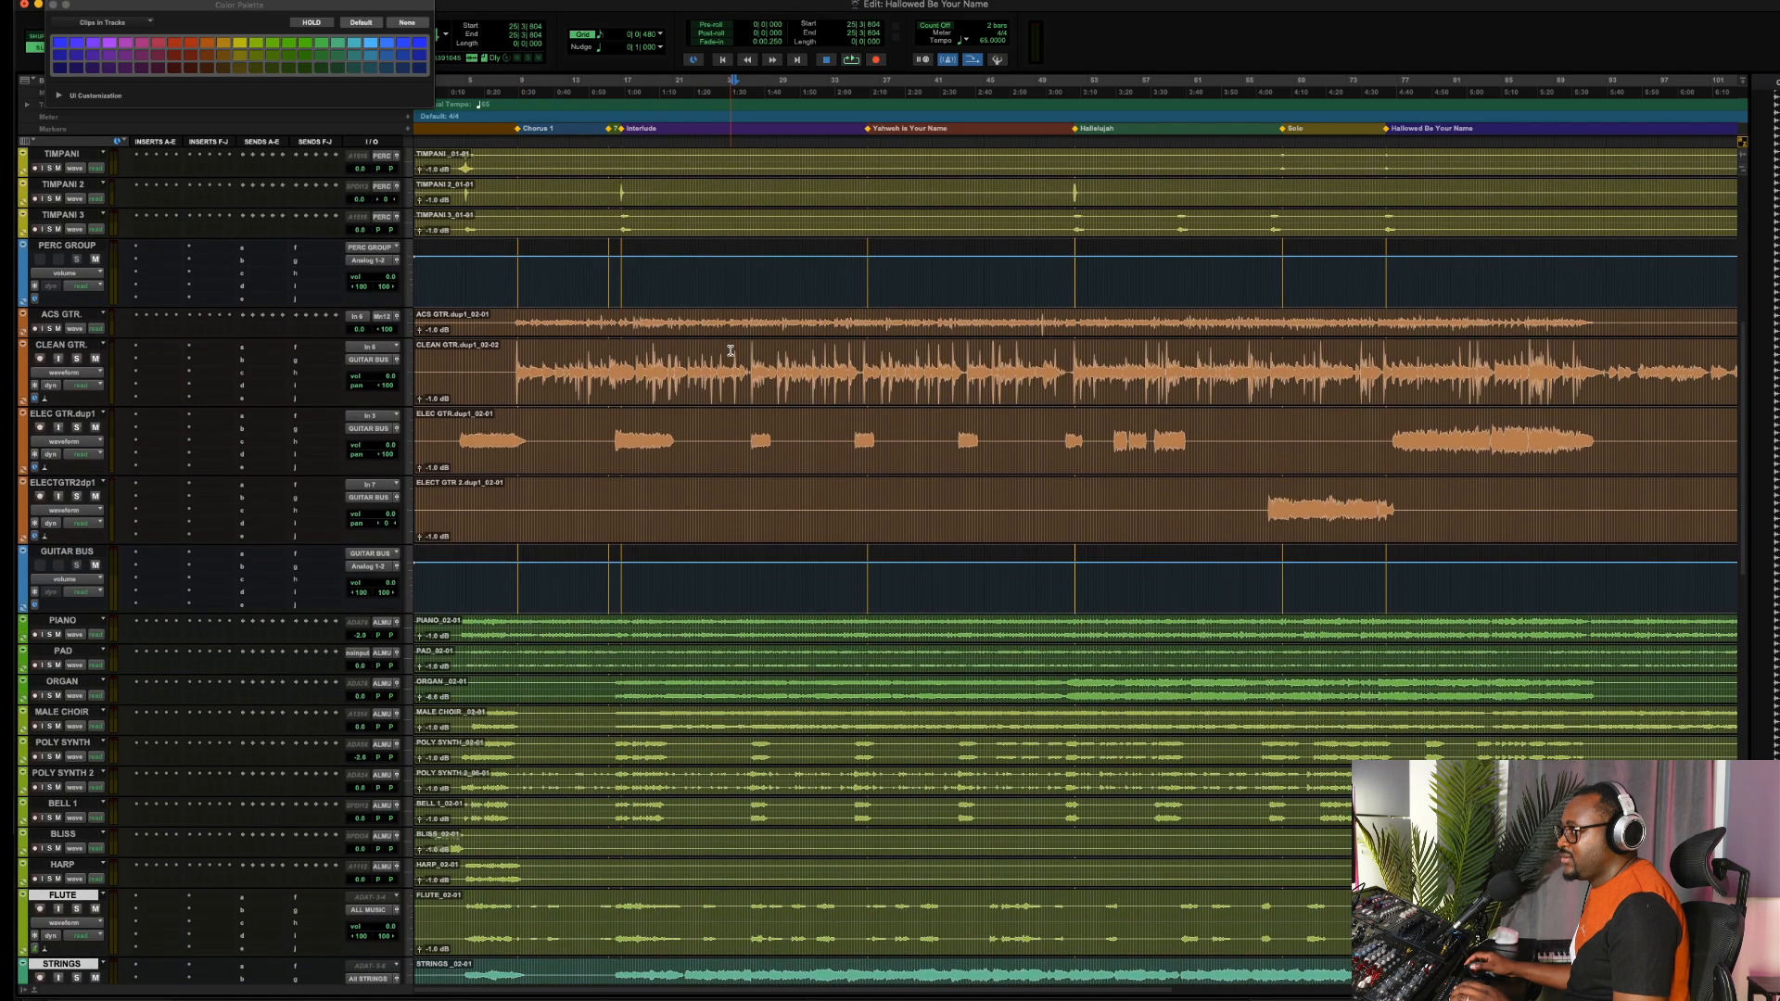
pyautogui.moveTo(734, 320); pyautogui.dragTo(992, 422)
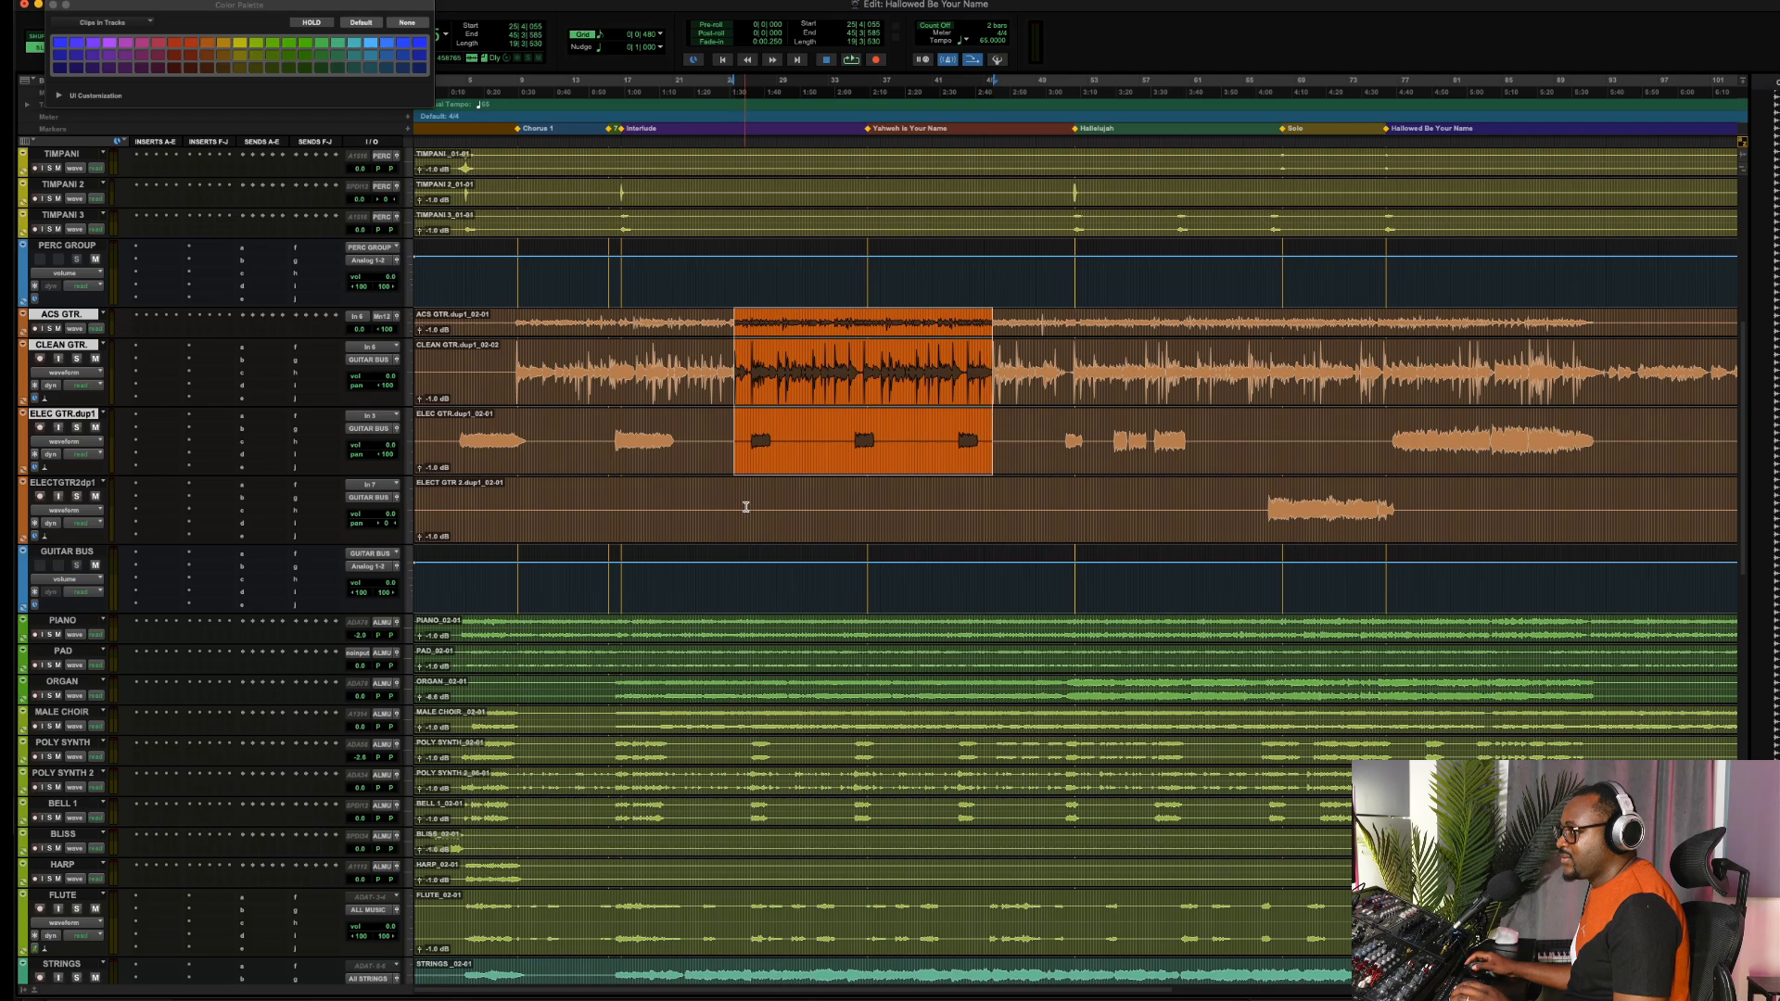
pyautogui.scroll(-7, 746, 507)
pyautogui.scroll(6, 749, 494)
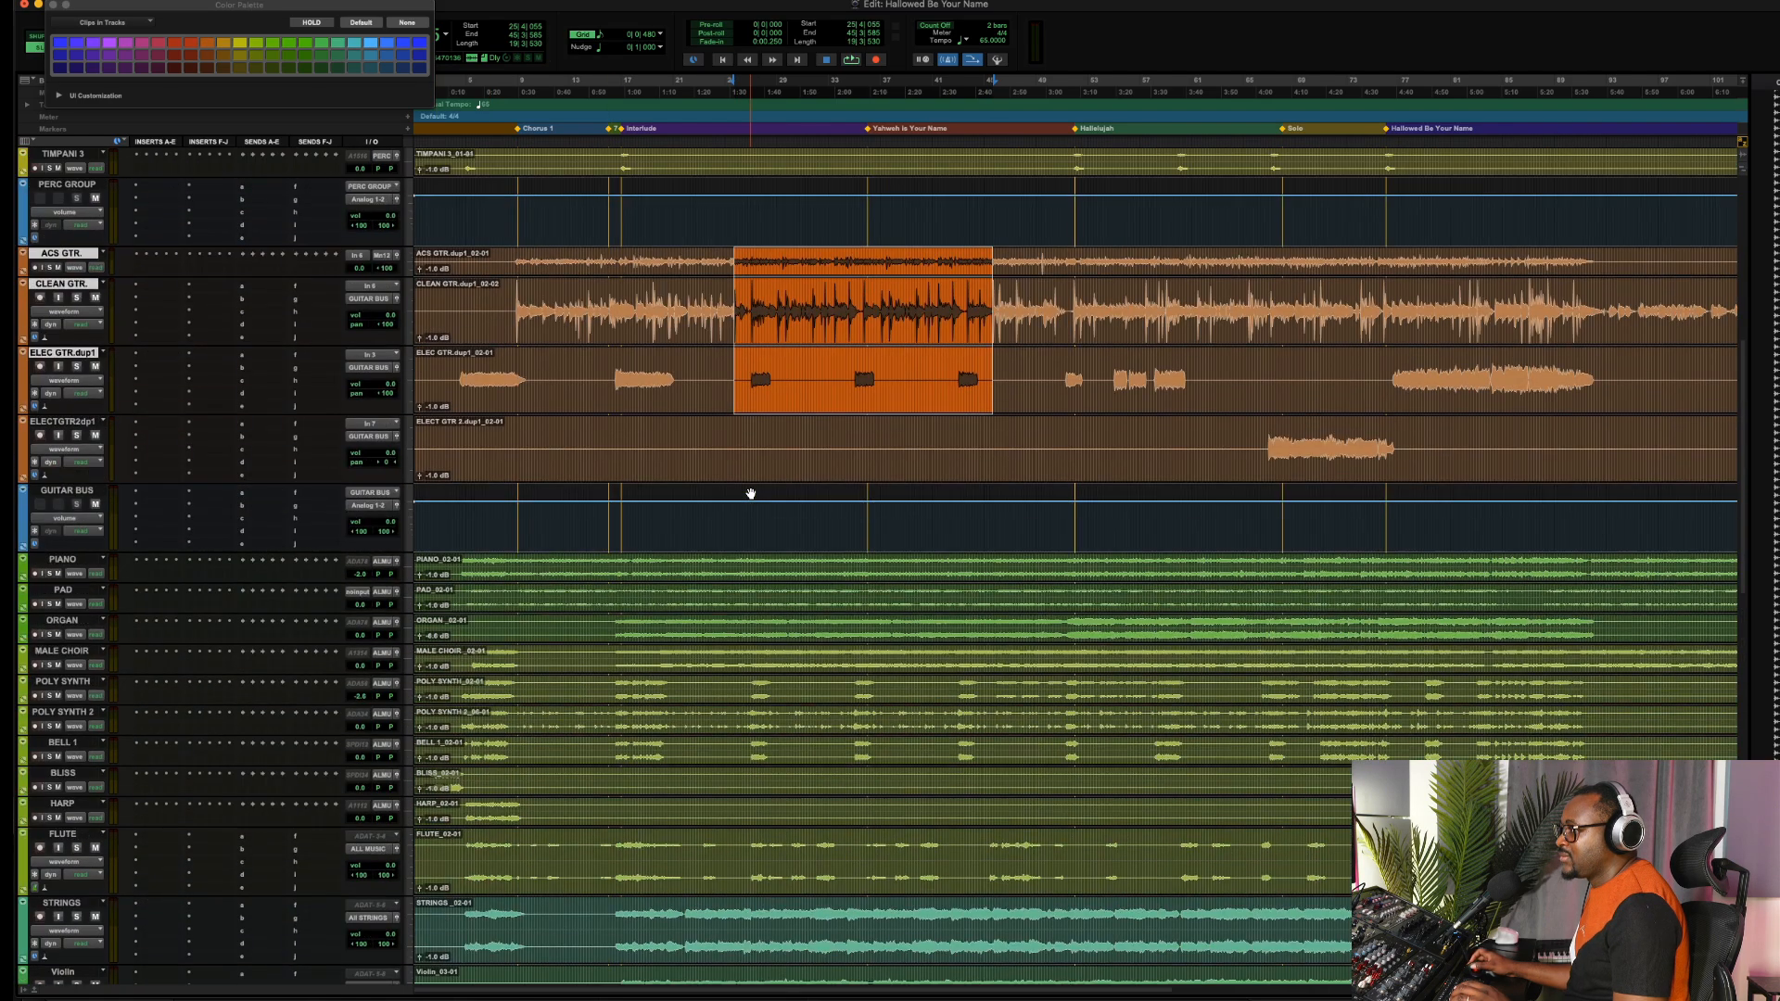
pyautogui.click(84, 491)
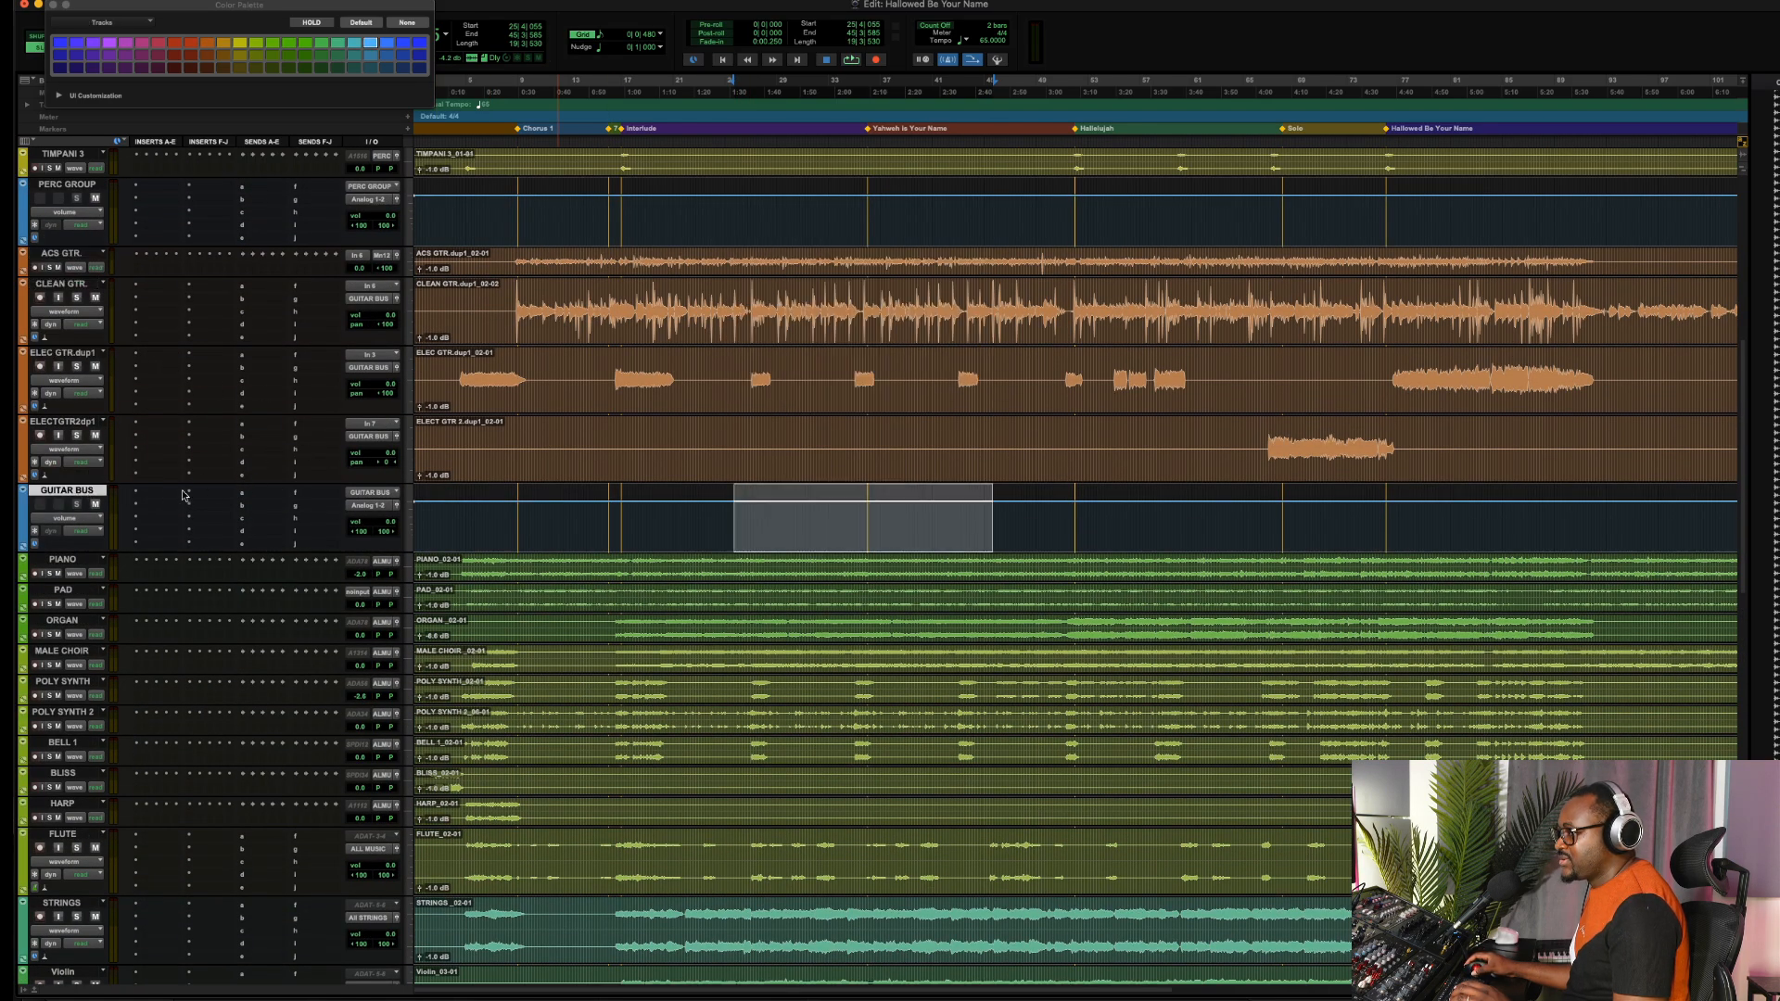
pyautogui.click(375, 509)
pyautogui.moveTo(390, 521)
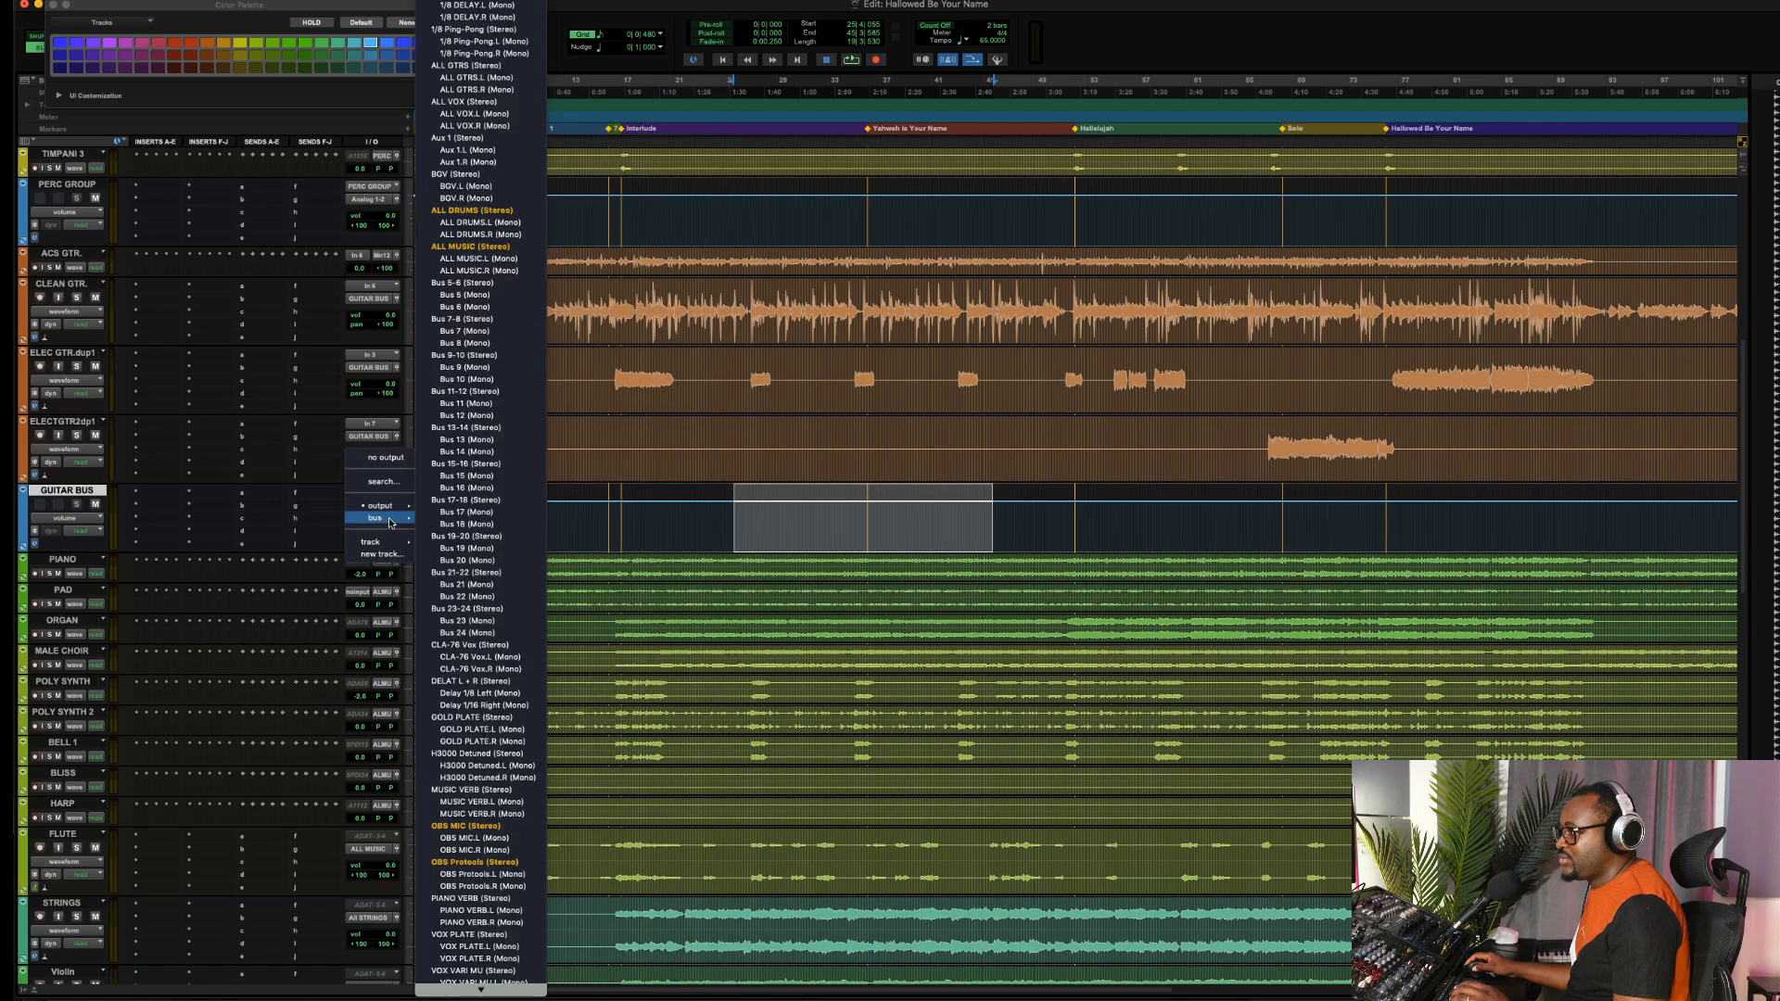
pyautogui.click(494, 249)
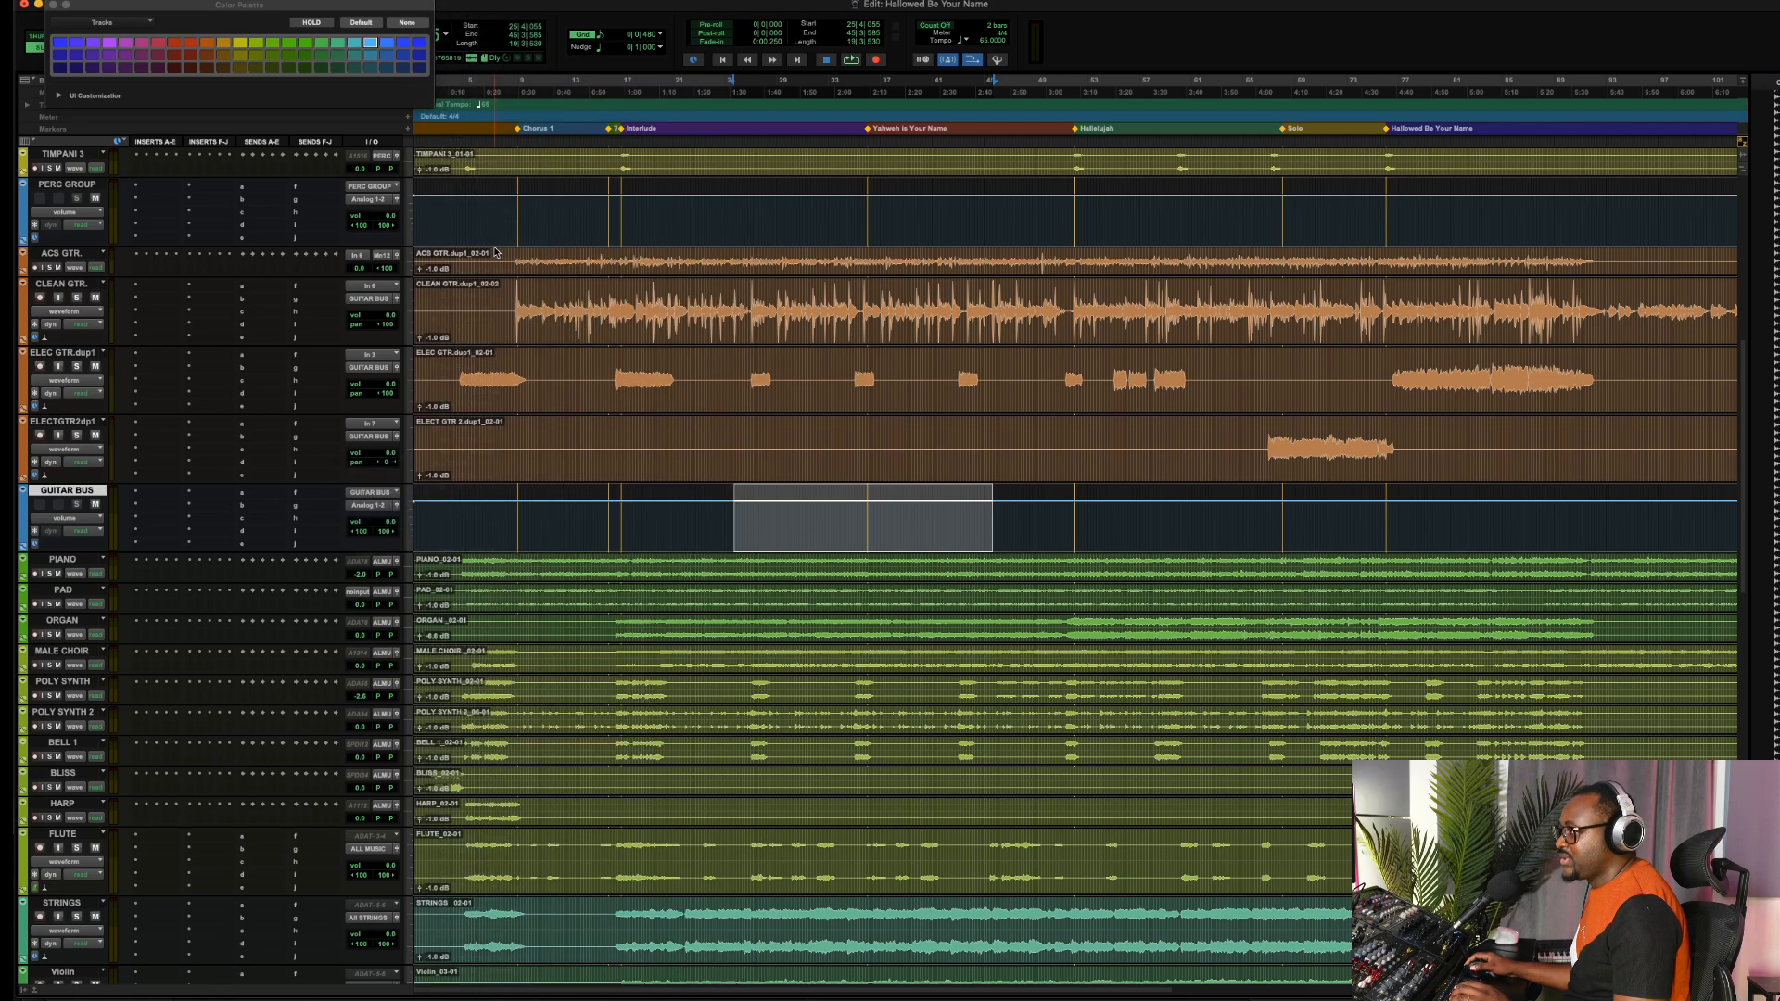
# Mute the ALL MUSIC aux track and audition a passage of the Interlude section to check the music routing
pyautogui.scroll(-10, 573, 291)
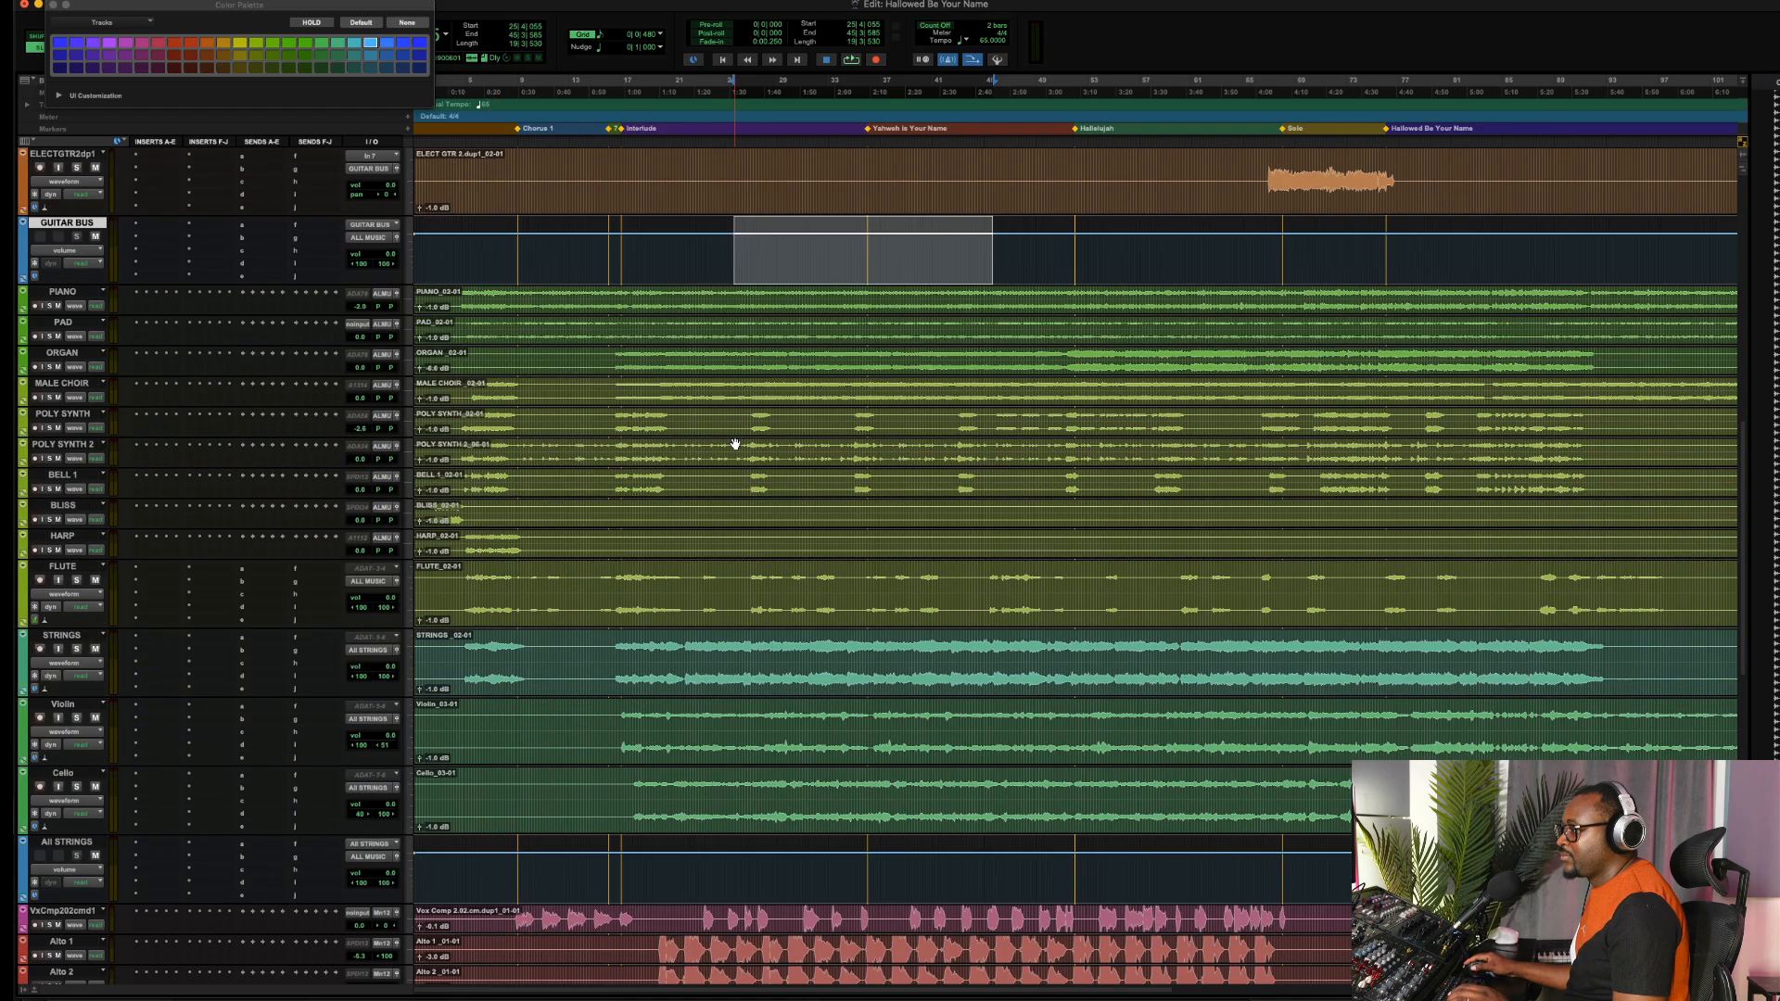
pyautogui.scroll(-13, 735, 445)
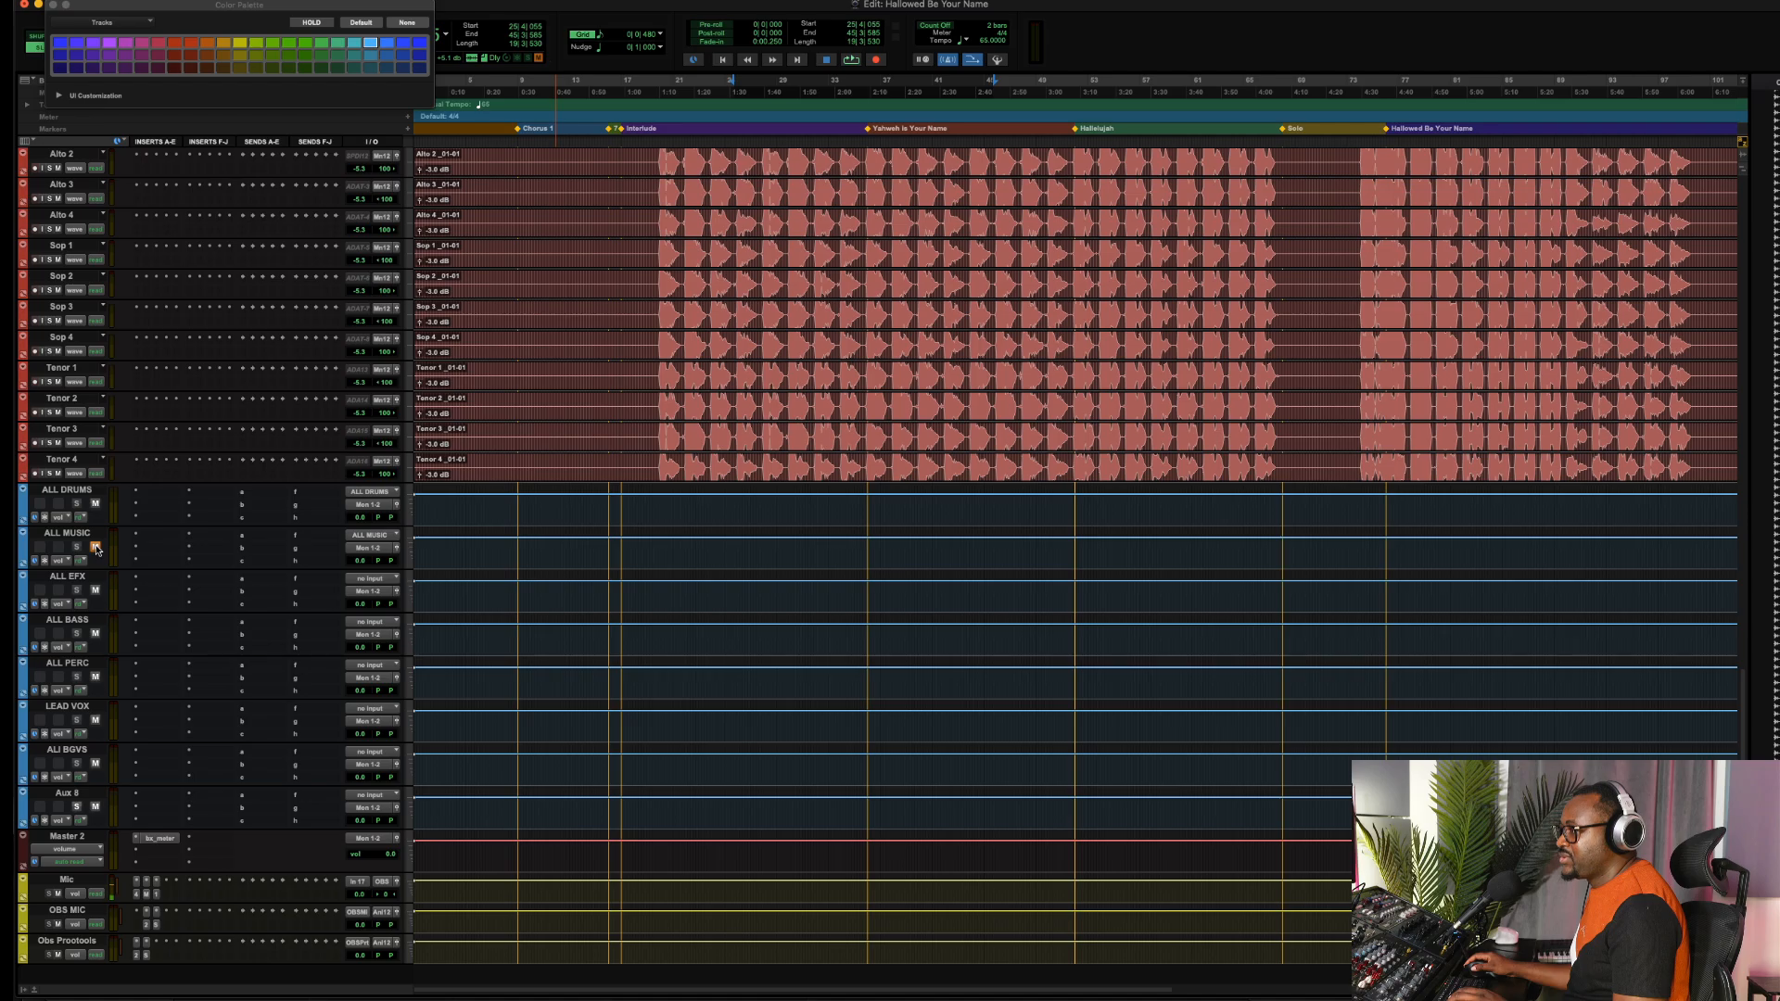
pyautogui.scroll(11, 682, 420)
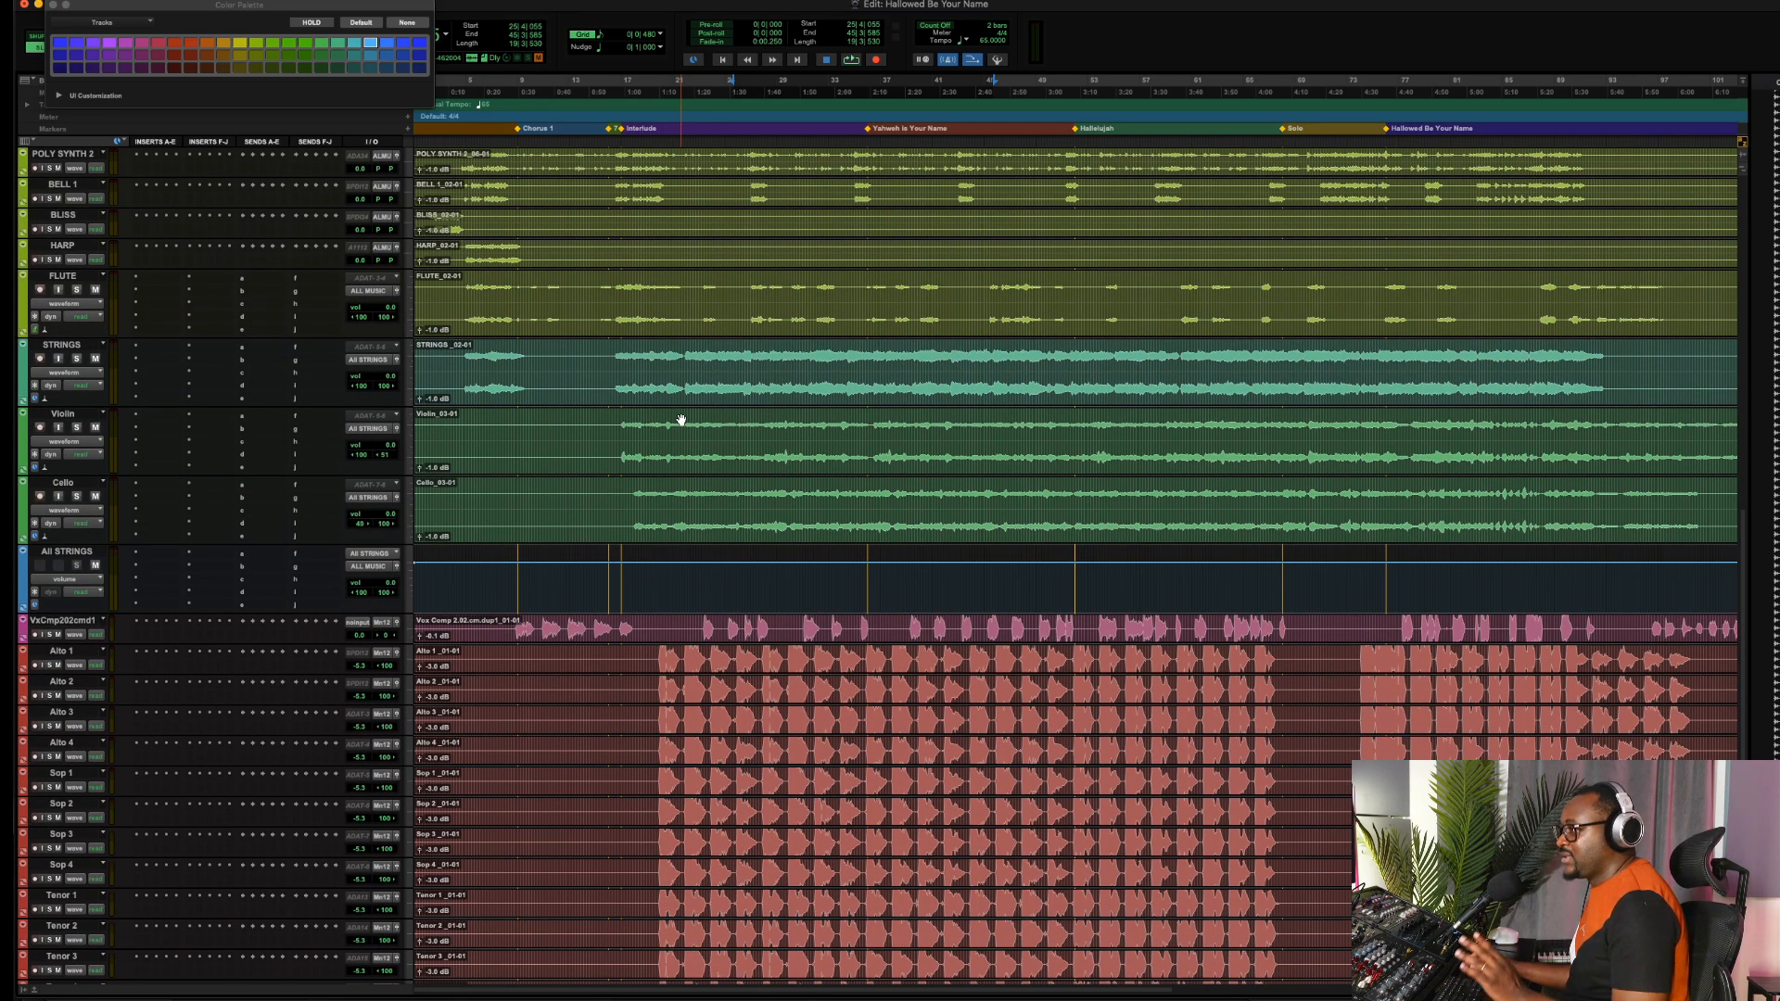
pyautogui.click(695, 281)
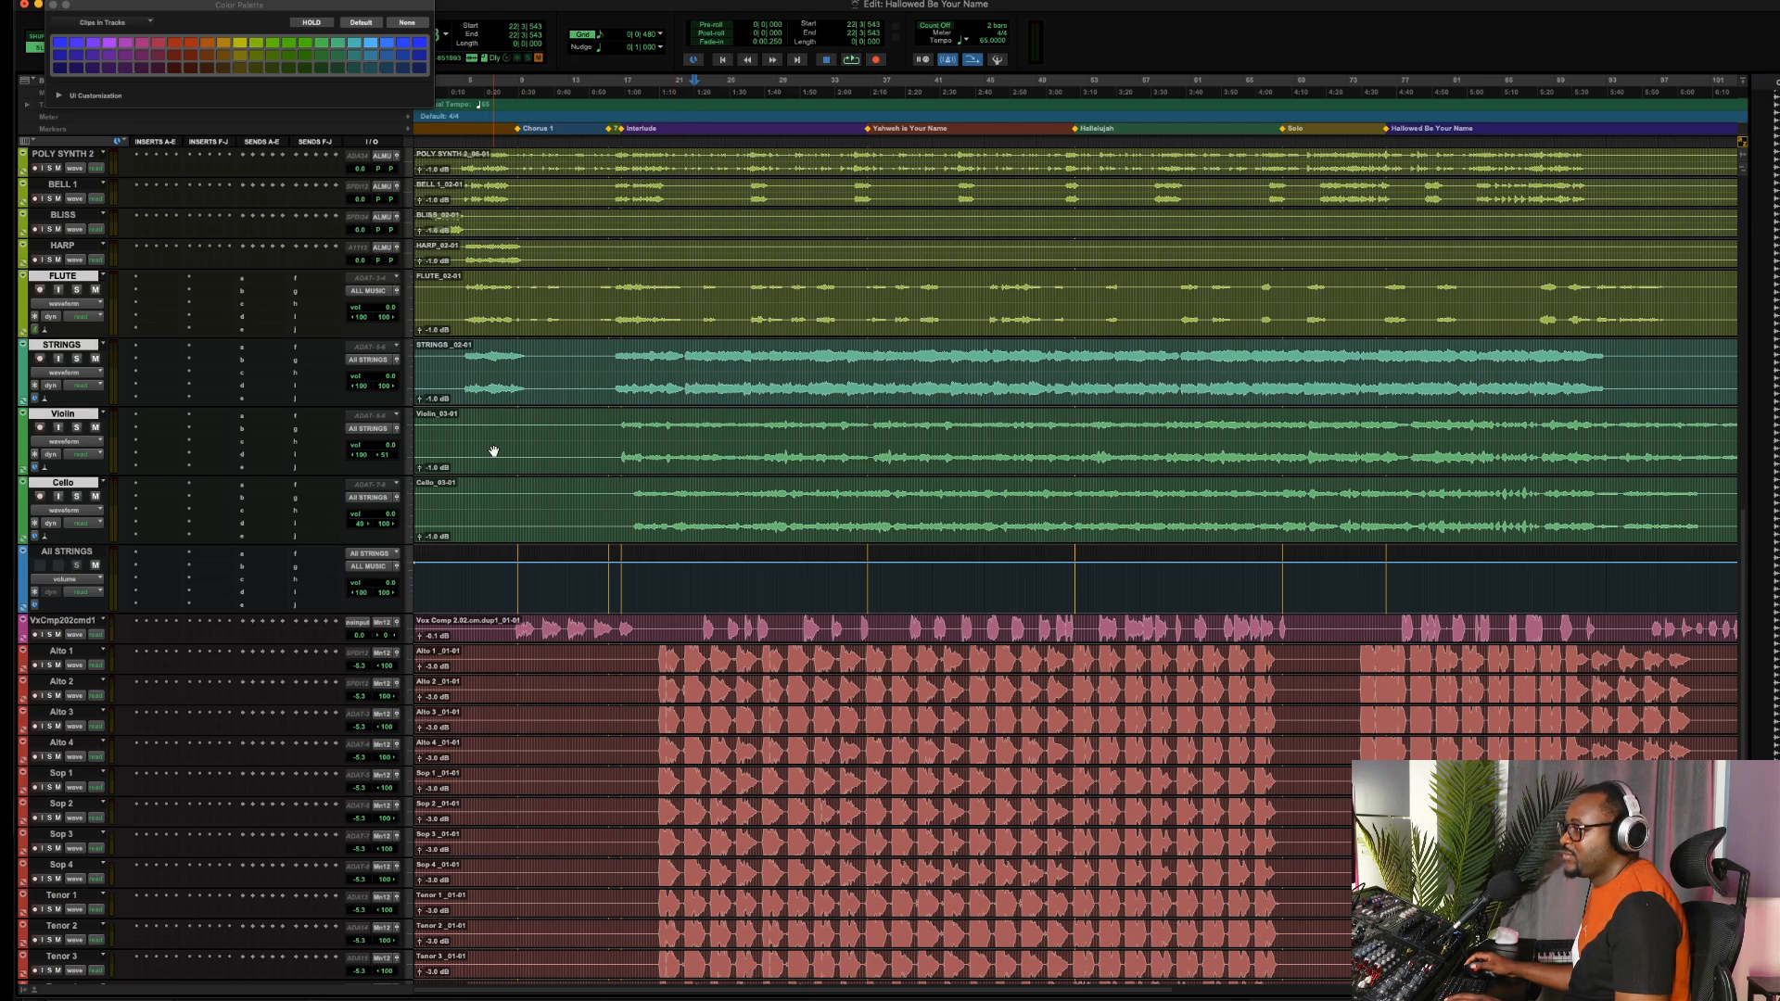
pyautogui.press('space')
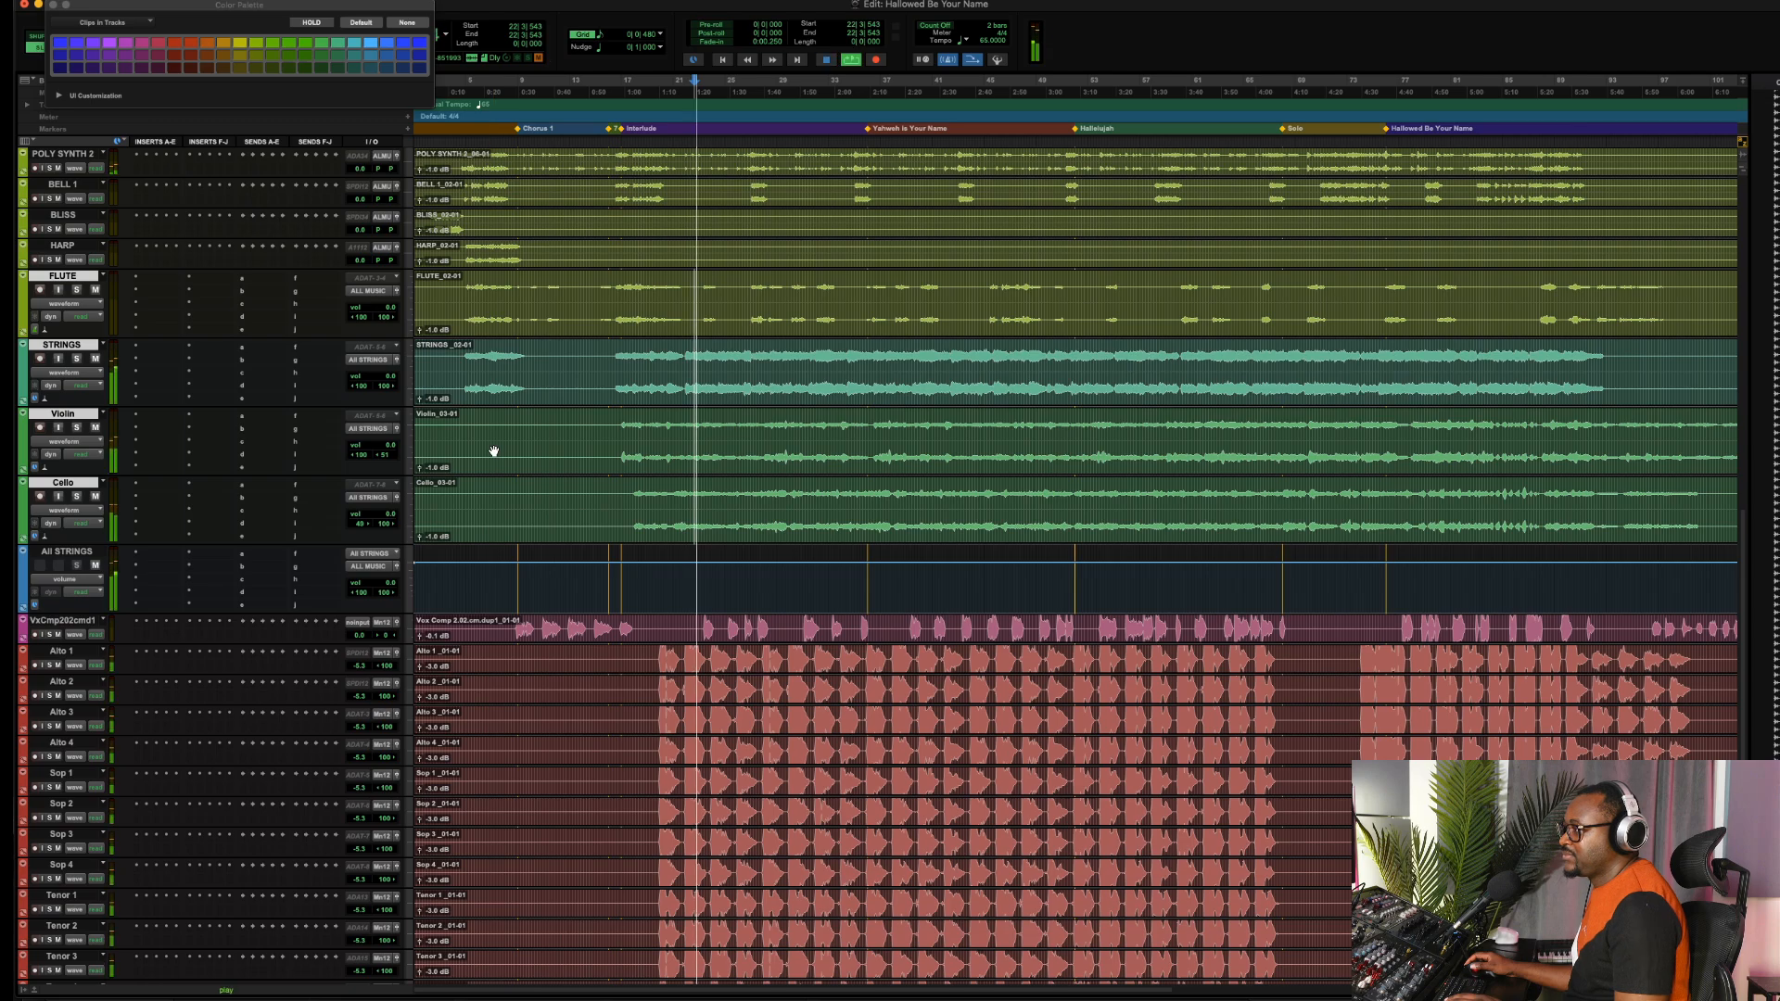
pyautogui.click(515, 581)
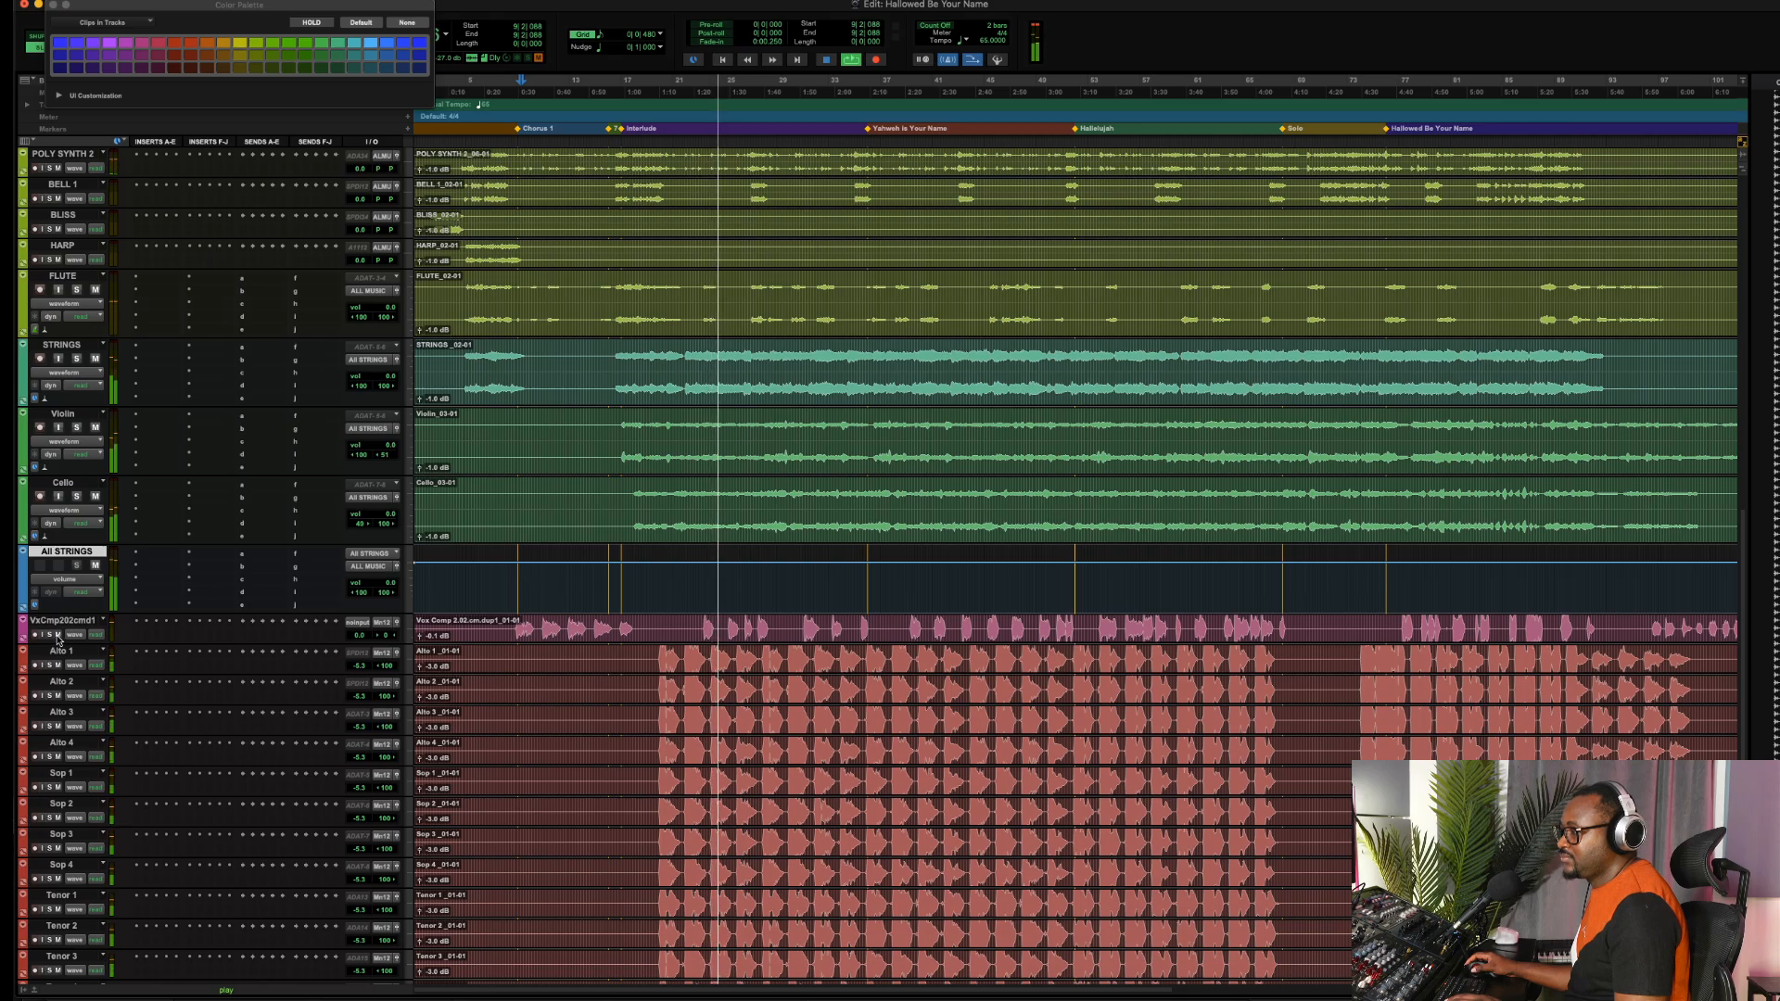
pyautogui.press('space')
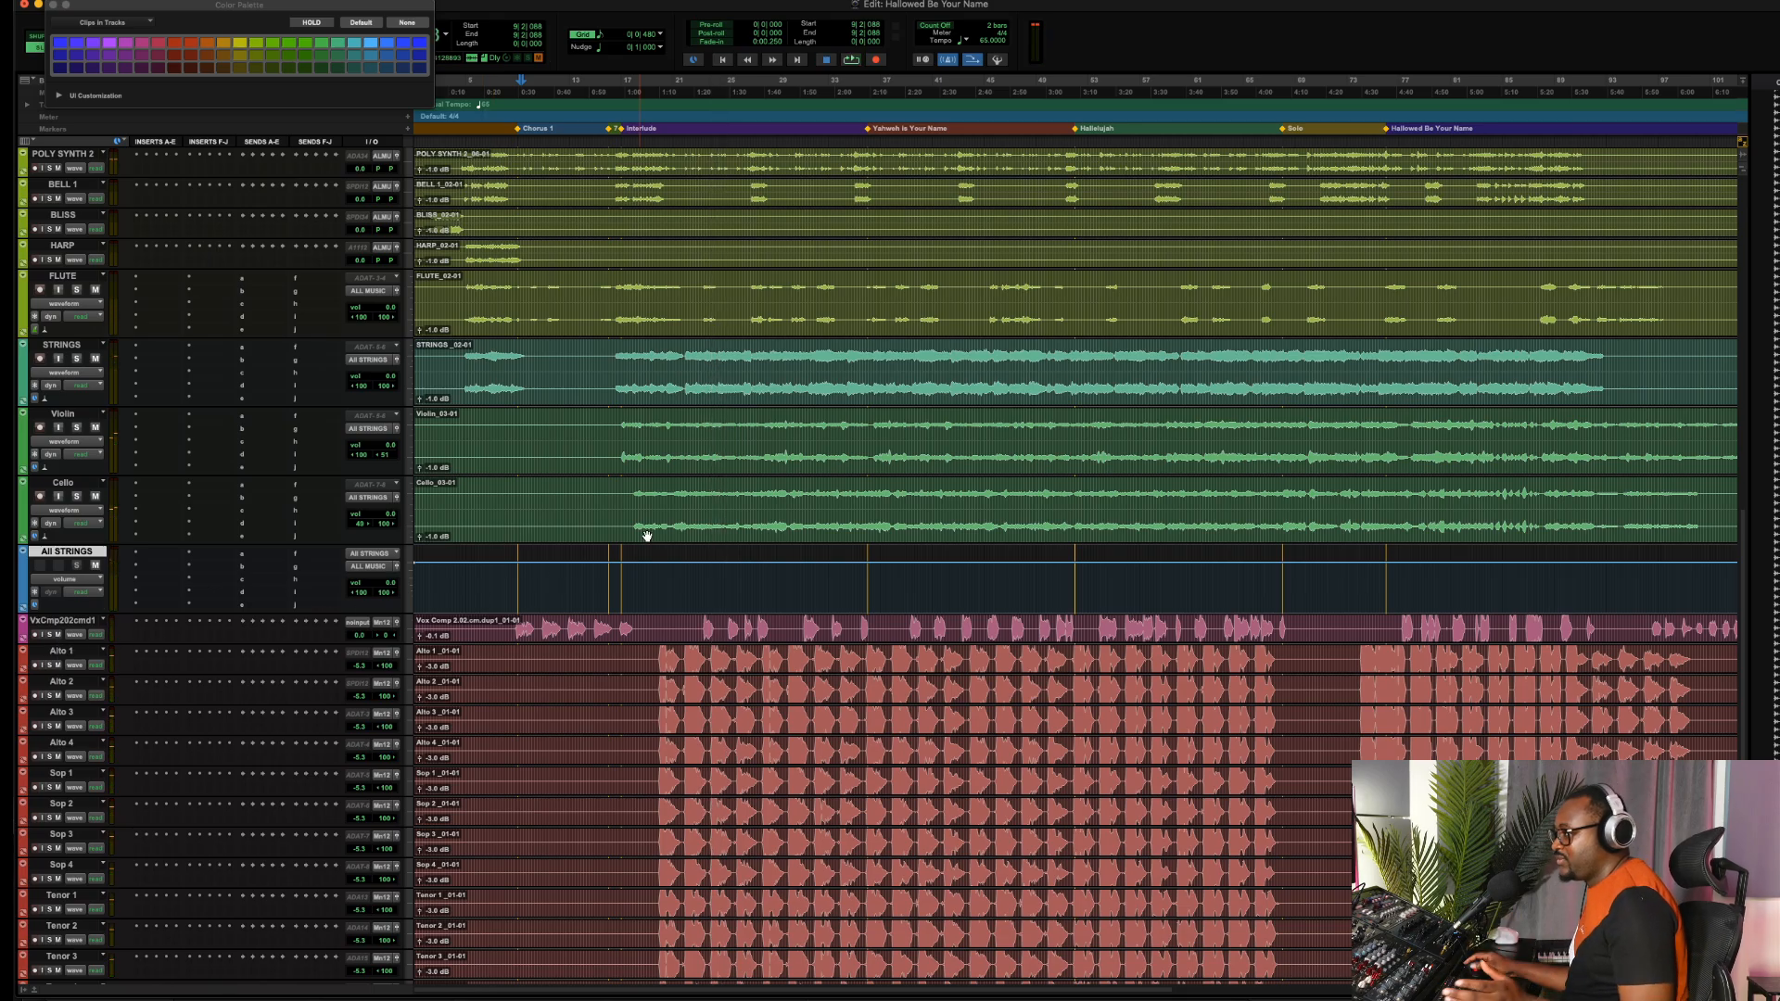
pyautogui.scroll(5, 647, 533)
pyautogui.scroll(8, 648, 536)
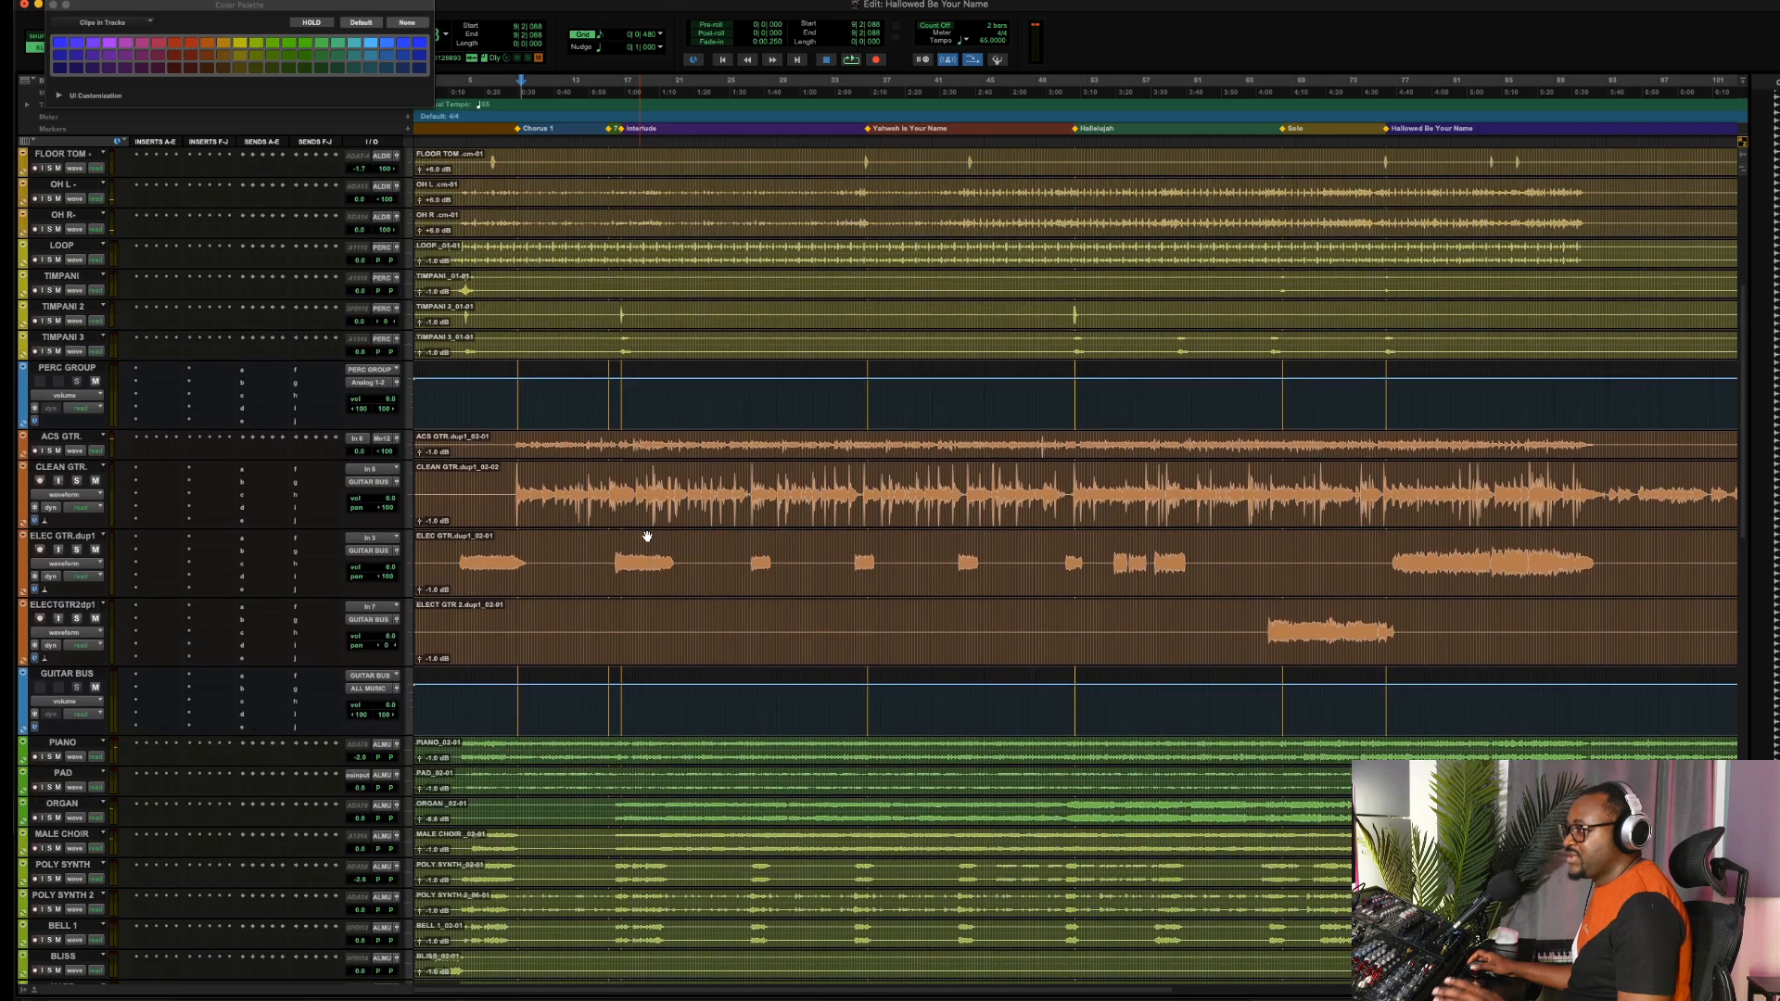
pyautogui.scroll(-9, 648, 536)
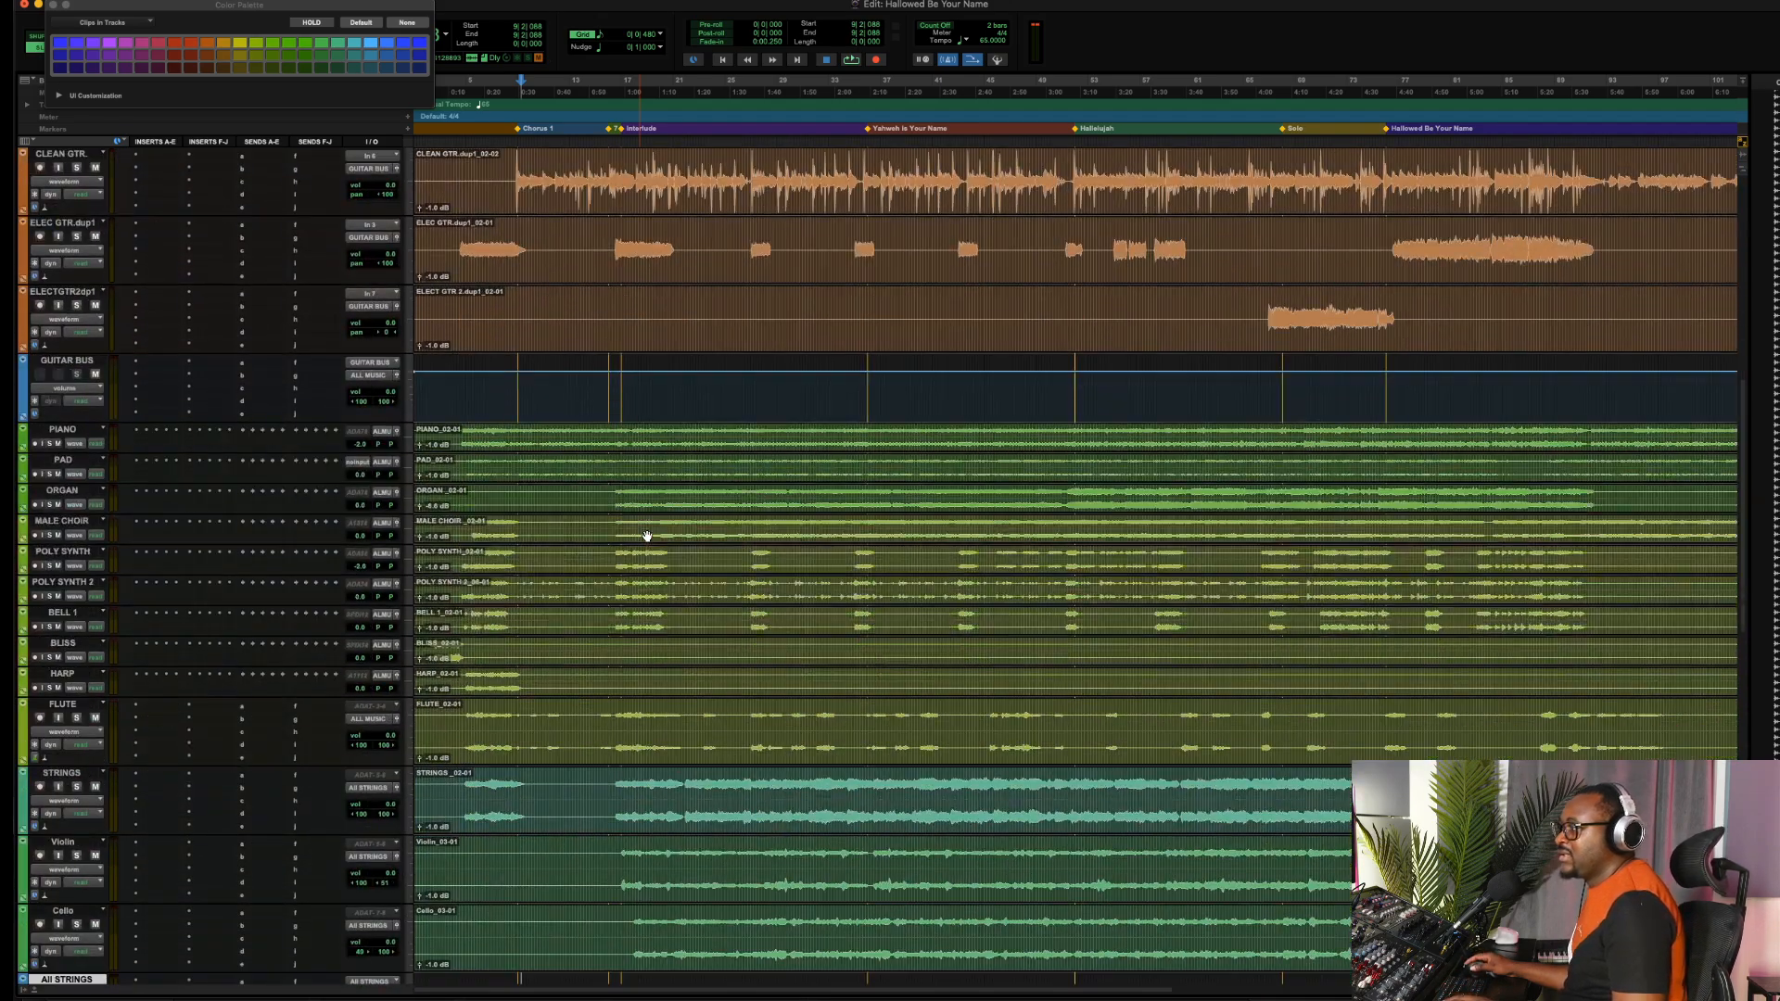
# Locate the PERC GROUP aux track and select an Interlude passage across the LOOP, TIMPANI, TIMPANI 2 and TIMPANI 3 tracks
pyautogui.scroll(5, 647, 536)
pyautogui.scroll(3, 647, 536)
pyautogui.scroll(-4, 647, 536)
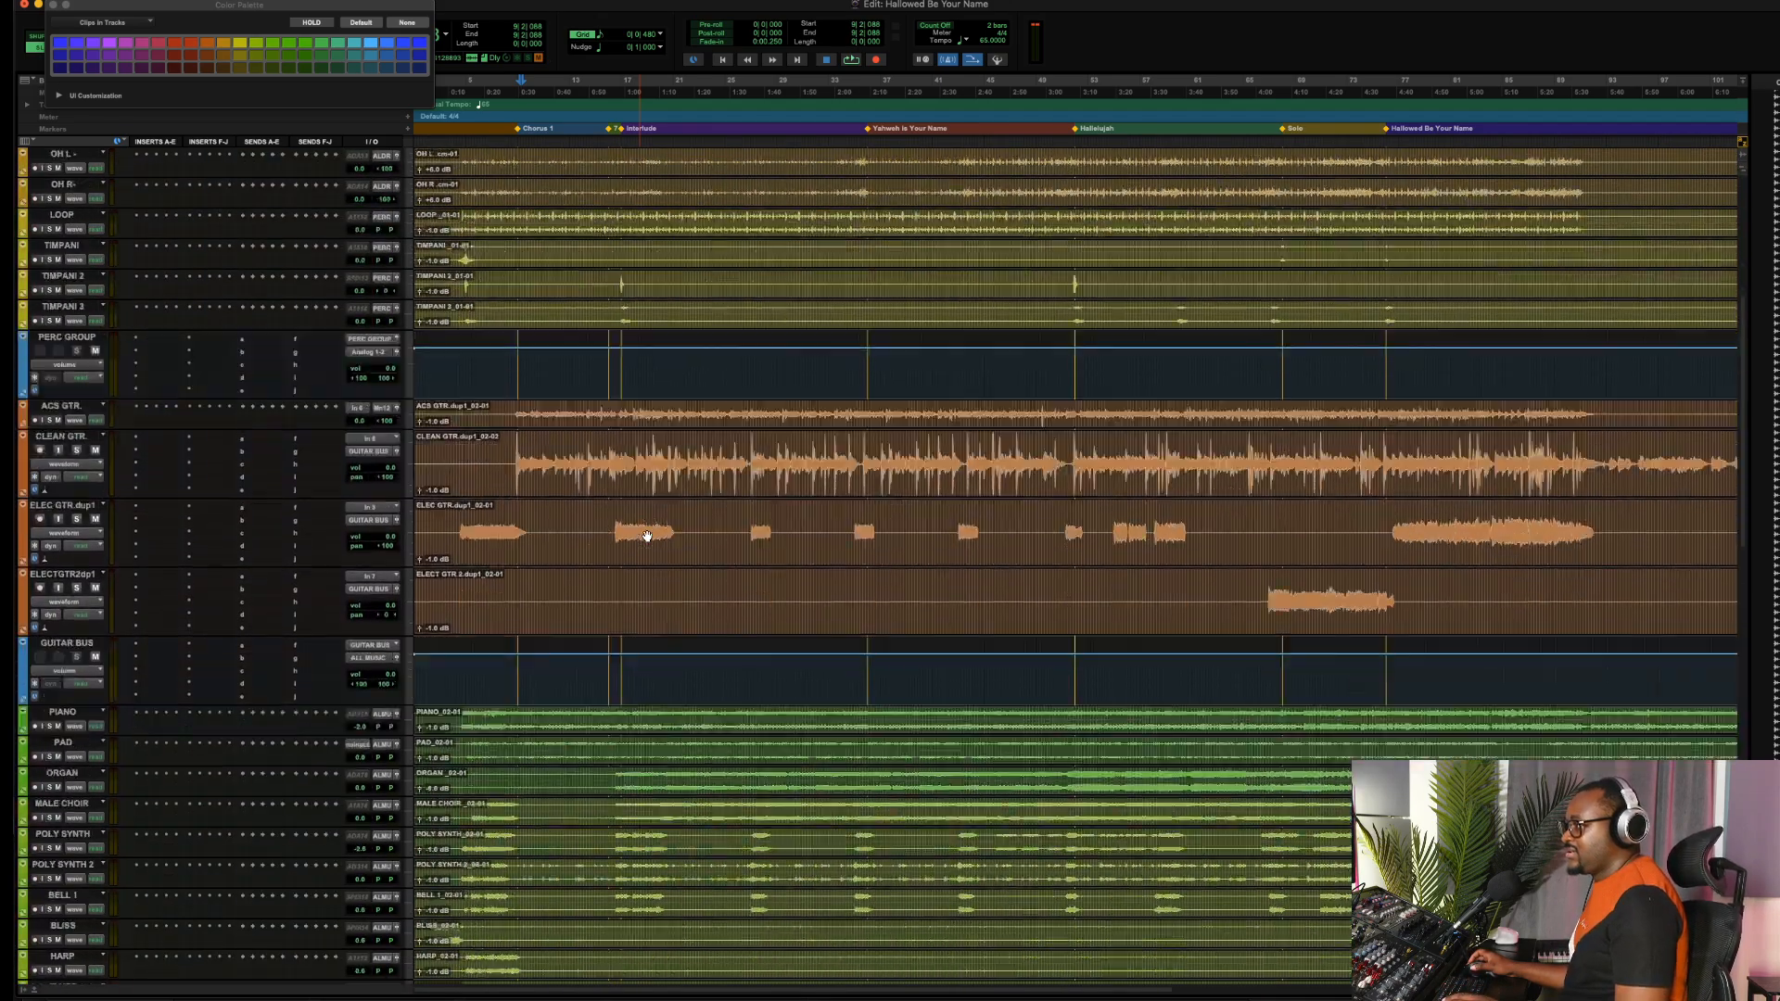
pyautogui.scroll(2, 647, 536)
pyautogui.scroll(2, 648, 536)
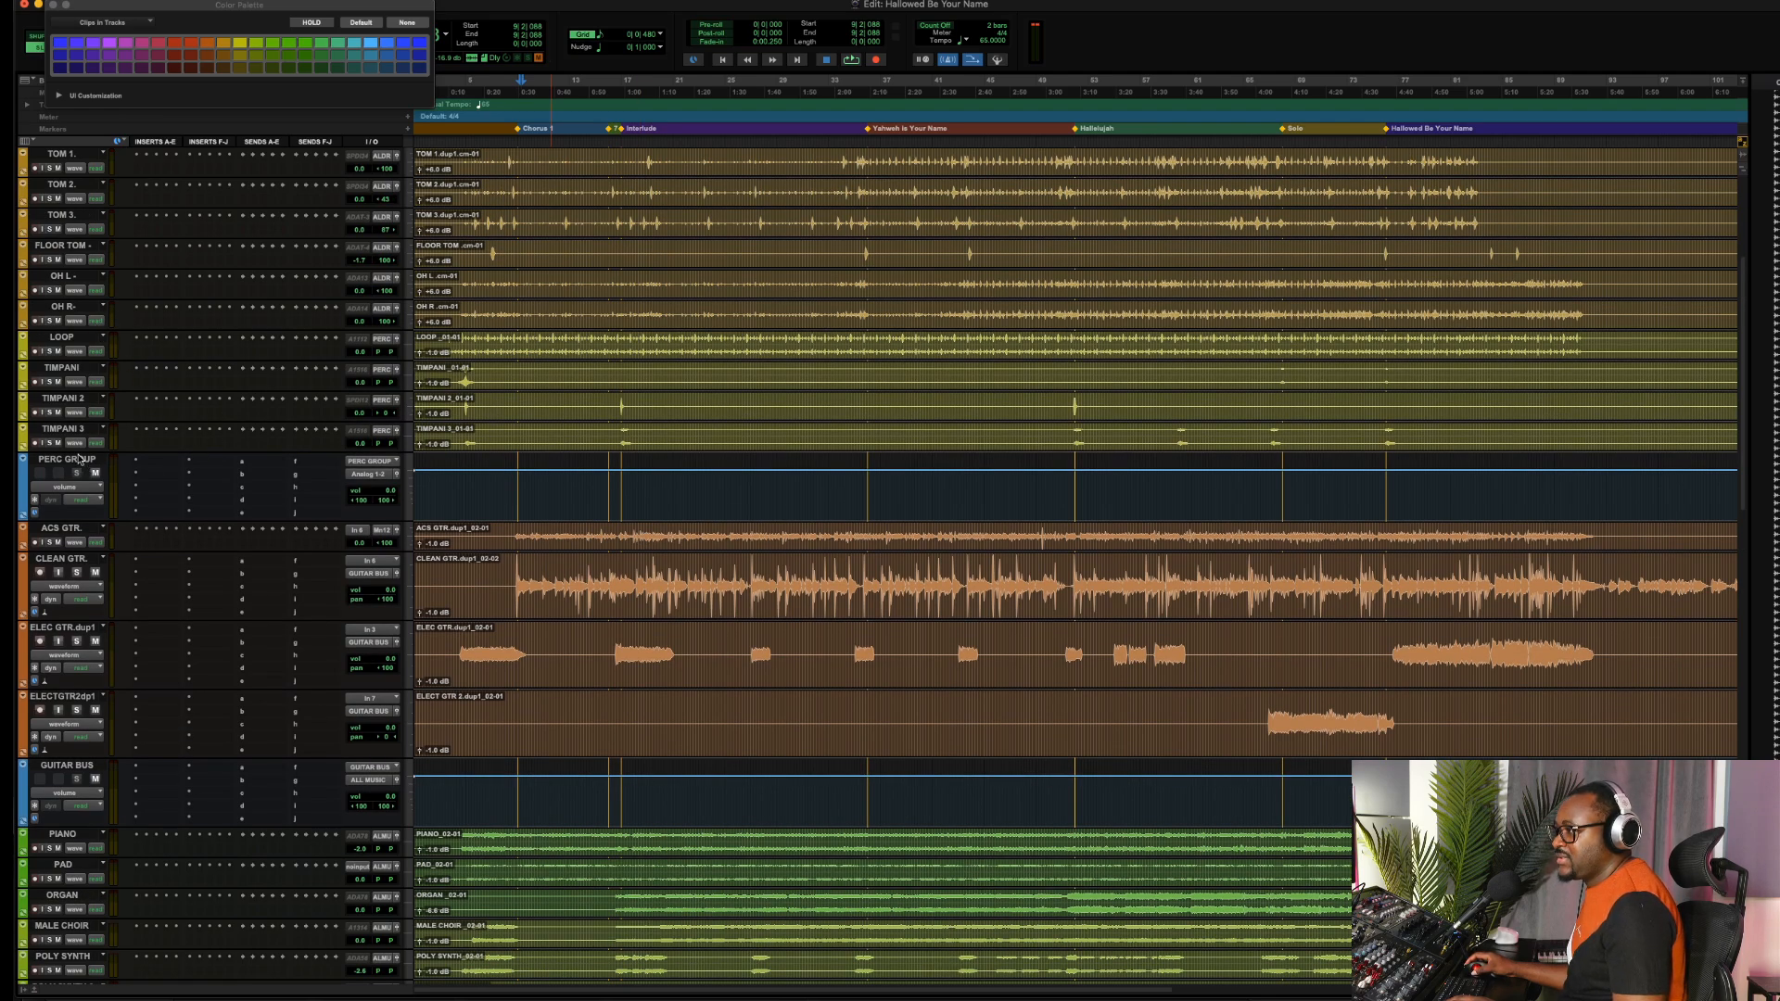
pyautogui.click(80, 458)
pyautogui.moveTo(610, 341); pyautogui.dragTo(781, 402)
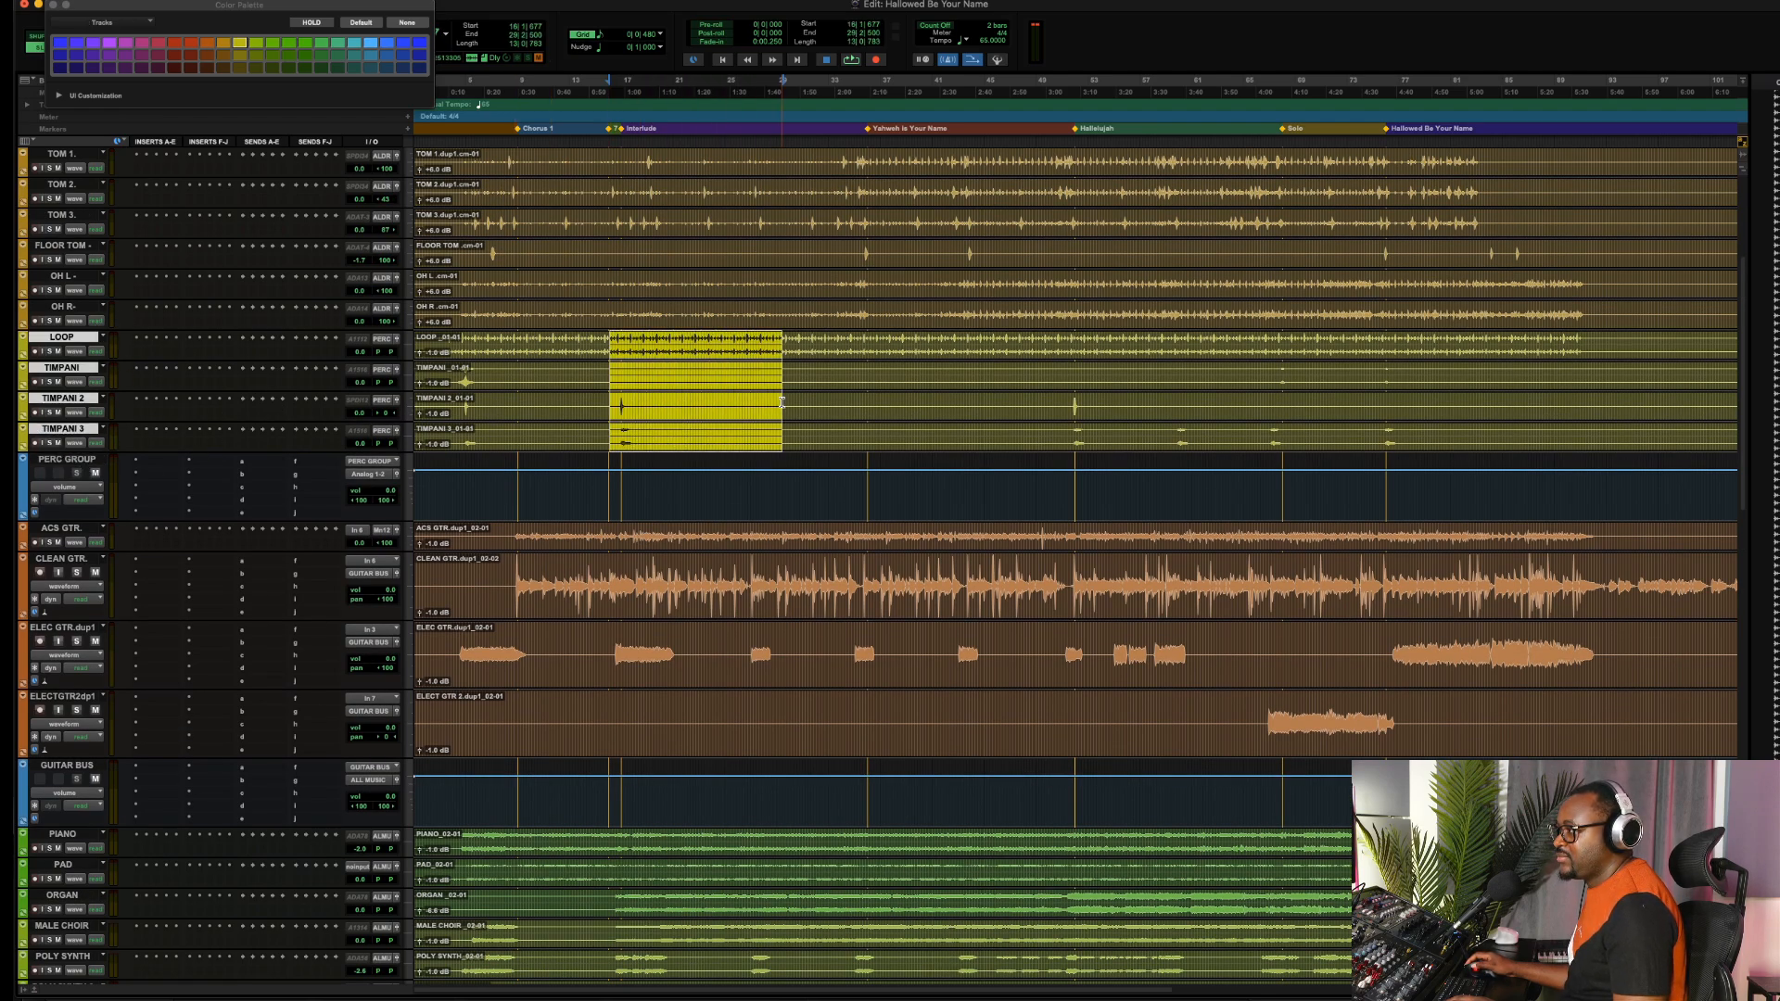
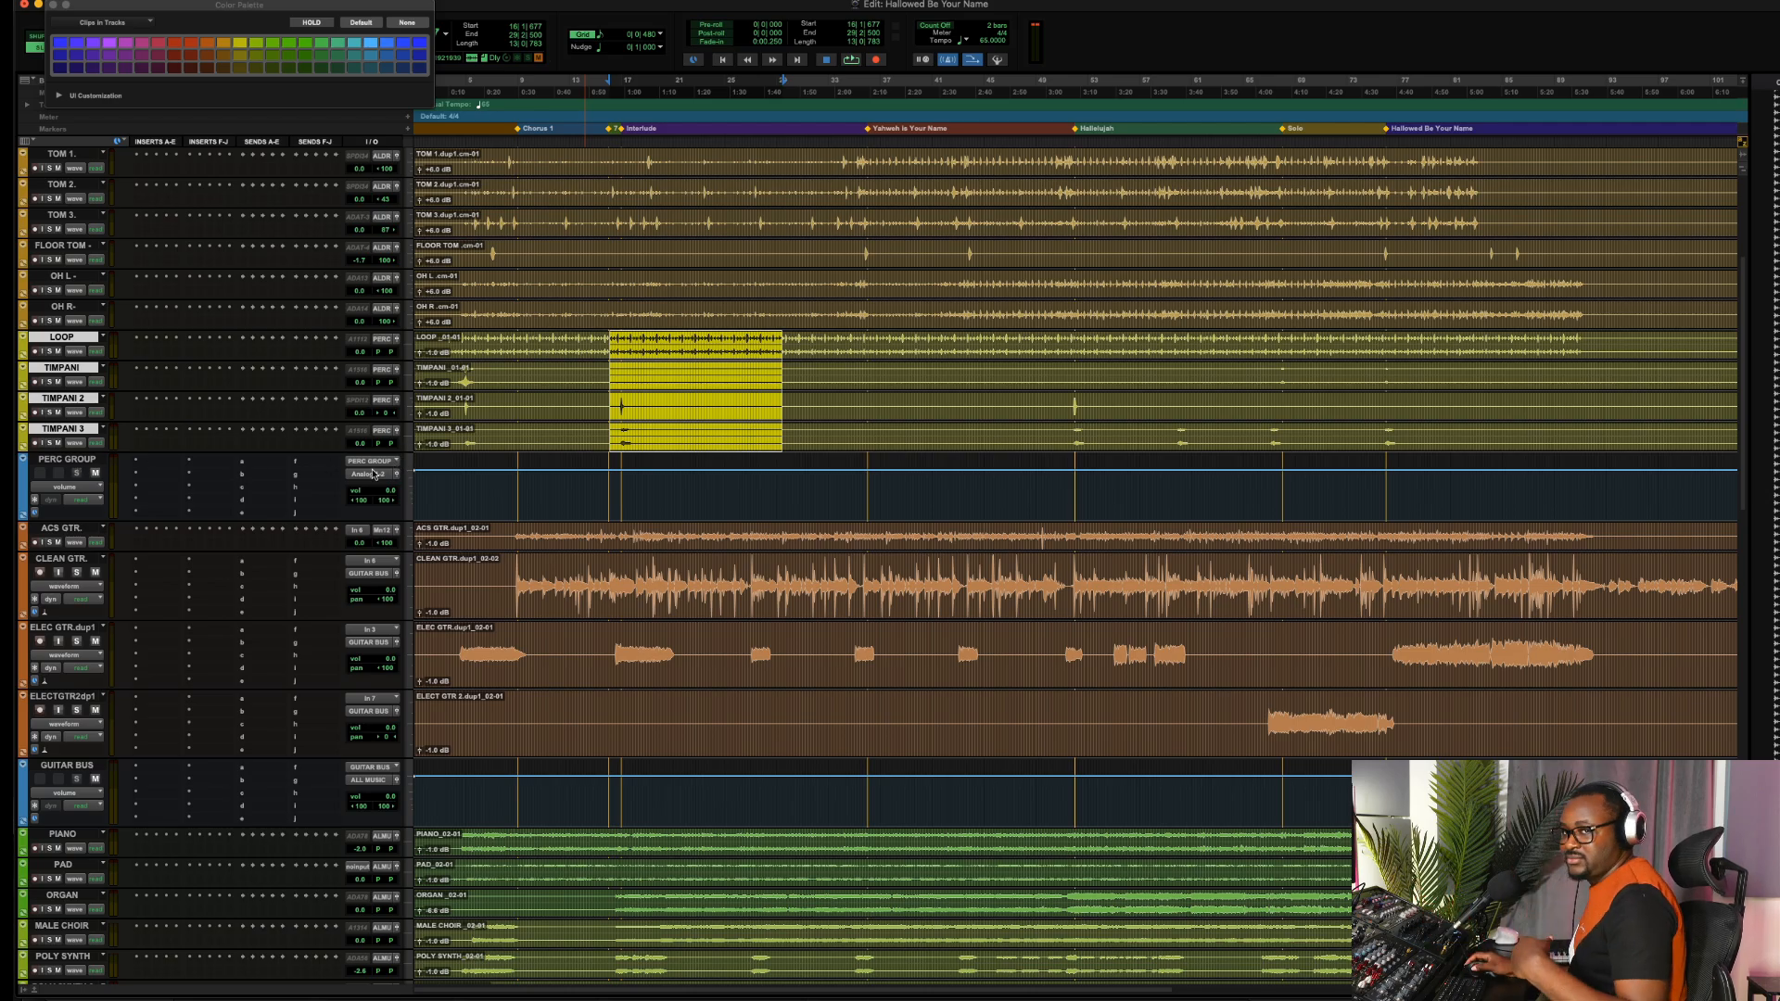
# Route the output of the PERC GROUP aux track to the Bus 5-6 stereo bus
pyautogui.scroll(-5, 587, 456)
pyautogui.scroll(-3, 587, 456)
pyautogui.scroll(5, 587, 456)
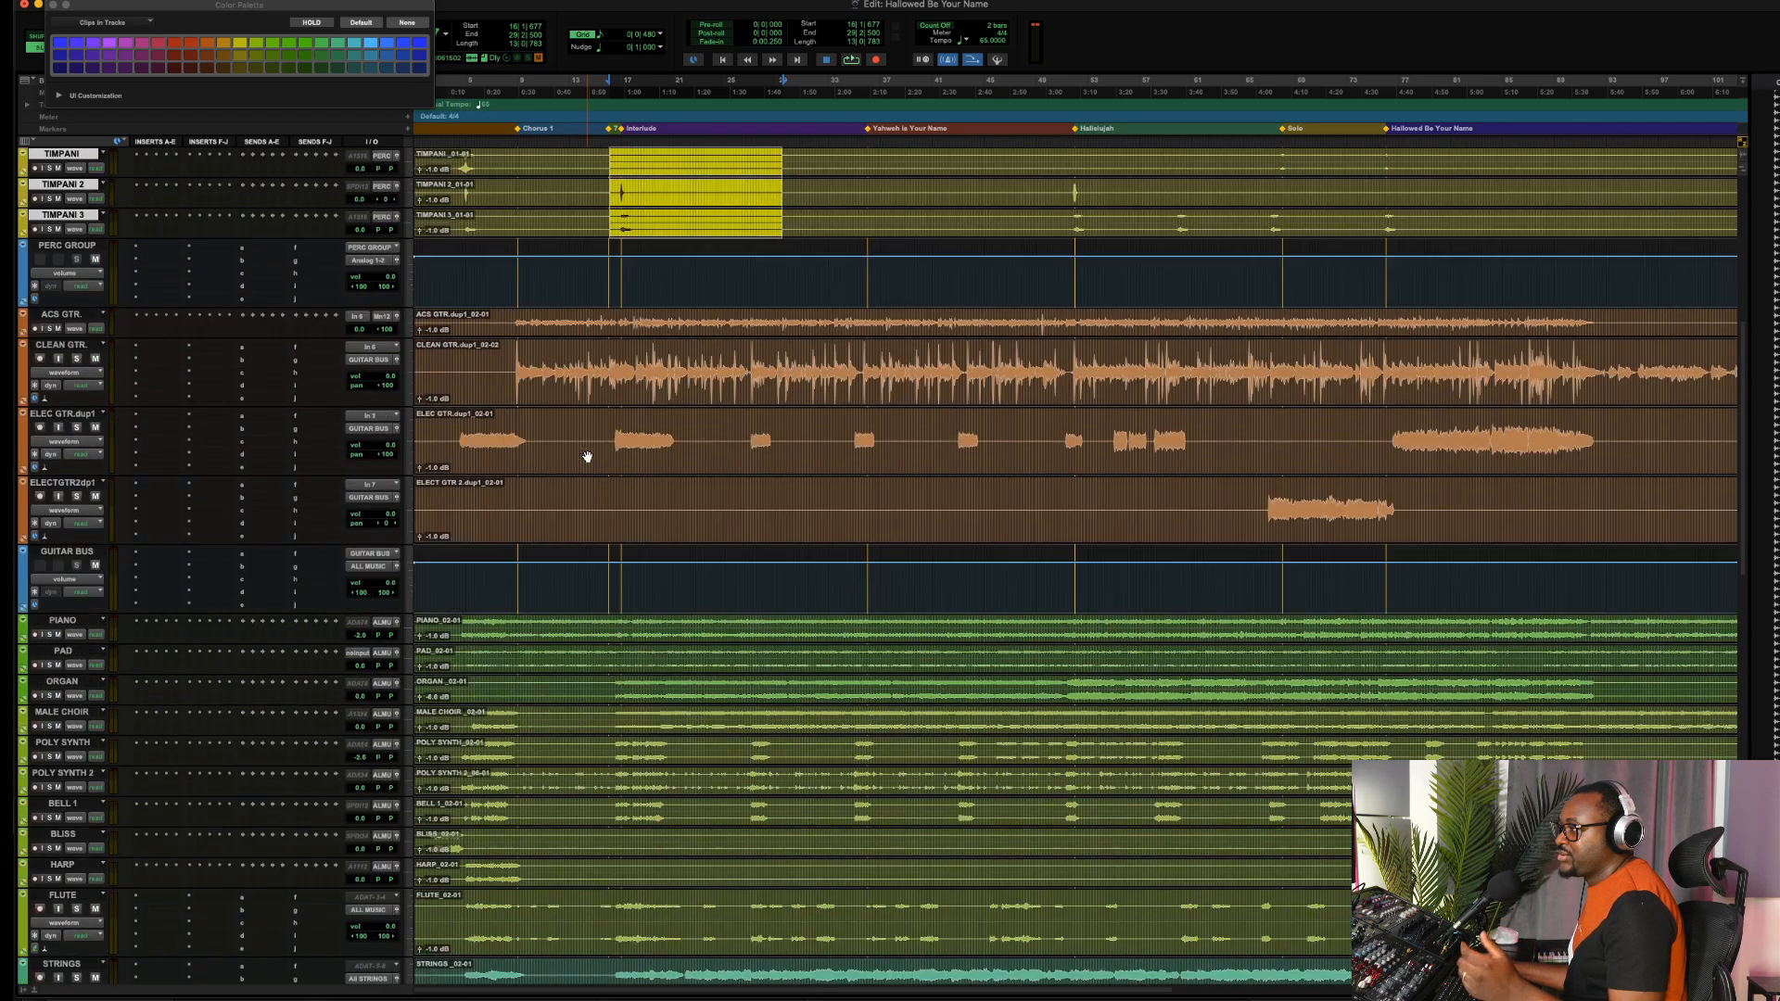
pyautogui.click(371, 384)
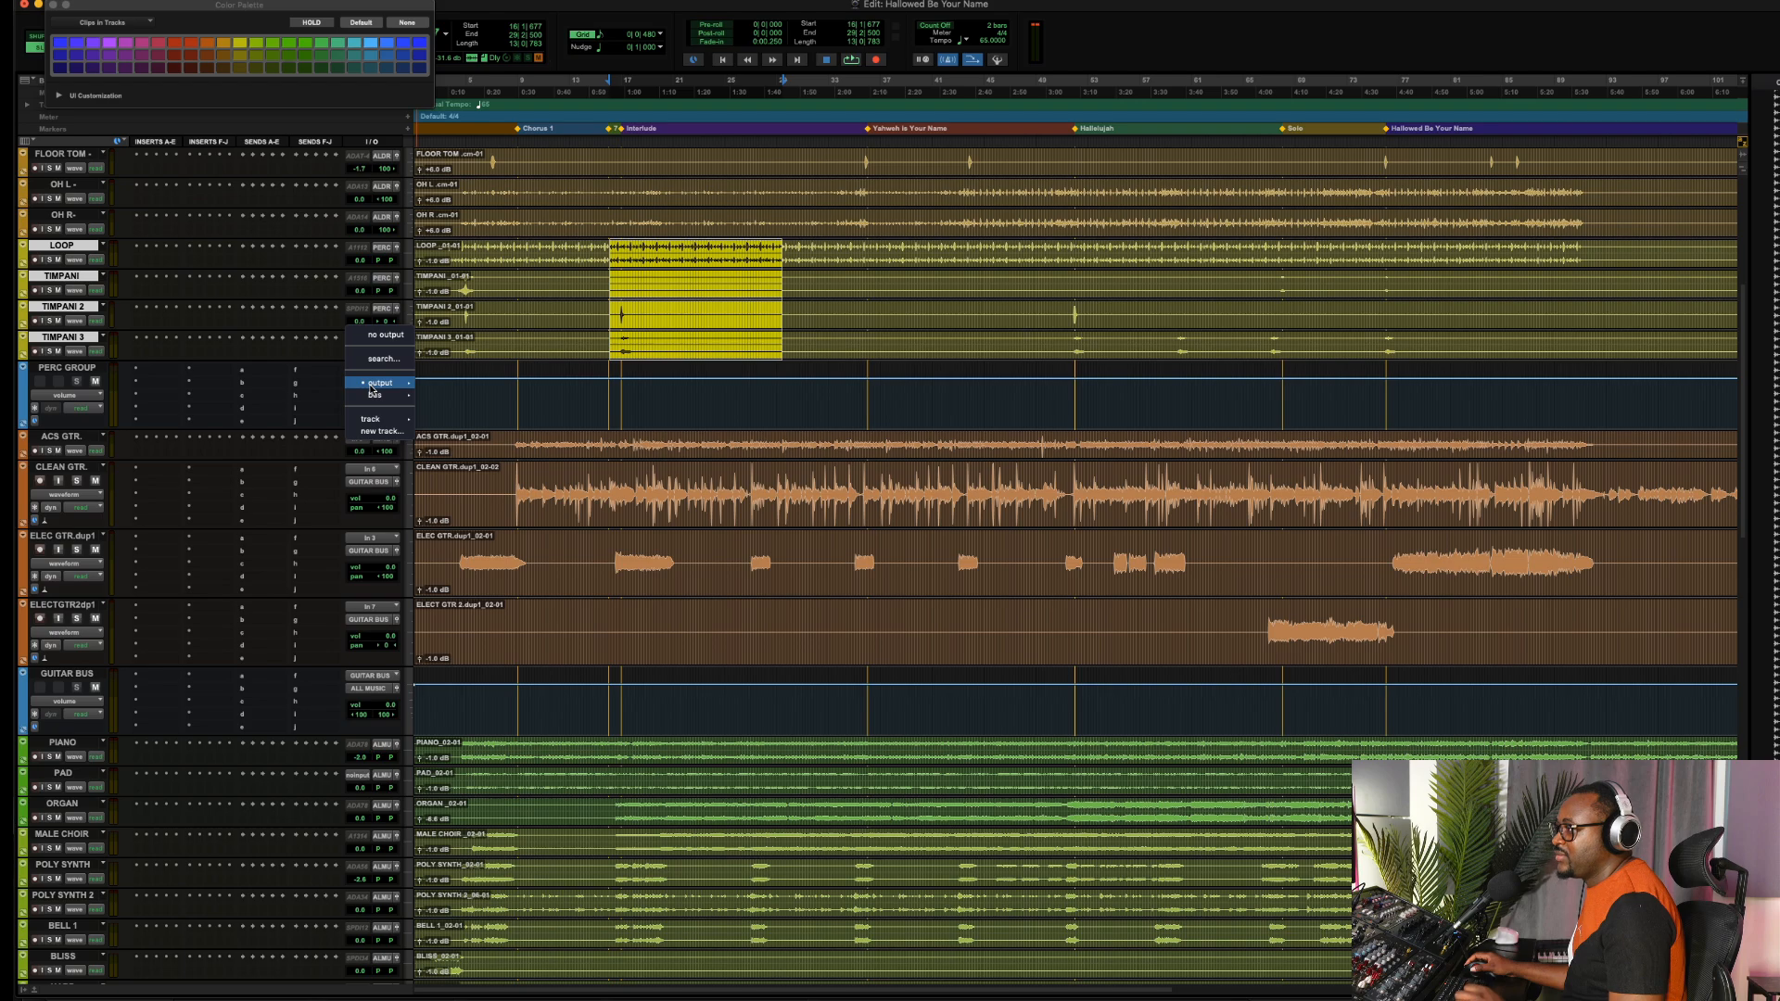
pyautogui.moveTo(373, 397)
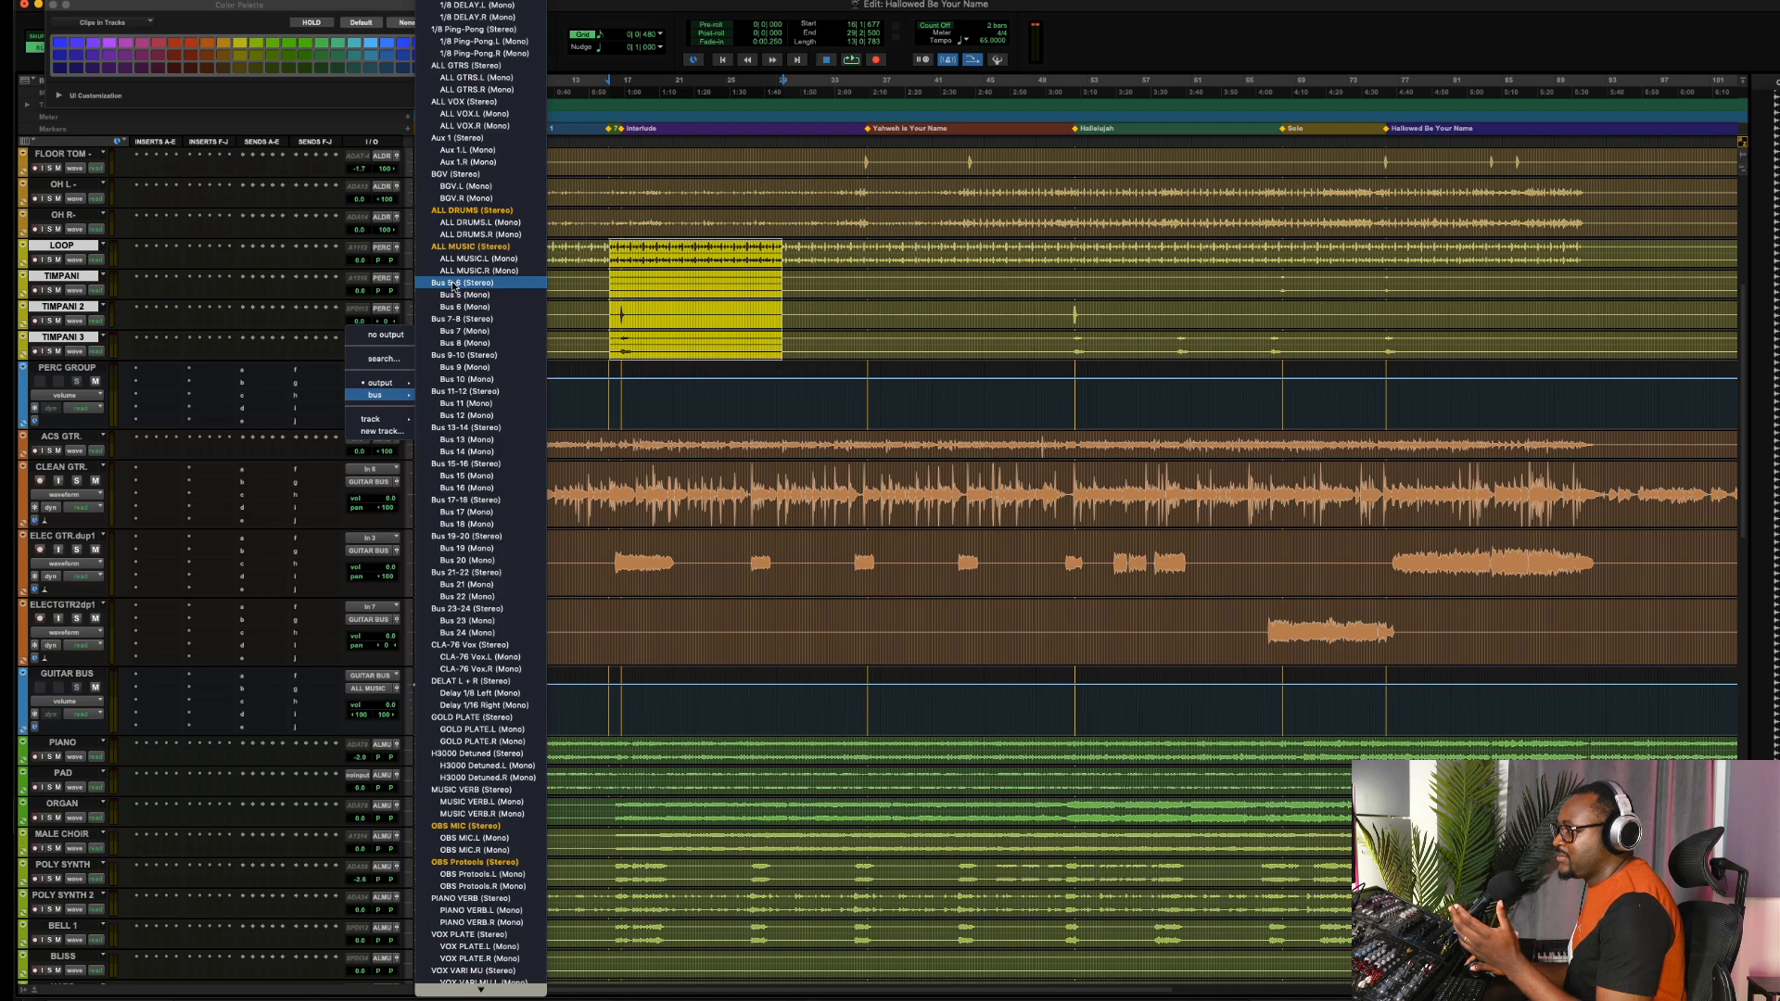
pyautogui.click(455, 284)
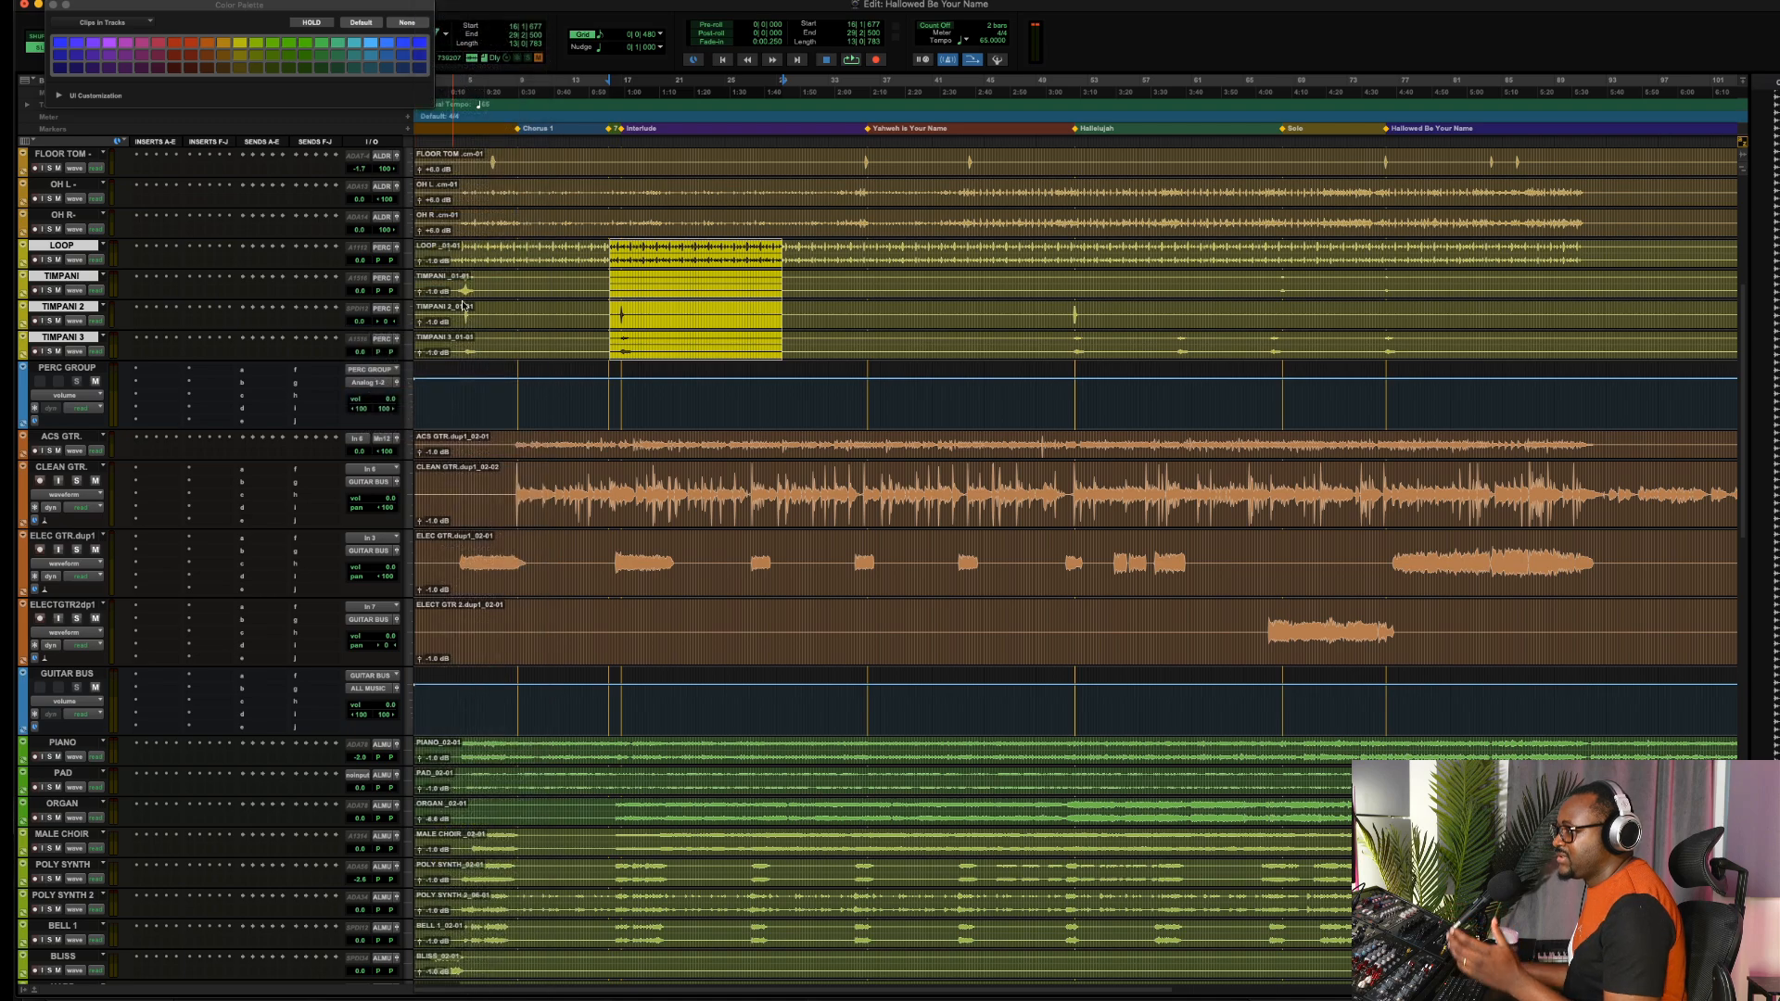
# Rename the PERC GROUP track's output bus Bus 5-6 as ALL PERC
pyautogui.rightClick(378, 383)
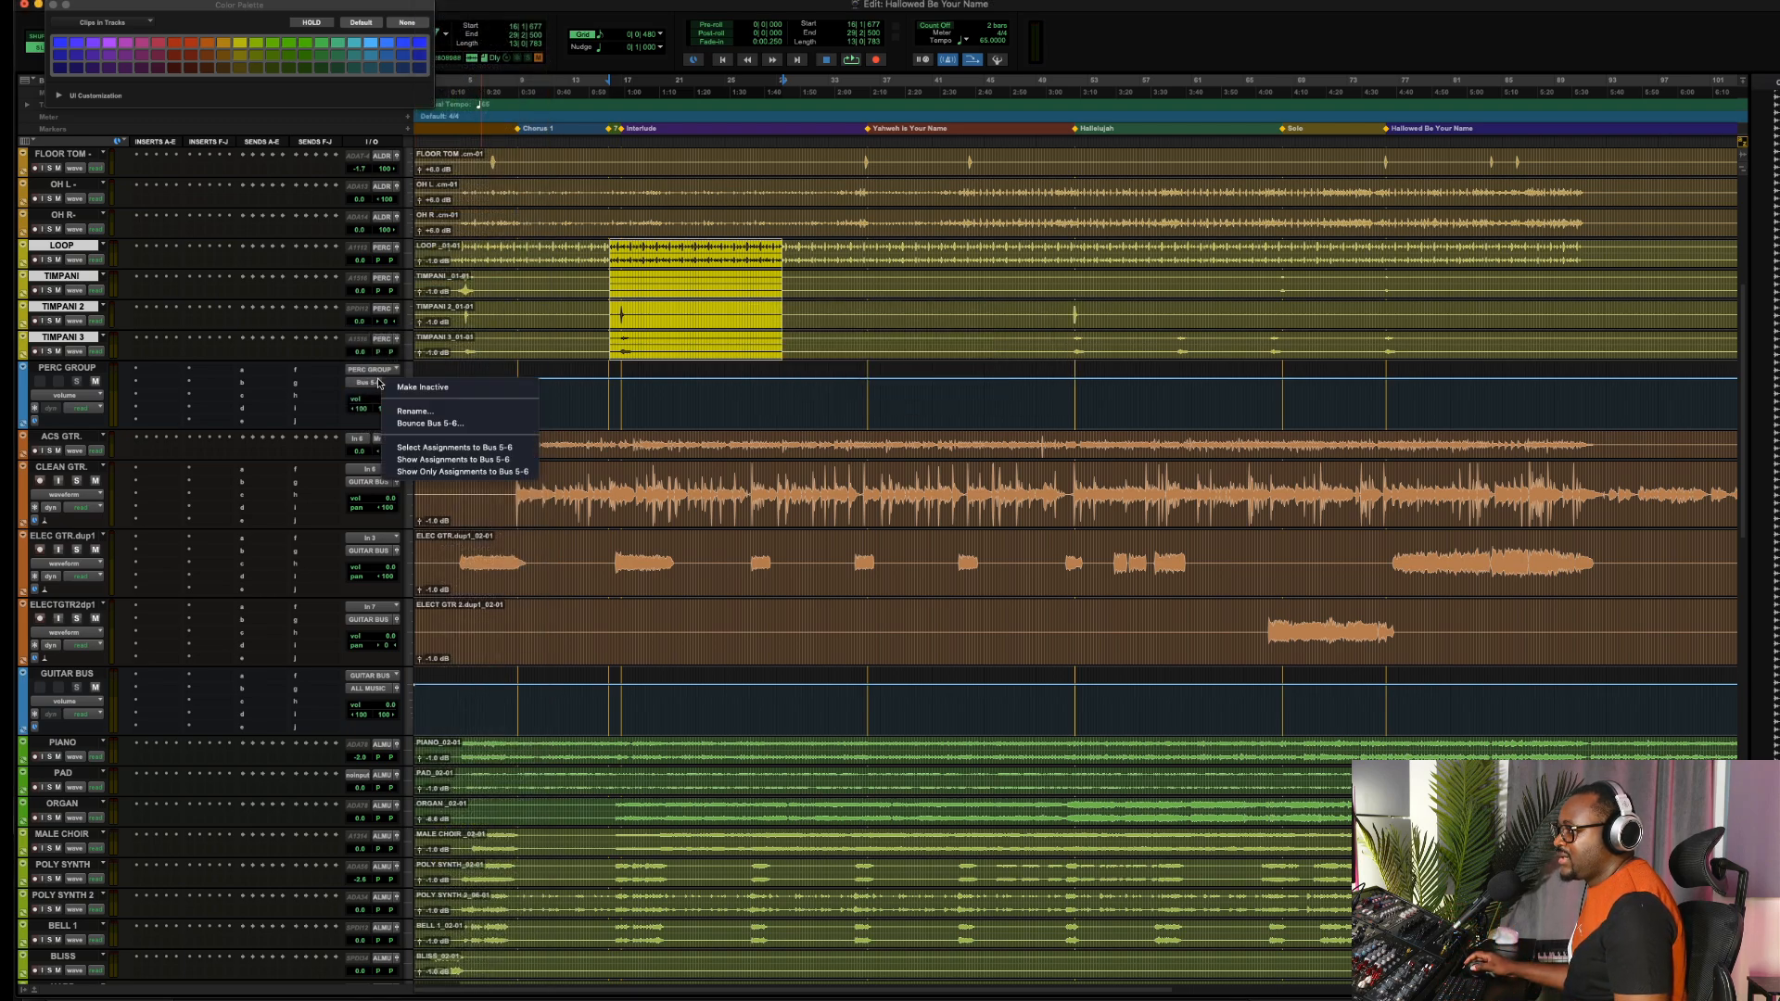
pyautogui.click(413, 411)
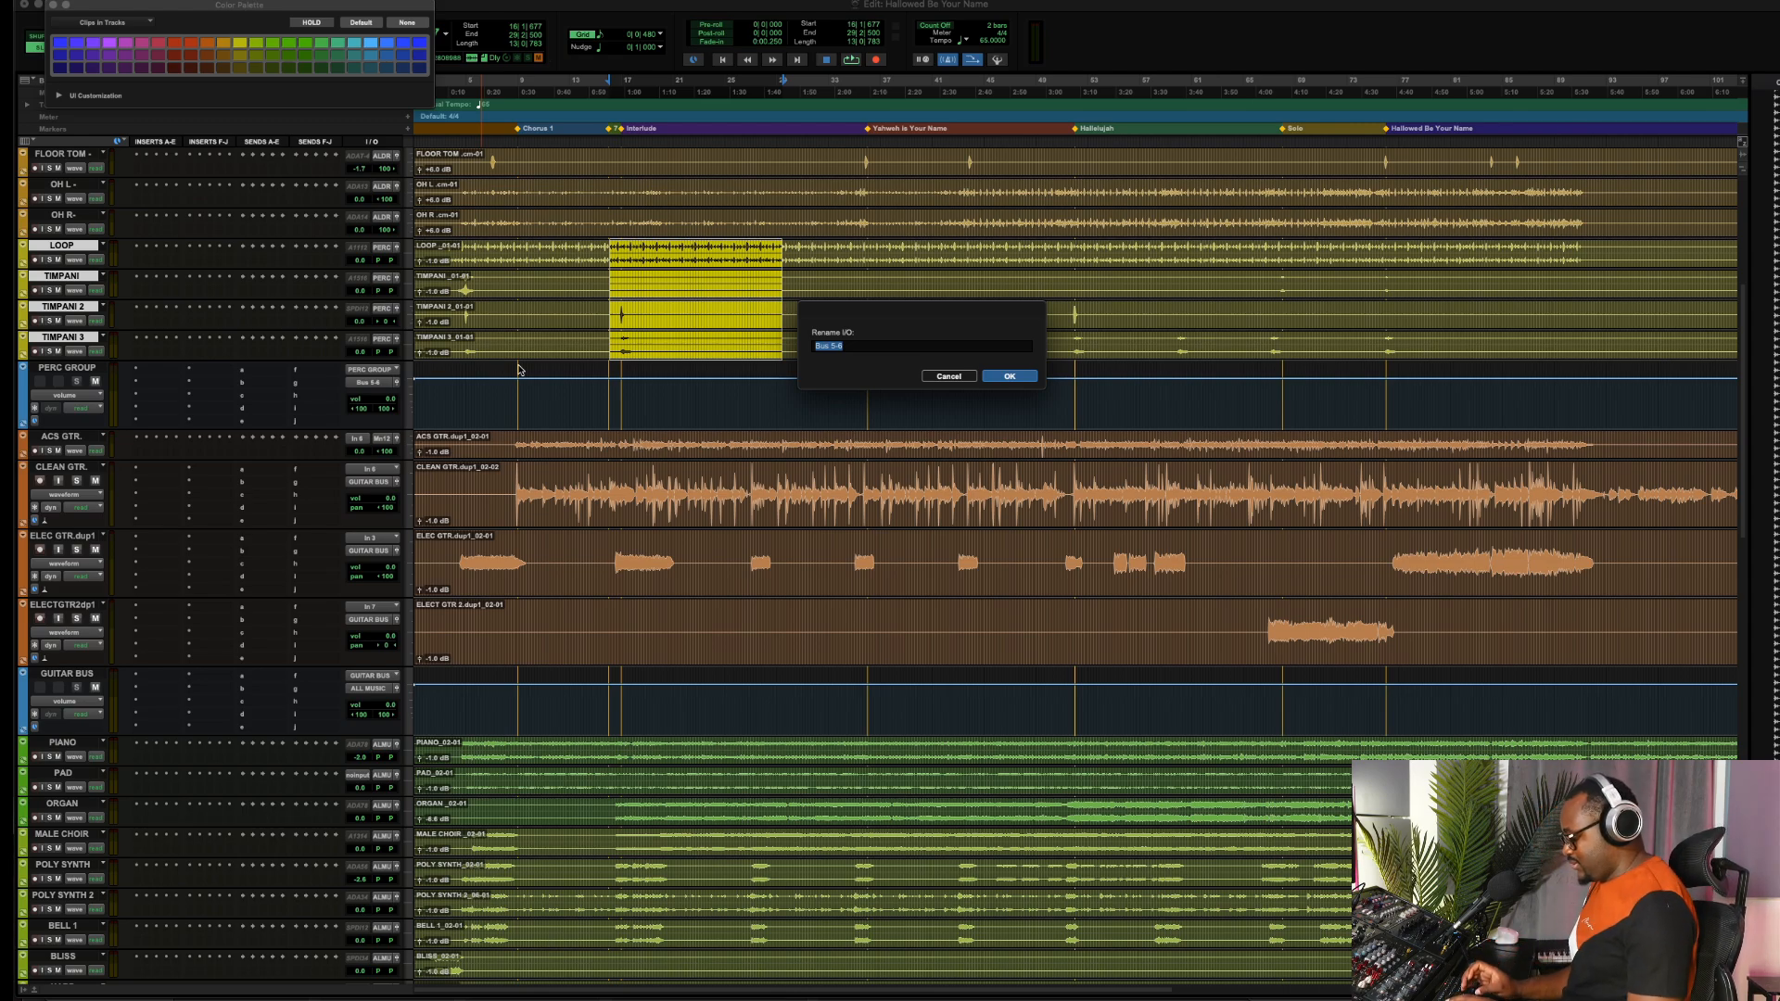
pyautogui.write('ALL PER')
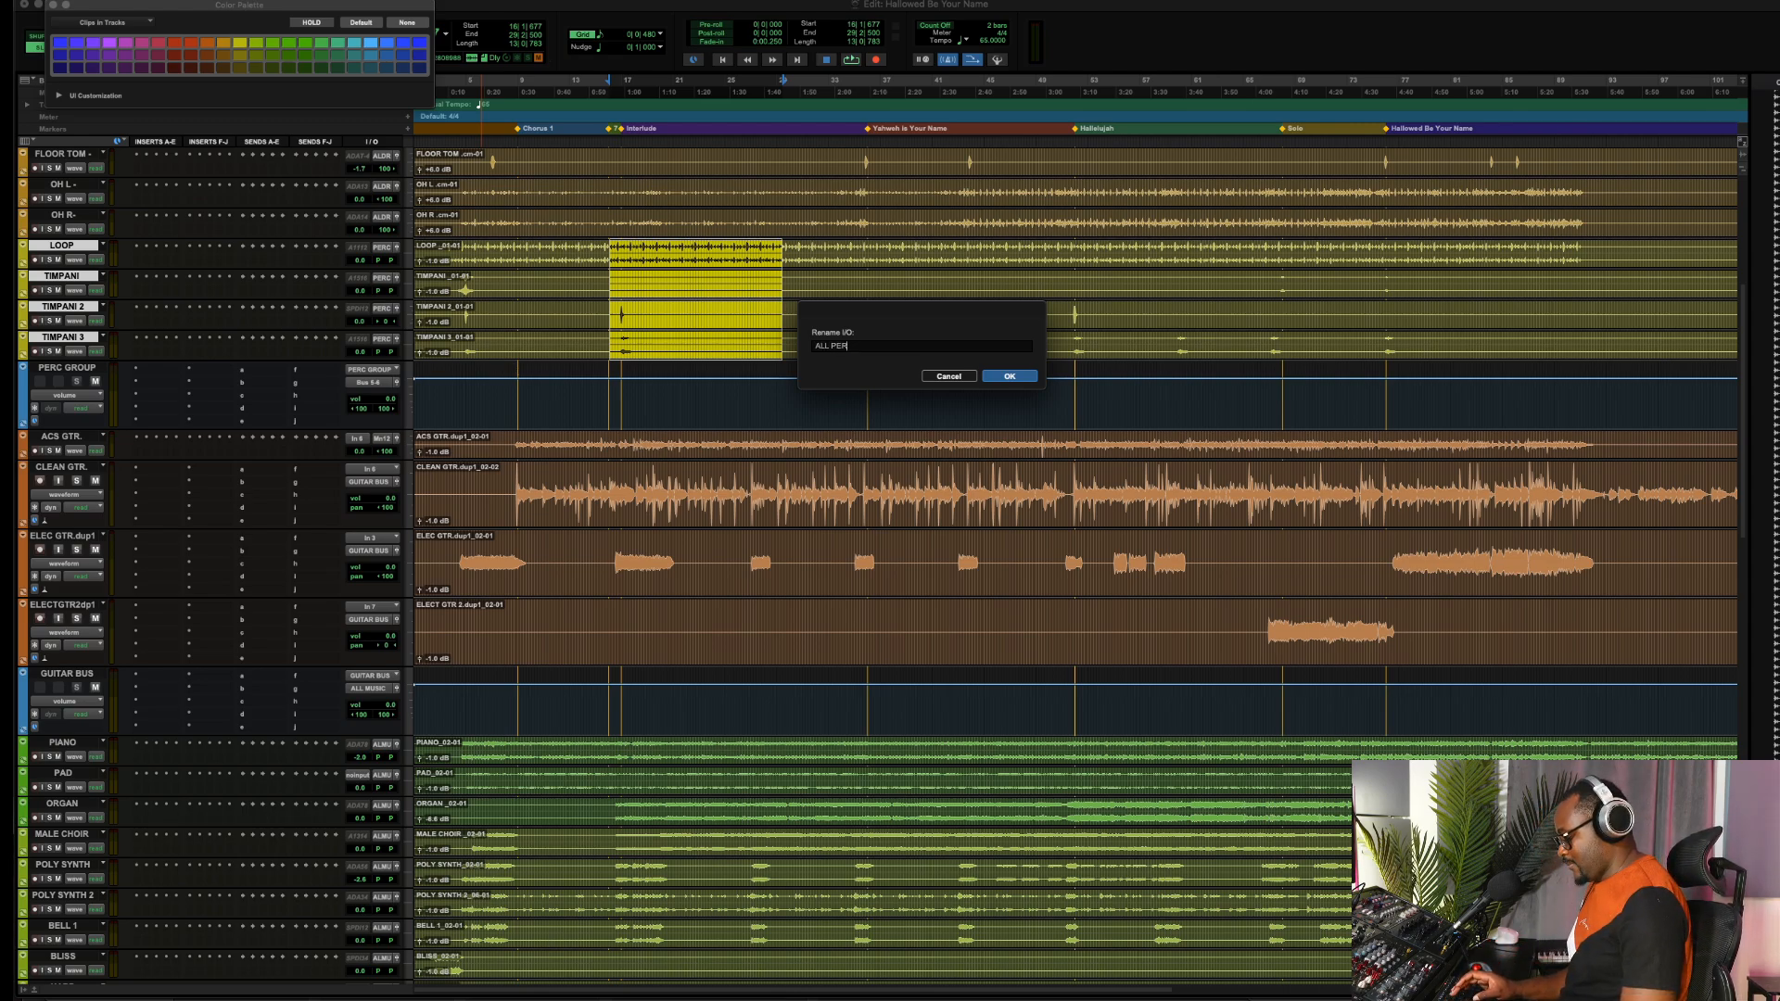
pyautogui.write('C')
pyautogui.press('Return')
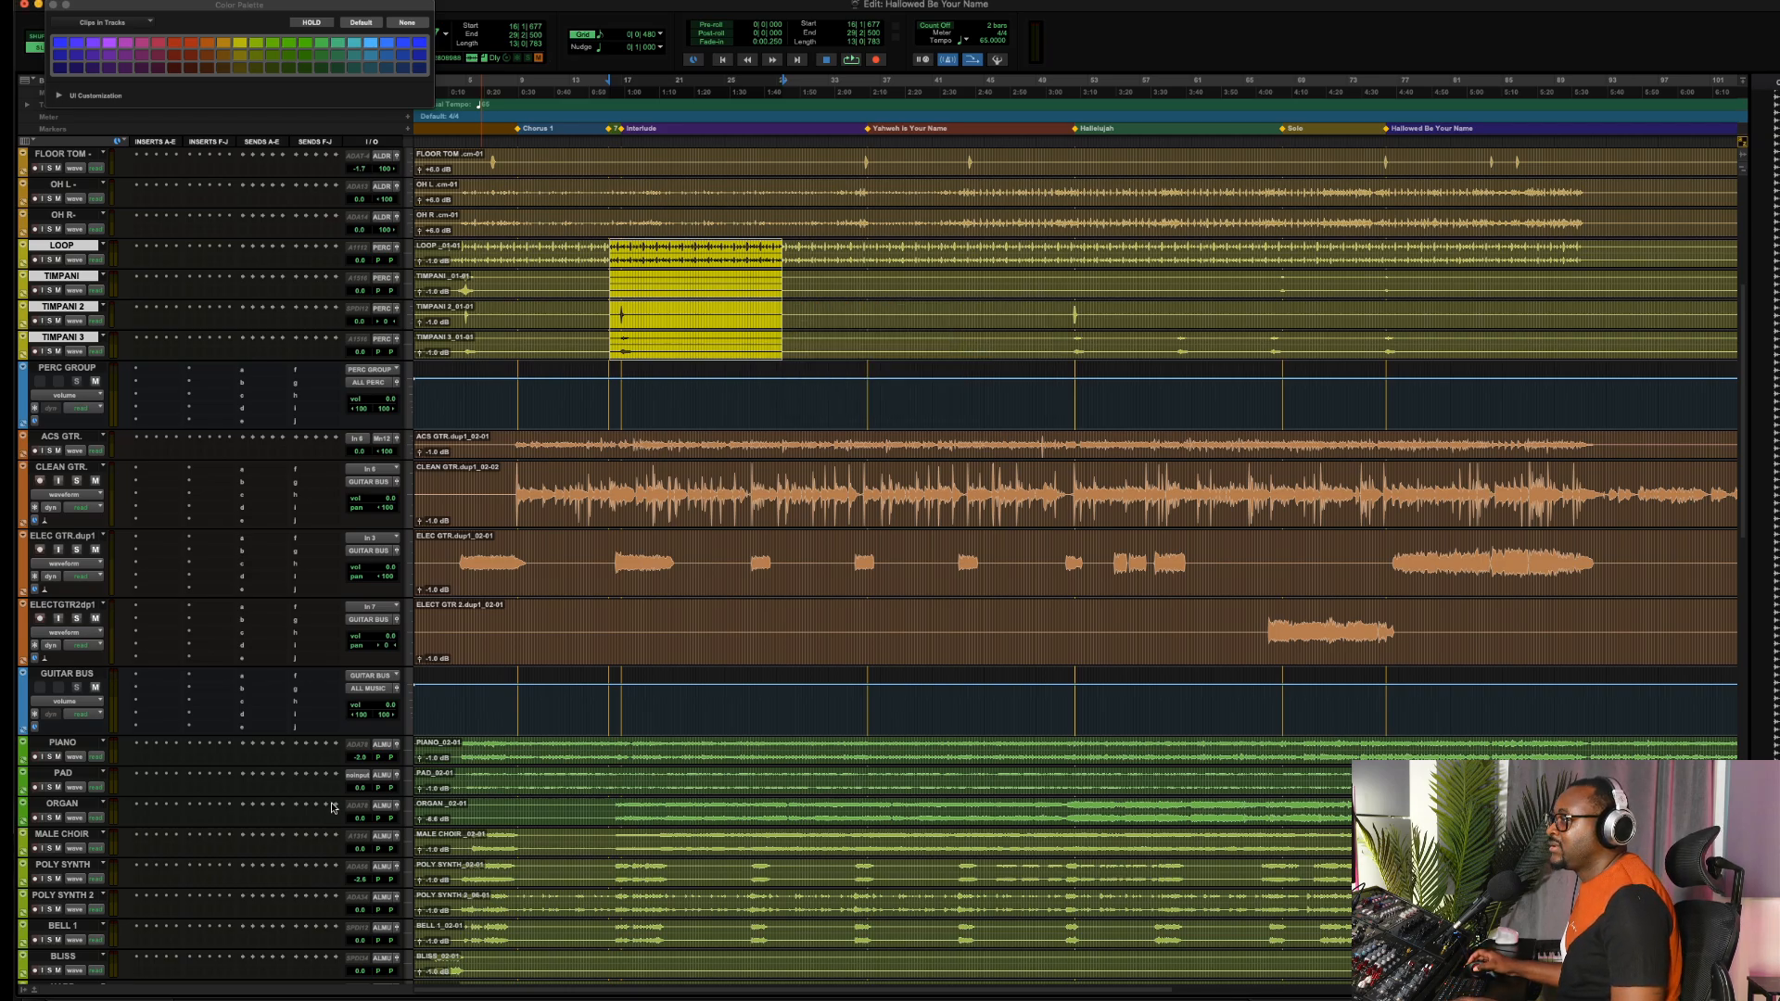
# Set the input of the ALL PERC aux track to the ALL PERC stereo bus and mute the other named master auxes
pyautogui.scroll(-15, 332, 806)
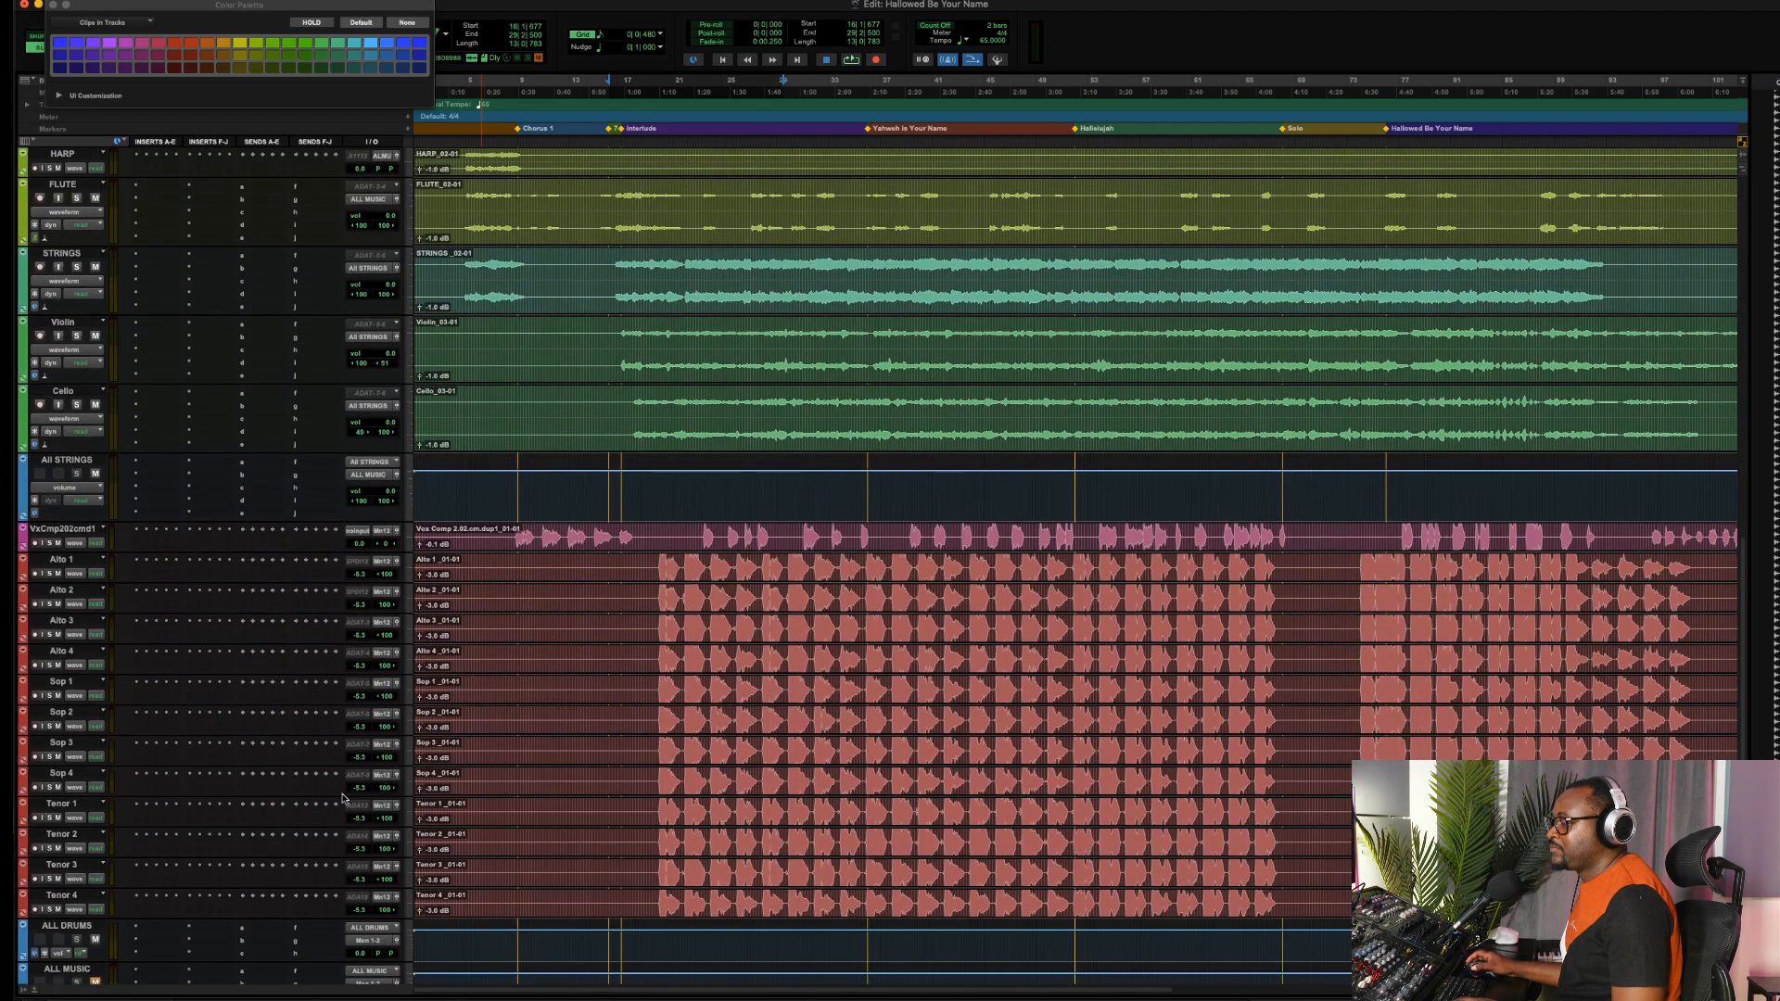
pyautogui.scroll(-10, 343, 799)
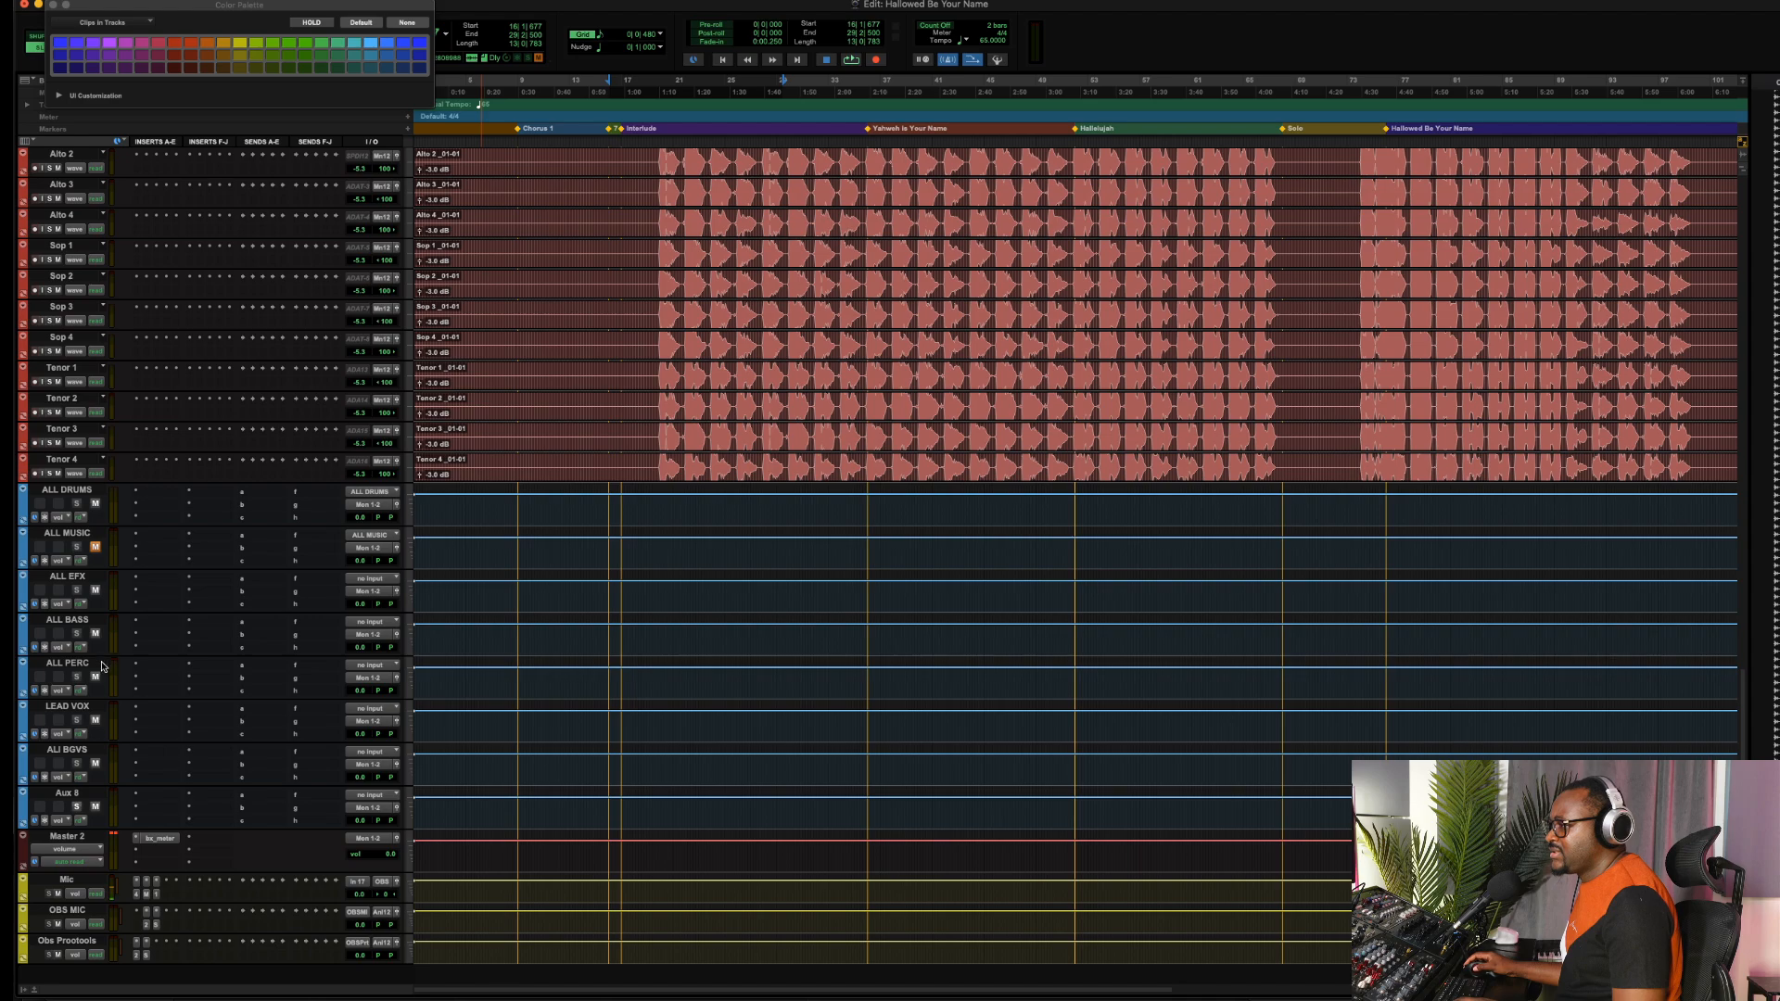
pyautogui.click(70, 664)
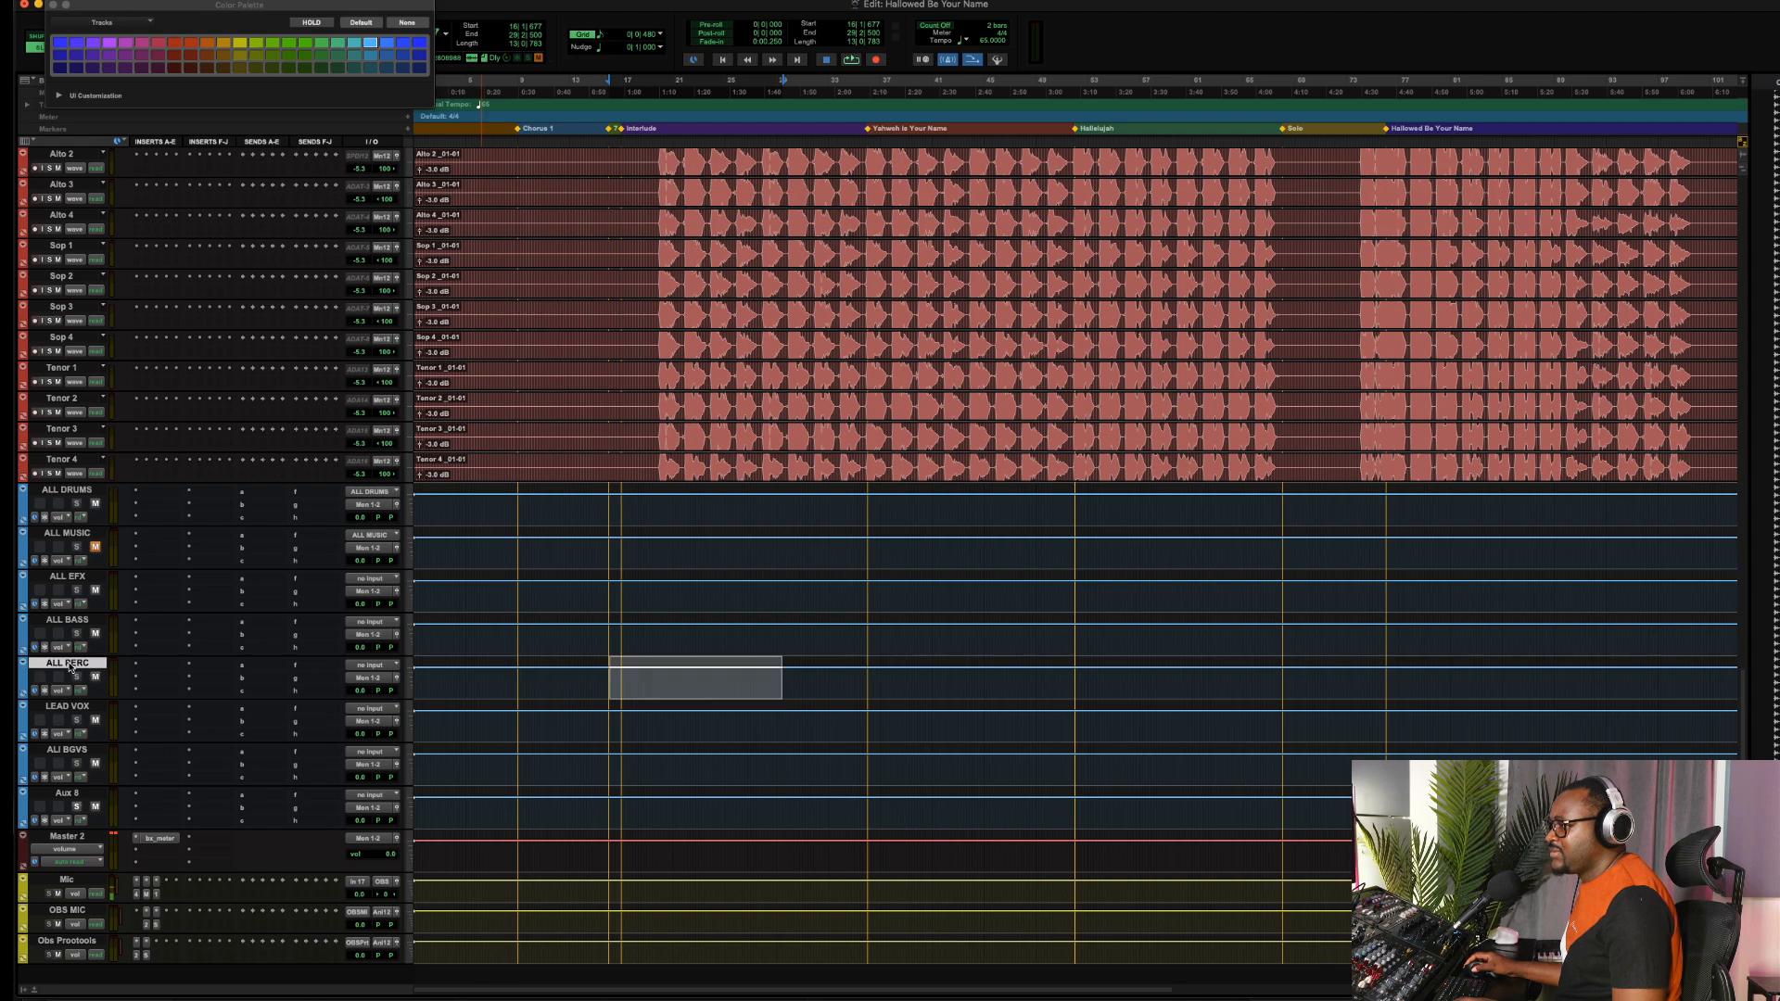
pyautogui.click(375, 666)
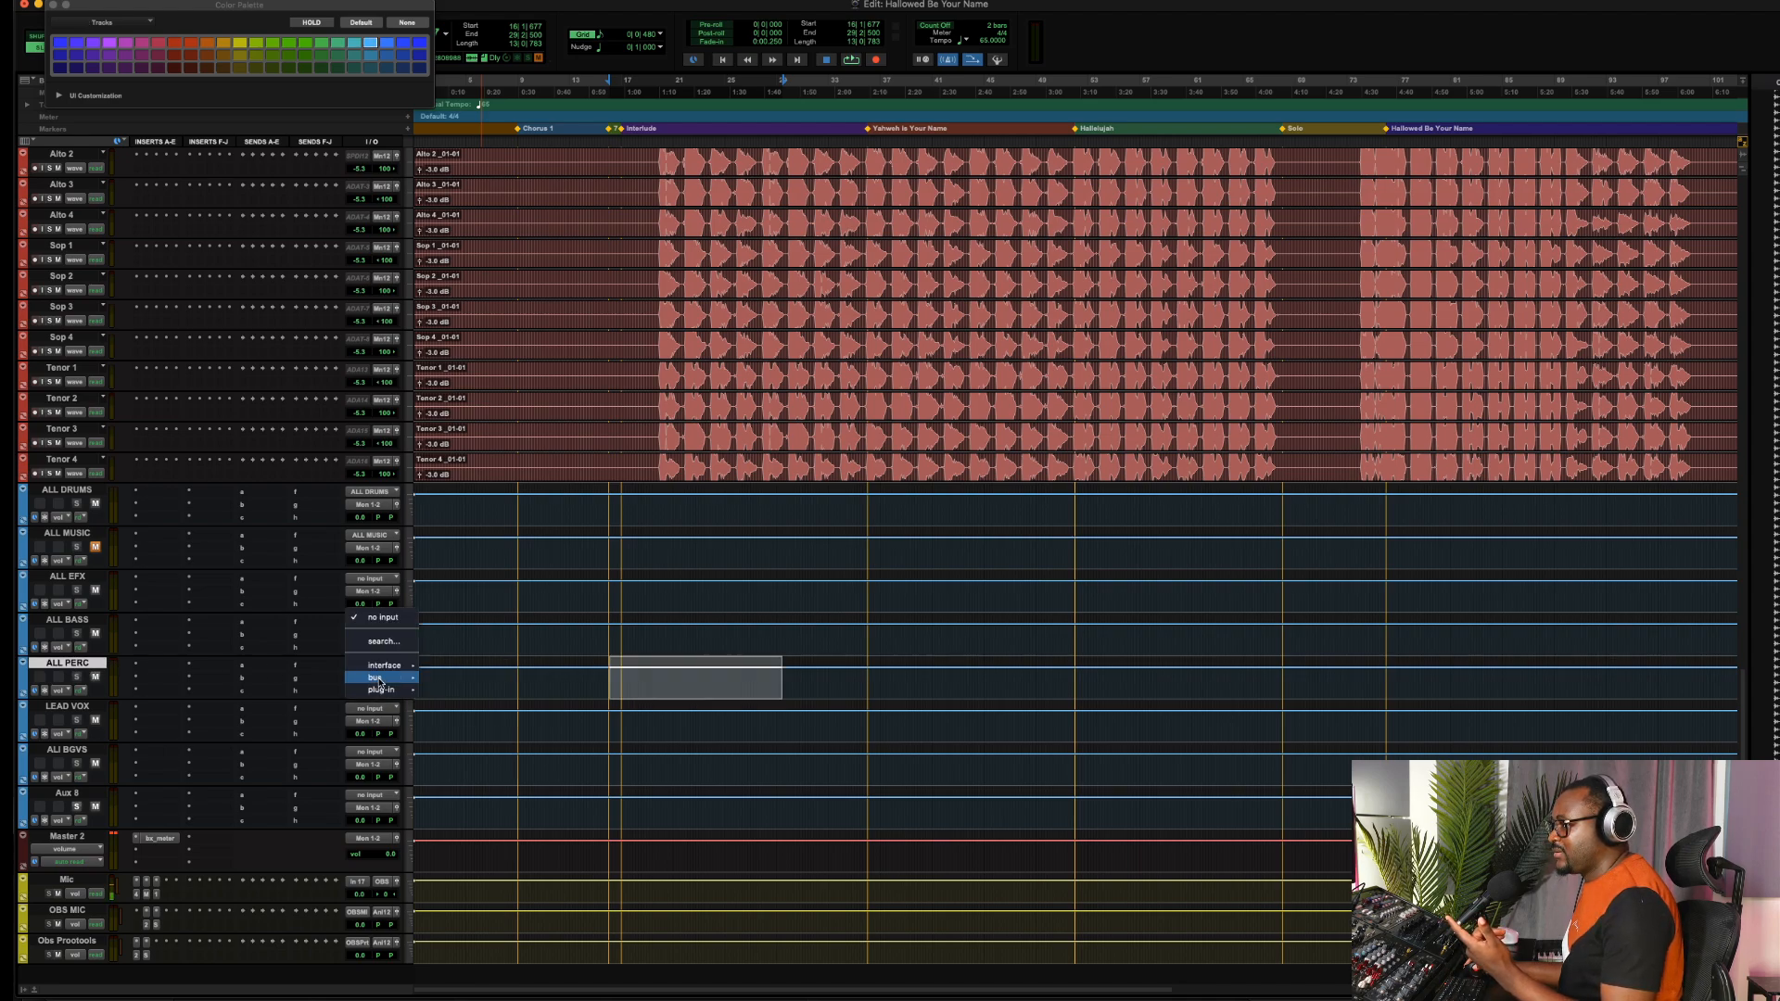
pyautogui.moveTo(380, 683)
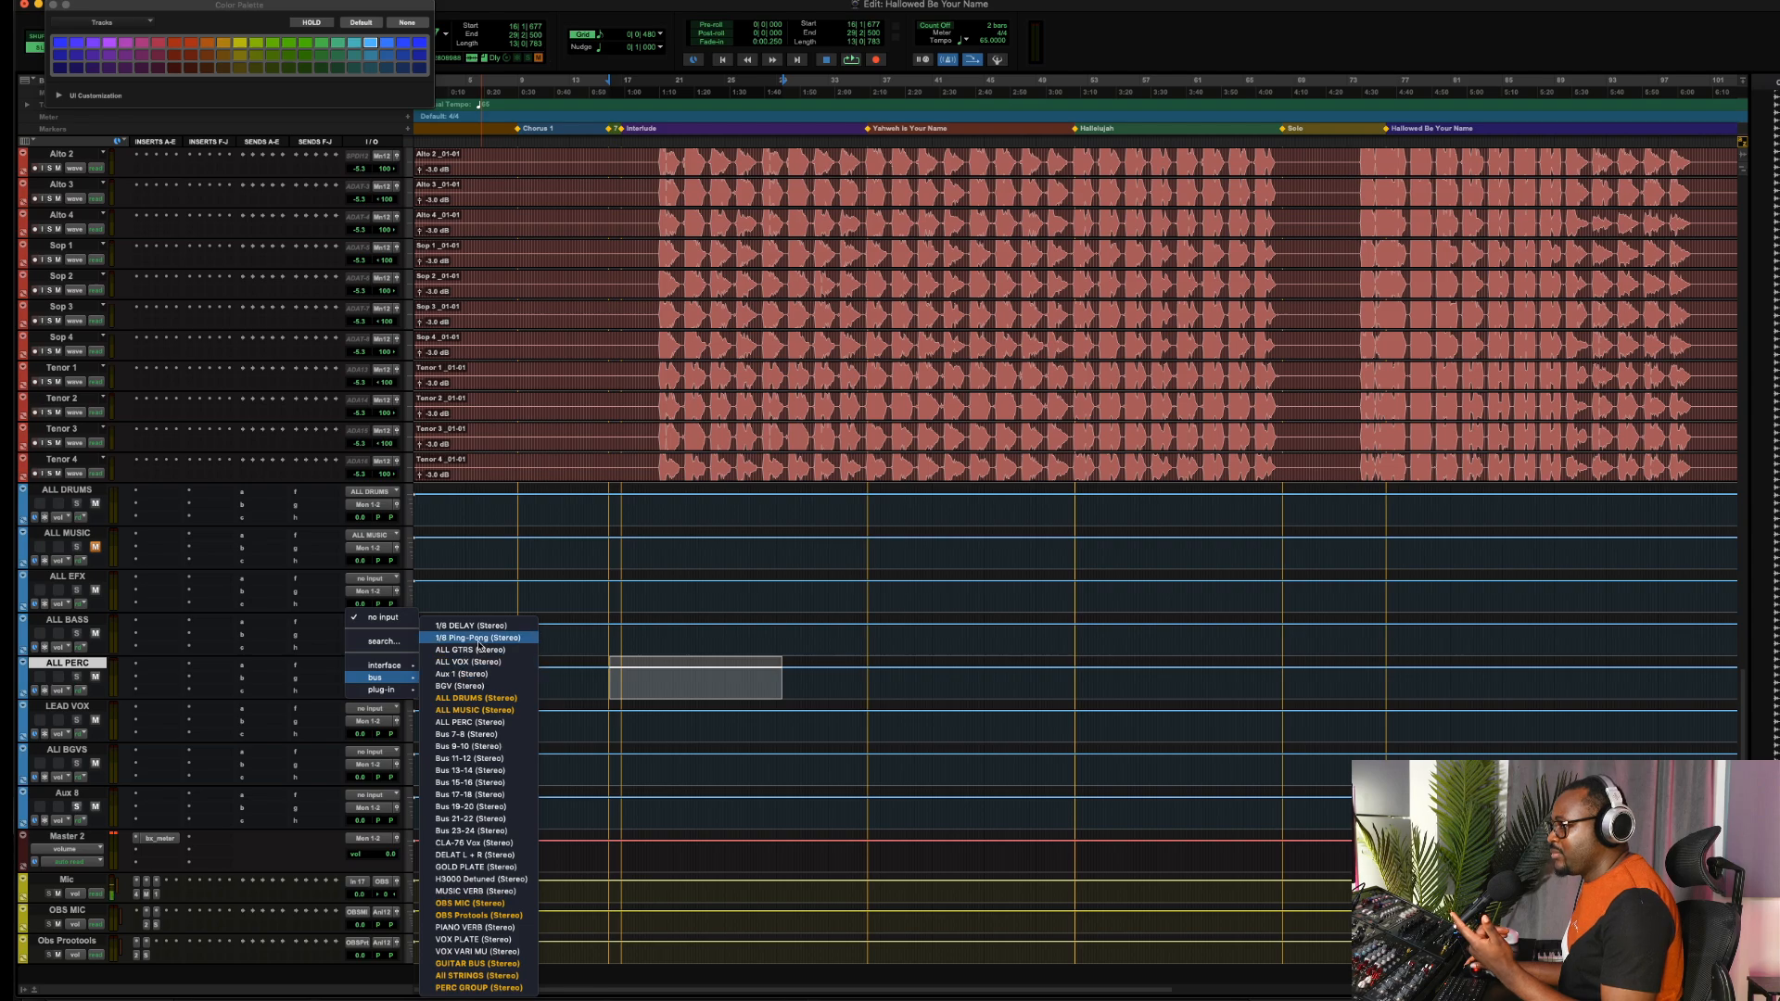
pyautogui.press('Escape')
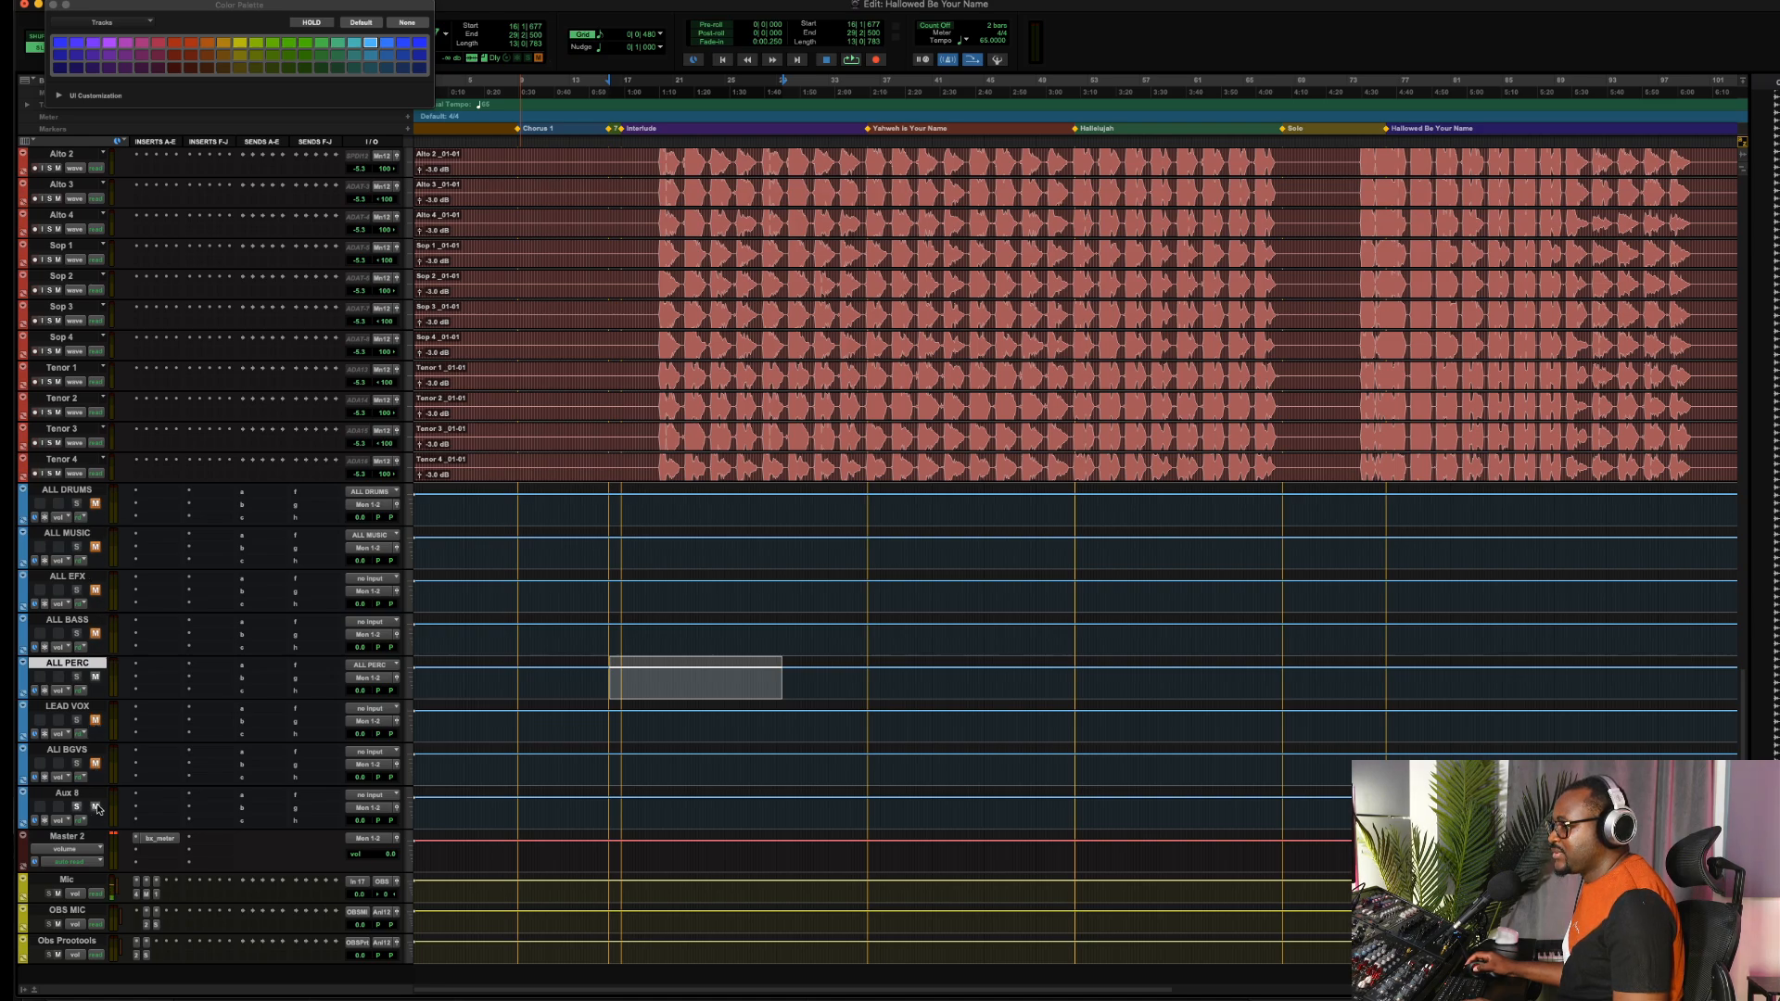
# Audition the Interlude from about bar 24 and mute the lead vocal comp and the grouped Alto, Sop and Tenor tracks
pyautogui.scroll(5, 815, 322)
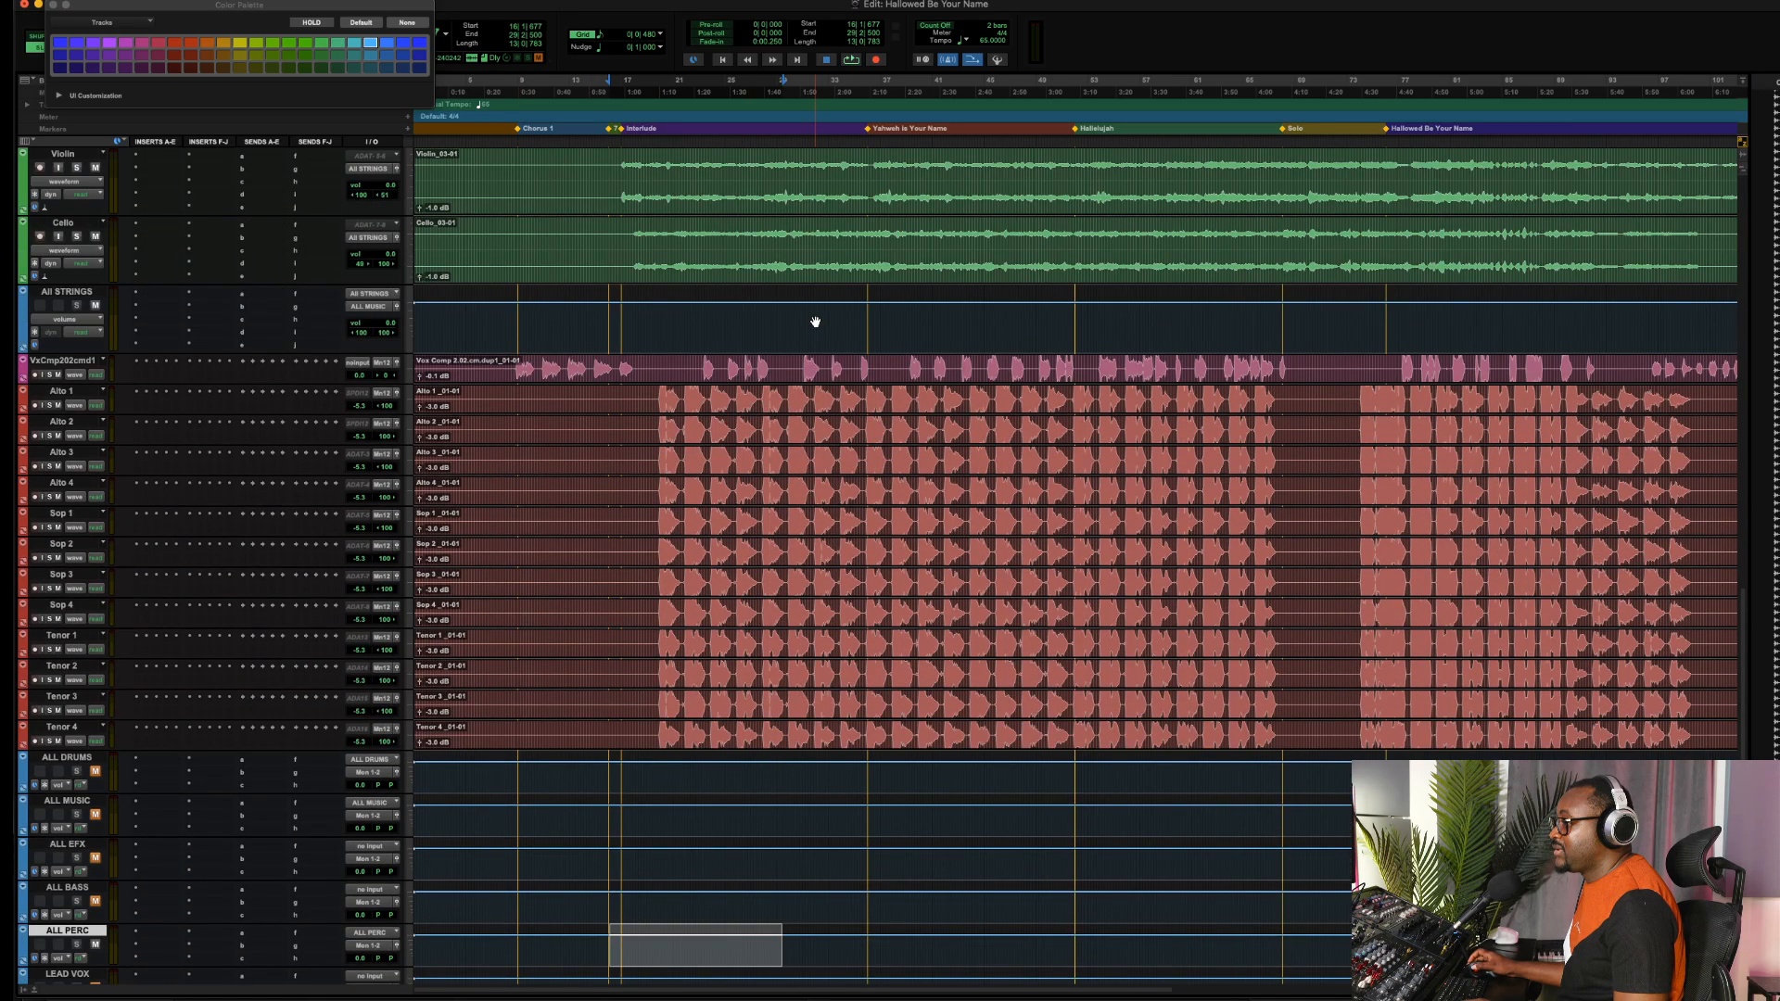
pyautogui.click(735, 327)
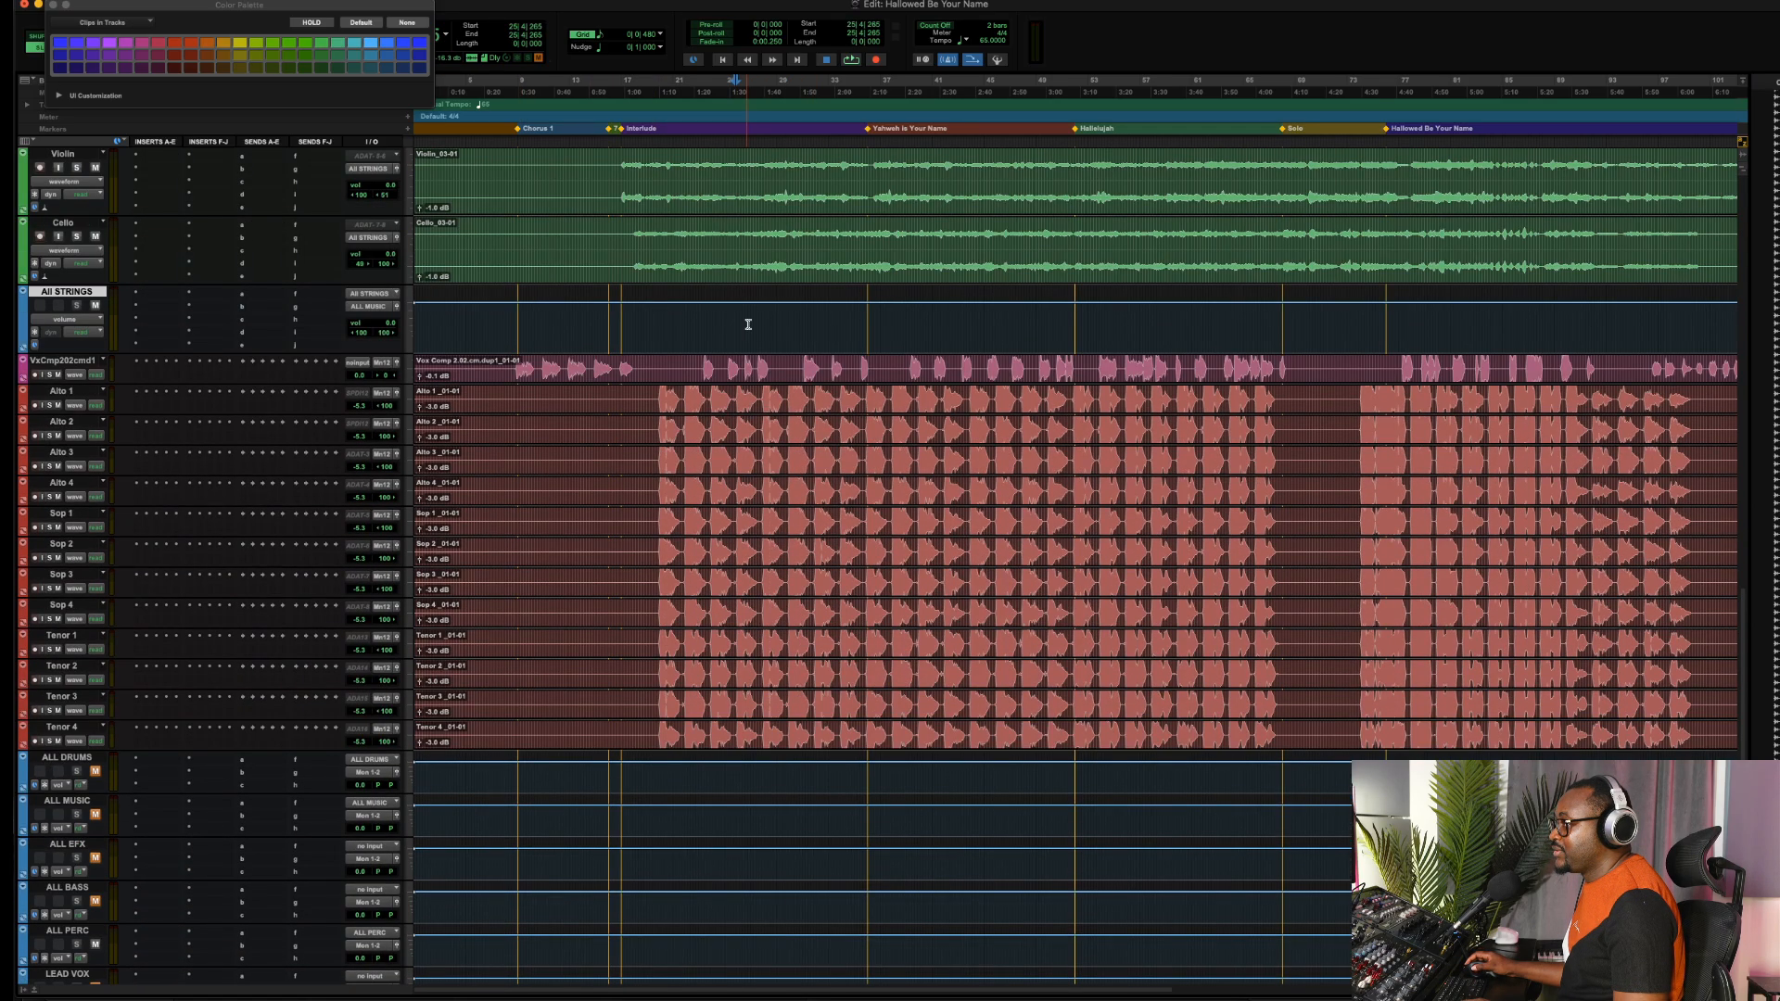
pyautogui.press('space')
pyautogui.scroll(4, 748, 323)
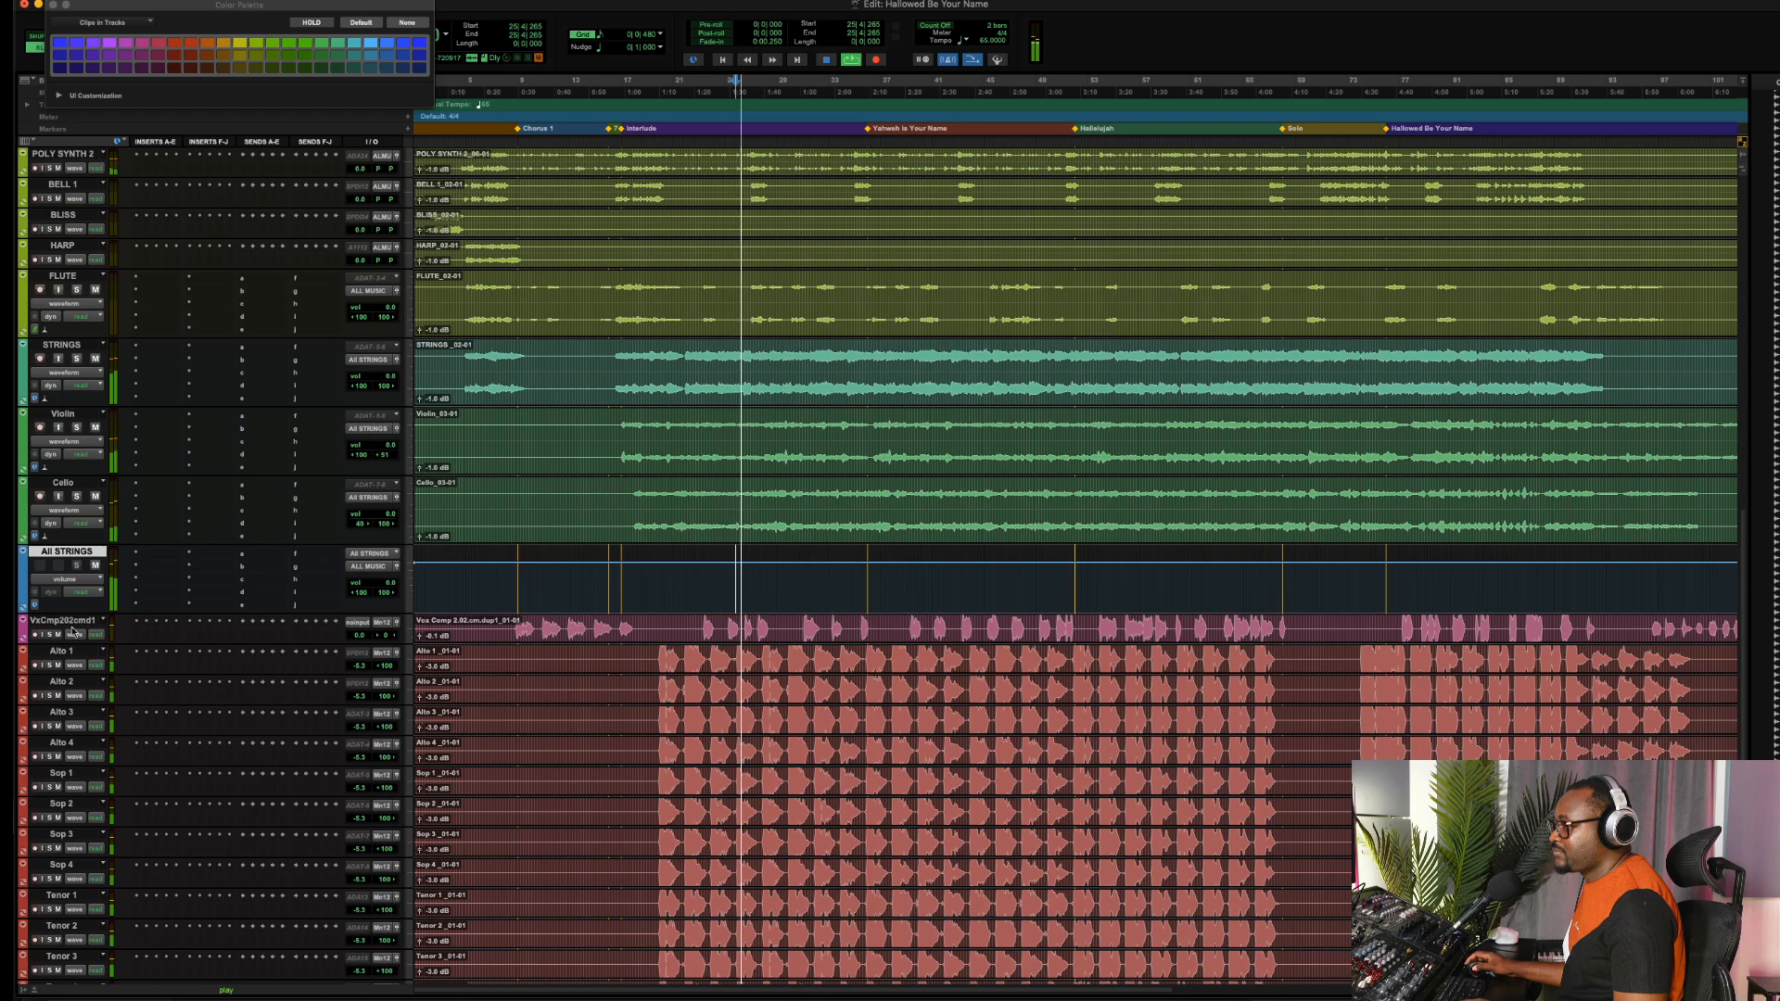
pyautogui.scroll(-3, 81, 592)
pyautogui.scroll(-2, 82, 591)
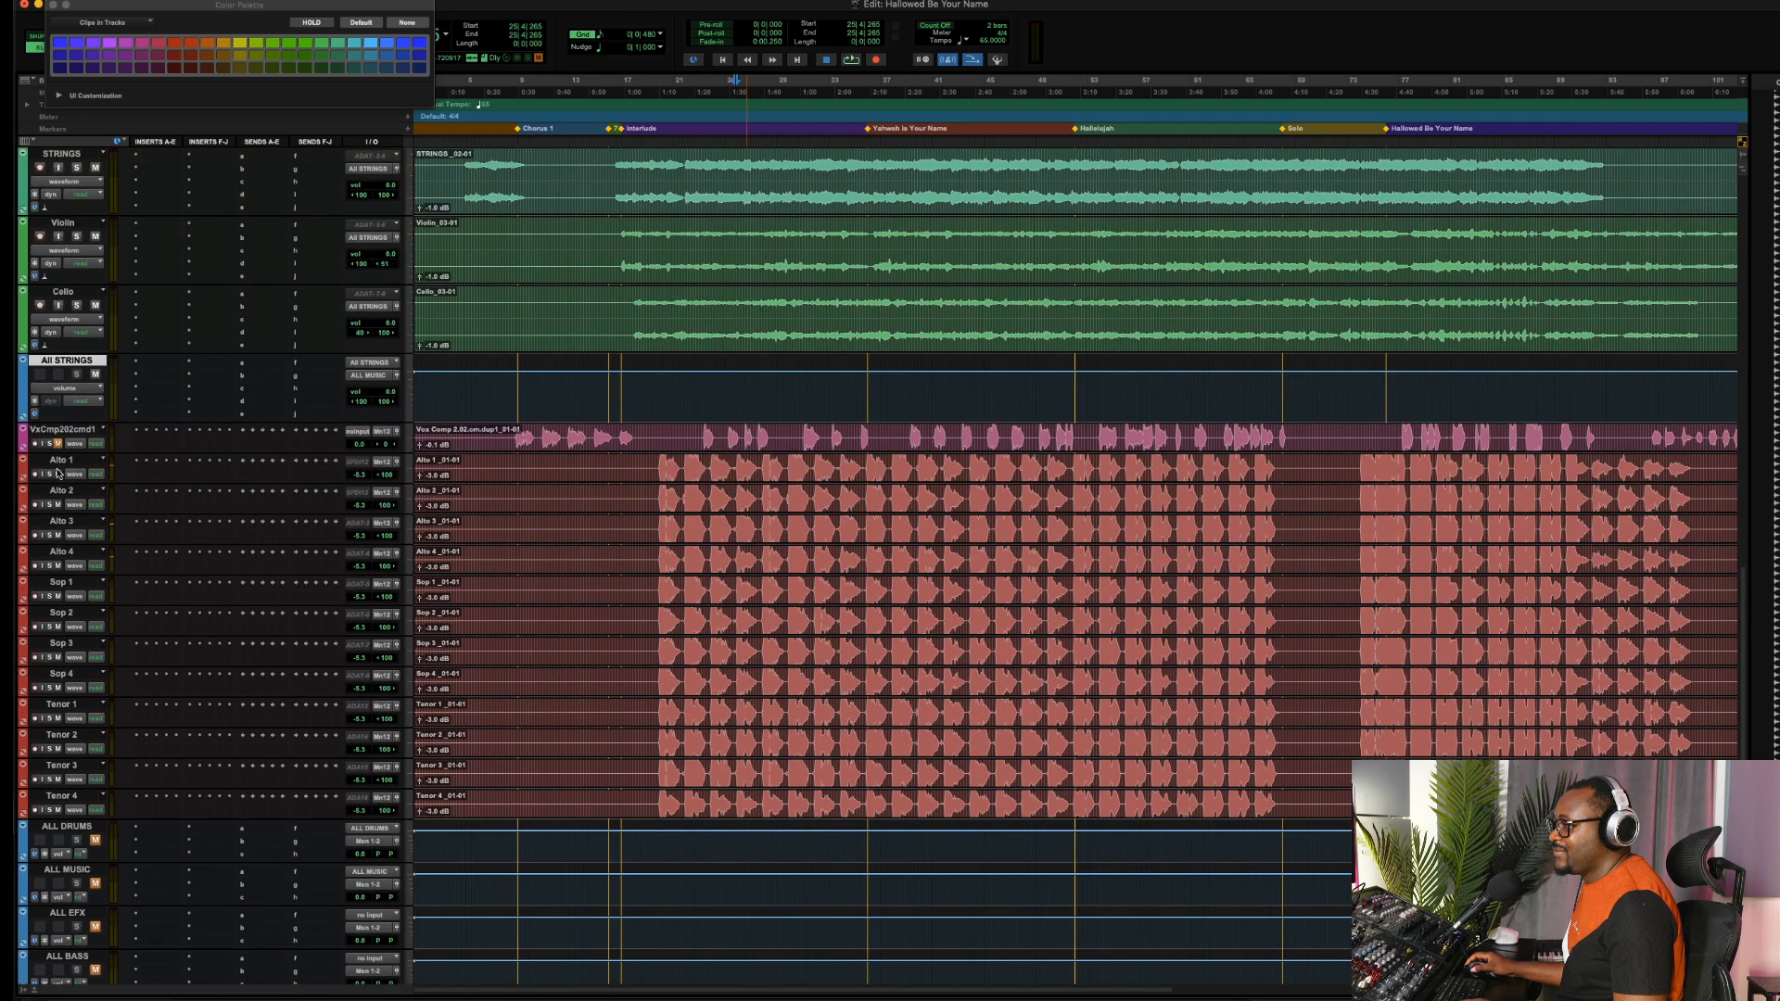
pyautogui.click(58, 474)
# Play the Interlude passage again and check the guitar, percussion and keyboard tracks for any still bypassing the muted auxes
pyautogui.press('space')
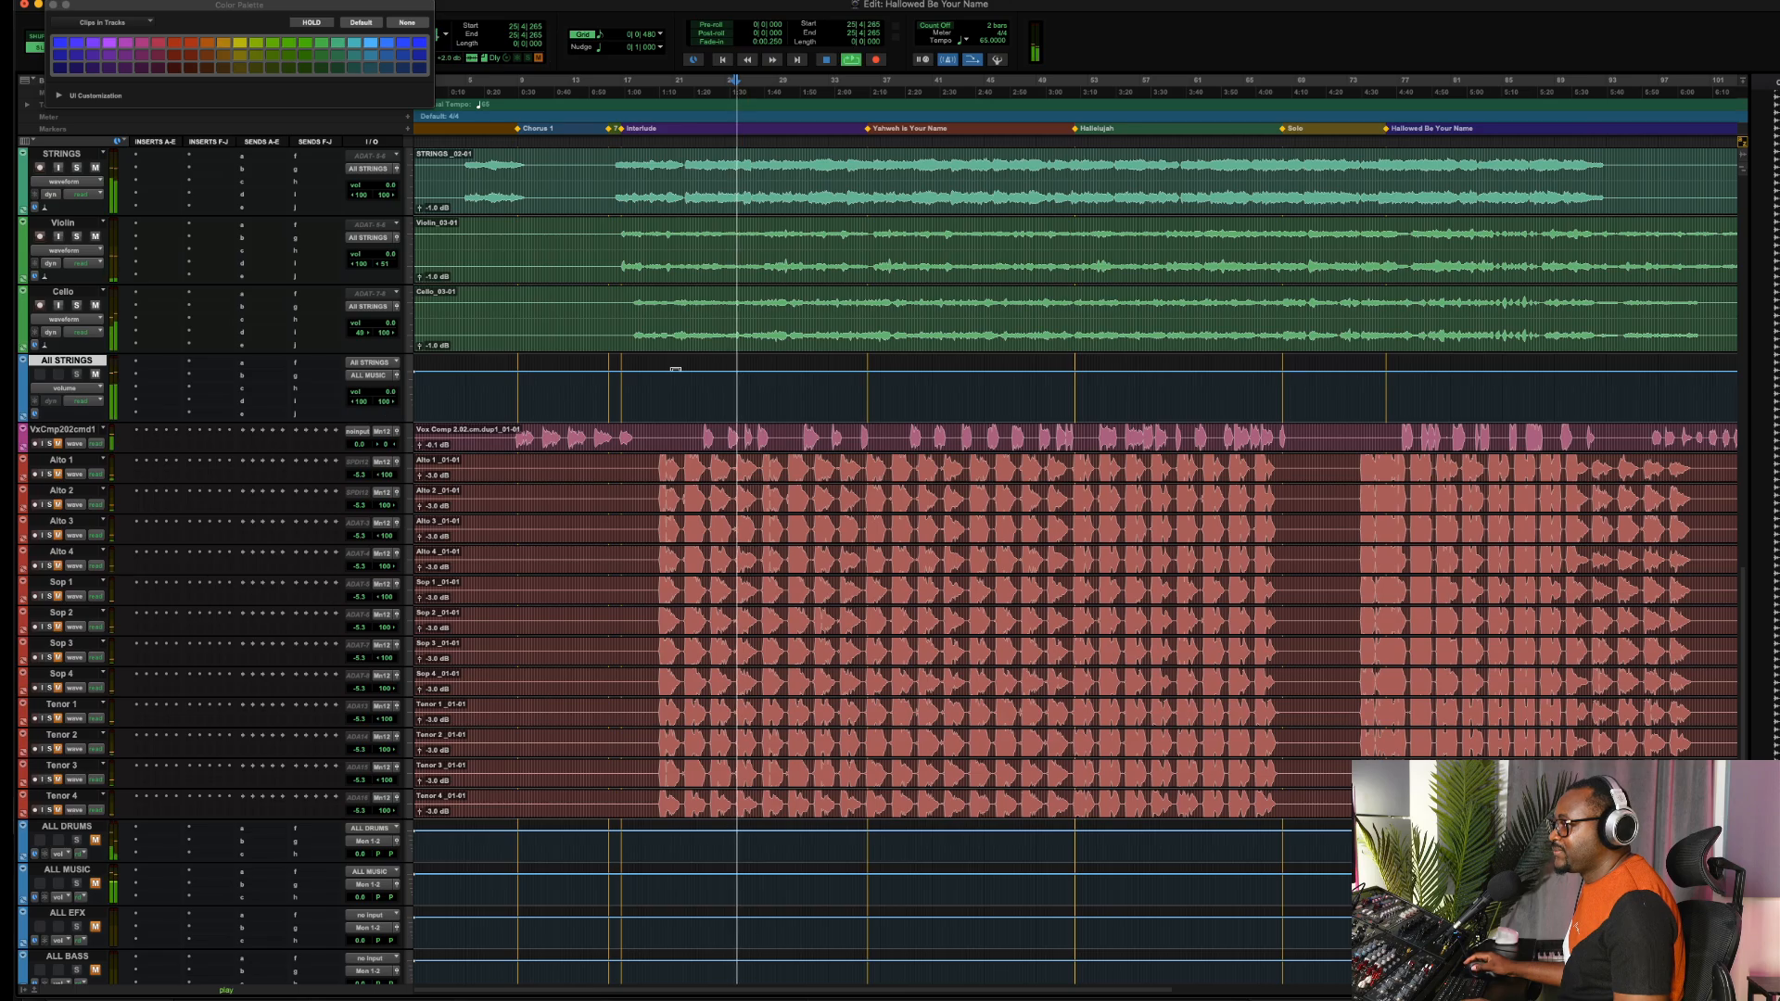
pyautogui.scroll(15, 674, 367)
pyautogui.scroll(5, 674, 367)
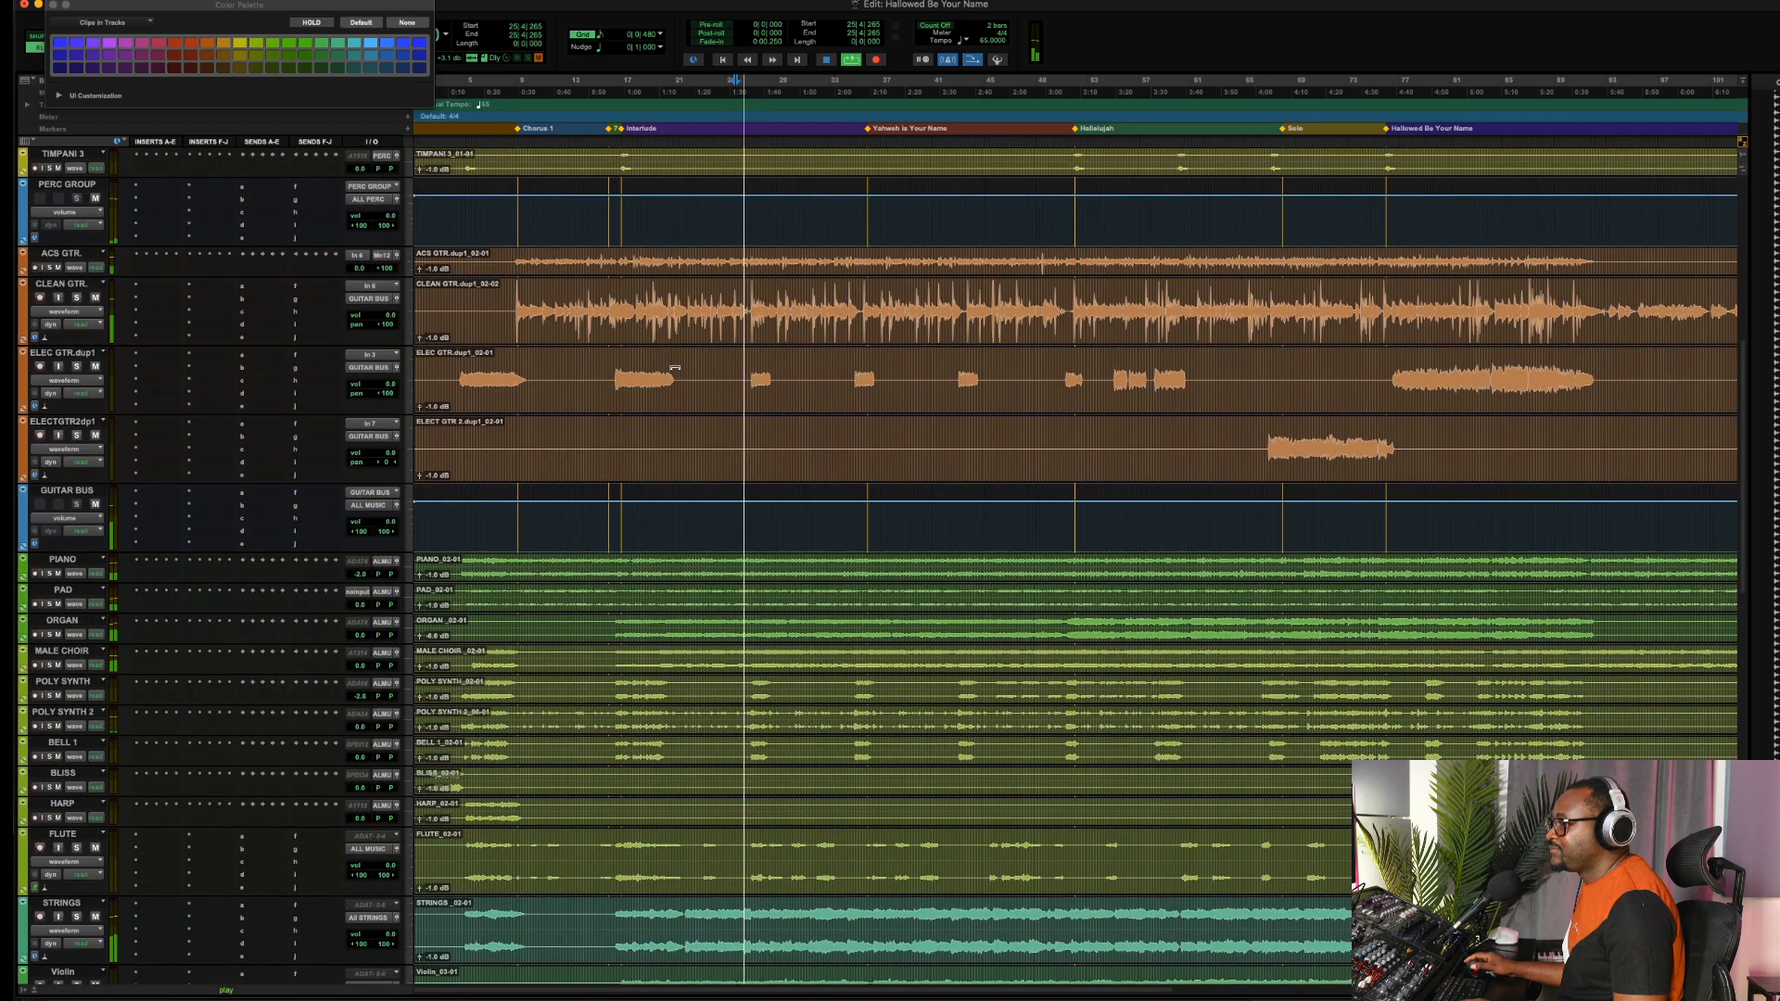
pyautogui.scroll(-5, 674, 367)
pyautogui.scroll(5, 674, 367)
pyautogui.scroll(3, 675, 368)
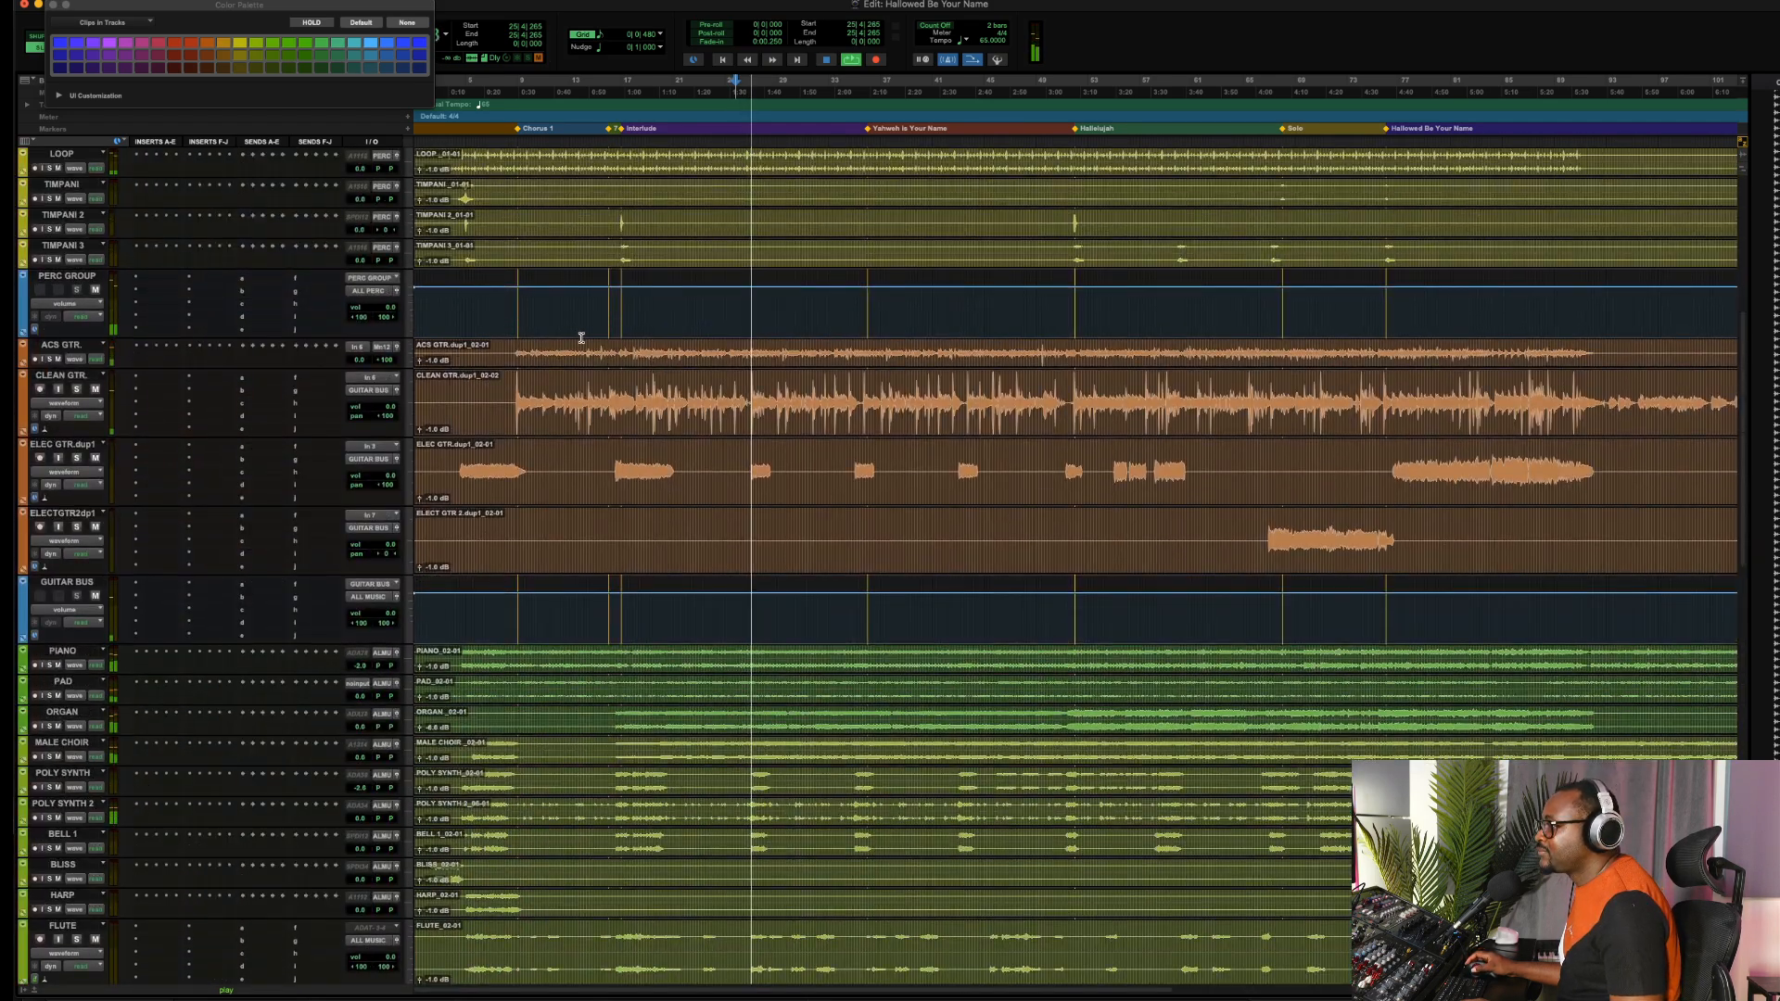
pyautogui.press('space')
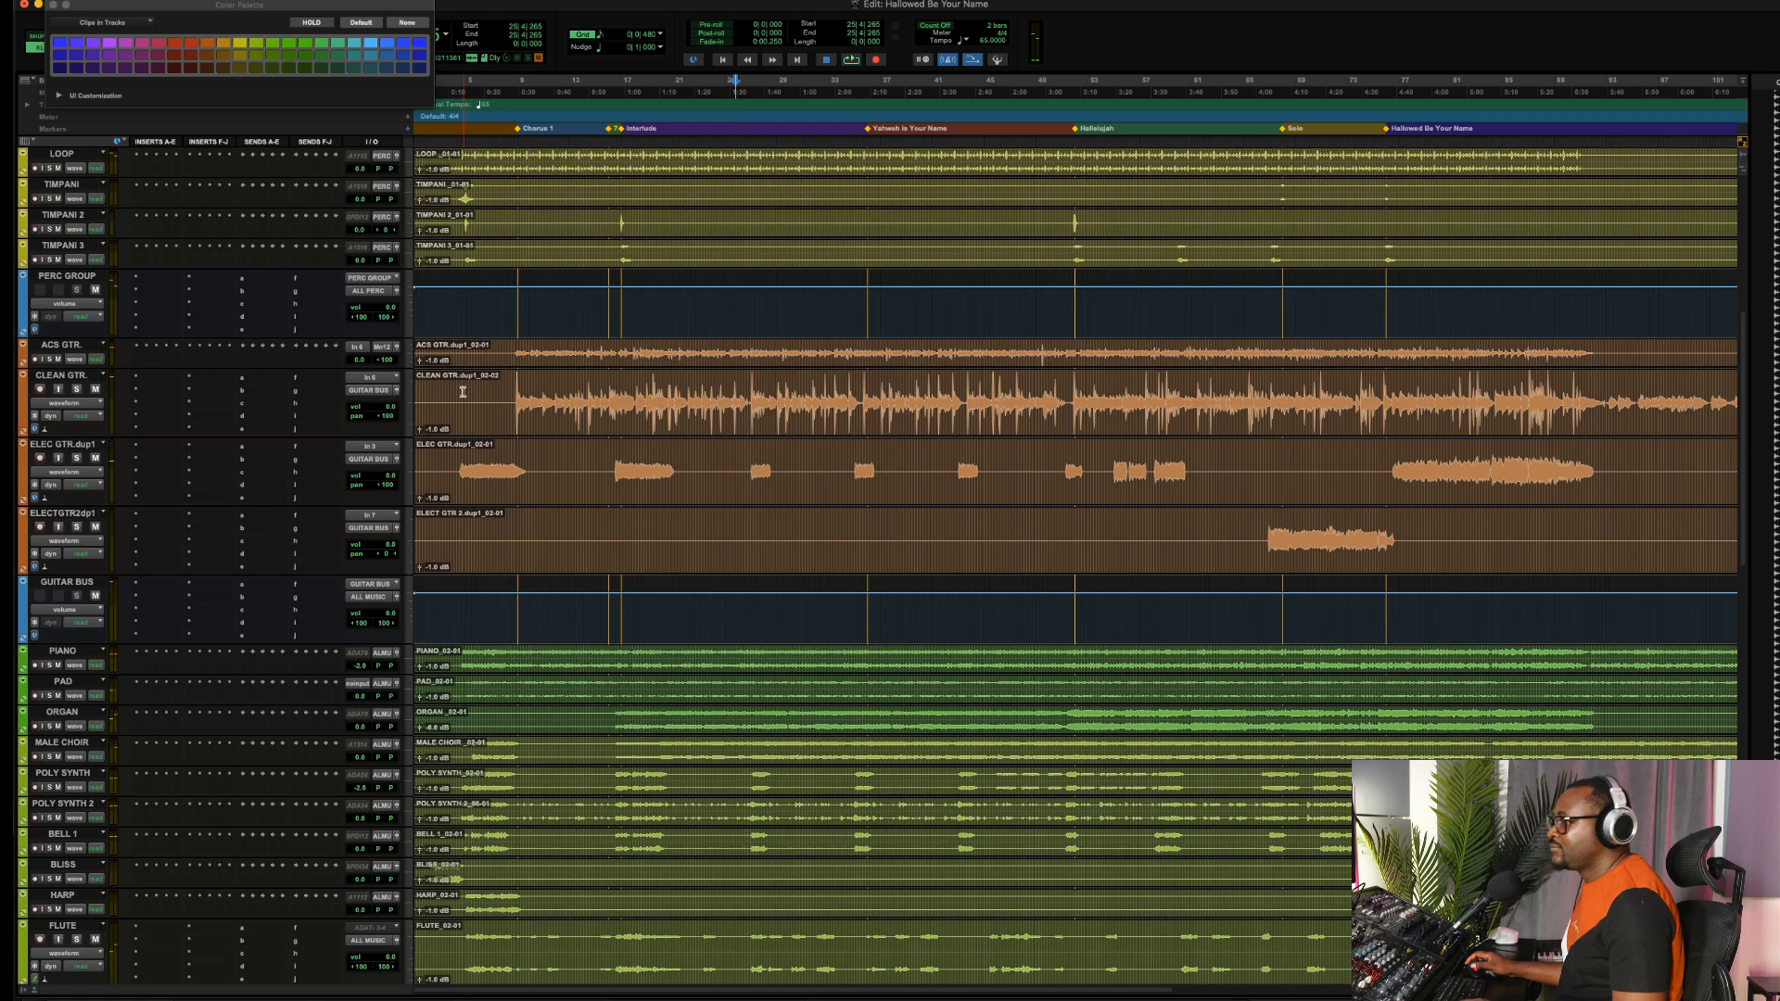
# Enlarge the ACS GTR. track to the height of the other guitar tracks and select it
pyautogui.click(408, 357)
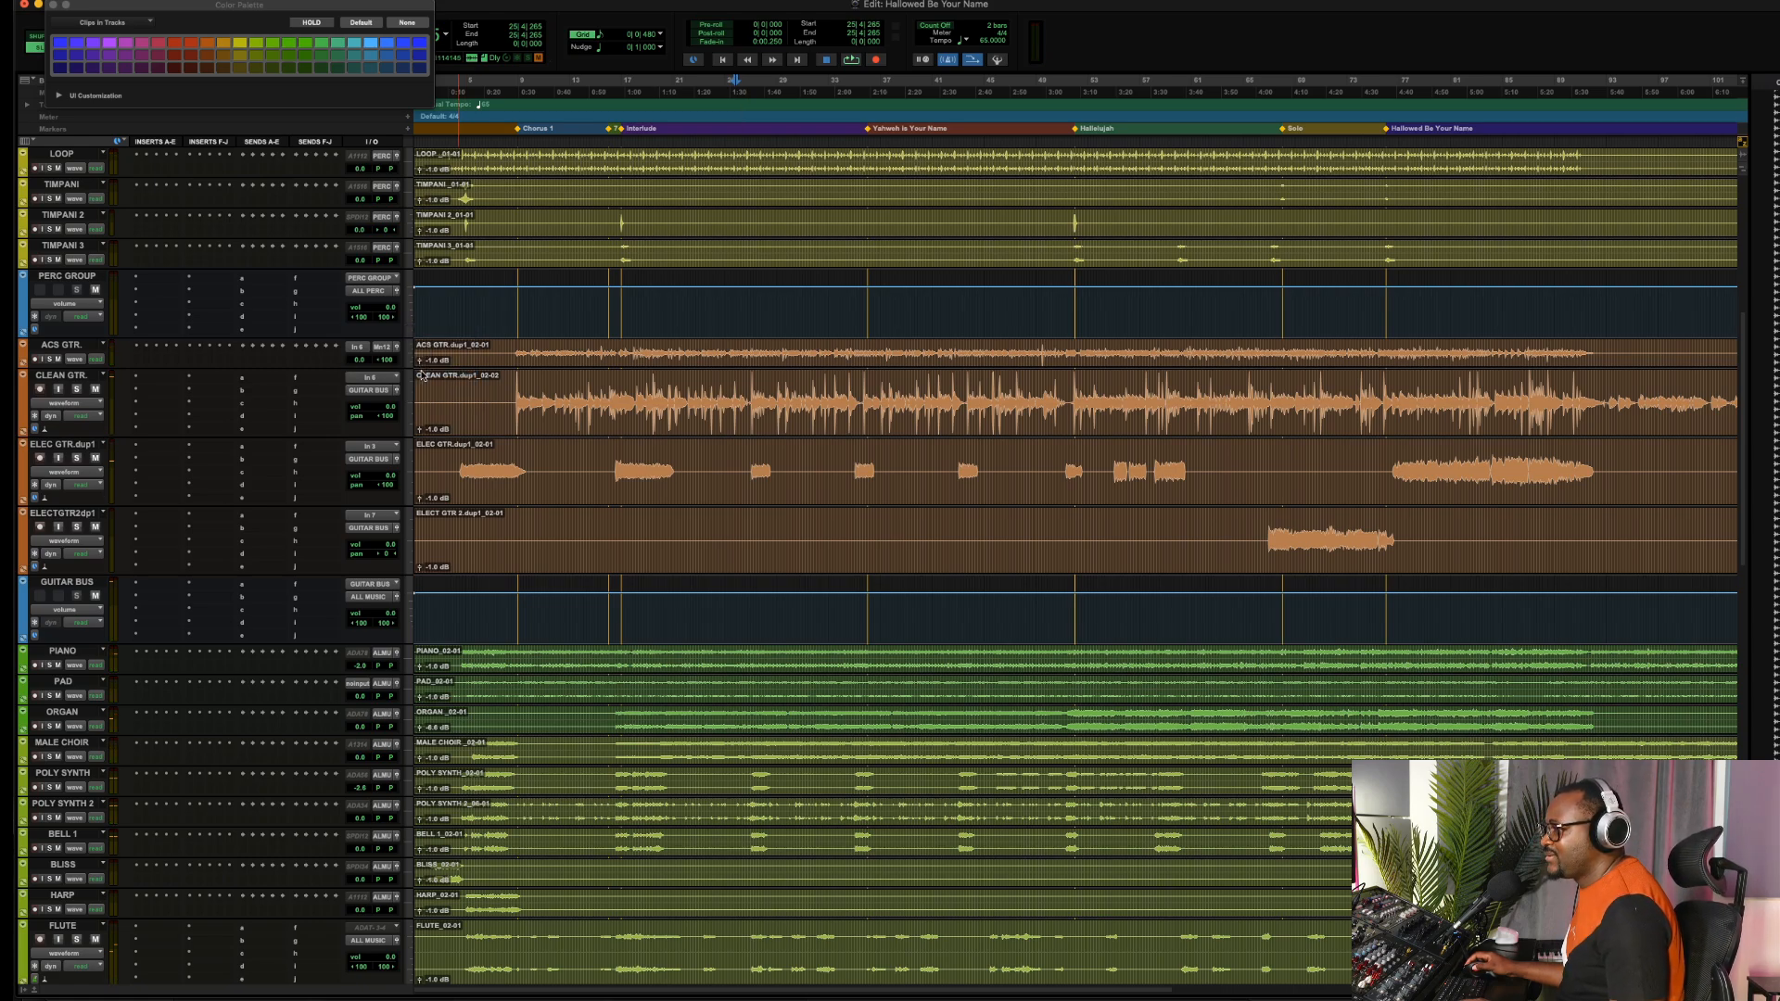
pyautogui.click(432, 370)
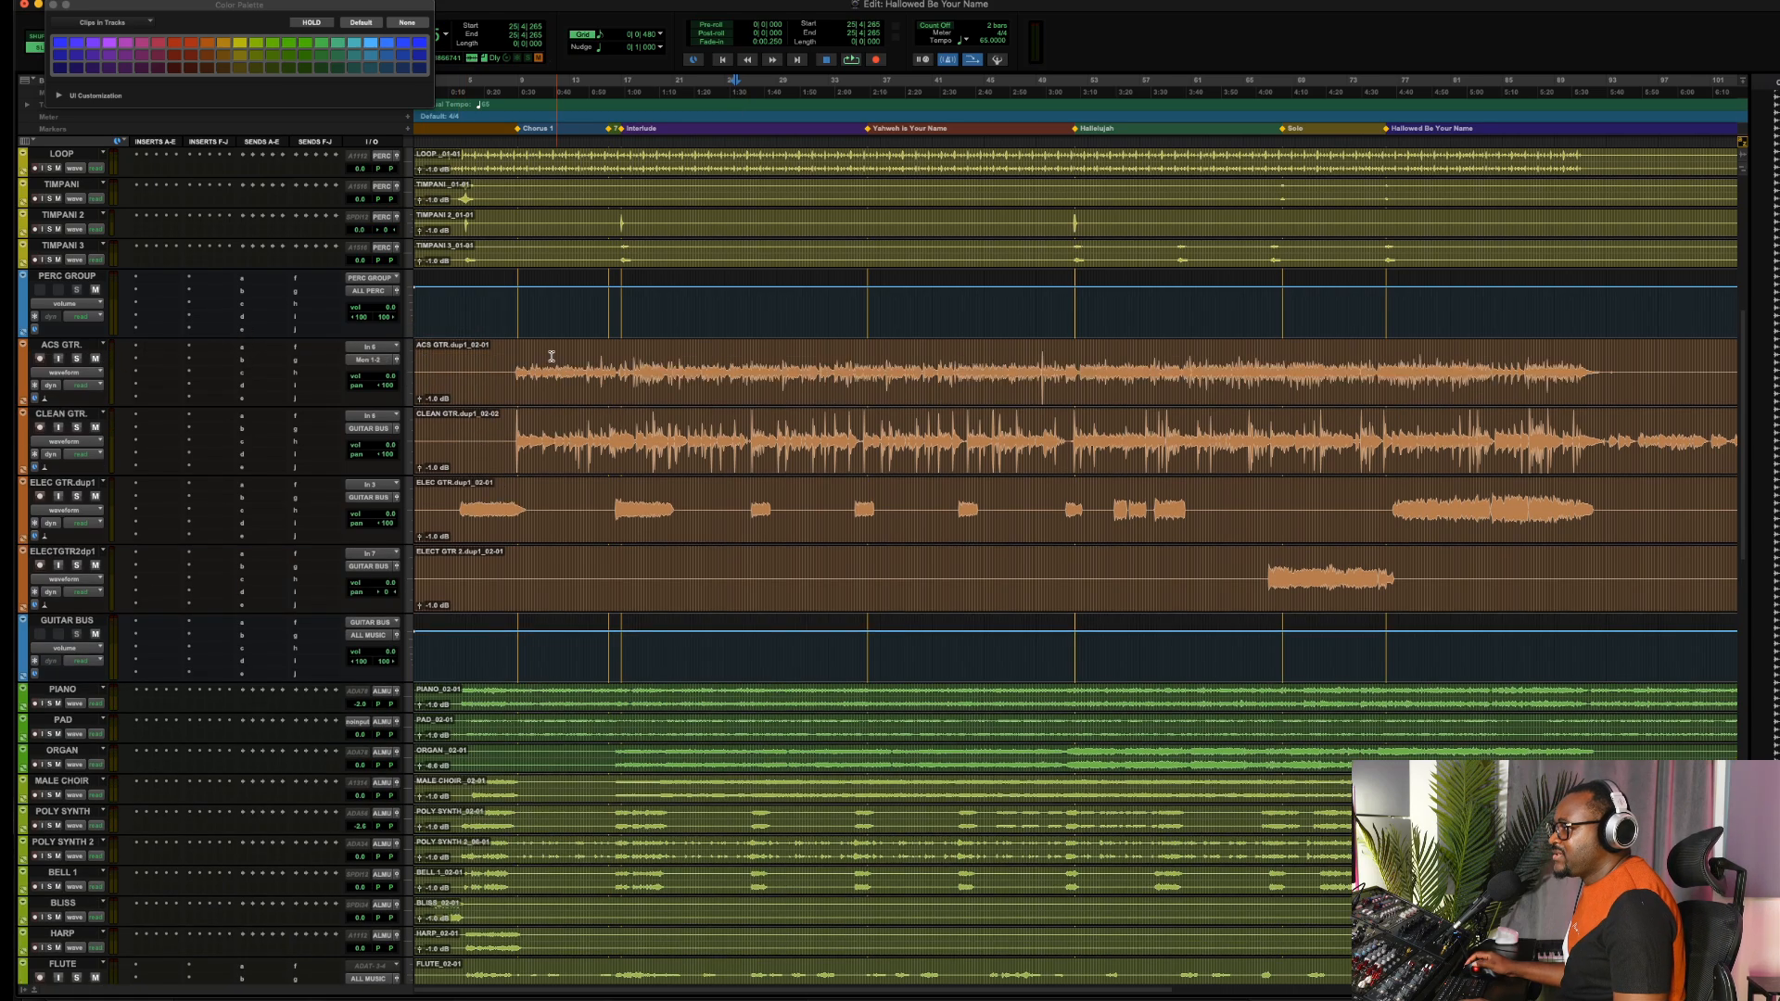
pyautogui.moveTo(551, 356); pyautogui.dragTo(1348, 366)
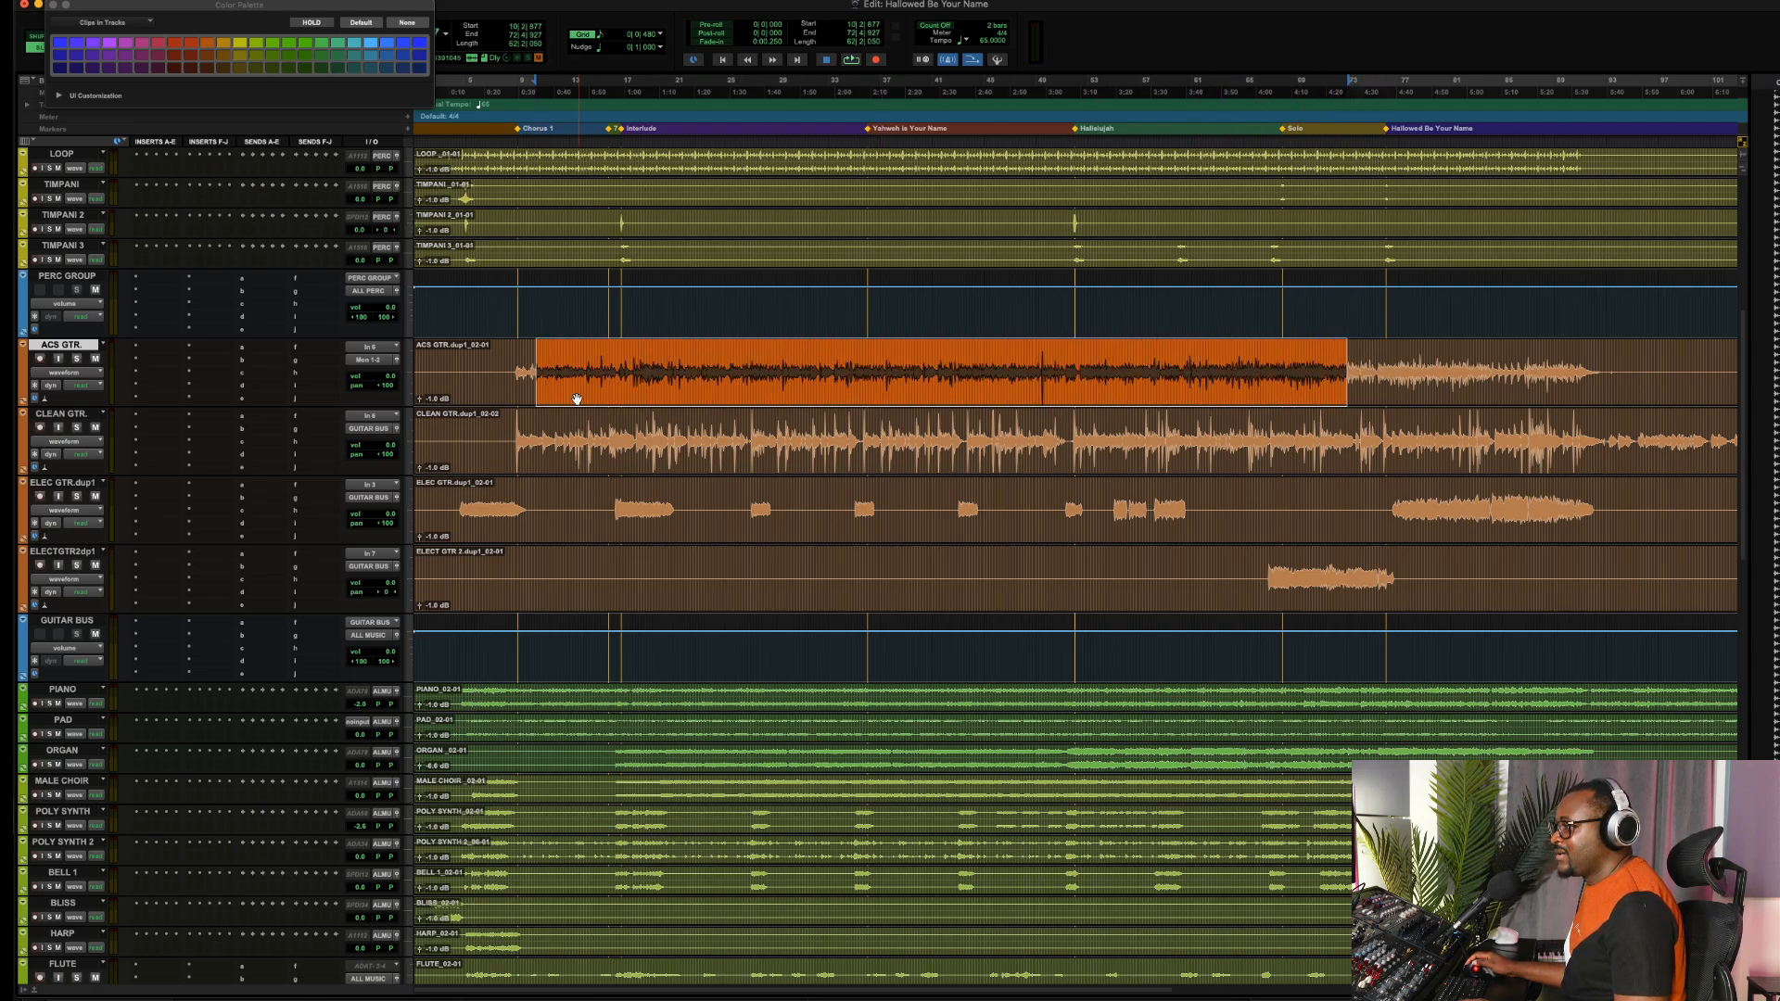
pyautogui.click(515, 418)
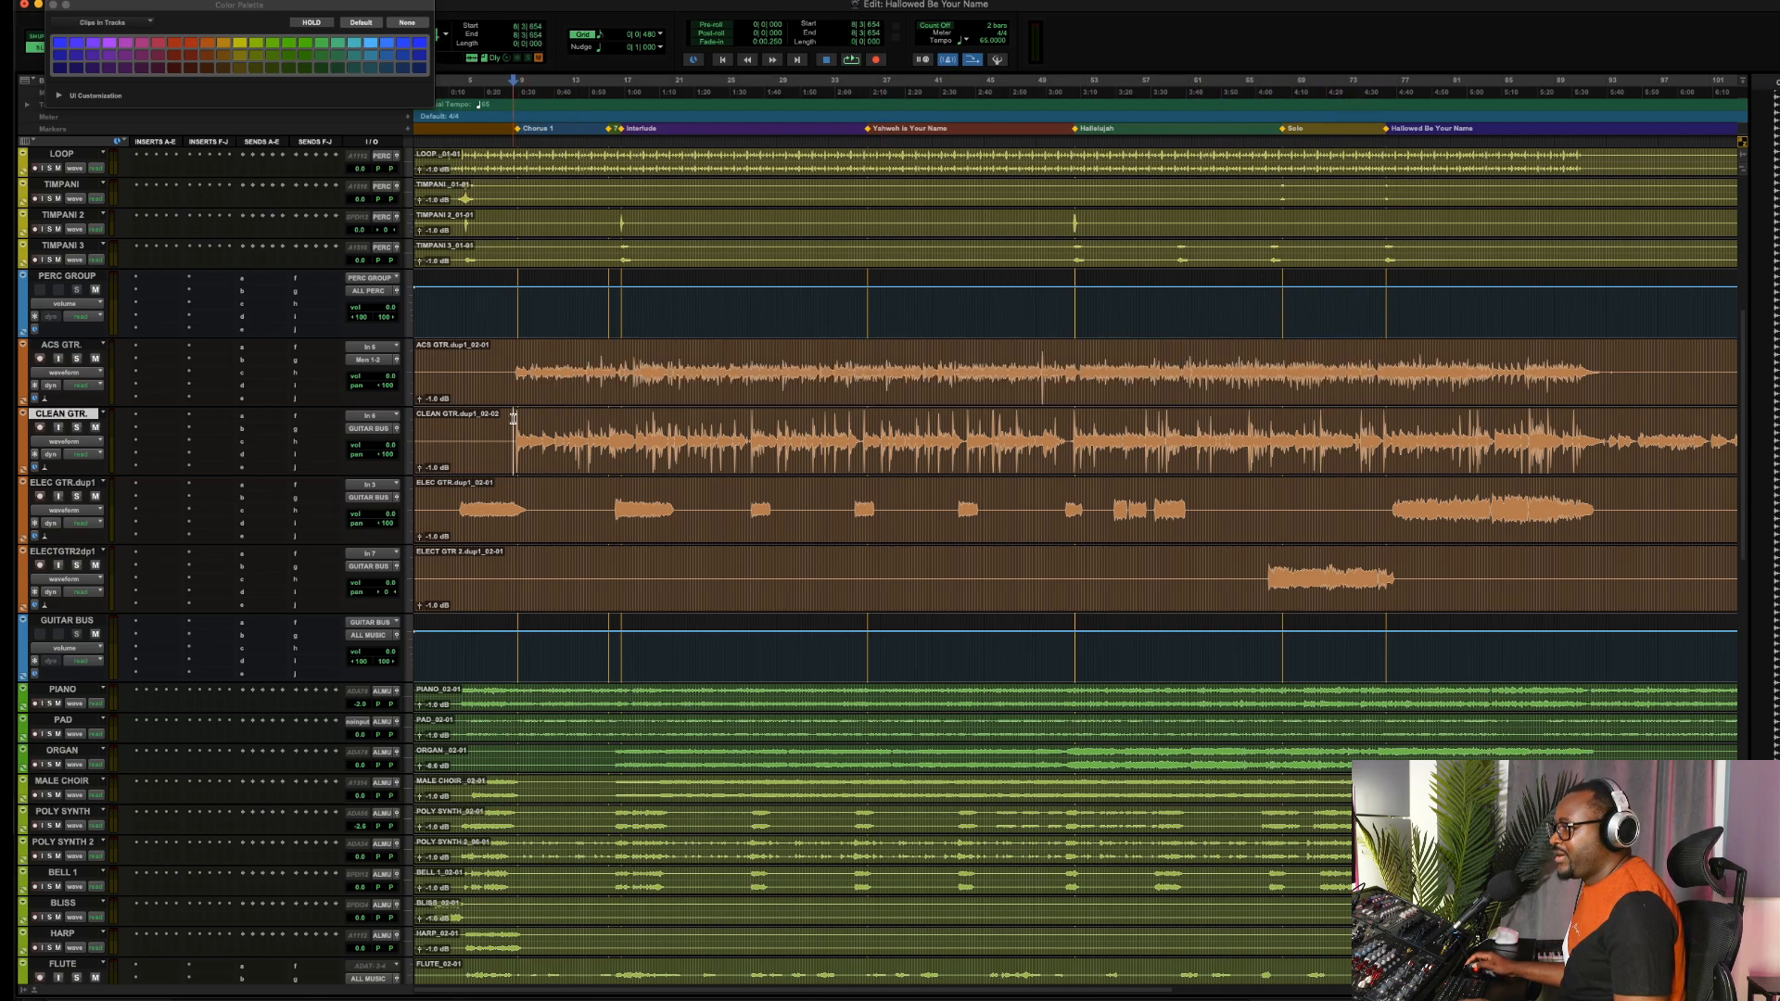
pyautogui.click(77, 349)
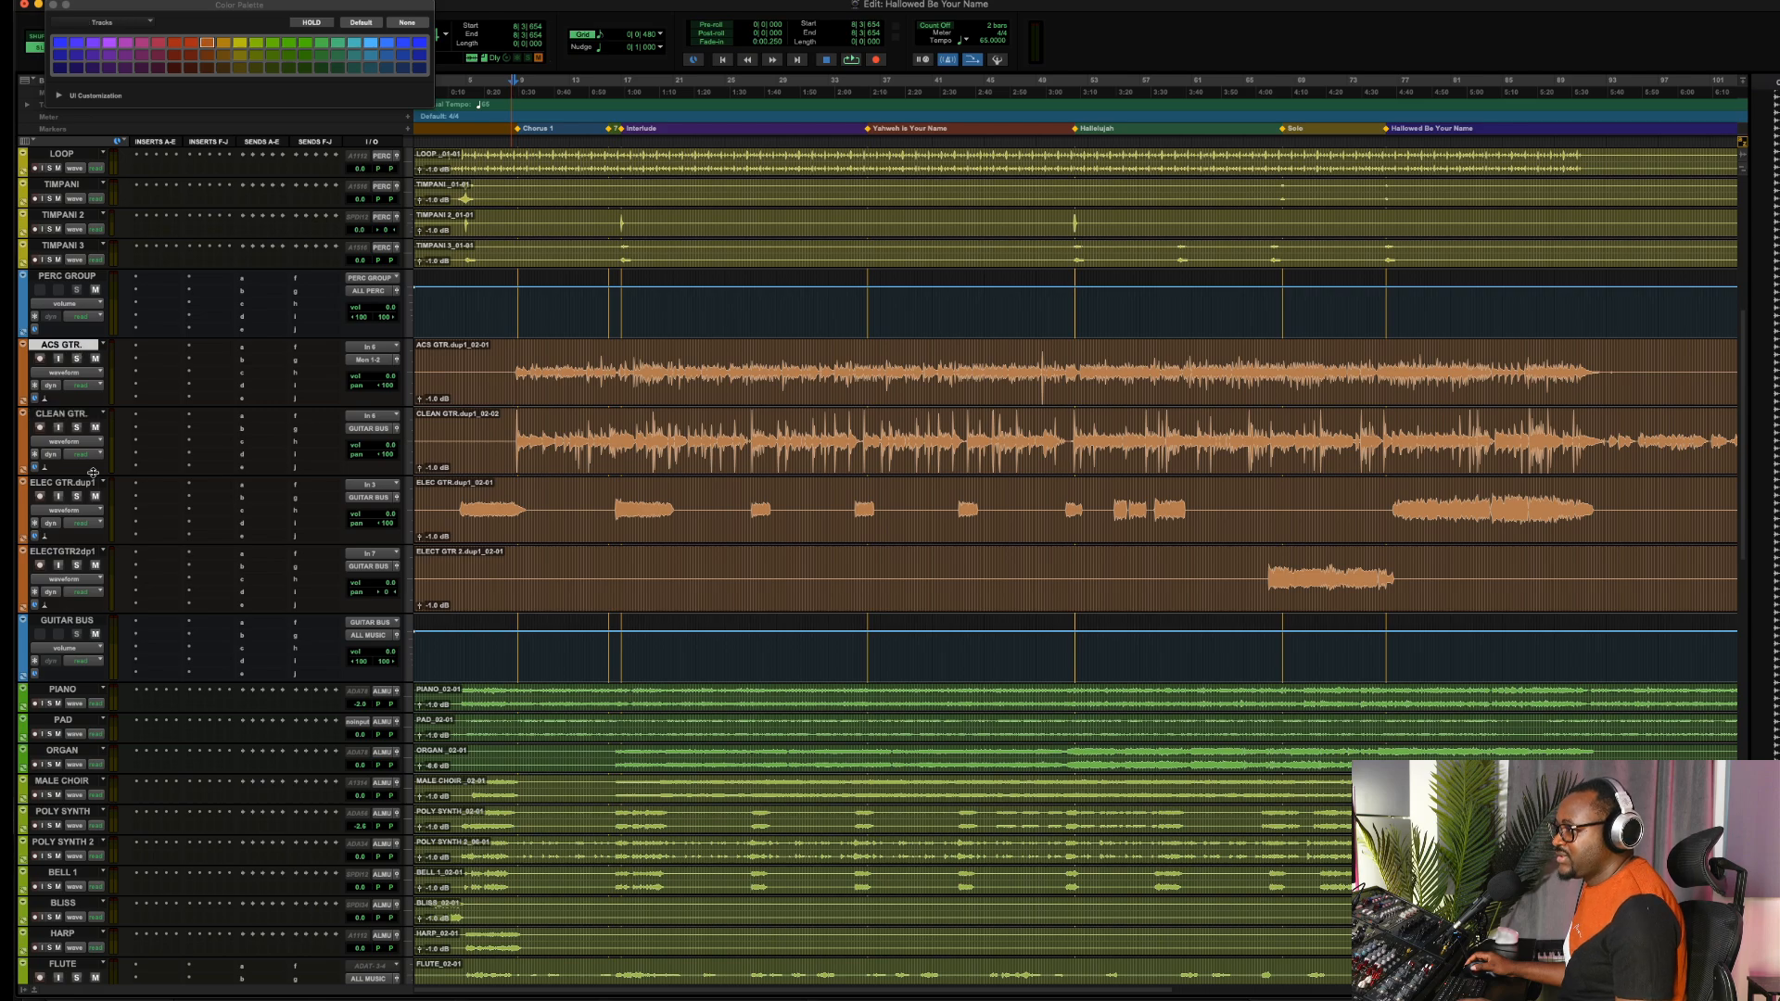
# Compare the ACS GTR. routing with the GUITAR BUS aux, marking passages on the ACS GTR. and CLEAN GTR. tracks
pyautogui.click(62, 621)
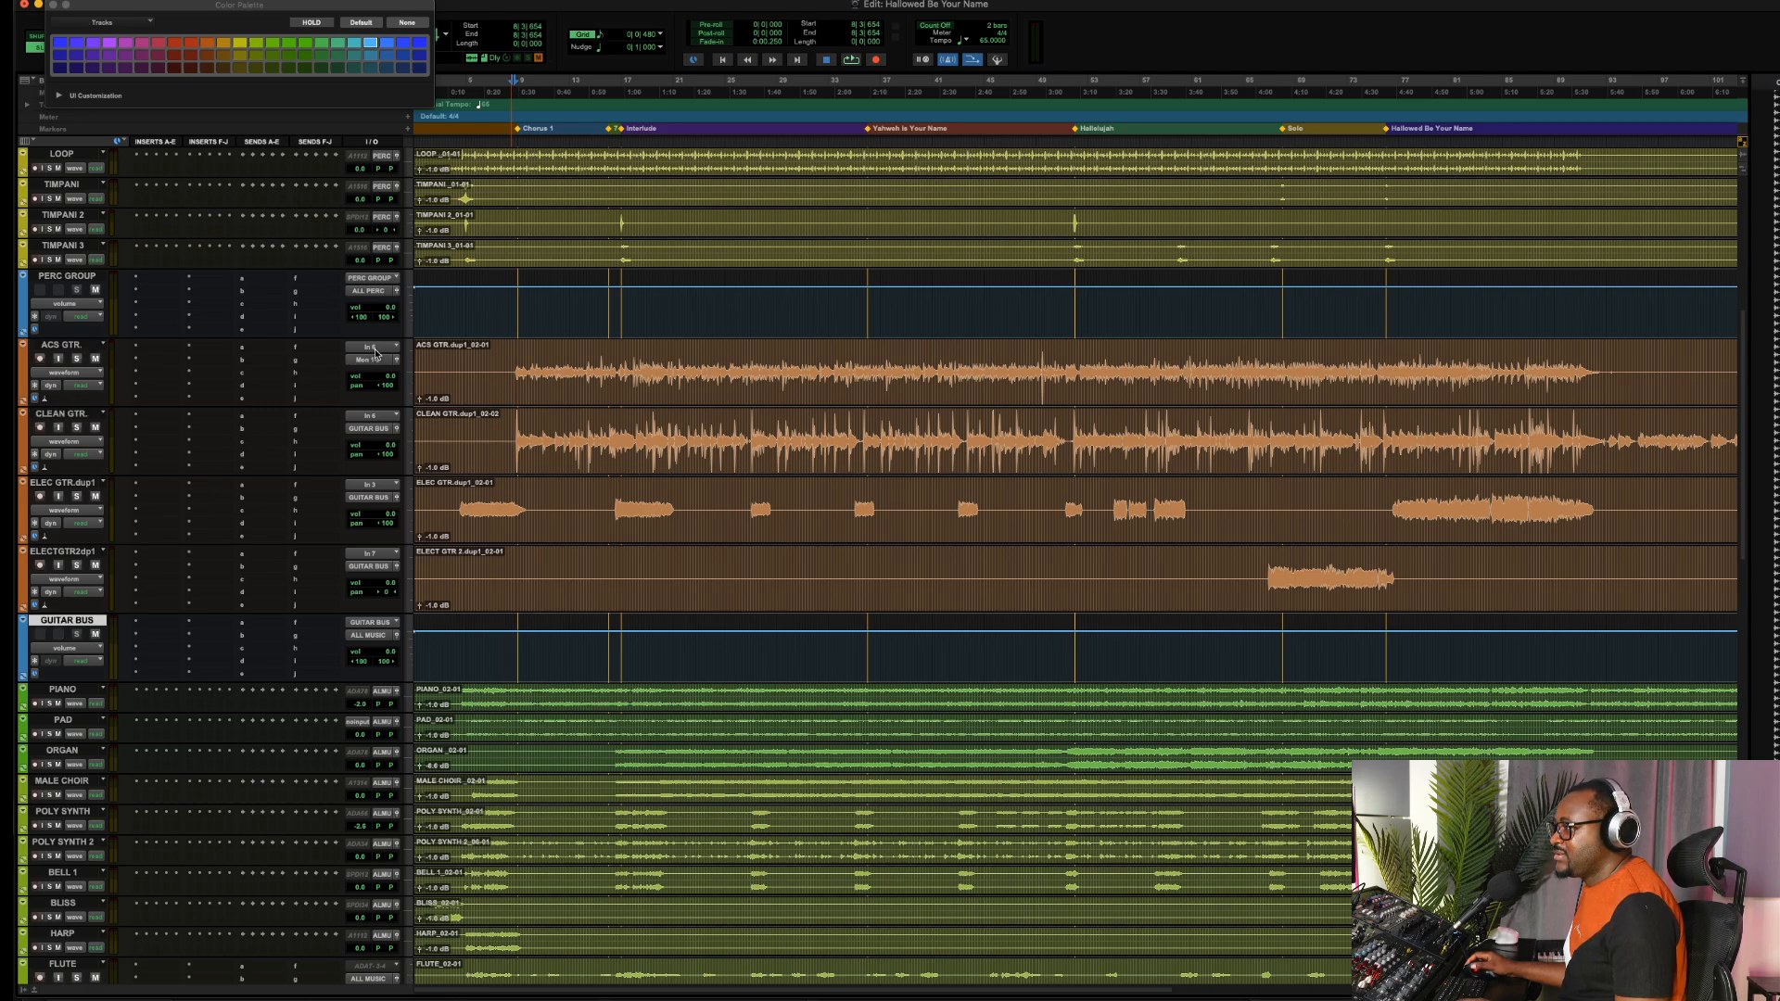
pyautogui.moveTo(516, 357); pyautogui.dragTo(675, 345)
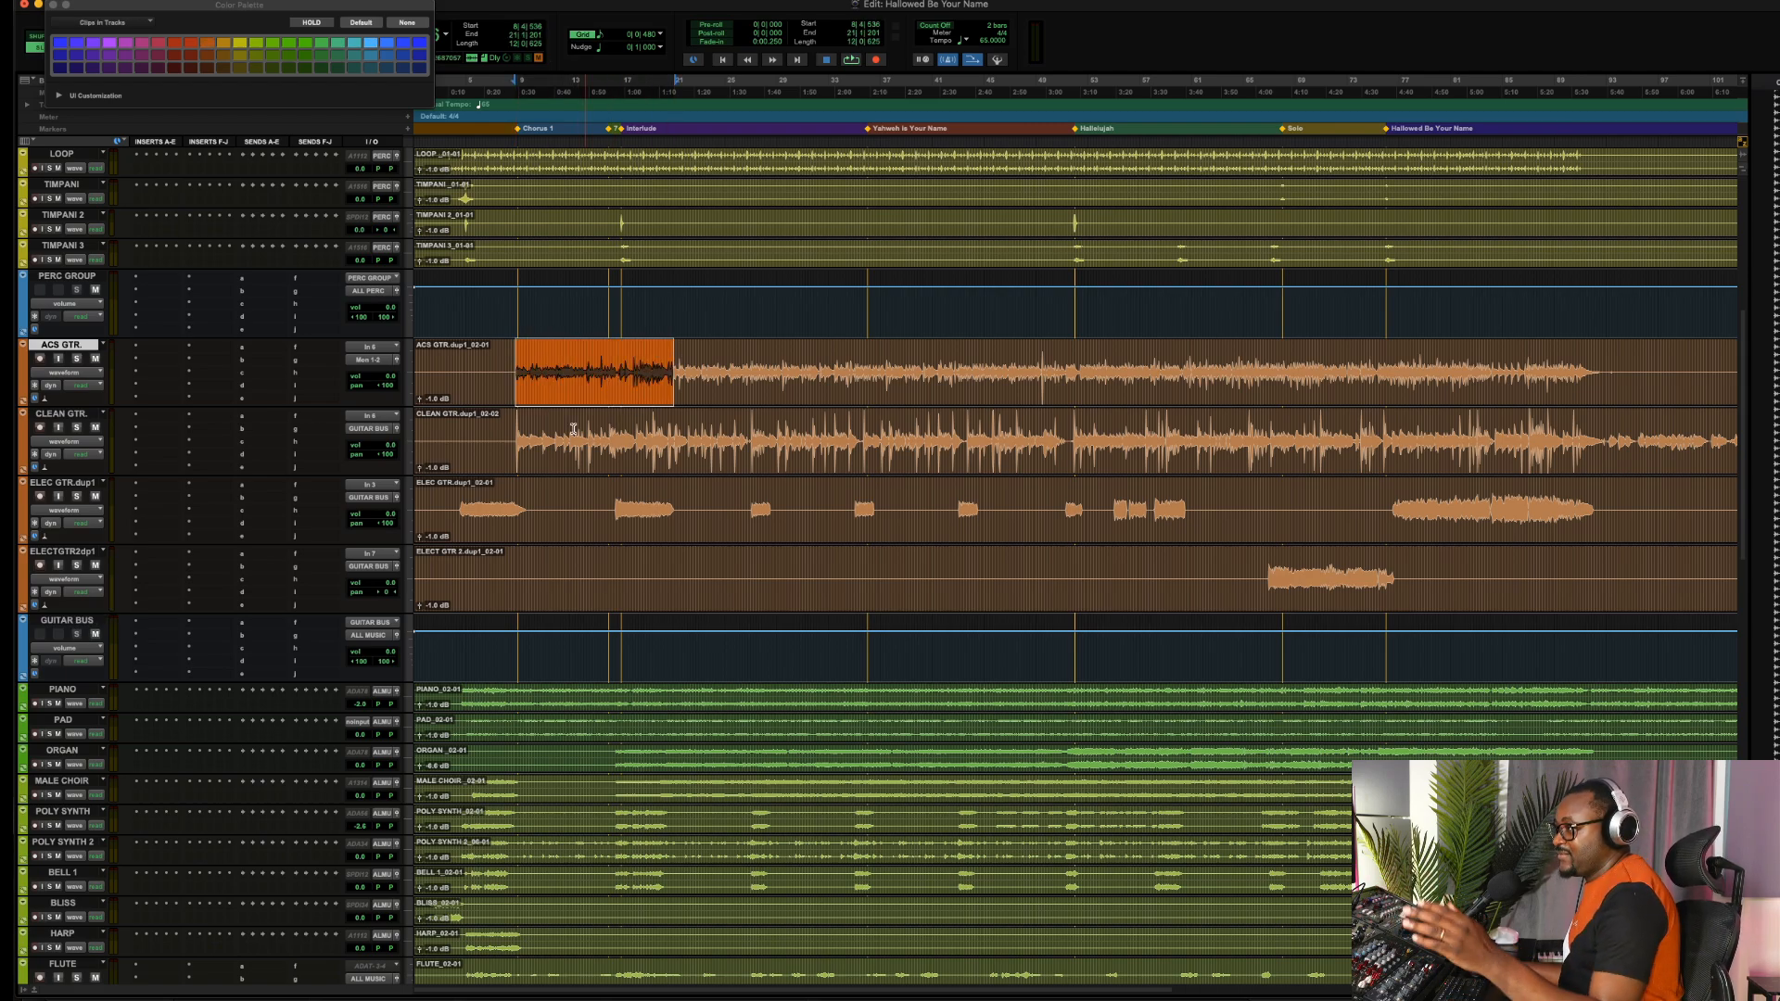
pyautogui.moveTo(548, 441); pyautogui.dragTo(997, 442)
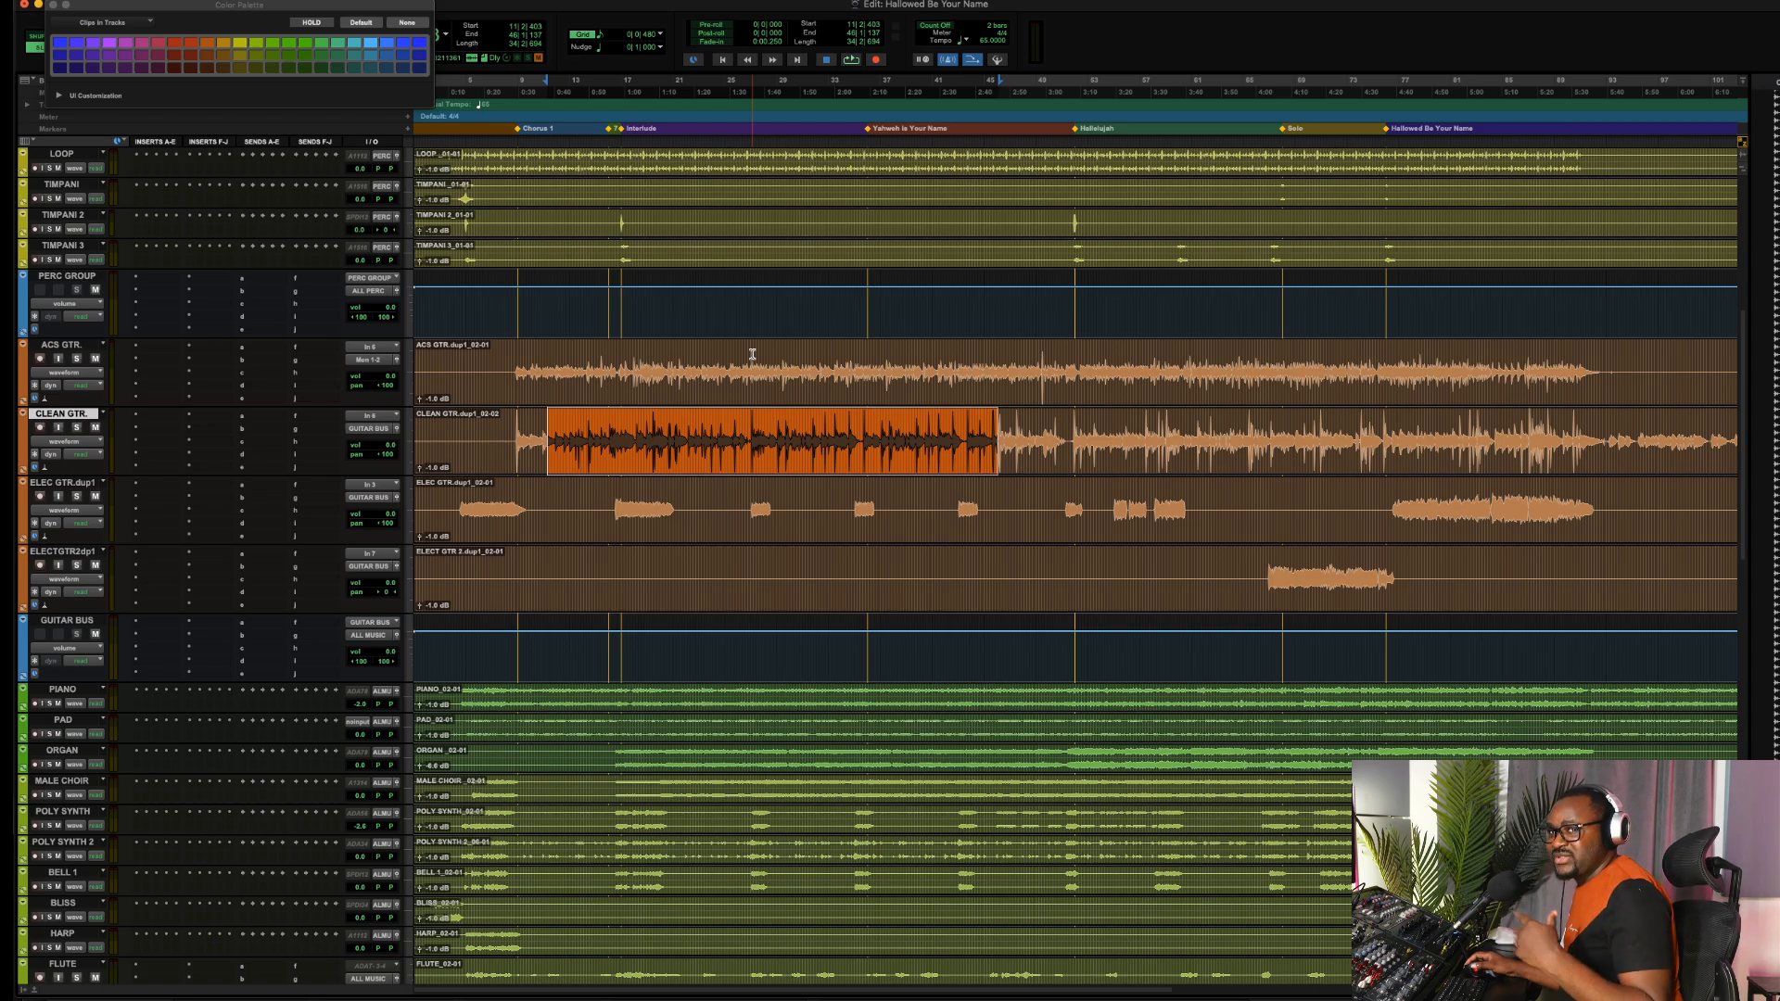
pyautogui.click(590, 361)
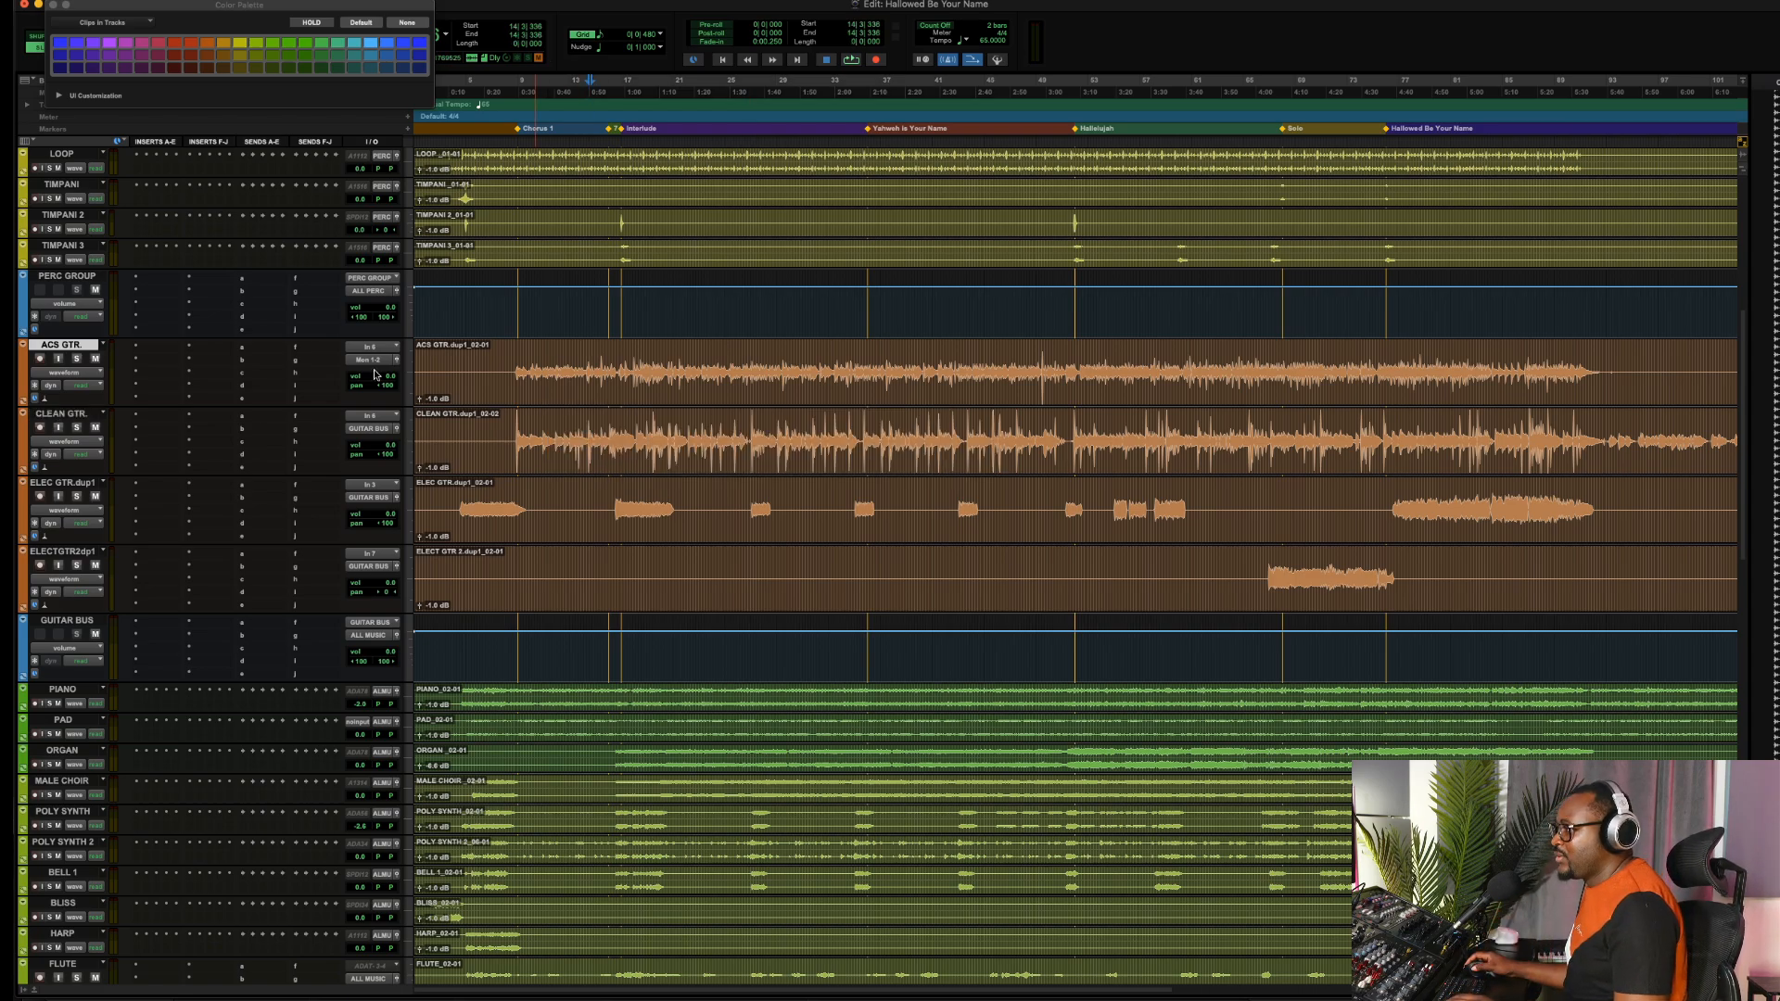
# Route the ACS GTR. track's output to the ALL MUSIC (Stereo) bus
pyautogui.click(376, 360)
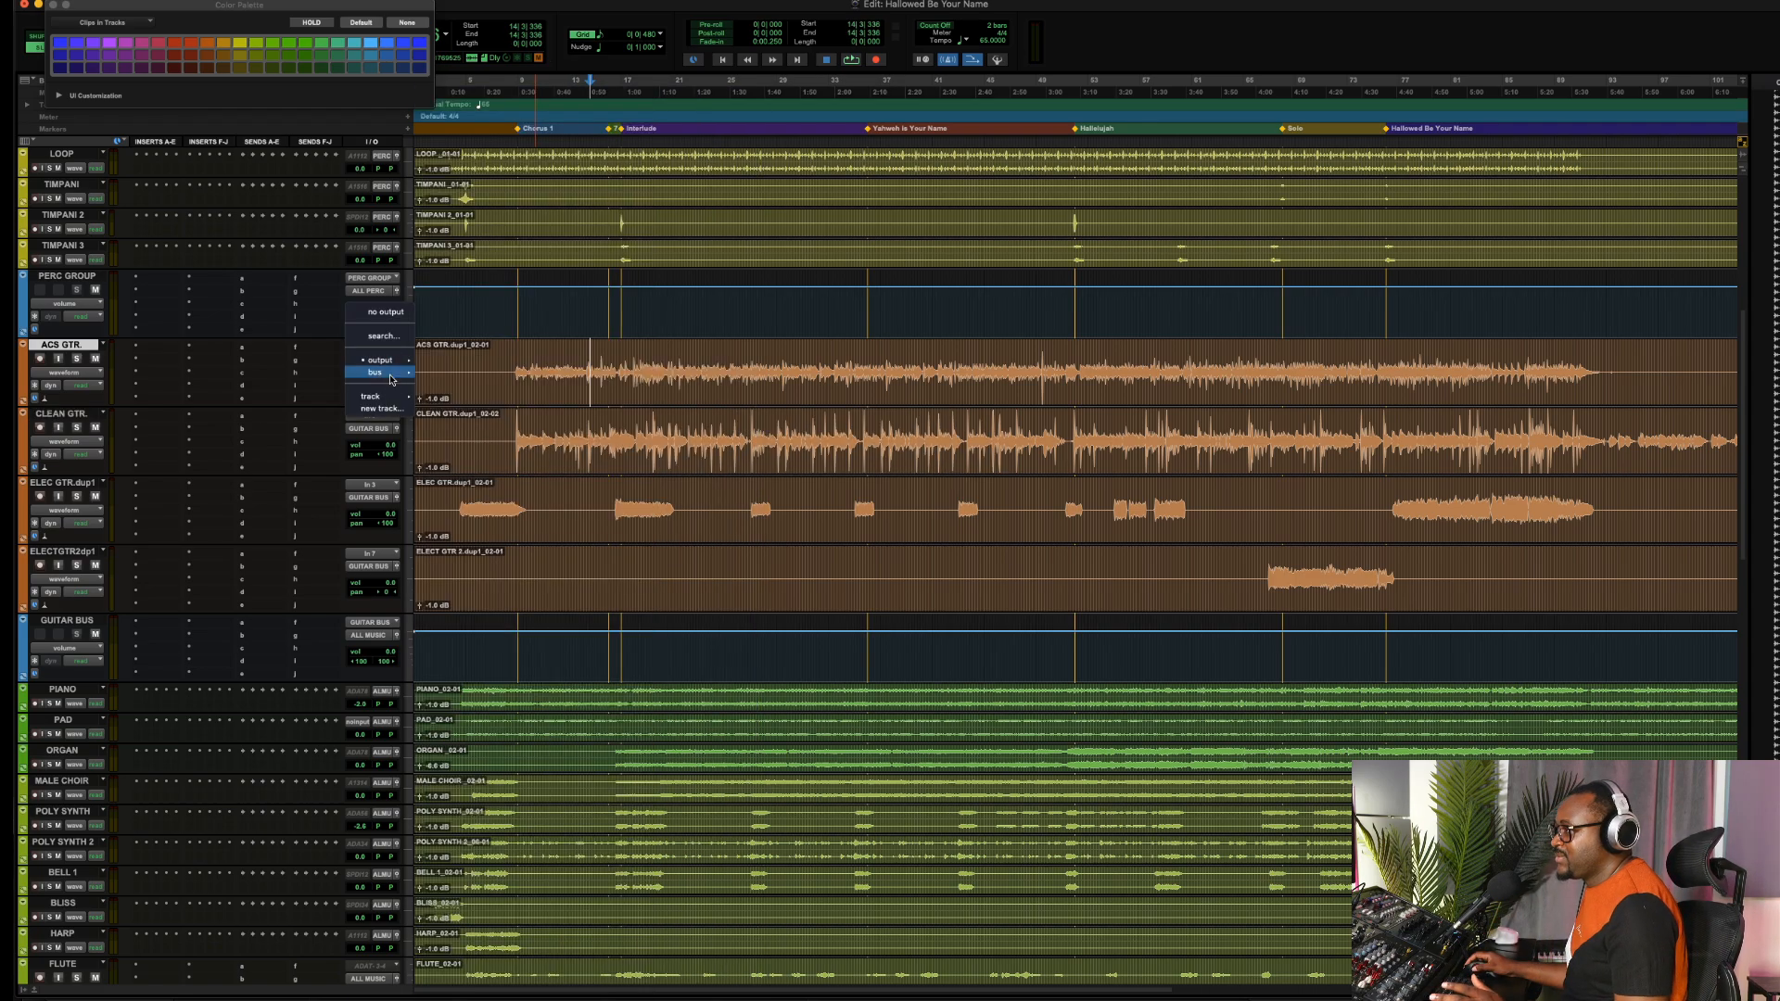
pyautogui.moveTo(376, 371)
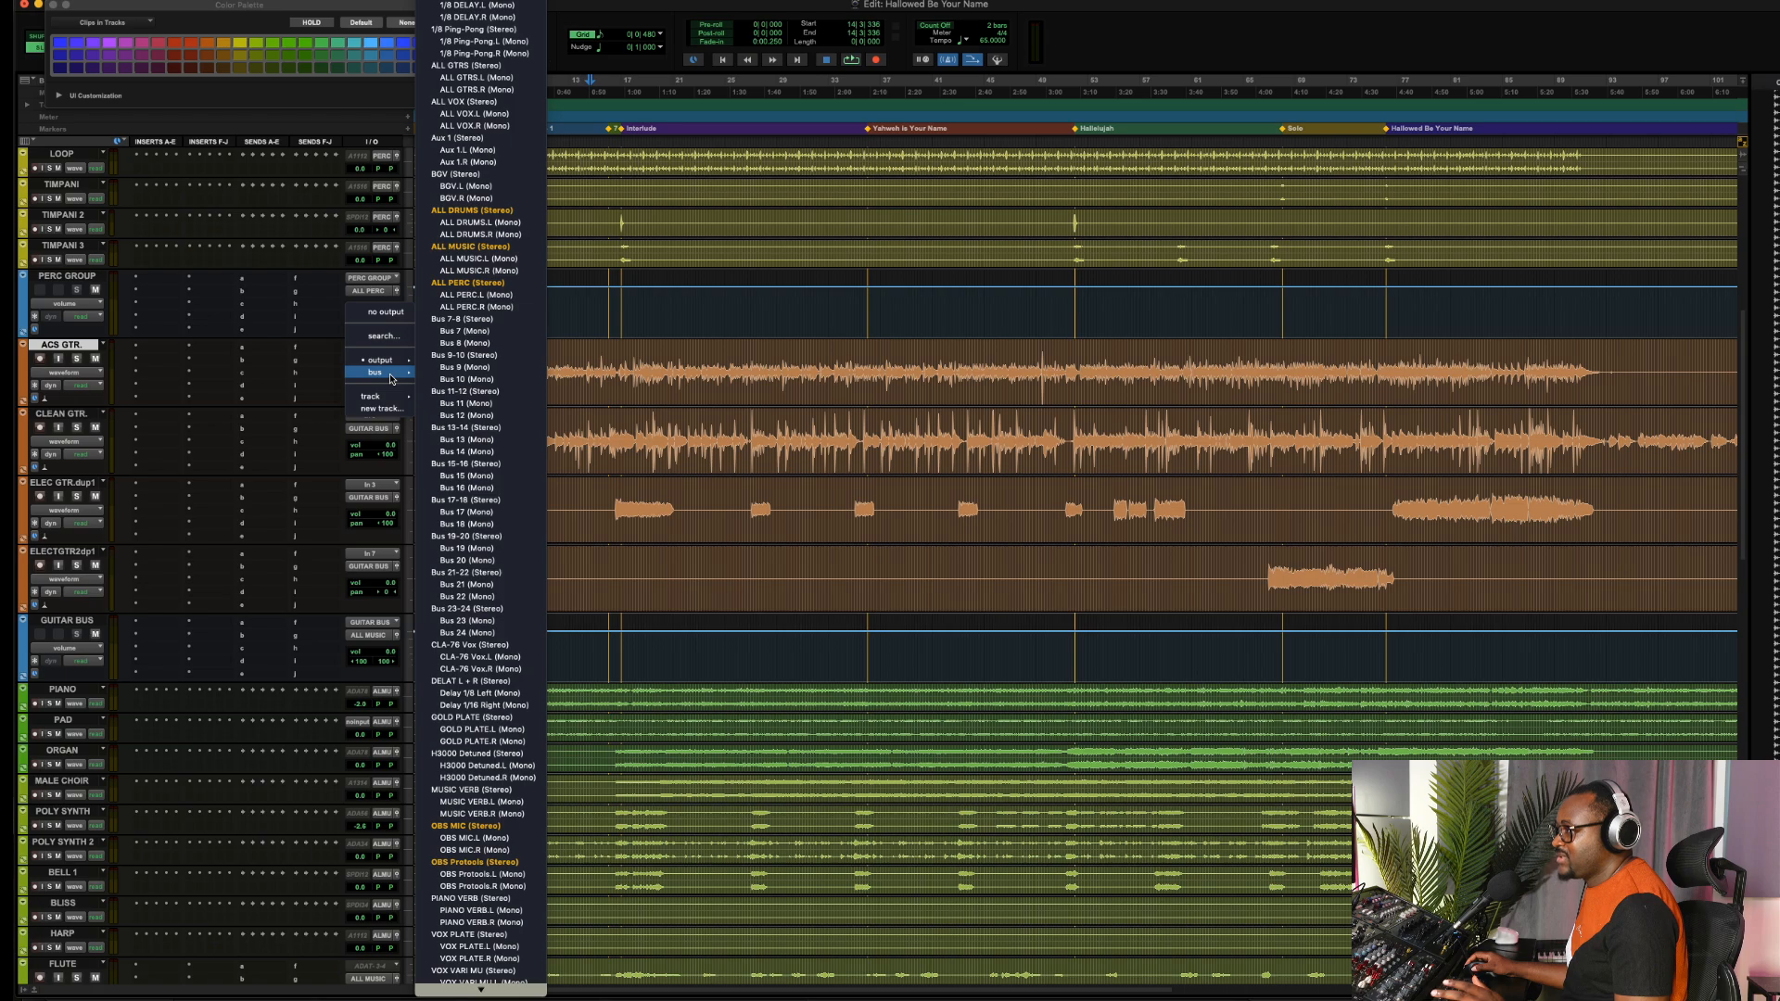
pyautogui.click(458, 249)
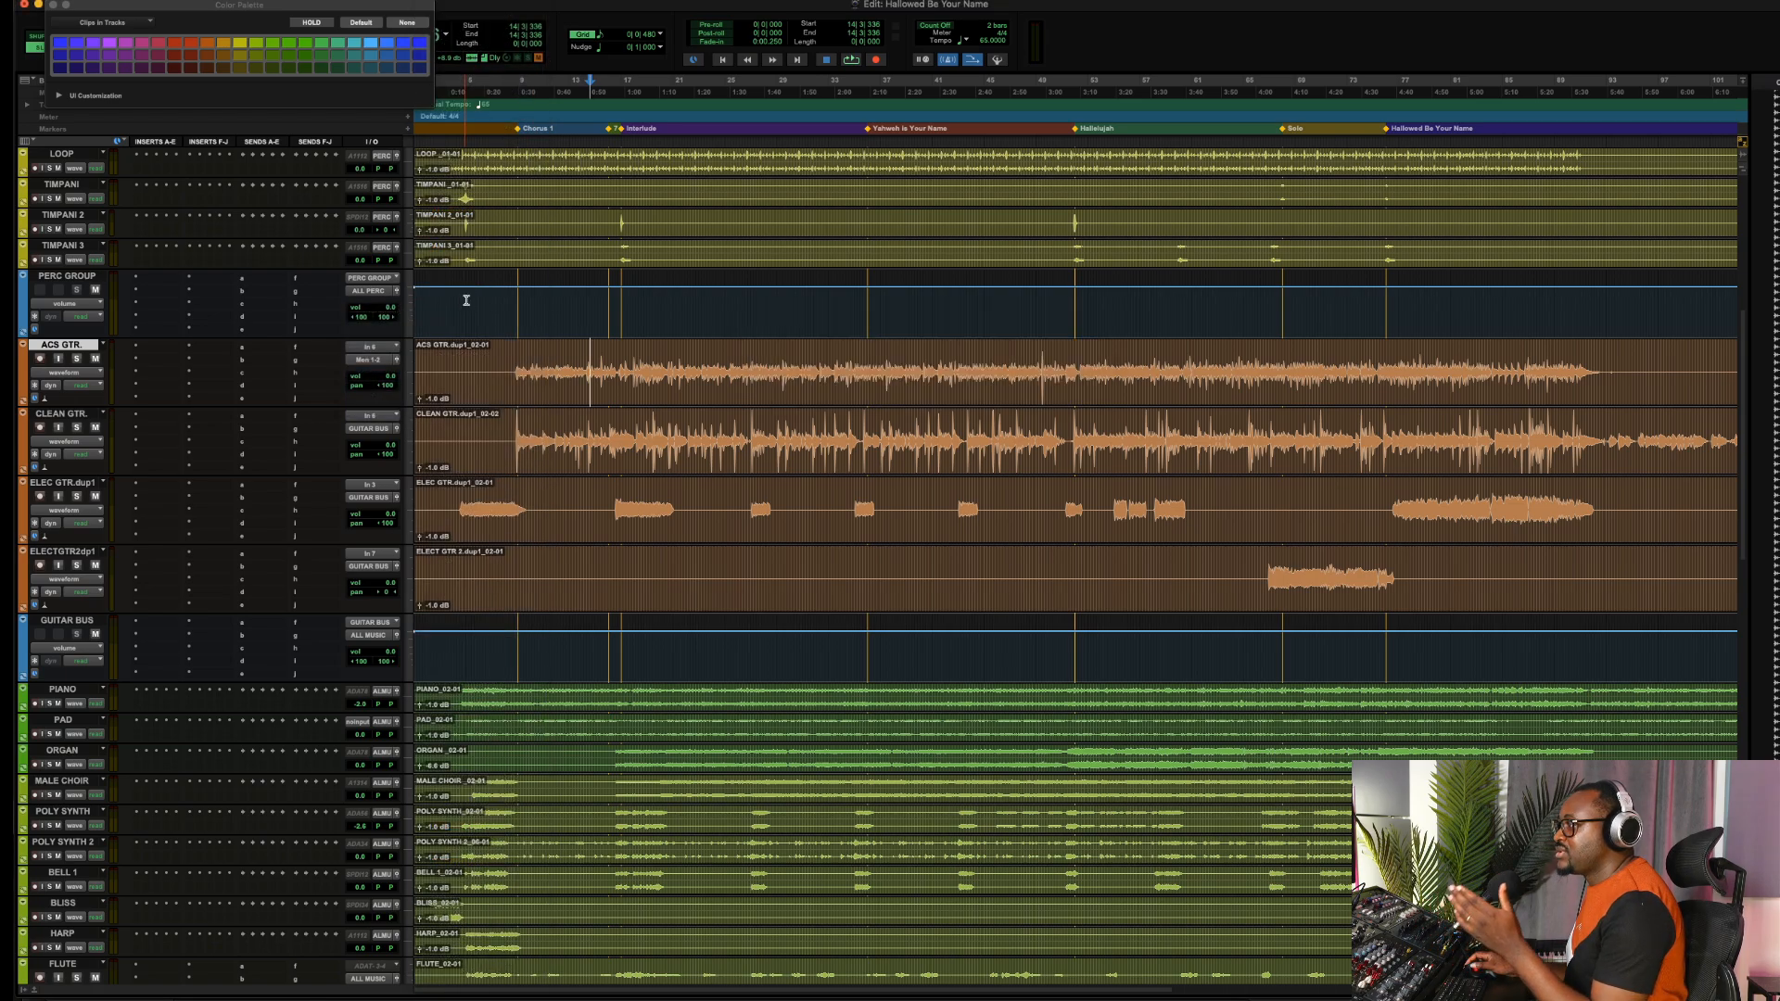
# Select the BASS.01 track and route its output to the stereo bus Bus 7-8
pyautogui.scroll(-20, 546, 363)
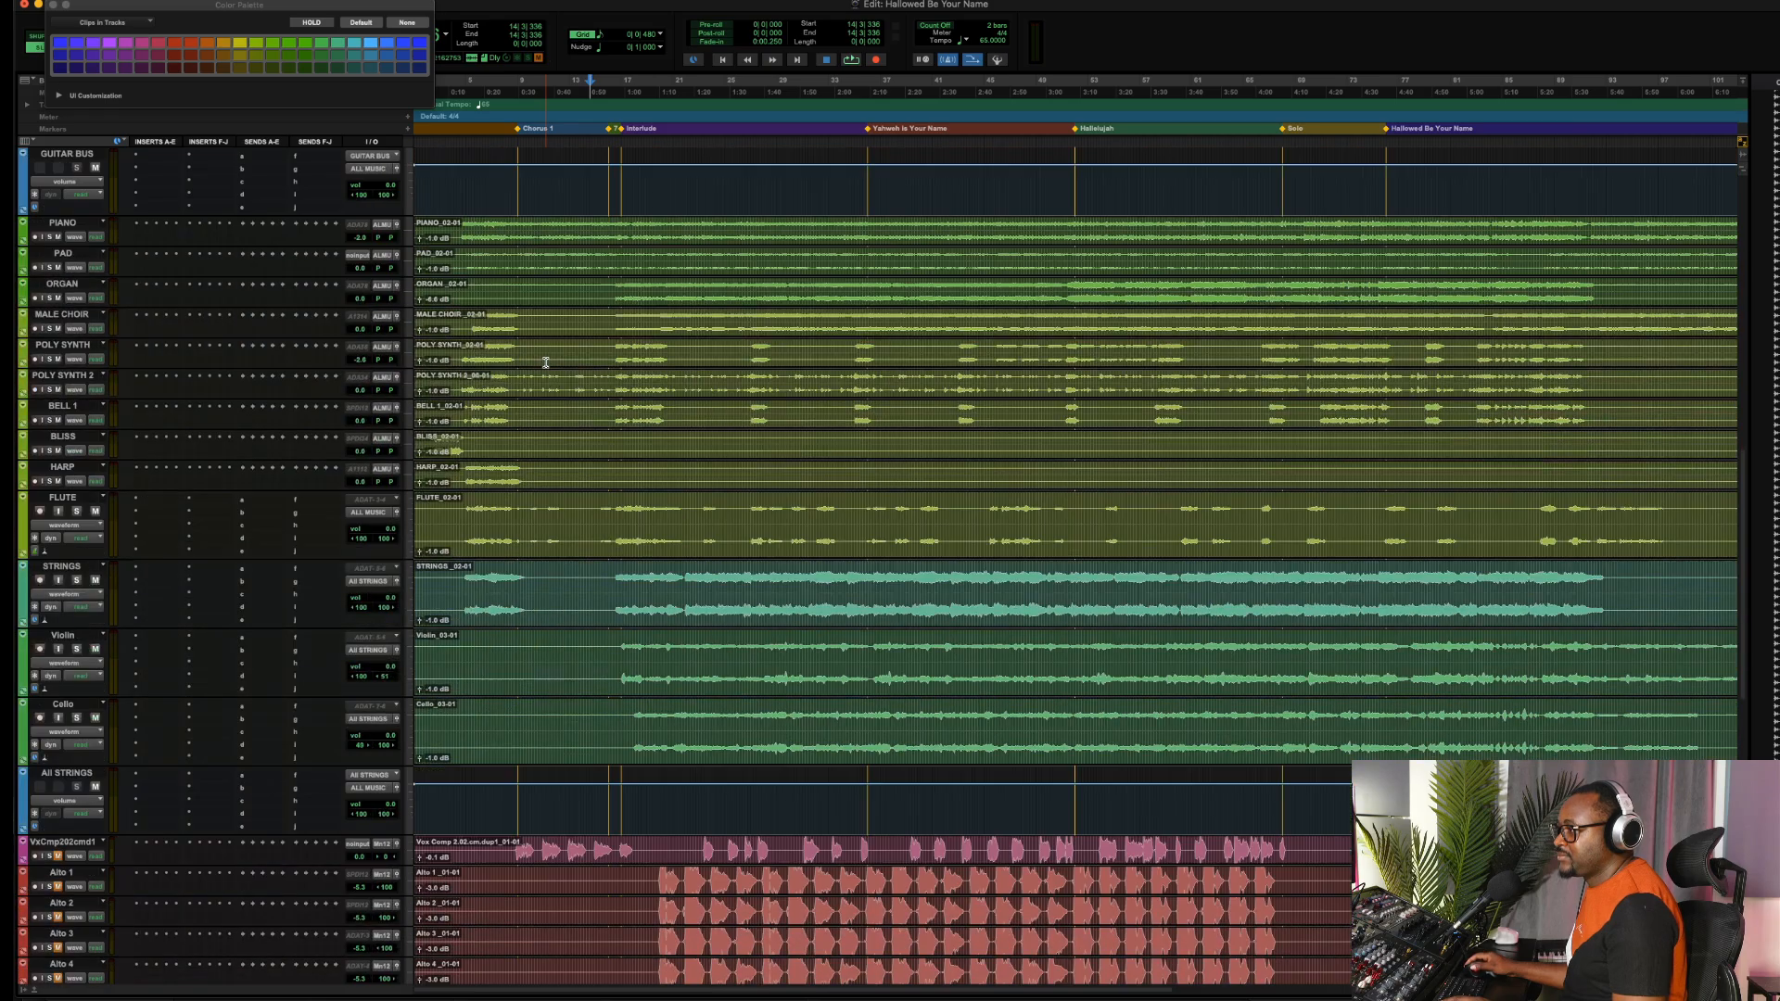
pyautogui.scroll(10, 546, 363)
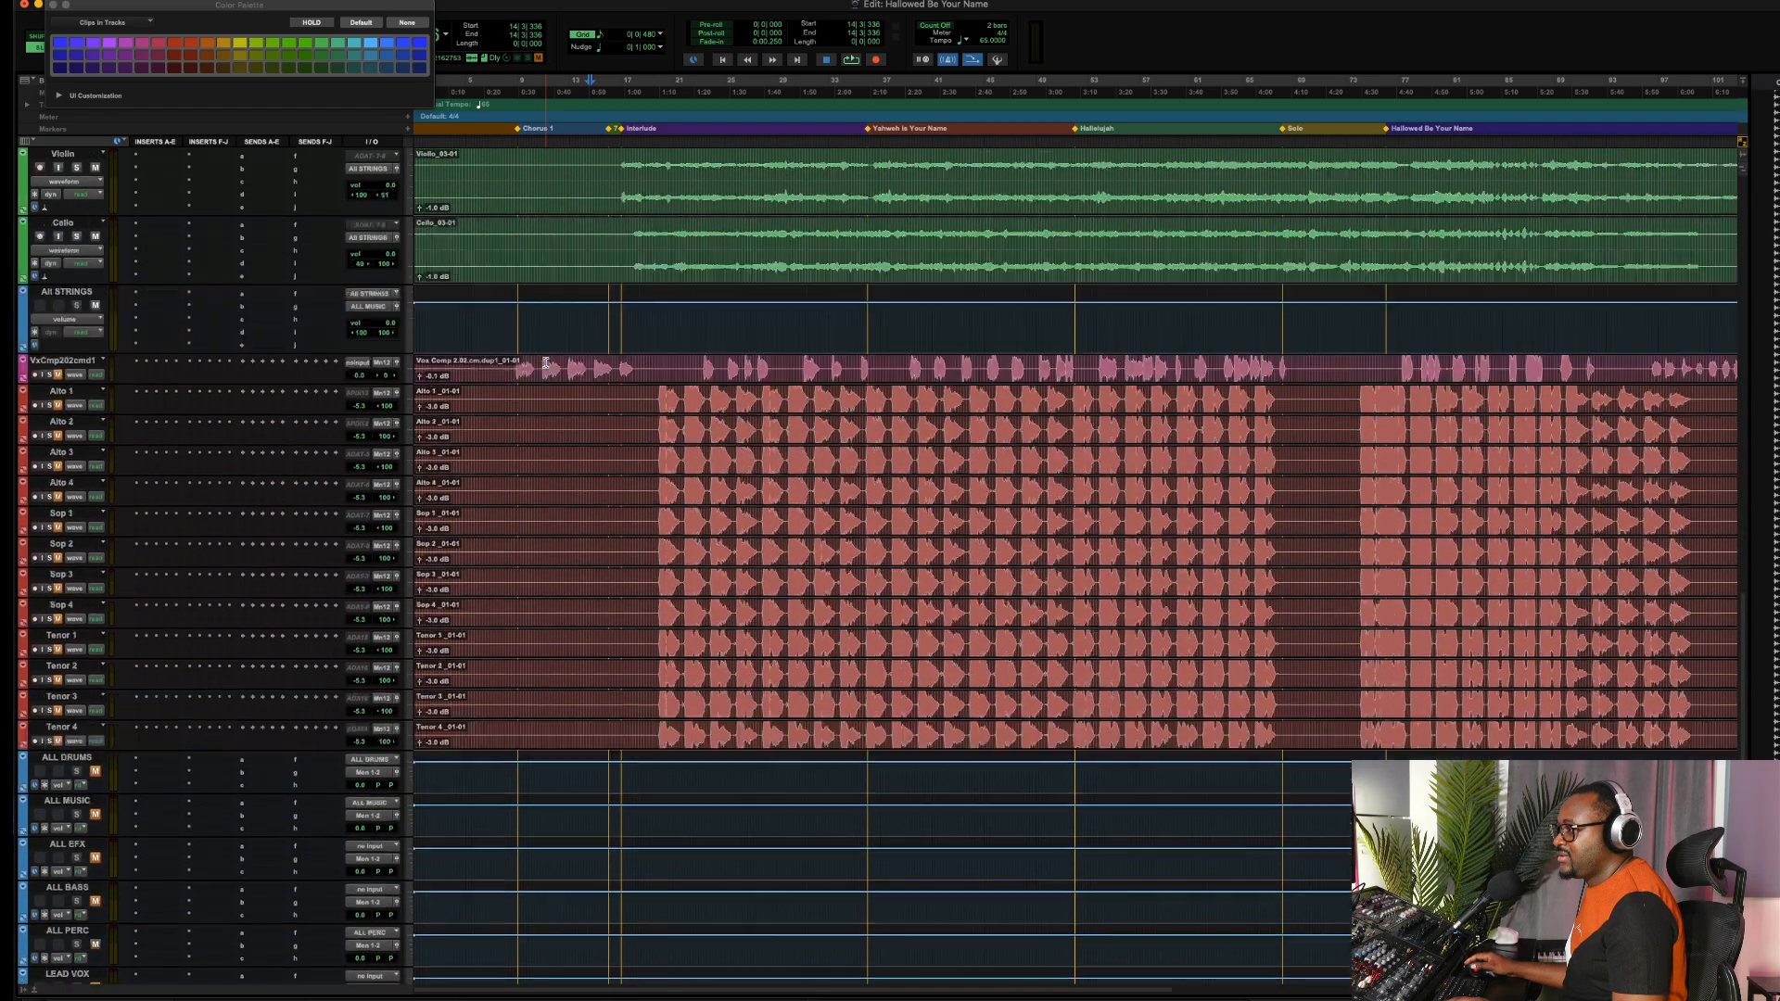
pyautogui.scroll(10, 546, 363)
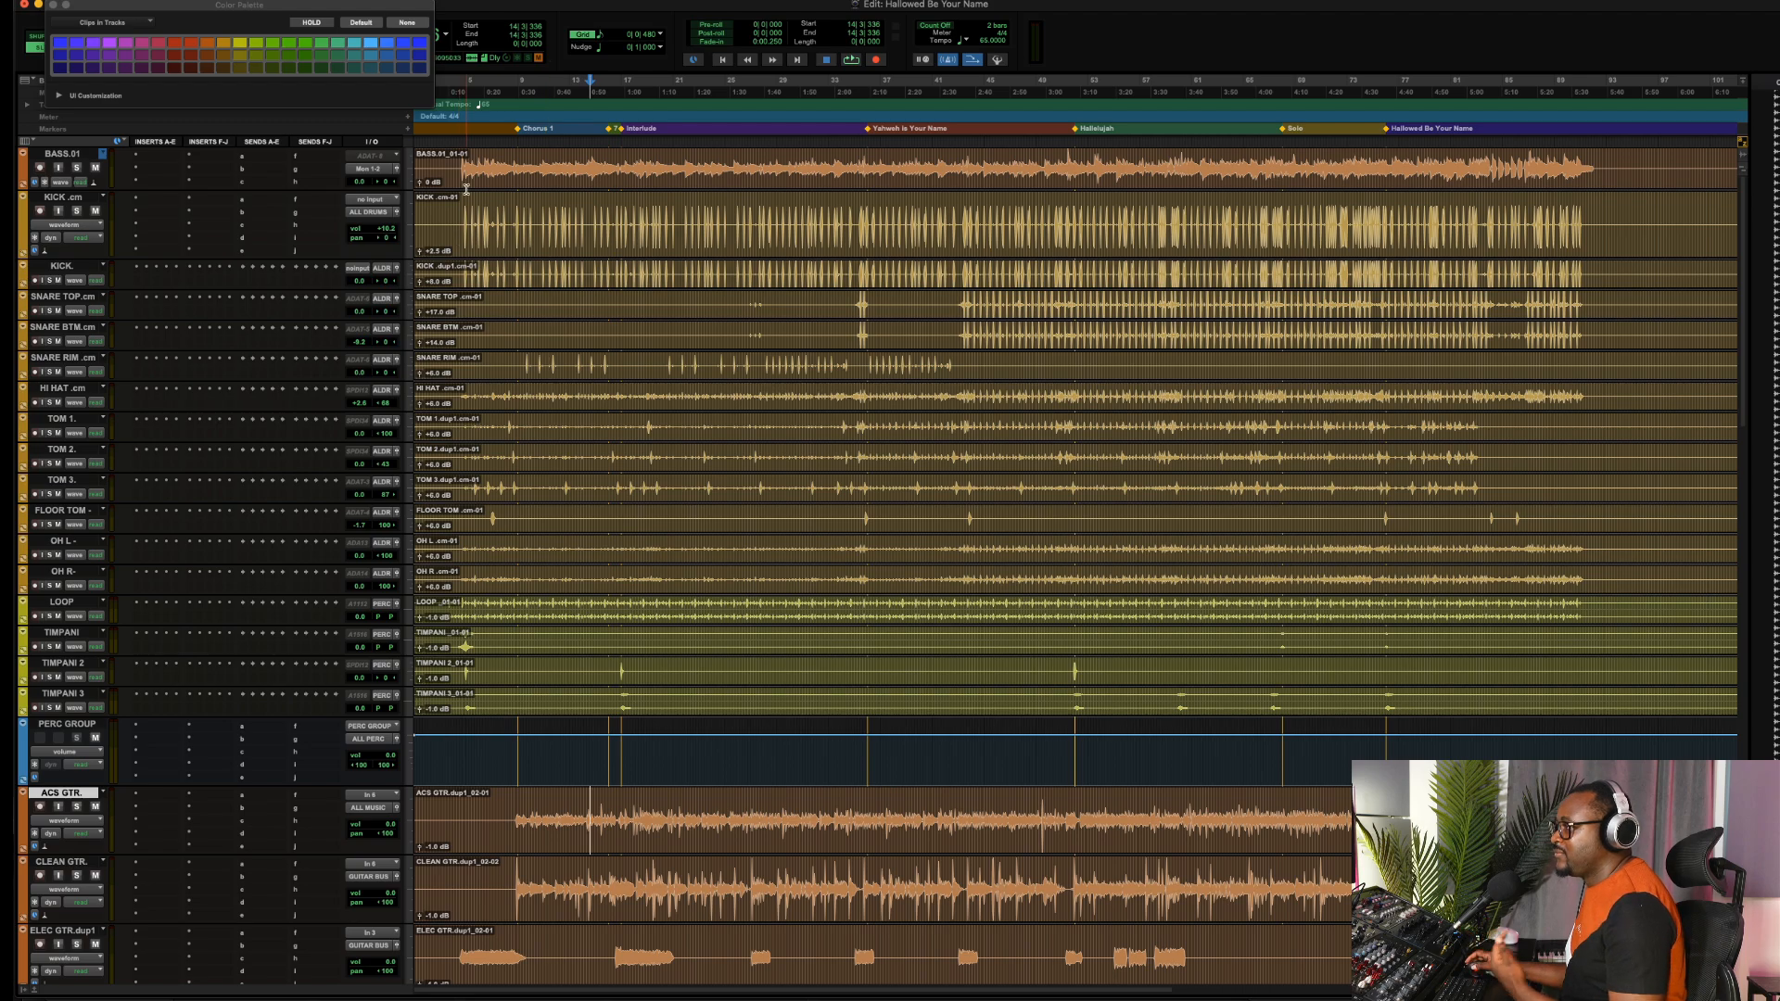
pyautogui.click(449, 159)
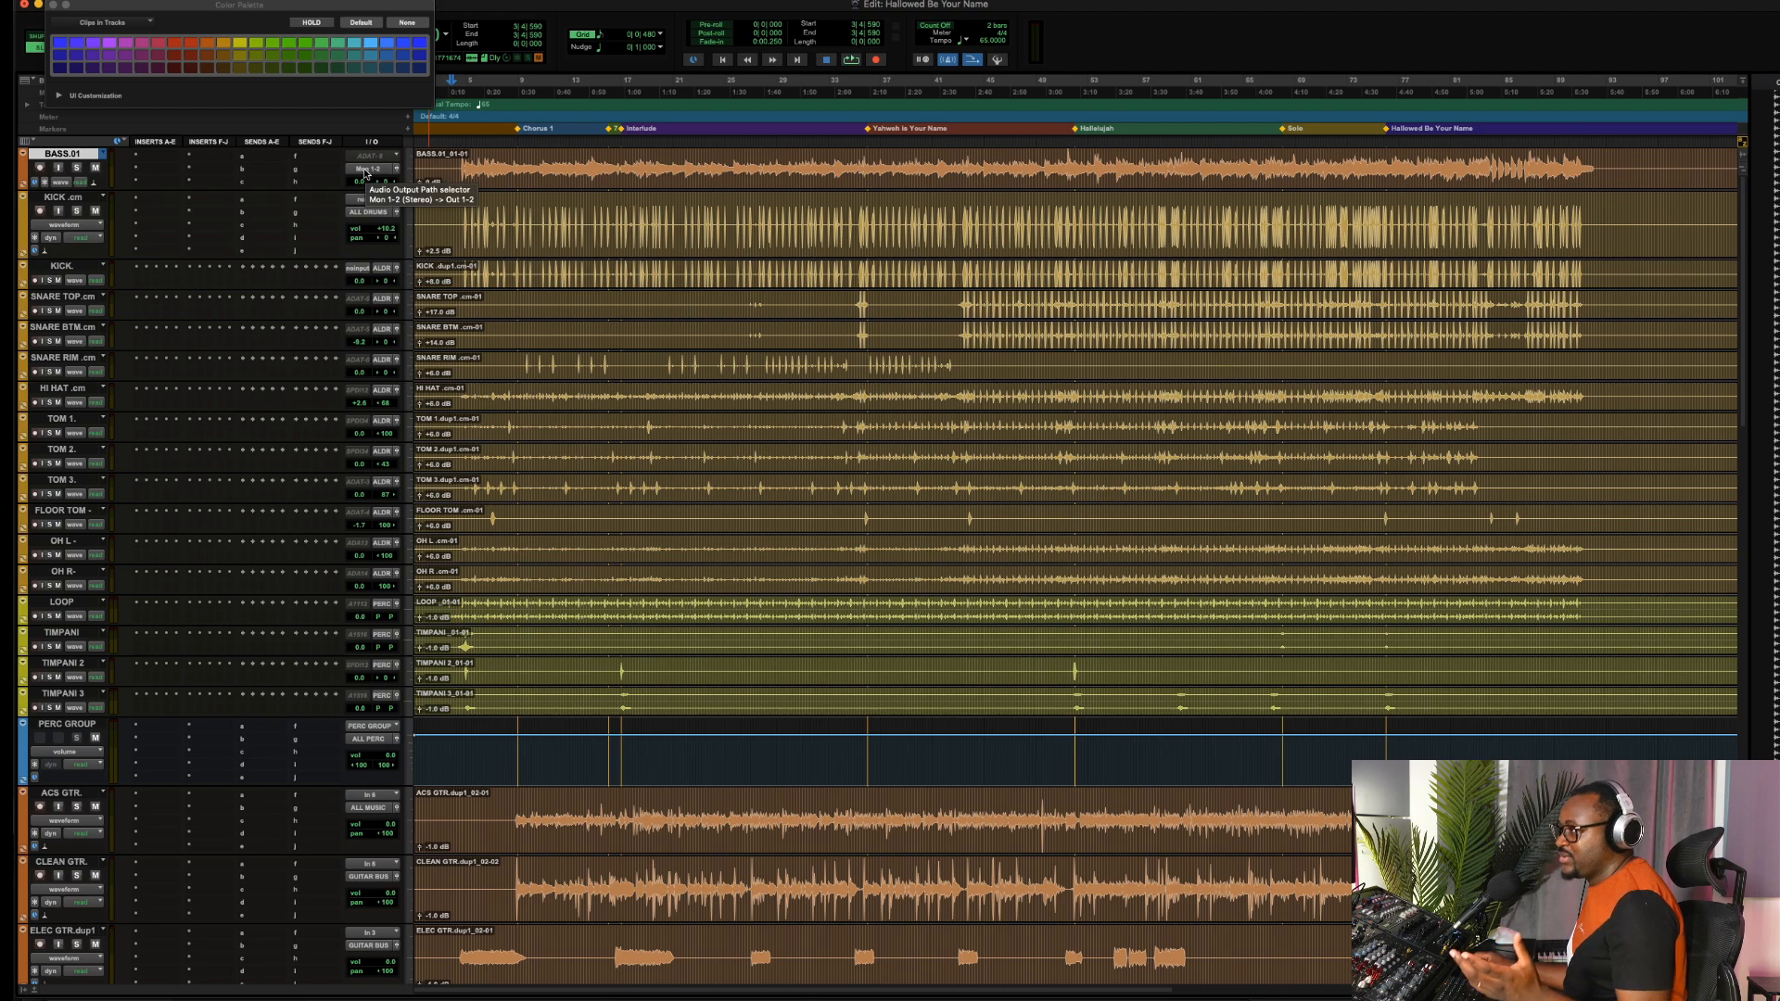
pyautogui.click(366, 169)
pyautogui.moveTo(375, 181)
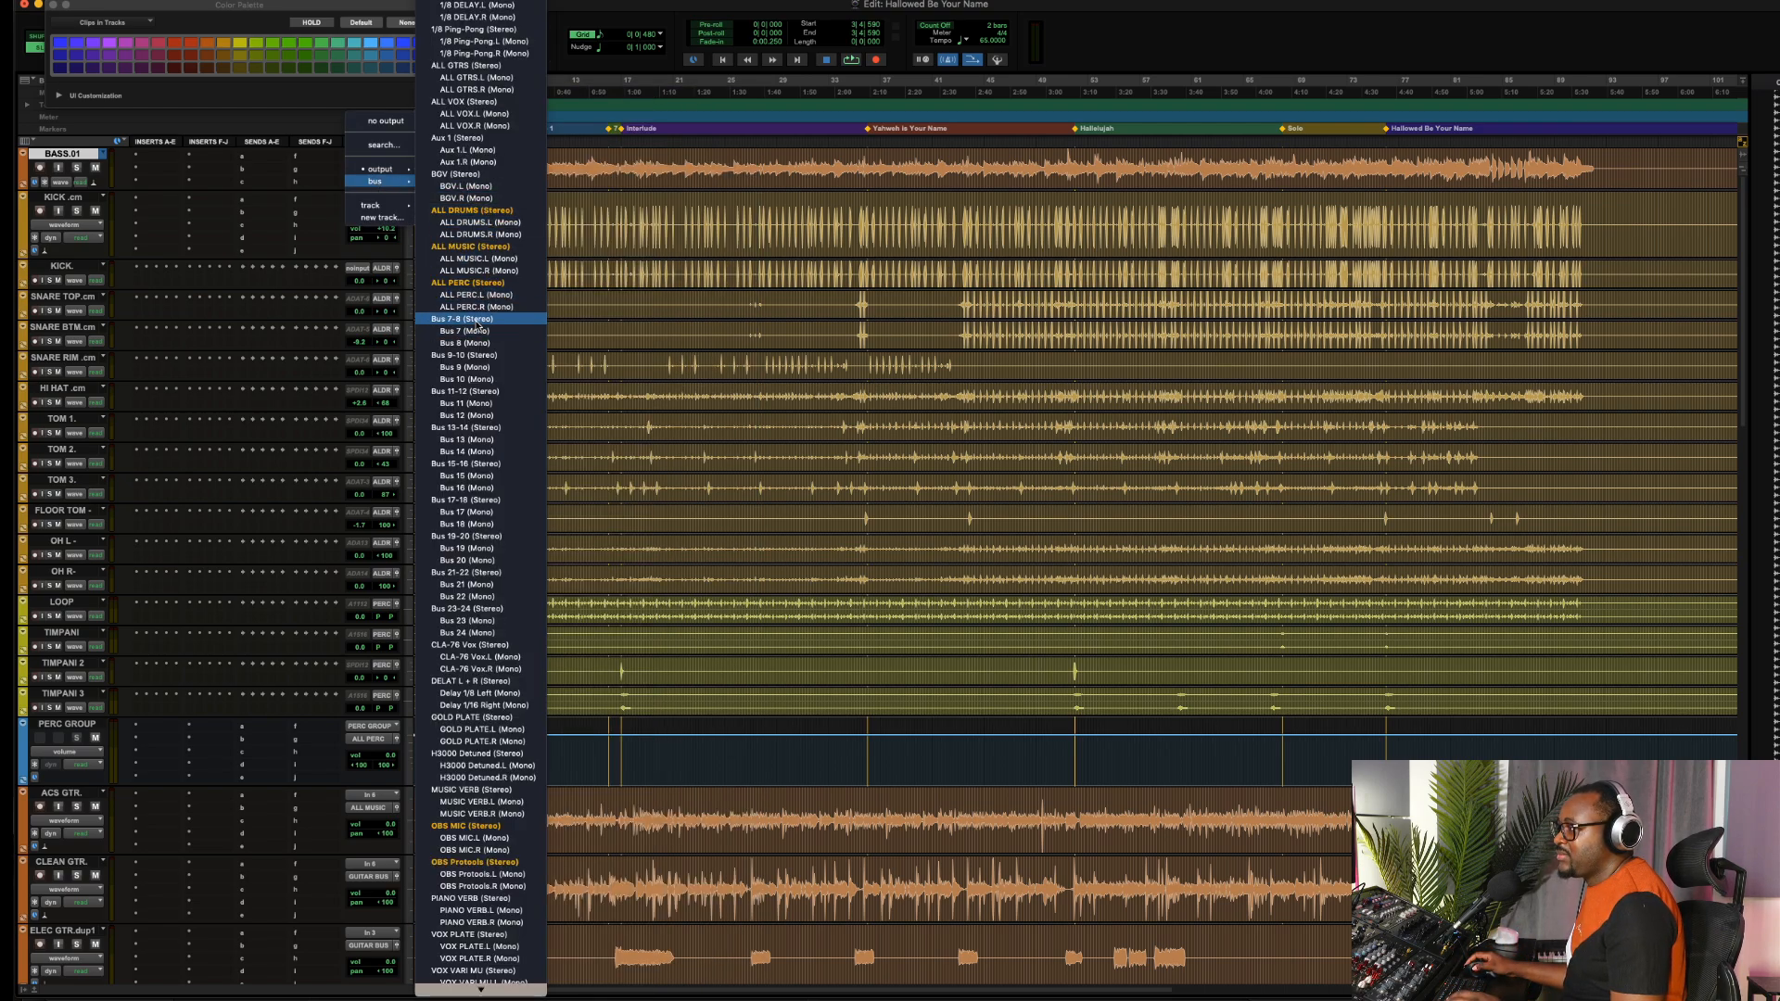
pyautogui.press('Escape')
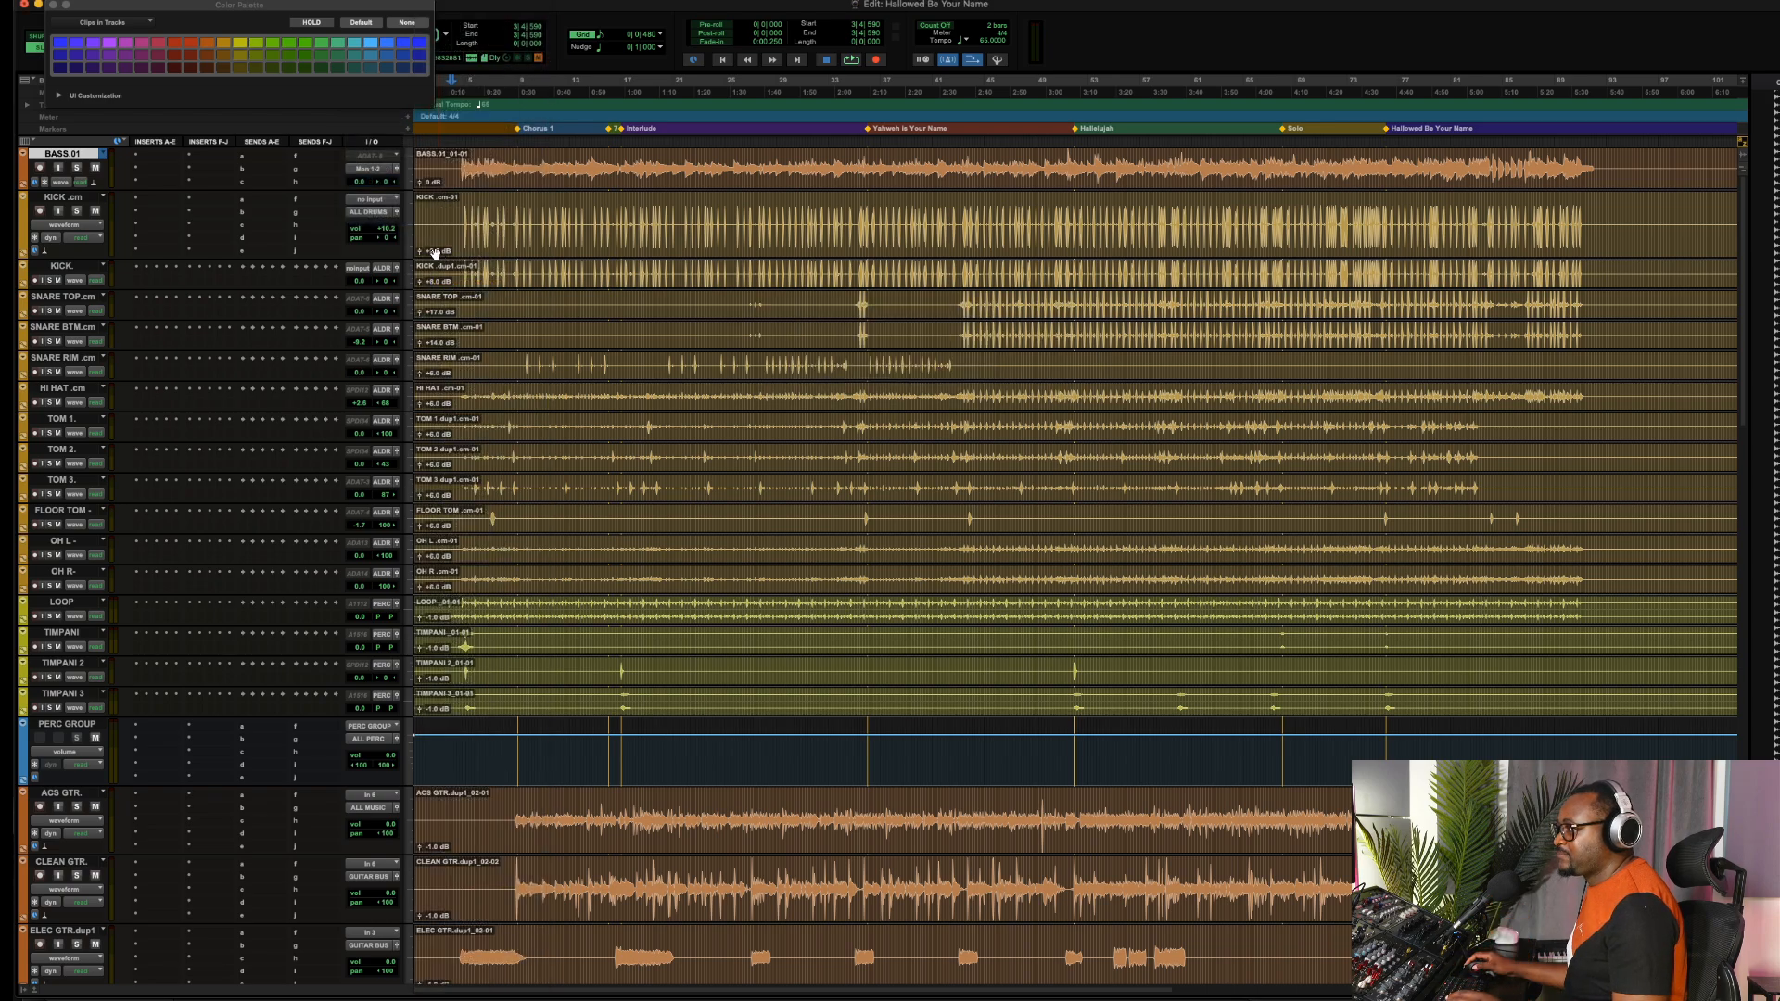
# Rename the BASS.01 track's output bus as ALL BASS
pyautogui.rightClick(379, 173)
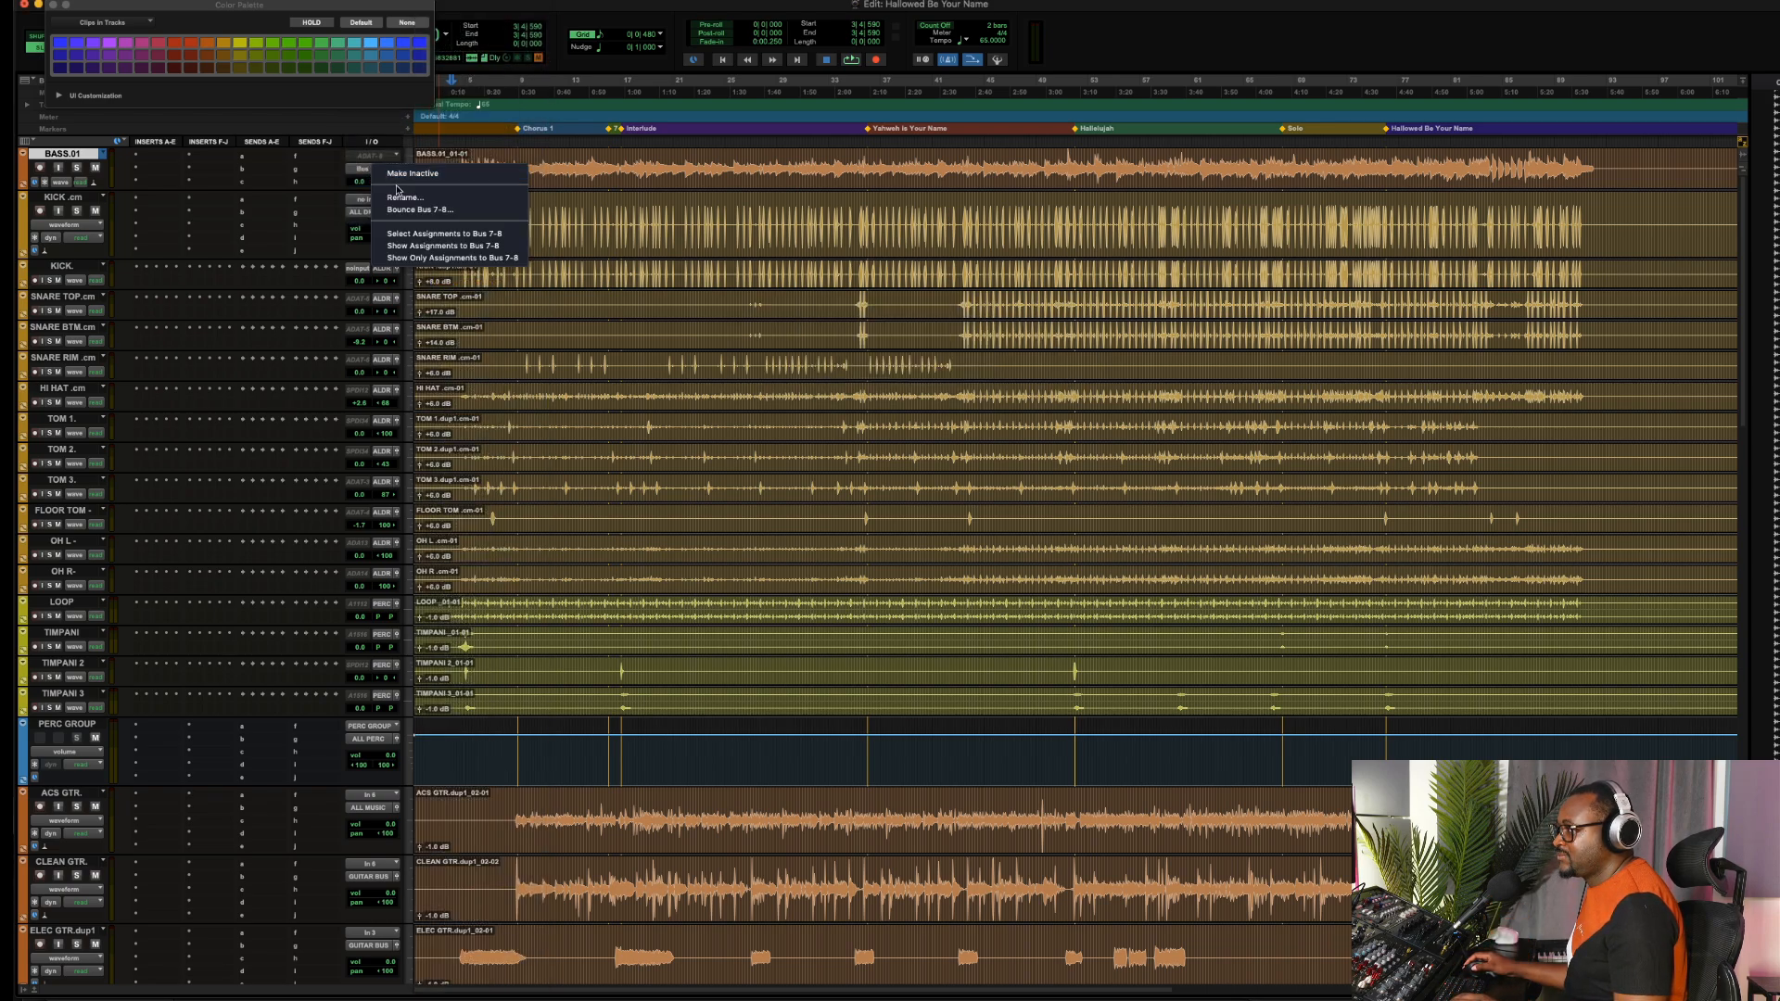
pyautogui.click(397, 197)
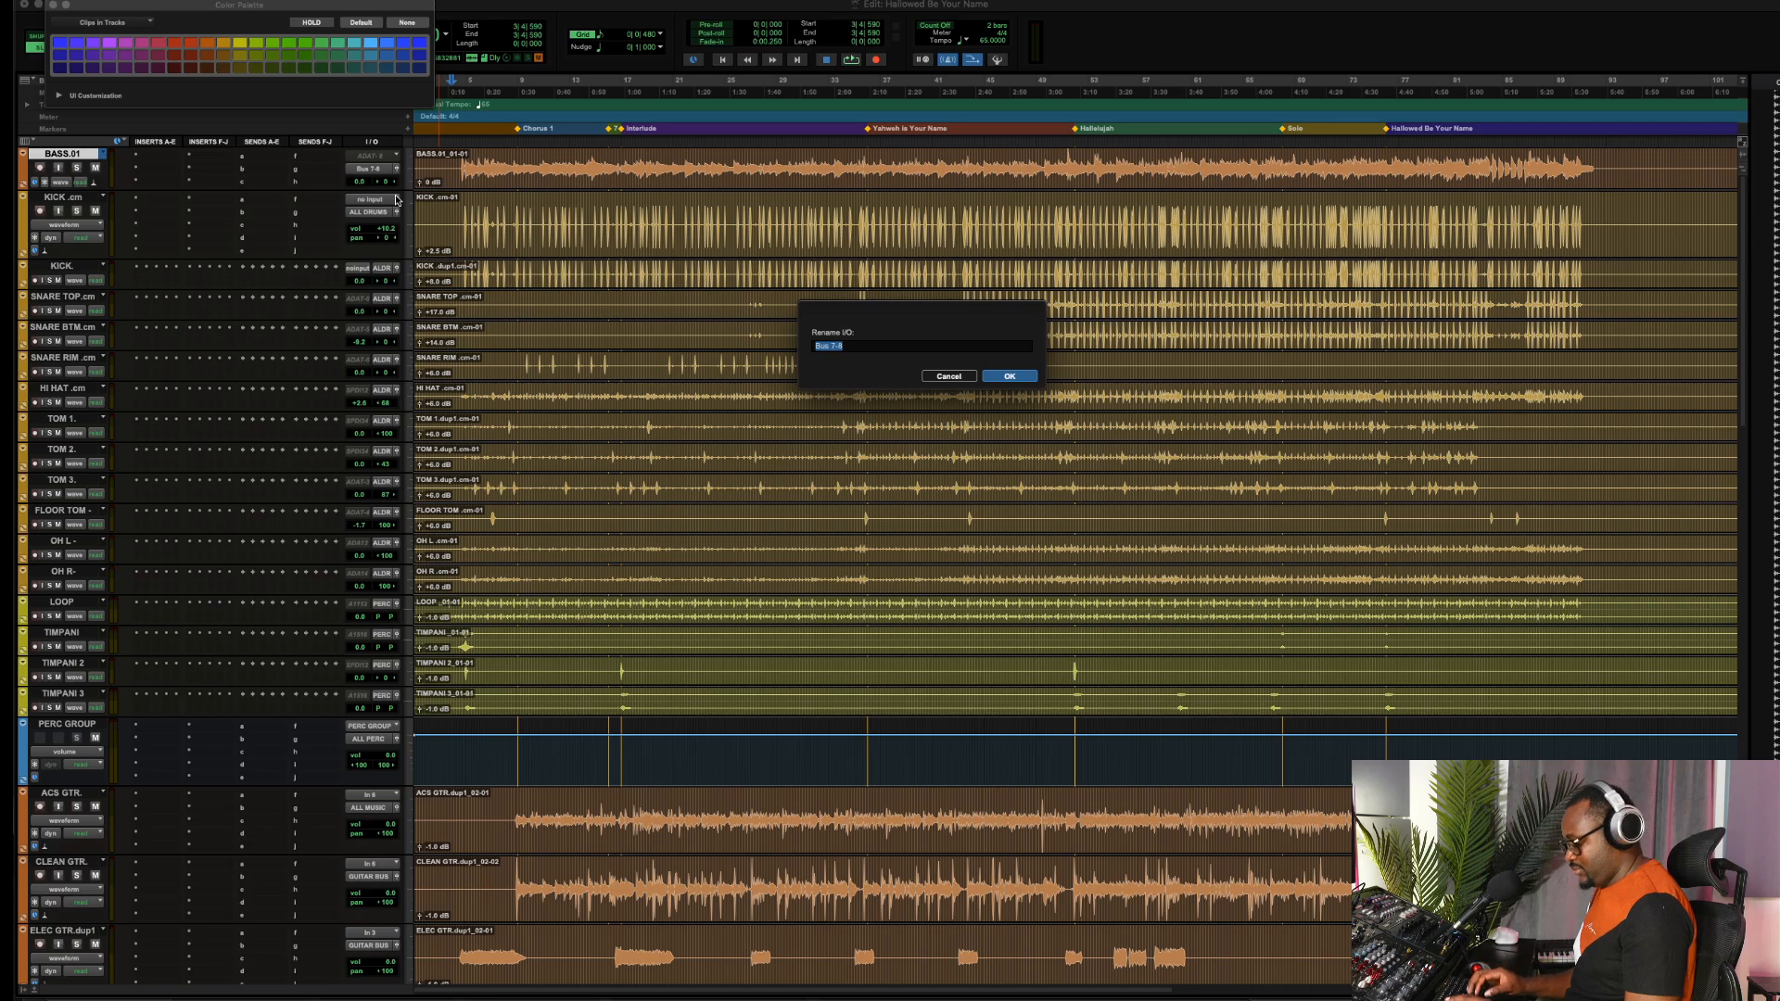
pyautogui.write('ALL ')
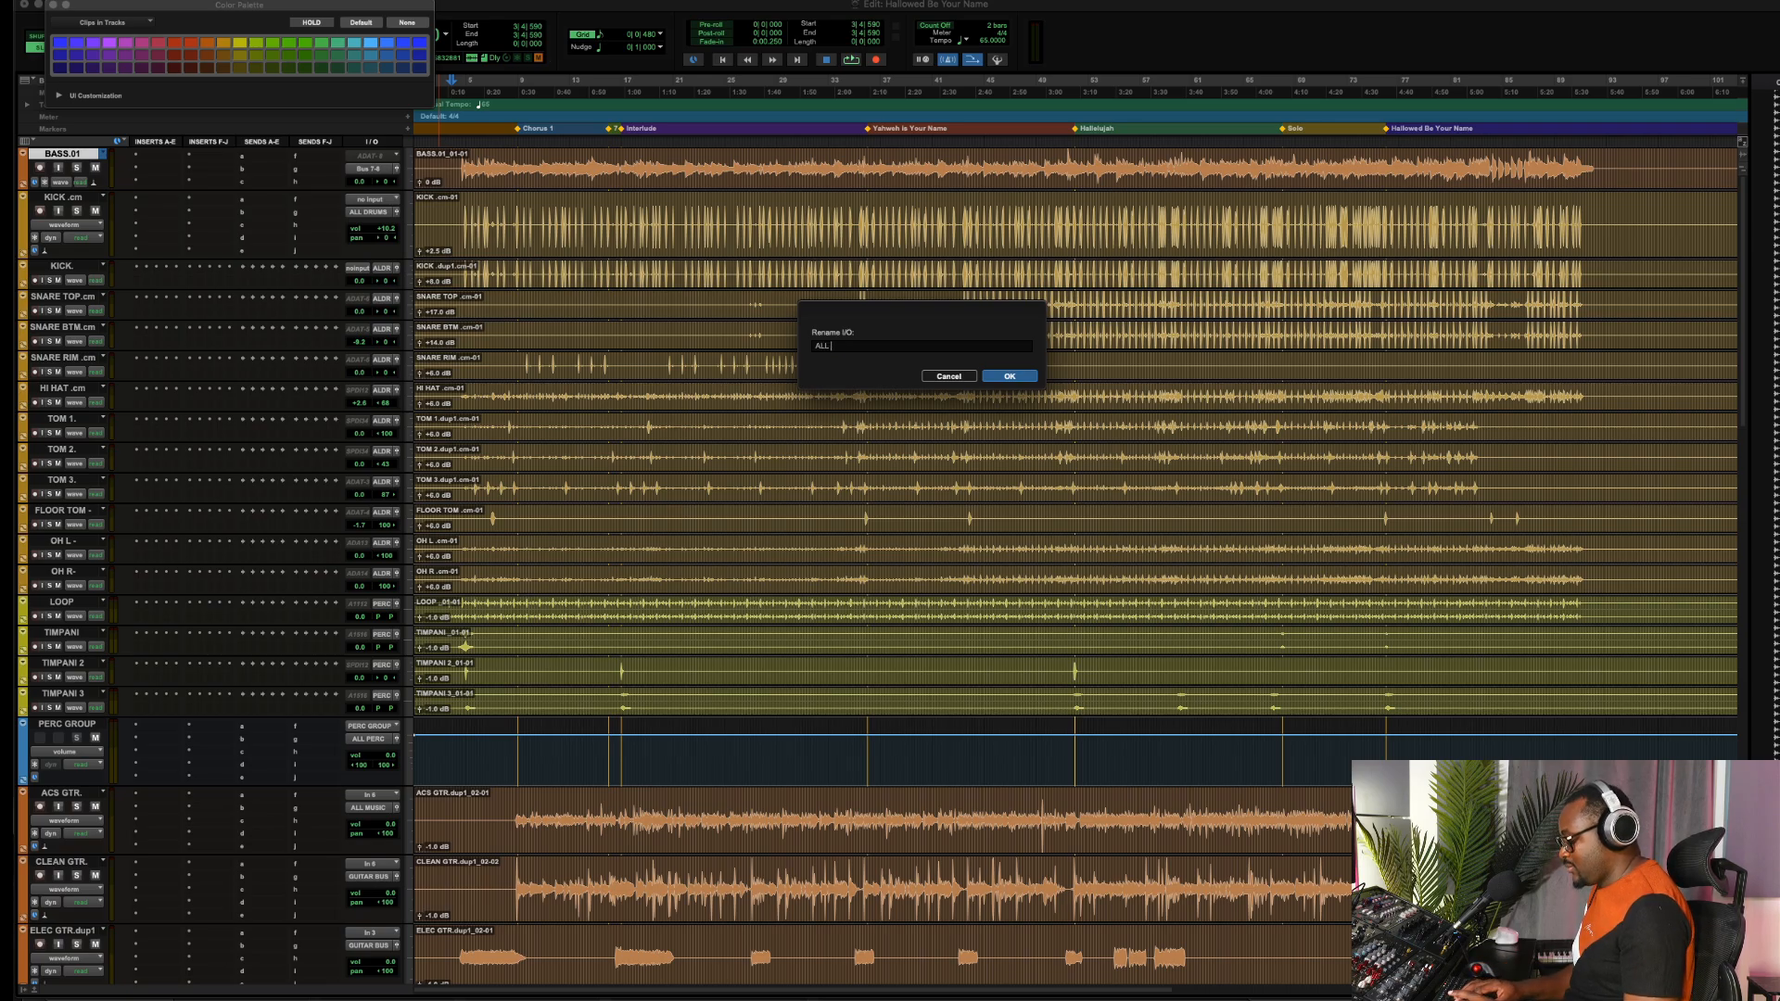
pyautogui.write('BASS')
pyautogui.press('Return')
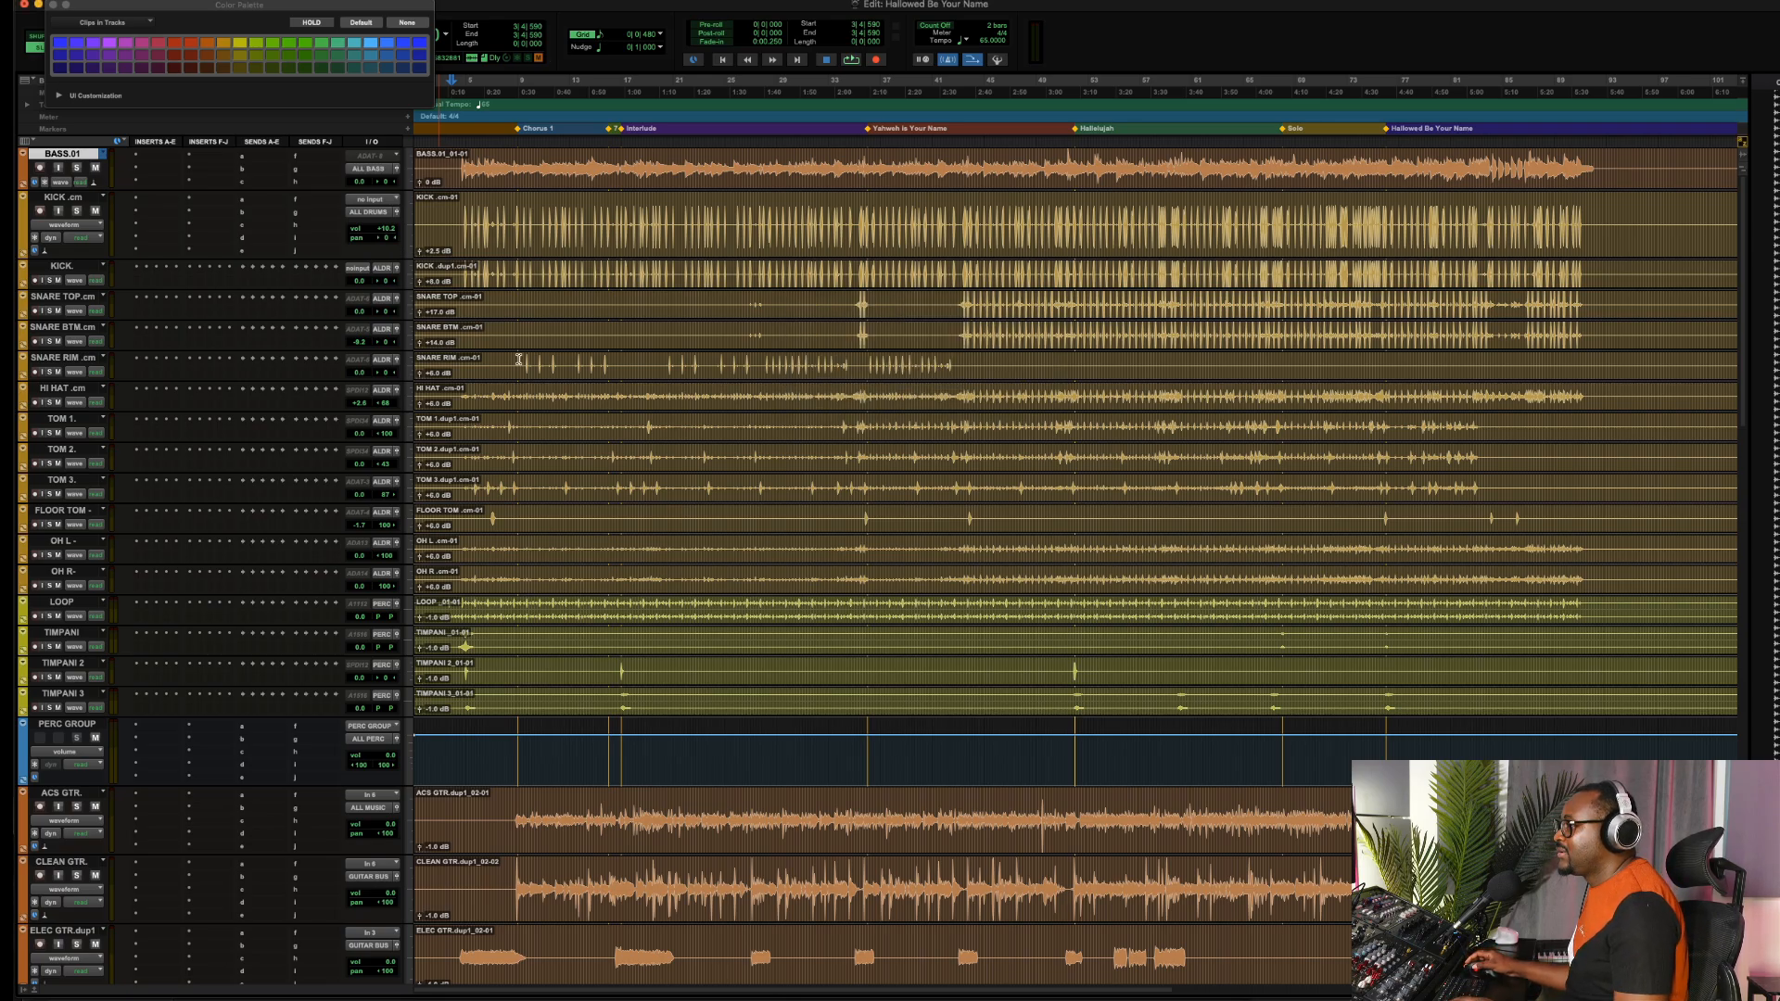
# Select the master auxes from ALL DRUMS through Aux 8 and unmute them together
pyautogui.scroll(-20, 519, 360)
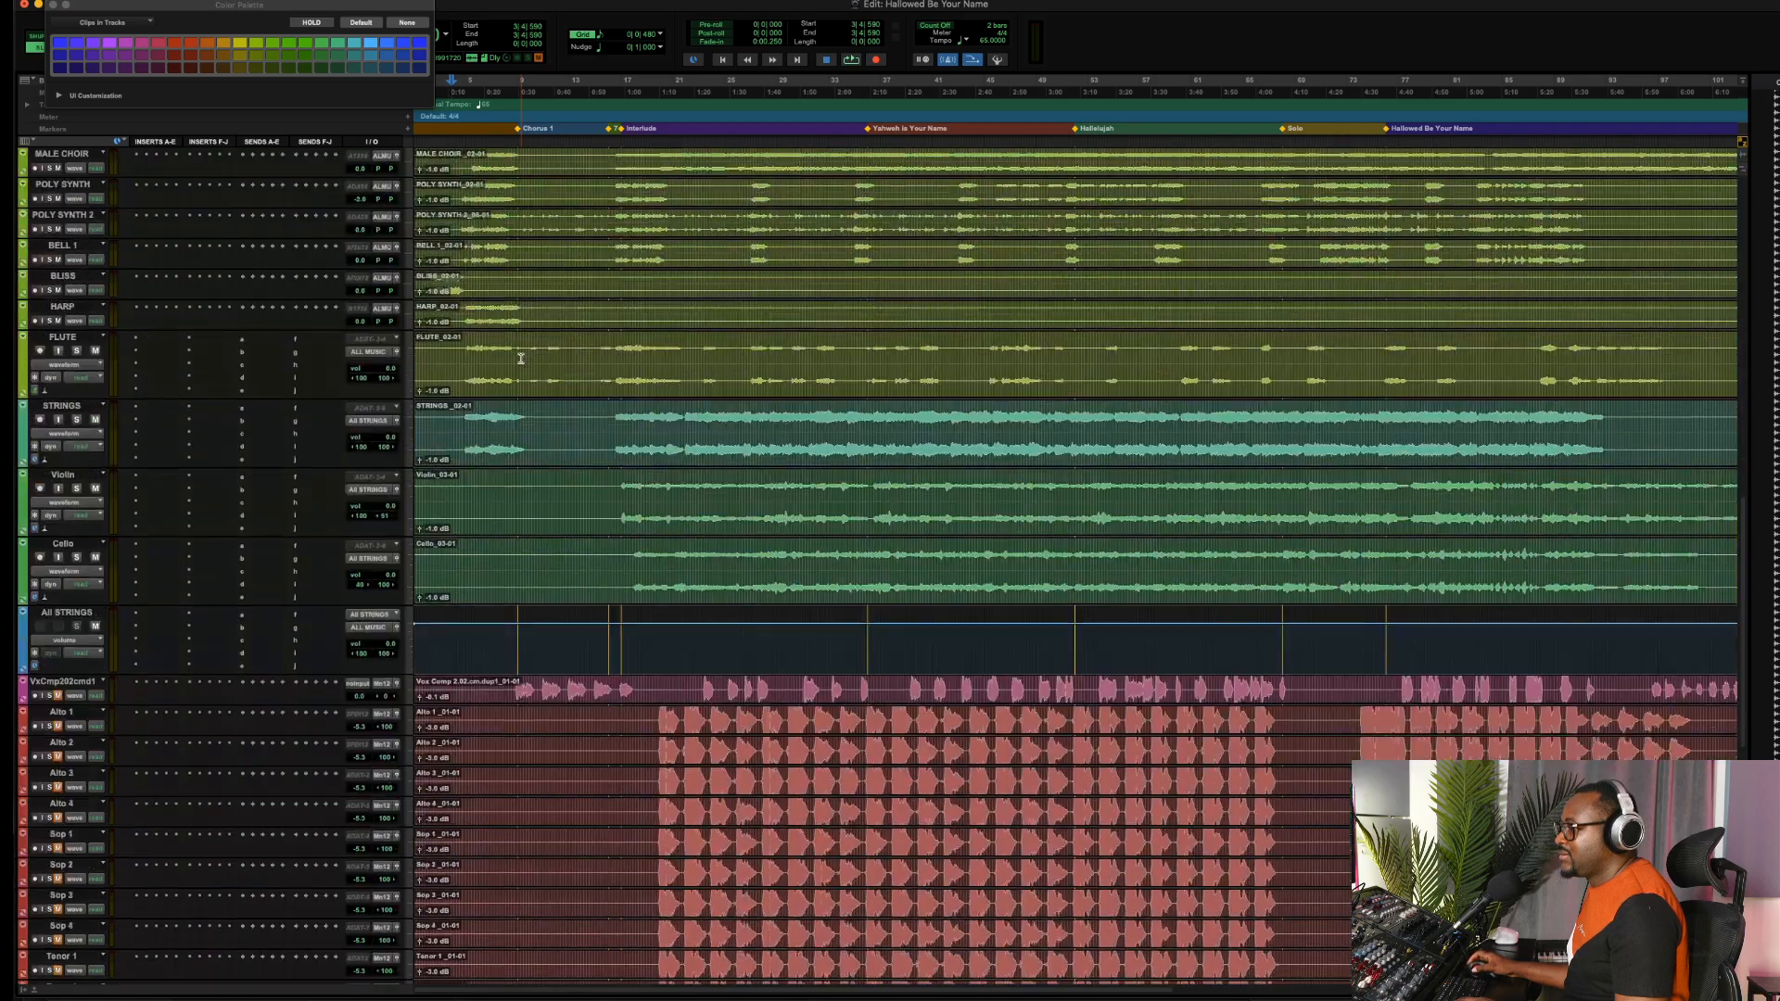
pyautogui.scroll(-15, 521, 359)
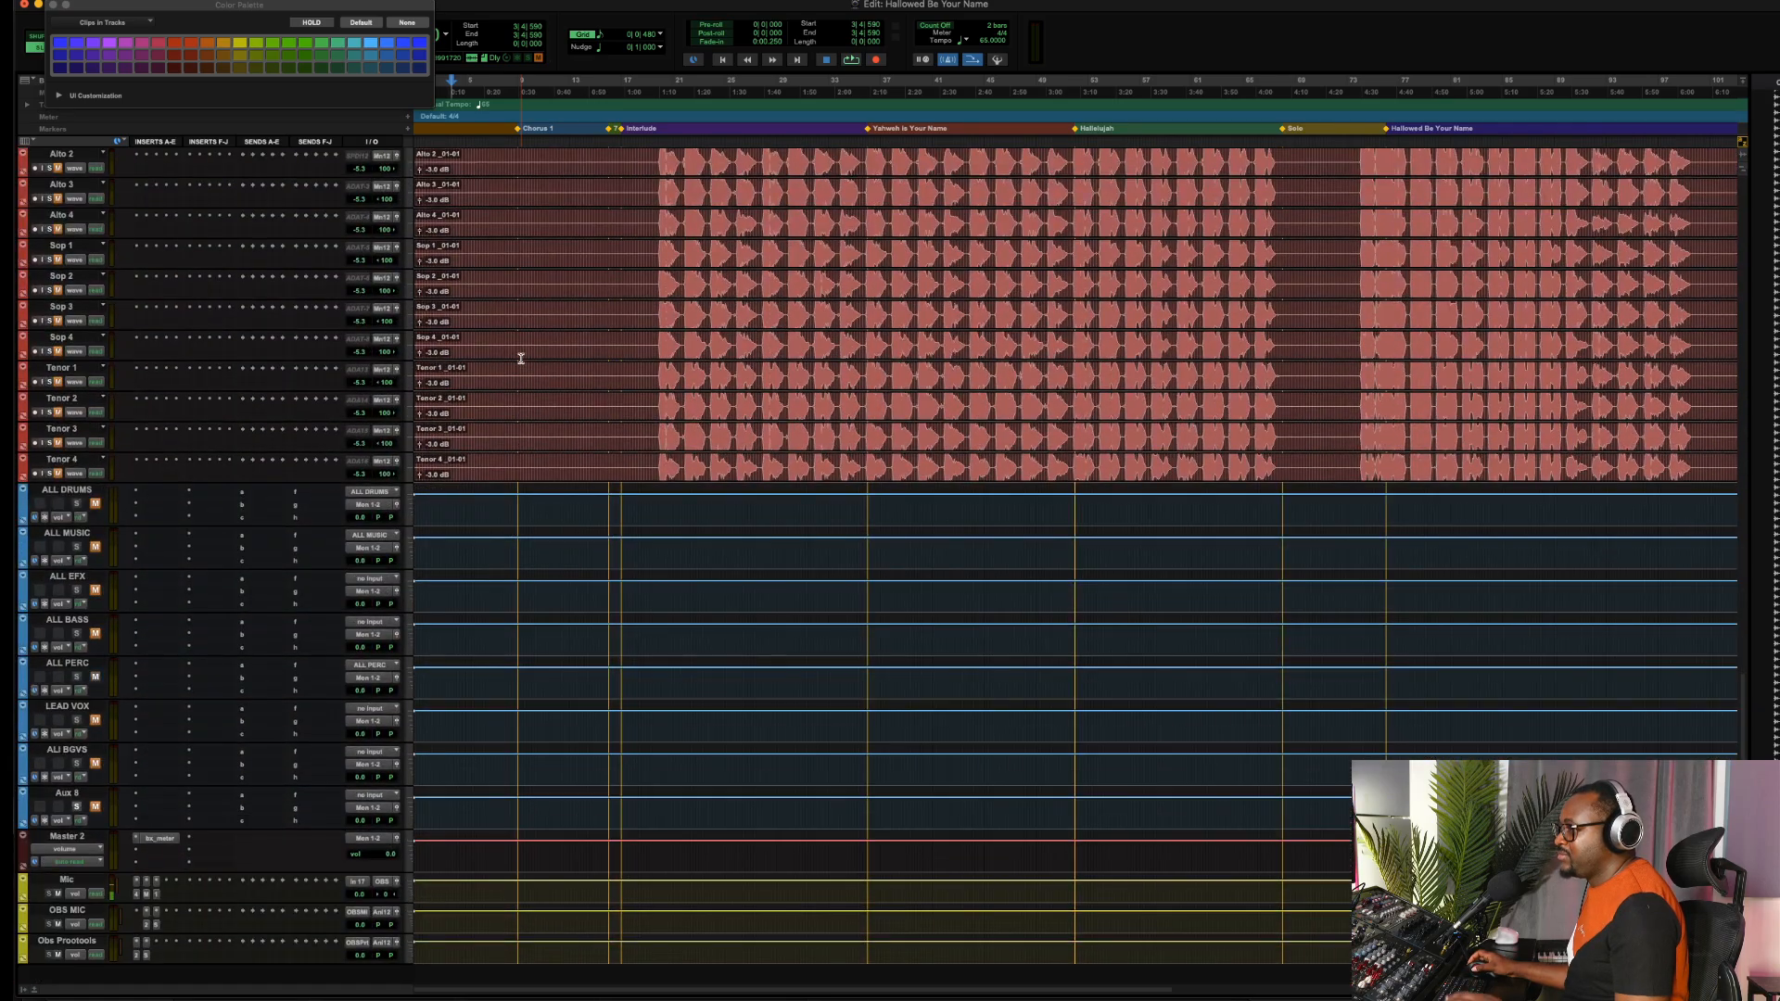
pyautogui.click(80, 491)
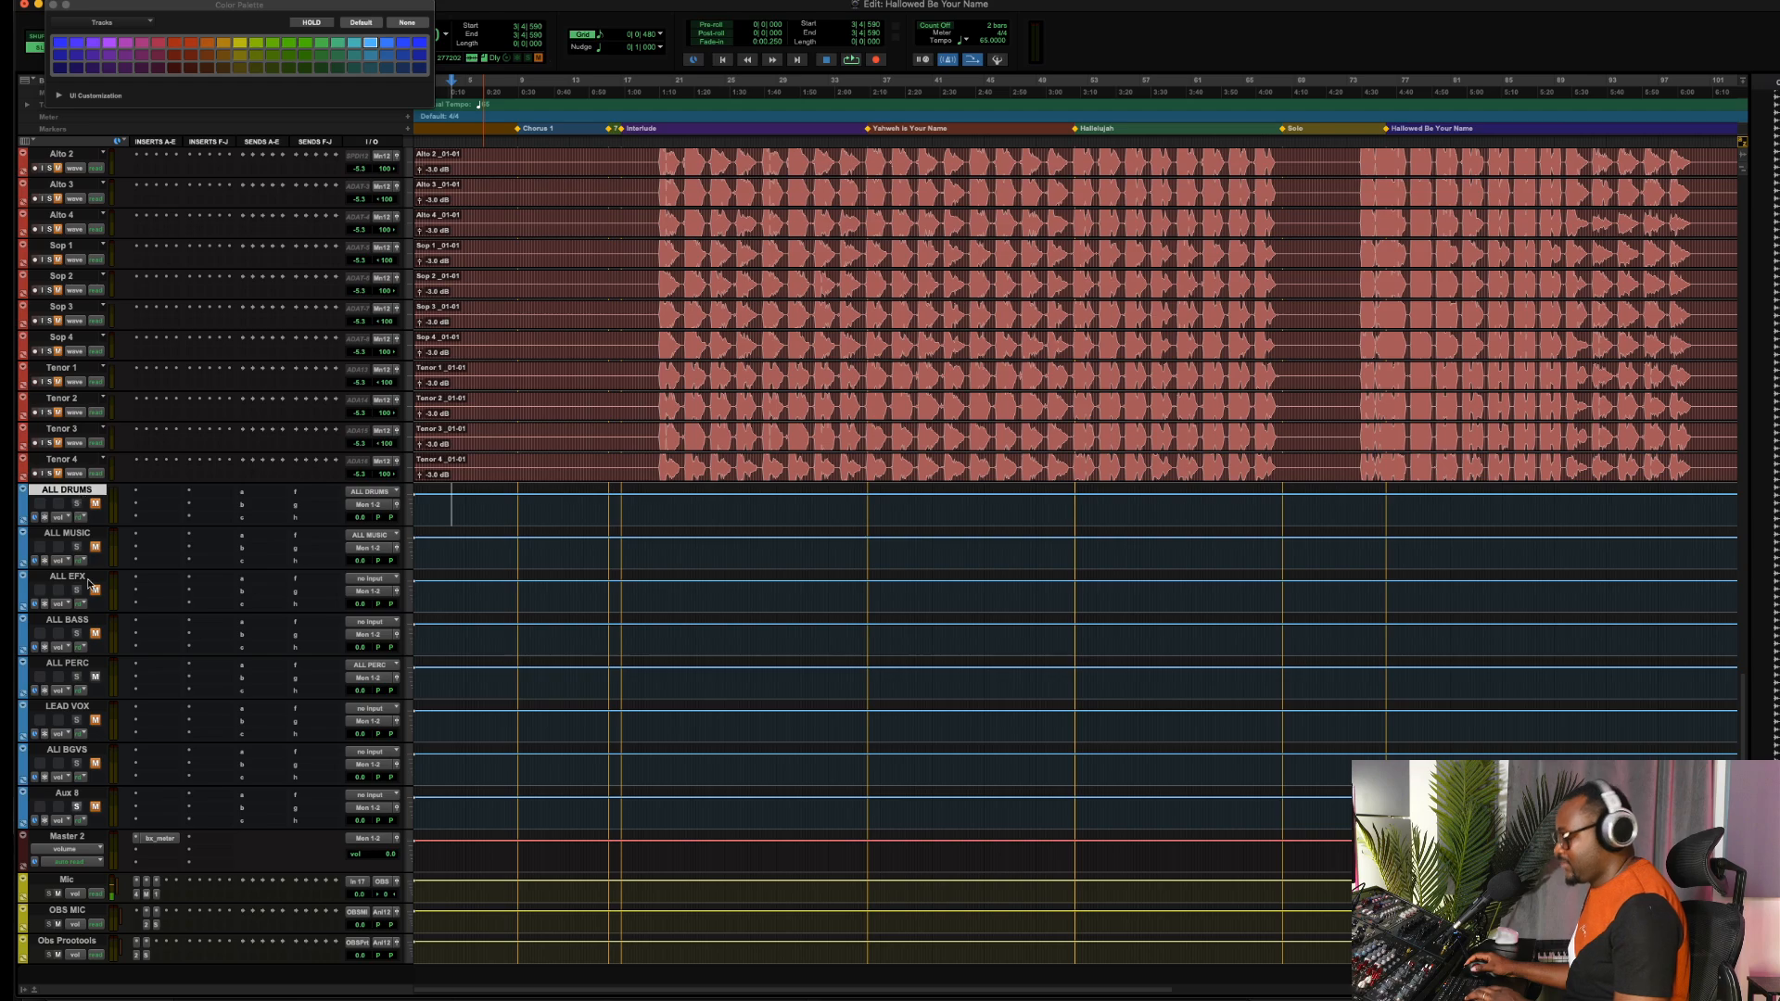
pyautogui.keyDown('shift'); pyautogui.click(78, 798); pyautogui.keyUp('shift')
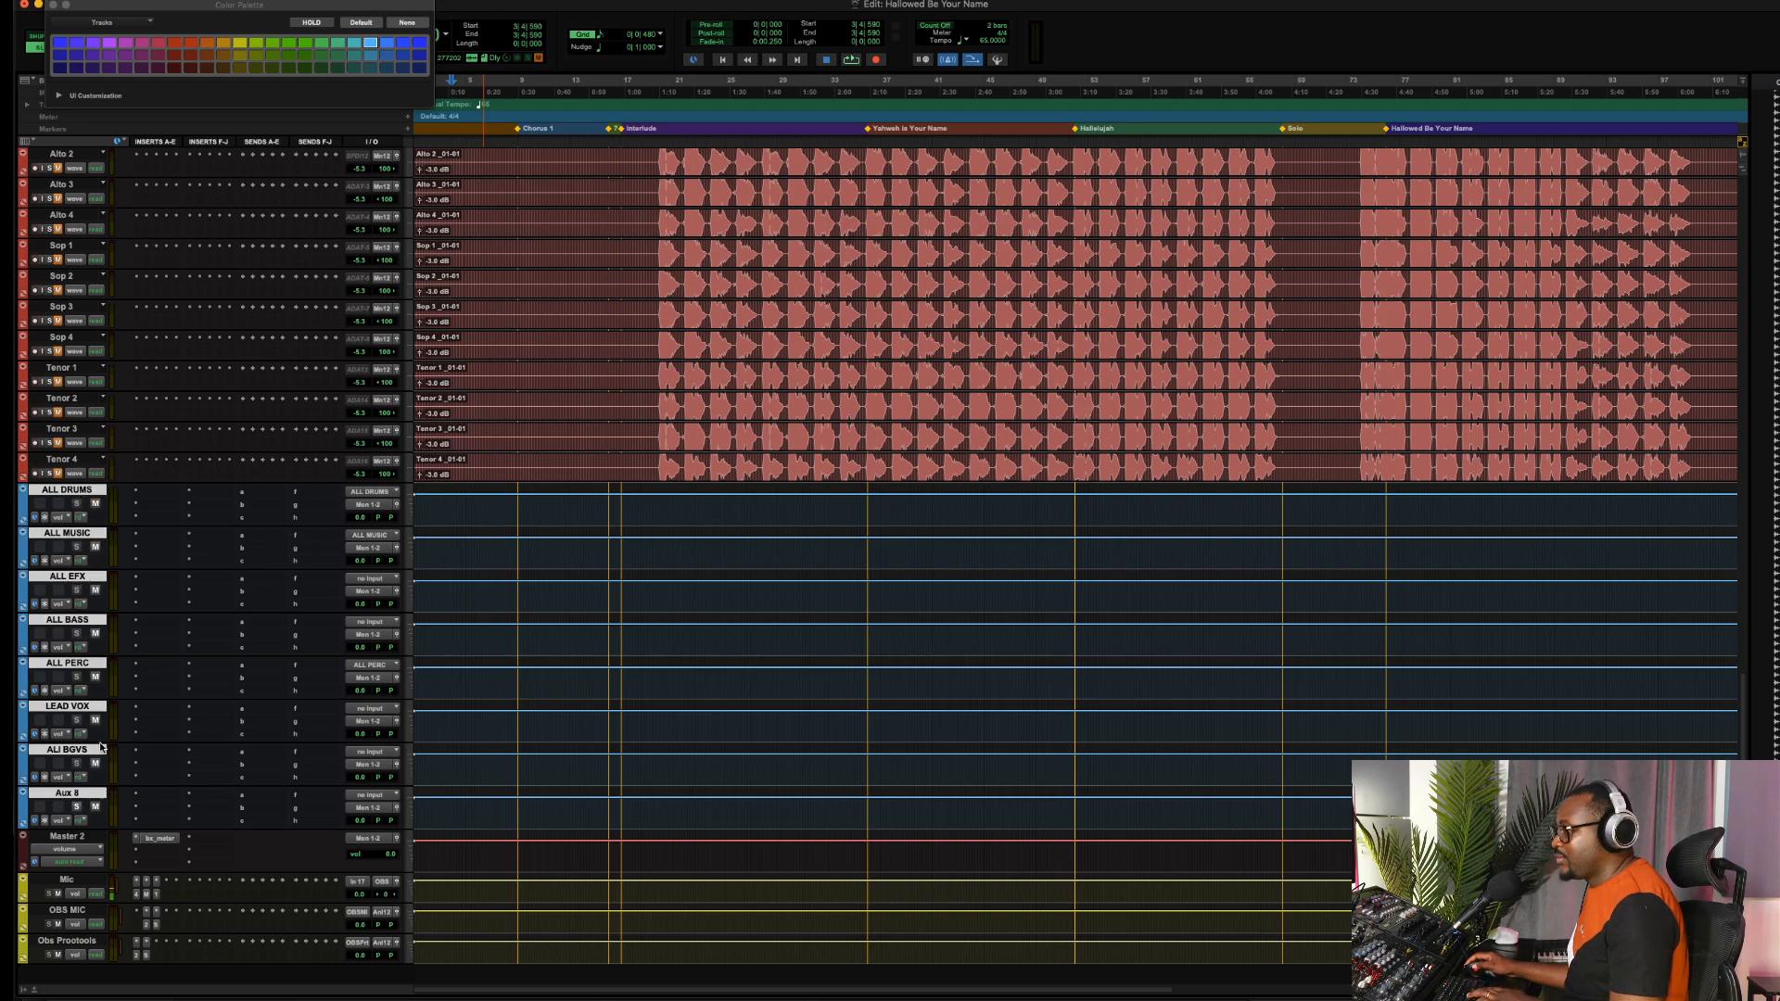
# Set the ALL BASS aux's input to the ALL BASS (Stereo) bus
pyautogui.click(496, 634)
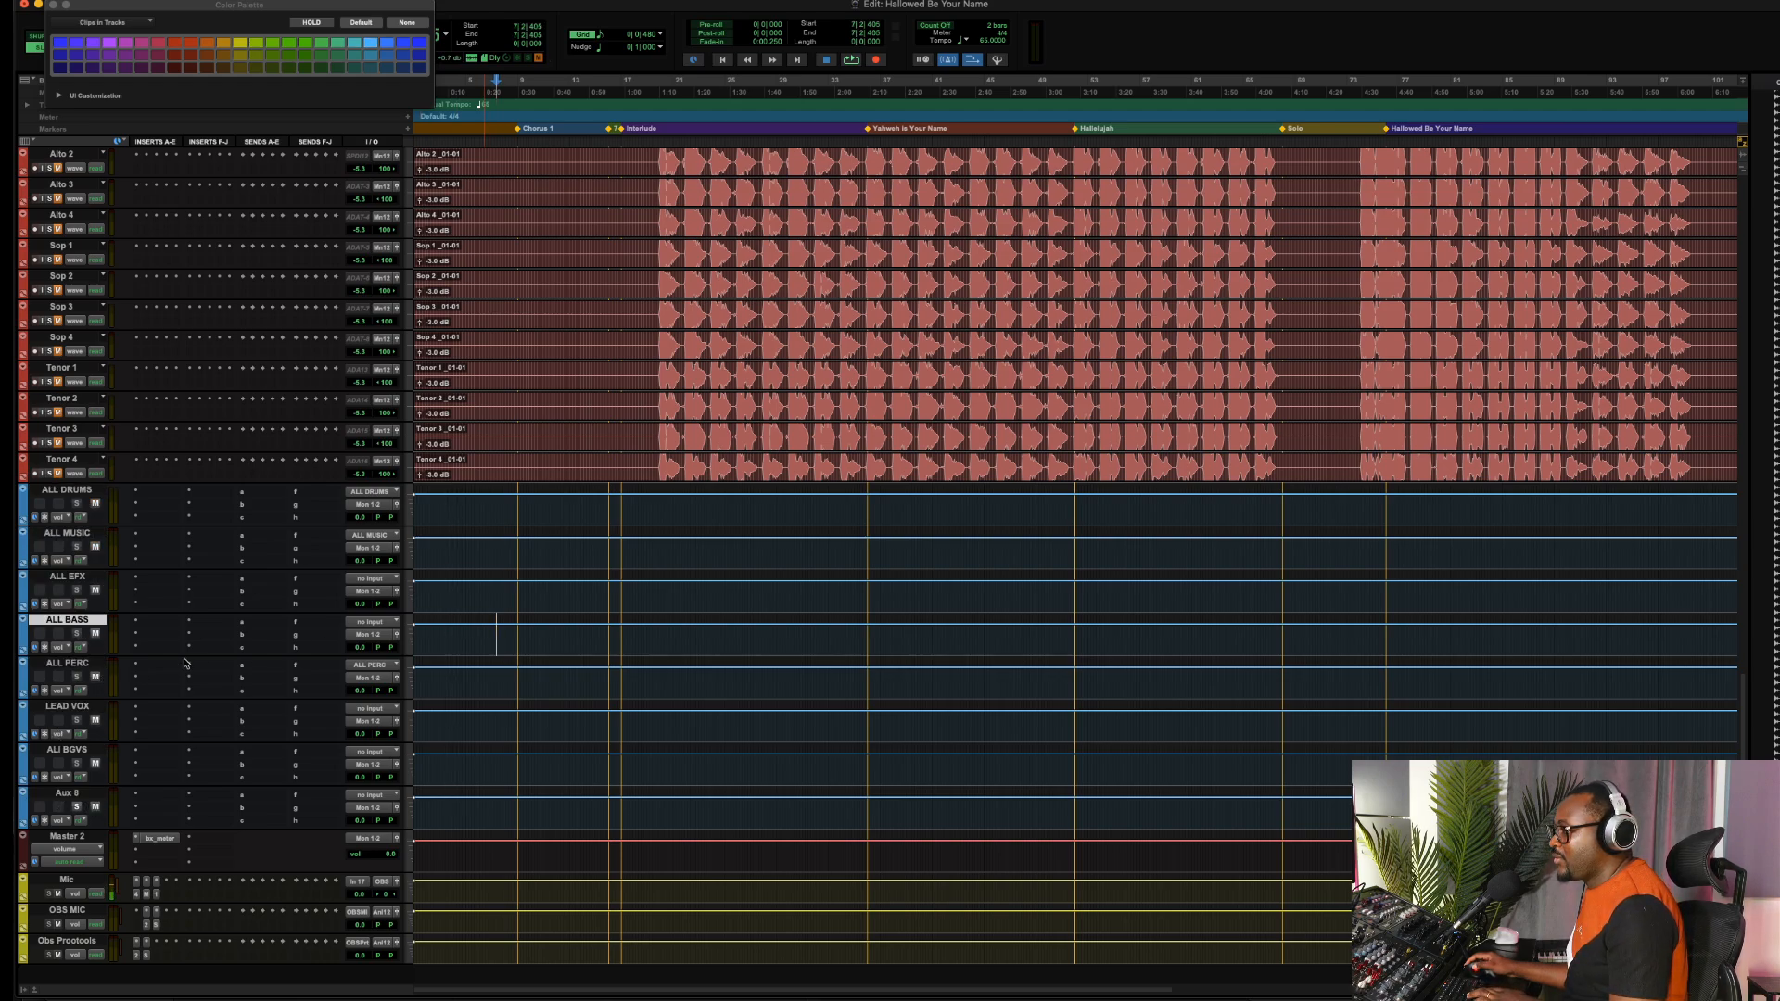
pyautogui.click(368, 624)
pyautogui.moveTo(380, 634)
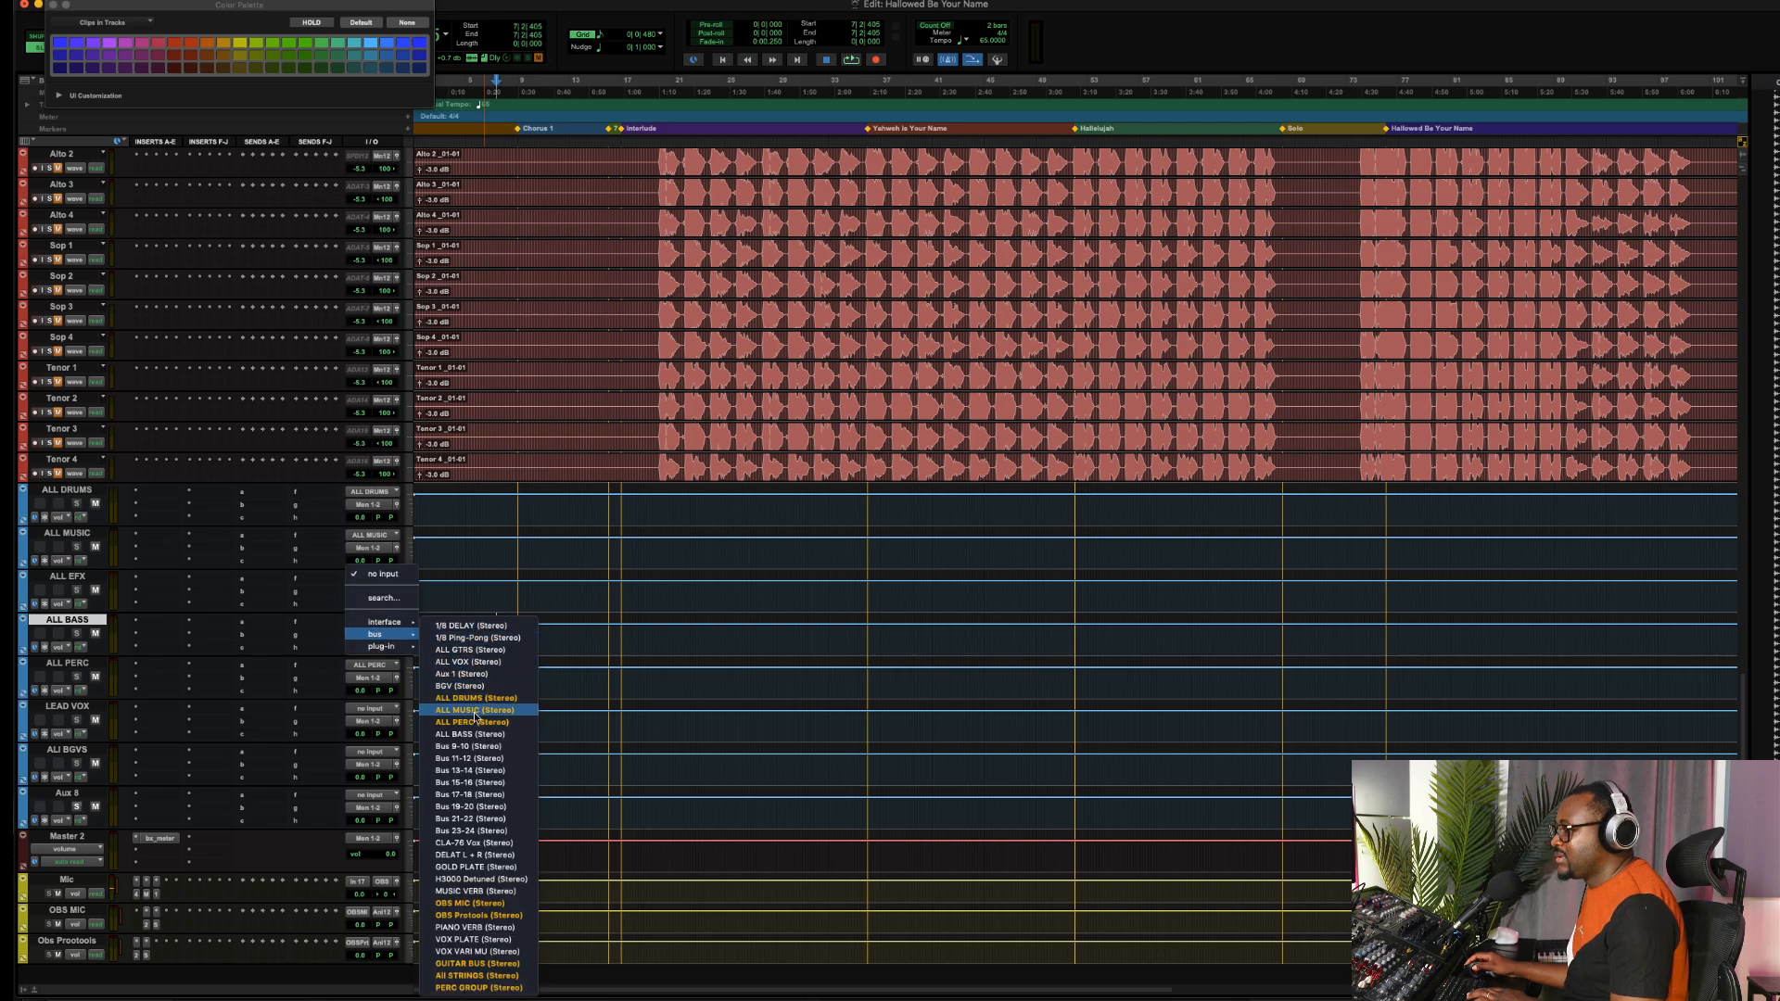
pyautogui.click(473, 734)
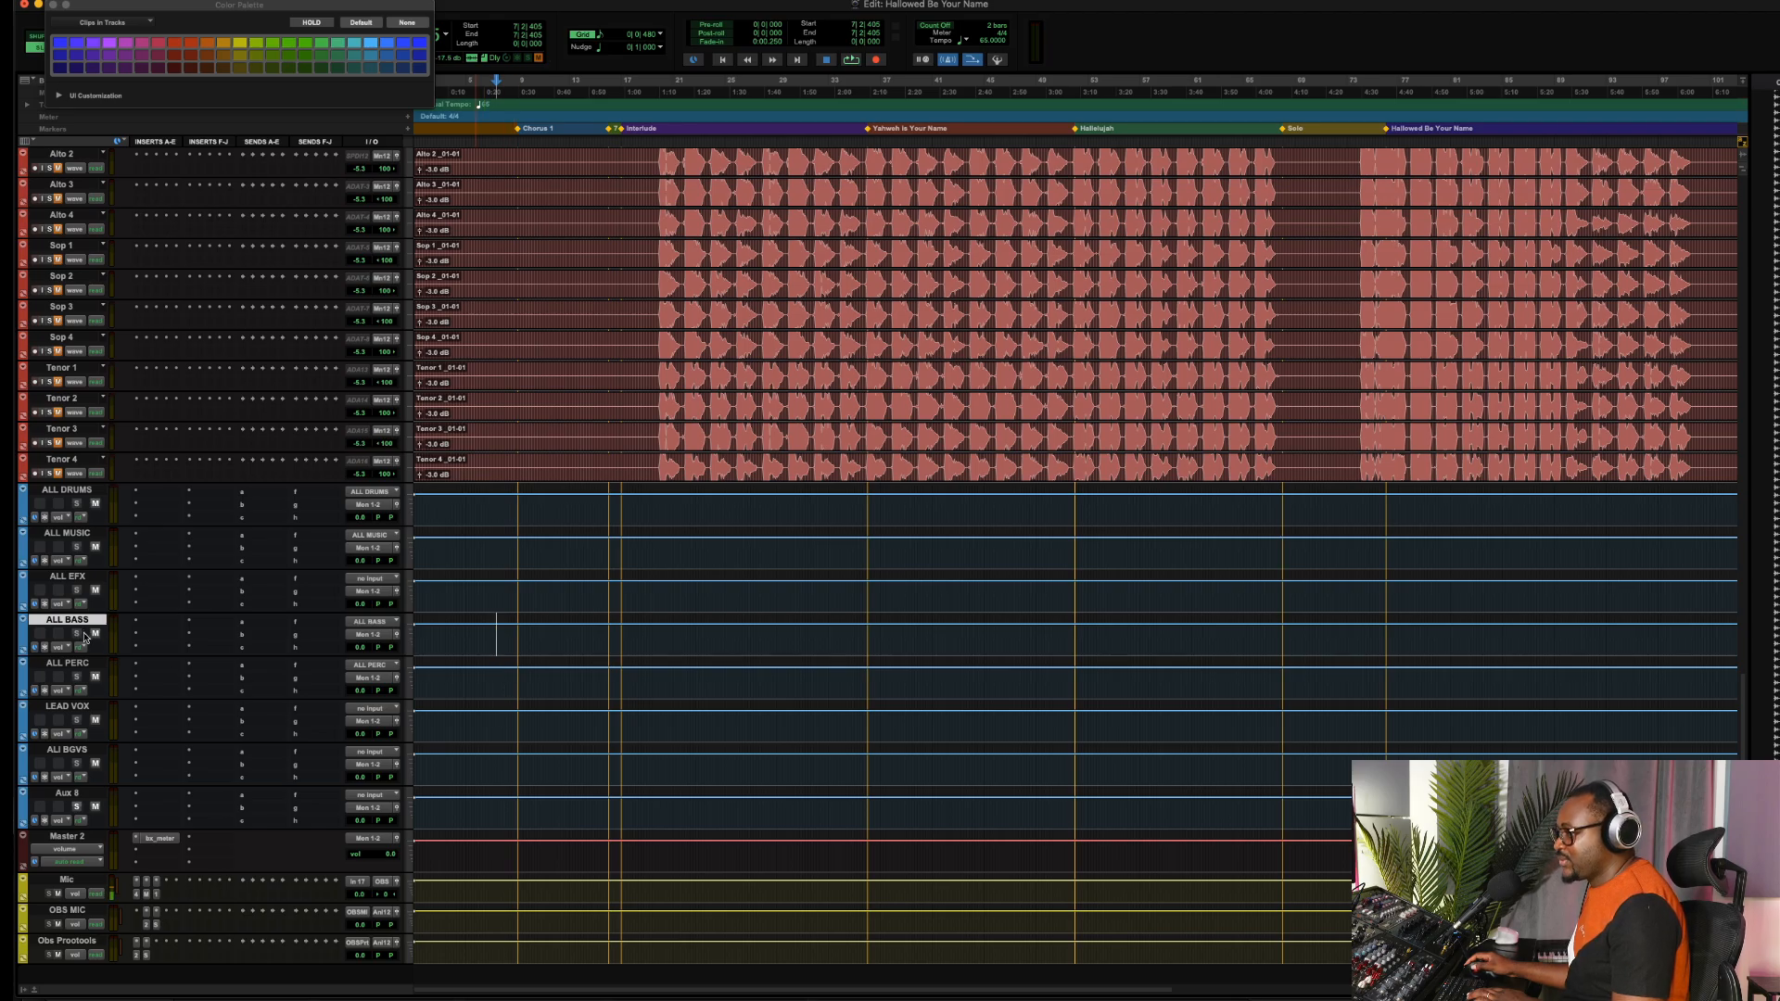
# Check the track outputs from bass to strings, and set the lead vocal comp track's height to medium
pyautogui.scroll(15, 600, 454)
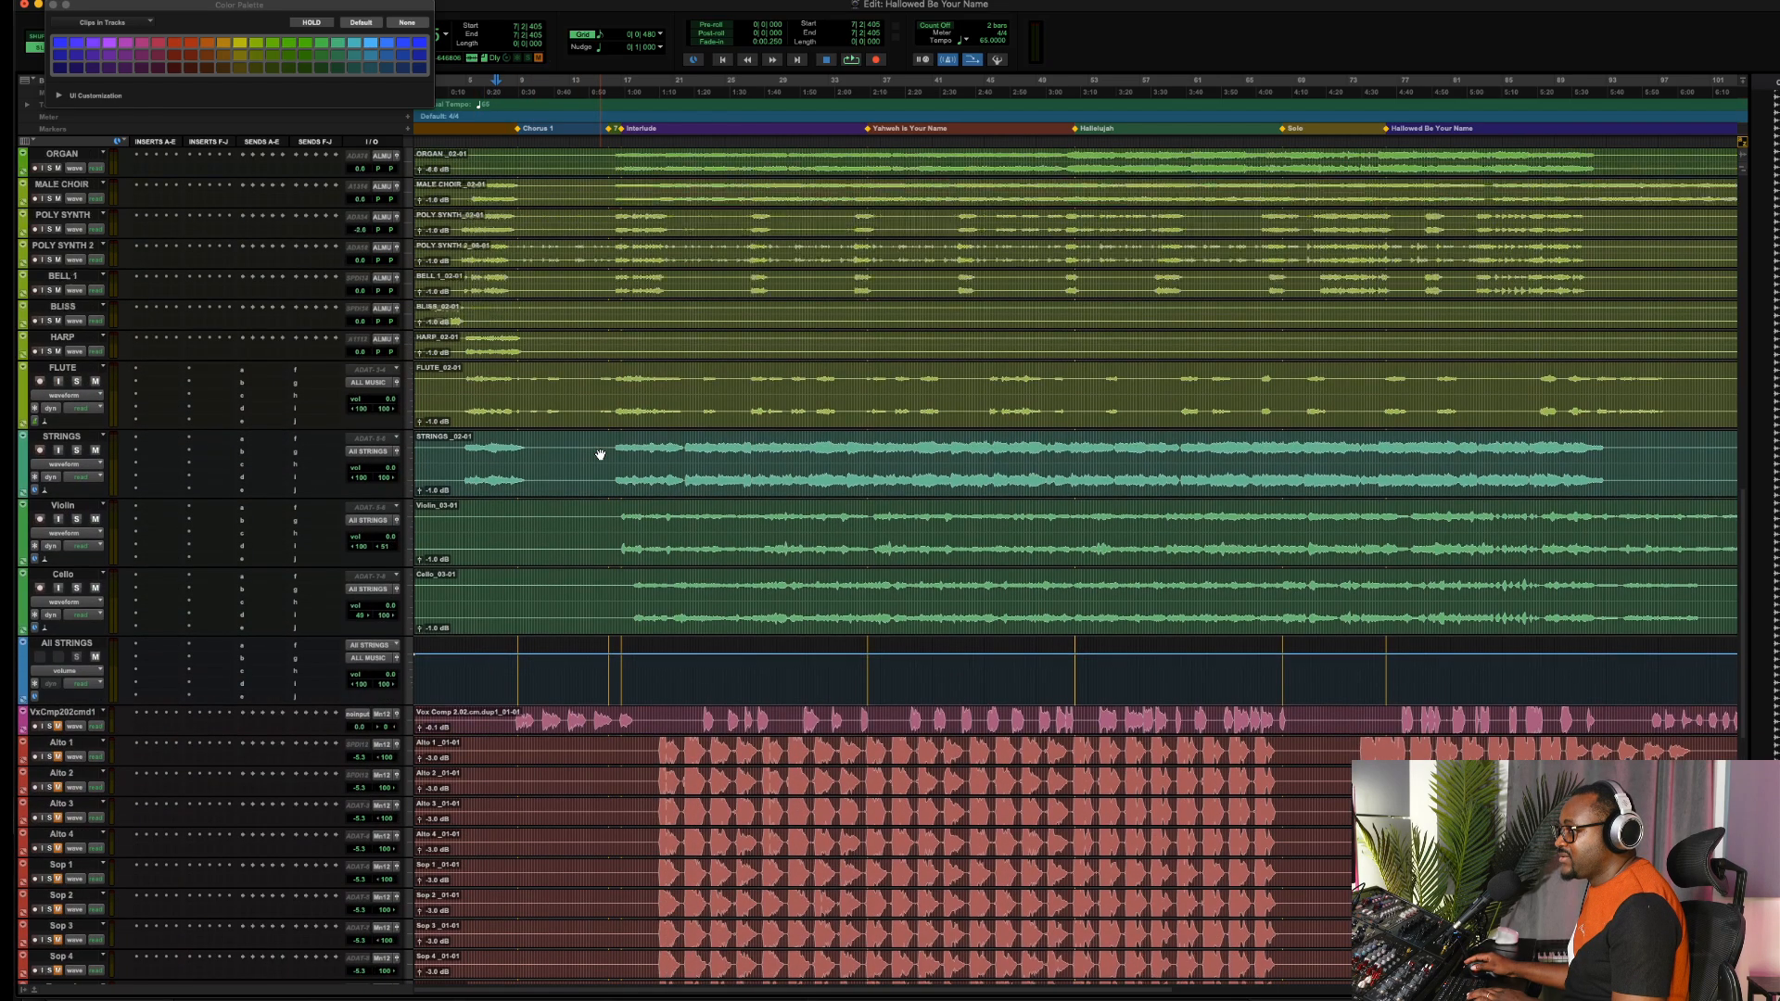
pyautogui.scroll(10, 600, 454)
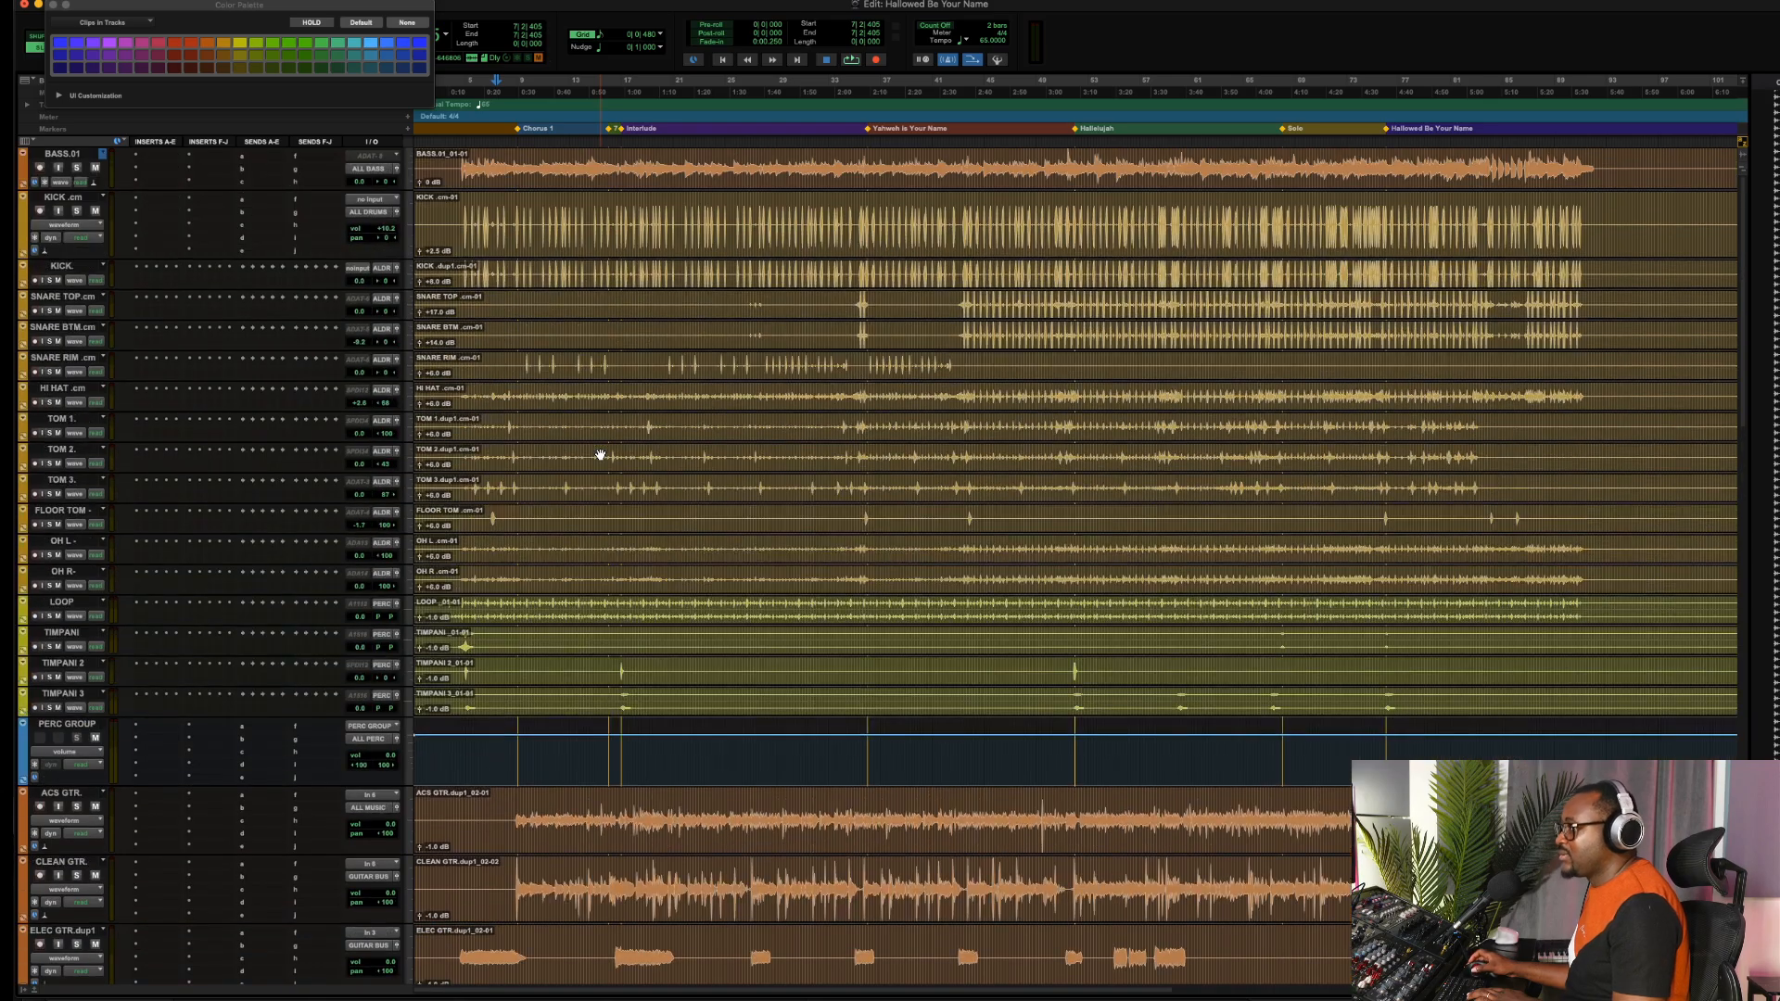
pyautogui.scroll(-13, 600, 367)
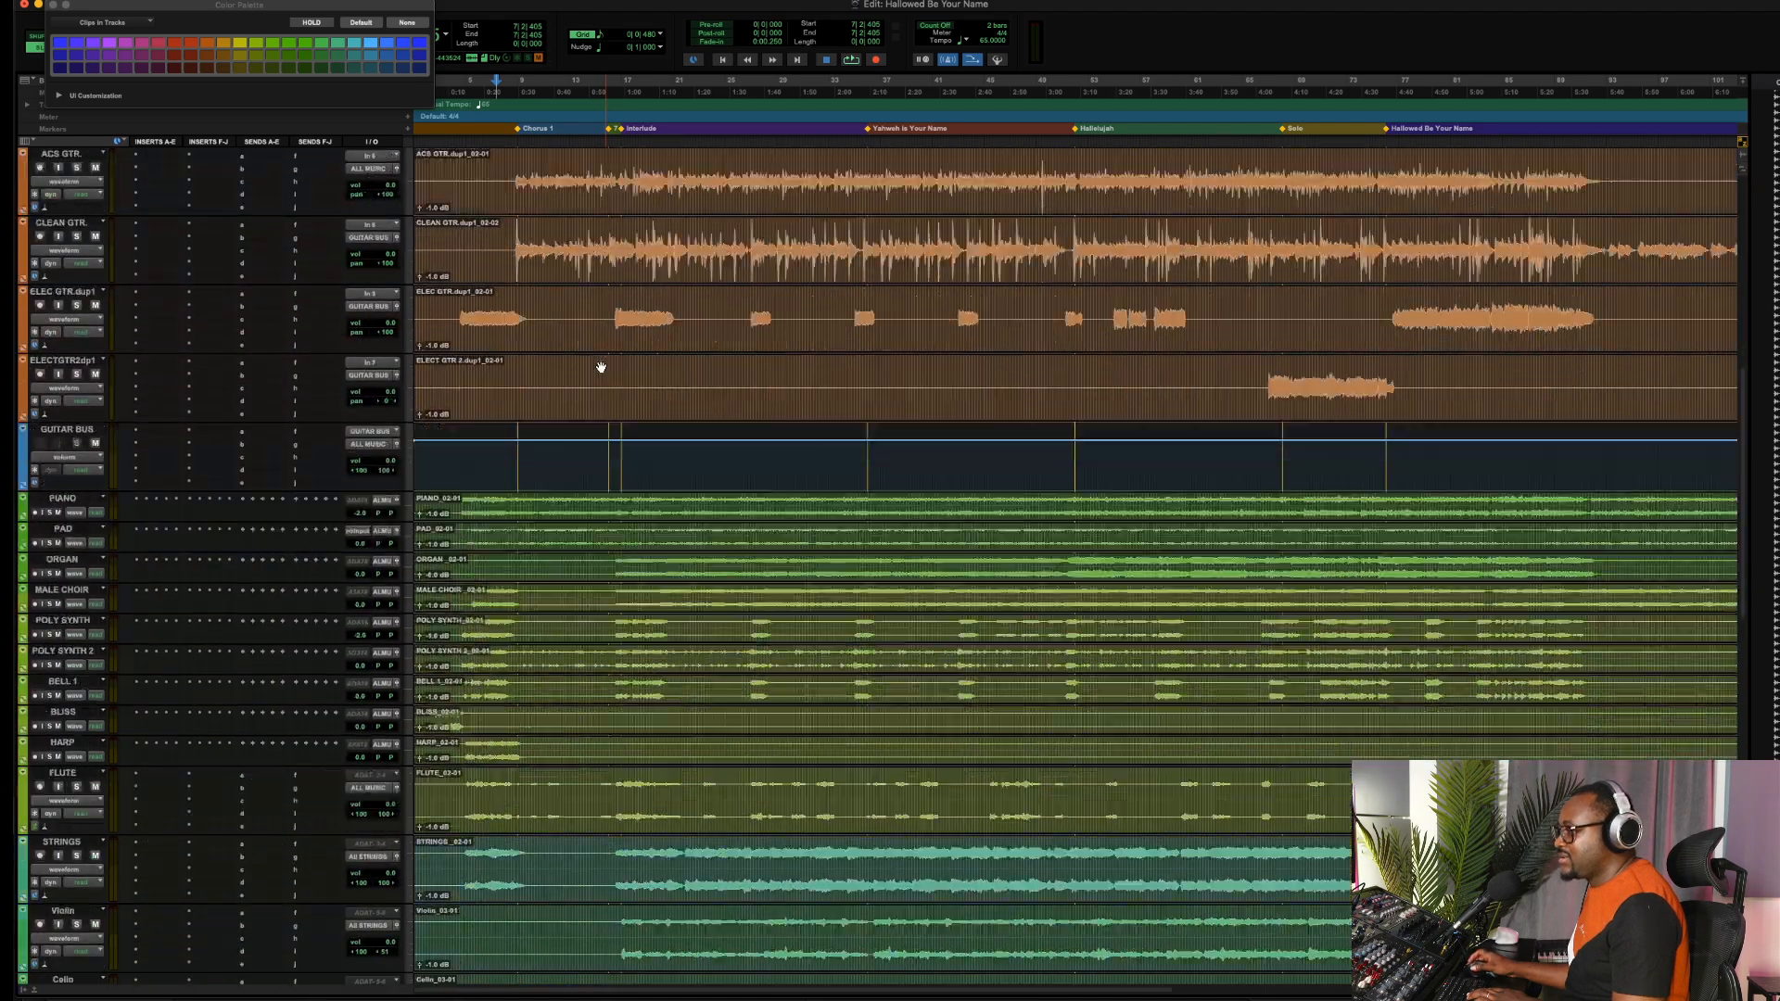
pyautogui.scroll(-7, 601, 367)
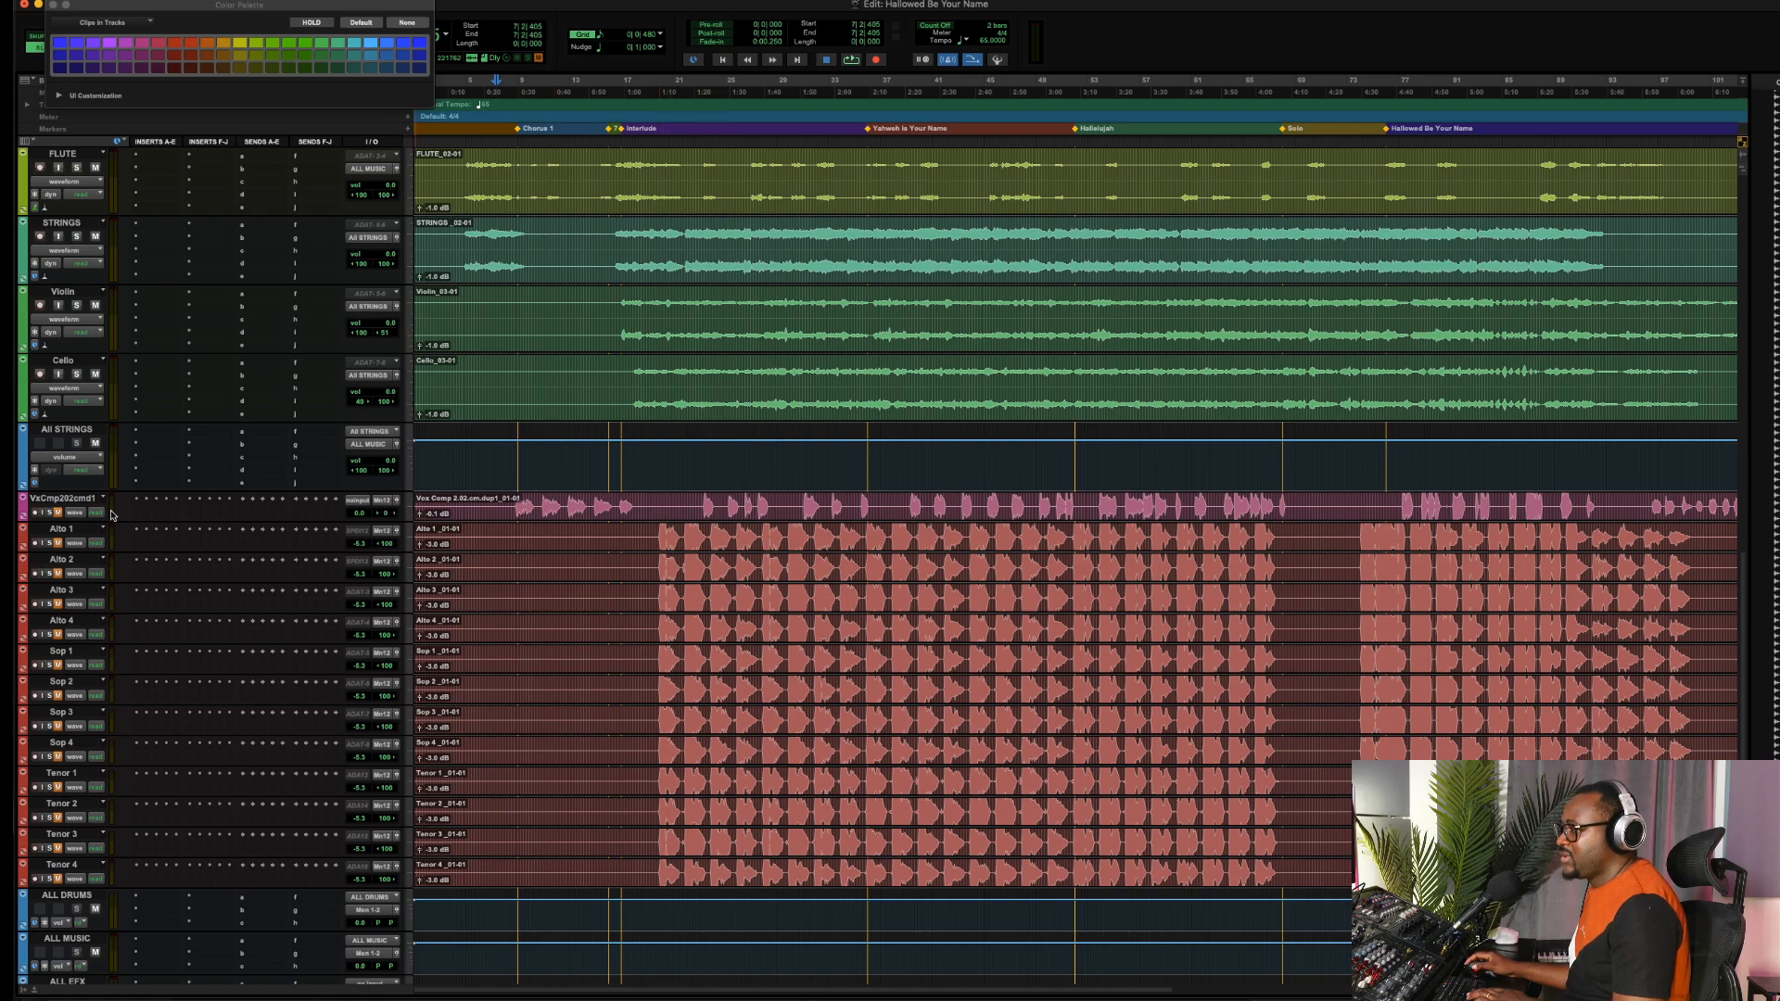
pyautogui.click(411, 503)
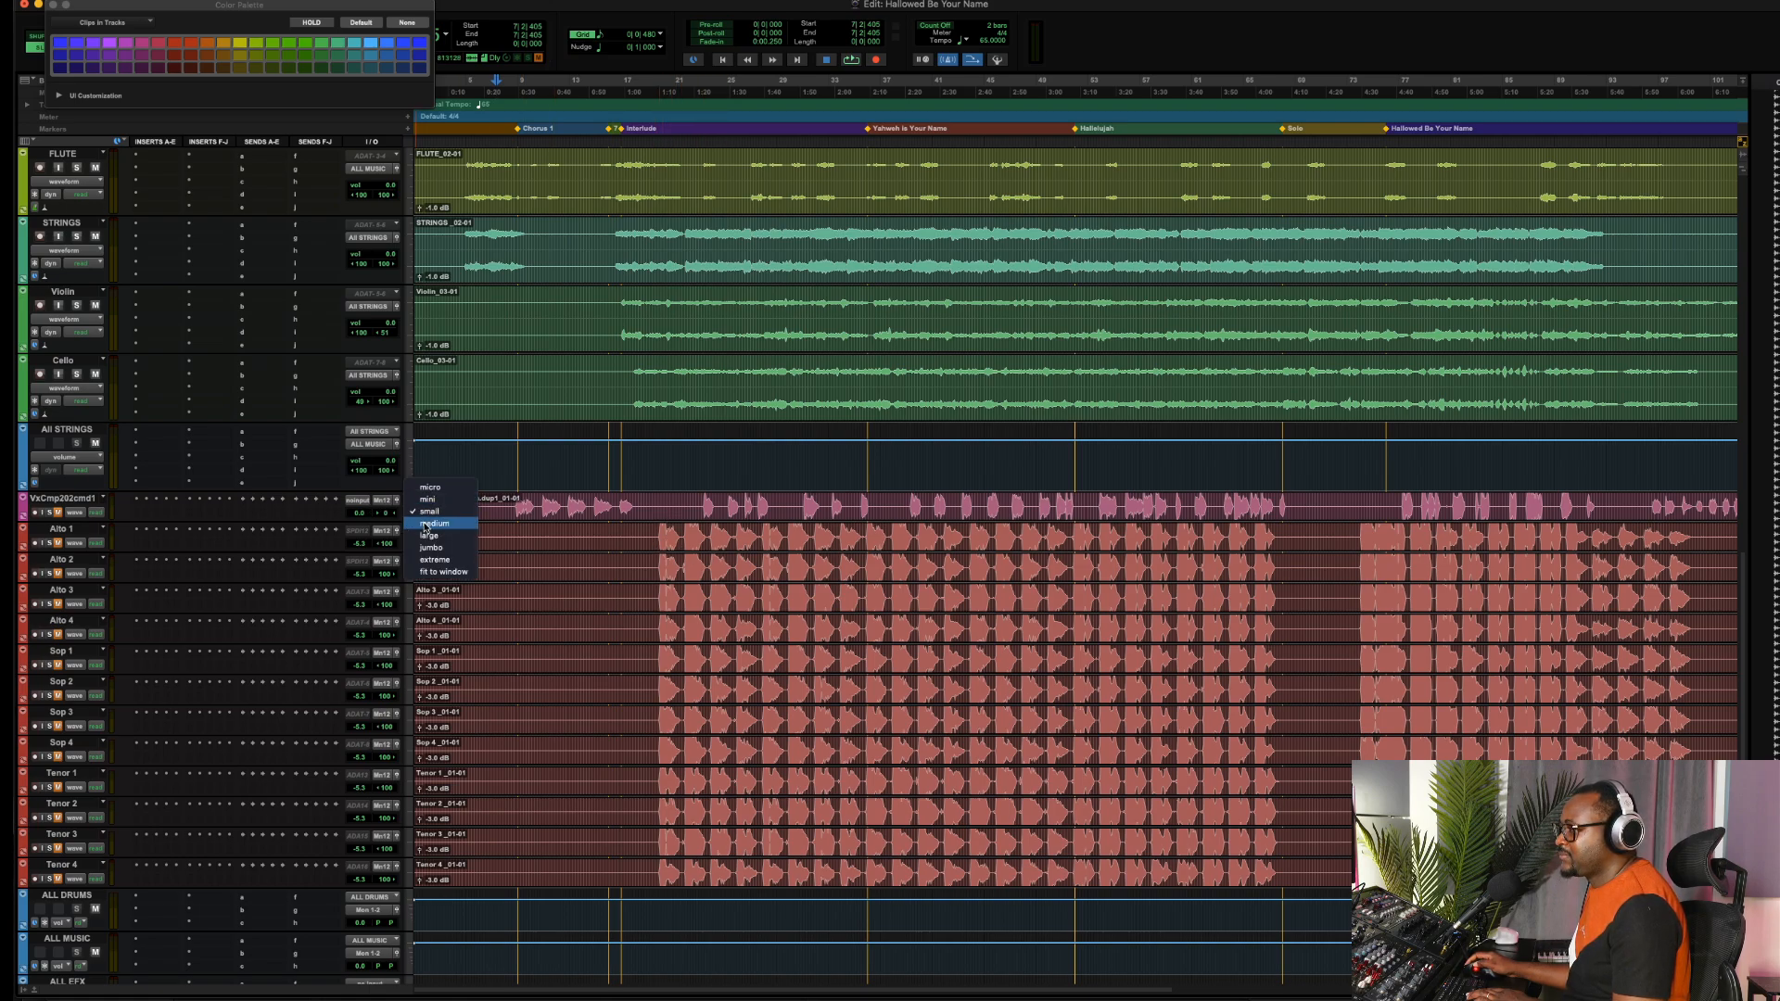
pyautogui.click(431, 517)
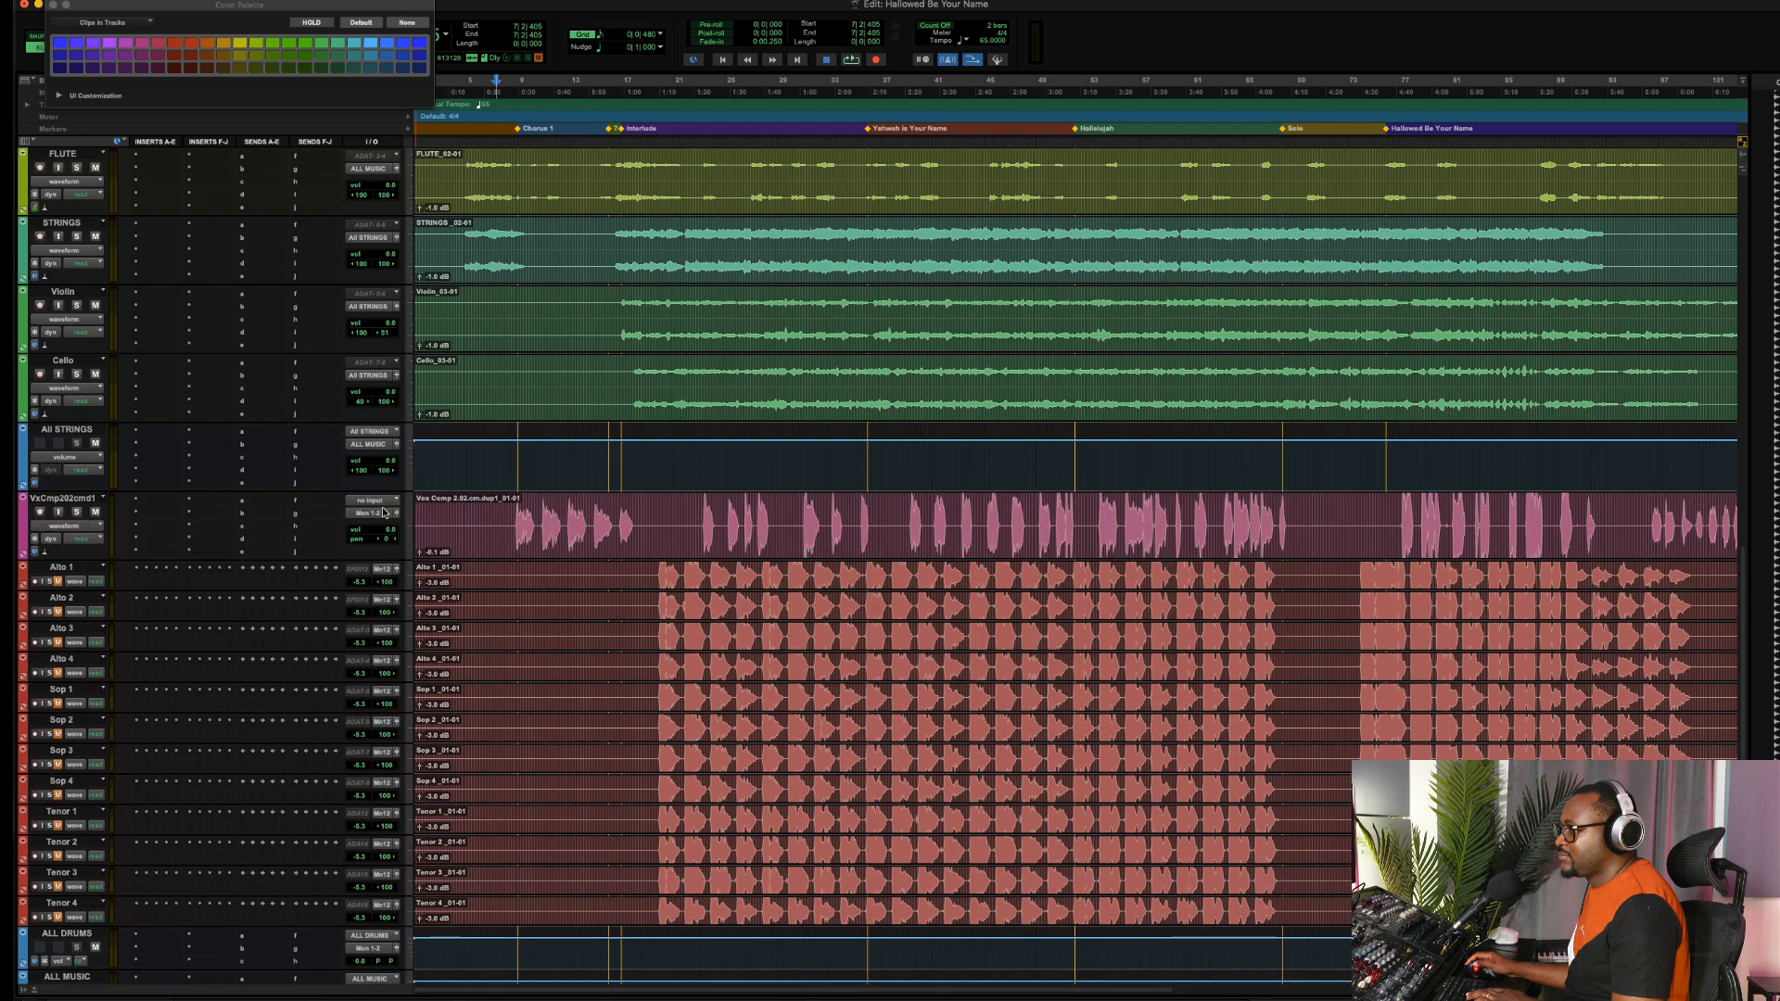
# Route the lead vocal comp track's output to the stereo bus Bus 9-10
pyautogui.click(374, 512)
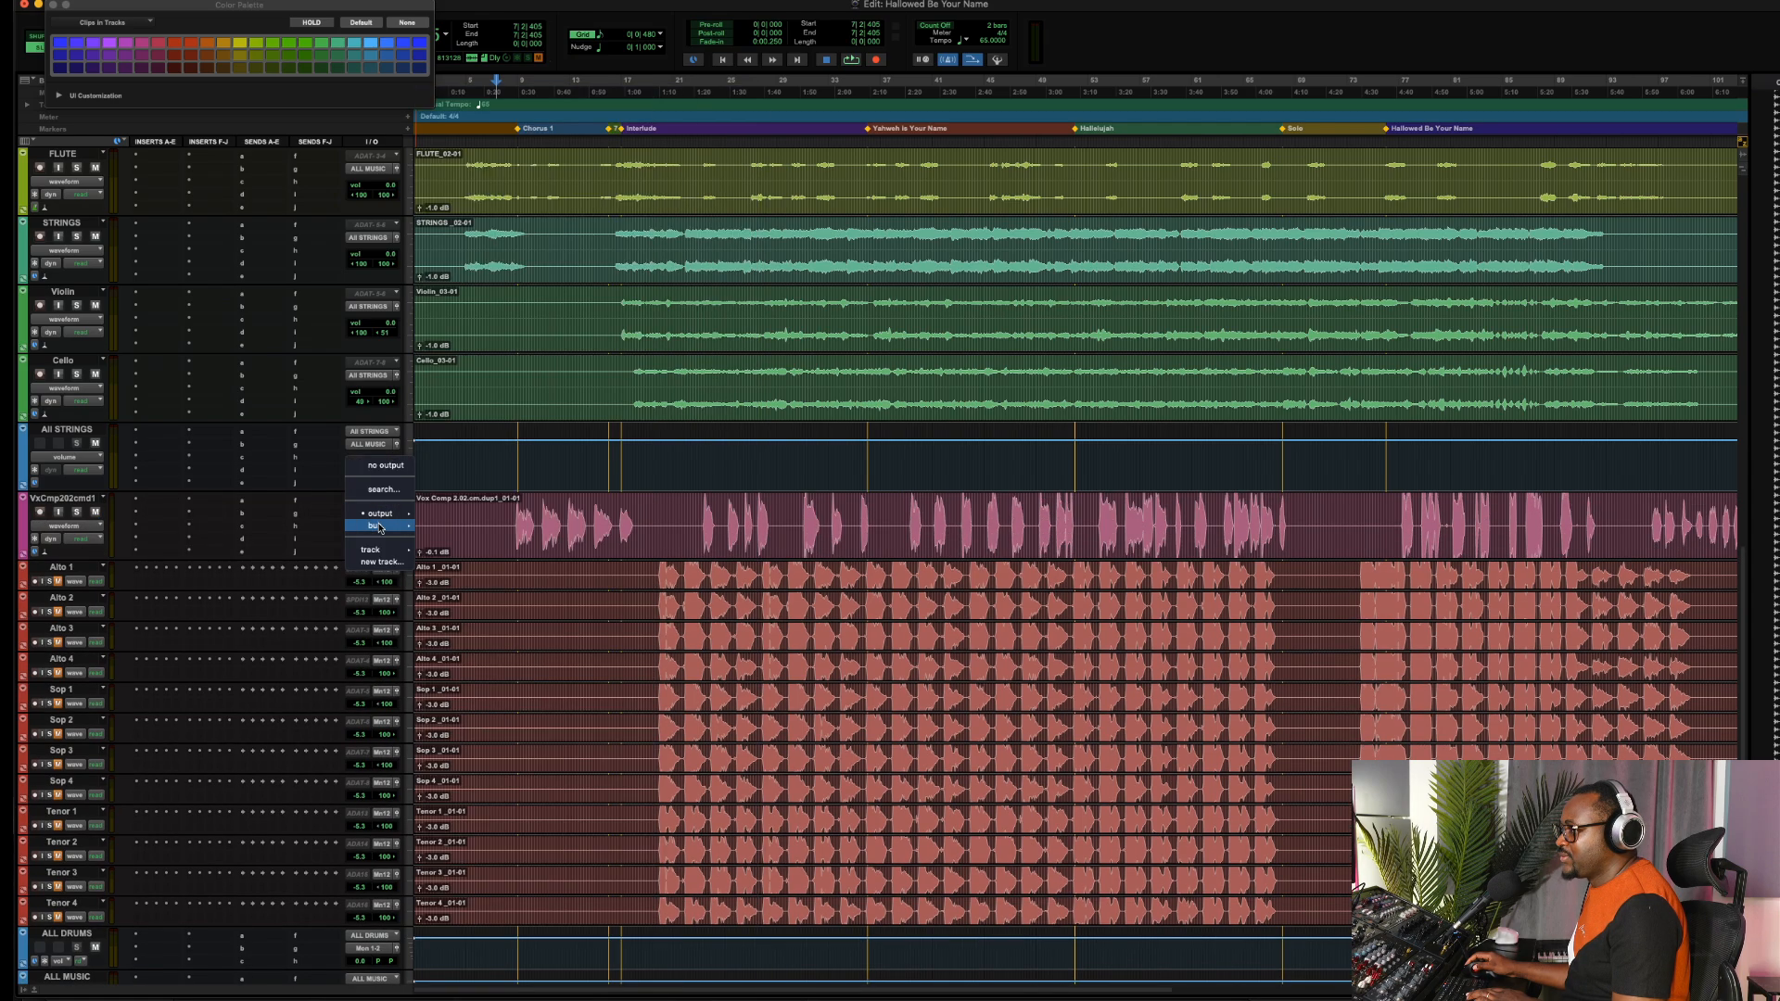
pyautogui.moveTo(379, 525)
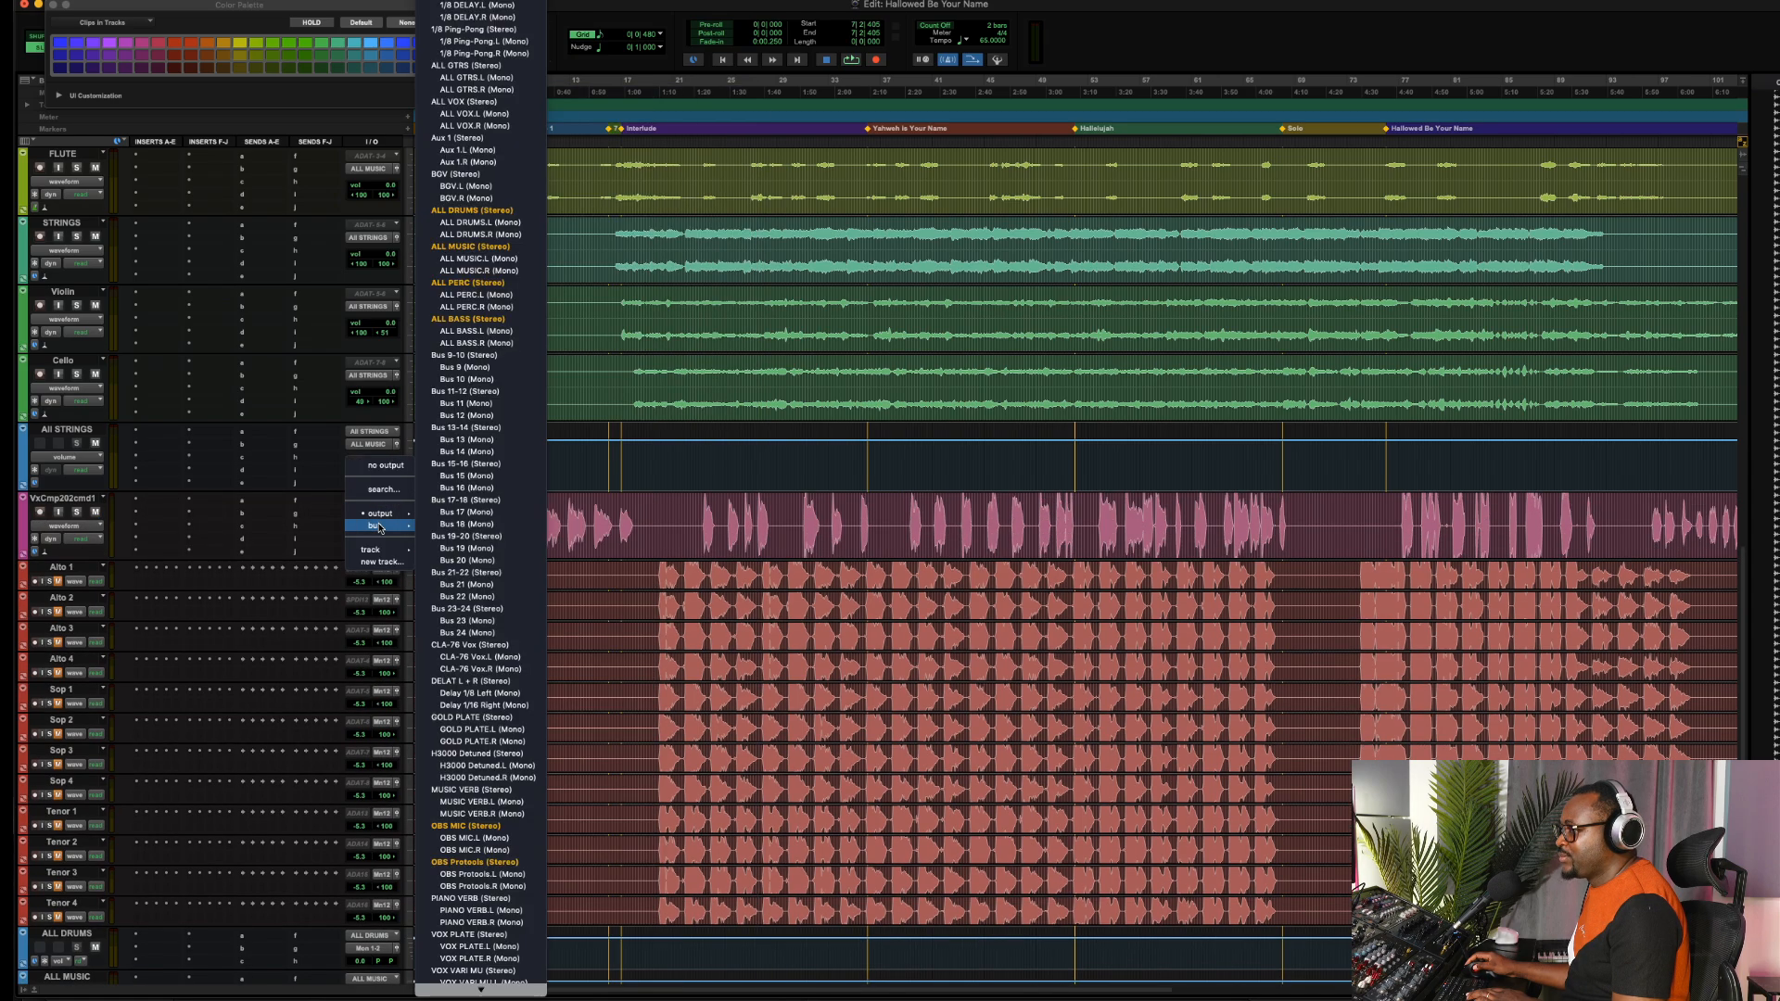
pyautogui.click(454, 356)
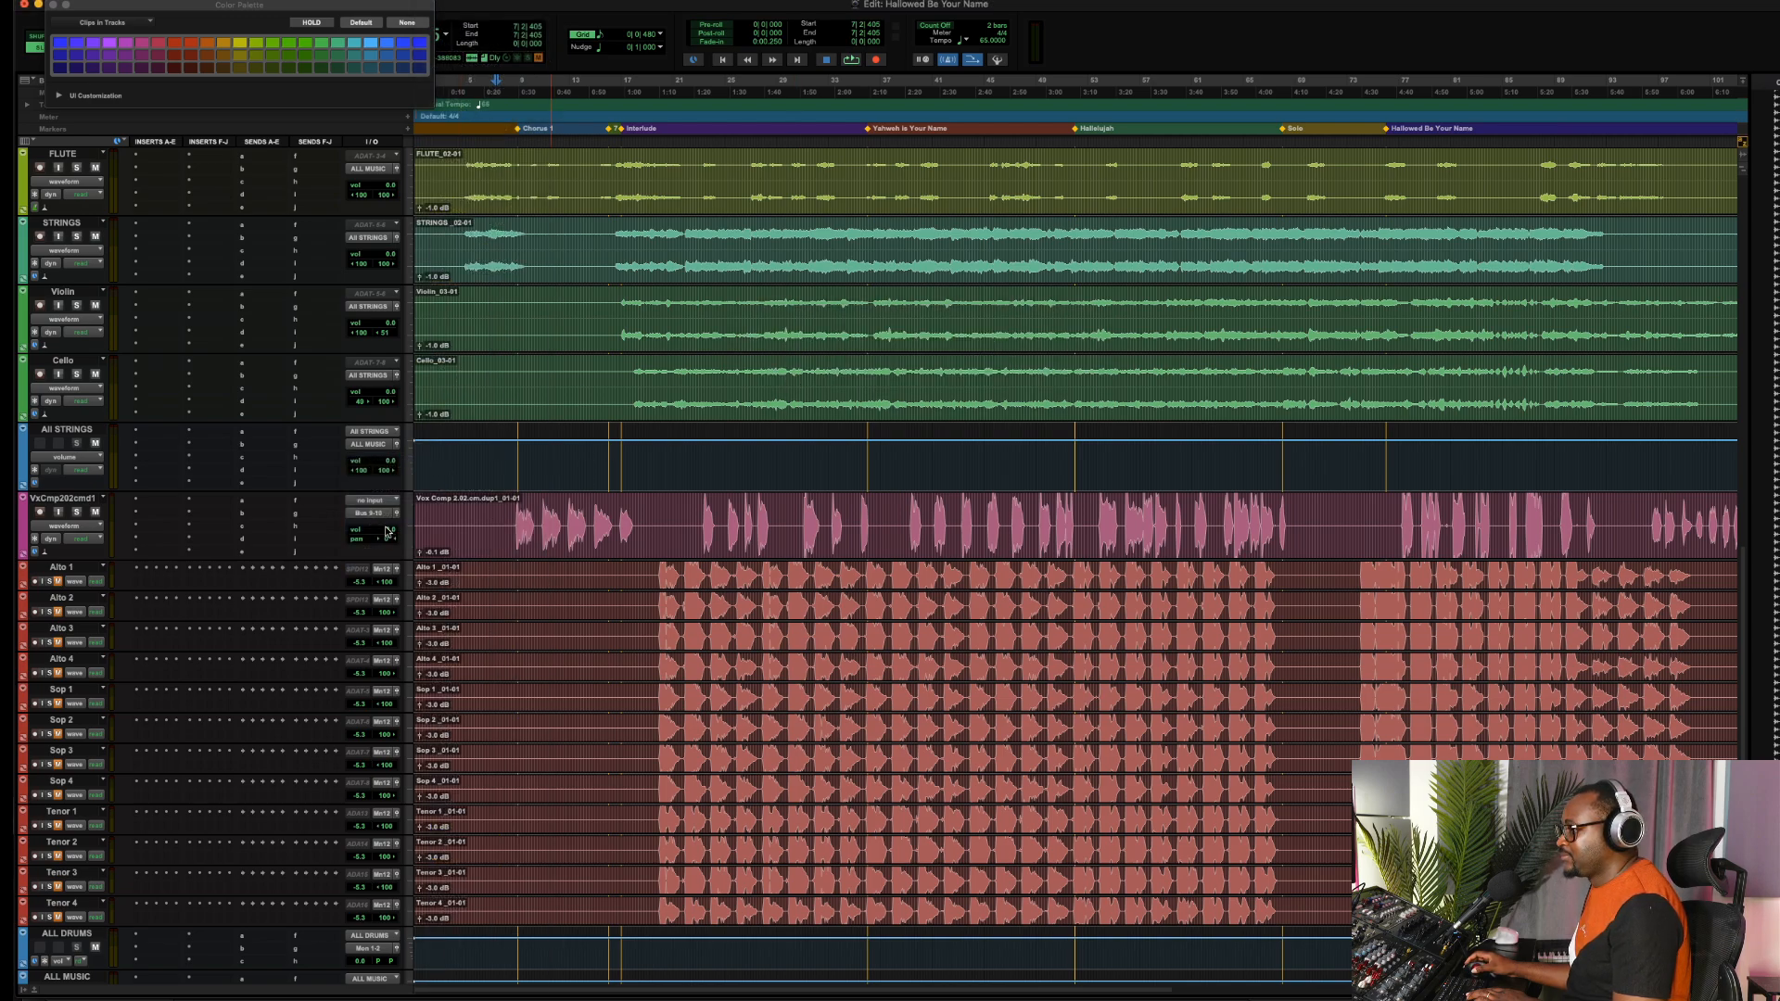
# Rename the lead vocal comp track's output bus as LEAD VOCAL
pyautogui.rightClick(371, 516)
pyautogui.click(415, 548)
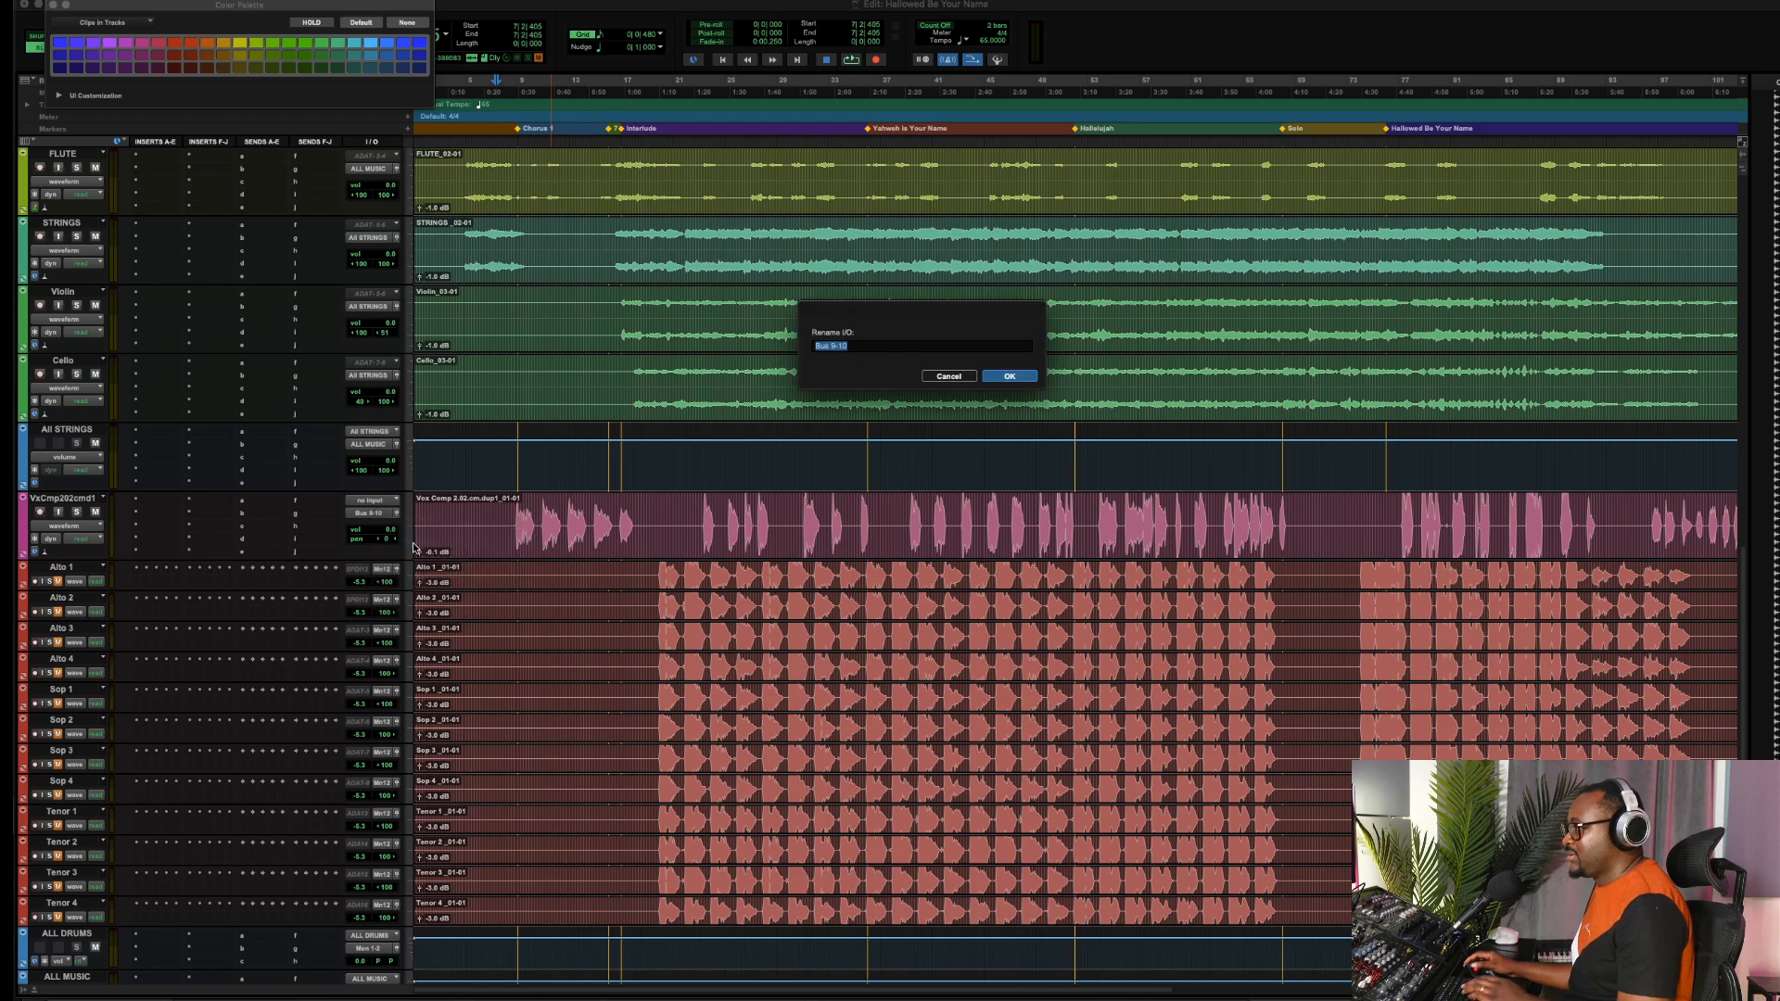
pyautogui.write('LEAD')
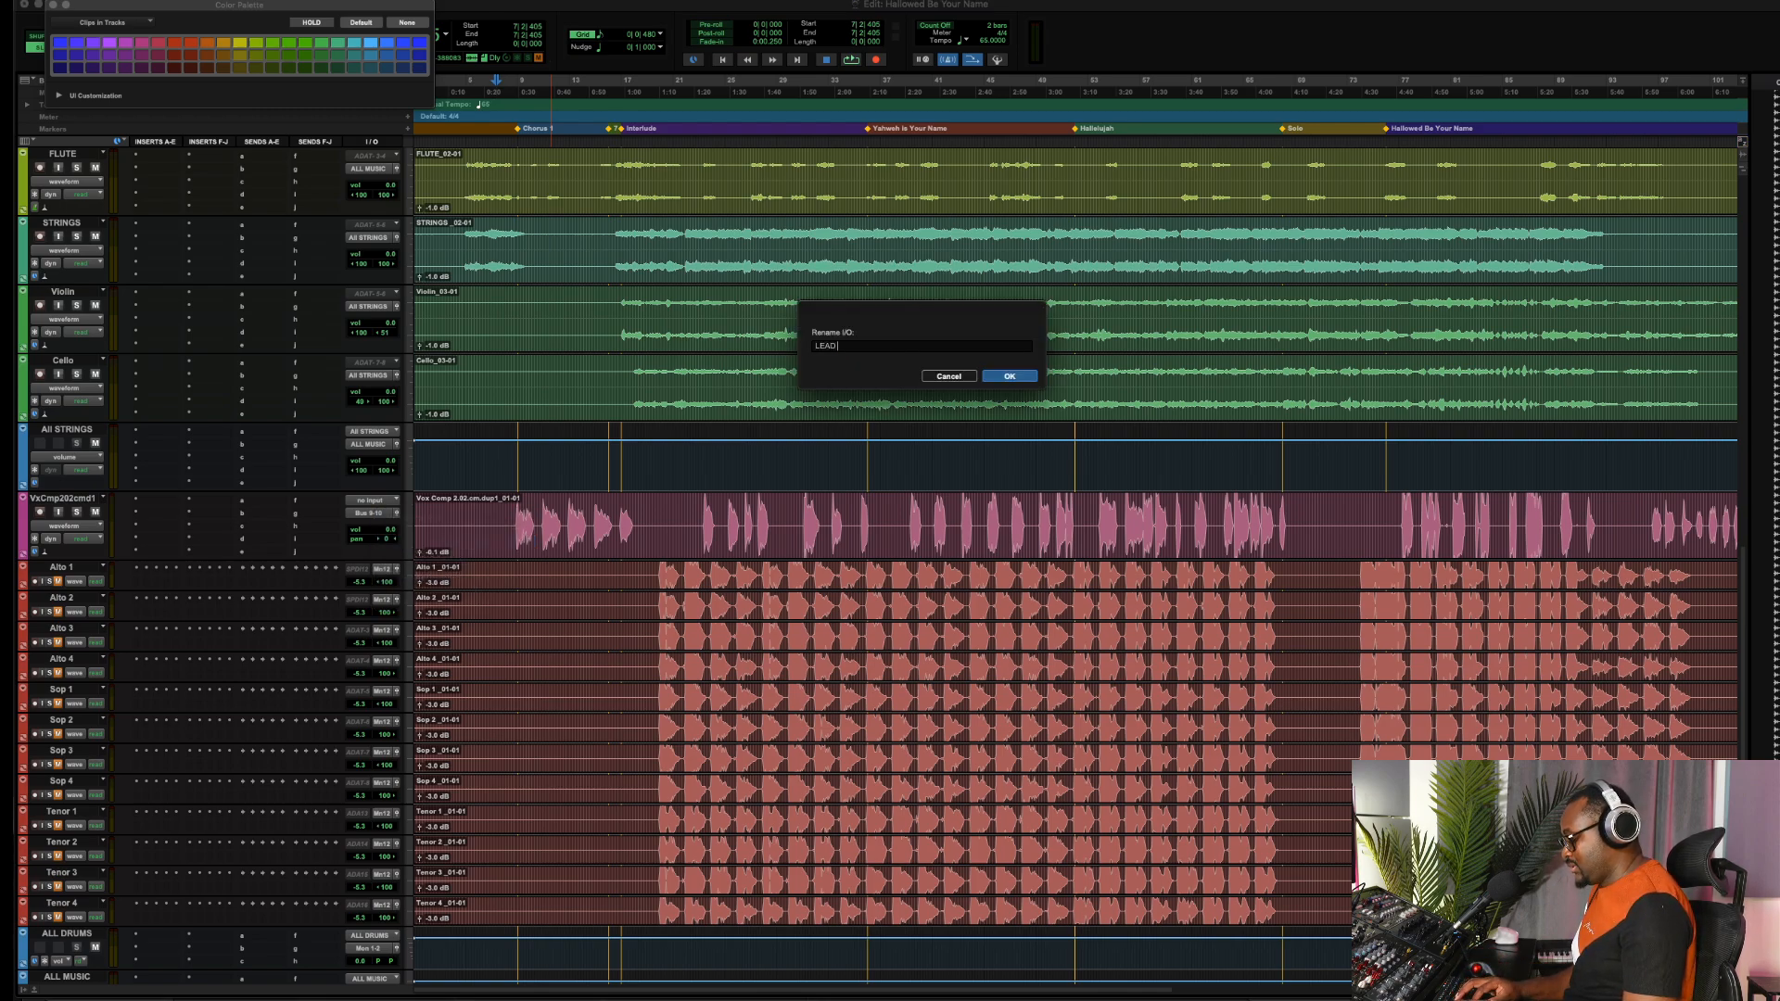
pyautogui.write(' VOC')
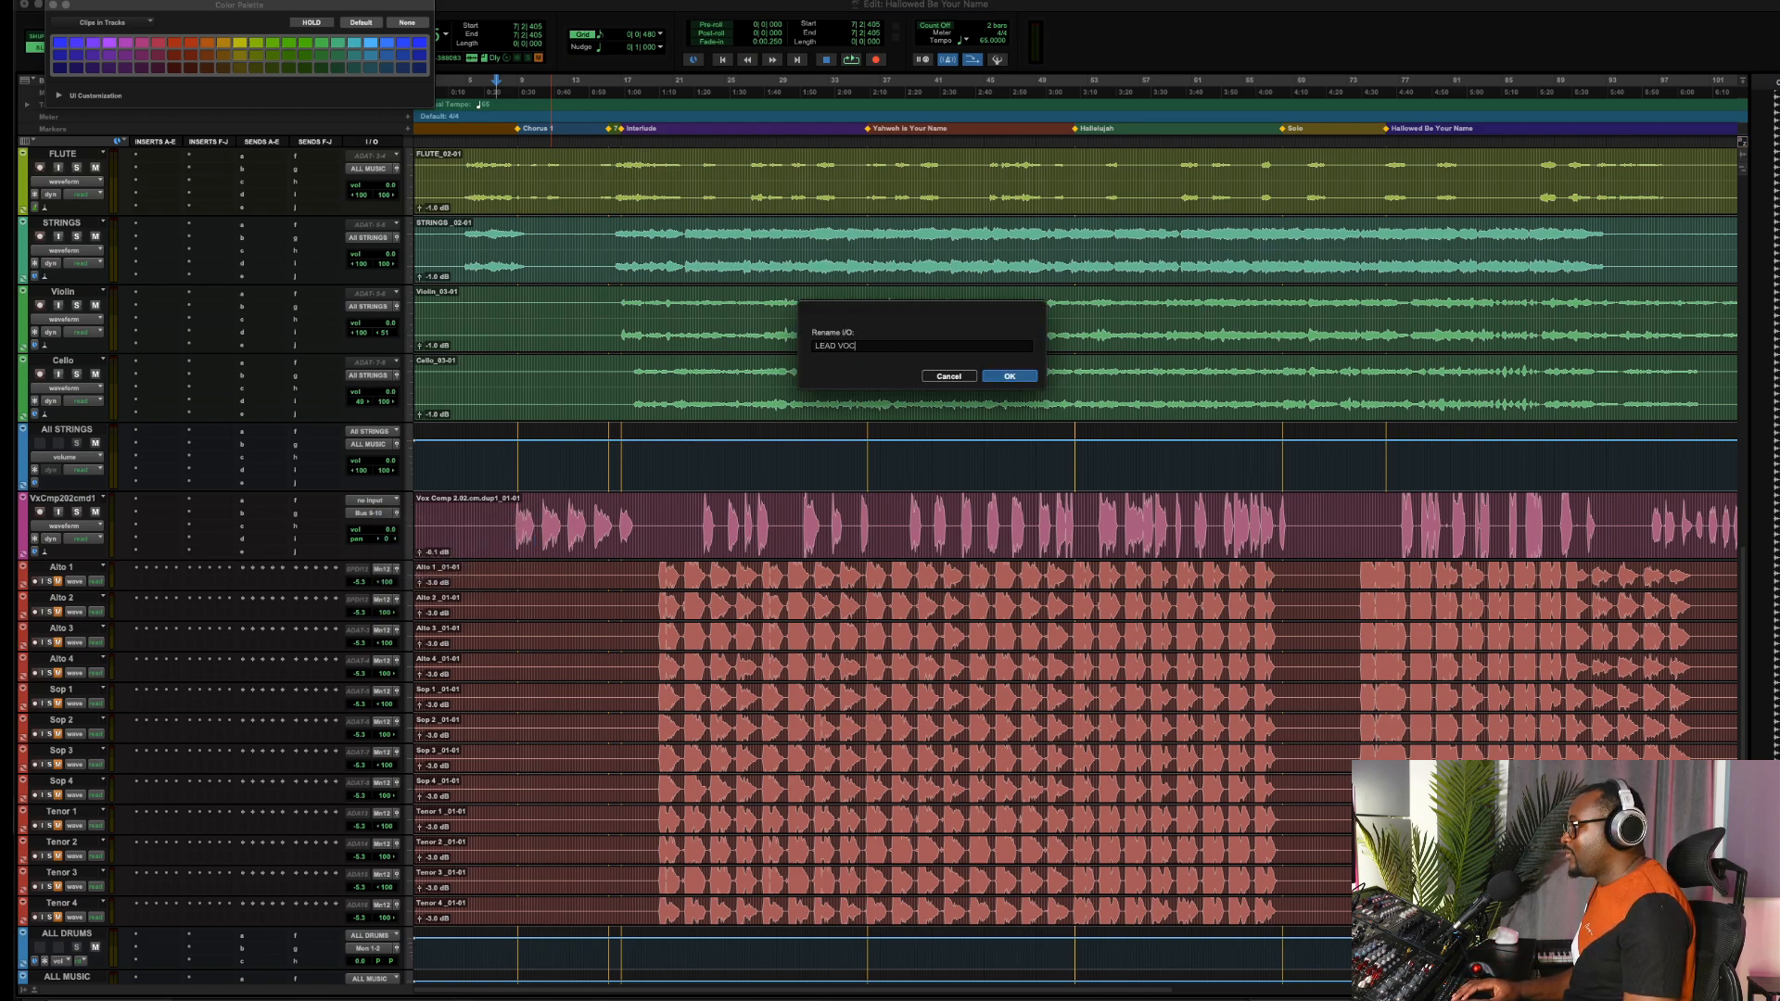
pyautogui.write('AL')
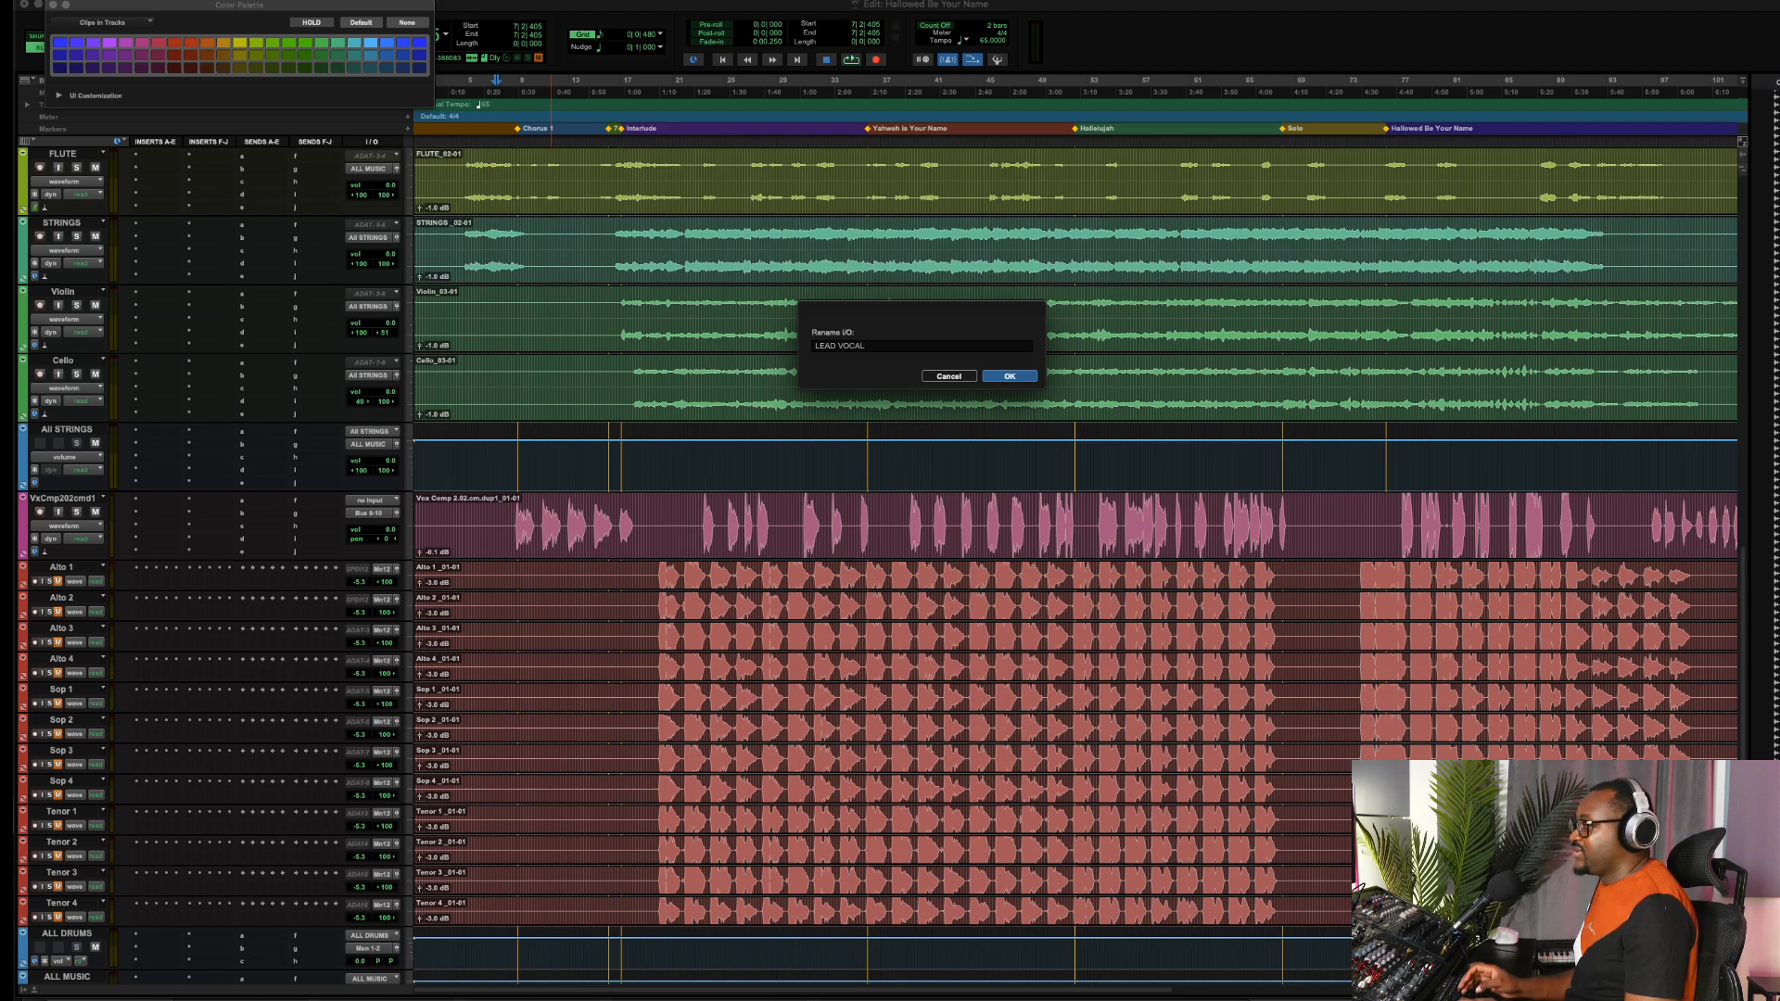
pyautogui.press('Return')
pyautogui.scroll(-5, 489, 596)
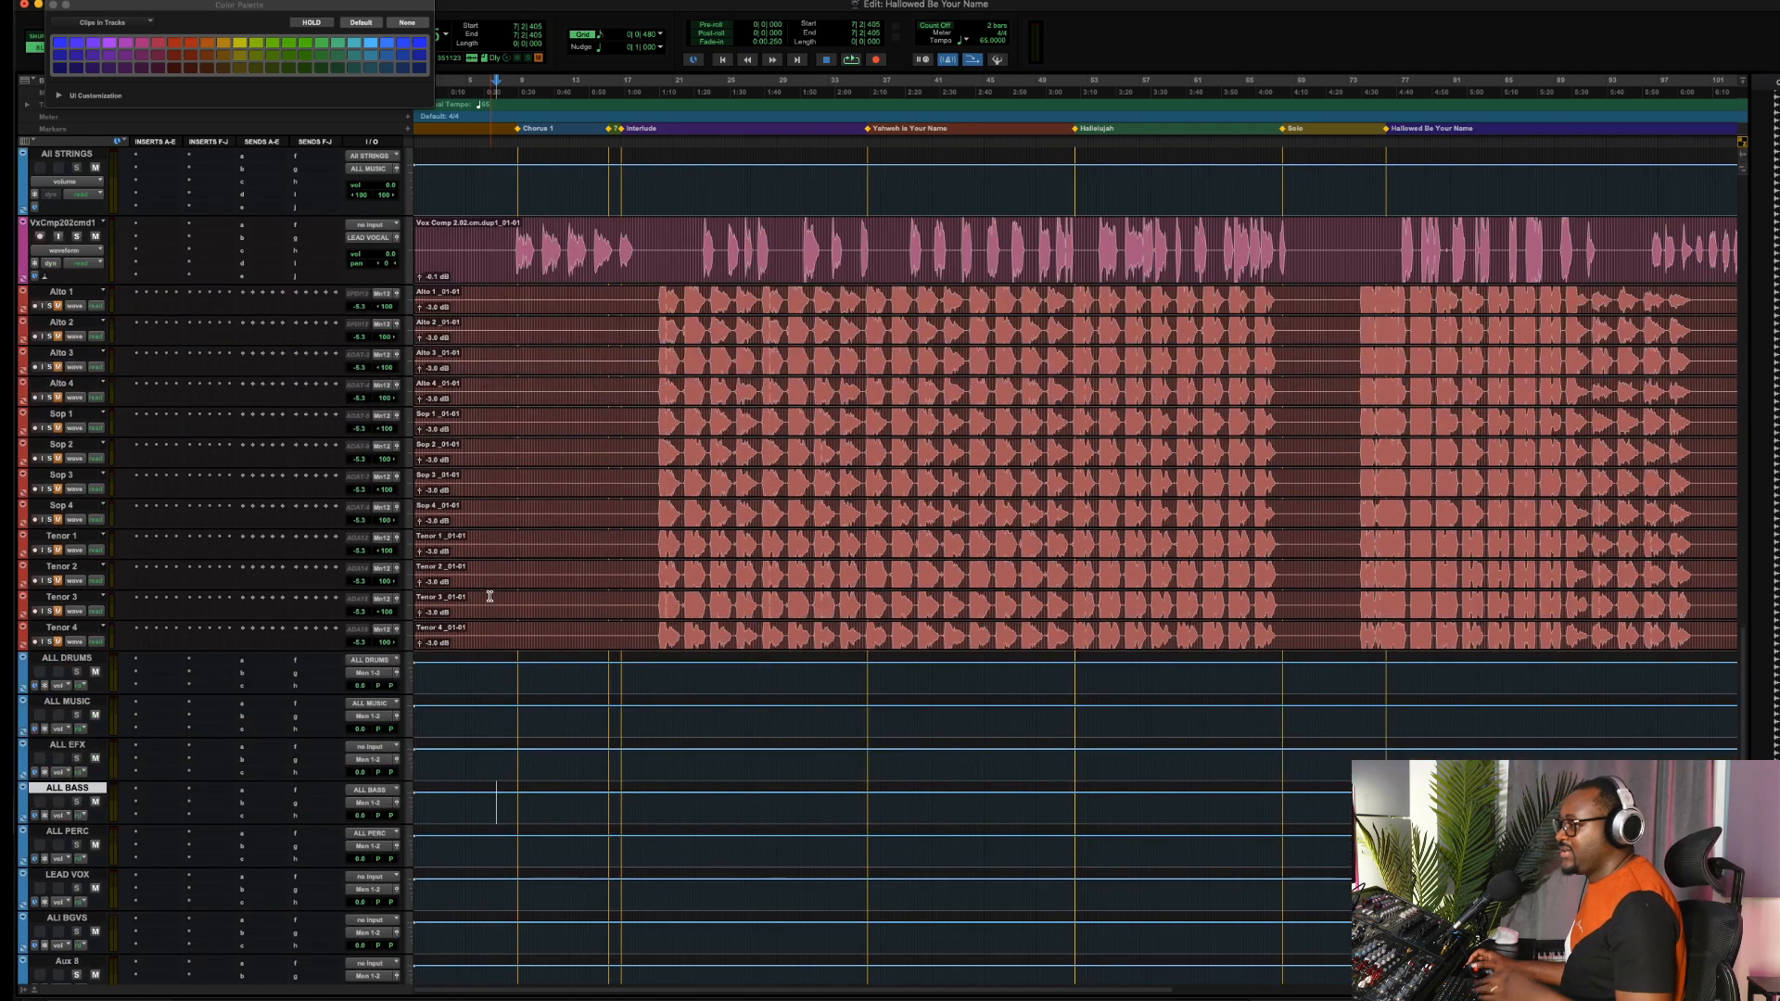
pyautogui.scroll(-3, 489, 594)
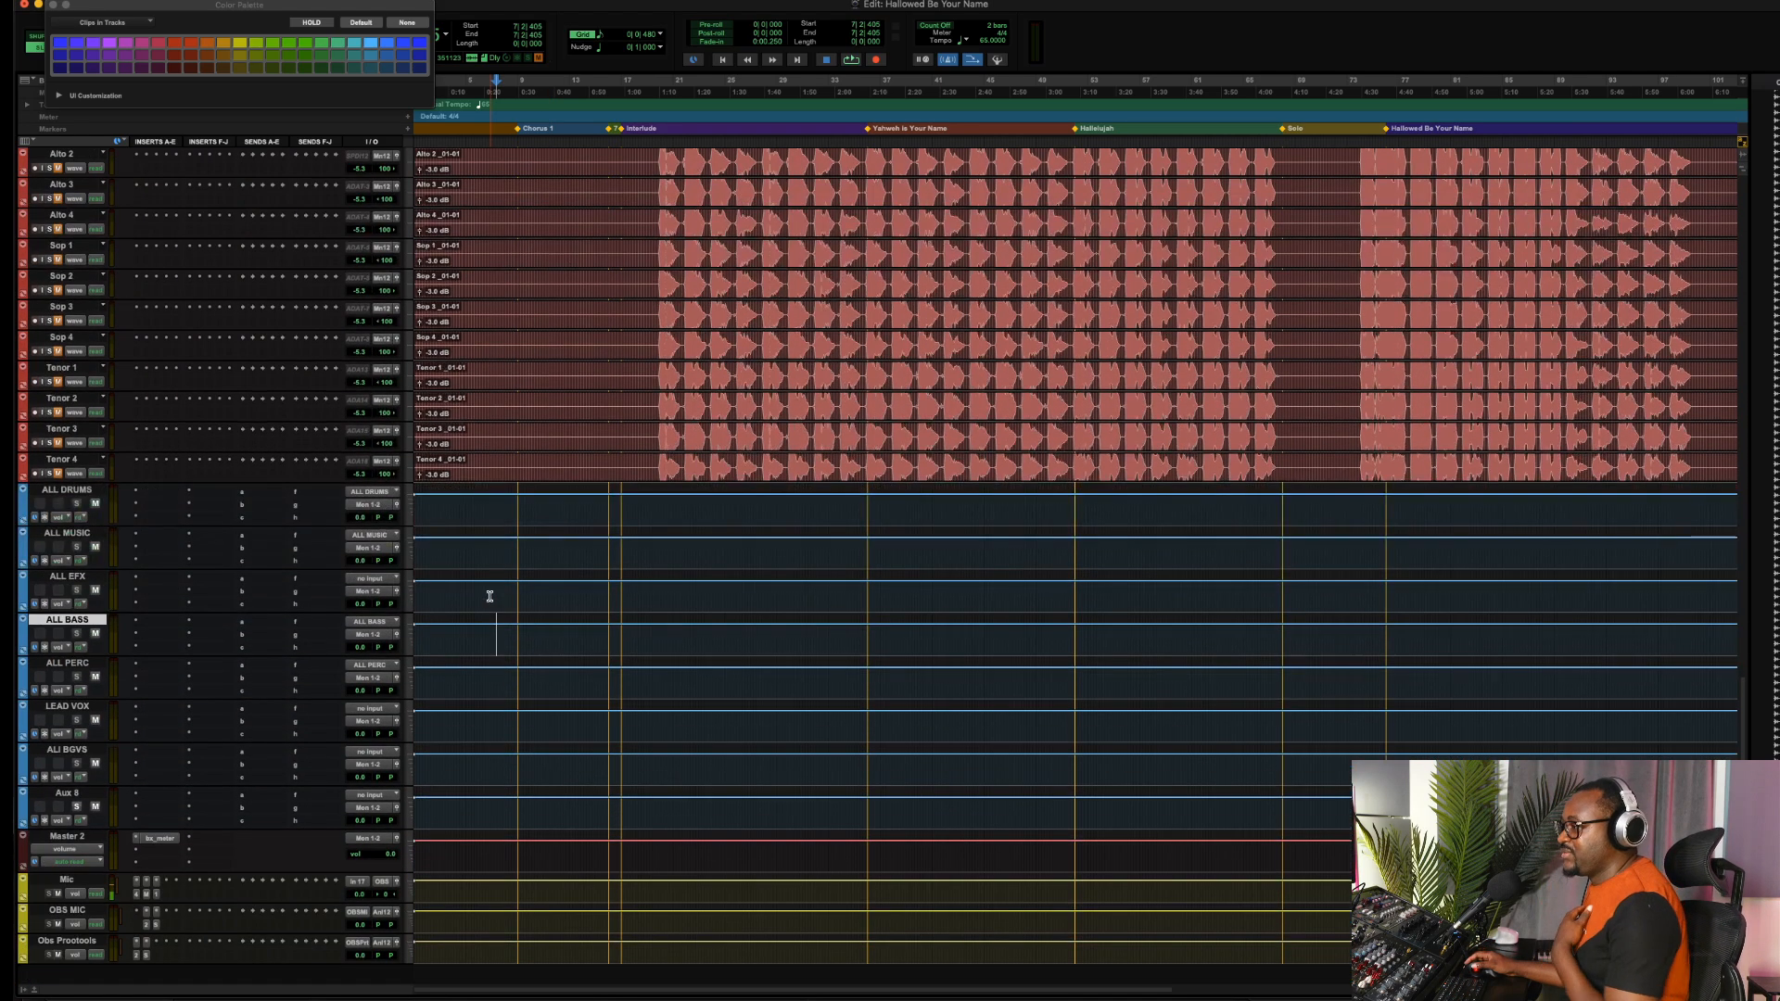
# Rename the LEAD VOX aux track as ALL LEAD VOX
pyautogui.click(372, 710)
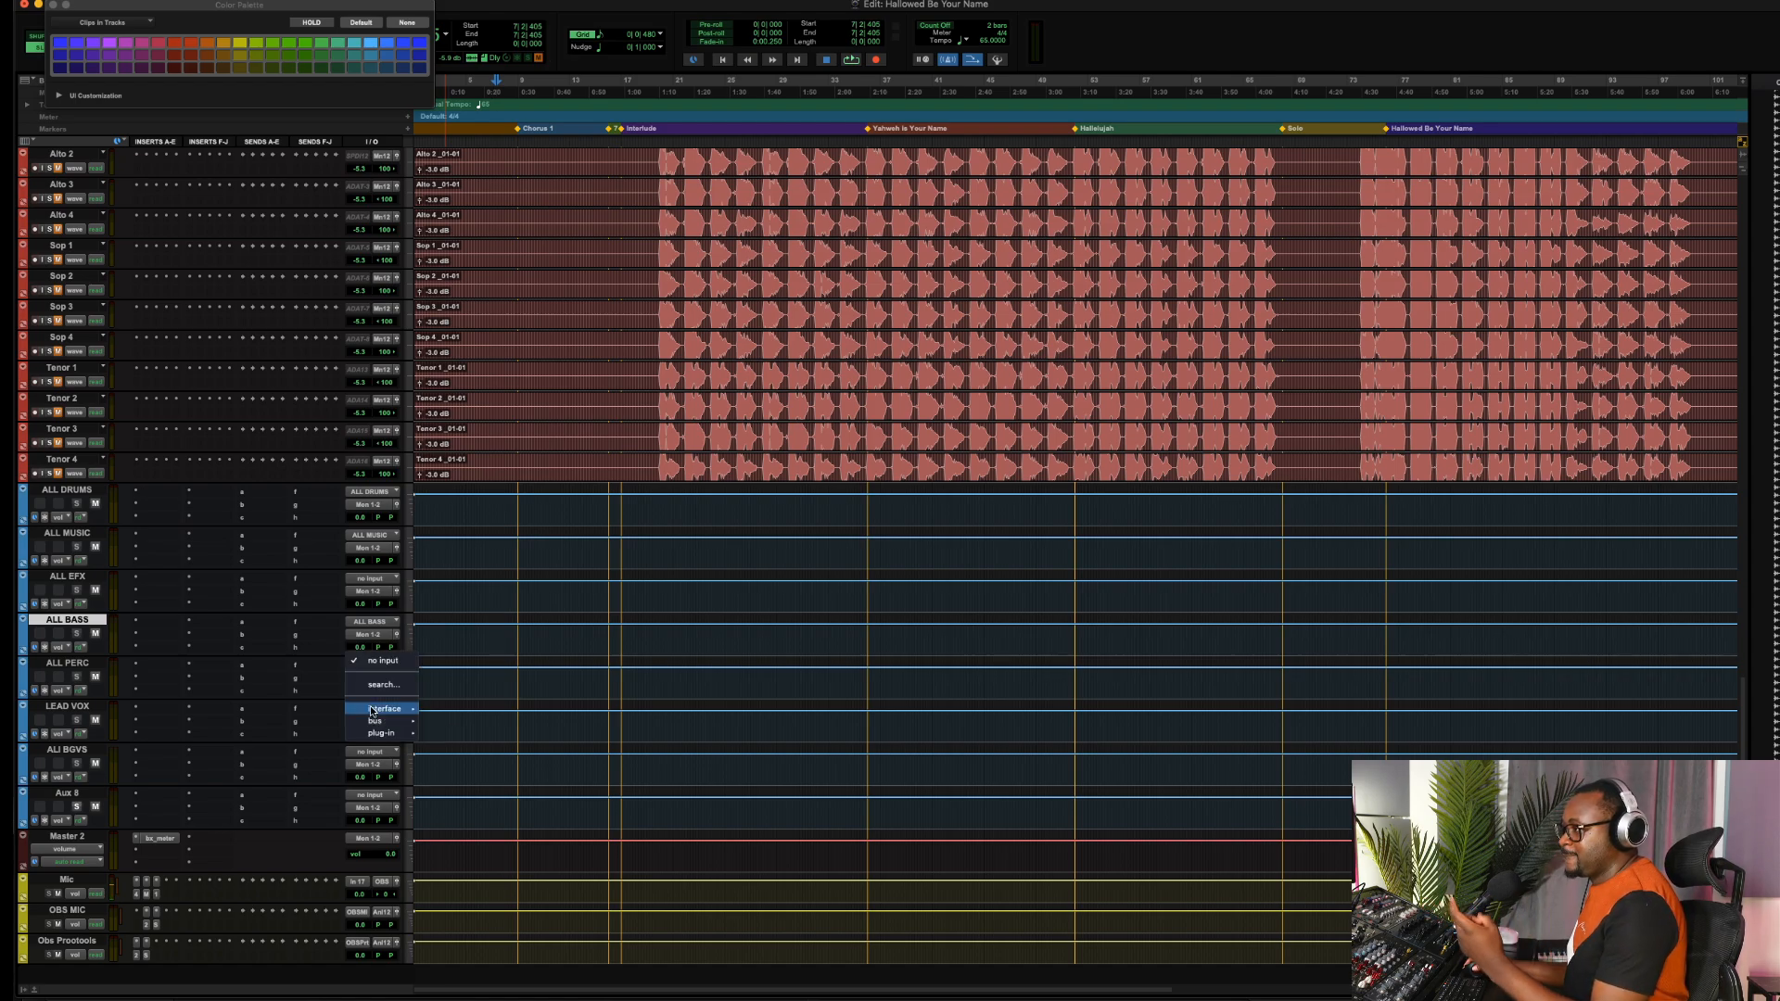
pyautogui.doubleClick(62, 708)
pyautogui.press('Left')
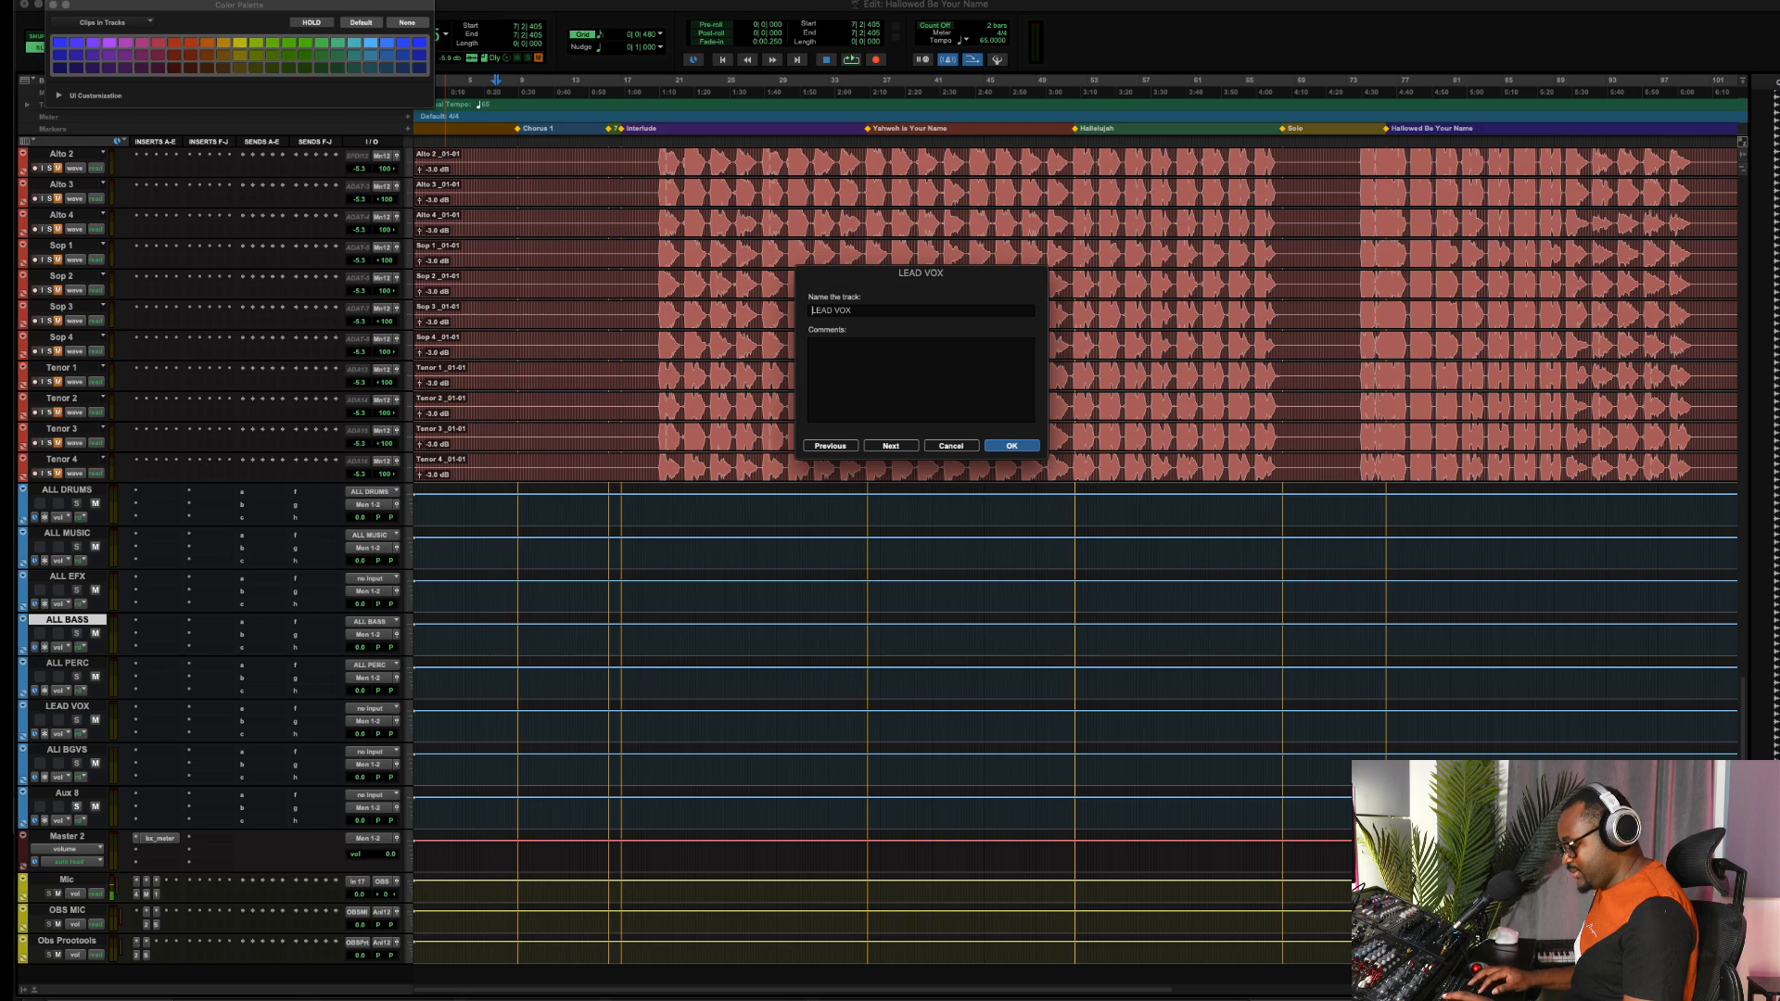
pyautogui.write('ALL')
pyautogui.press('Return')
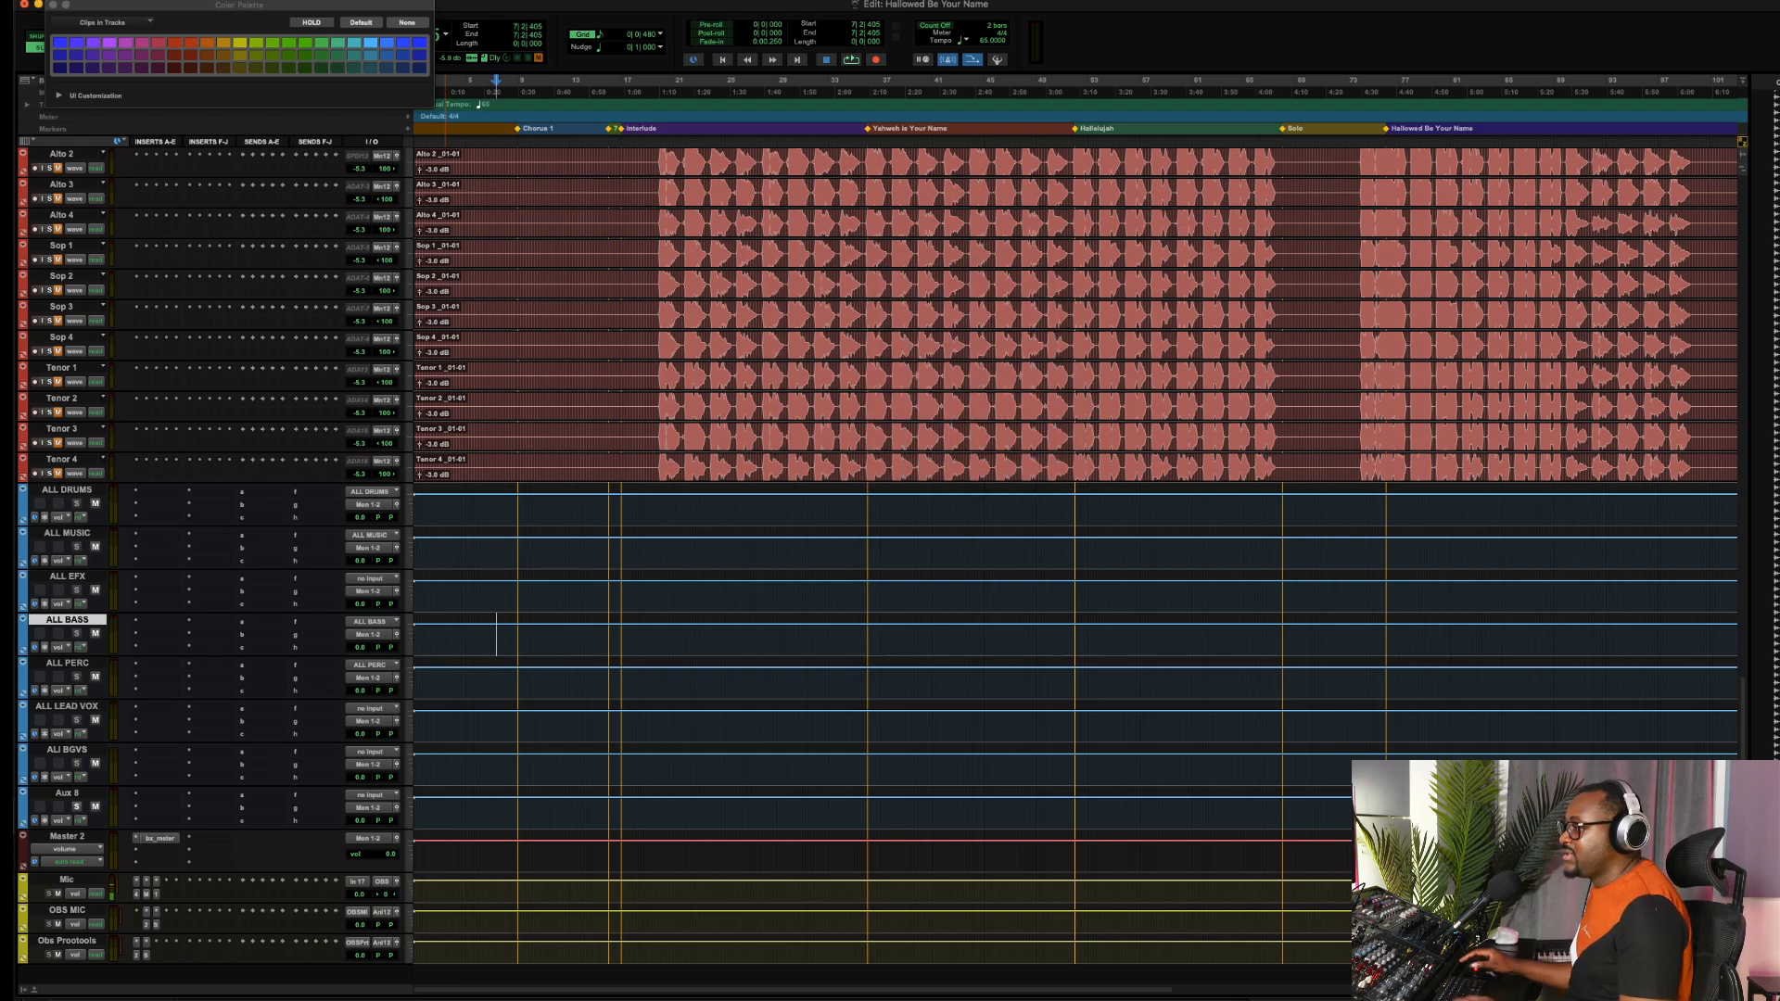
# Set the ALL LEAD VOX aux's input to the LEAD VOCAL (Stereo) bus
pyautogui.click(379, 709)
pyautogui.moveTo(380, 722)
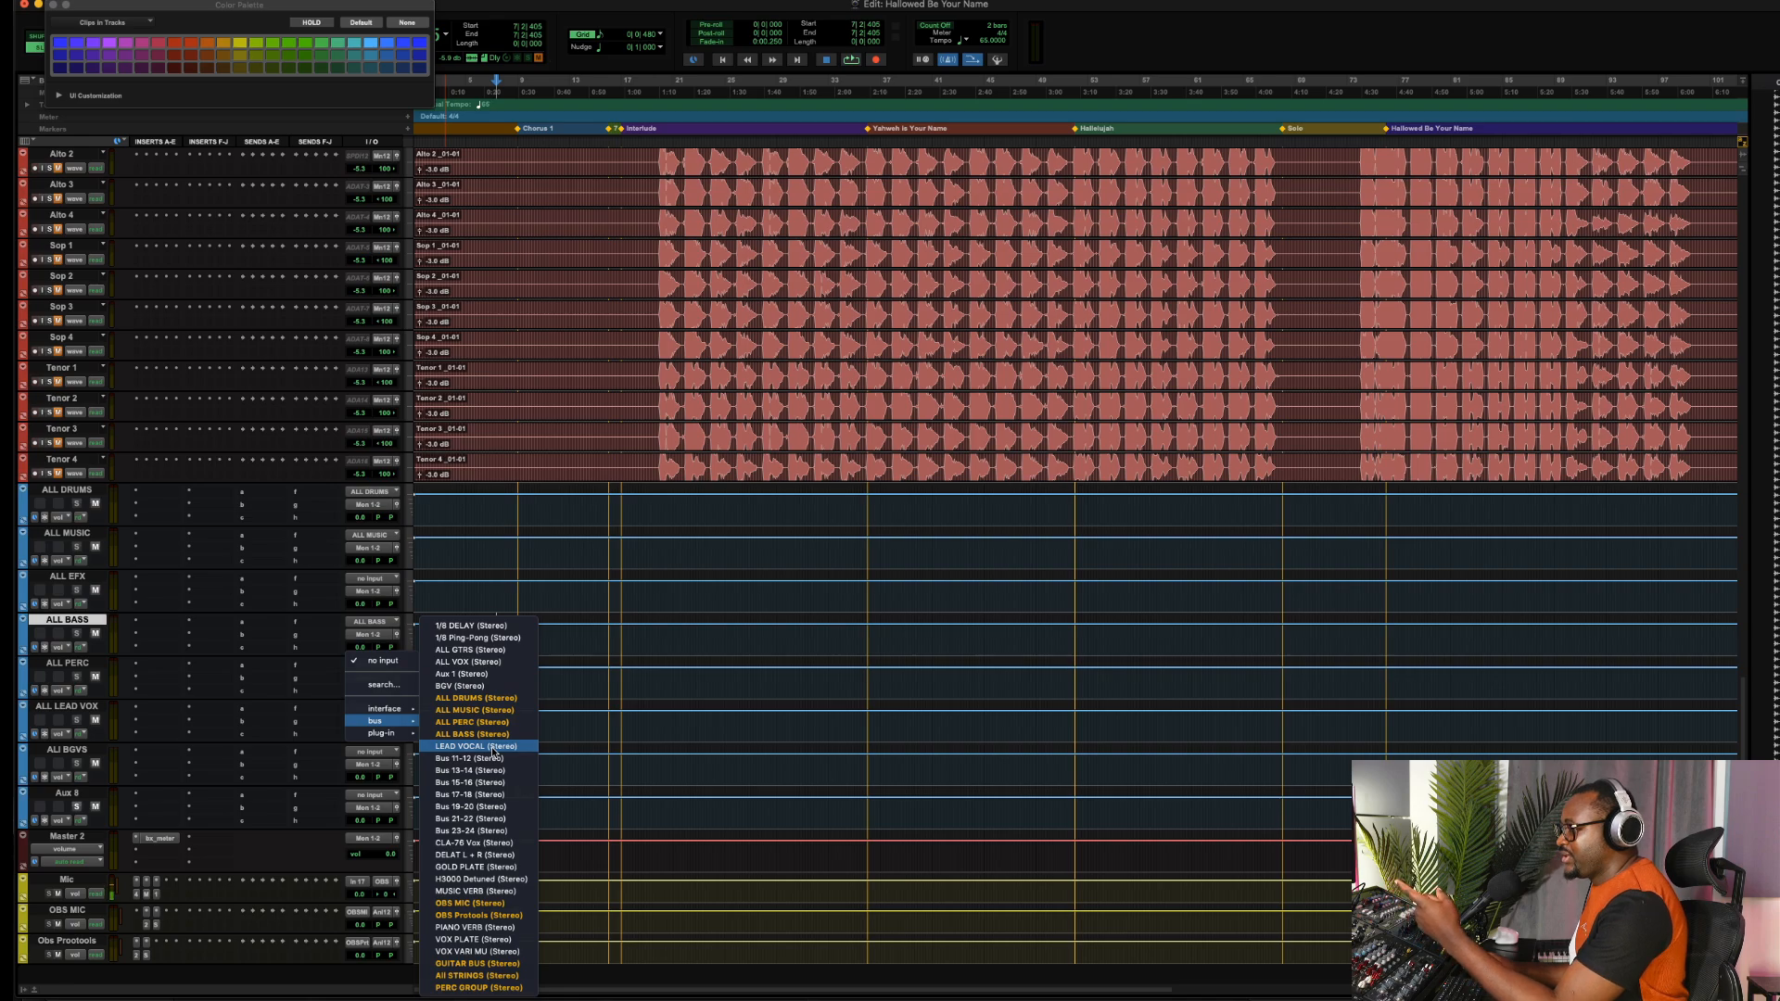
pyautogui.click(493, 747)
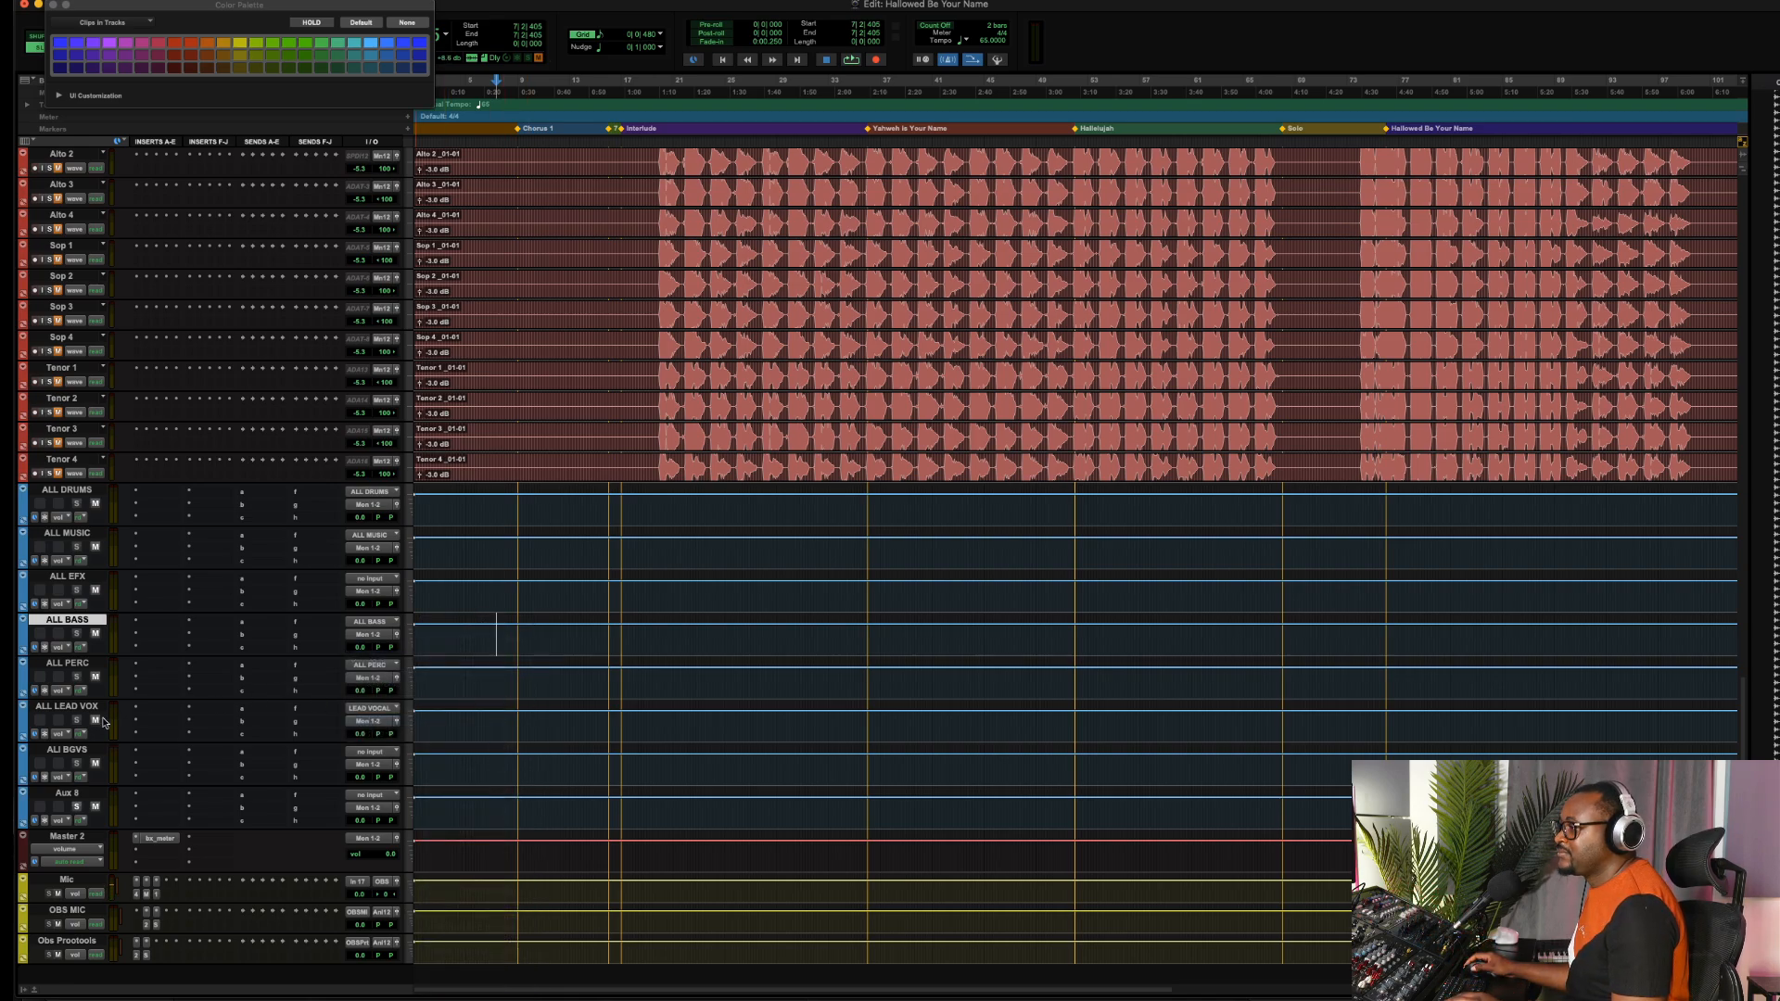
# Mute the master auxes from ALL DRUMS through ALL LEAD VOX together
pyautogui.scroll(5, 671, 410)
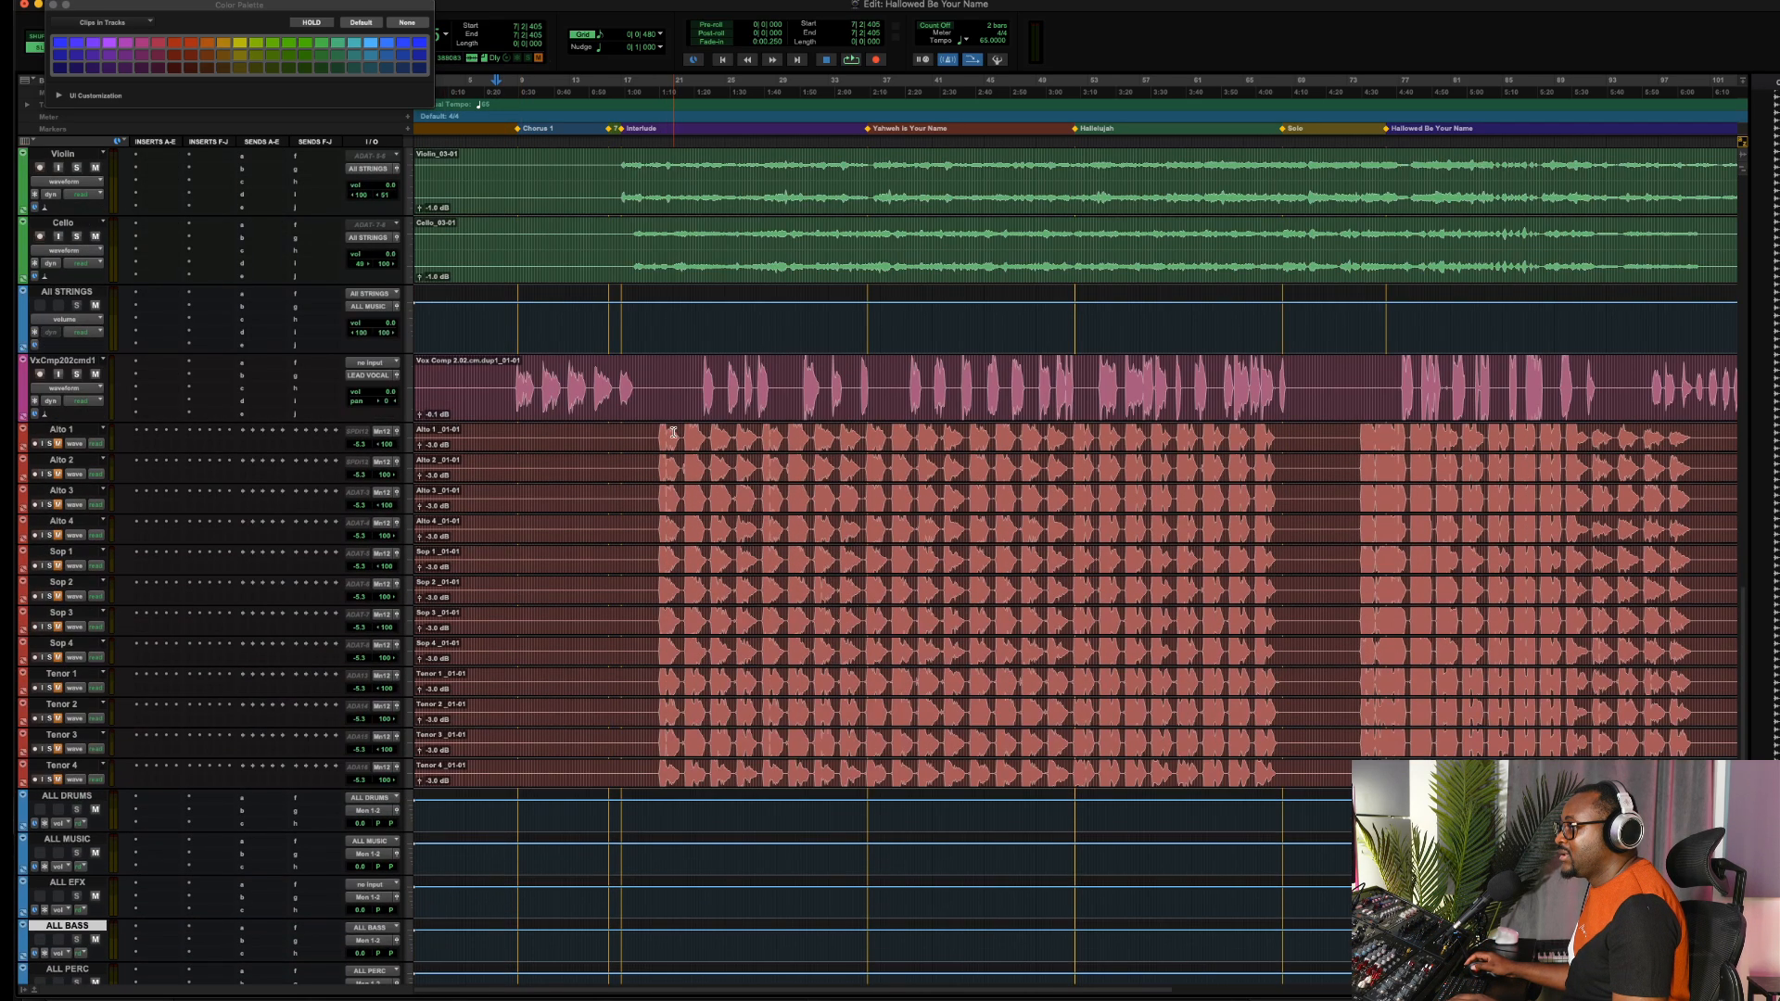
pyautogui.scroll(-4, 164, 626)
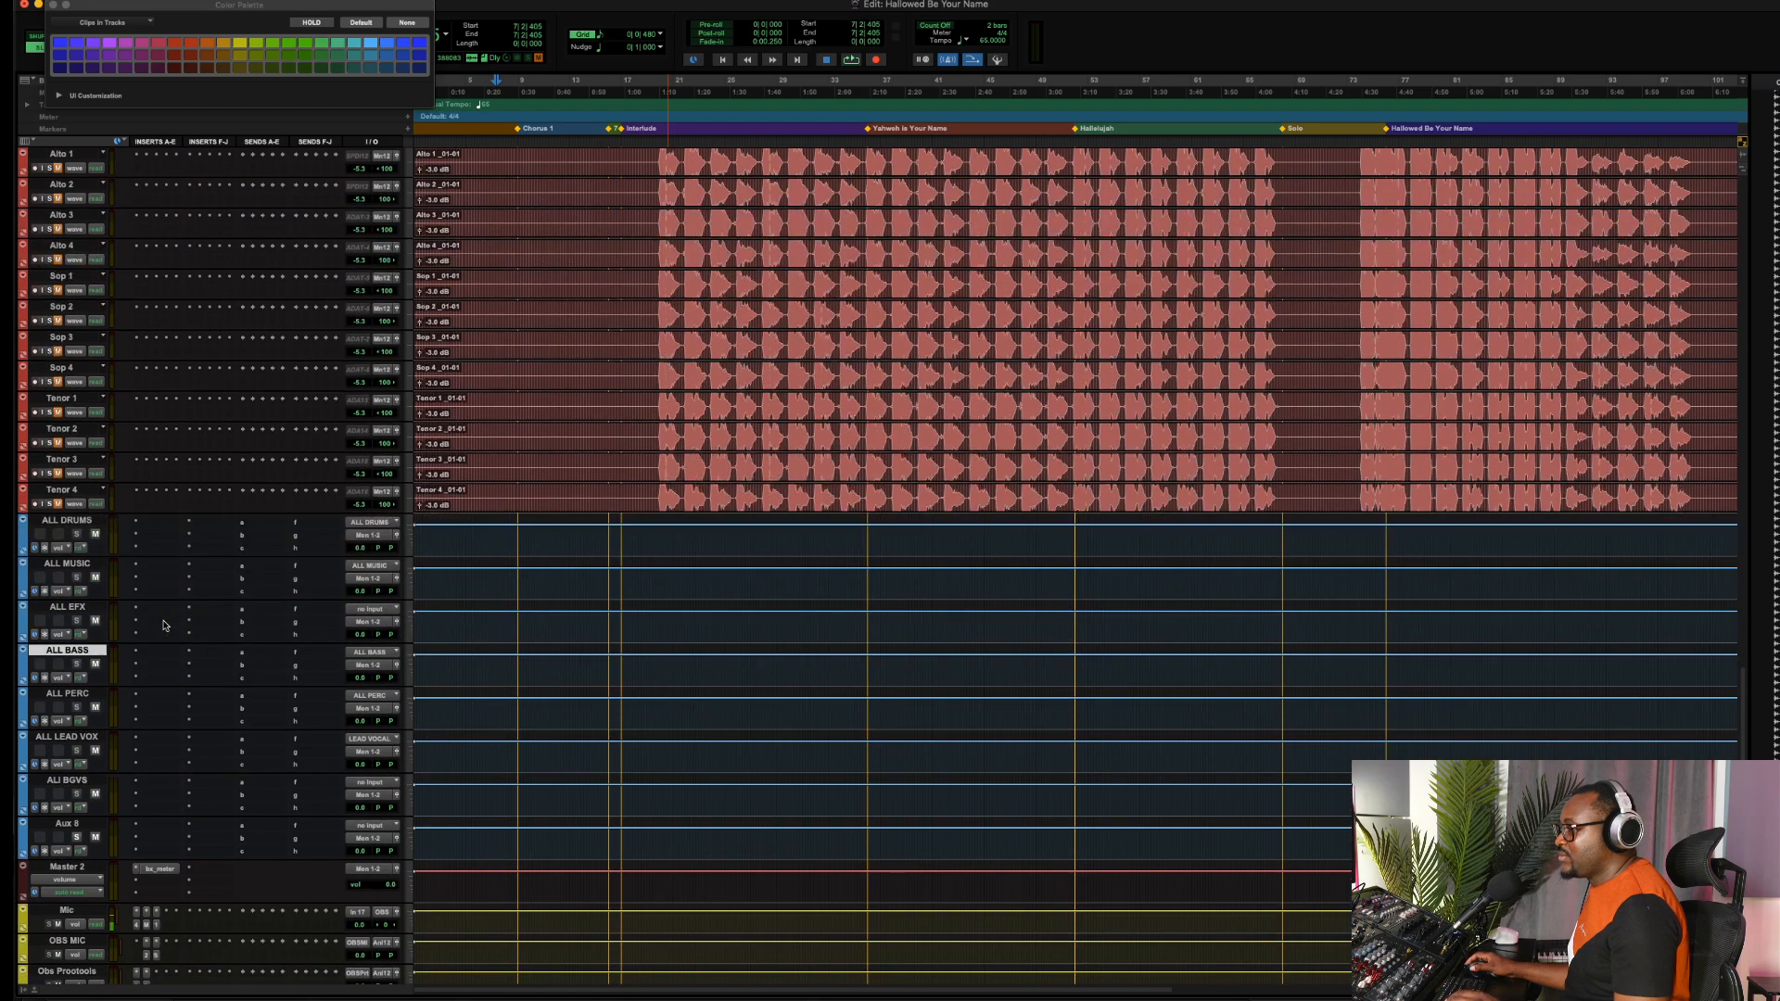
pyautogui.click(88, 523)
pyautogui.keyDown('shift'); pyautogui.click(72, 738); pyautogui.keyUp('shift')
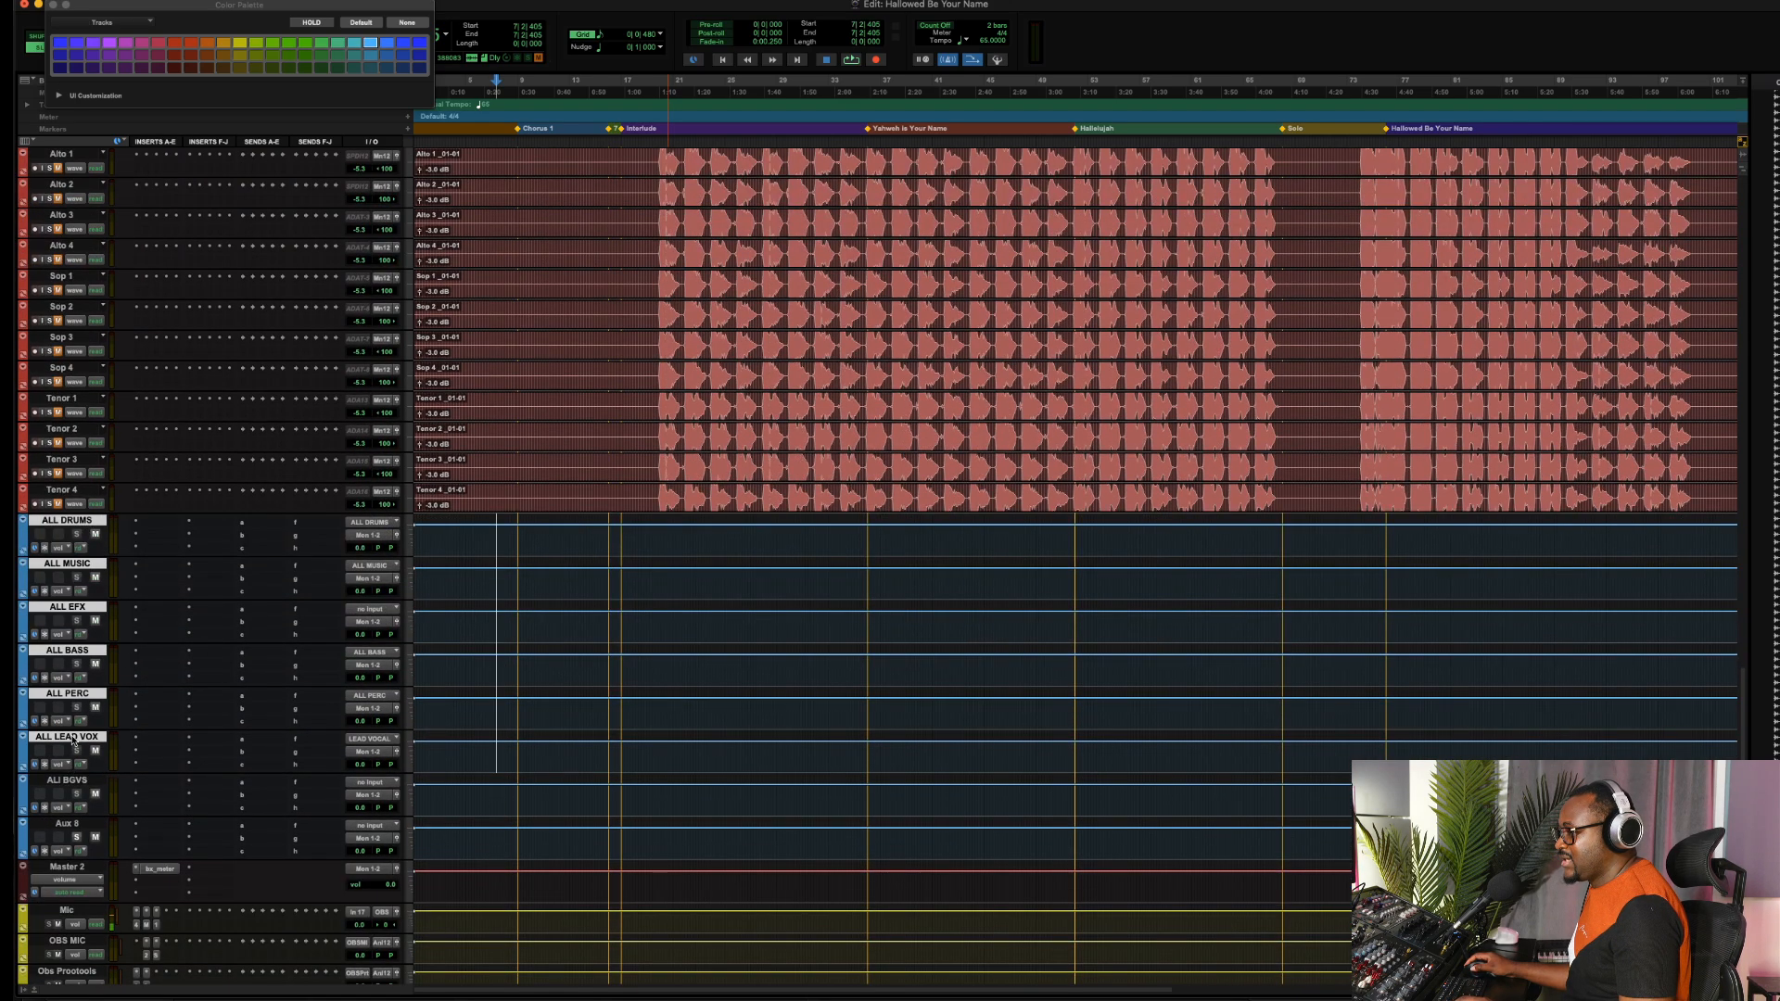
pyautogui.click(93, 752)
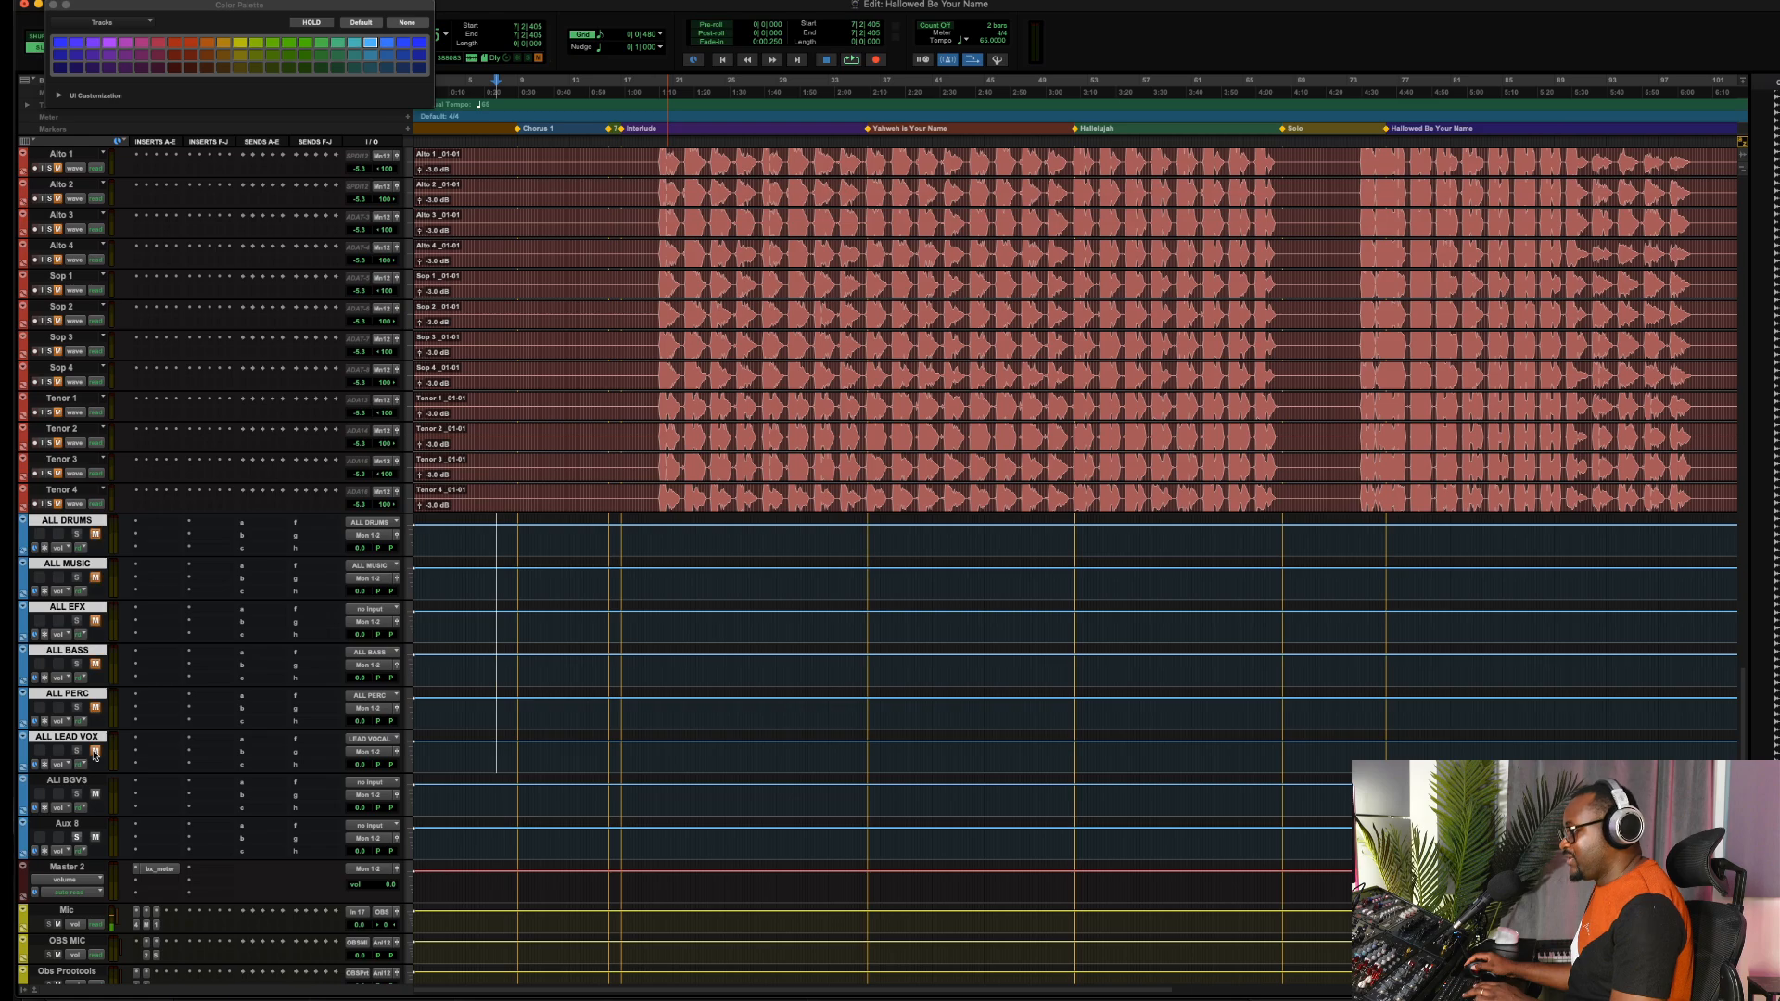
# Play the session from just before the background vocals' first entry to check what bypasses the muted master auxes
pyautogui.click(645, 273)
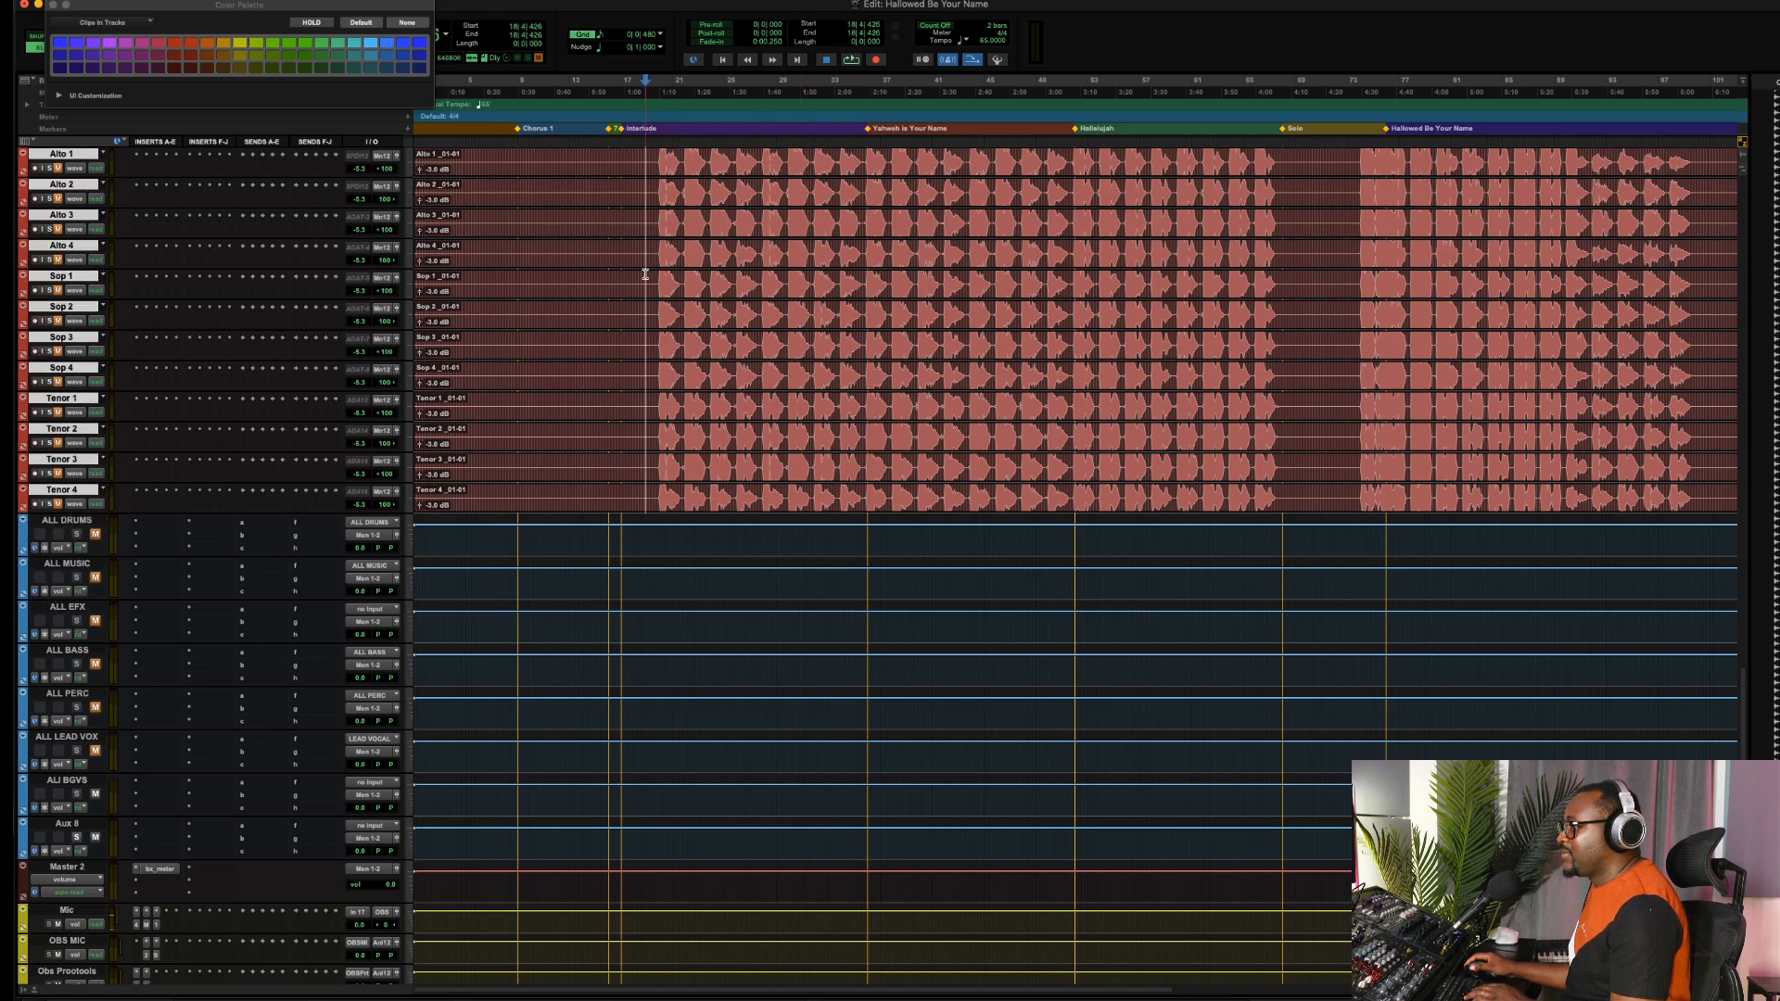
pyautogui.scroll(5, 624, 326)
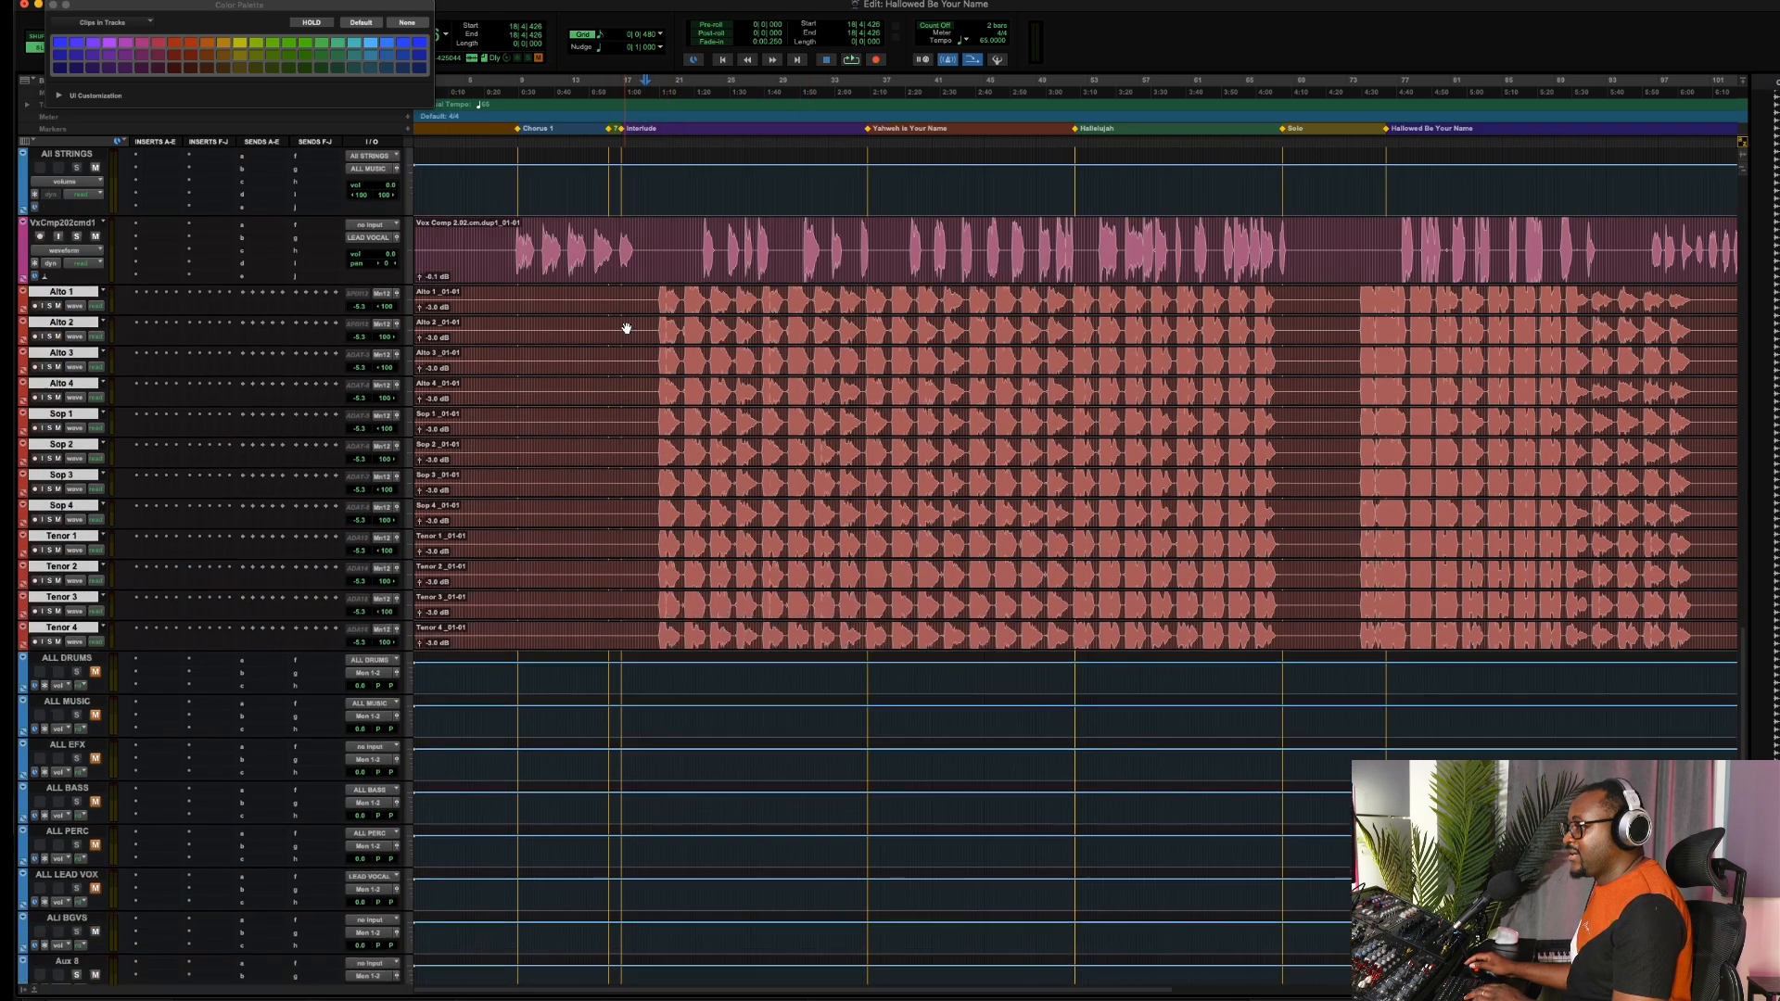
pyautogui.press('space')
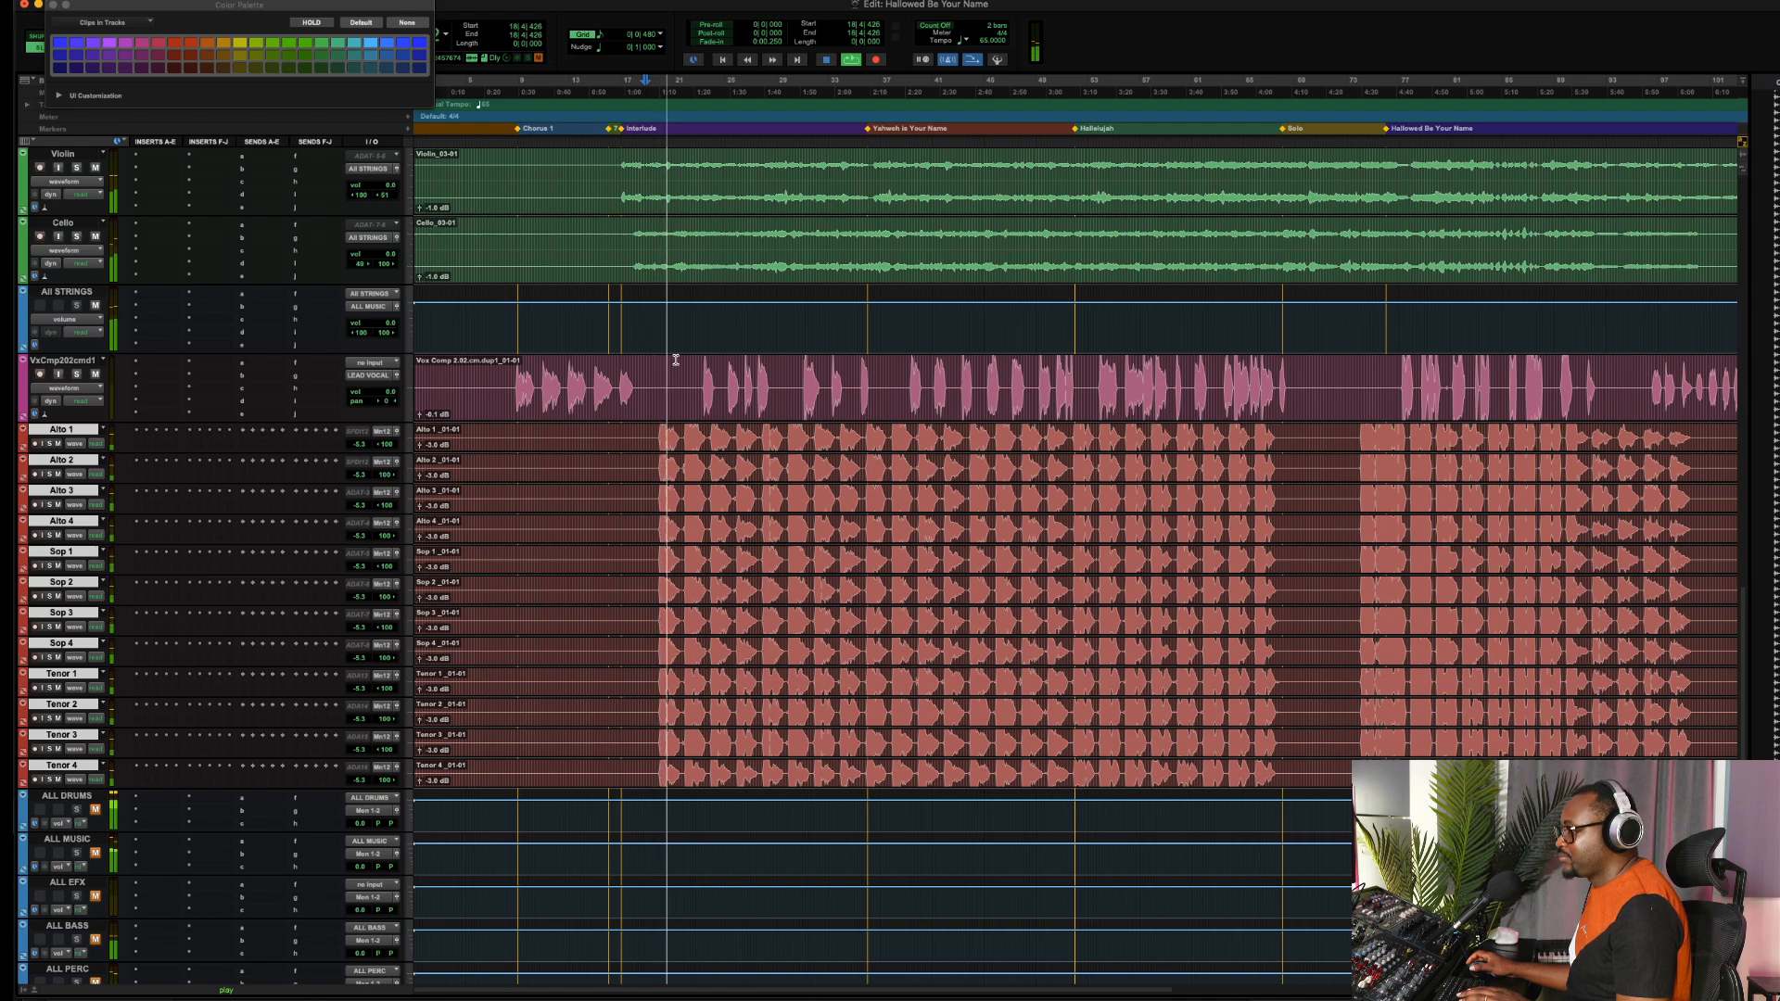
pyautogui.press('space')
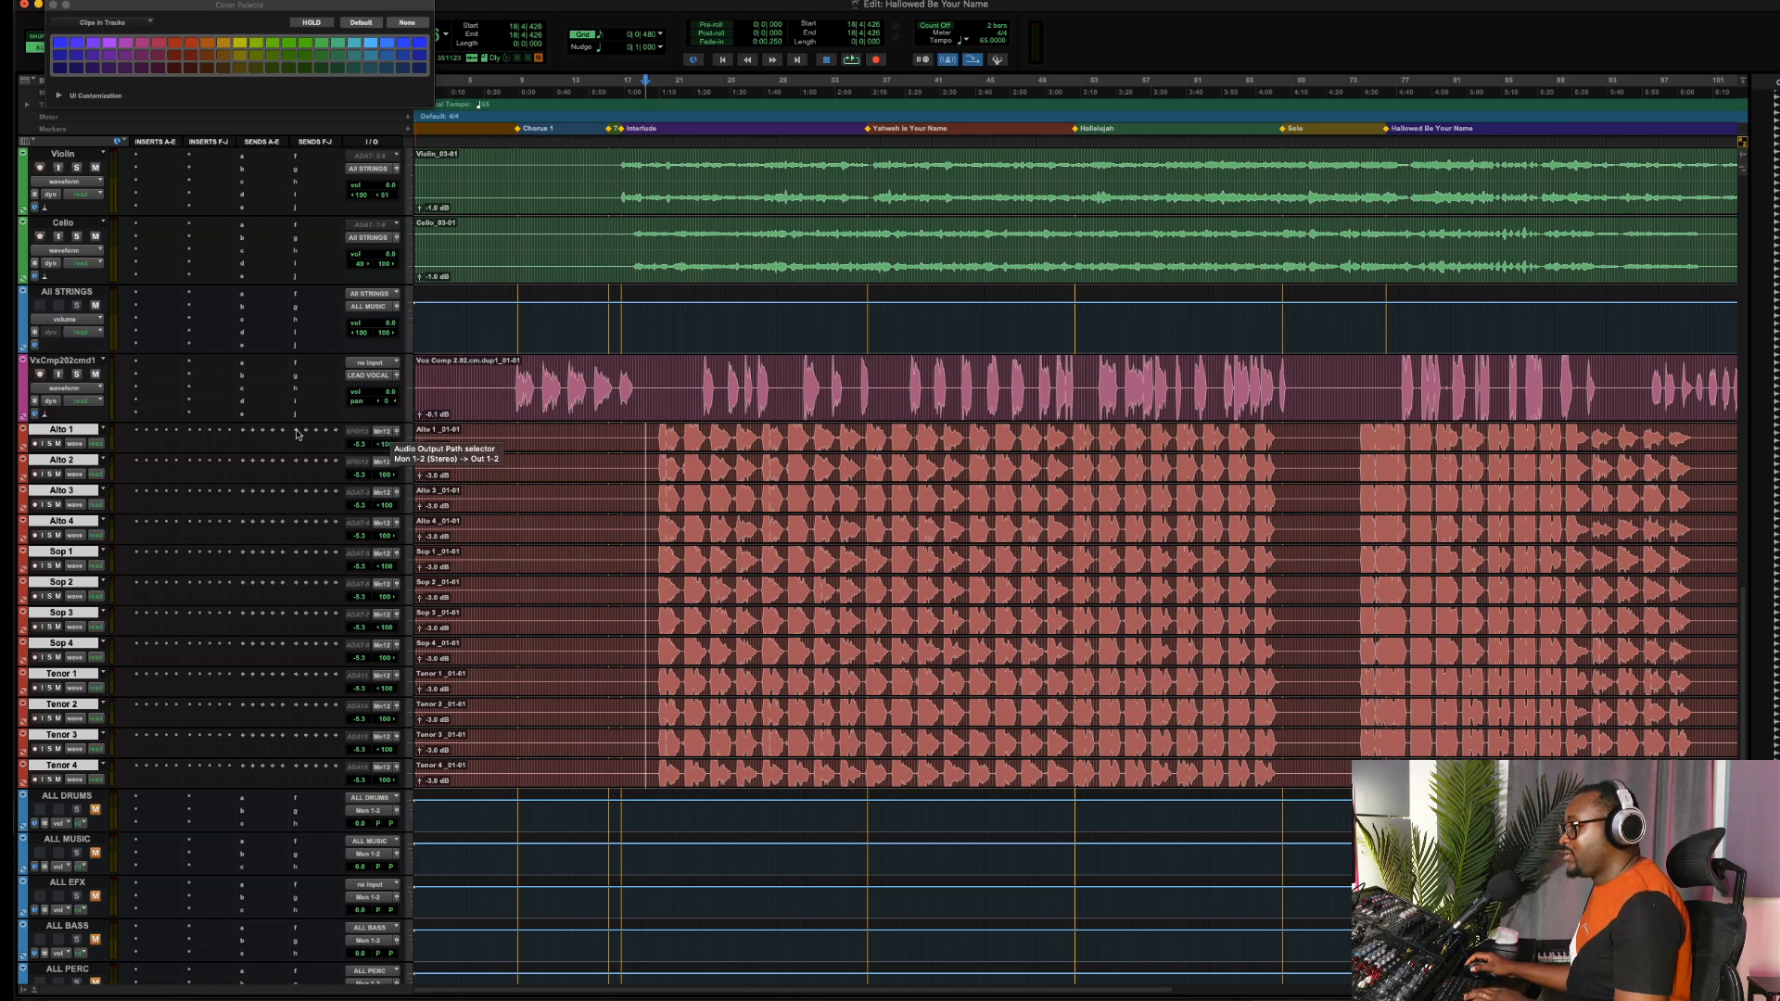
# Route the outputs of all selected Alto, Sop and Tenor tracks to the BGV (Stereo) bus at once
pyautogui.click(525, 430)
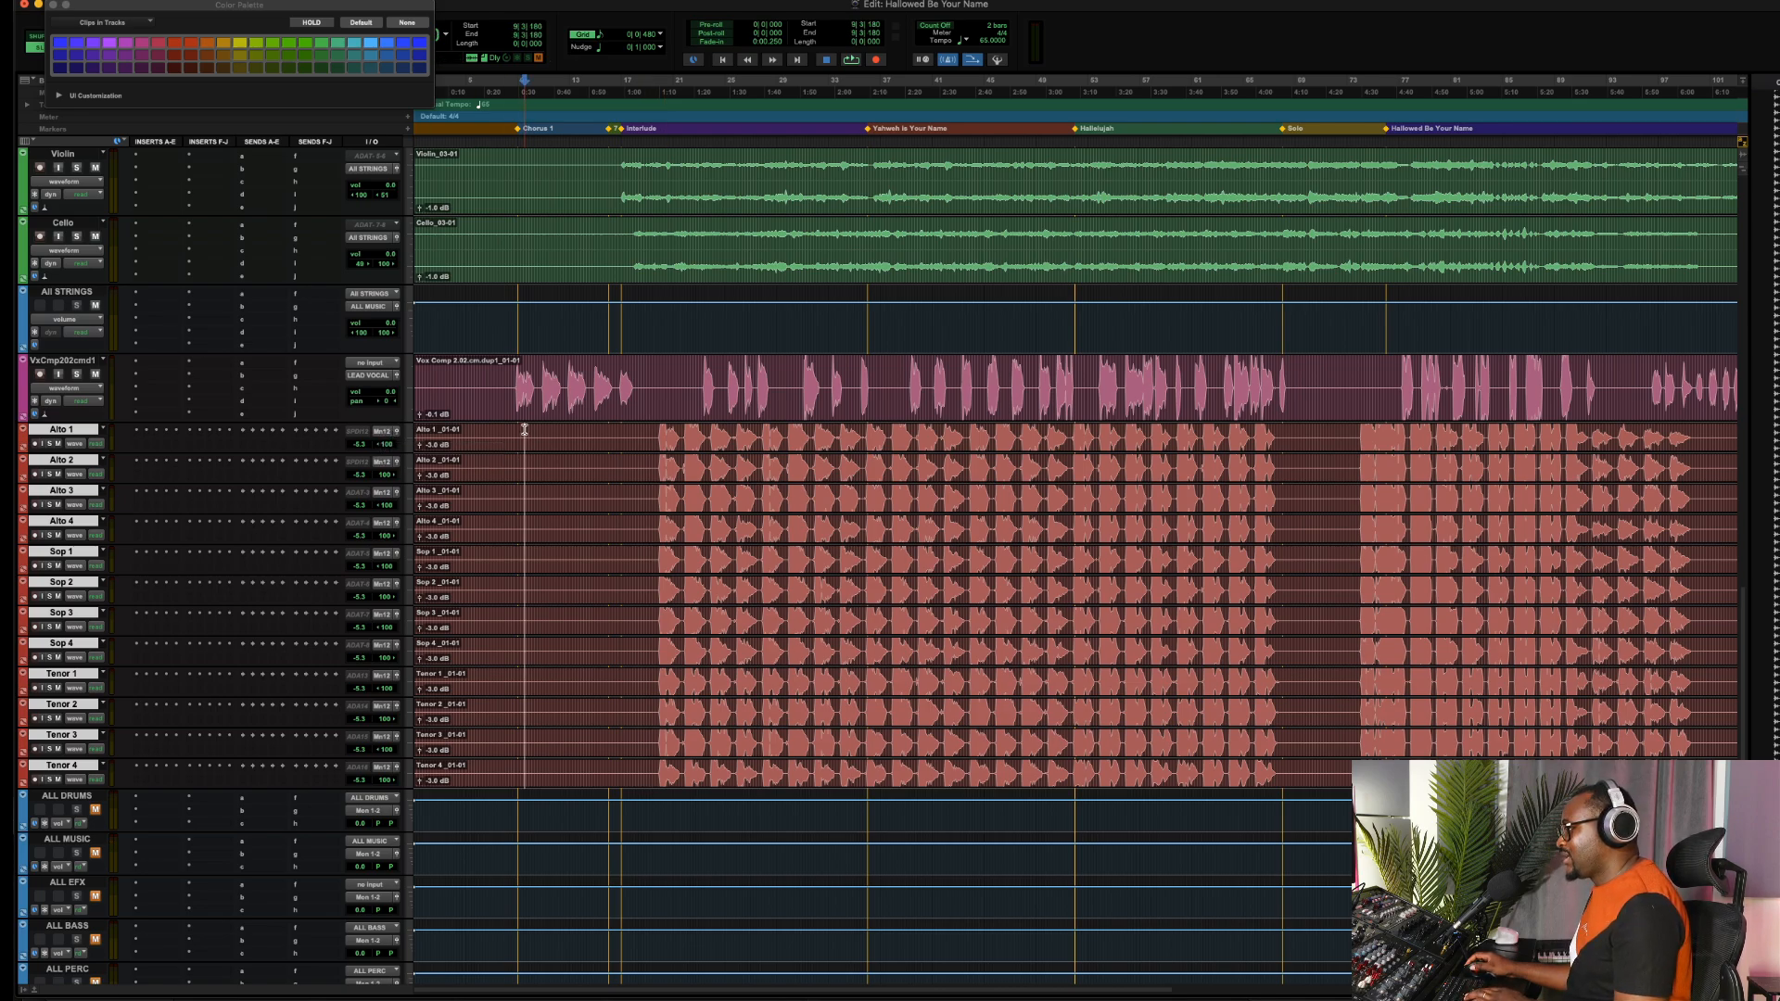
pyautogui.click(380, 436)
pyautogui.moveTo(395, 445)
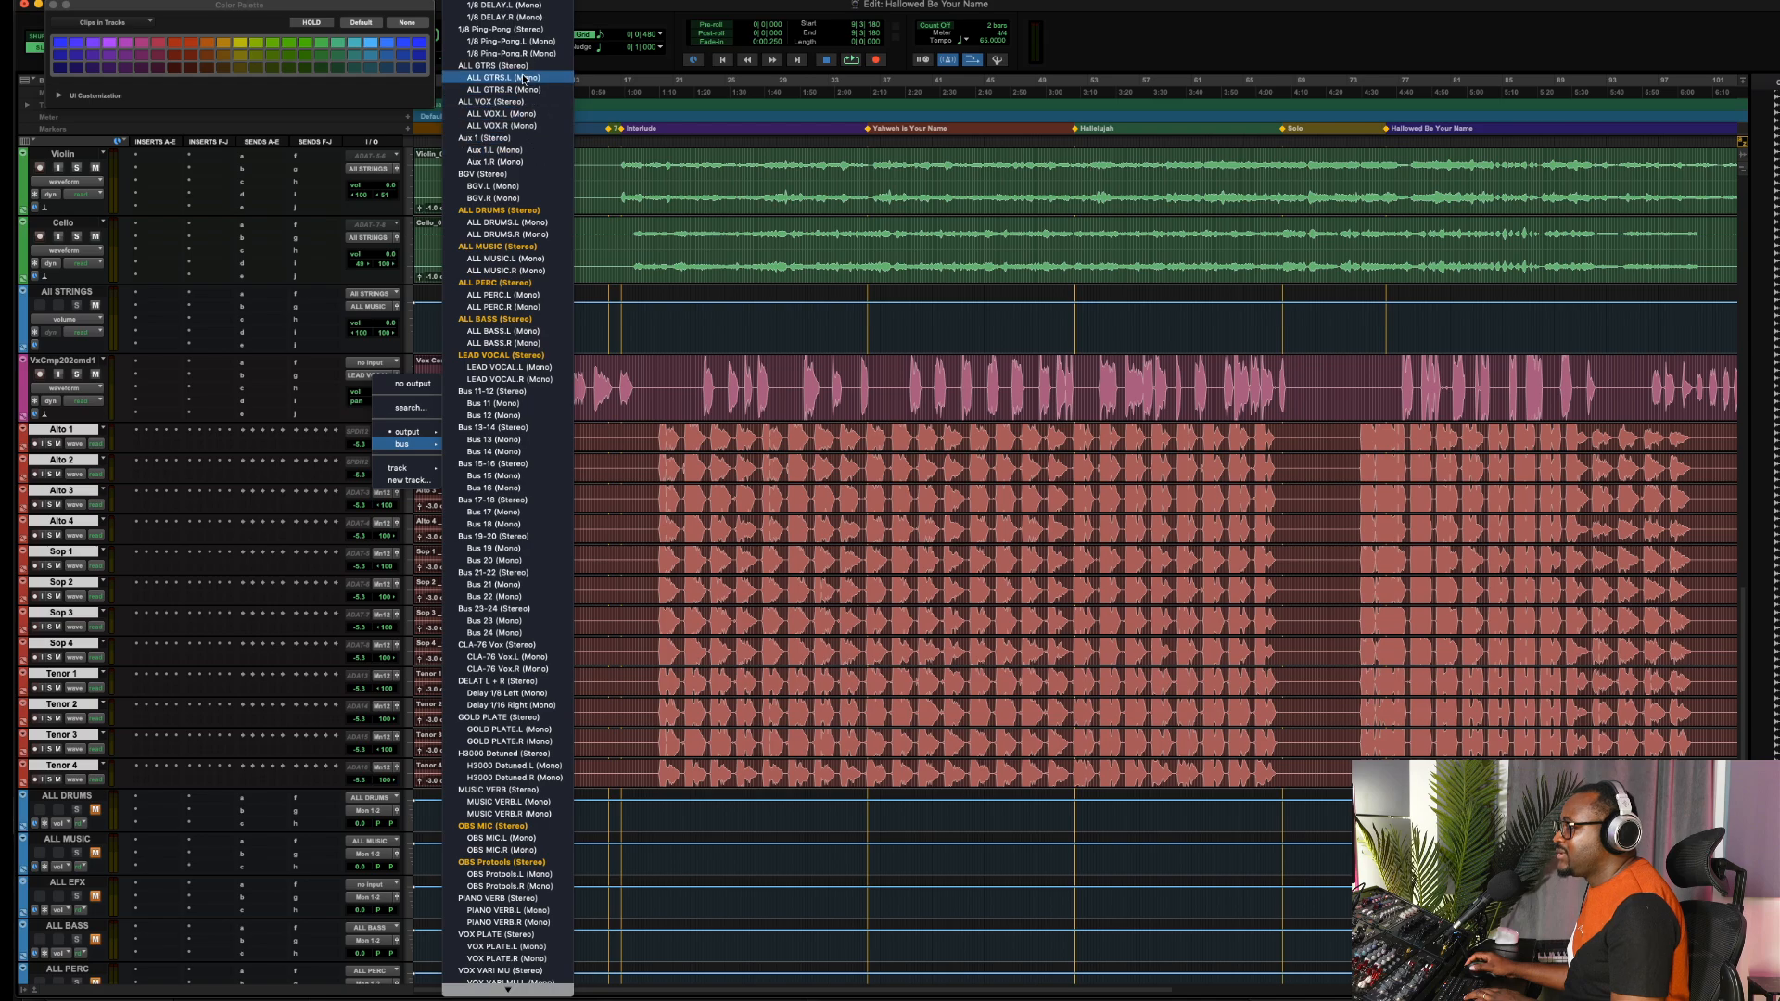
pyautogui.keyDown('alt'); pyautogui.keyDown('shift'); pyautogui.click(489, 174); pyautogui.keyUp('shift'); pyautogui.keyUp('alt')
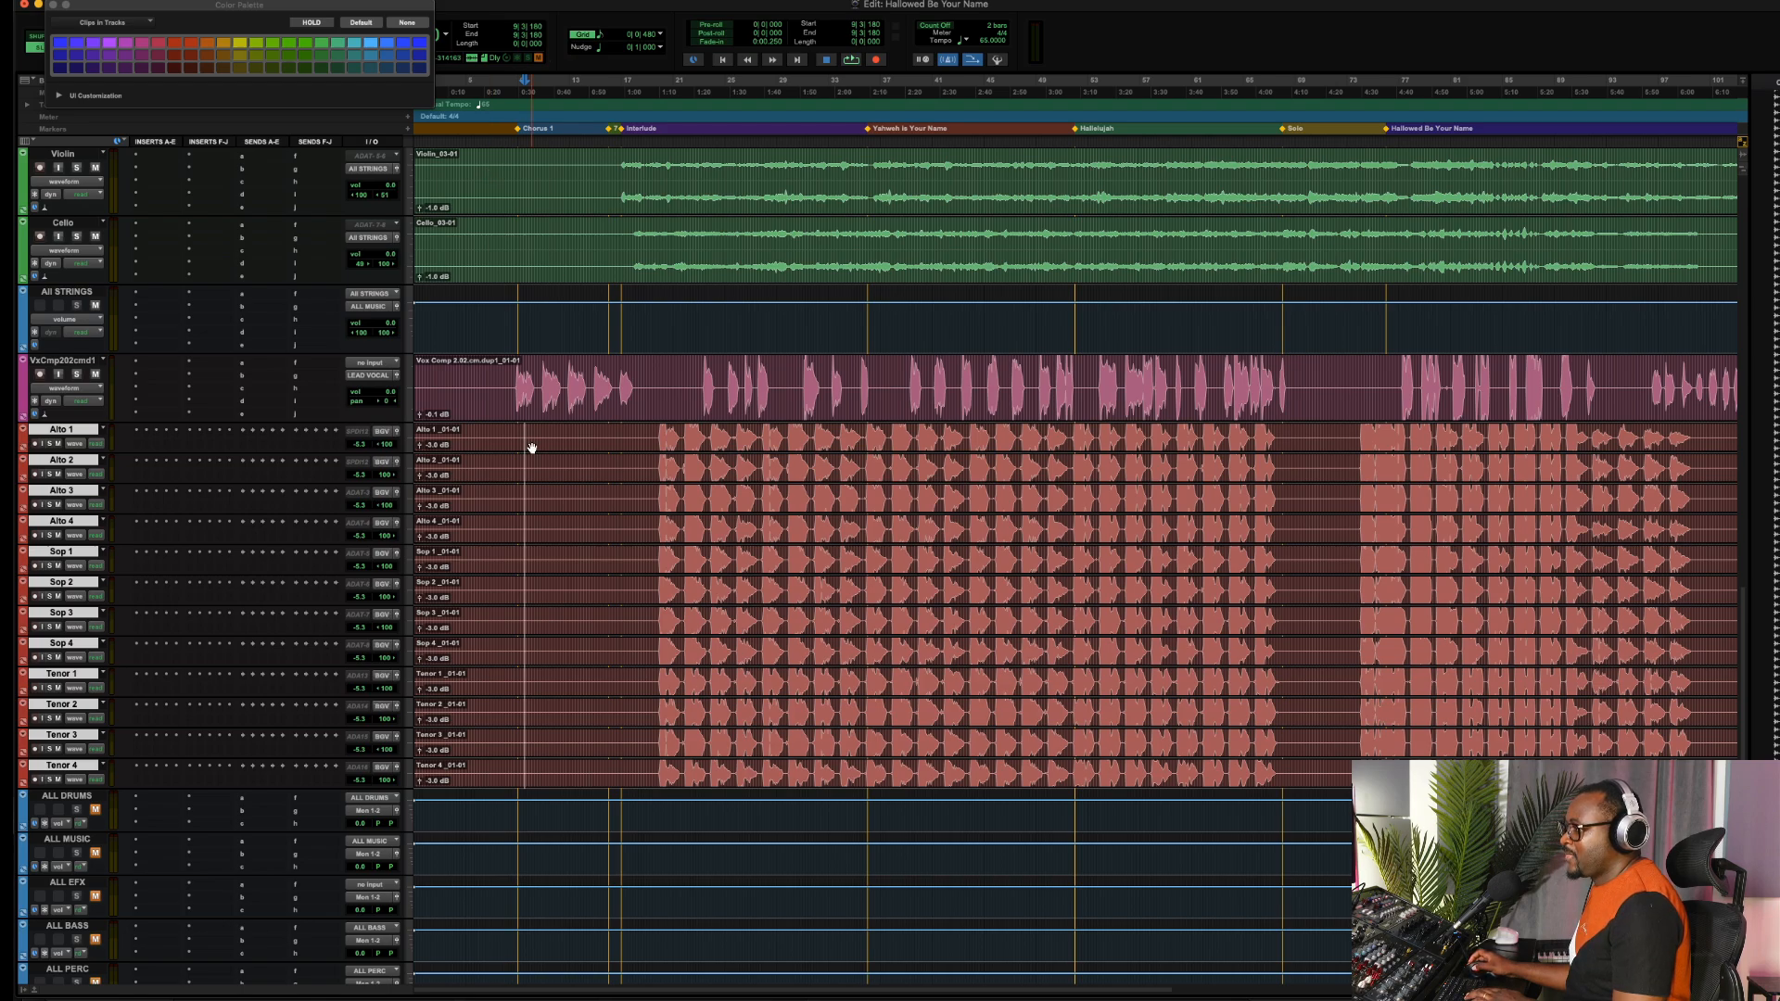
# Set the ALL BGVS aux's input to the BGV (Stereo) bus
pyautogui.scroll(-10, 531, 449)
pyautogui.click(70, 720)
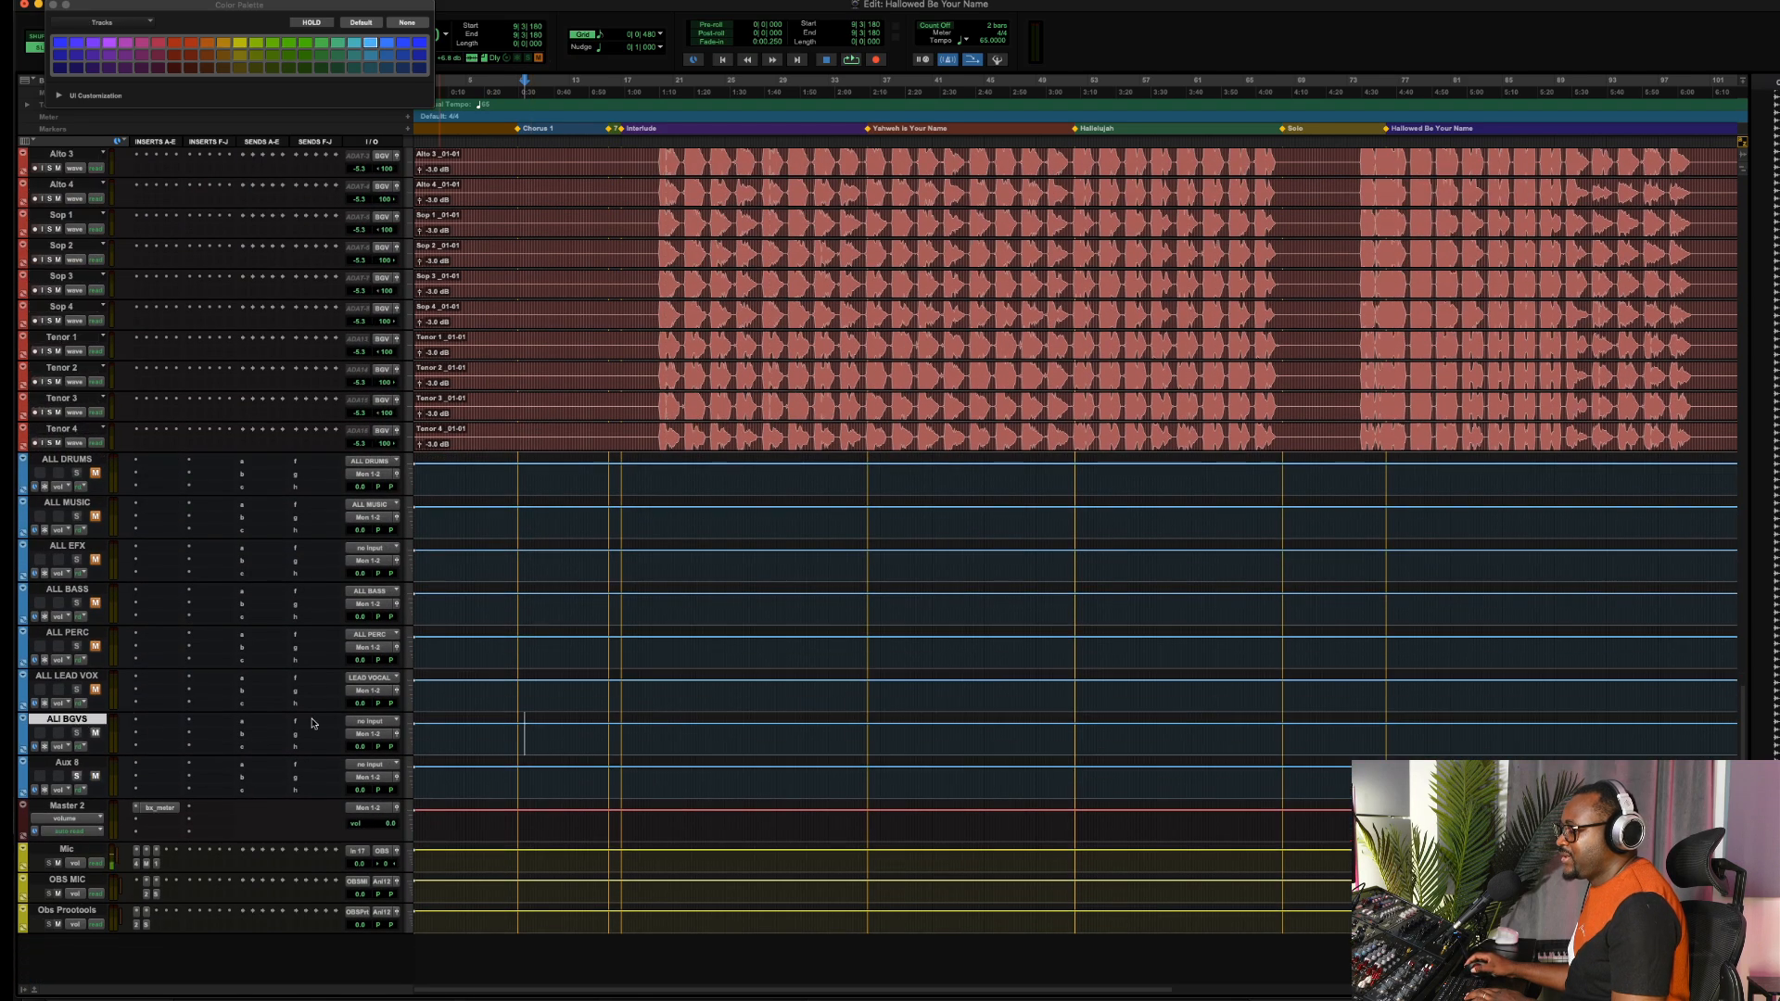
pyautogui.click(370, 721)
pyautogui.moveTo(380, 734)
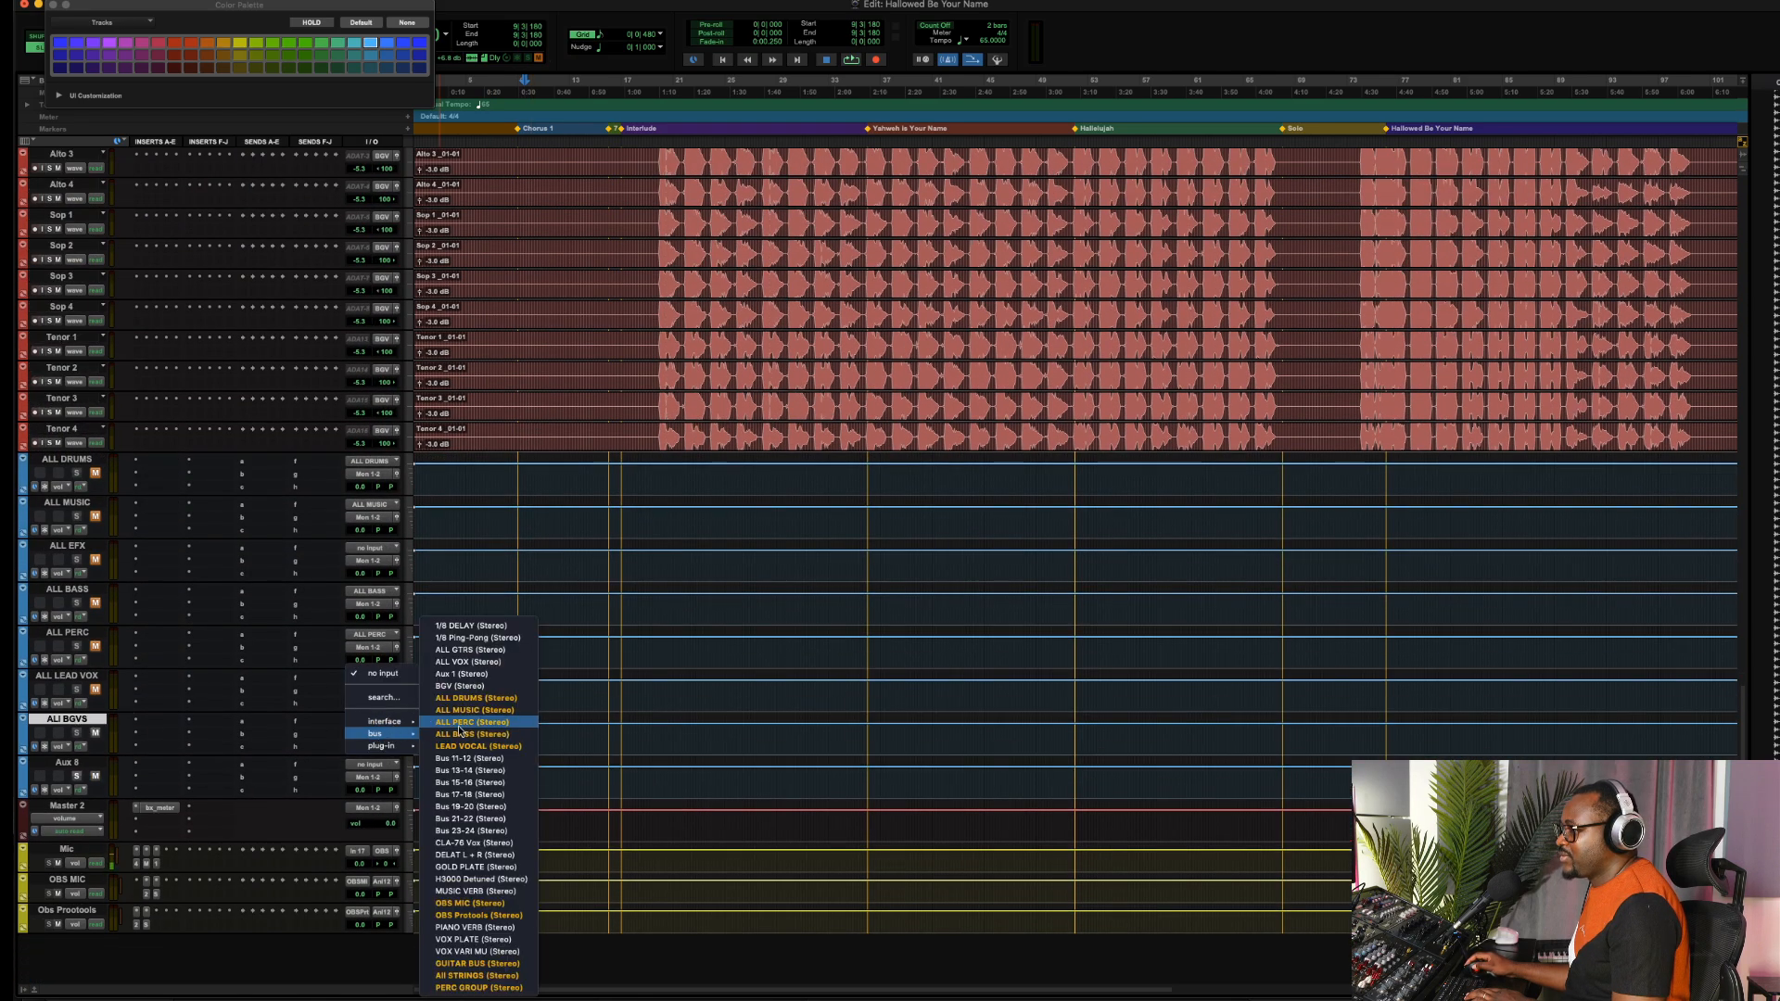
pyautogui.click(477, 689)
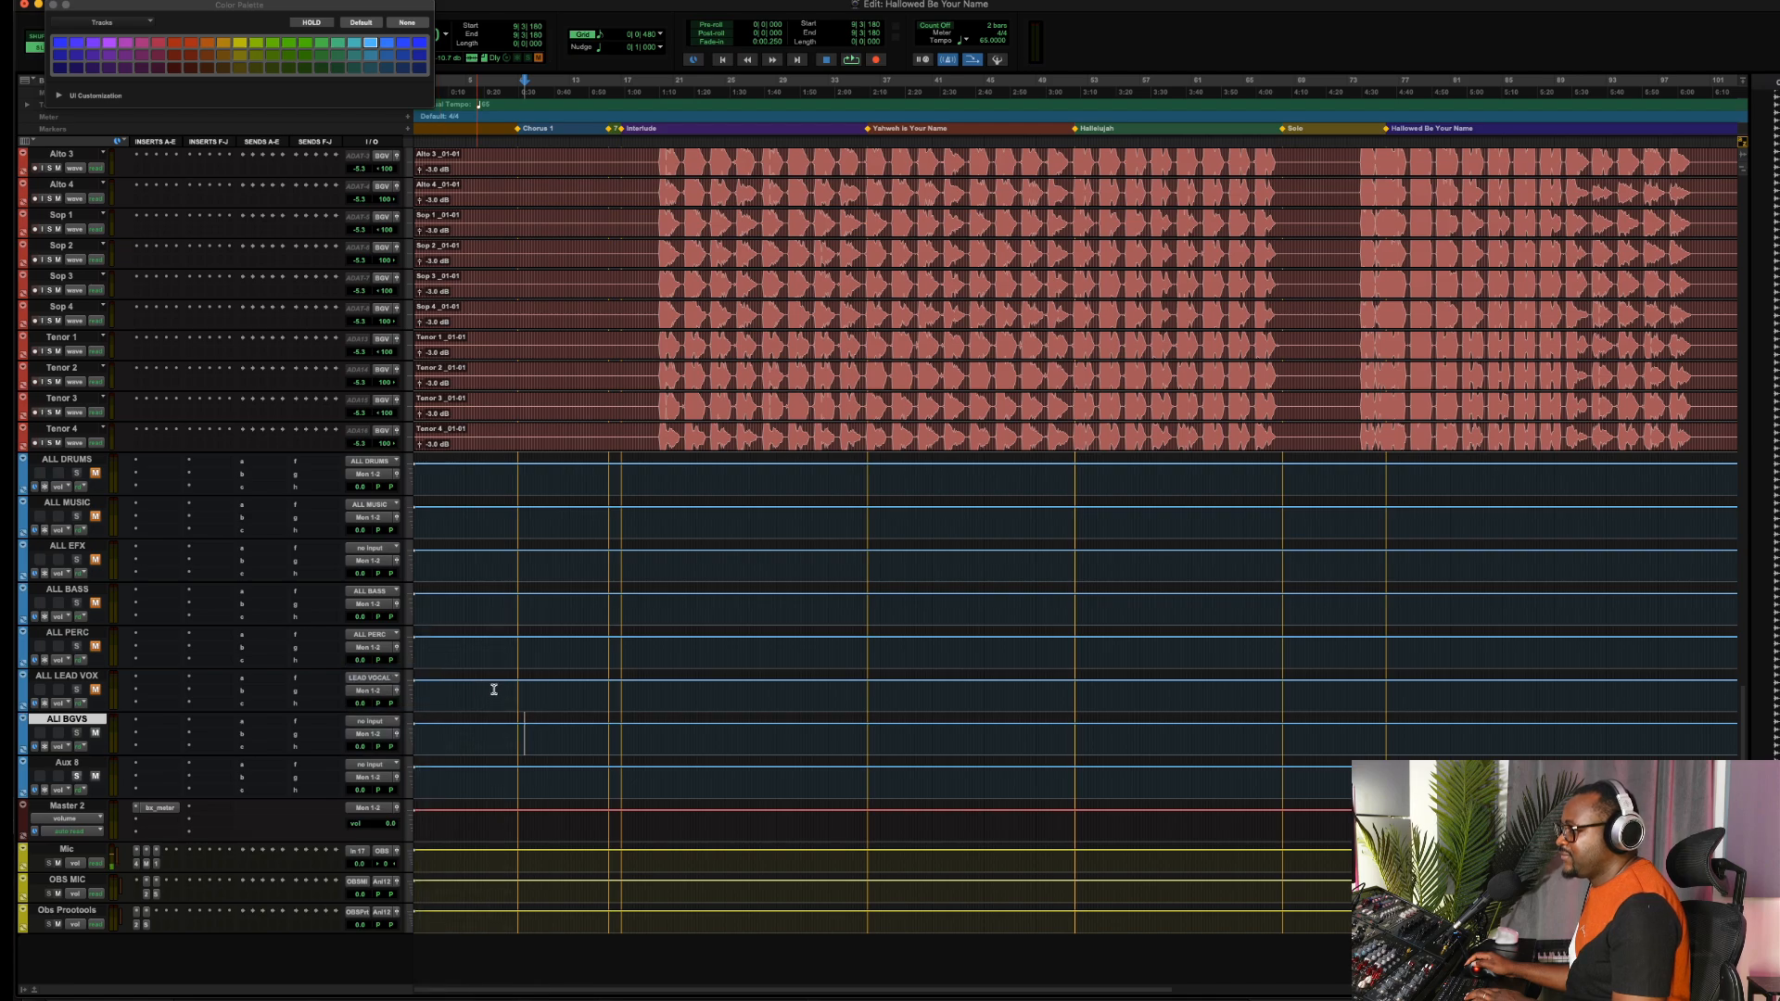
# Play the background vocals from their first entry with the ALL BGVS aux muted to check the bus routing
pyautogui.click(659, 283)
pyautogui.press('space')
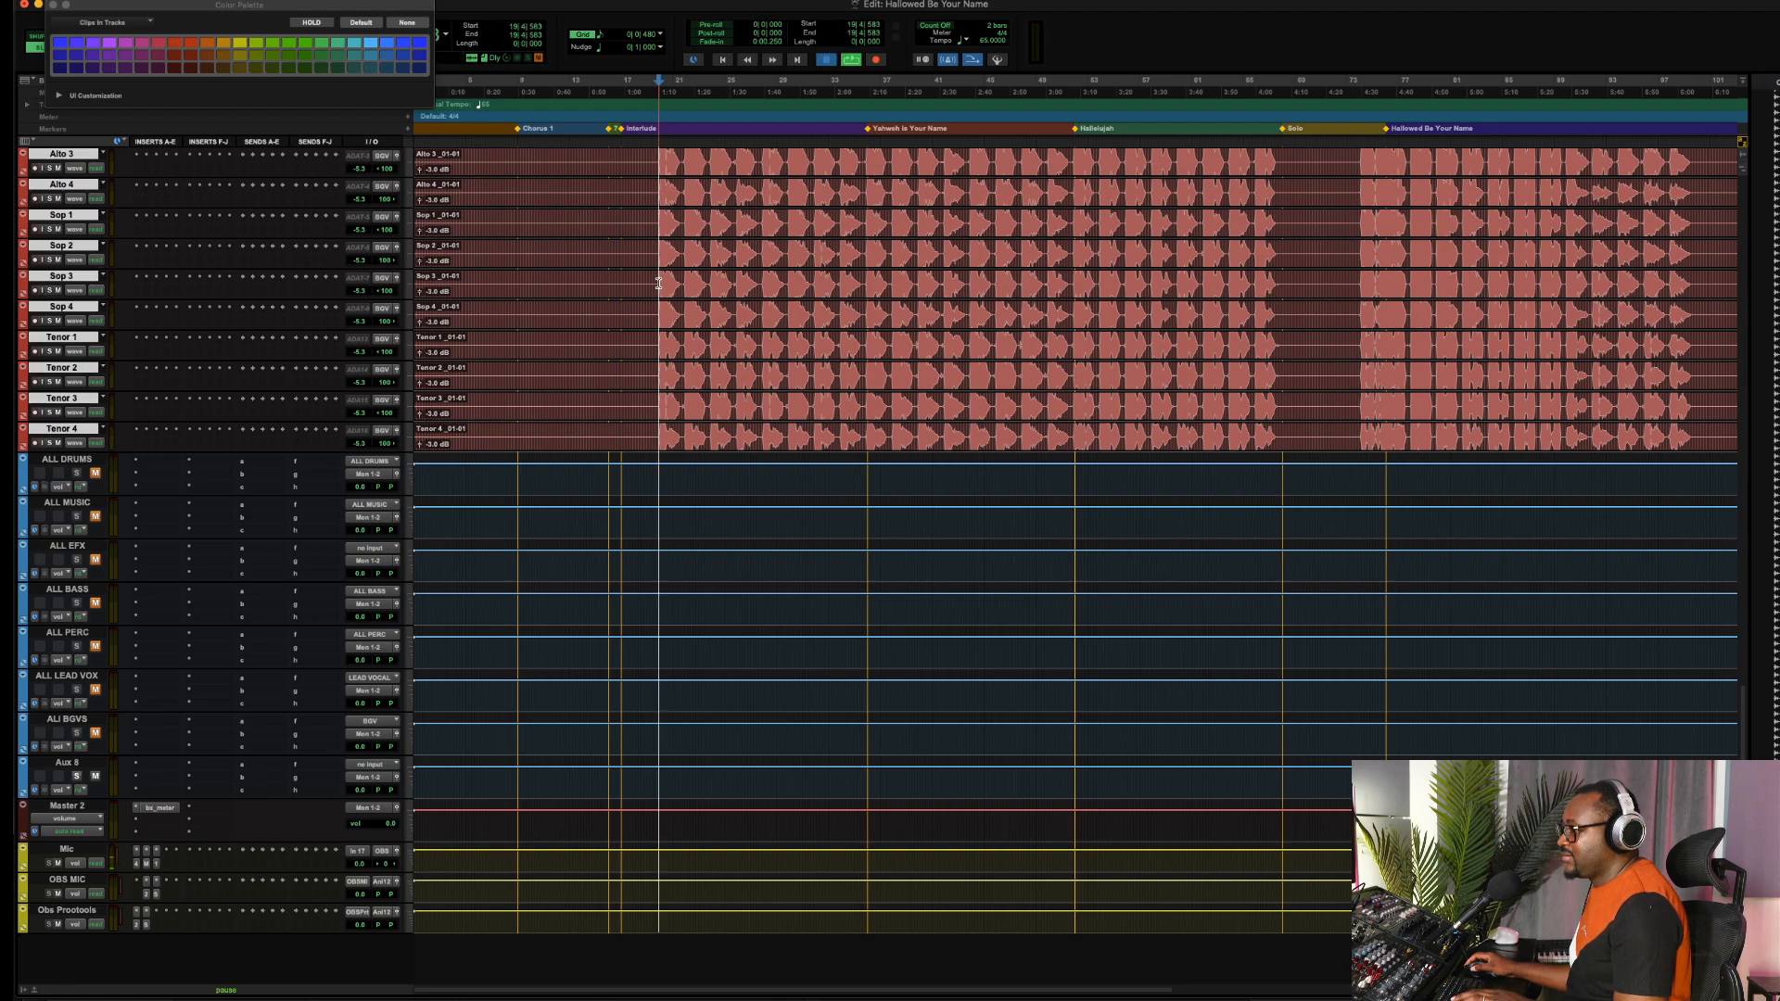
pyautogui.press('space')
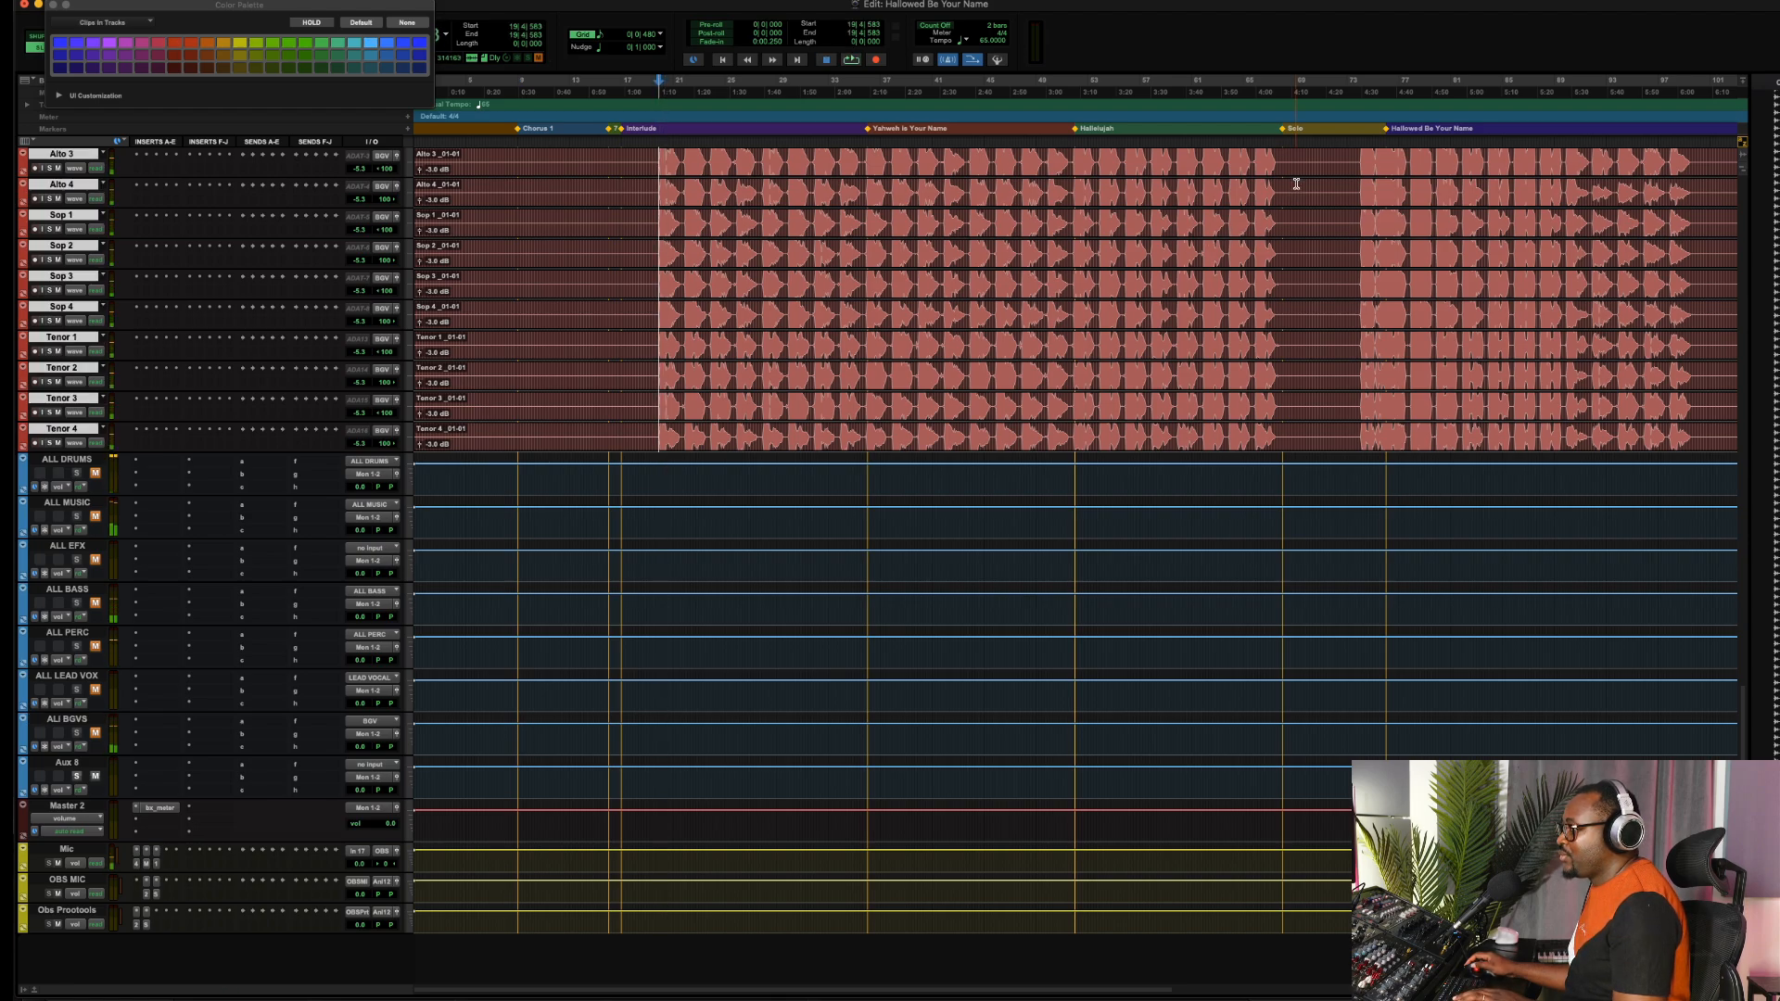
pyautogui.click(1296, 183)
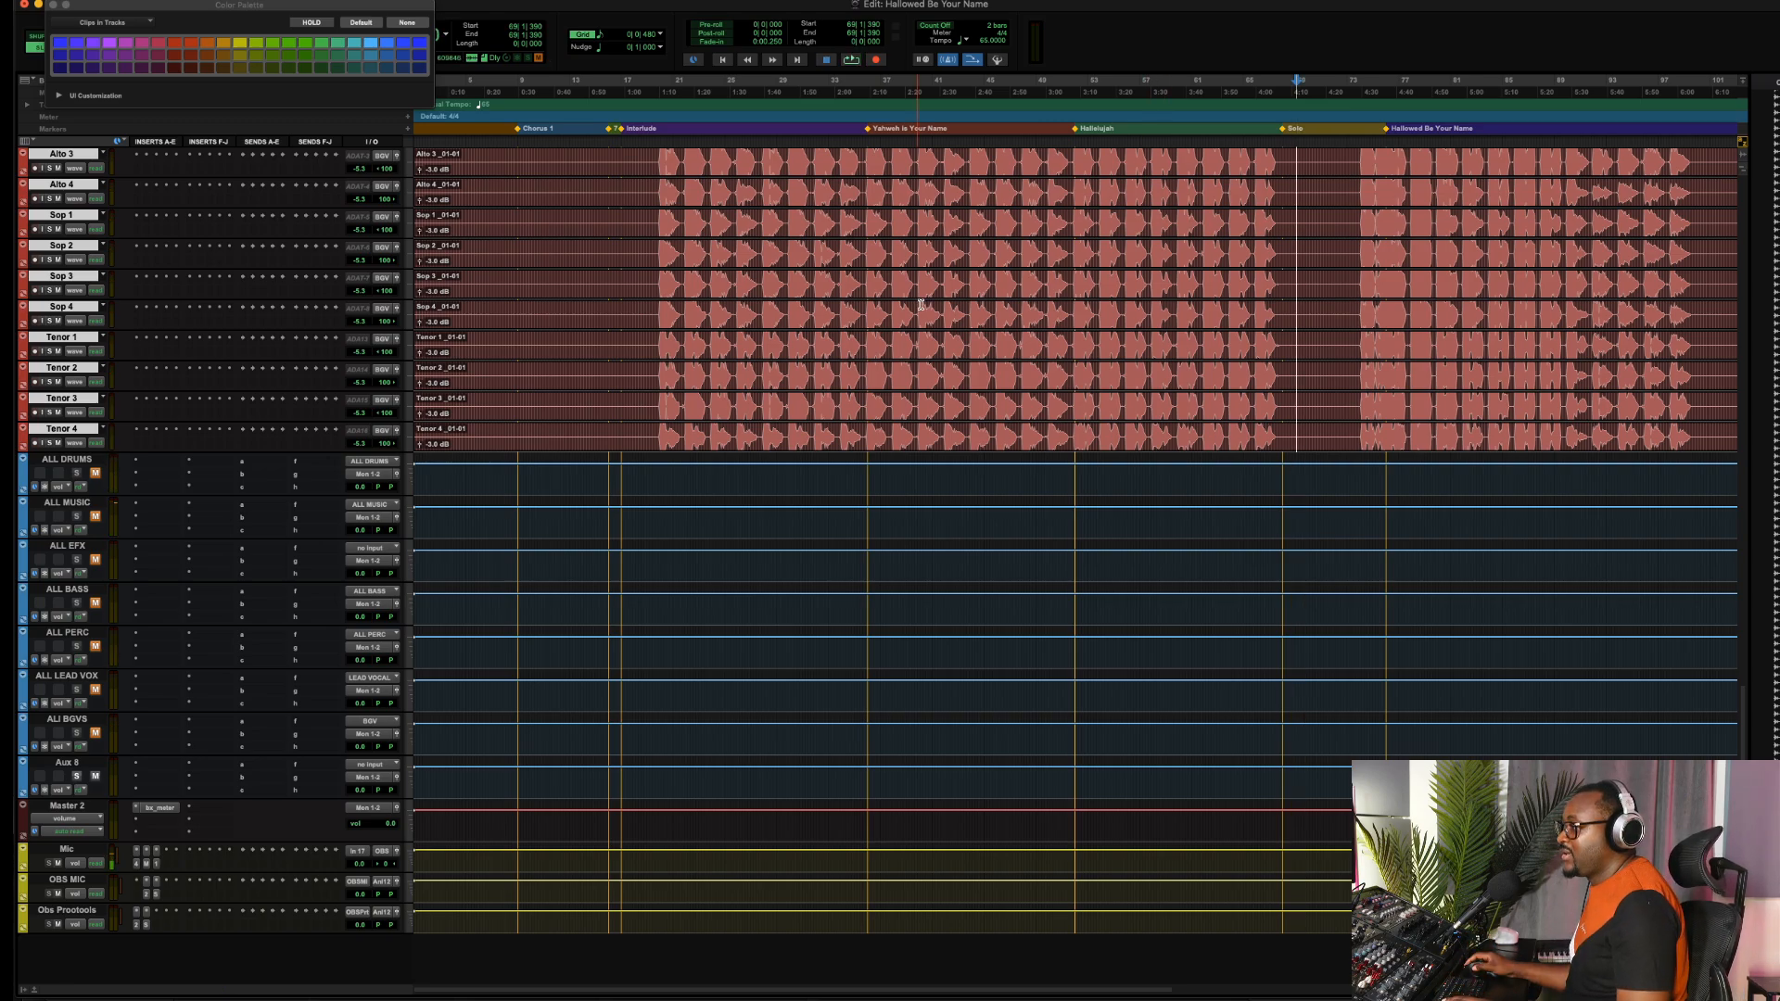
# Review the track outputs and group buses across the drums, percussion, guitars, keys, strings and vocals
pyautogui.click(79, 461)
pyautogui.scroll(15, 237, 396)
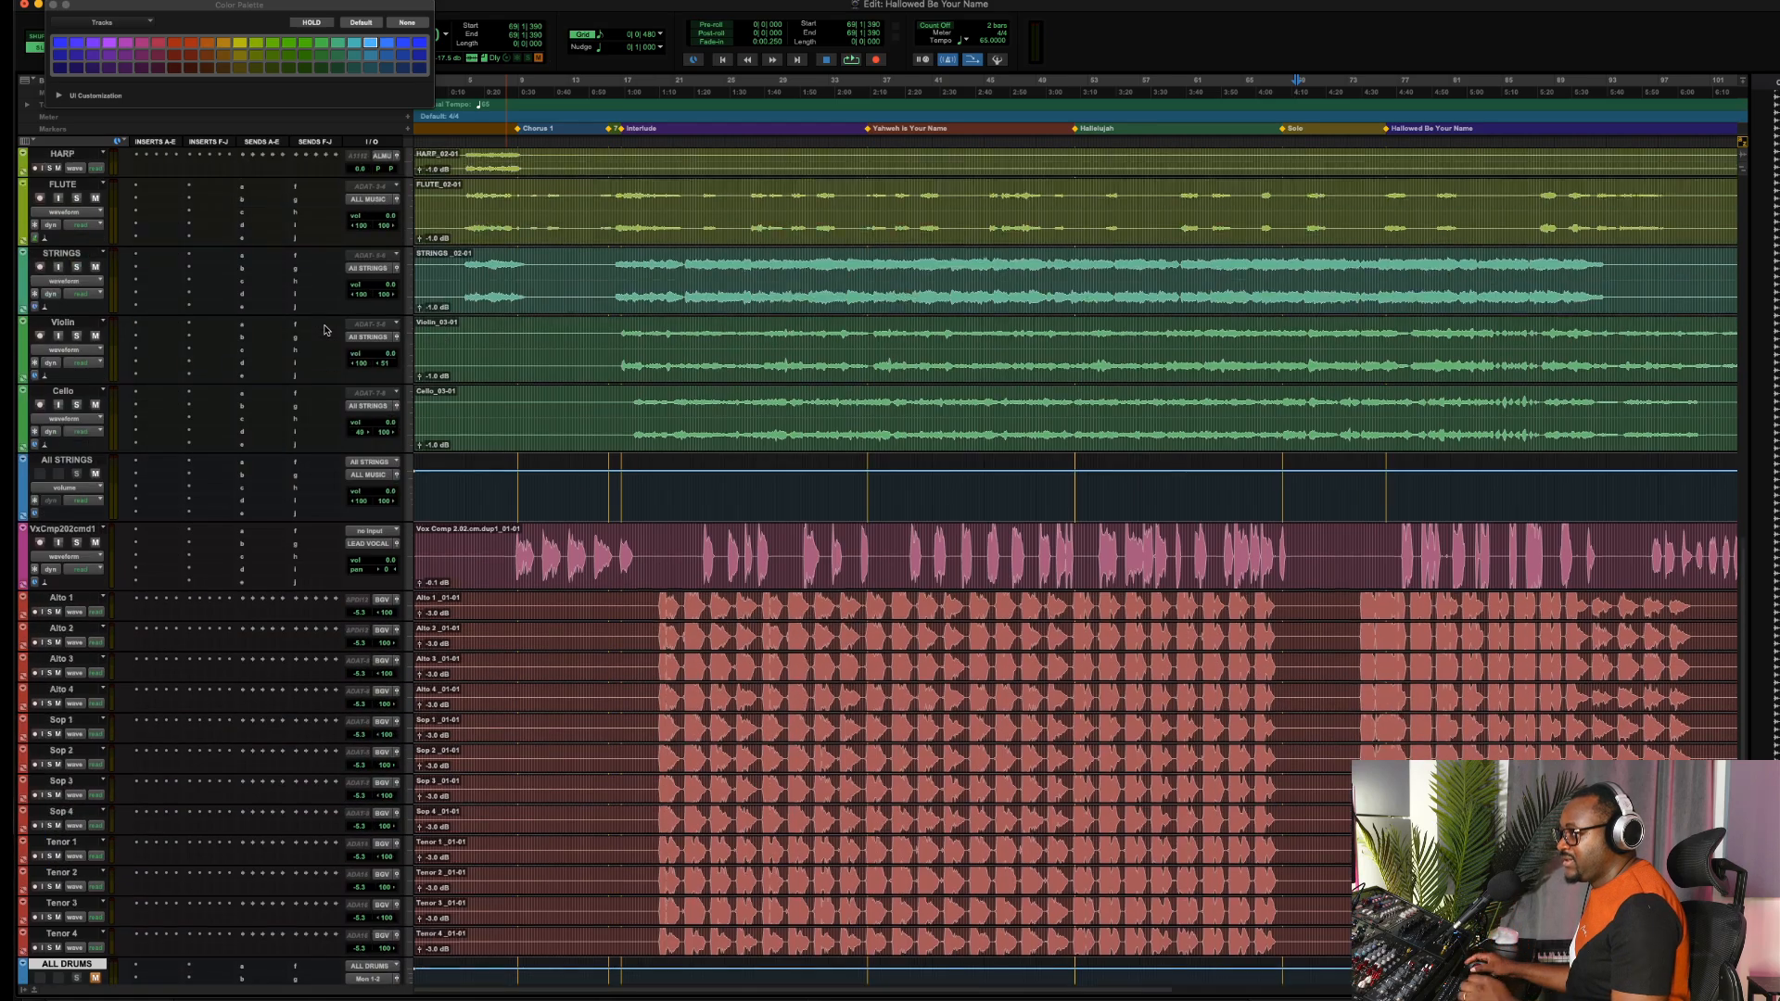
pyautogui.scroll(15, 472, 297)
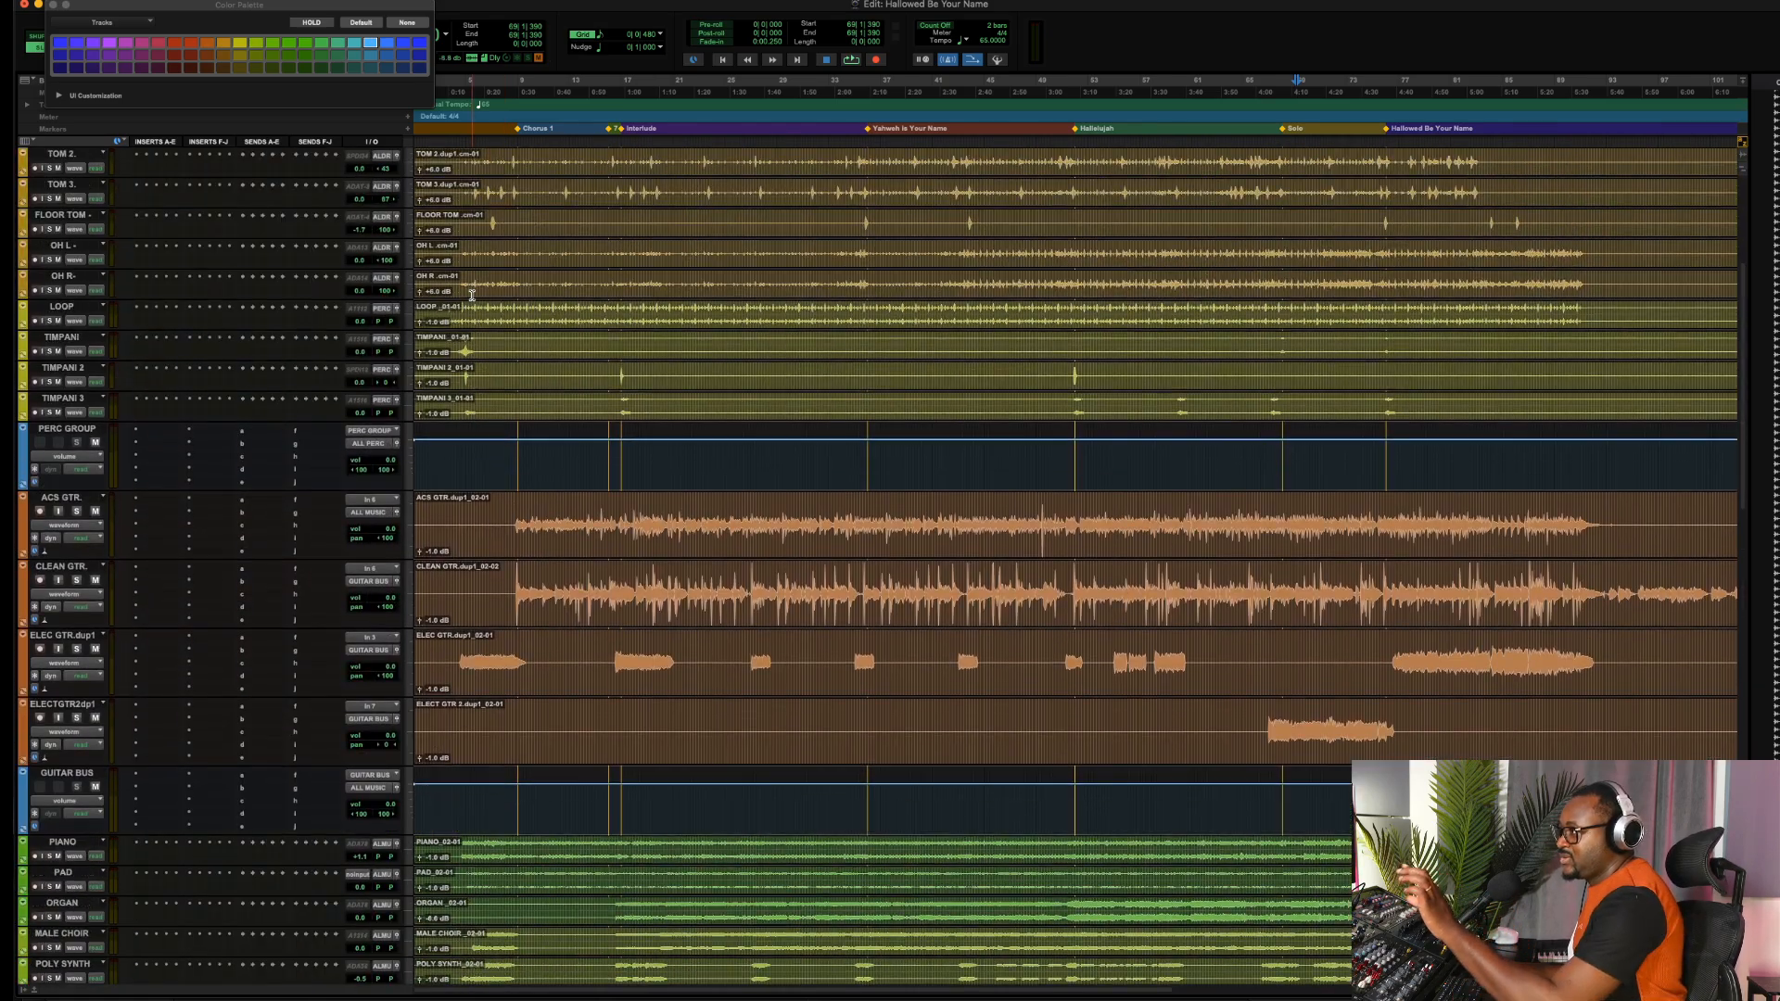
pyautogui.scroll(-10, 496, 448)
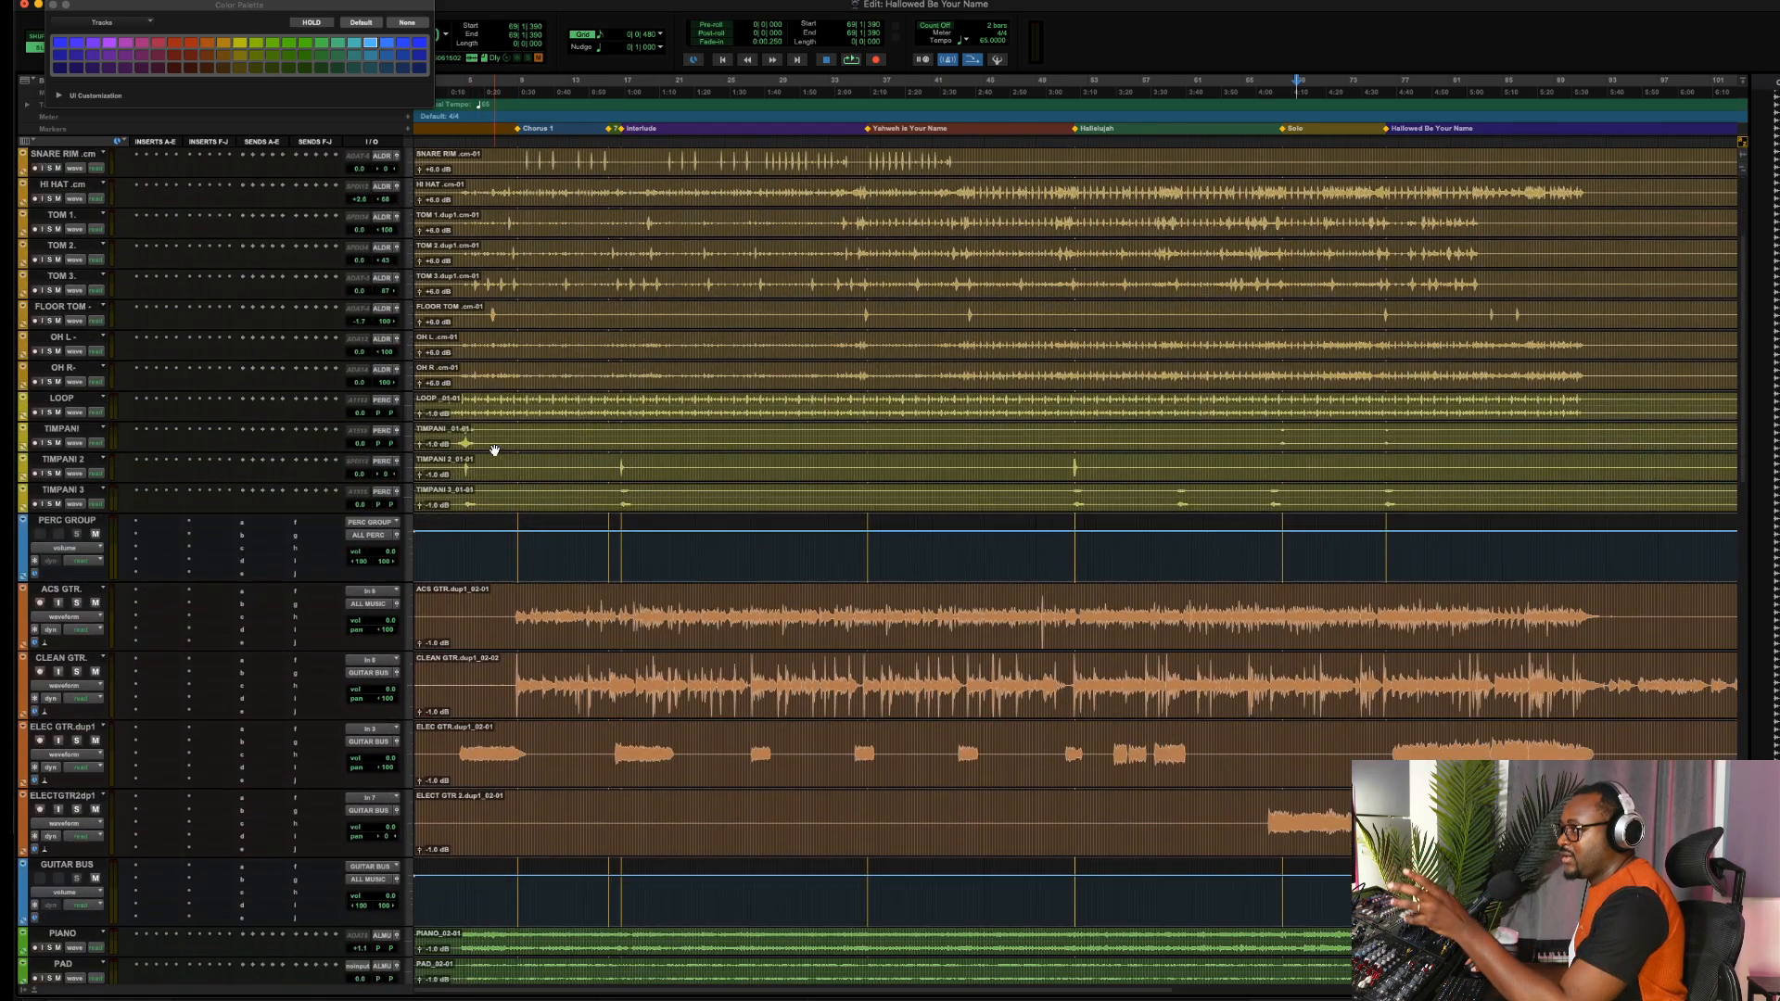
pyautogui.scroll(-1, 501, 514)
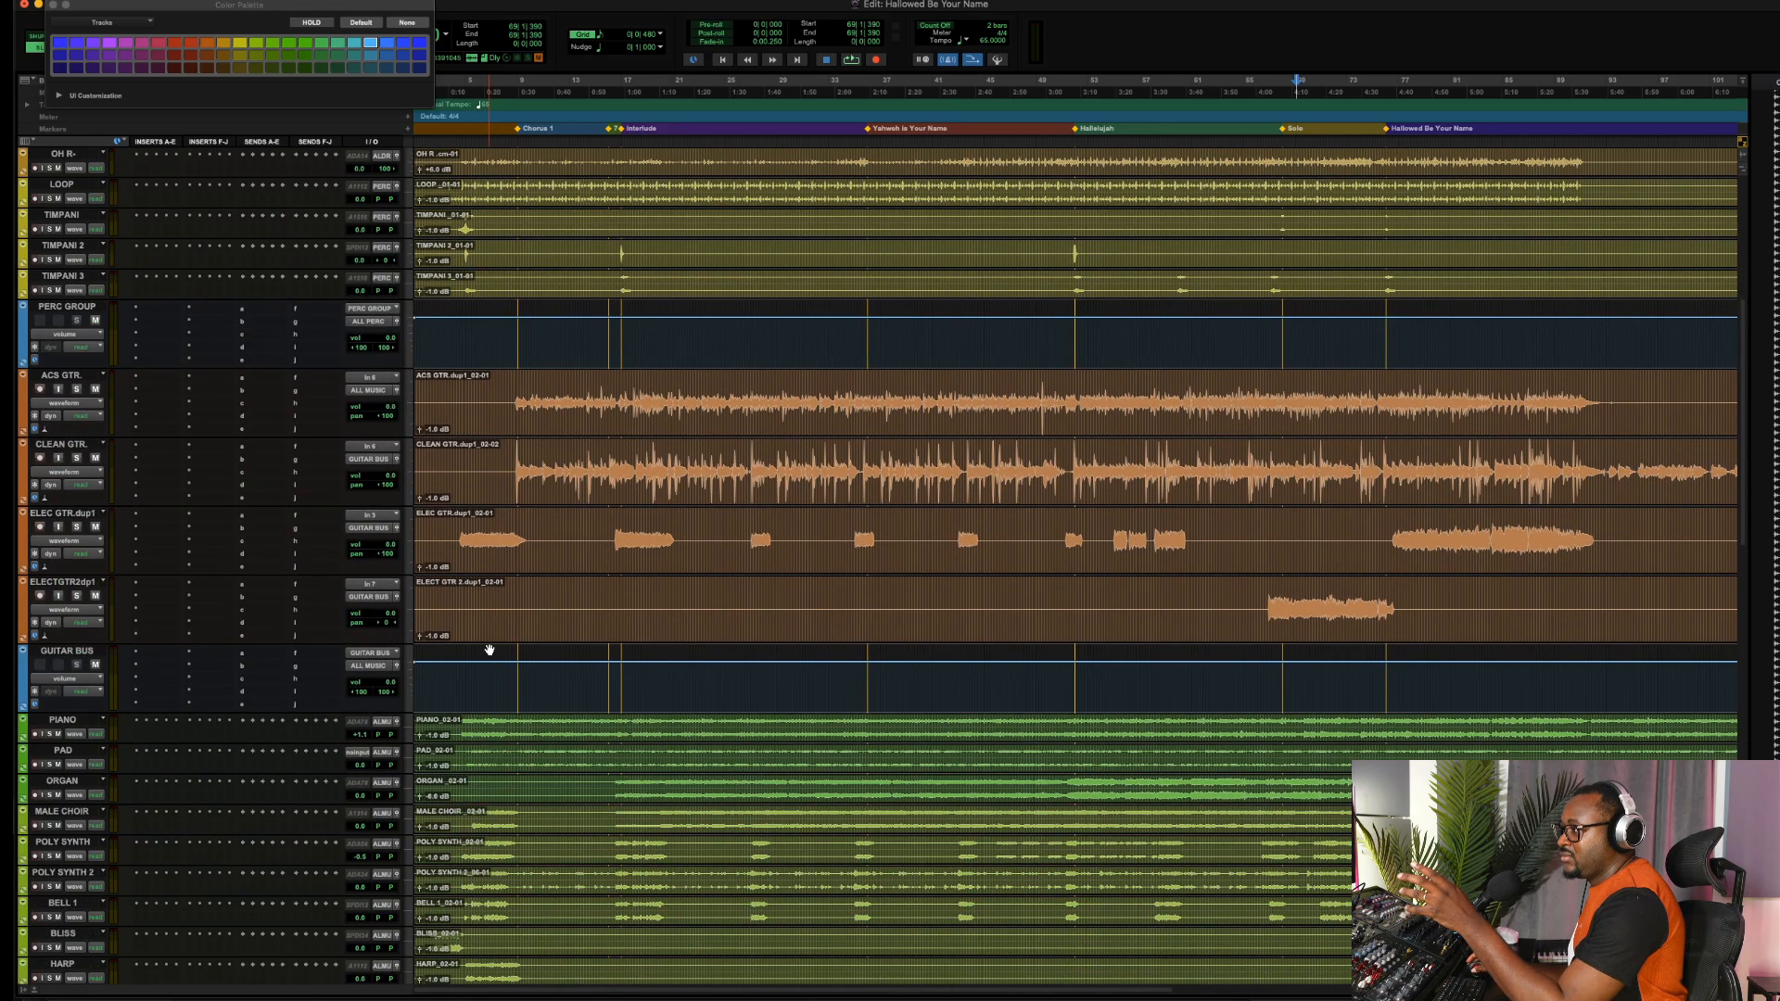
pyautogui.scroll(-4, 495, 659)
pyautogui.scroll(-10, 495, 659)
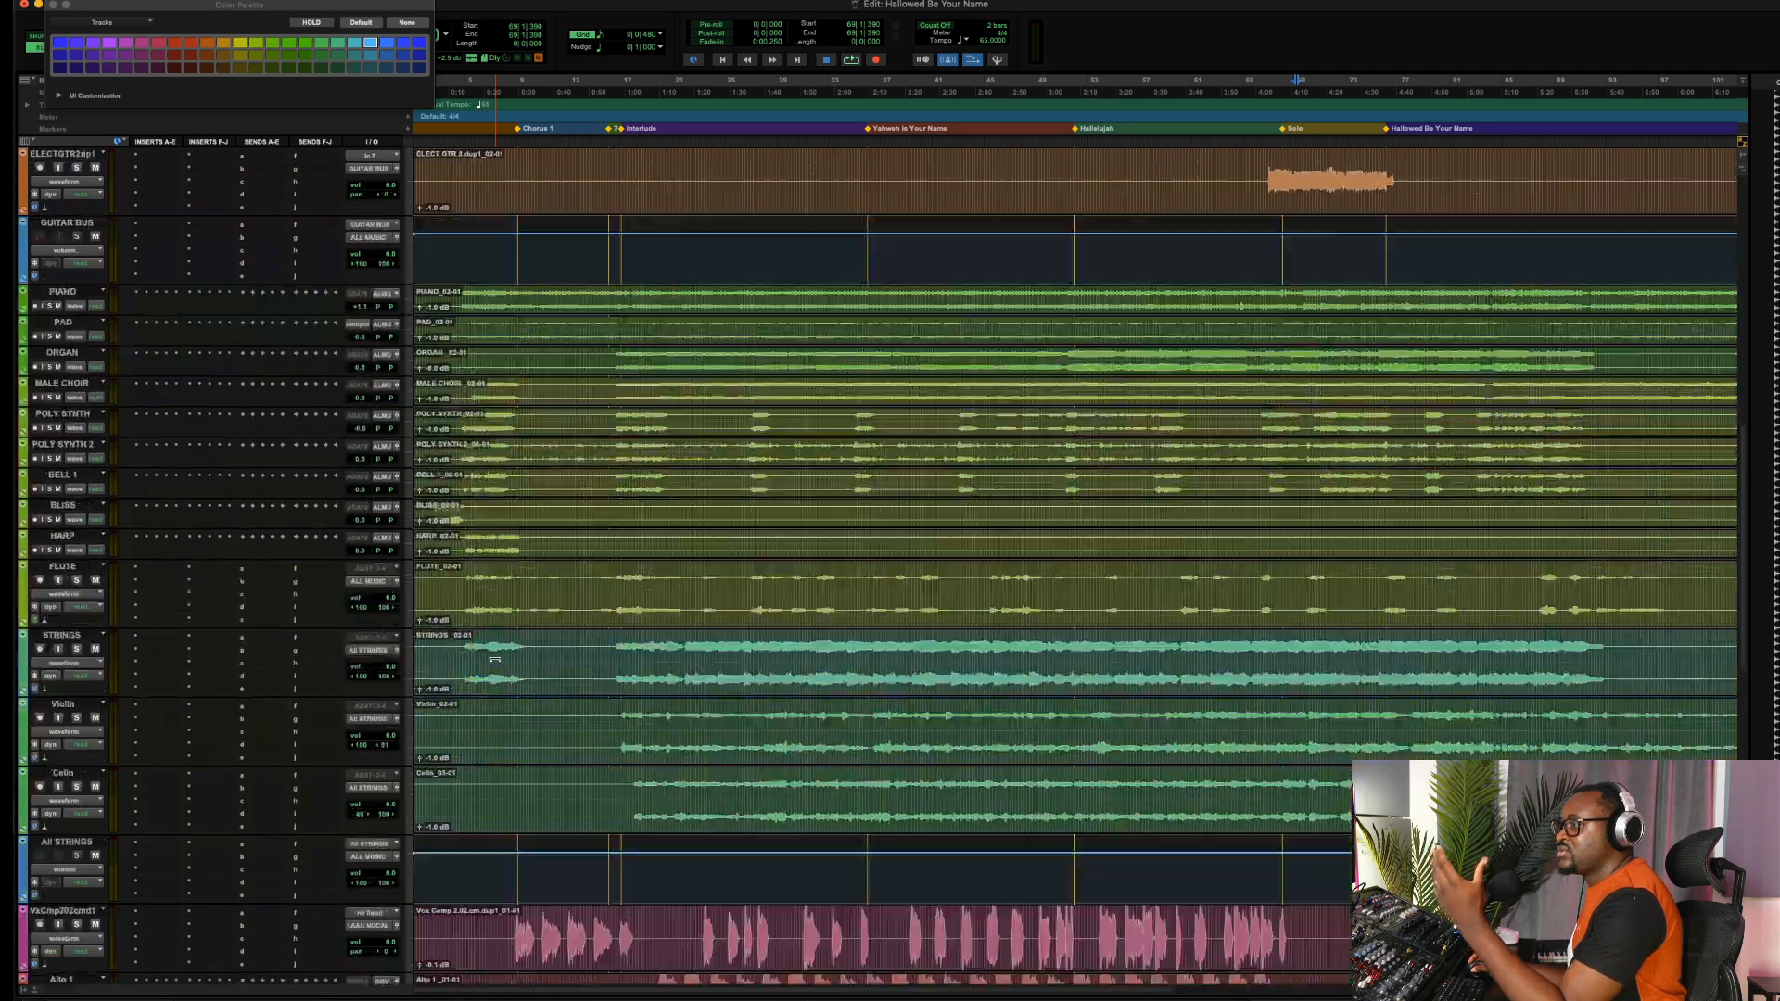
pyautogui.scroll(-6, 495, 659)
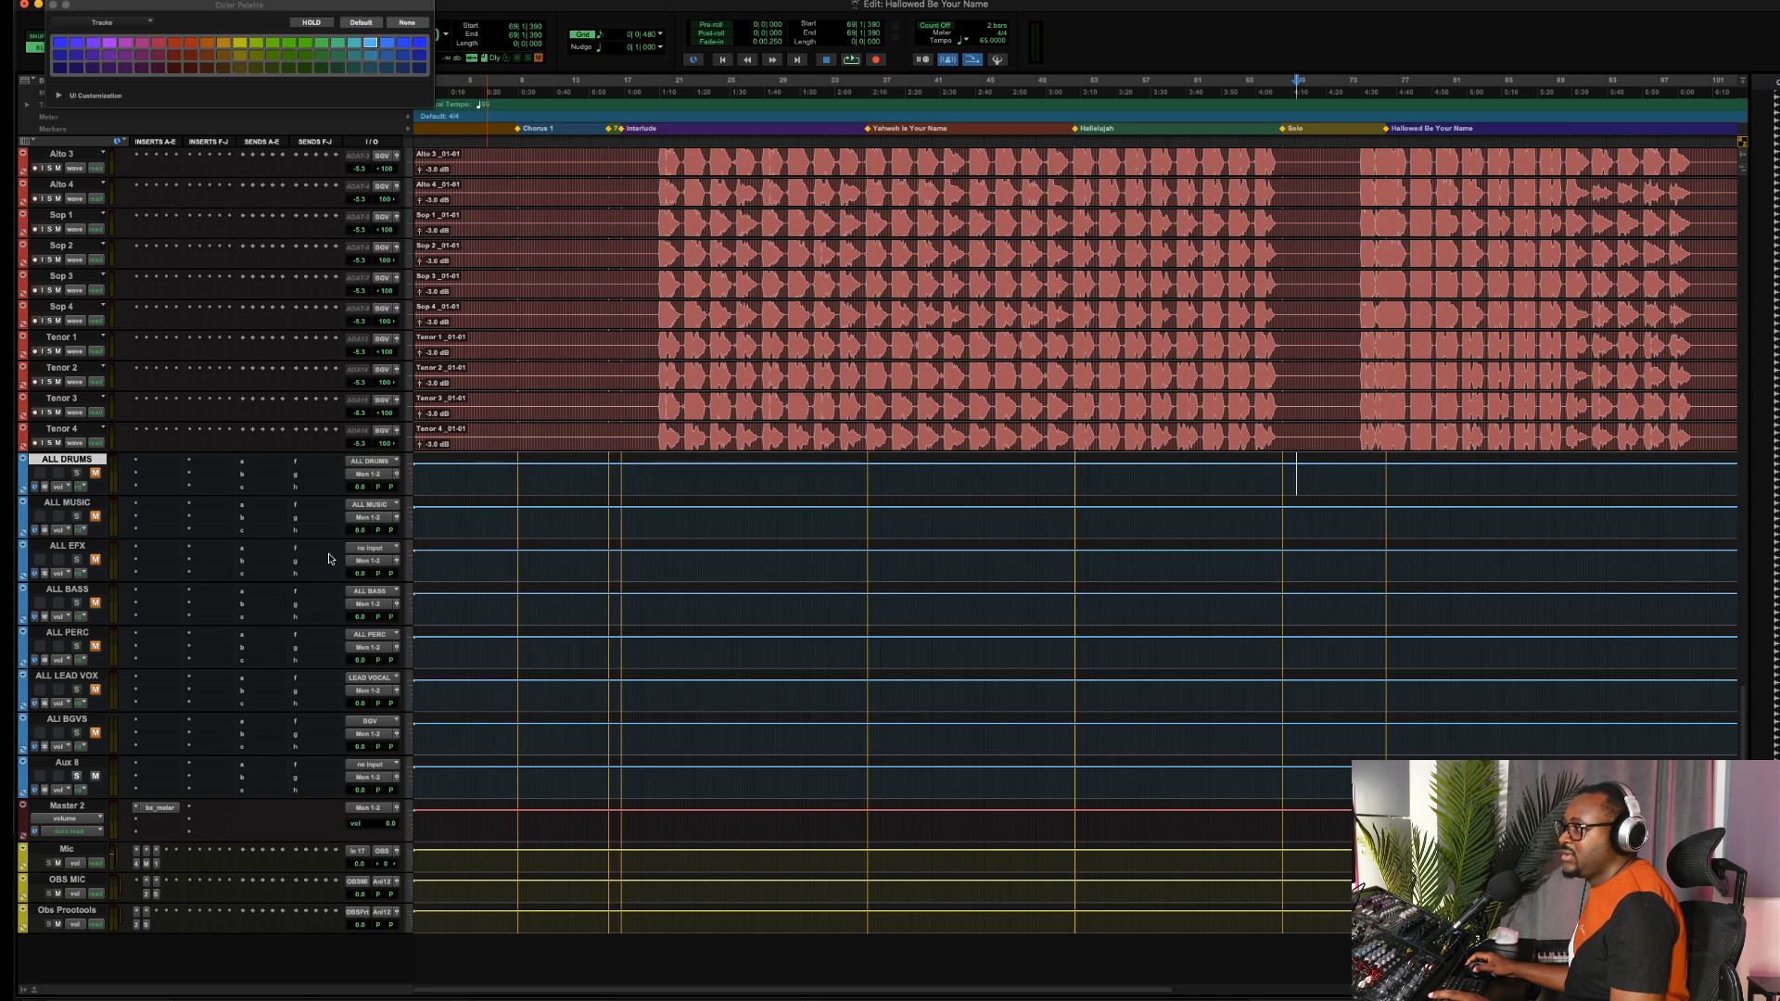
# Delete the unused ALL EFX aux track
pyautogui.click(68, 551)
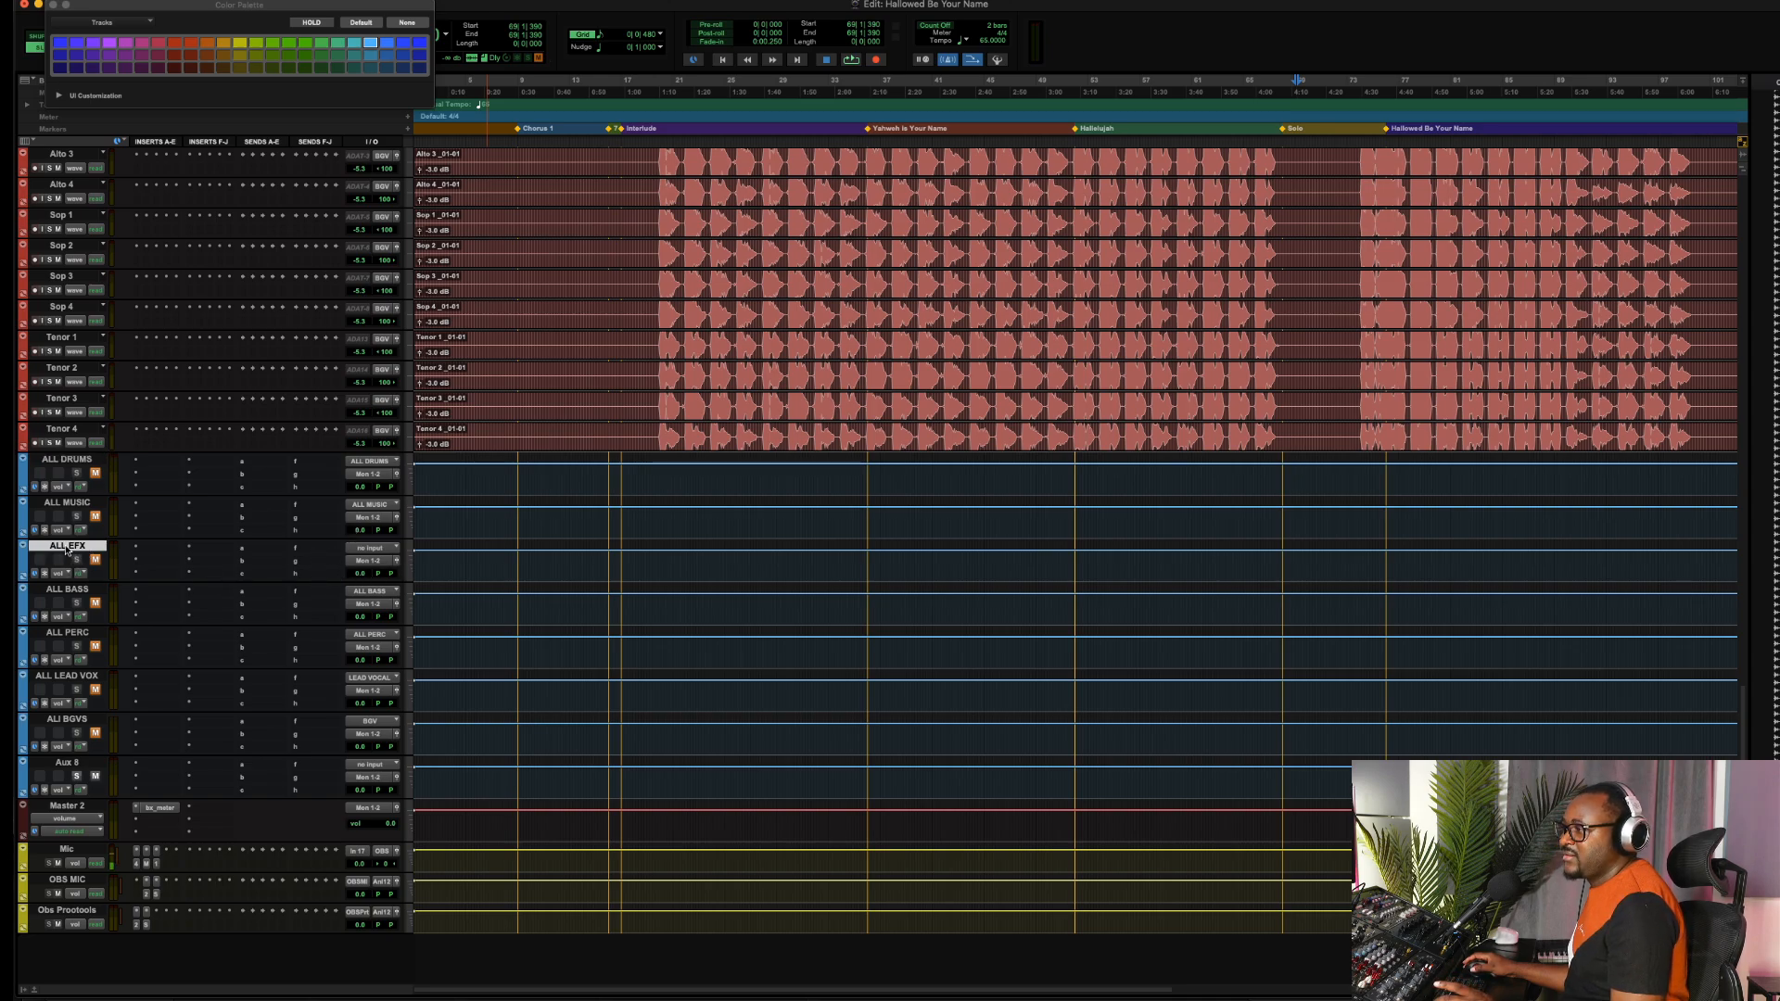
pyautogui.rightClick(67, 551)
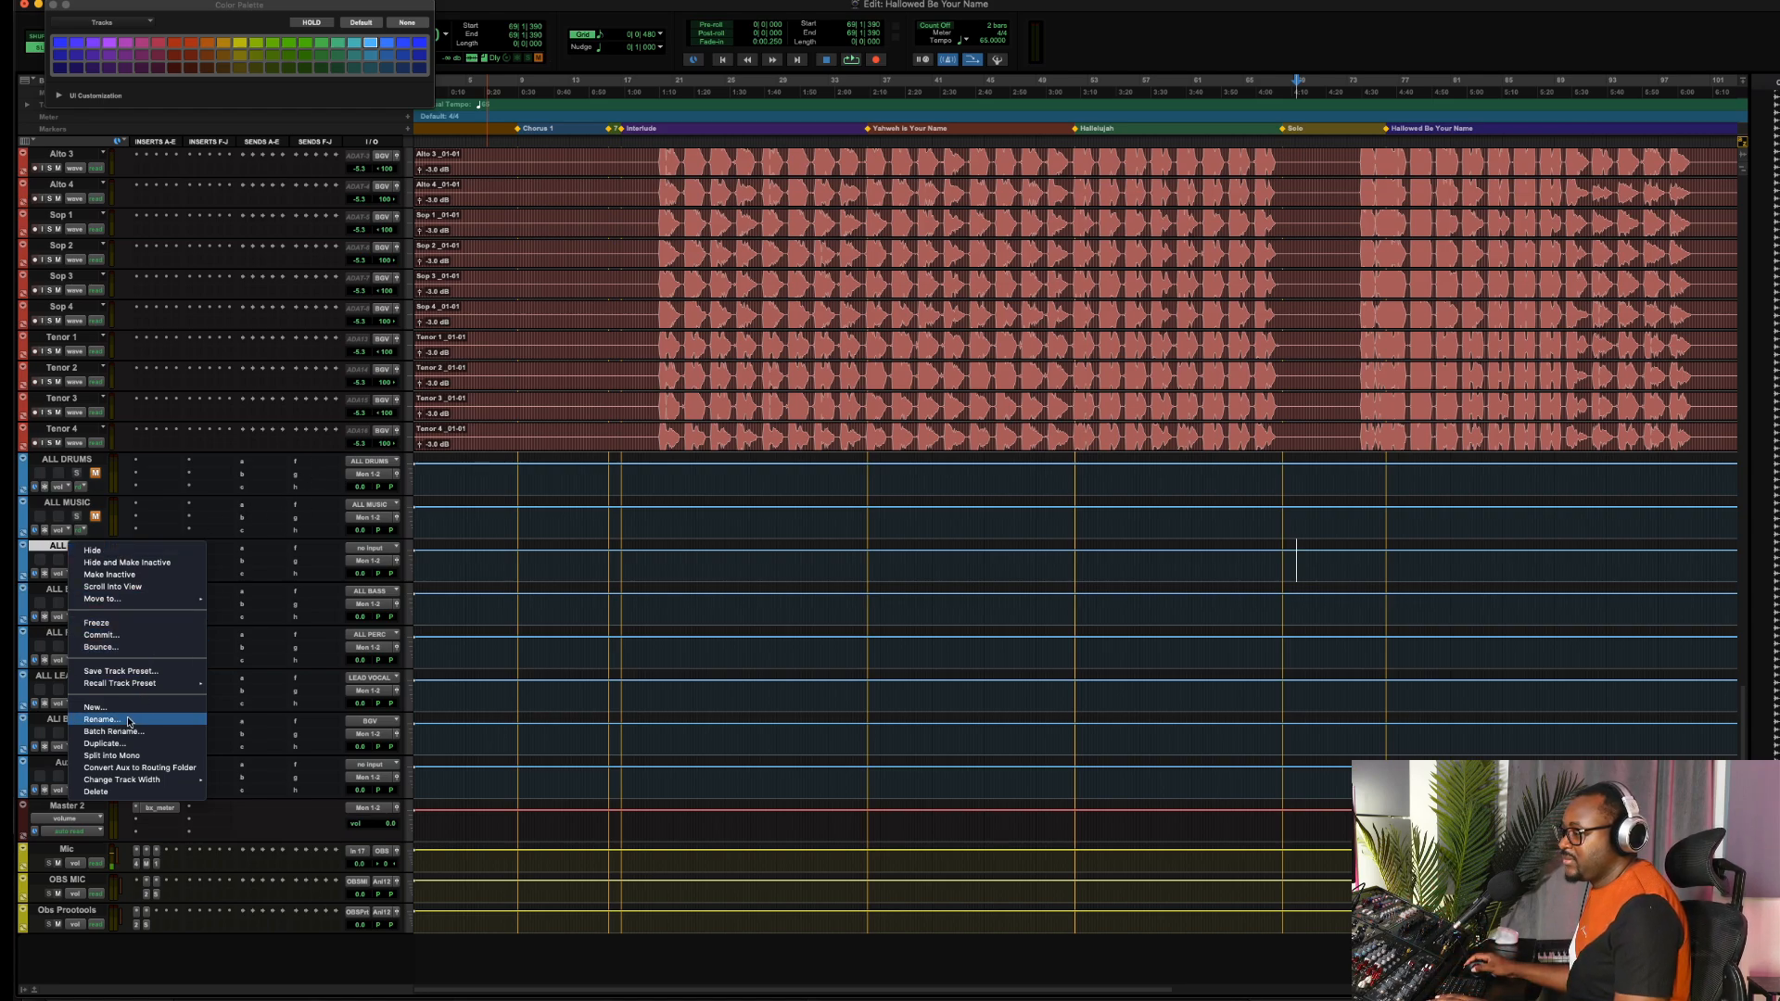
pyautogui.click(97, 792)
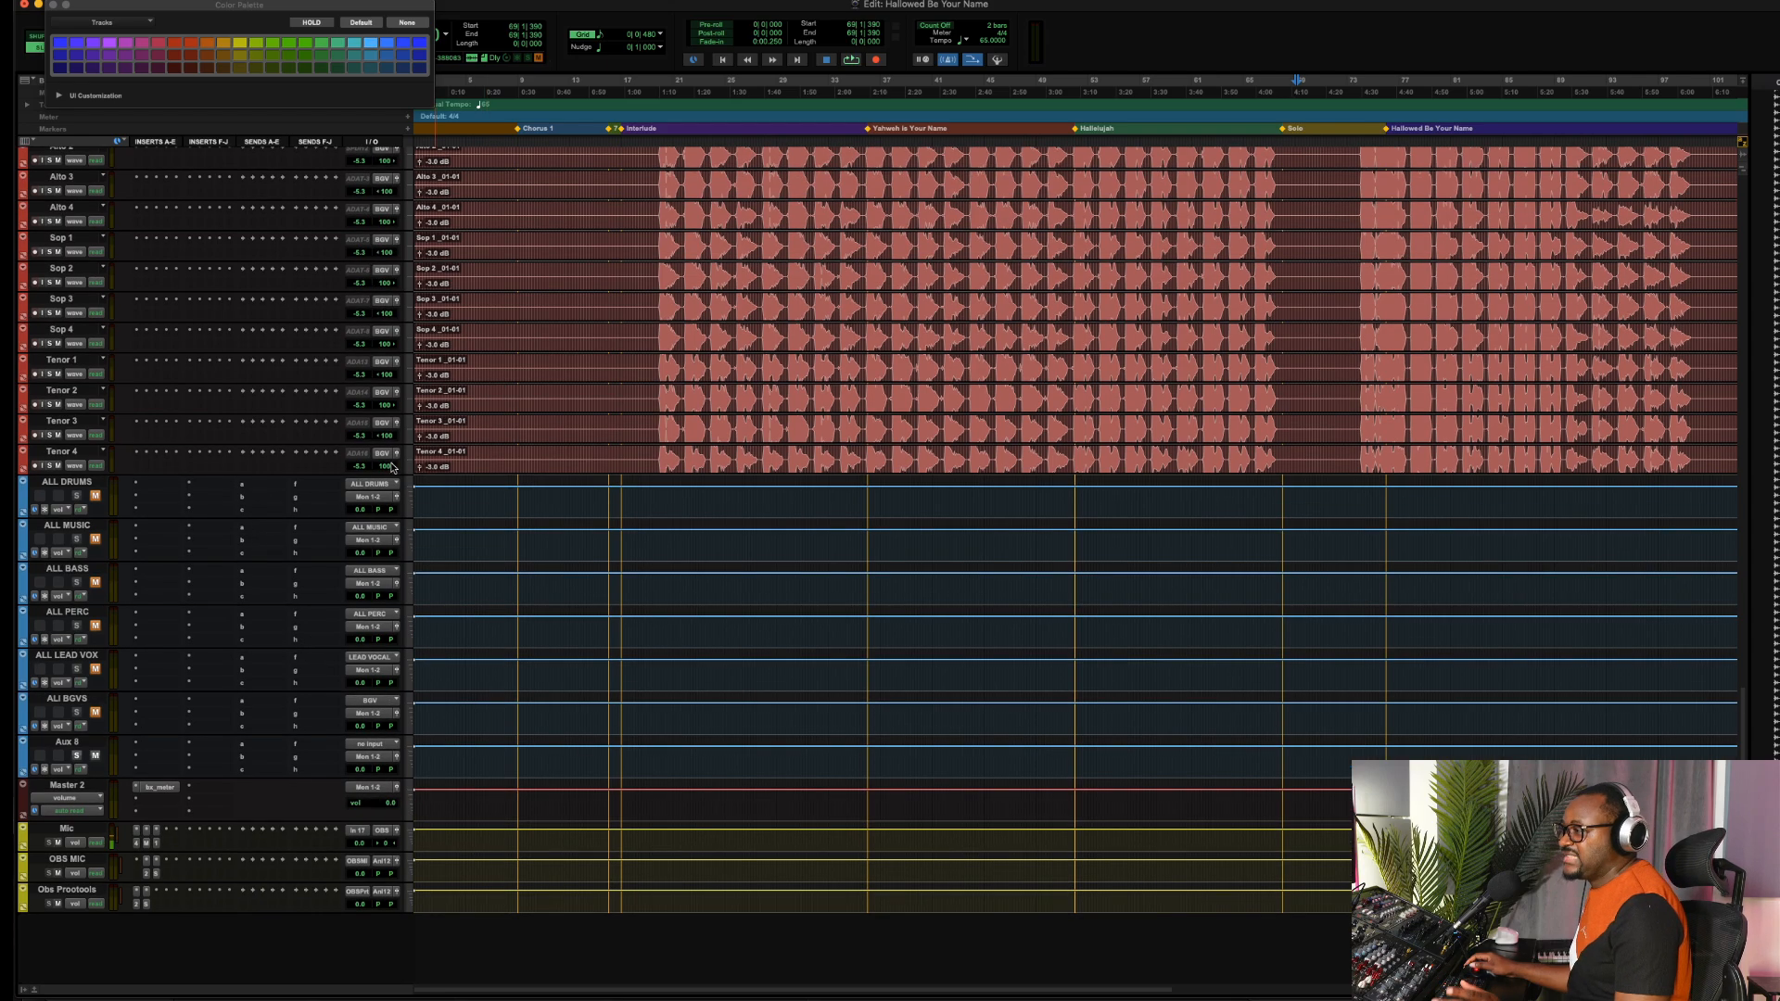
# Unmute the master auxes from ALL DRUMS through ALL BGVS and select the ALL BGVS aux
pyautogui.click(653, 385)
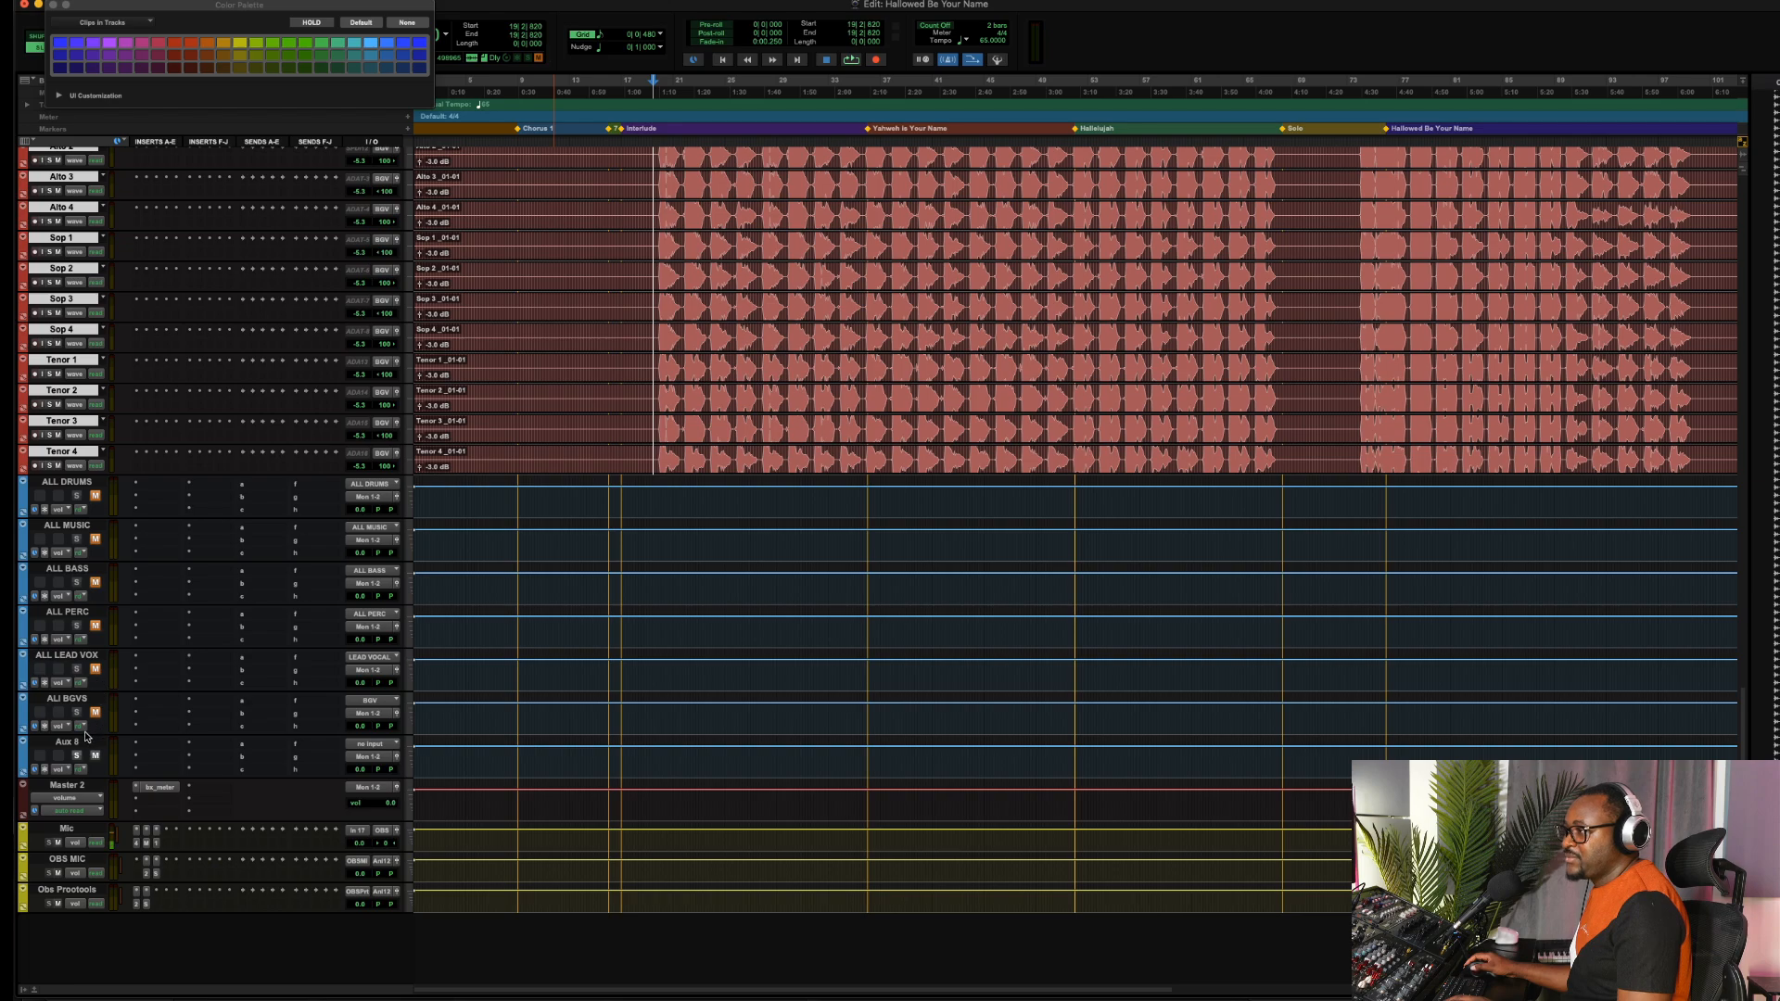
pyautogui.click(83, 701)
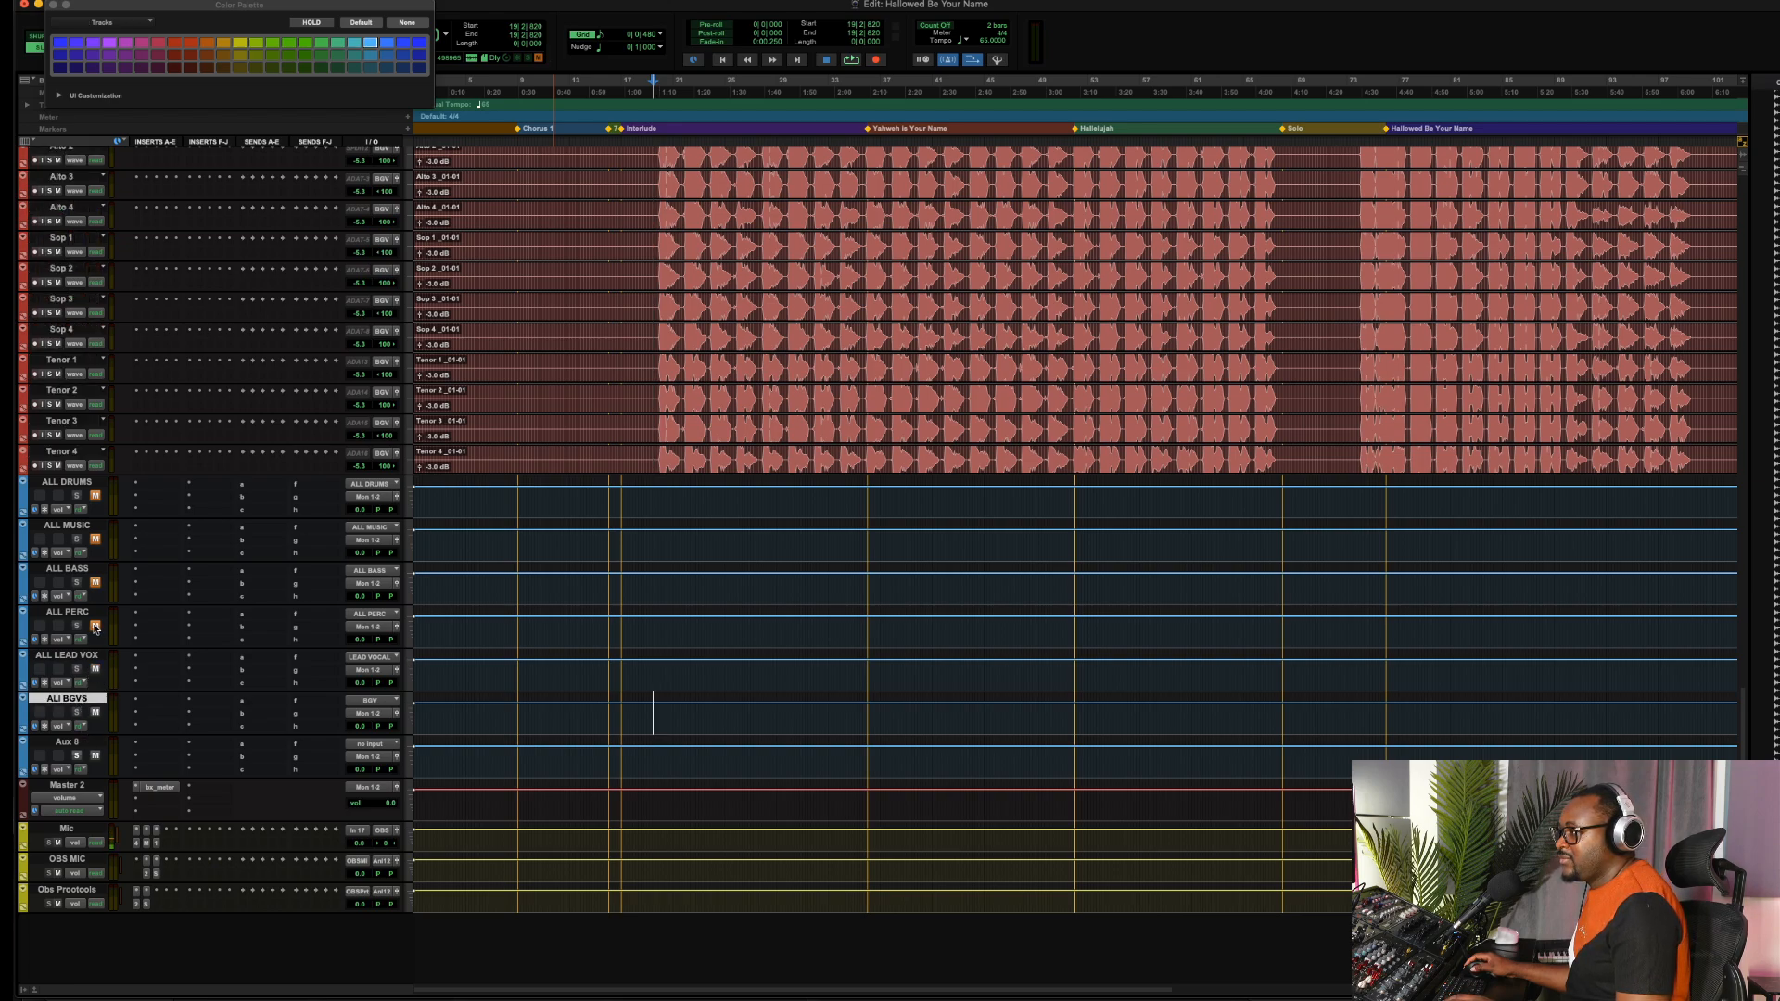
pyautogui.click(93, 525)
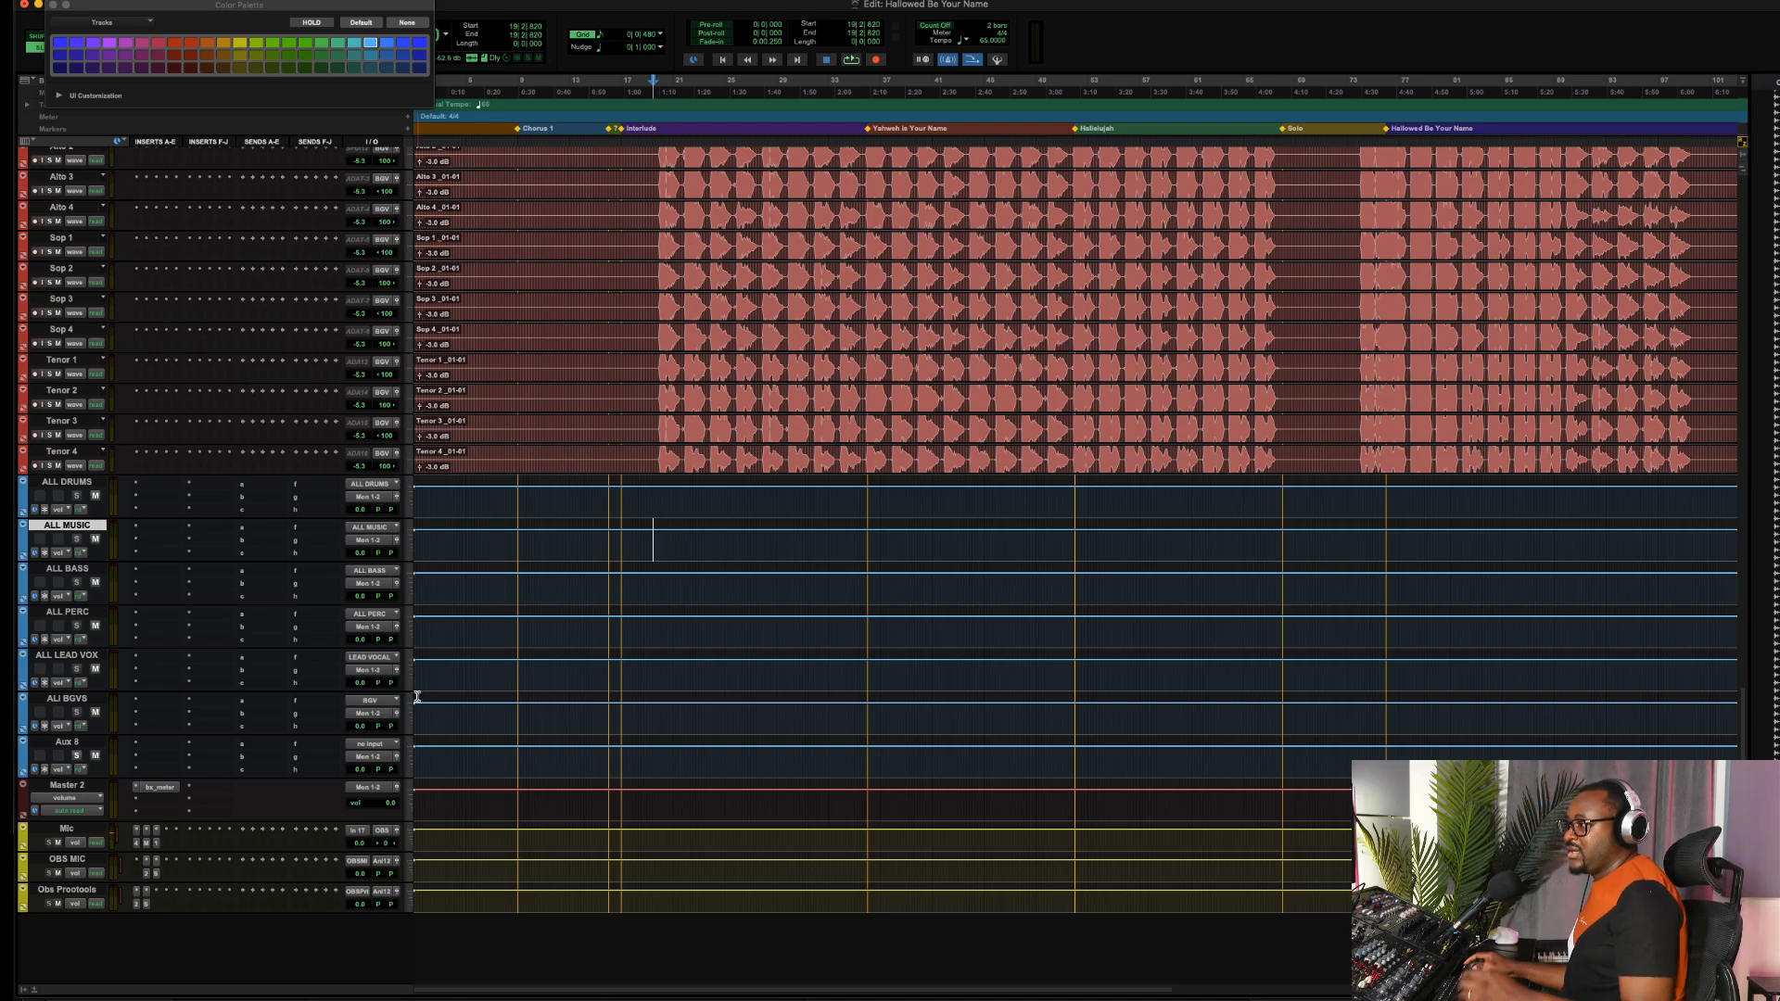
pyautogui.click(76, 700)
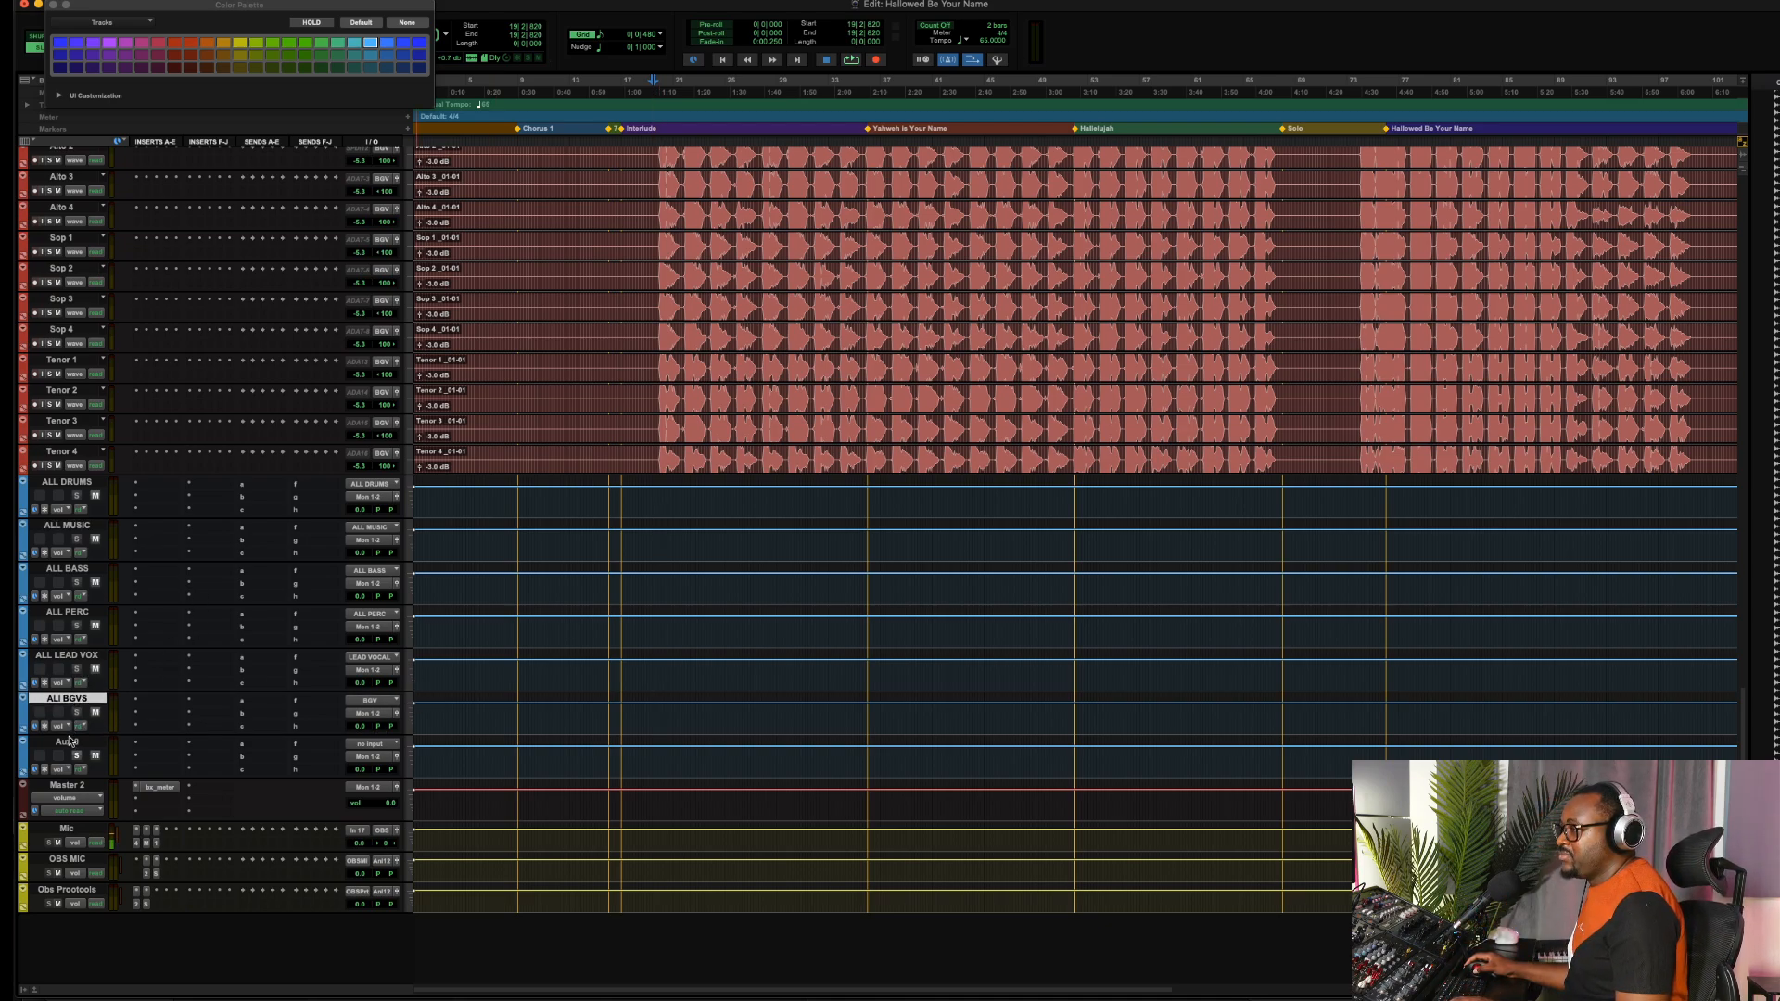
# Rename the Aux 8 track to MIX BUS and color it orange-red
pyautogui.doubleClick(66, 742)
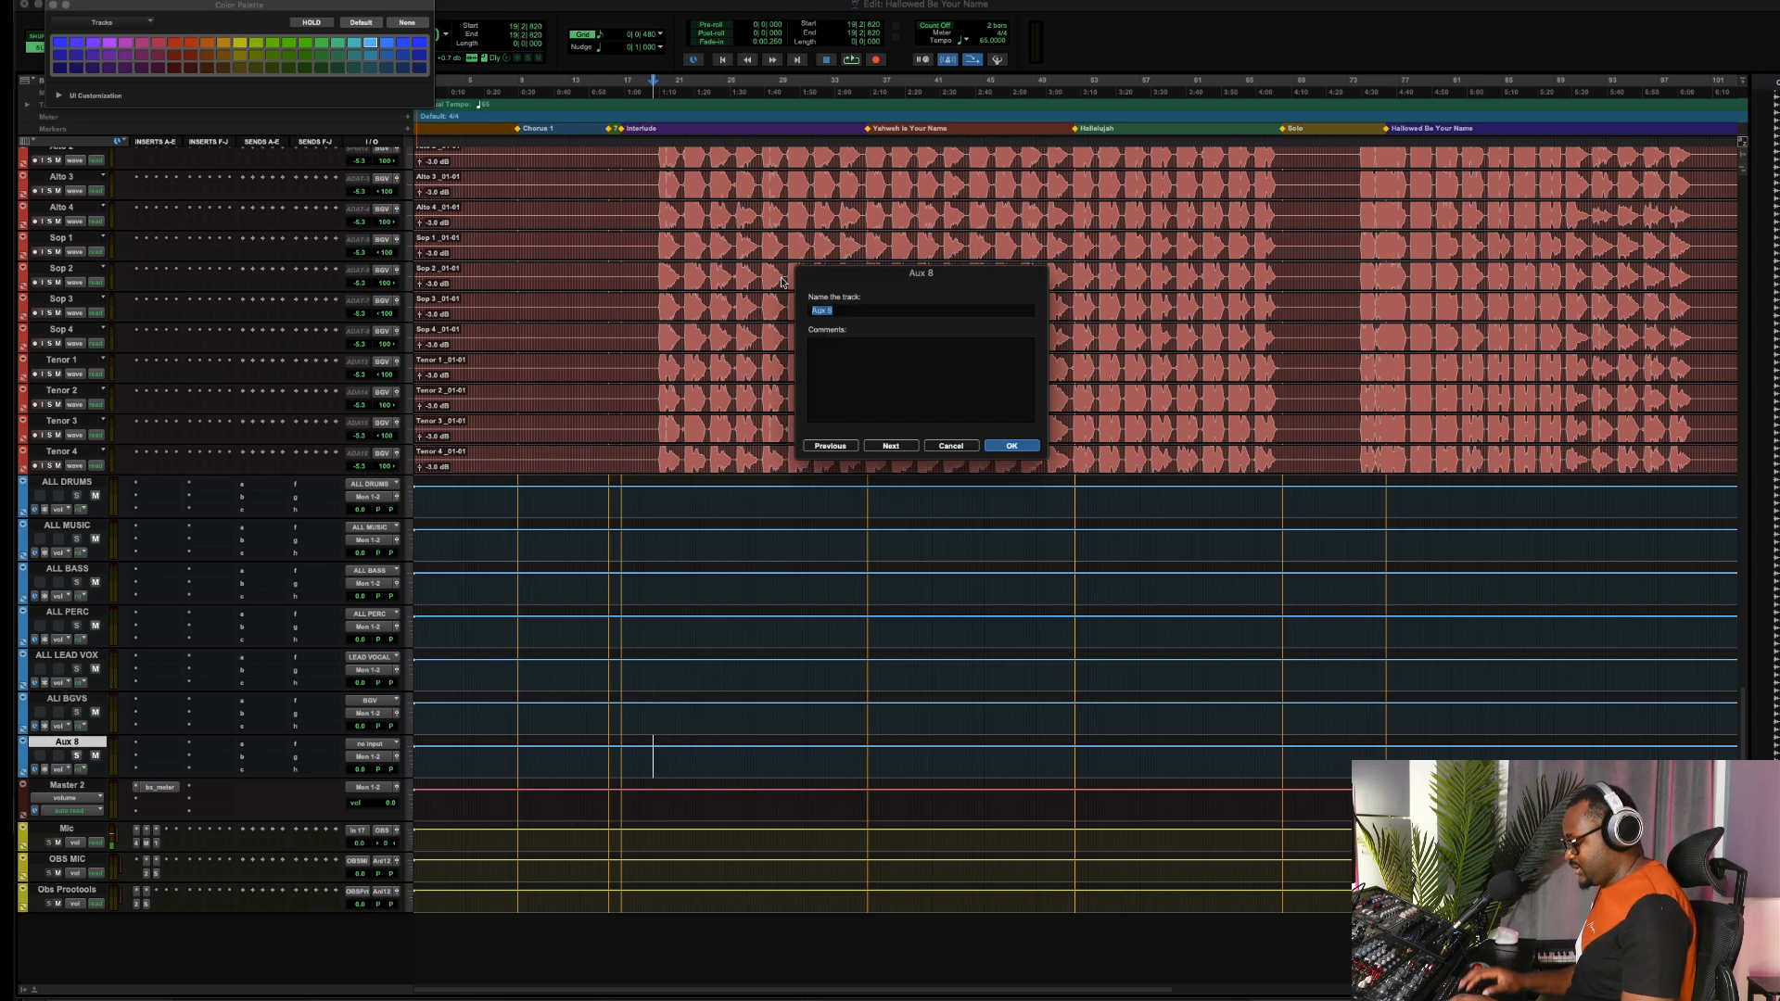
pyautogui.write('KMIX')
pyautogui.press('BackSpace')
pyautogui.press('BackSpace')
pyautogui.press('BackSpace')
pyautogui.press('BackSpace')
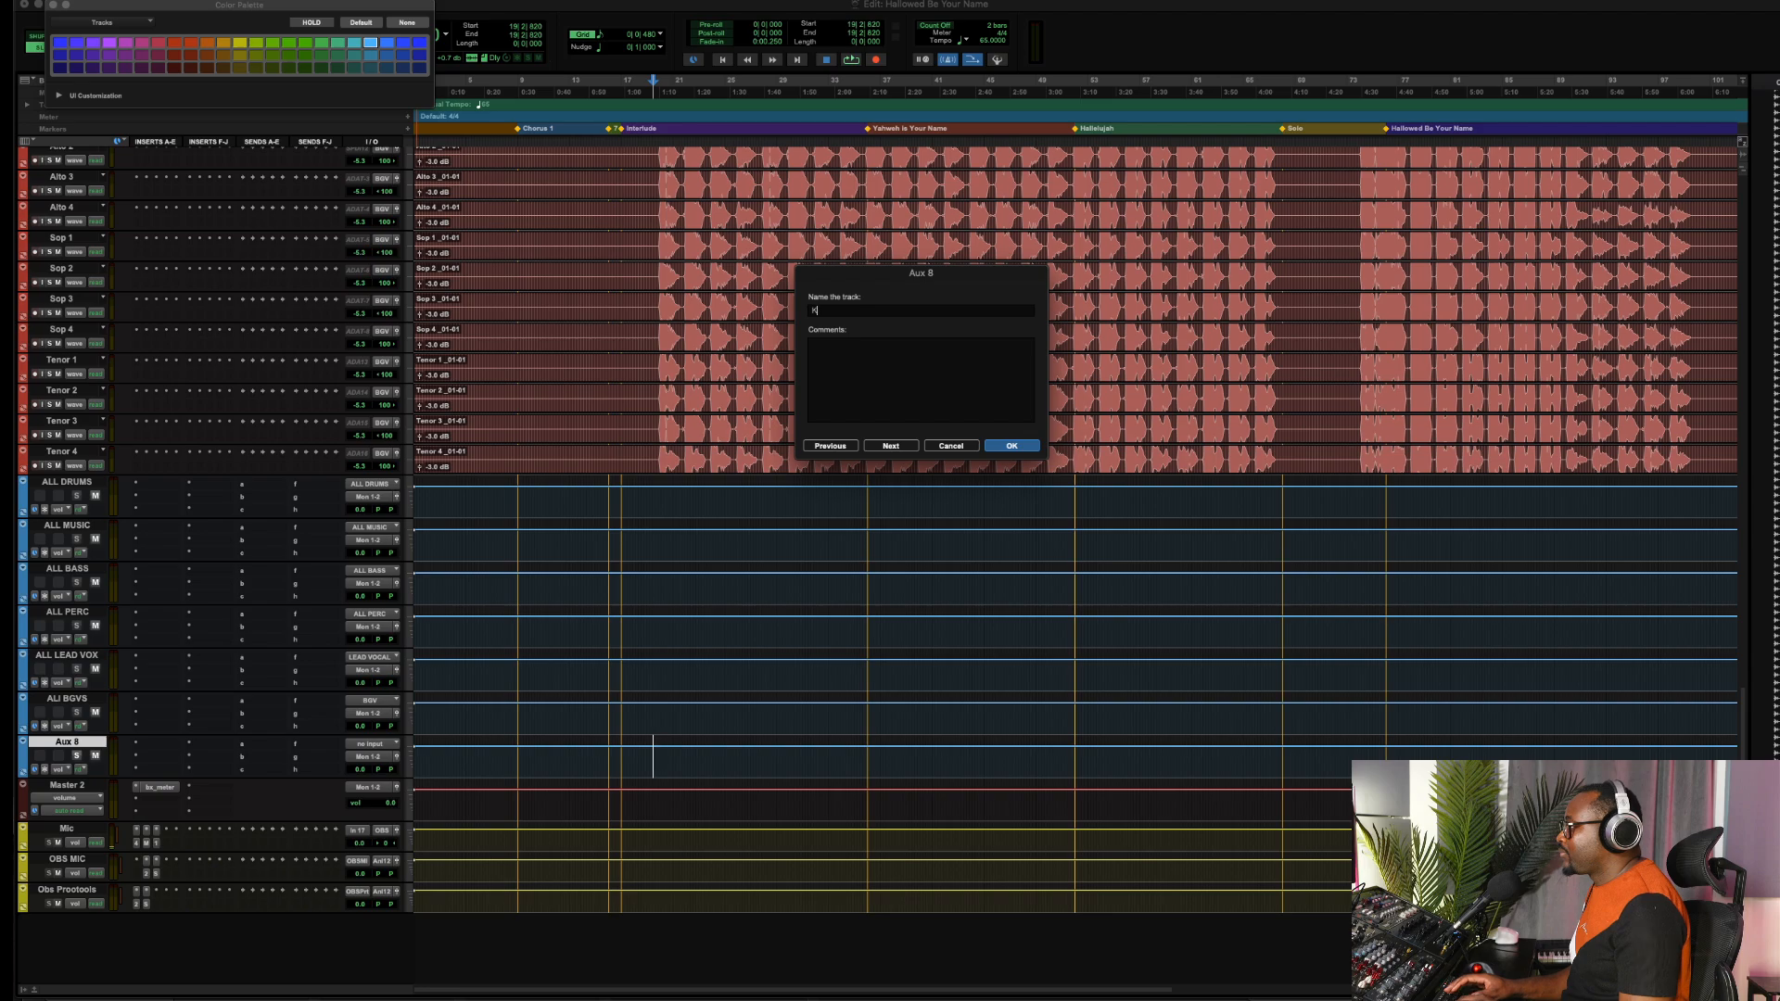
pyautogui.write('MIX BUS')
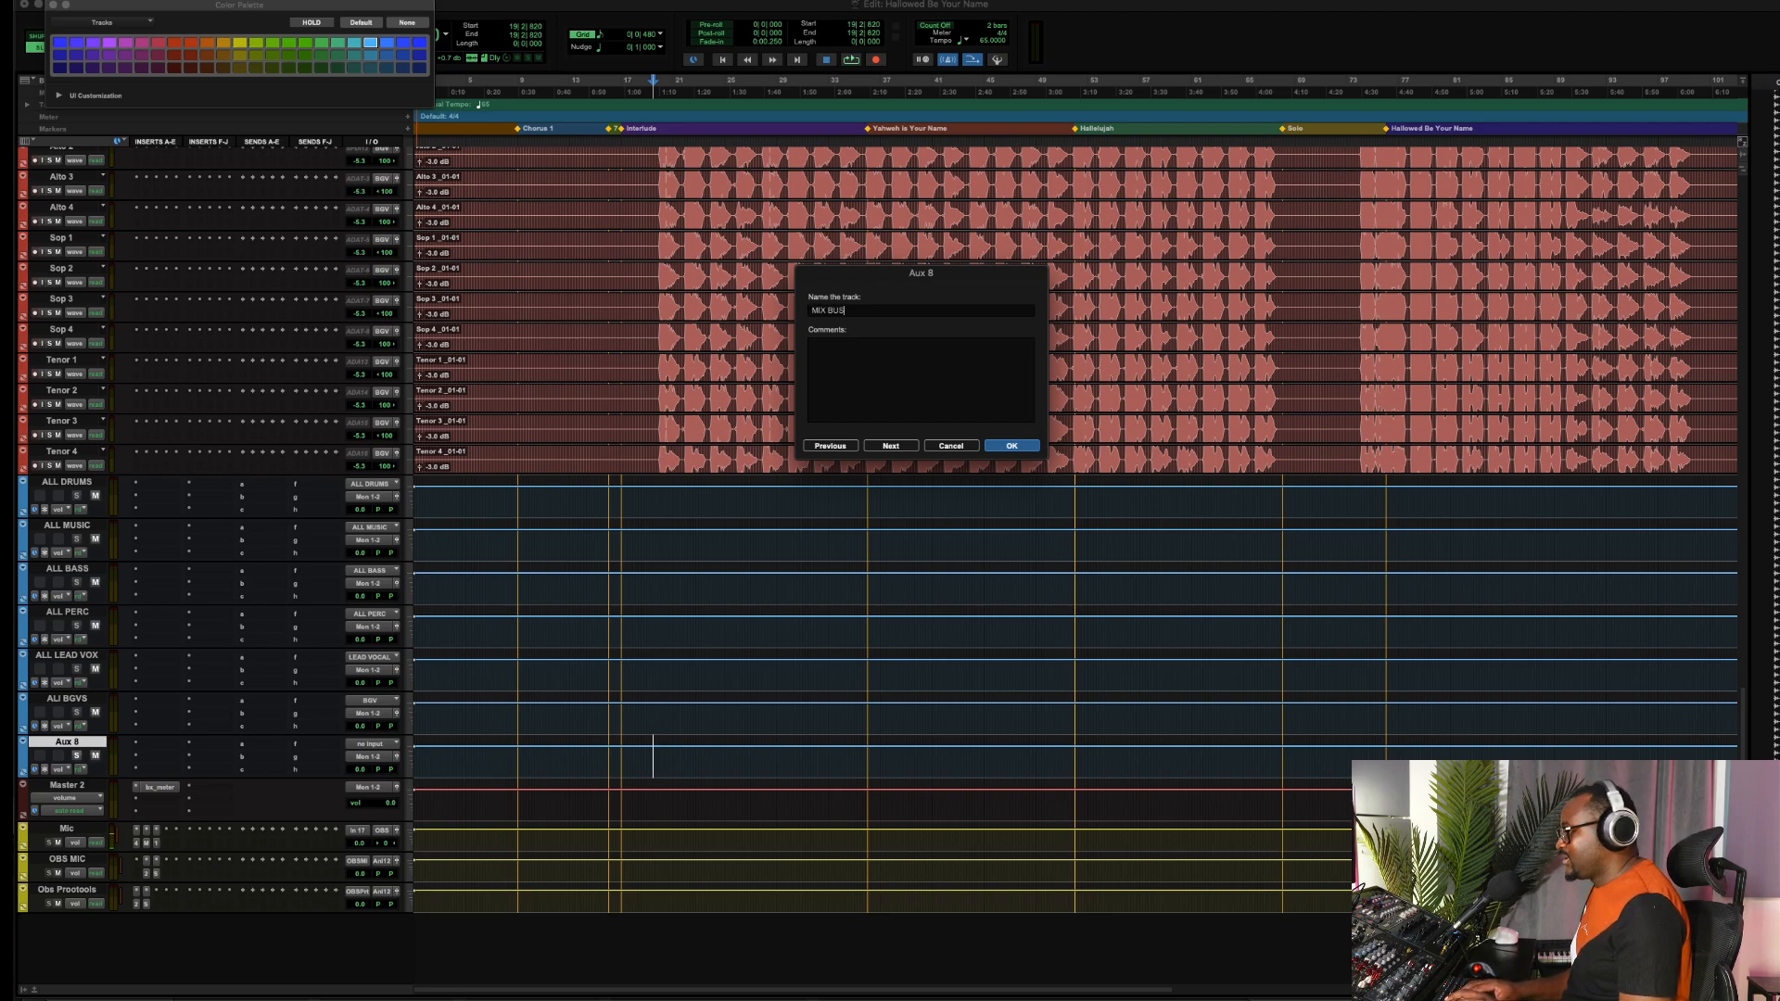
pyautogui.press('Return')
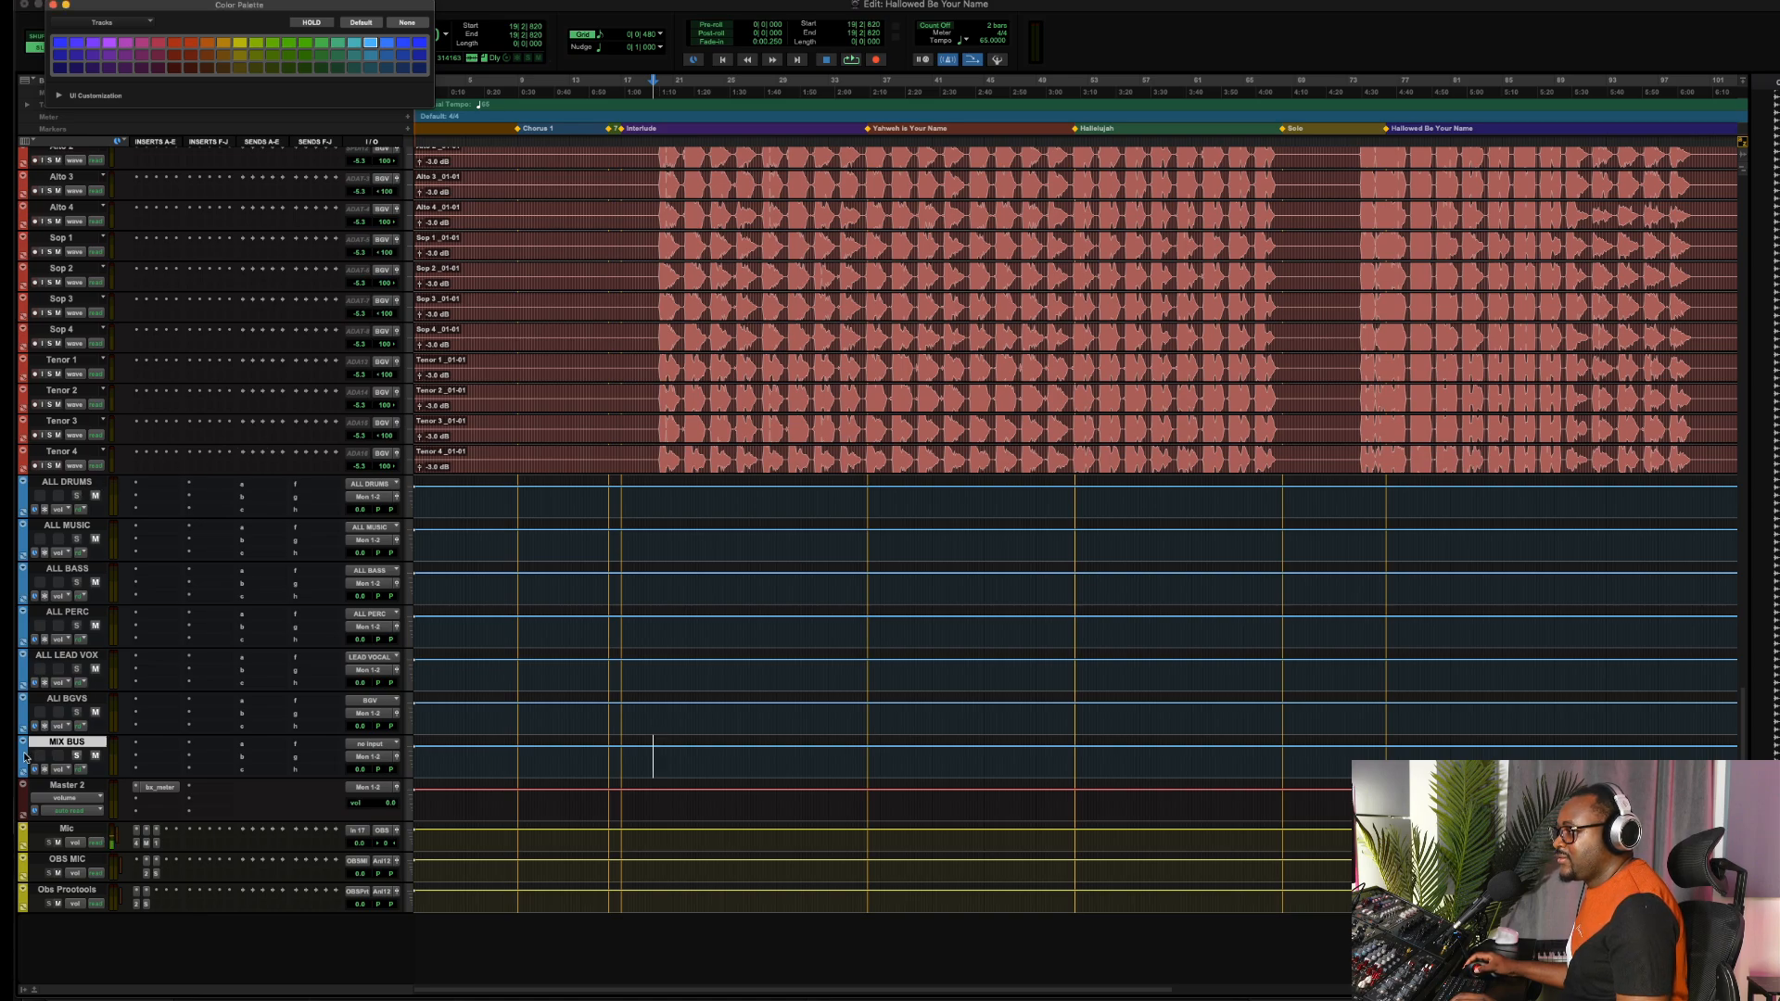
pyautogui.click(192, 44)
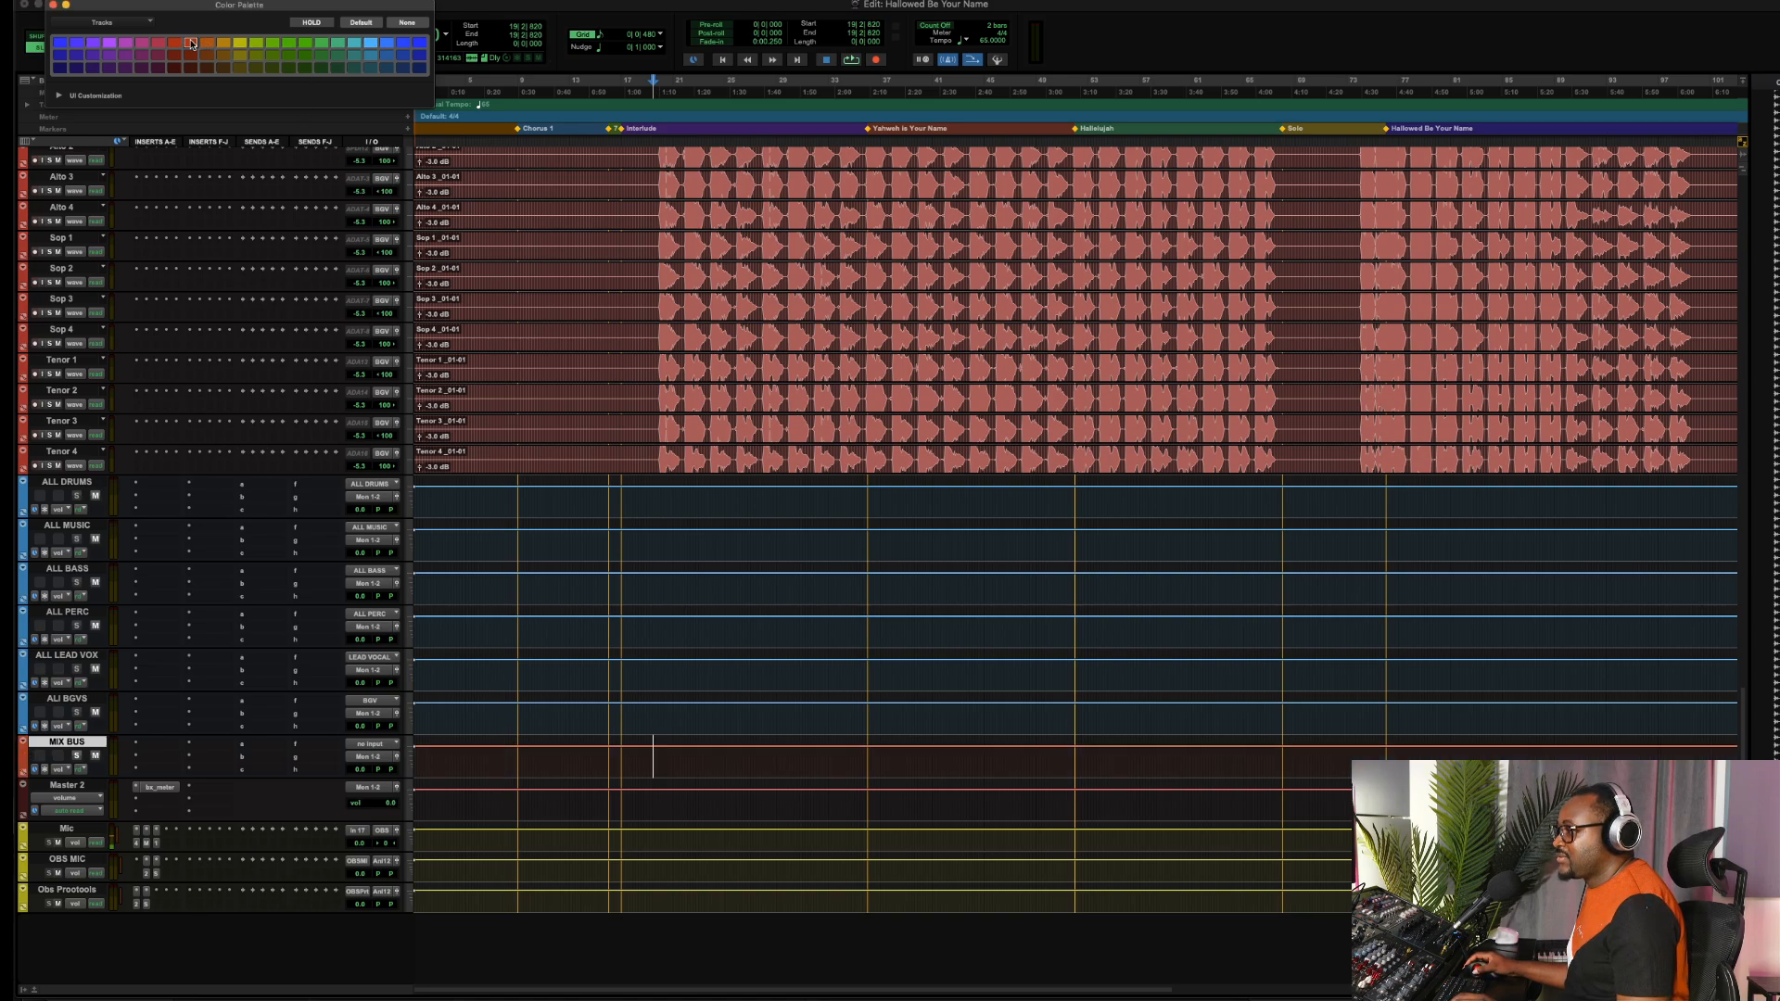
# Route the outputs of the ALL DRUMS through ALL BGVS auxes to the stereo Bus 13-14
pyautogui.click(59, 483)
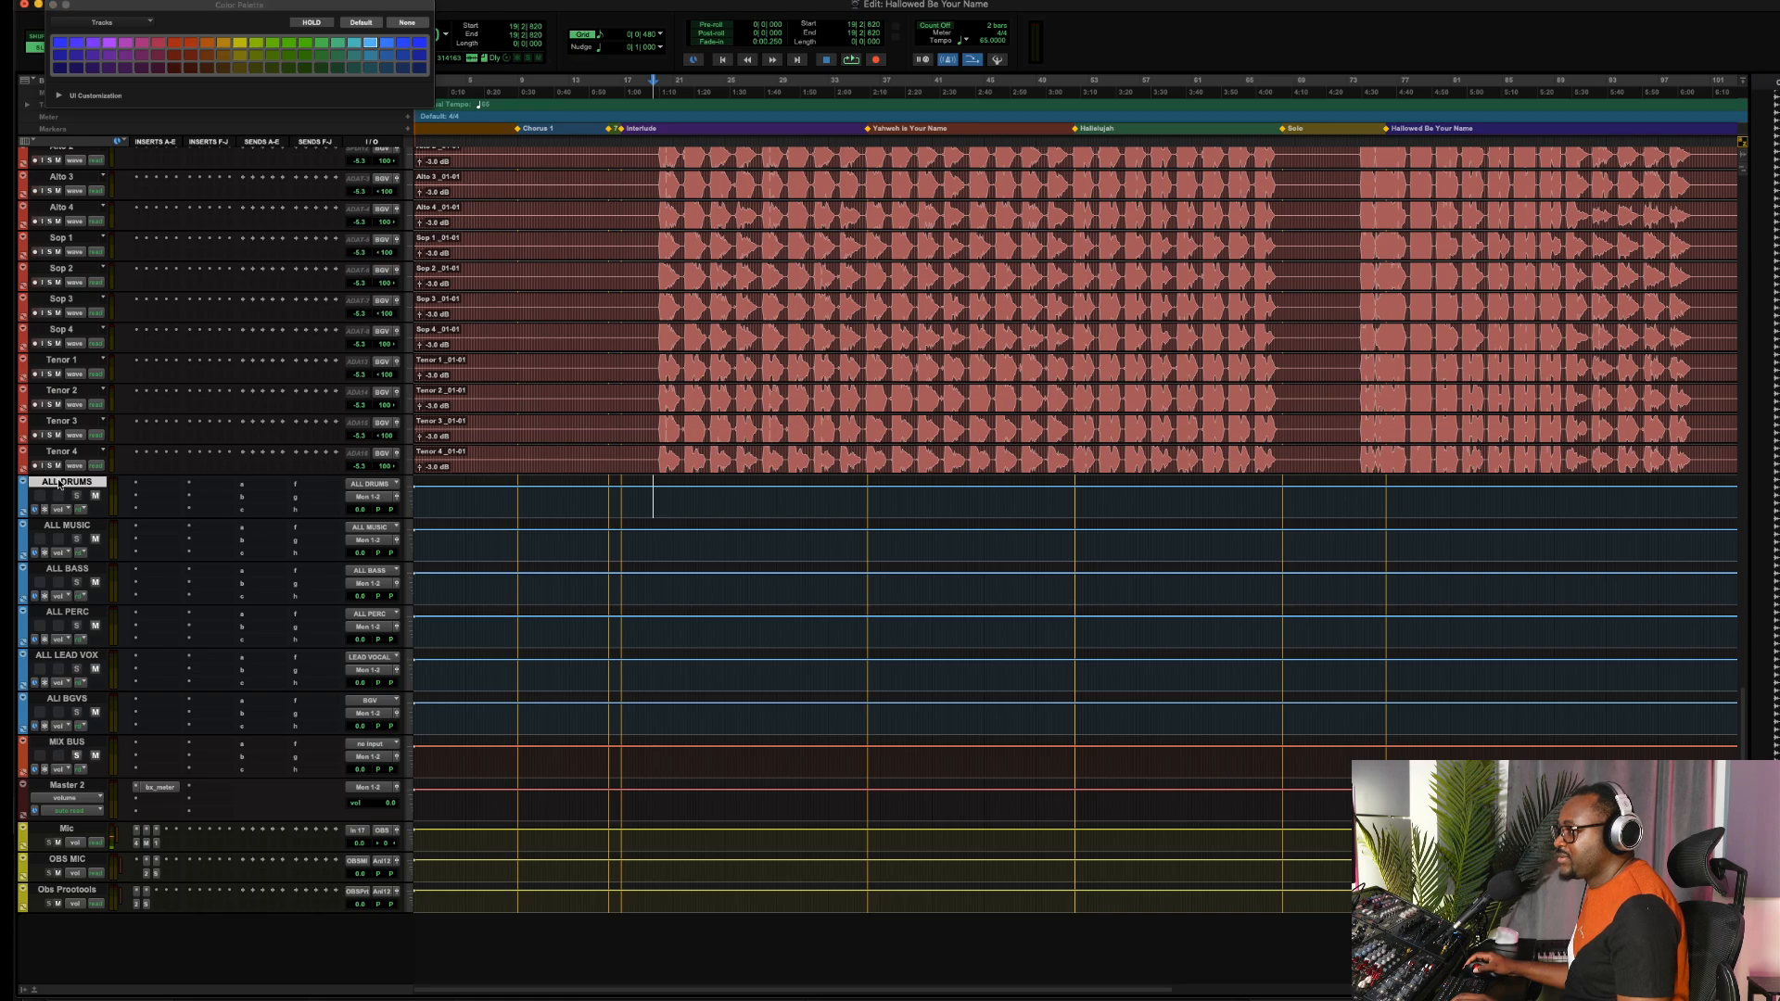
pyautogui.keyDown('shift'); pyautogui.click(61, 701); pyautogui.keyUp('shift')
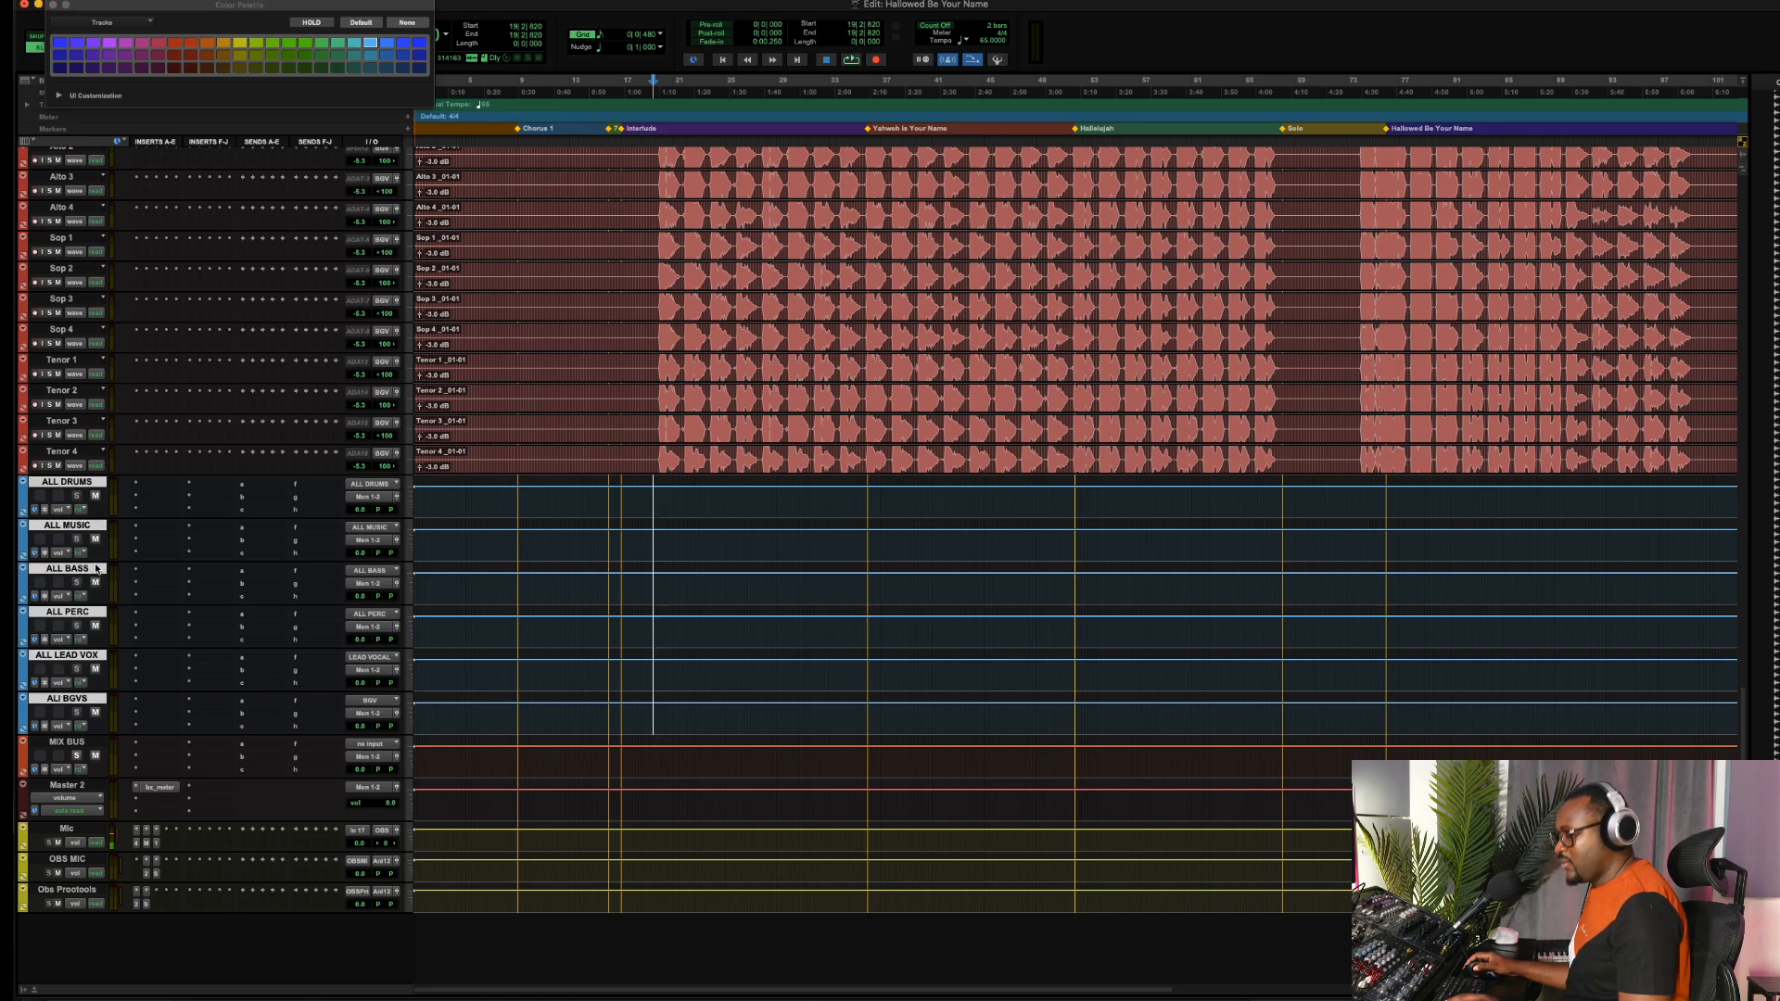
pyautogui.click(378, 505)
pyautogui.moveTo(375, 516)
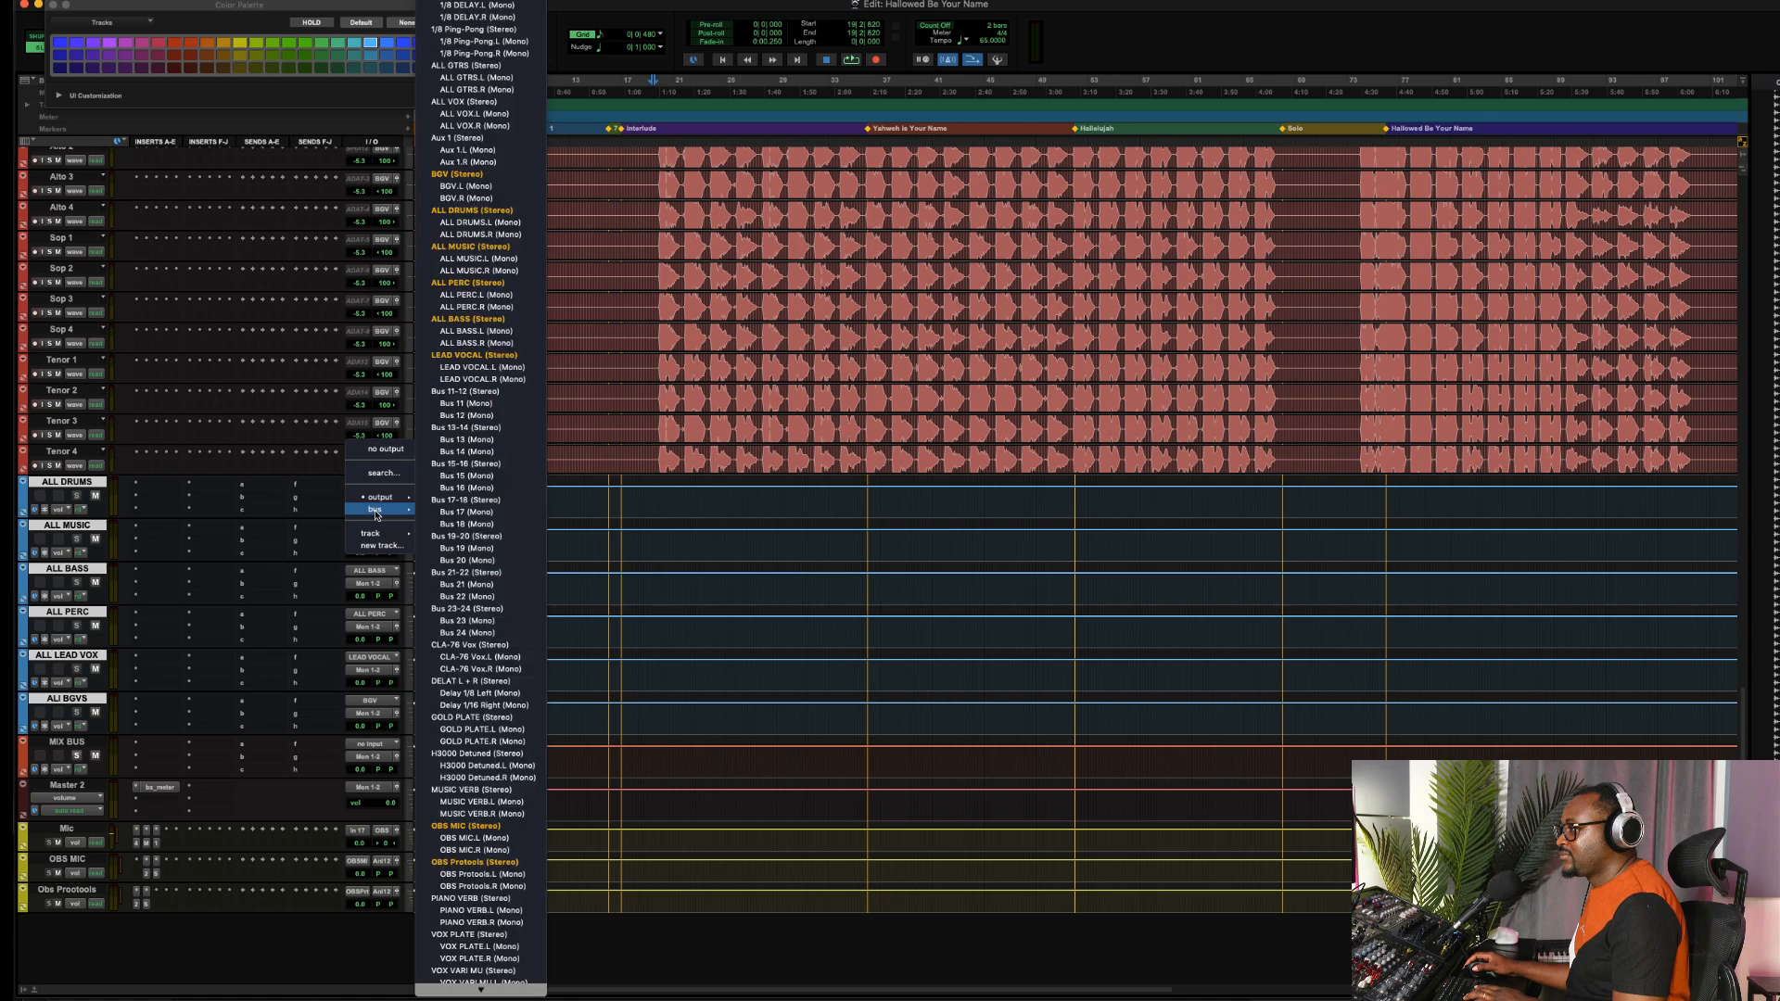
pyautogui.keyDown('alt'); pyautogui.keyDown('shift'); pyautogui.click(487, 427); pyautogui.keyUp('shift'); pyautogui.keyUp('alt')
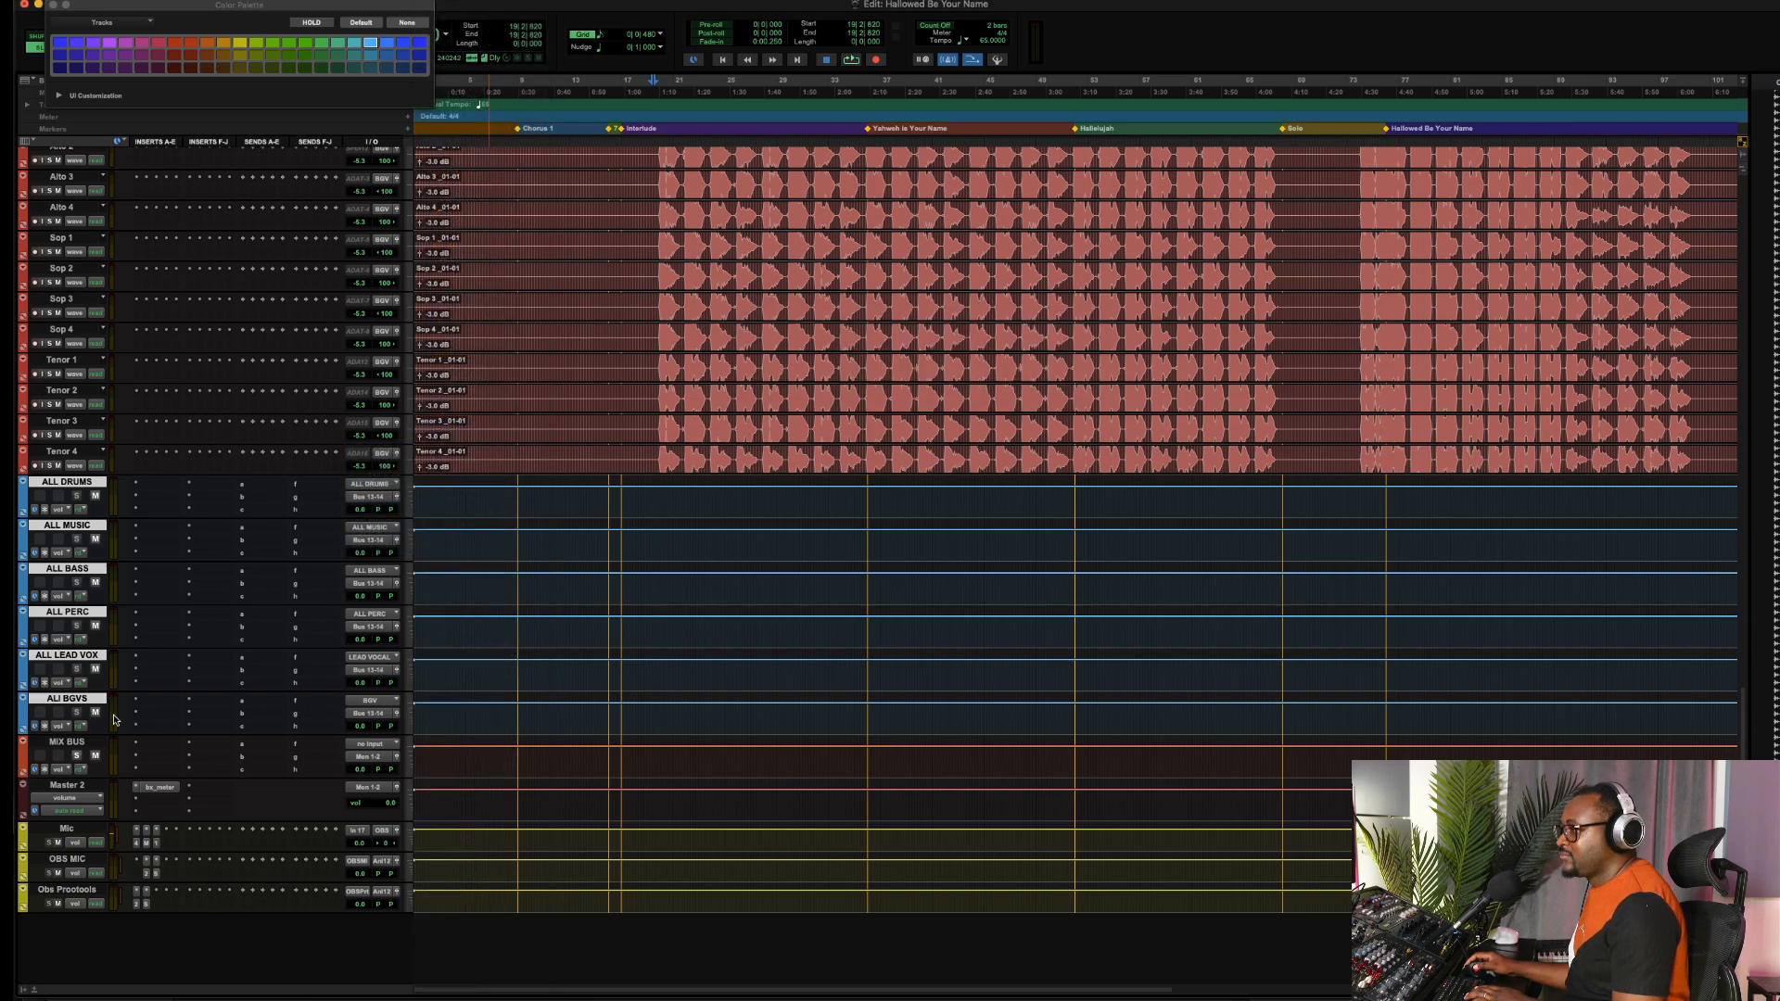
# Set the input of the MIX BUS aux to the stereo Bus 13-14
pyautogui.click(69, 743)
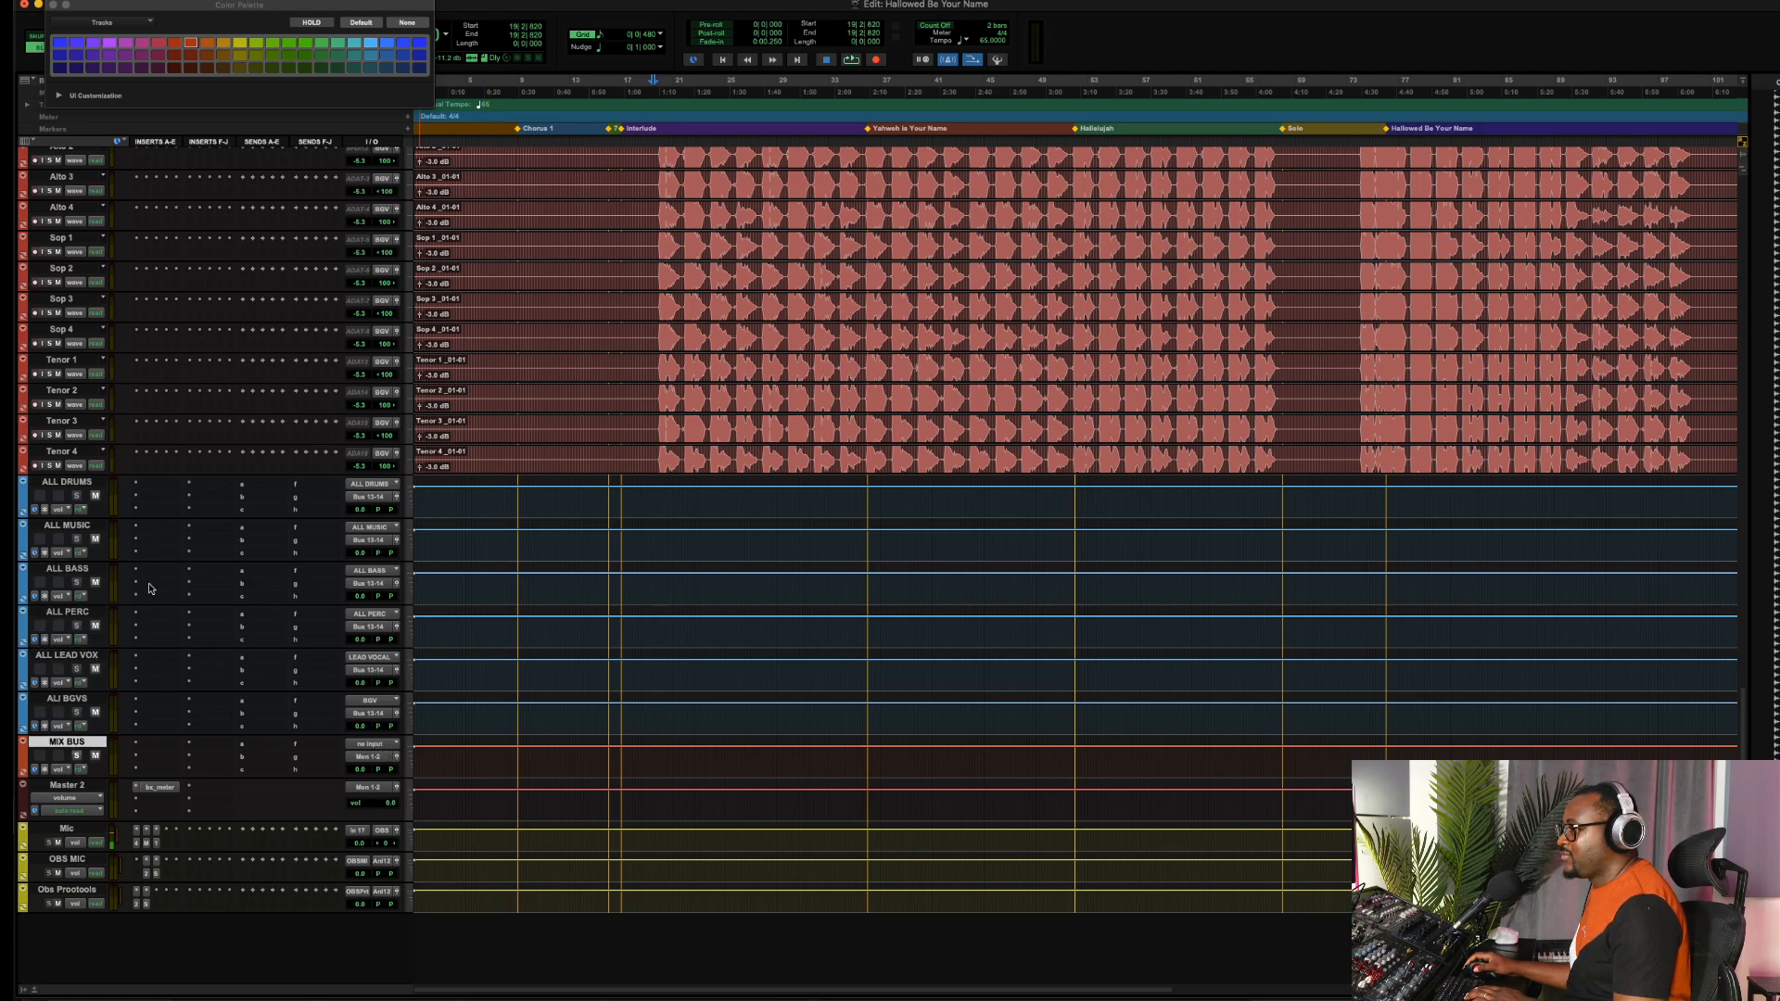
pyautogui.click(375, 744)
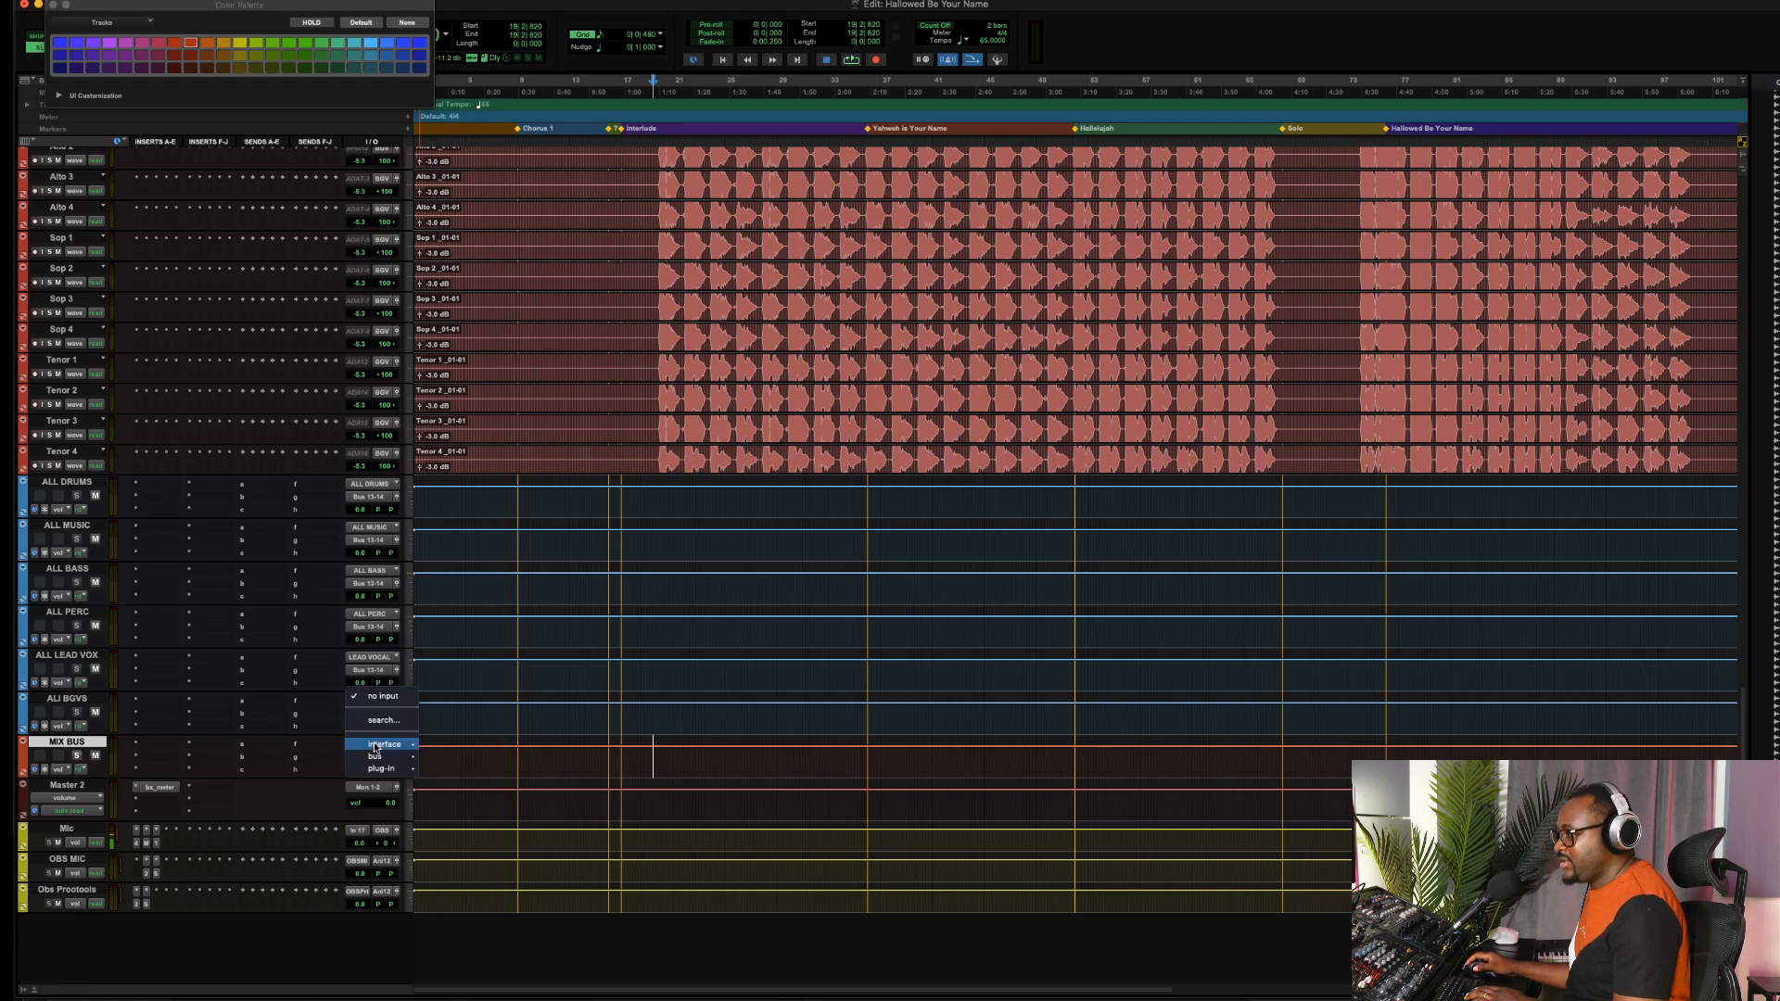
pyautogui.moveTo(378, 747)
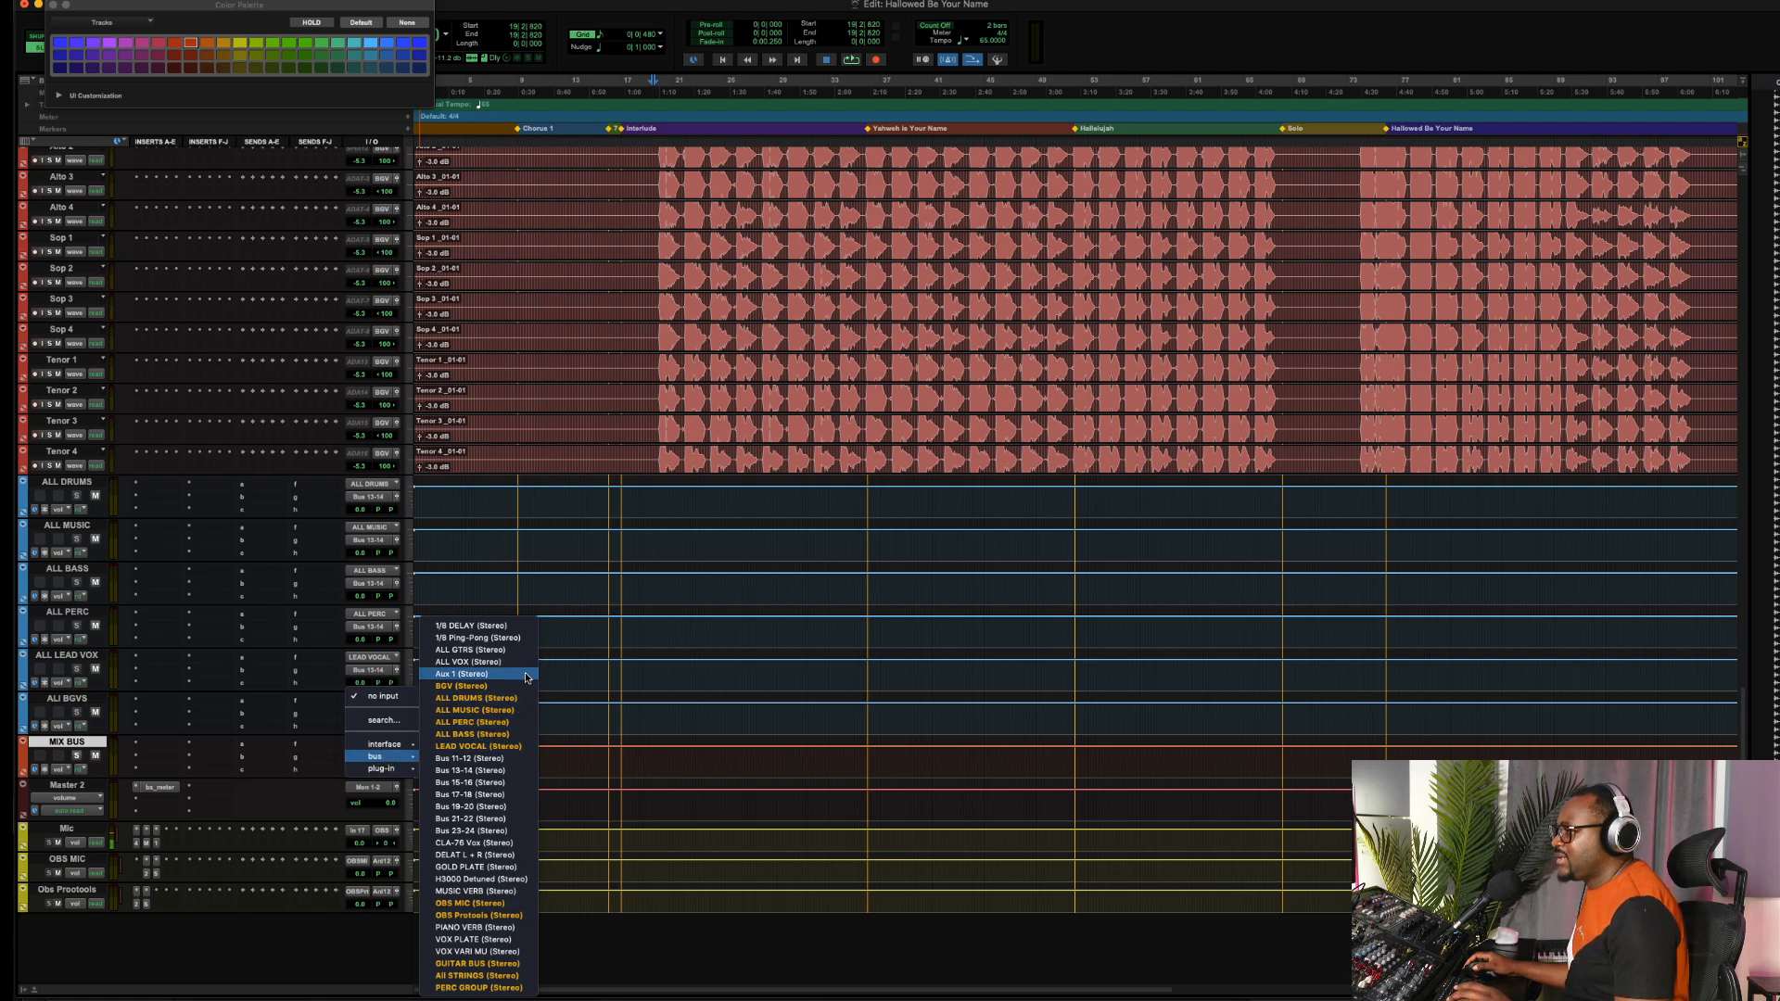
pyautogui.click(500, 770)
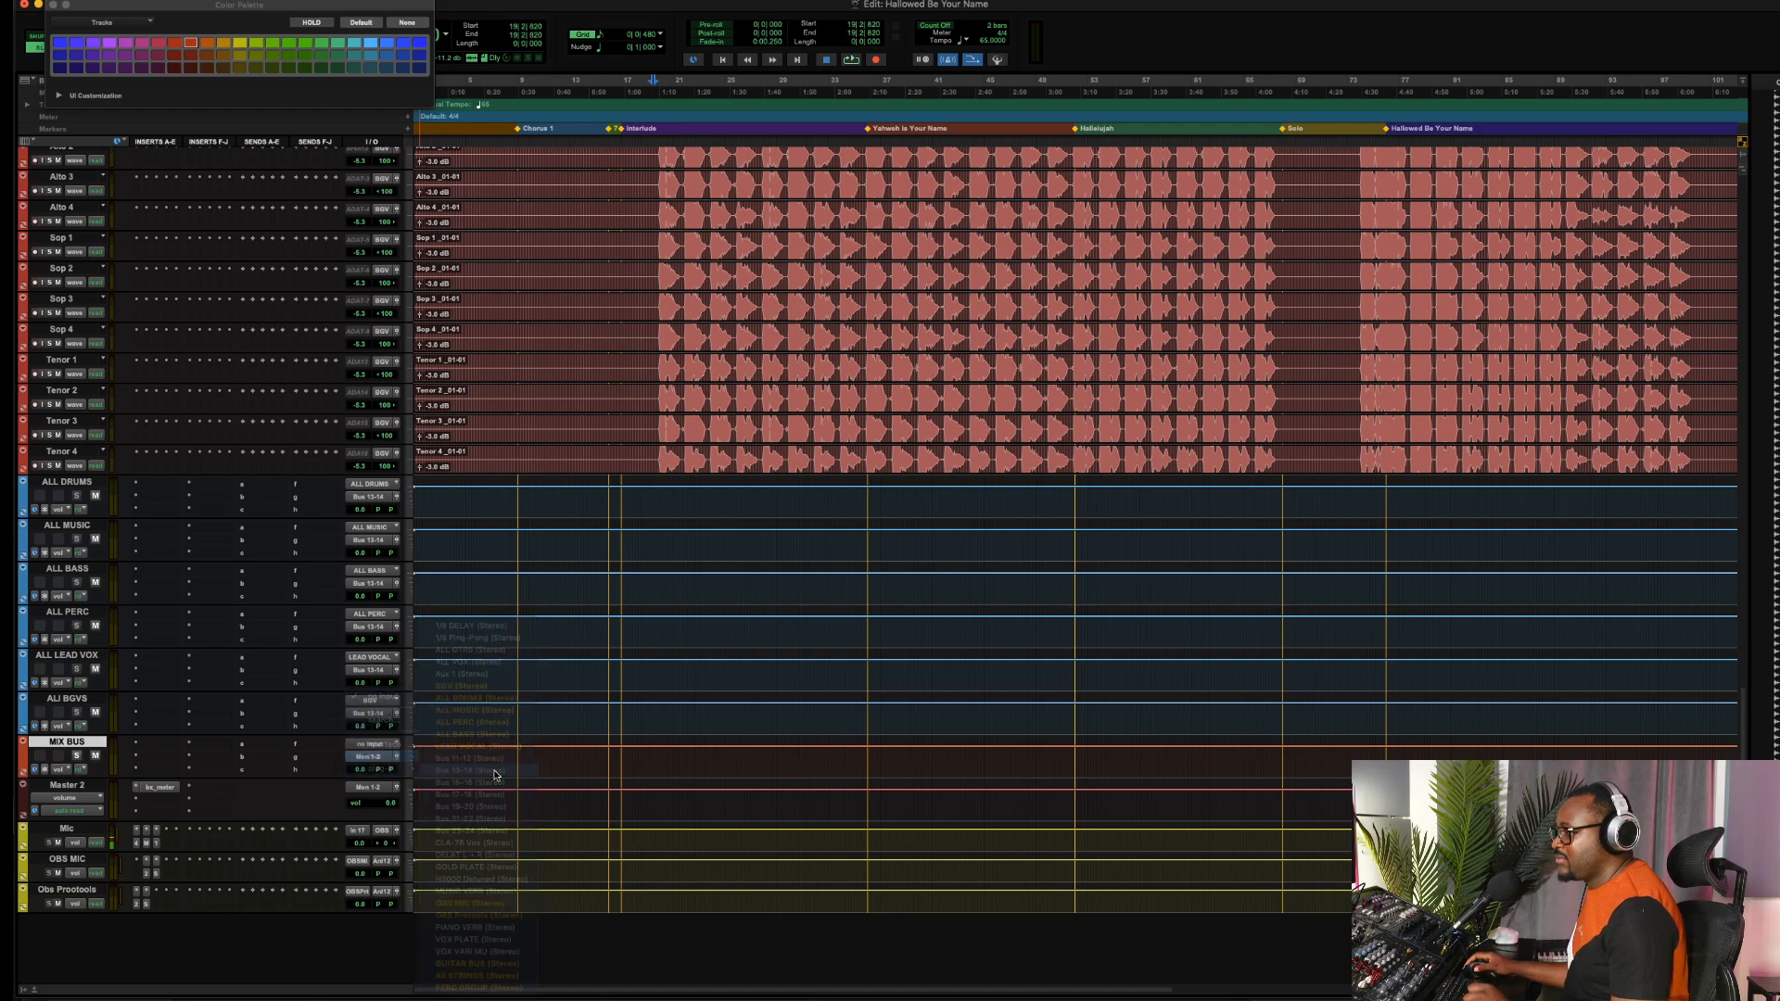
# Rename Bus 13-14 to MIX BUS from the MIX BUS aux's input assignment
pyautogui.rightClick(364, 747)
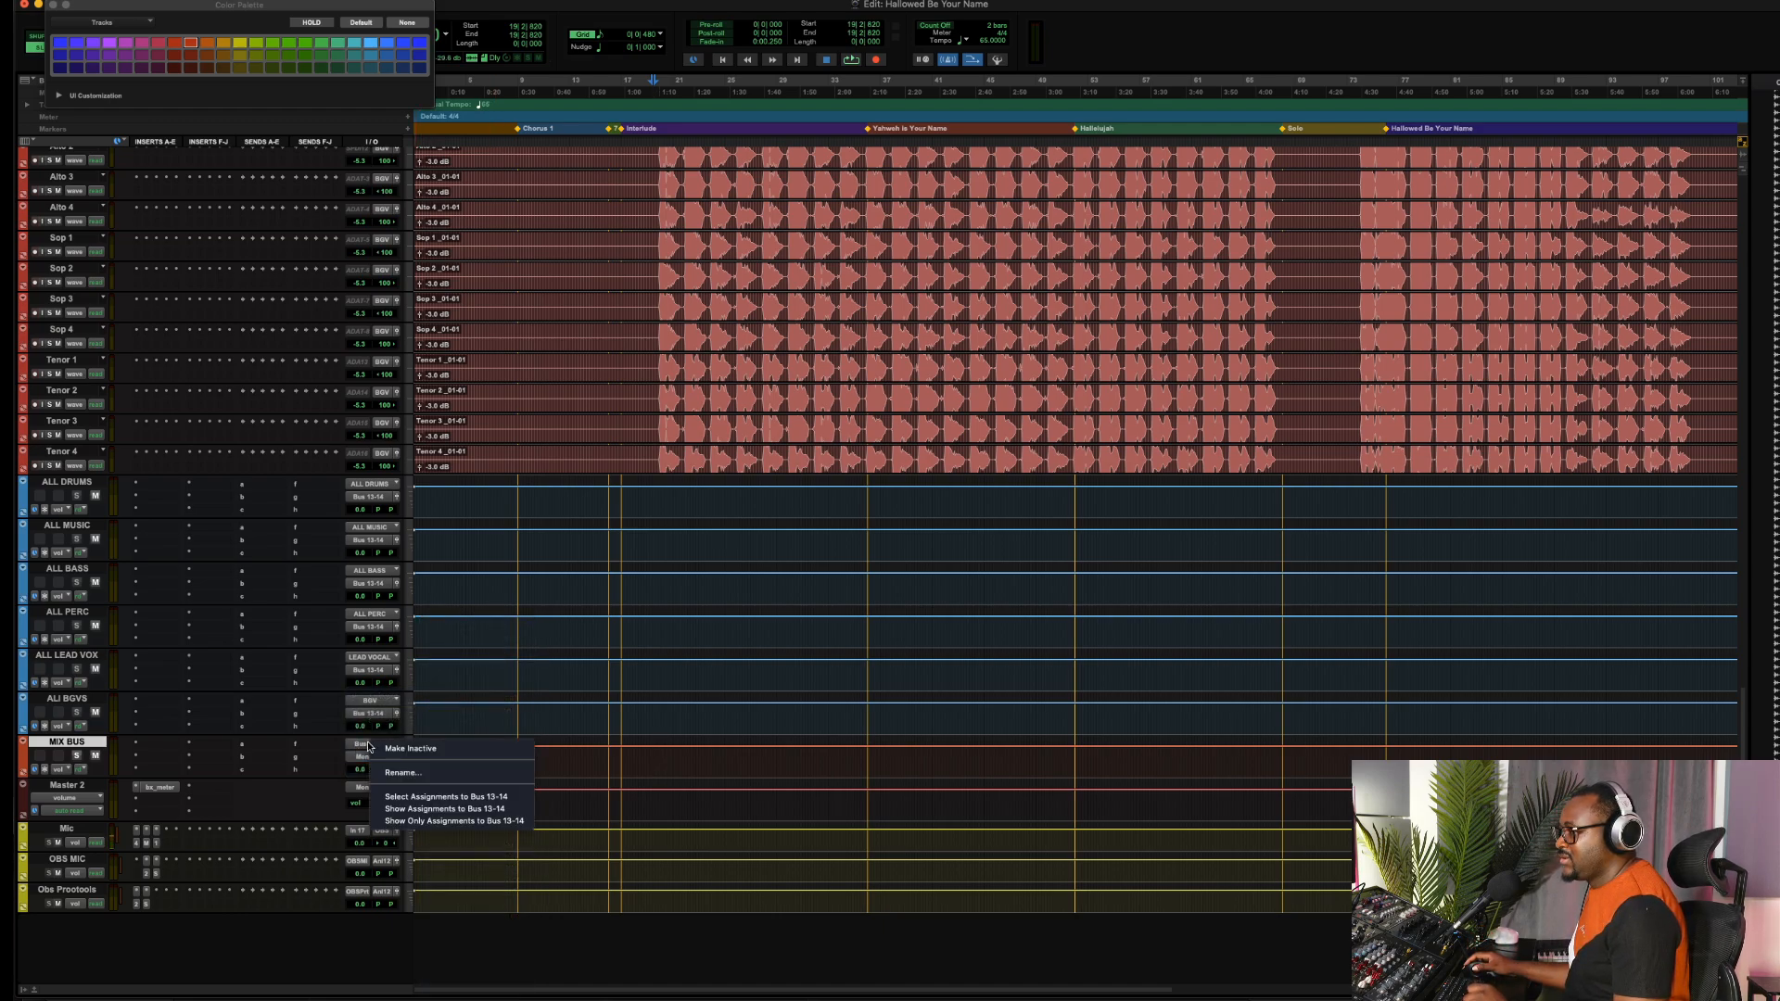
pyautogui.click(399, 775)
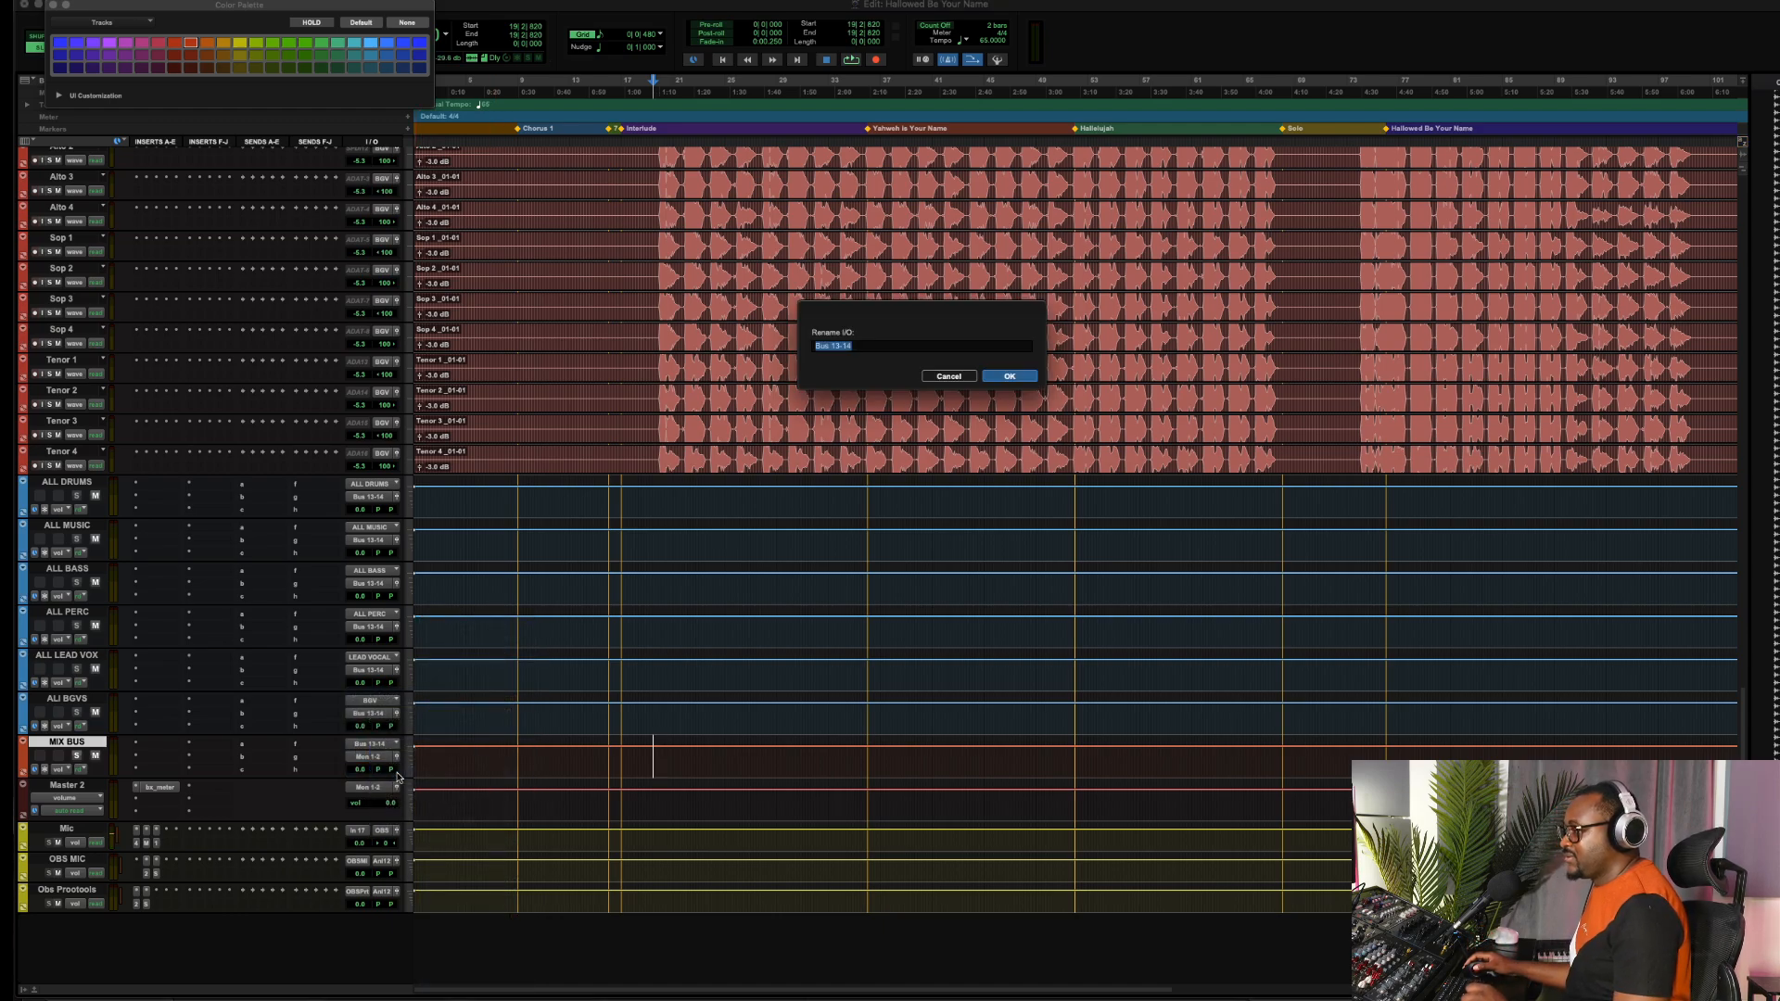
pyautogui.write('MIX BUS')
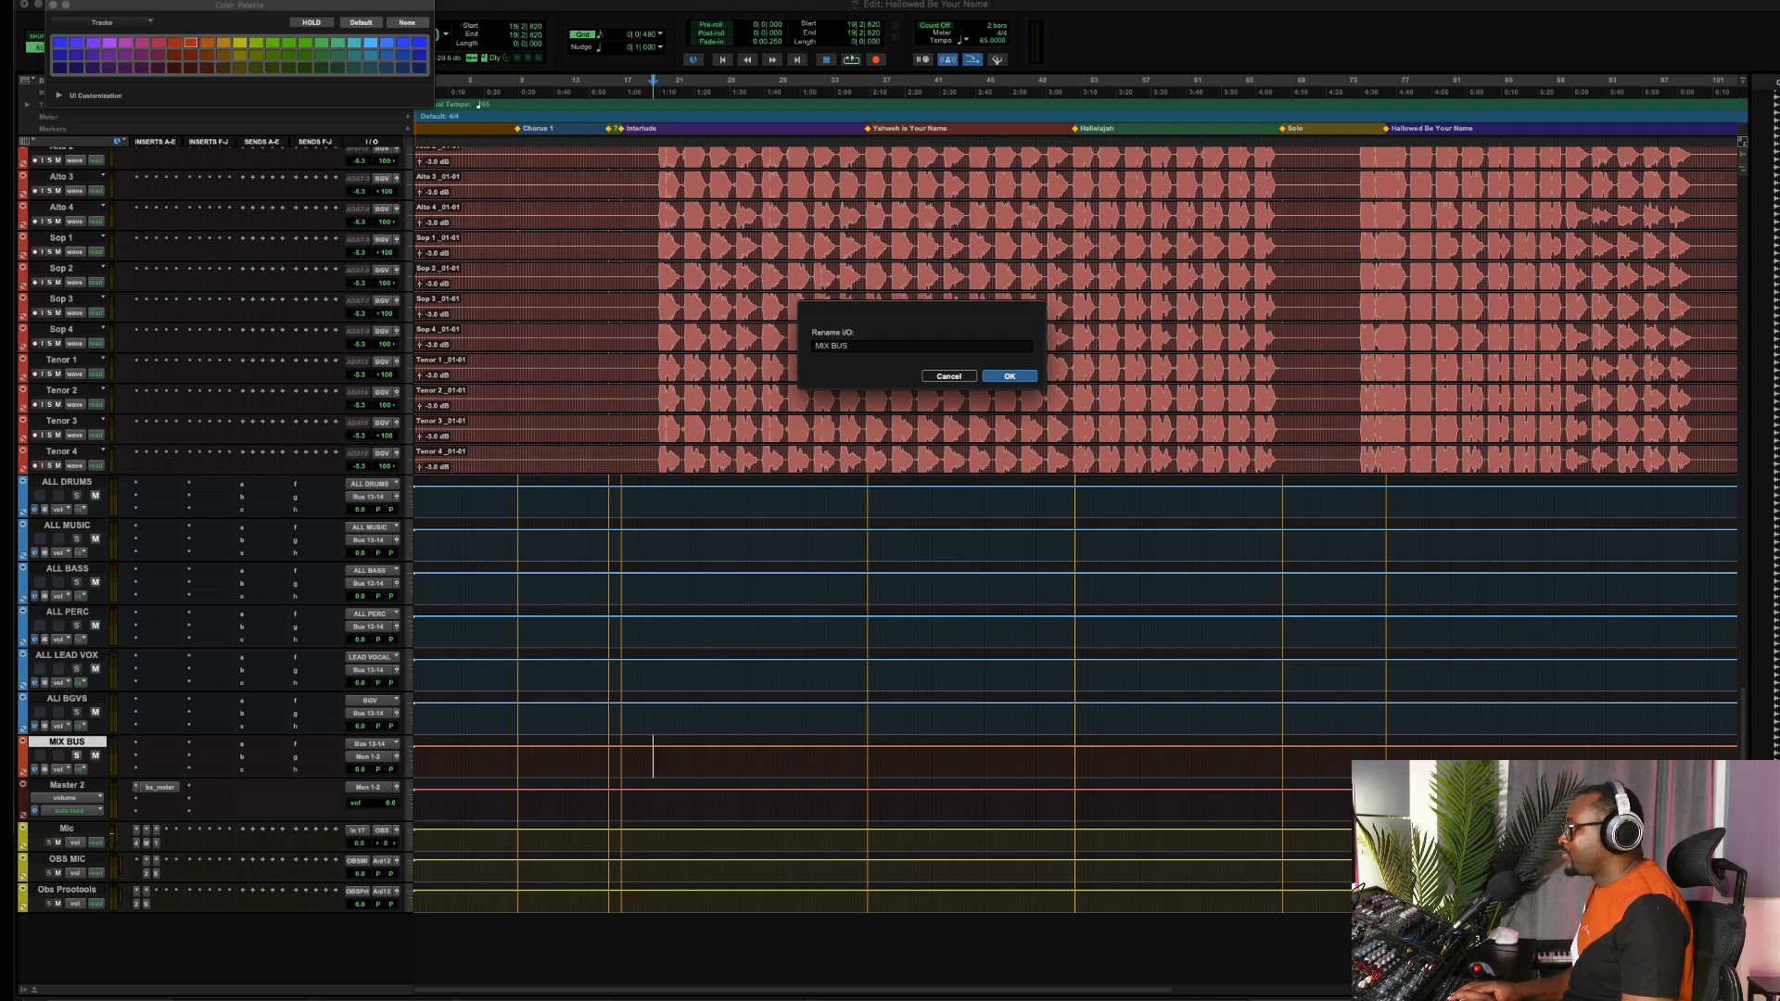
pyautogui.press('Return')
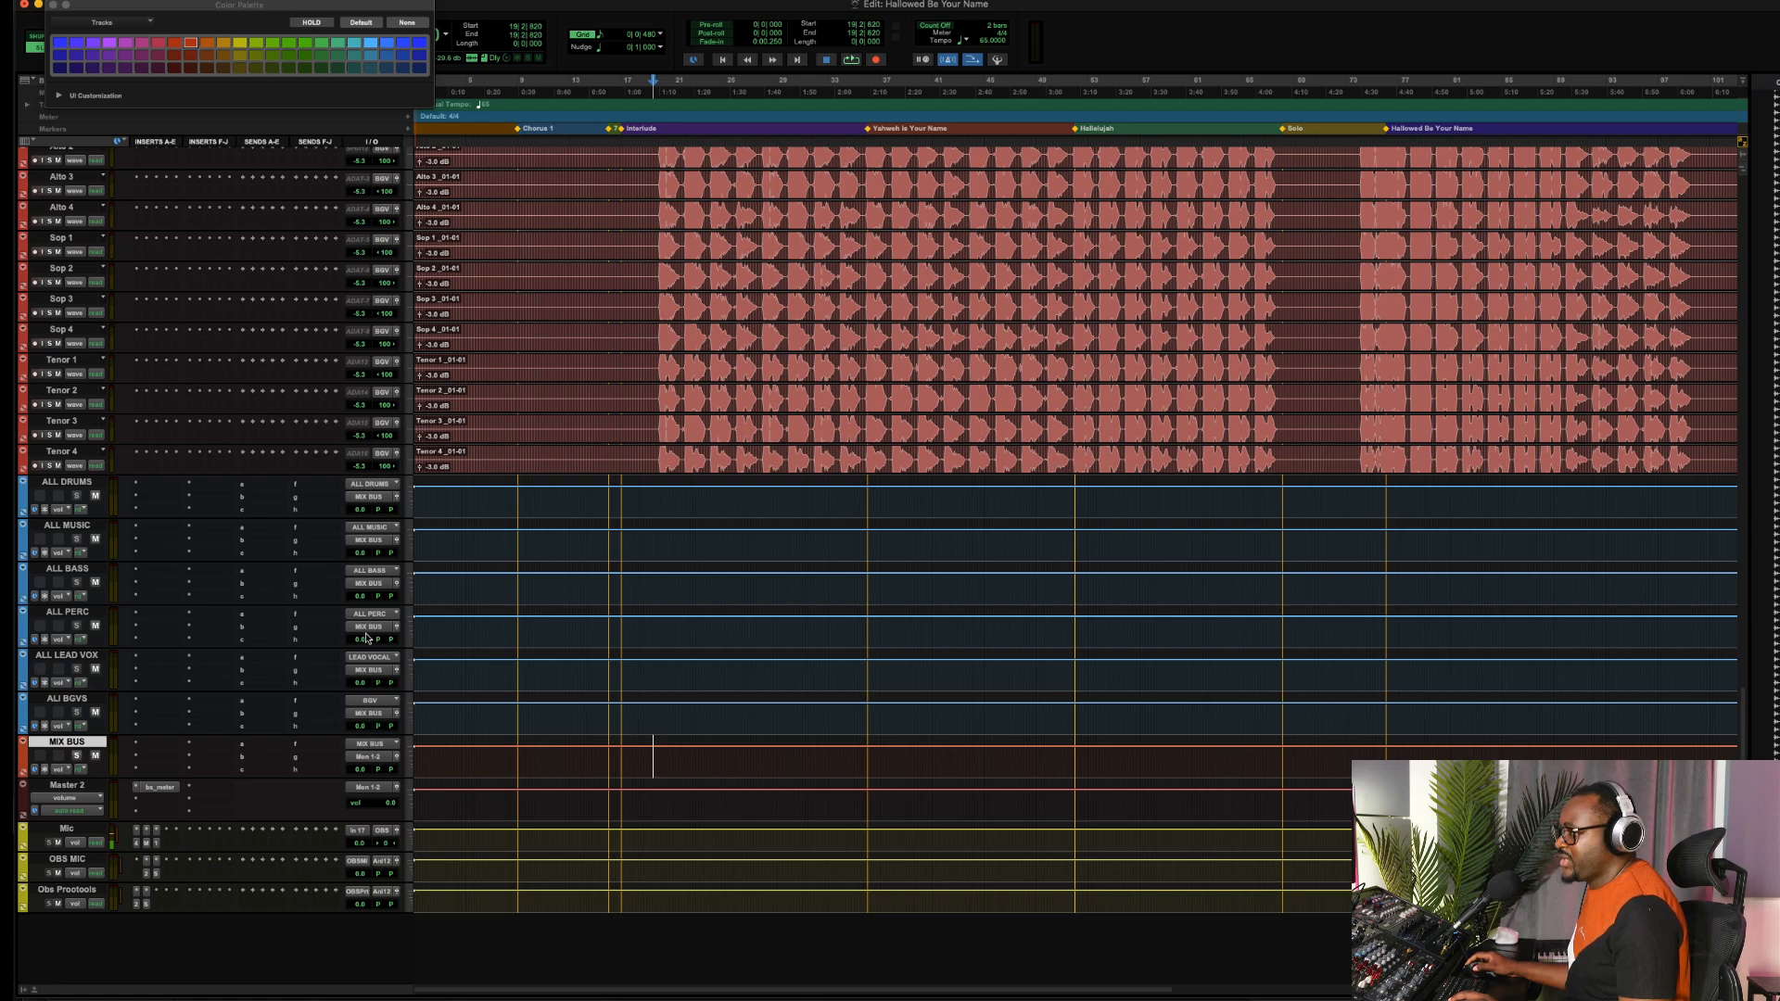
# Solo the background vocal tracks and play them from about bar 23 to check their signal through ALL BGVS and MIX BUS
pyautogui.click(710, 417)
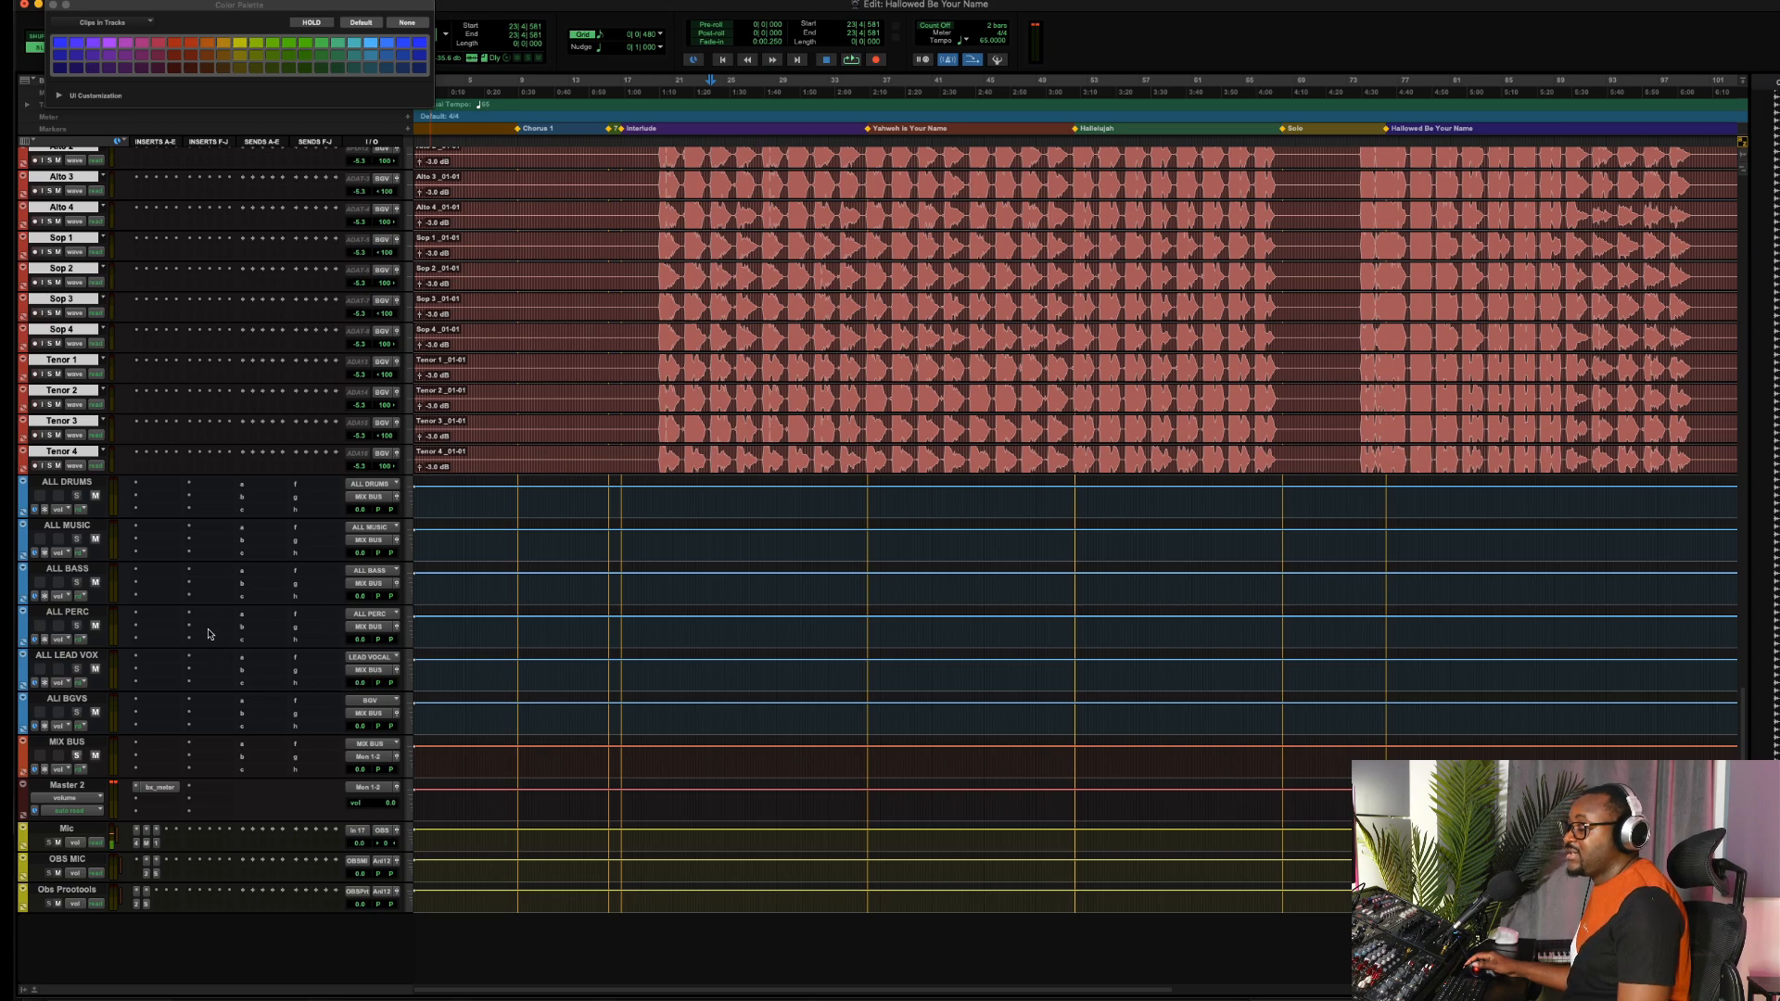
pyautogui.scroll(5, 264, 335)
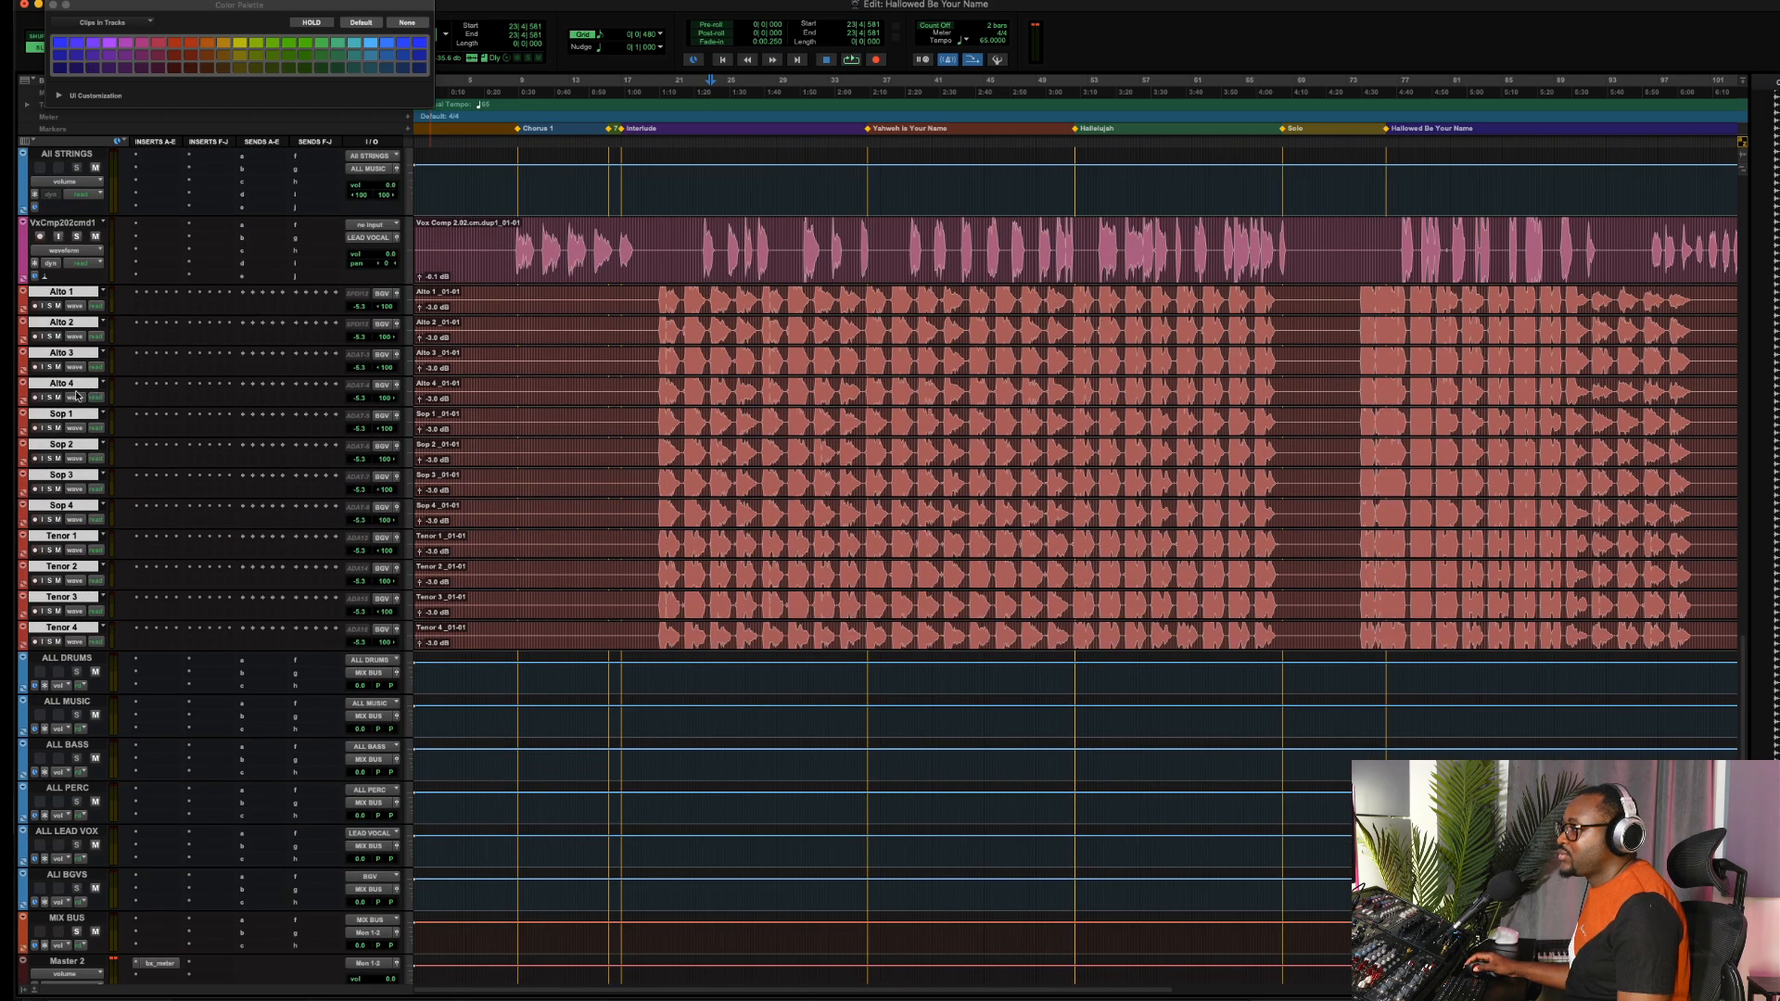
pyautogui.click(52, 397)
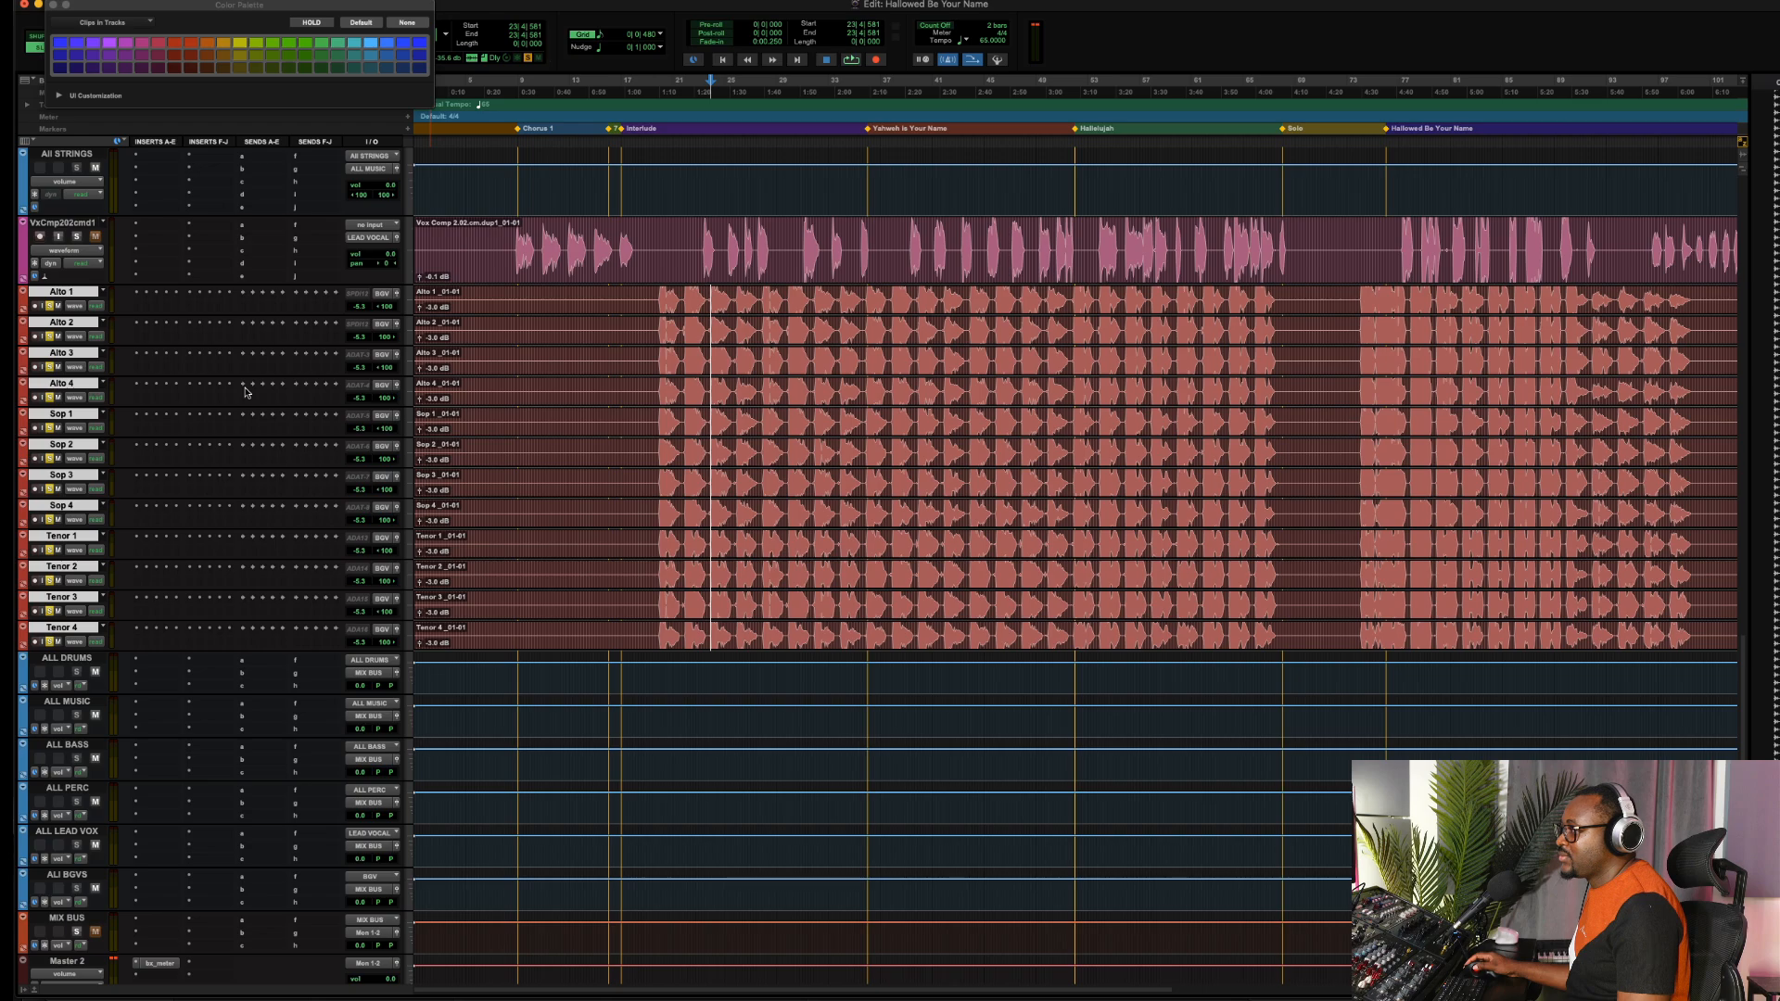
pyautogui.press('space')
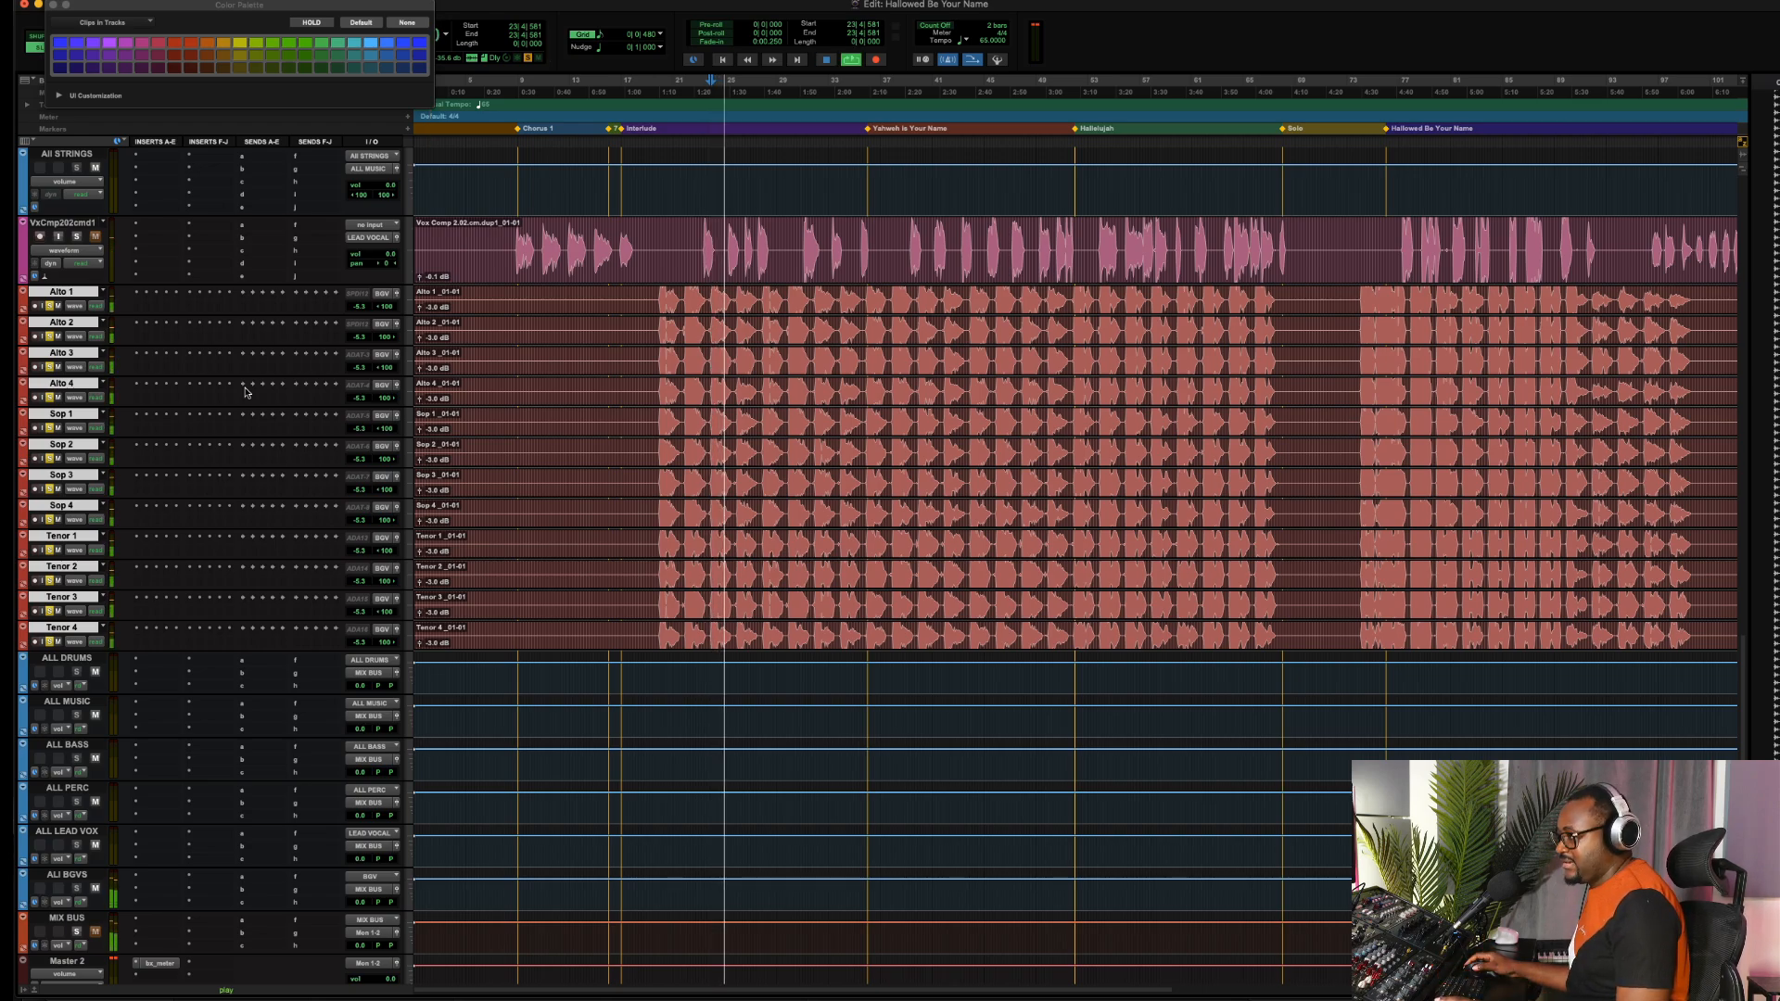
pyautogui.press('space')
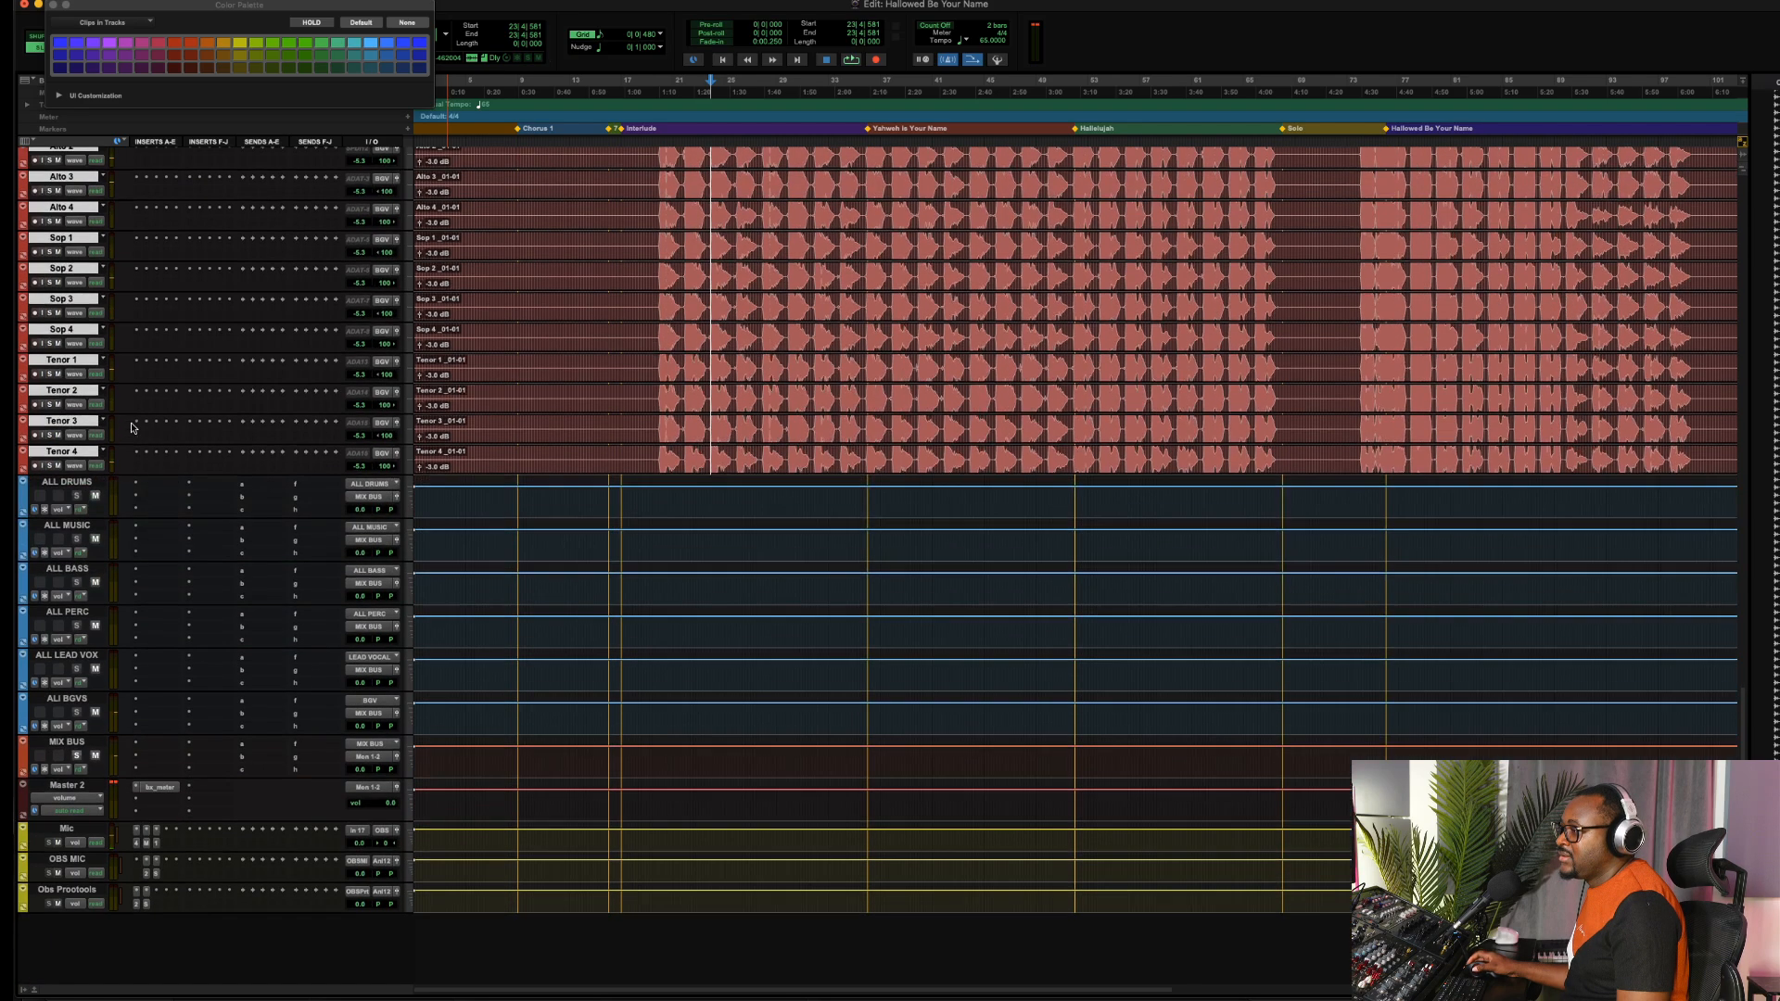
# Play the full session from the first background vocal entry with MIX BUS muted, and unmute it during playback
pyautogui.scroll(-3, 69, 404)
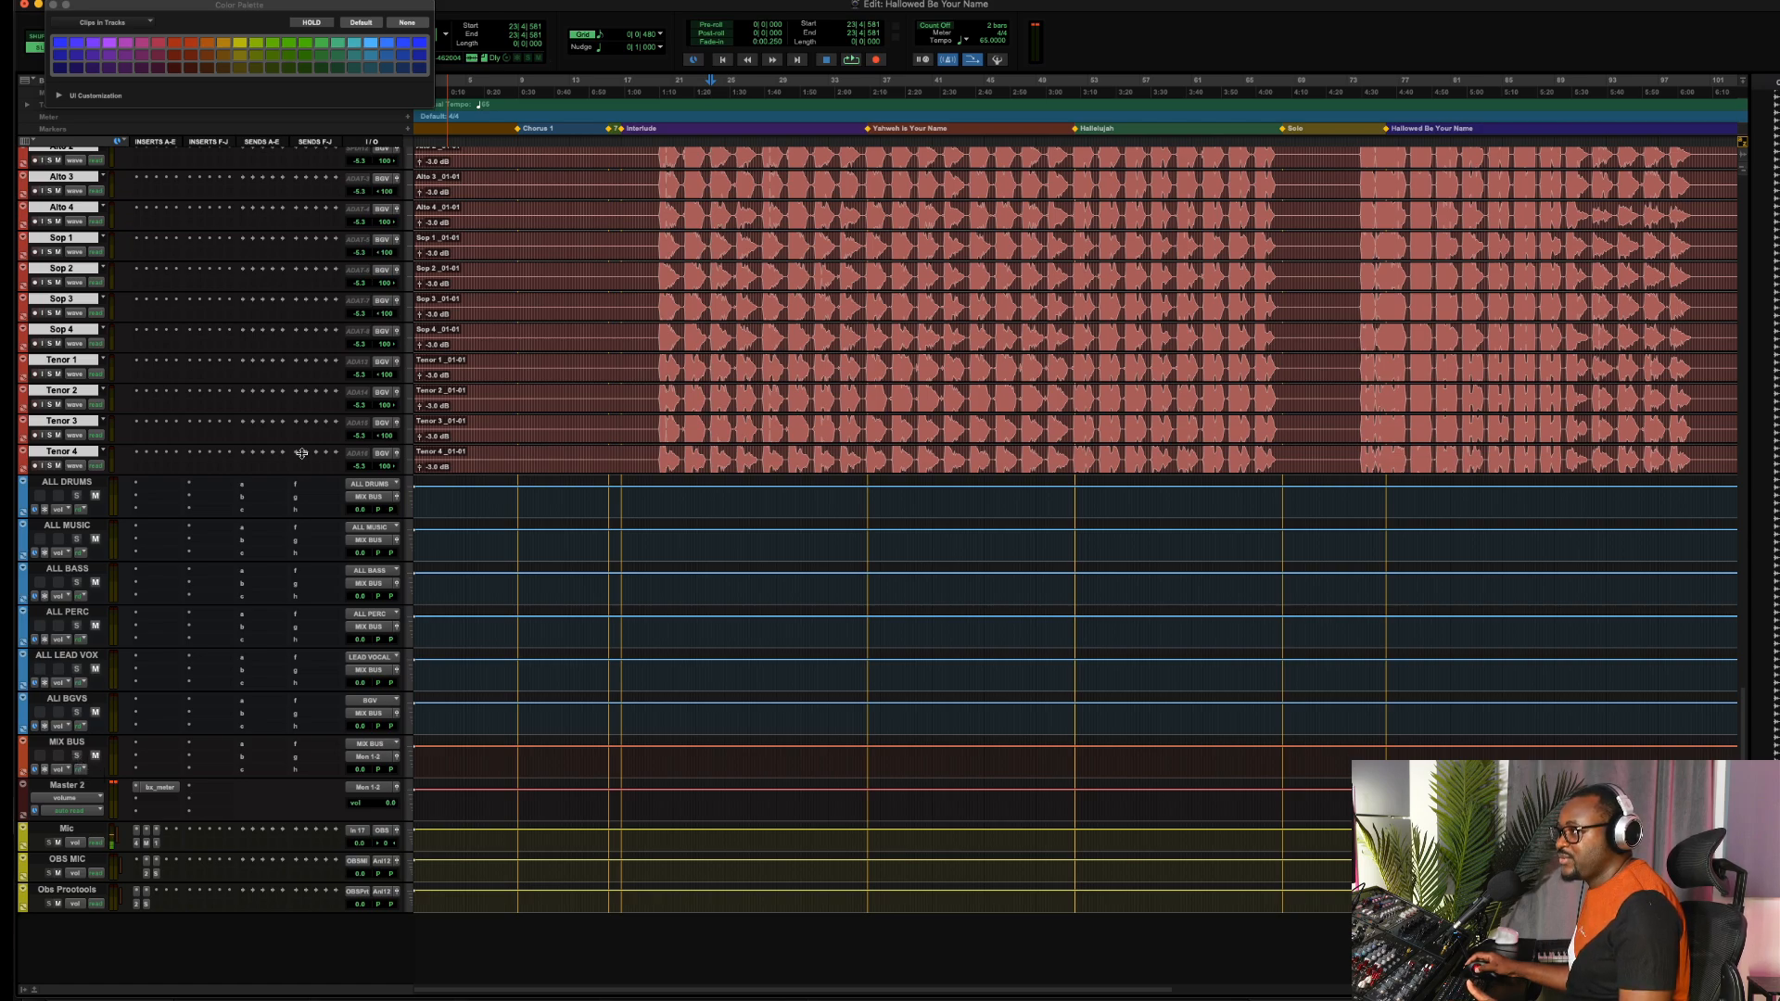
pyautogui.scroll(4, 376, 403)
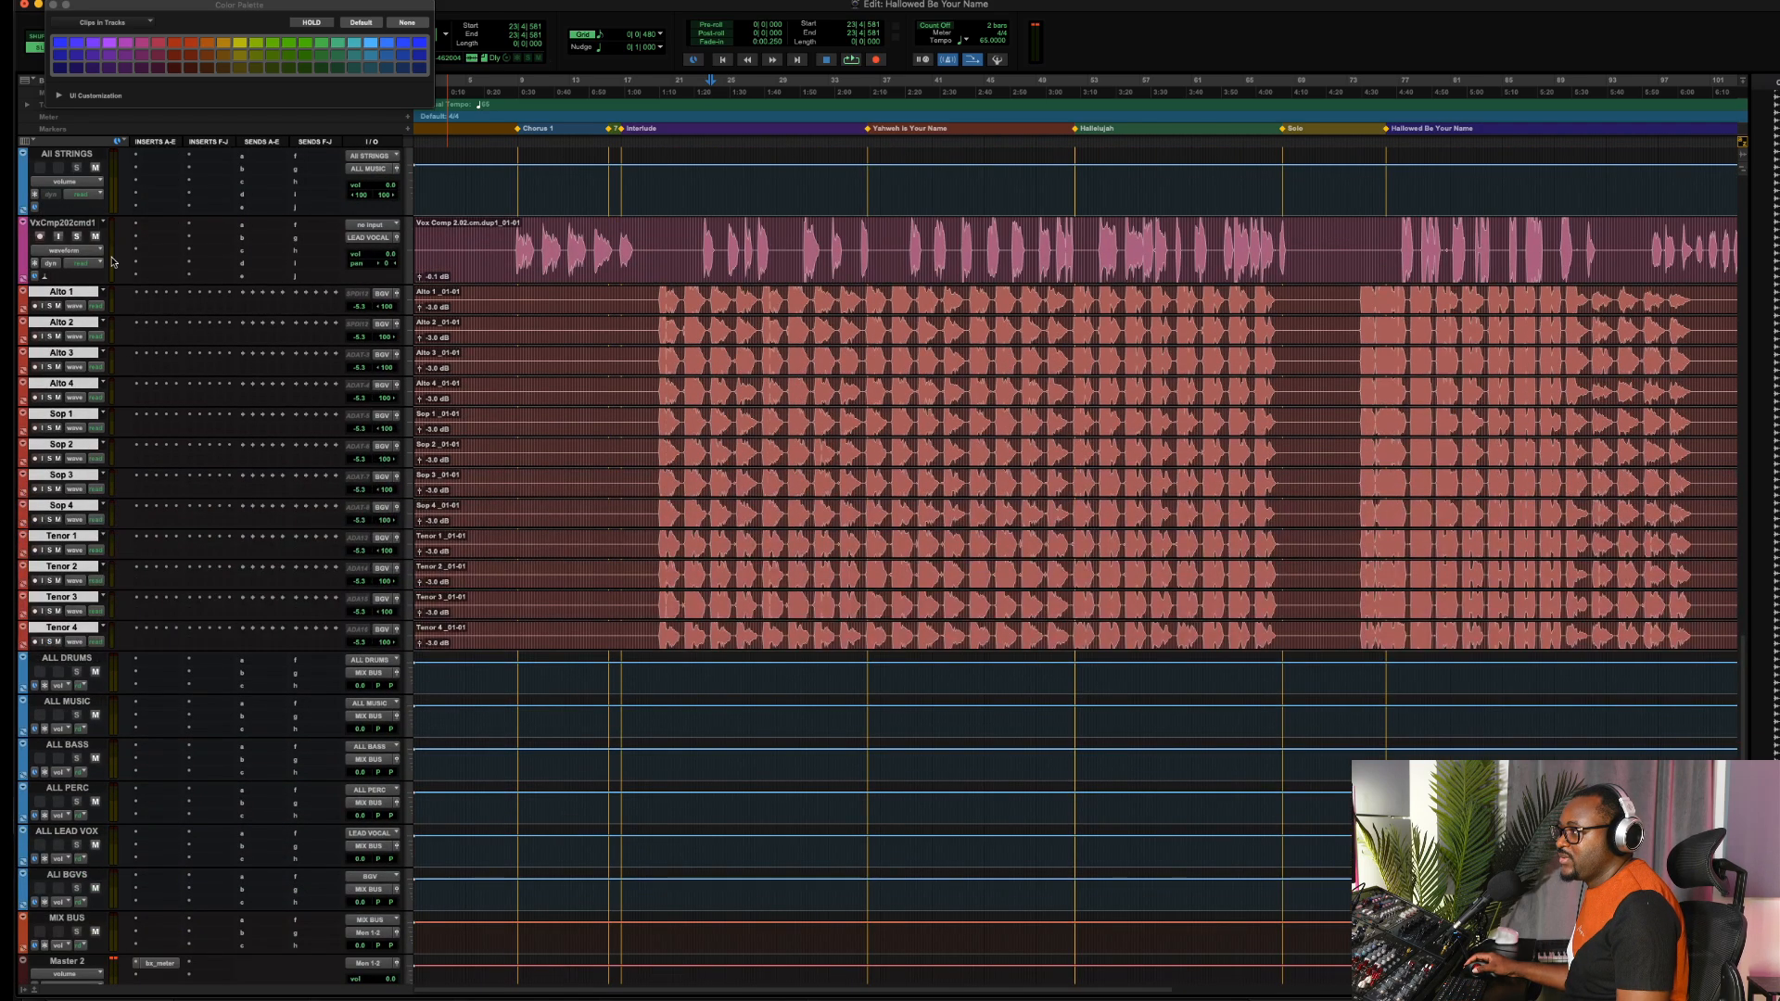
pyautogui.scroll(8, 54, 302)
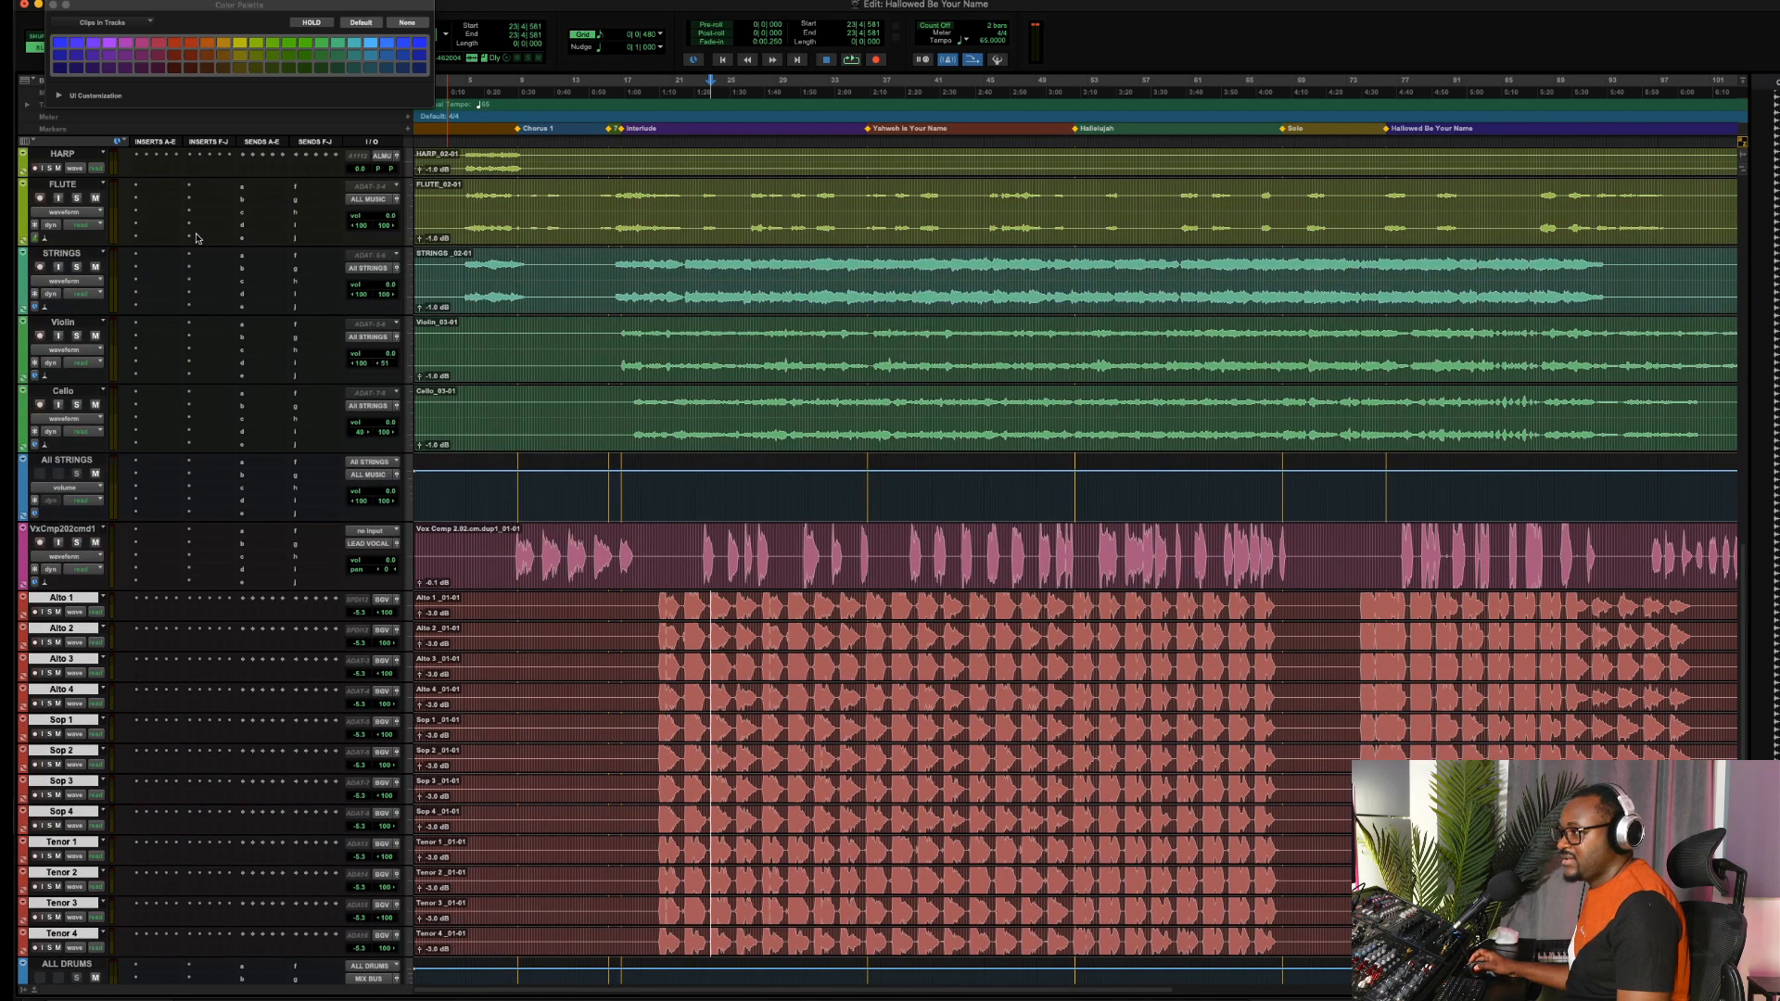
pyautogui.scroll(-8, 197, 238)
pyautogui.scroll(-4, 197, 238)
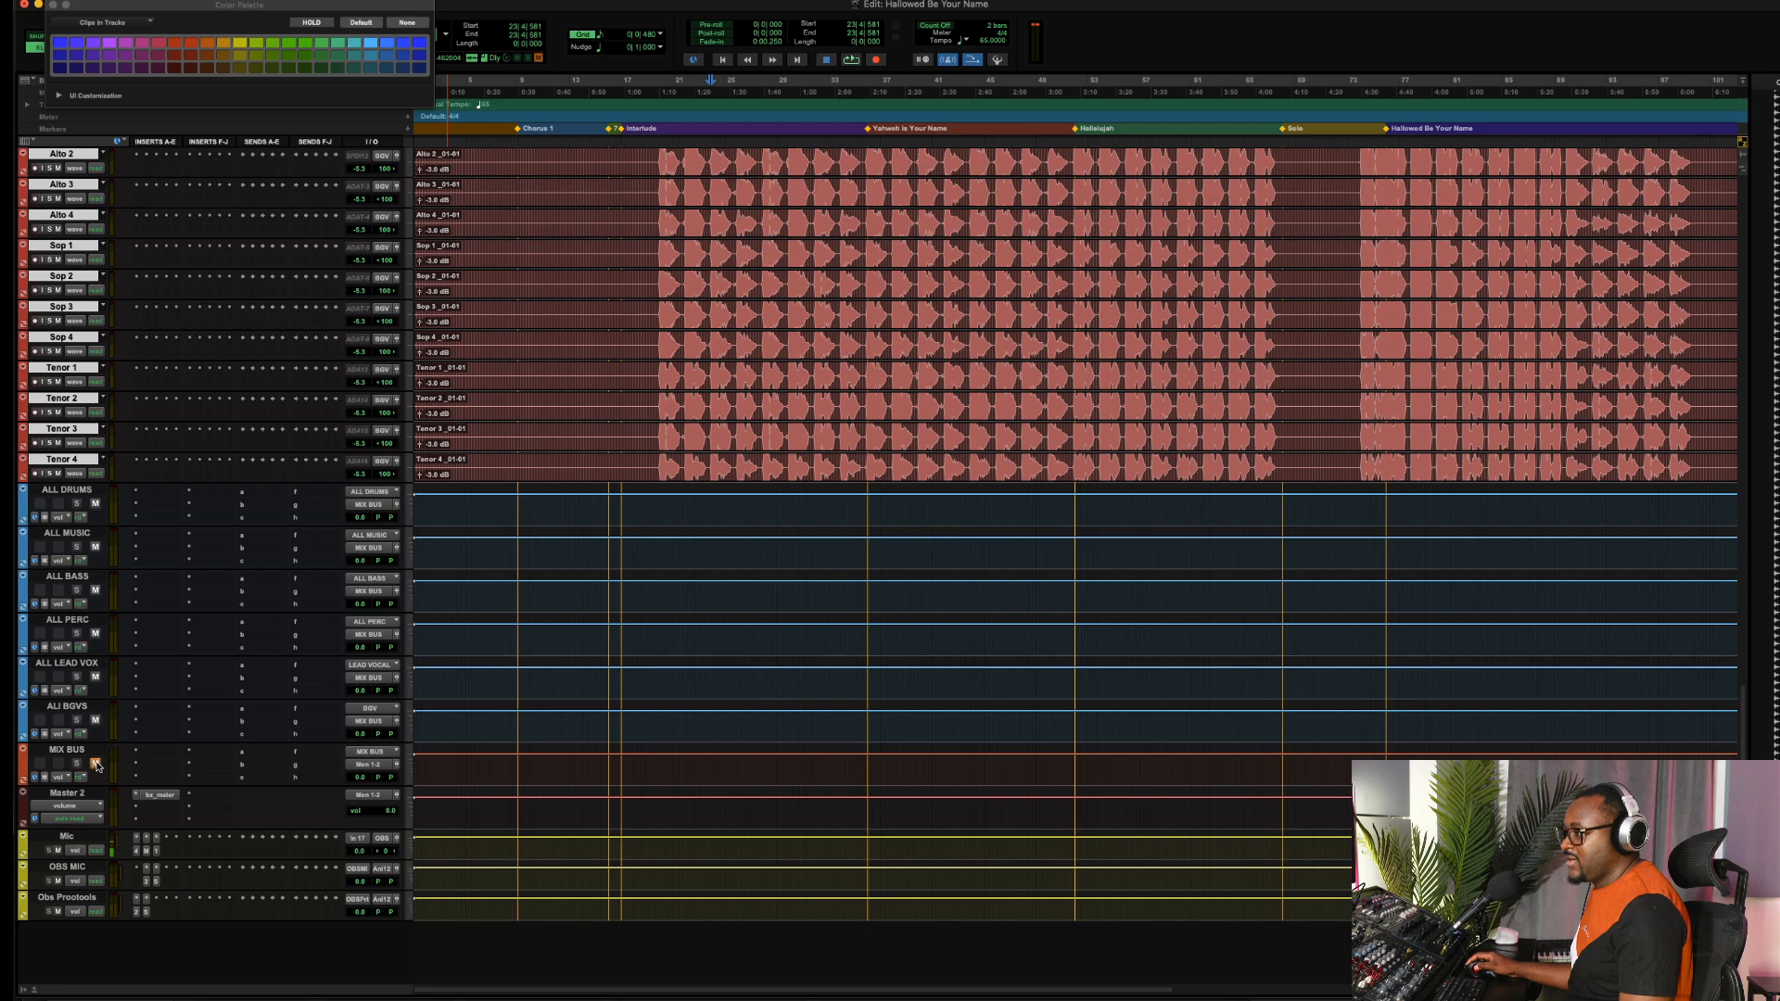
pyautogui.click(656, 401)
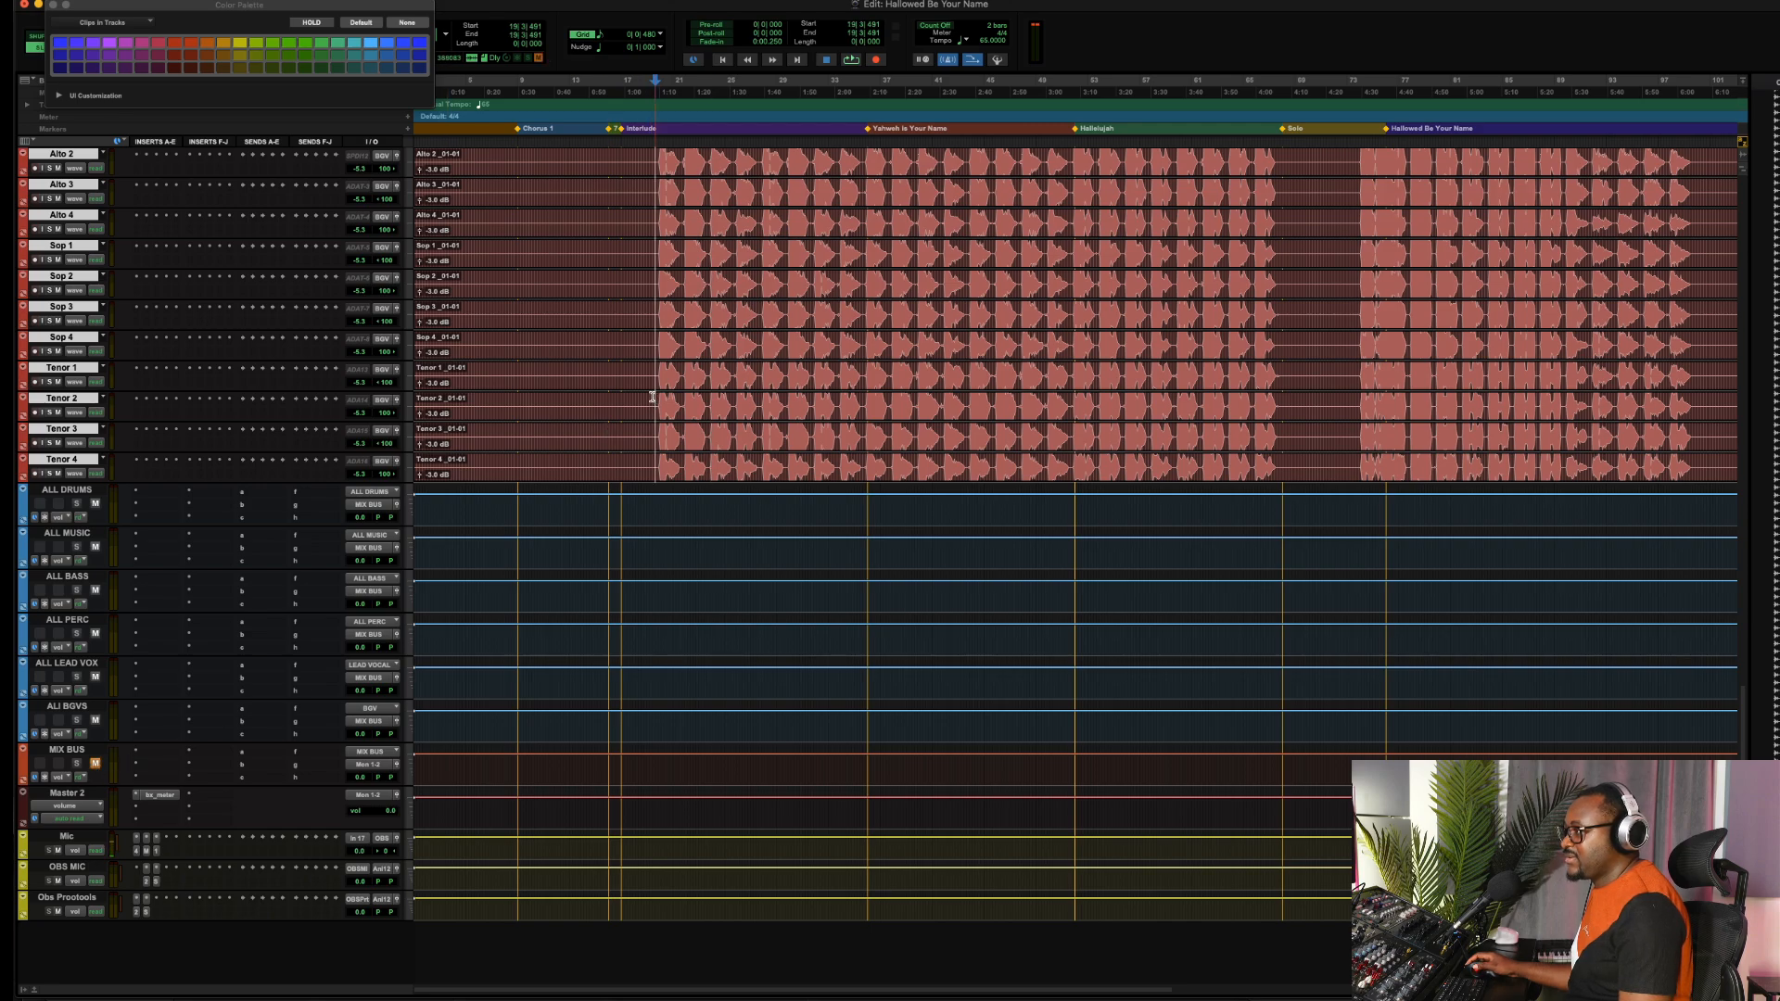
pyautogui.press('space')
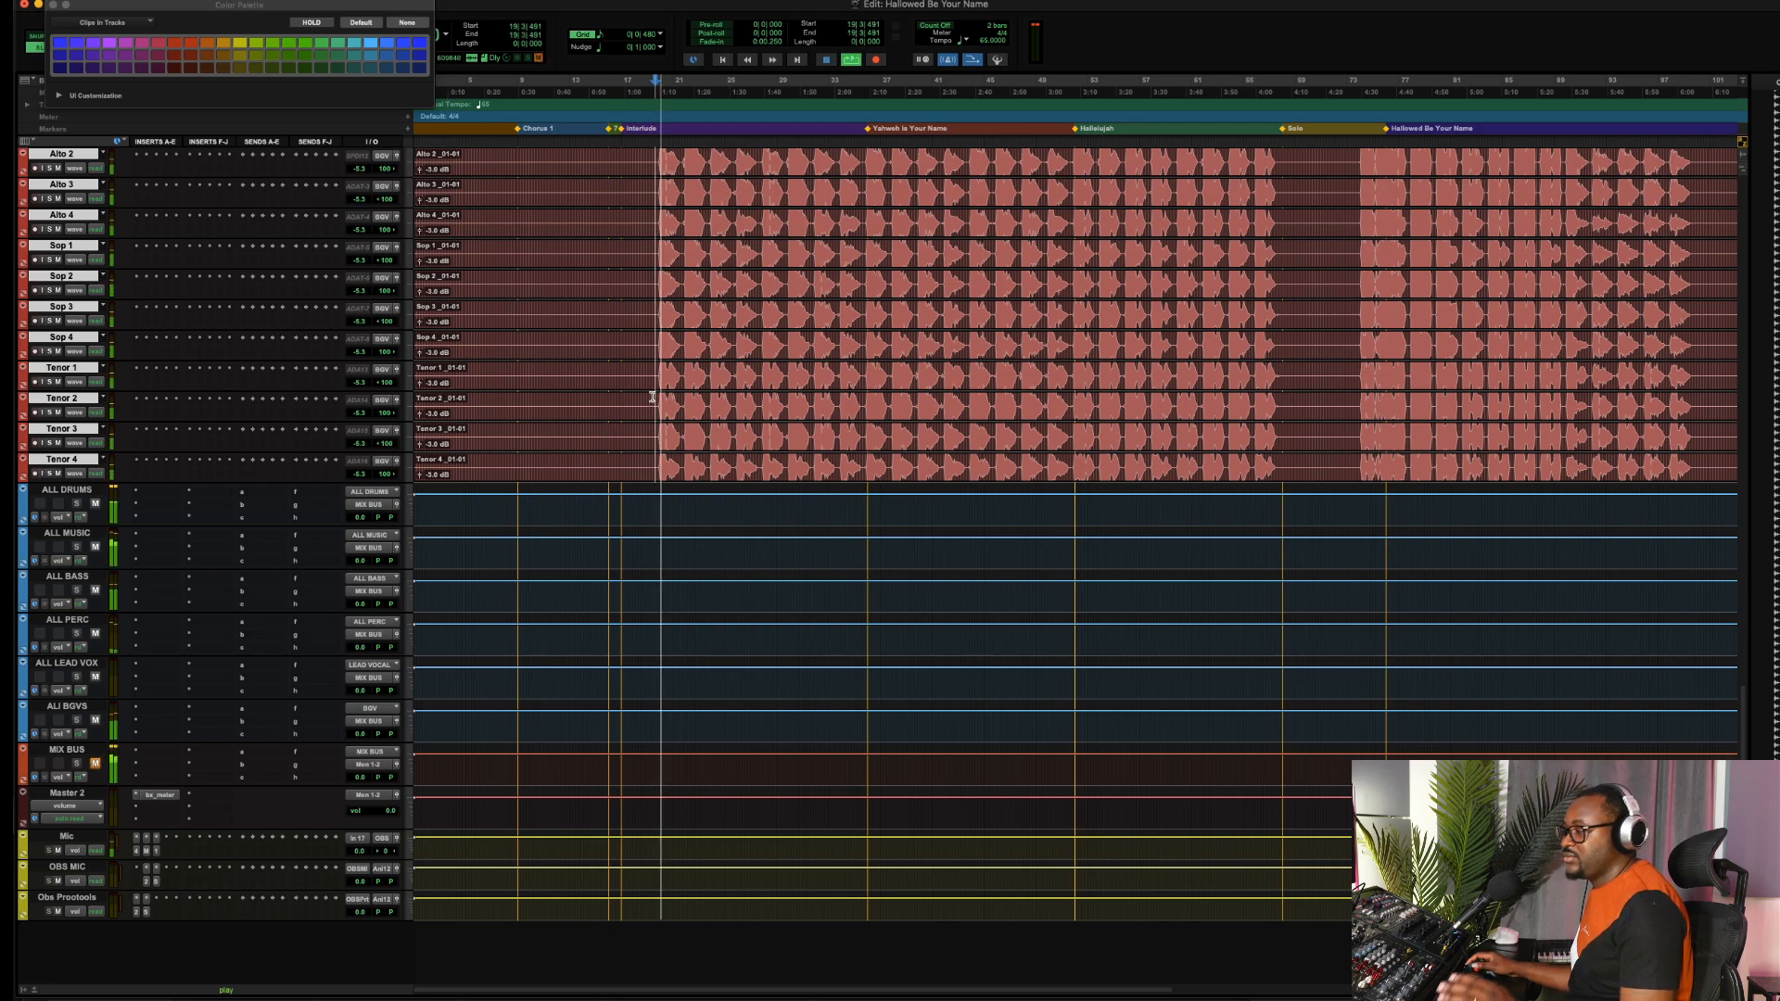
pyautogui.click(95, 764)
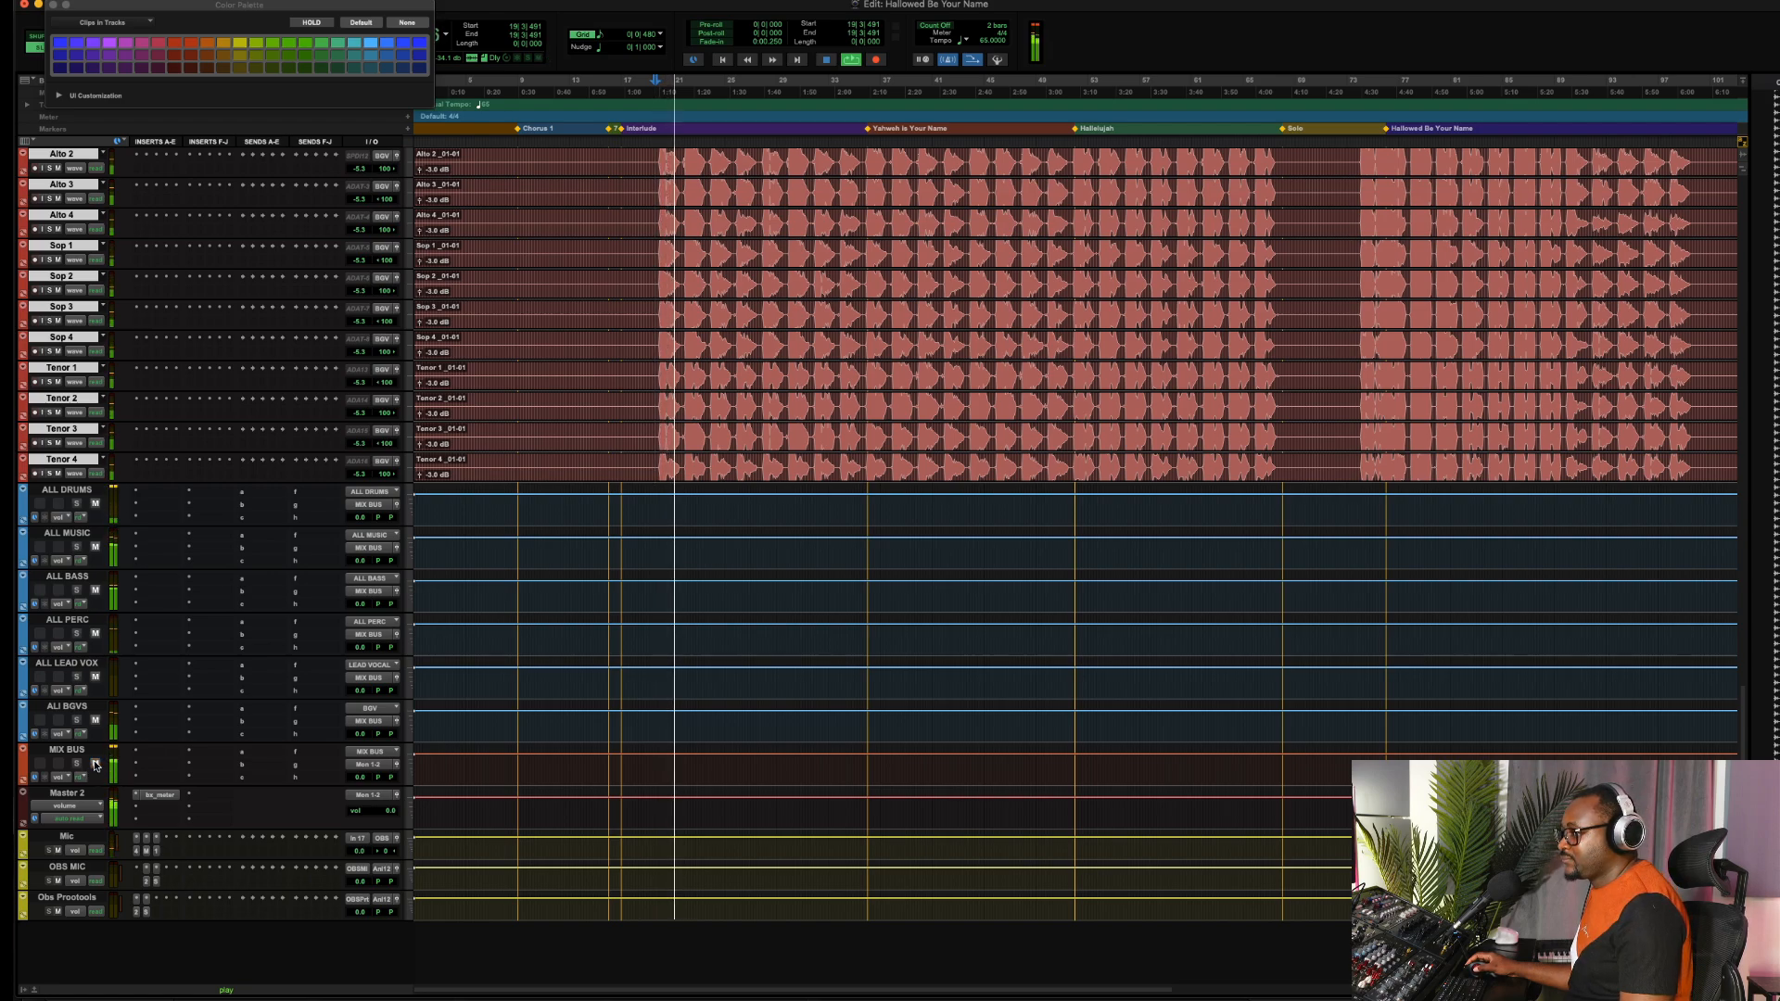
# Mute the ALL DRUMS aux during playback, and mute and unmute ALL MUSIC to check its effect on the mix
pyautogui.click(96, 504)
pyautogui.click(95, 547)
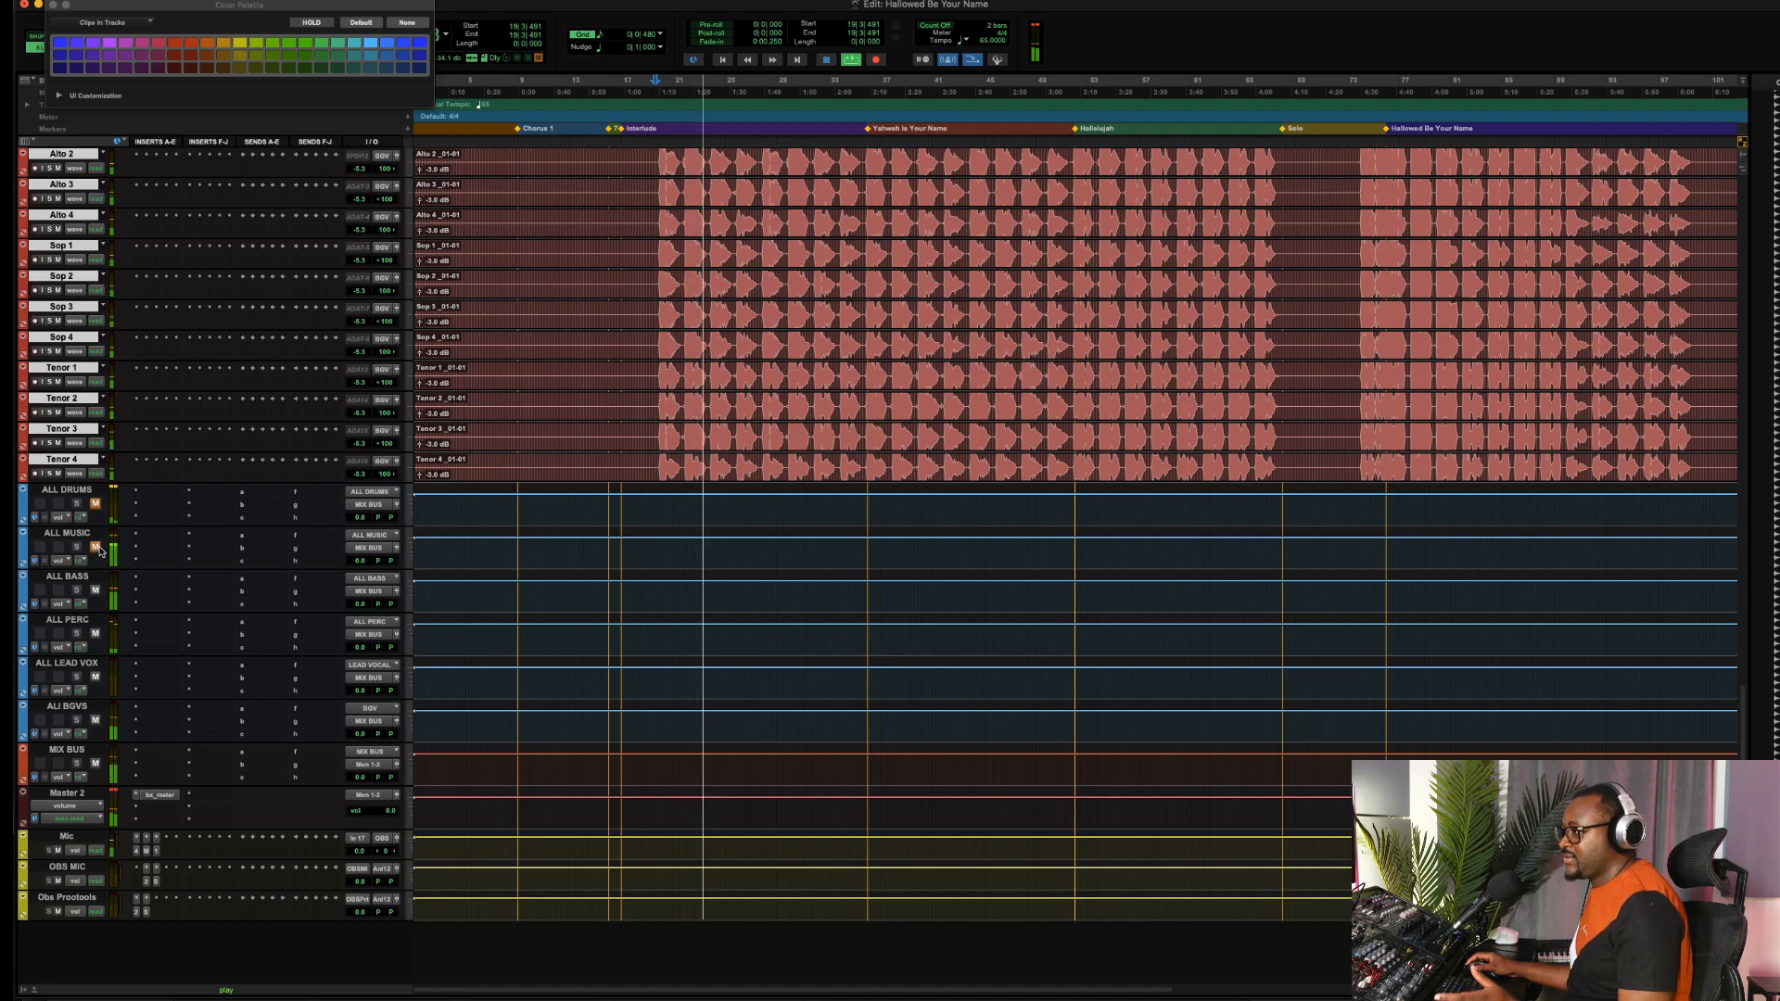
pyautogui.click(95, 547)
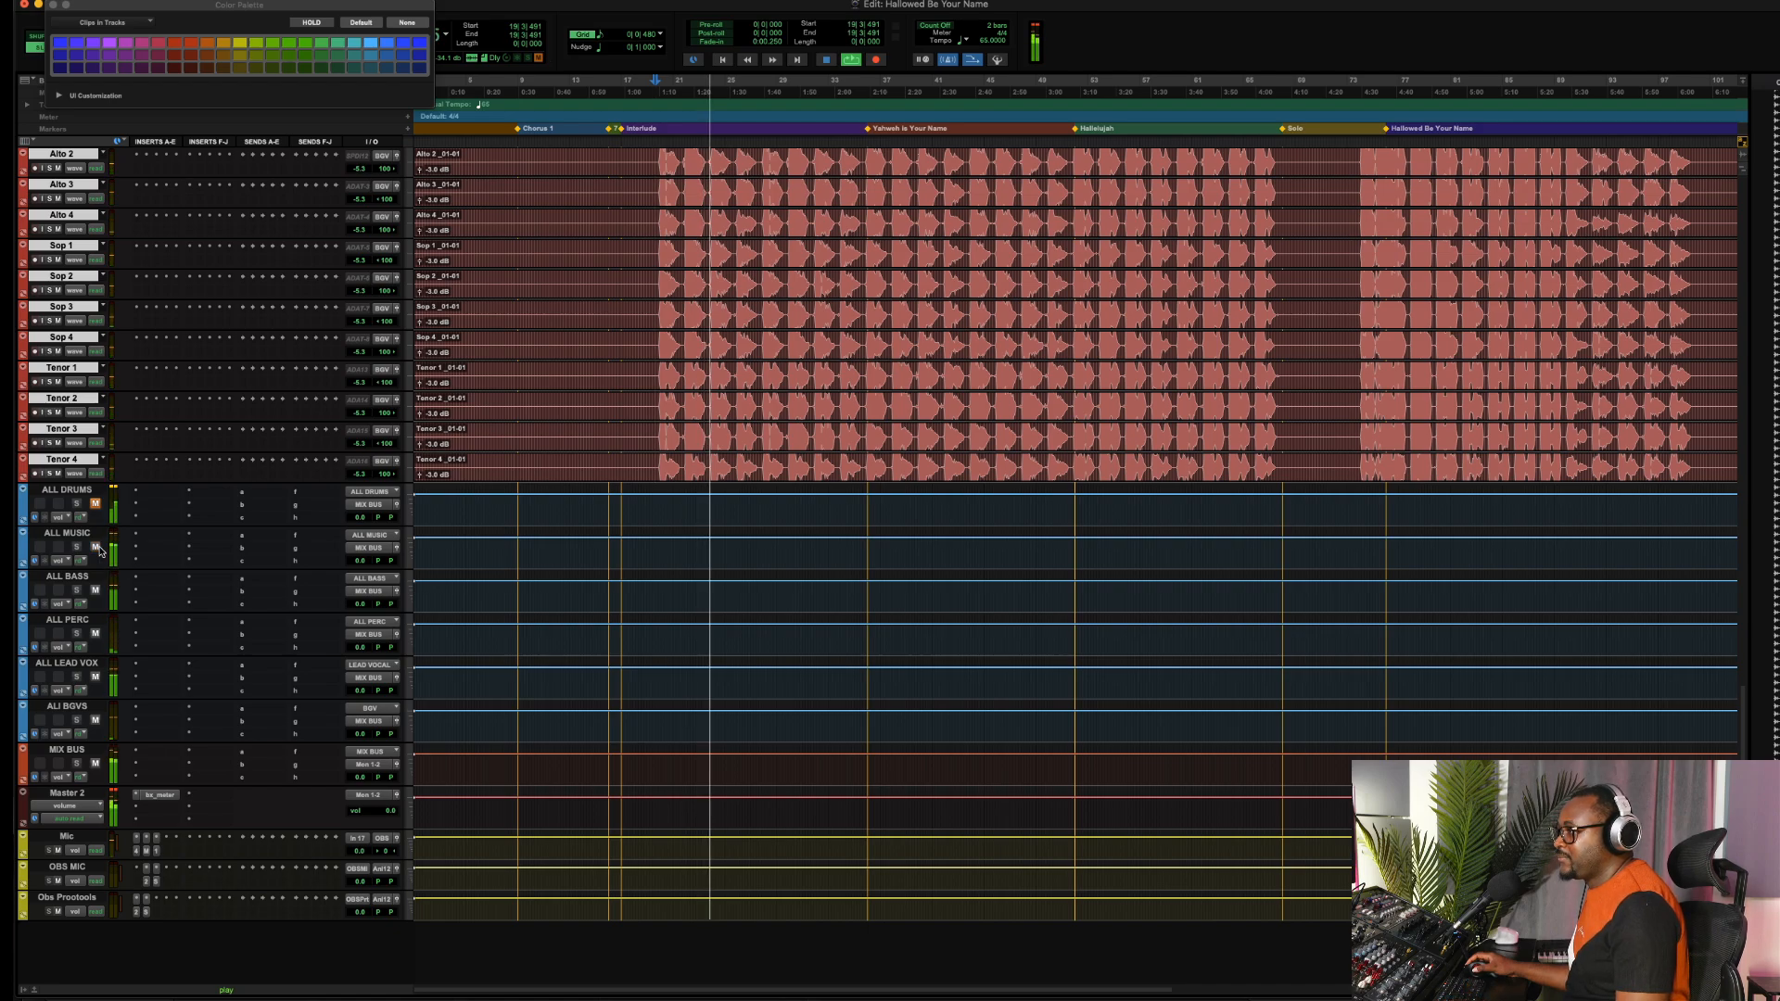
# Lower the ALL MUSIC aux volume to about -12 dB and stop playback
pyautogui.moveTo(360, 561); pyautogui.dragTo(353, 584)
pyautogui.press('space')
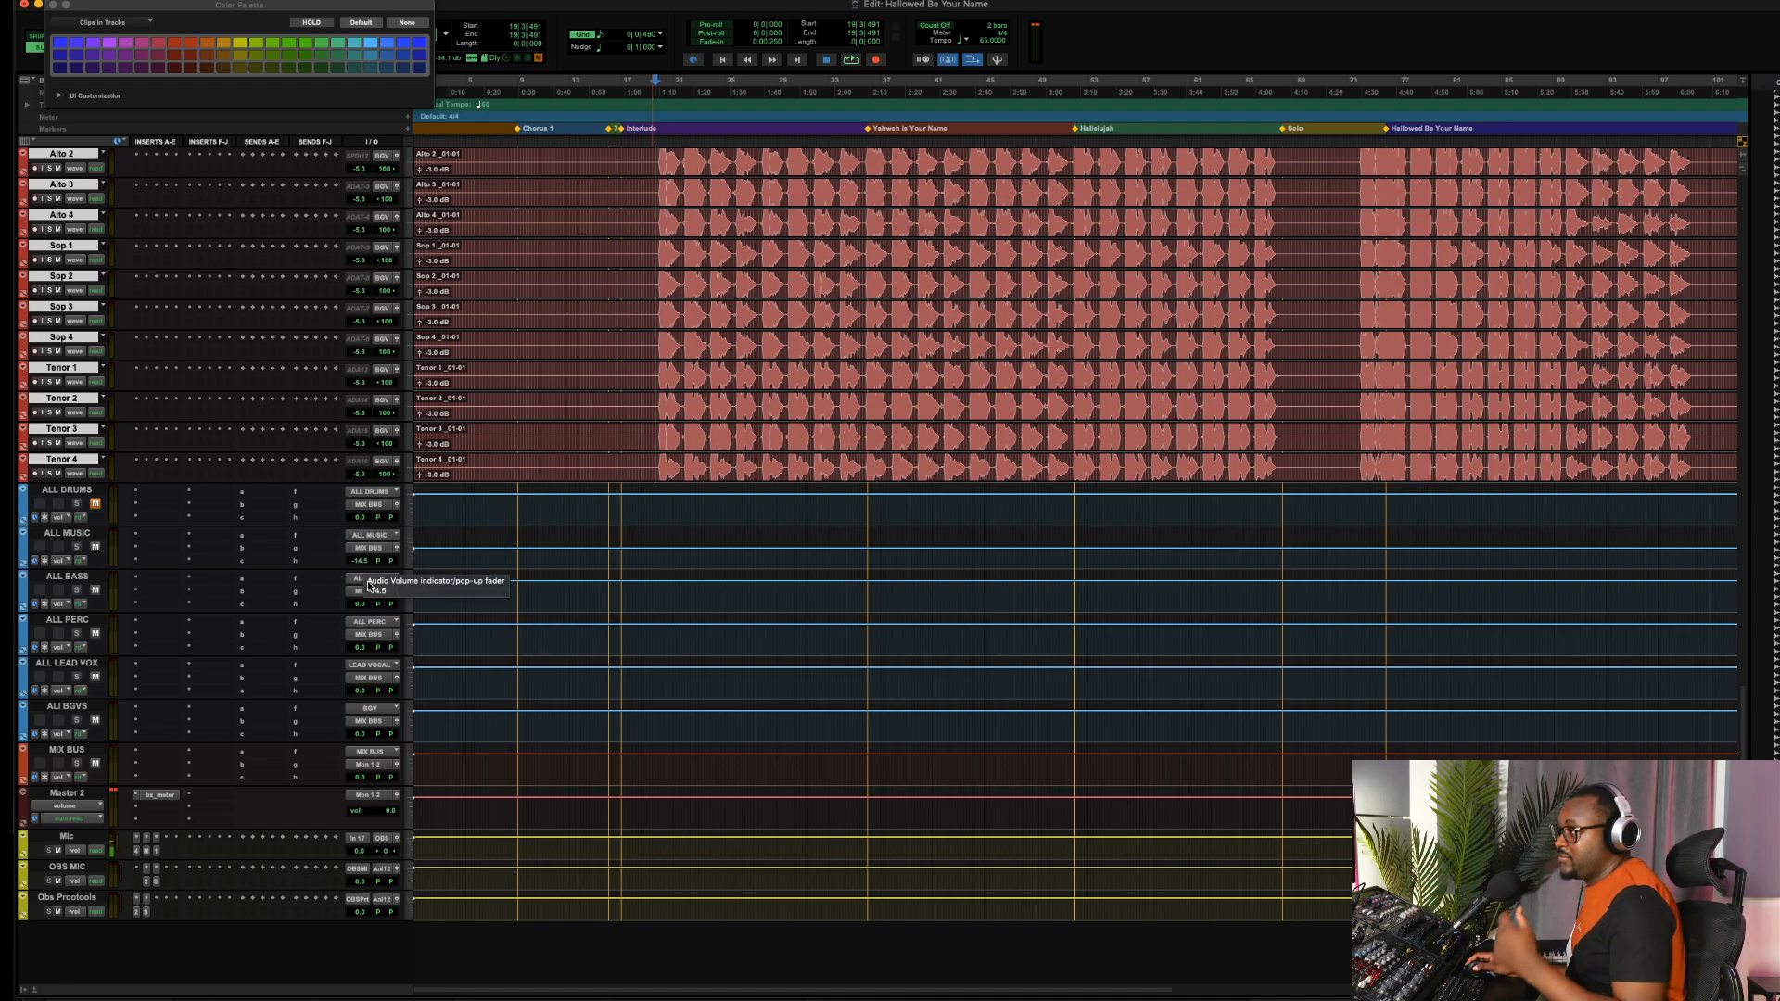
pyautogui.moveTo(363, 564); pyautogui.dragTo(362, 562)
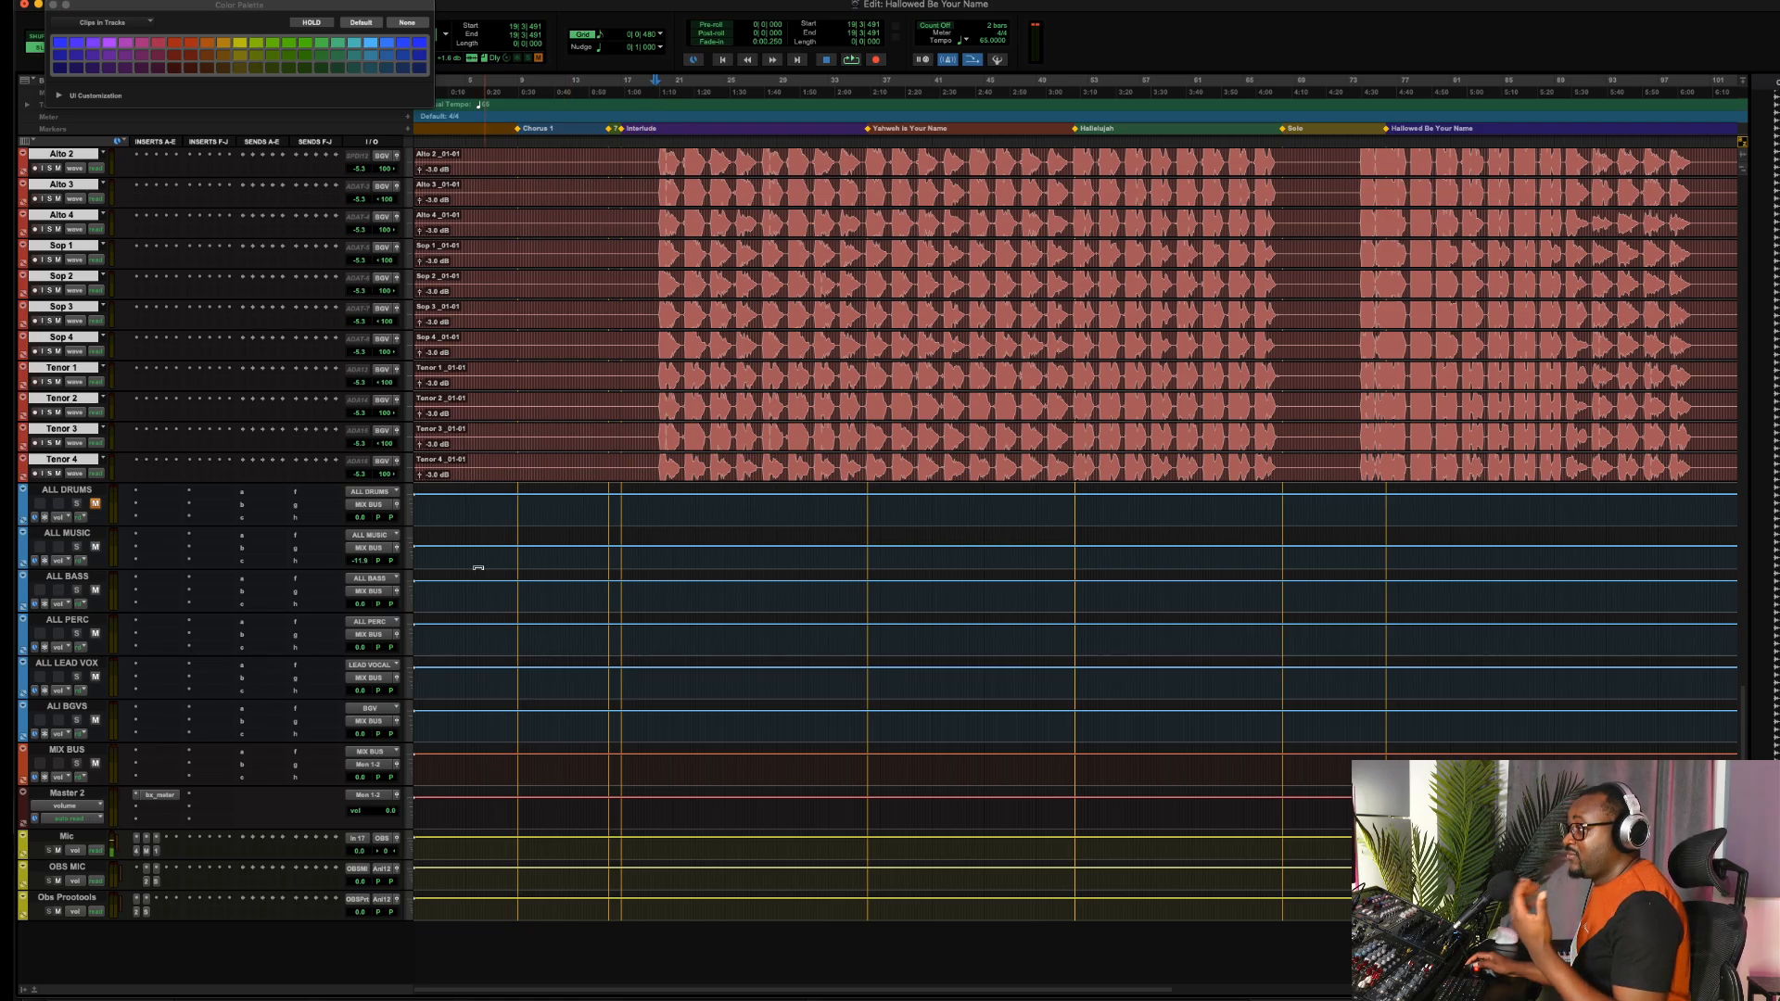
pyautogui.scroll(10, 728, 434)
pyautogui.scroll(3, 728, 434)
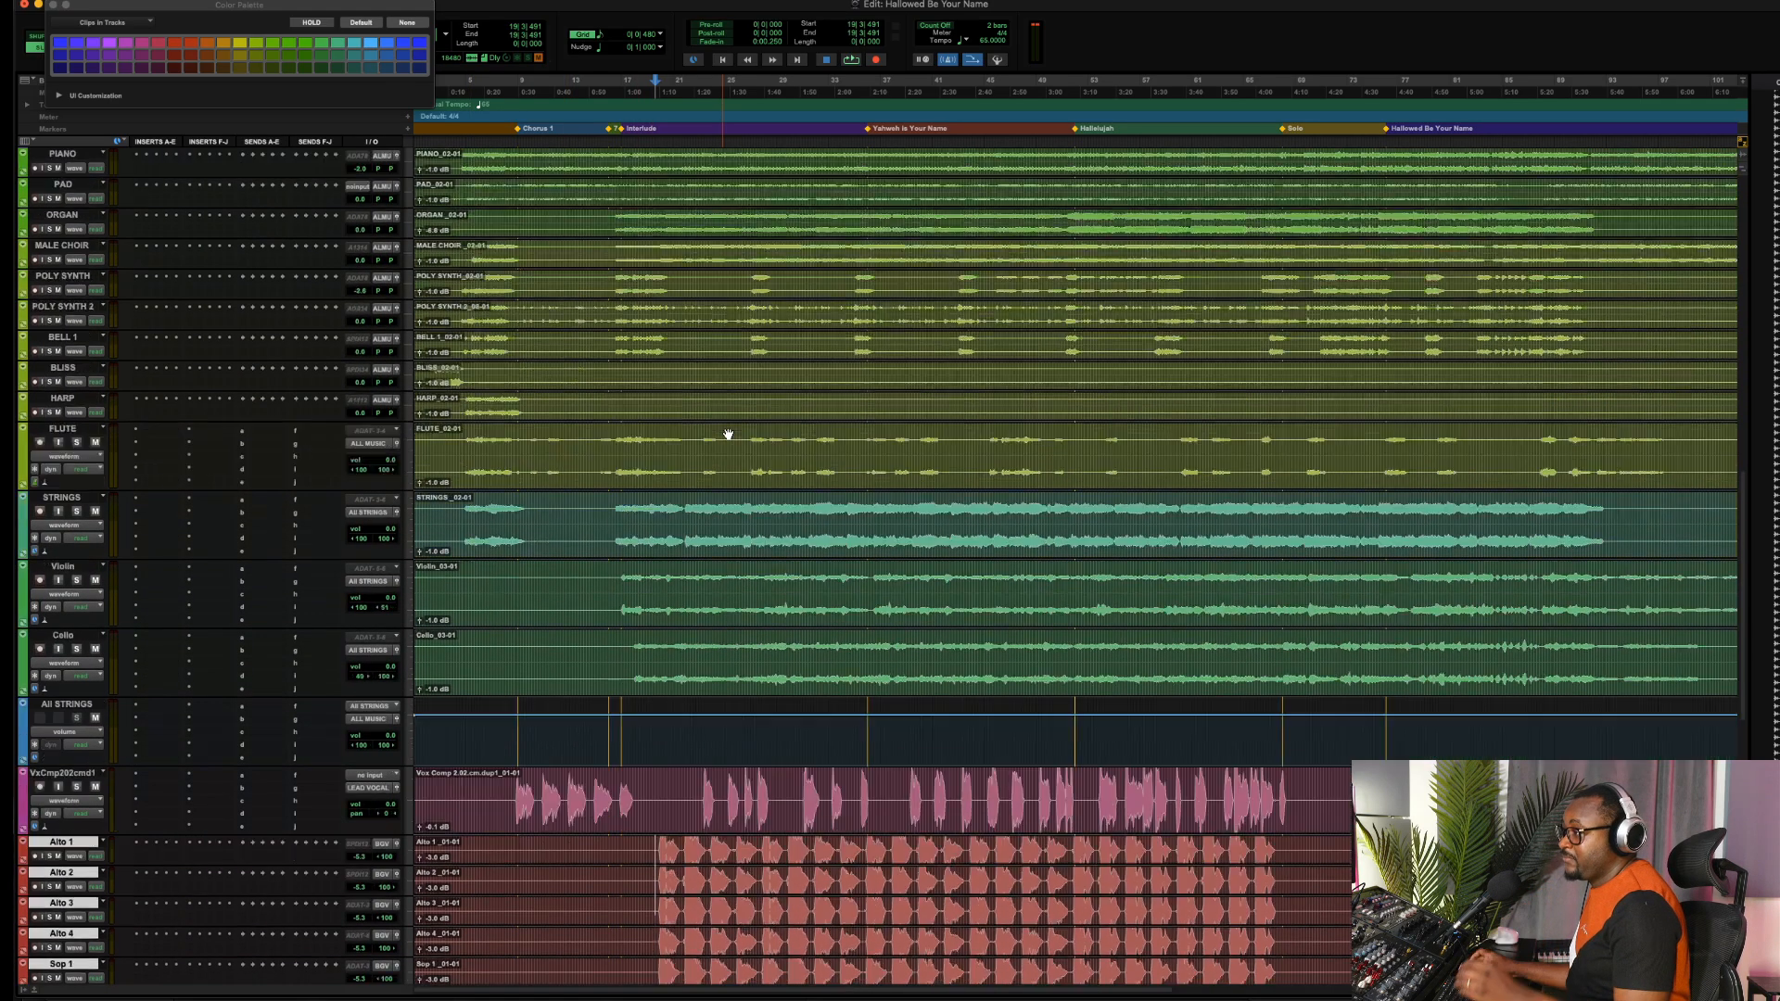
pyautogui.scroll(-10, 728, 434)
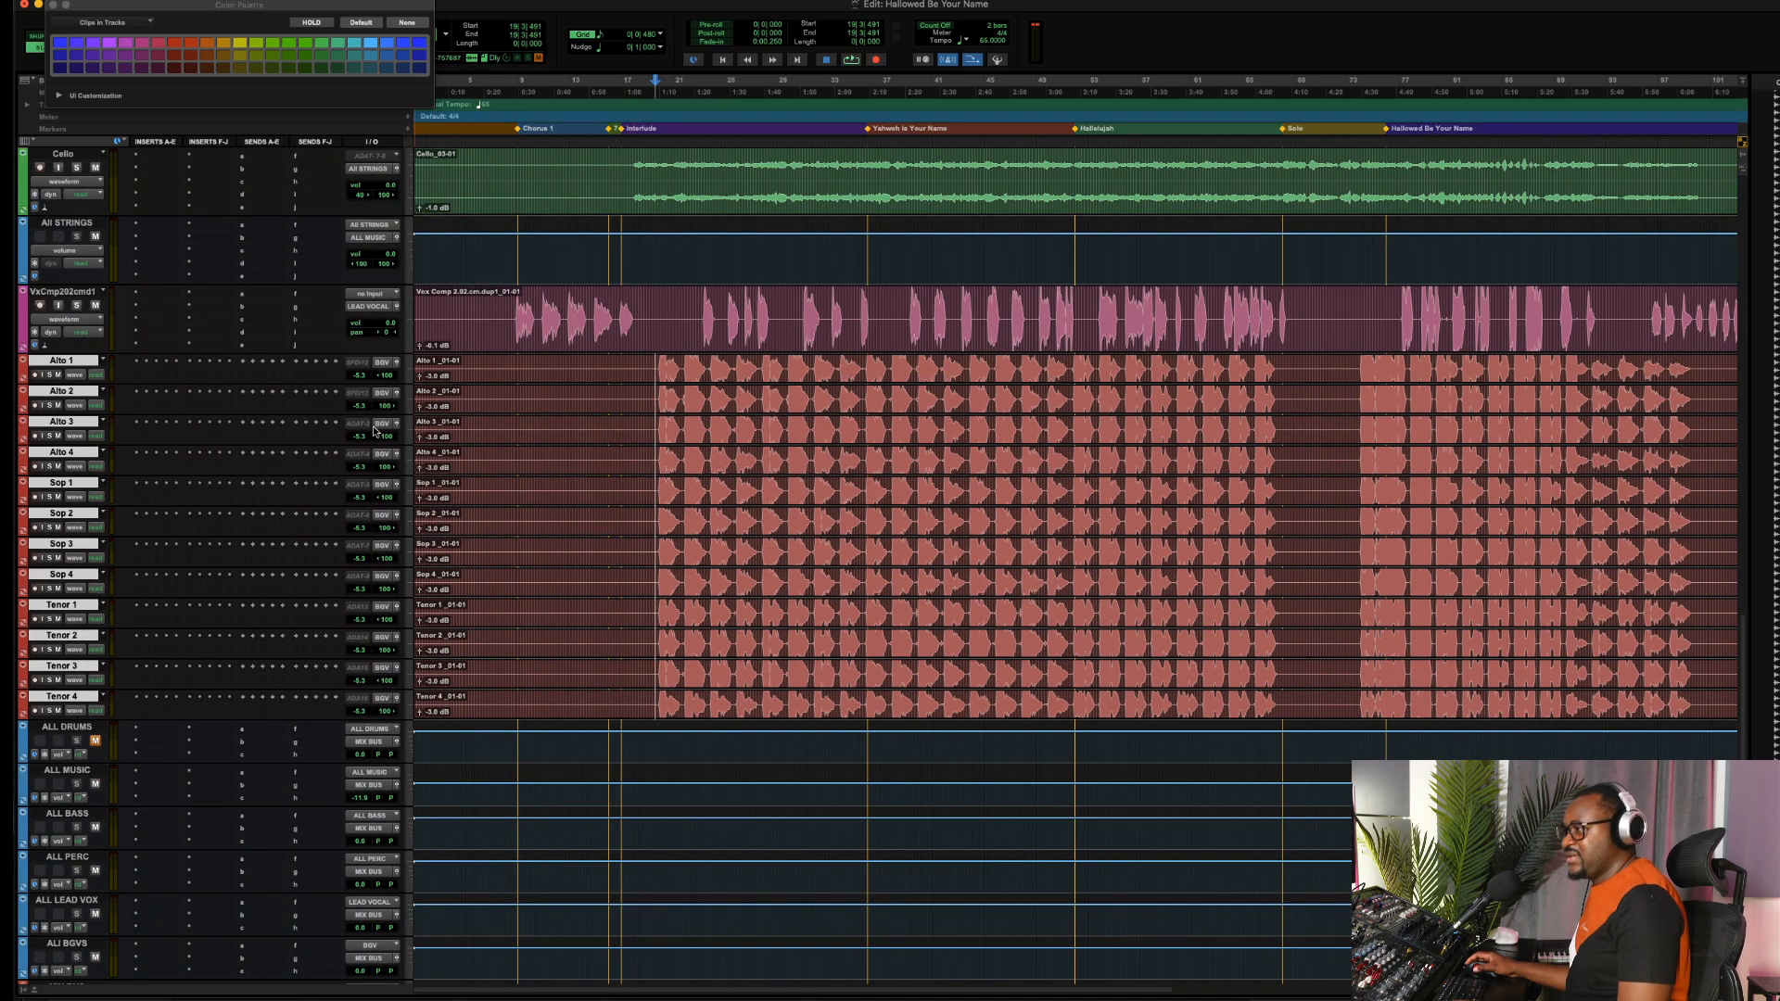
# Unmute the ALL DRUMS aux among the master auxes below the background vocal tracks
pyautogui.scroll(-5, 728, 434)
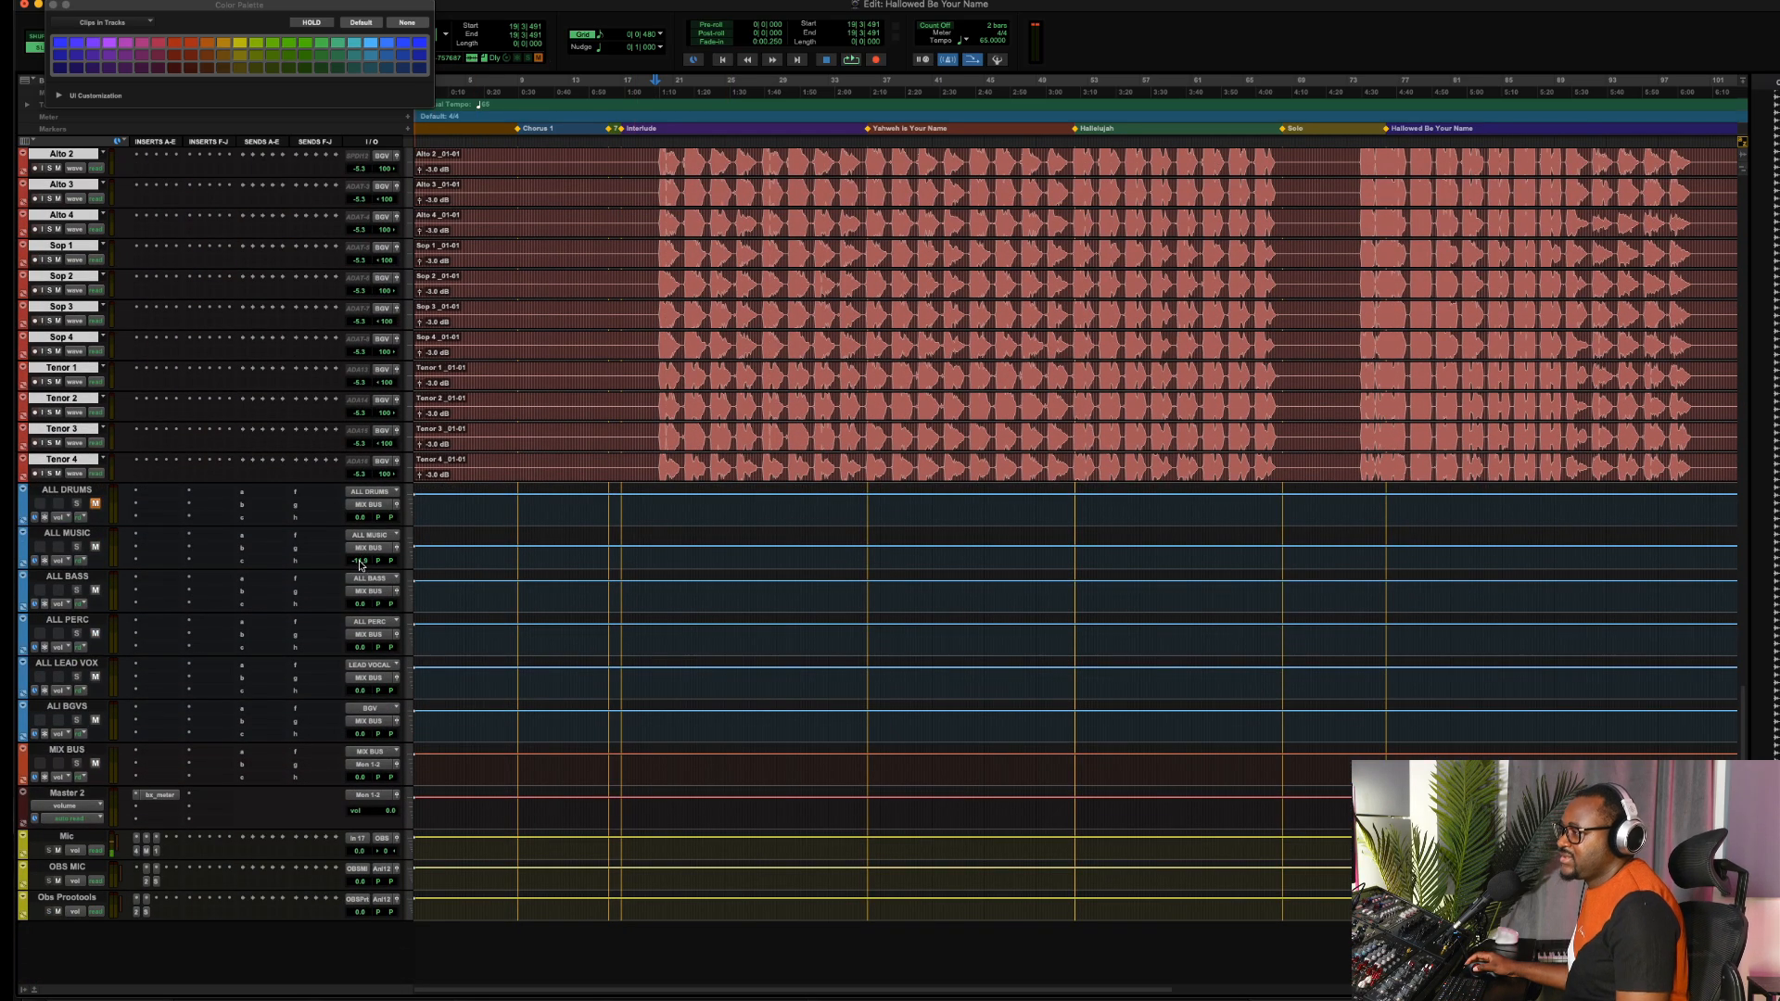
pyautogui.click(95, 504)
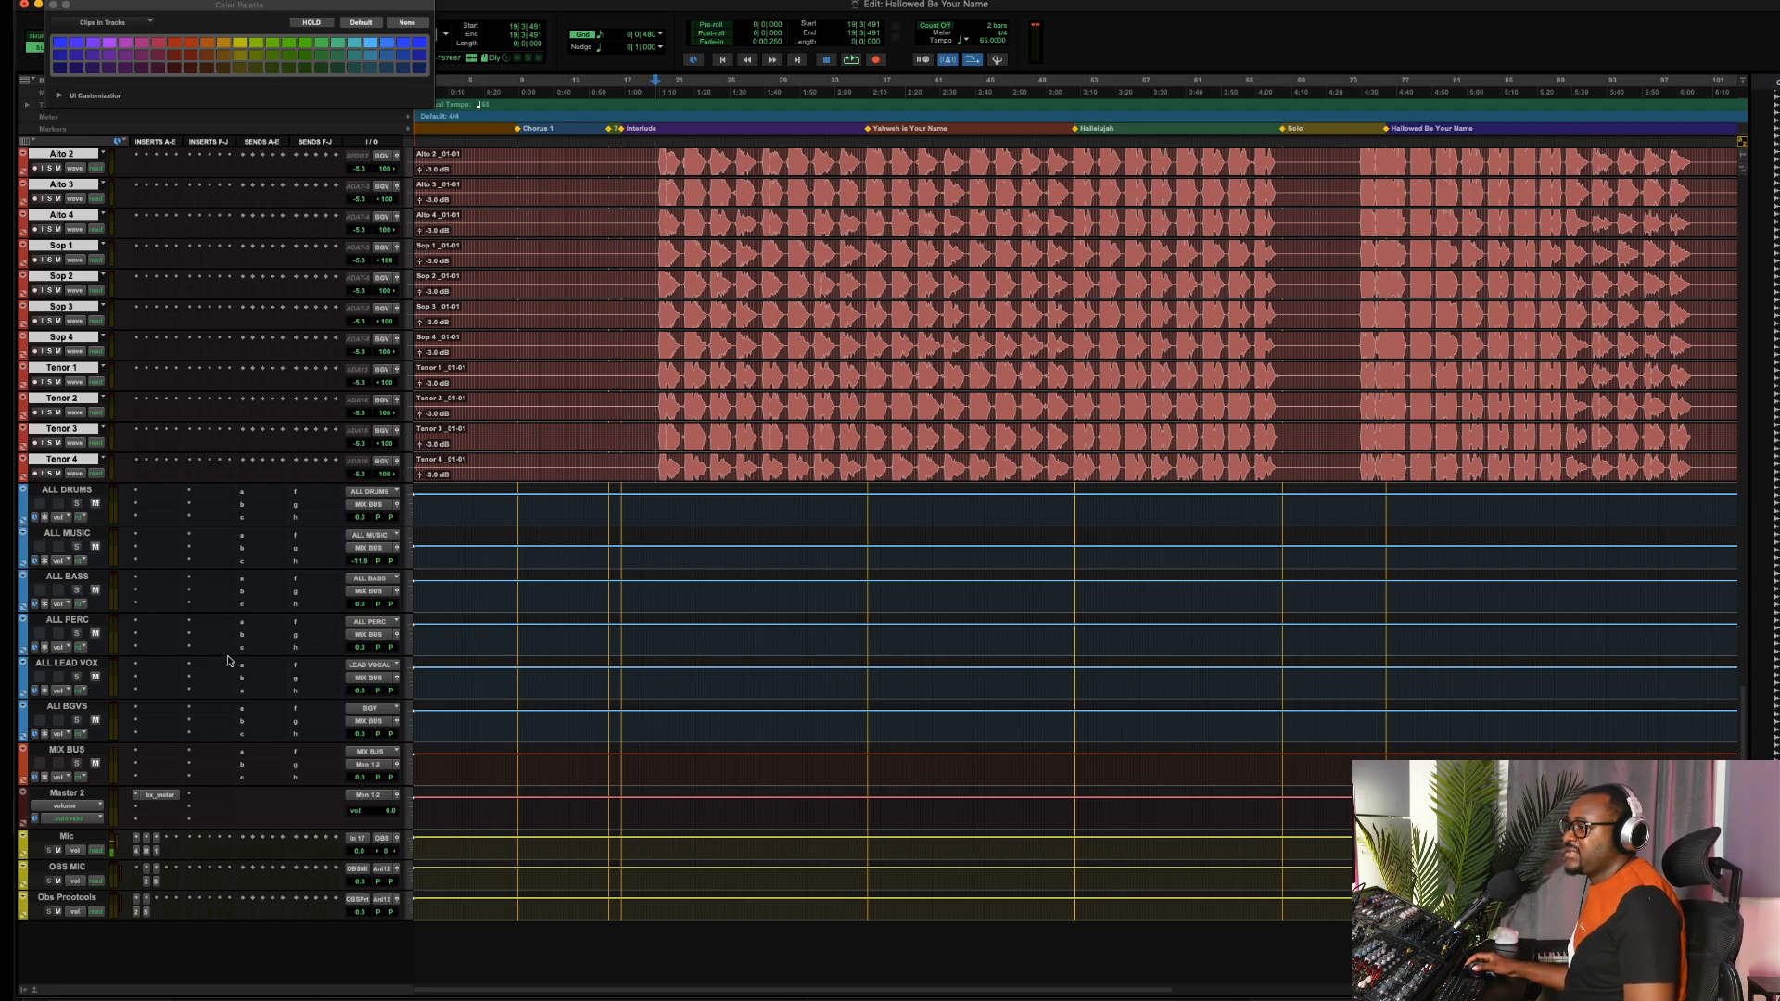
# Review the organized session from the master auxes up through vocals, strings, synths and guitars to the drum and bass tracks
pyautogui.scroll(5, 658, 605)
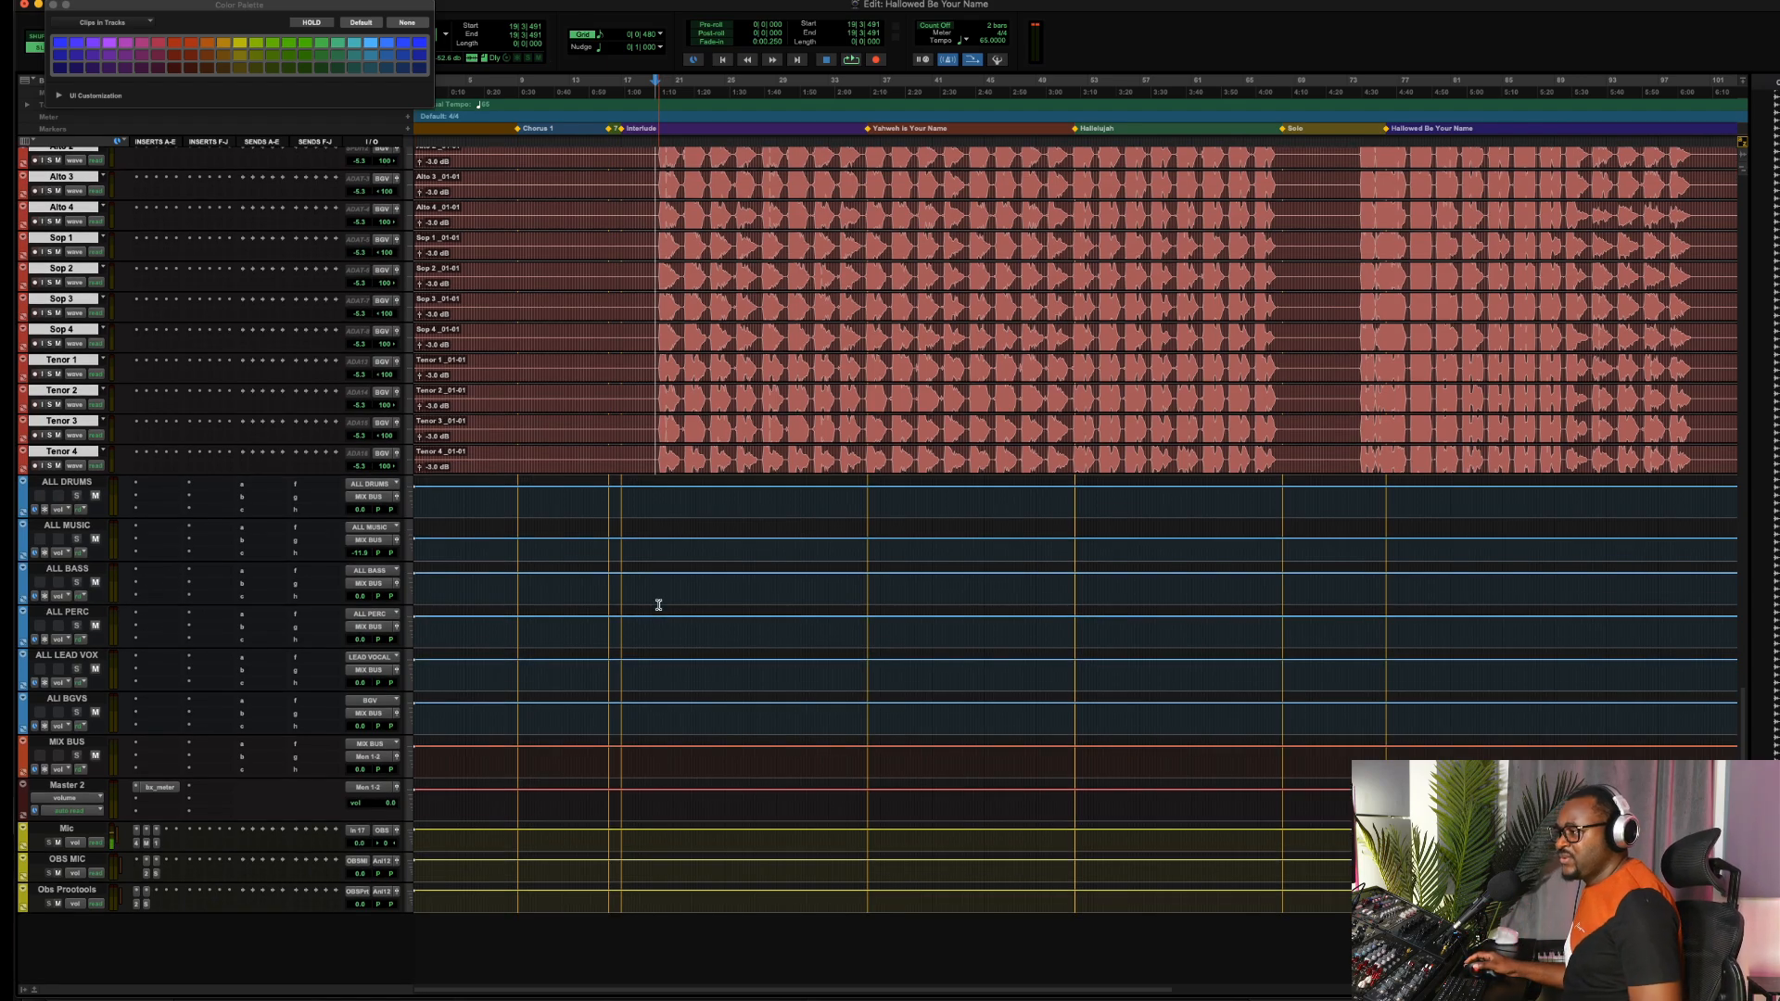
pyautogui.scroll(-3, 540, 628)
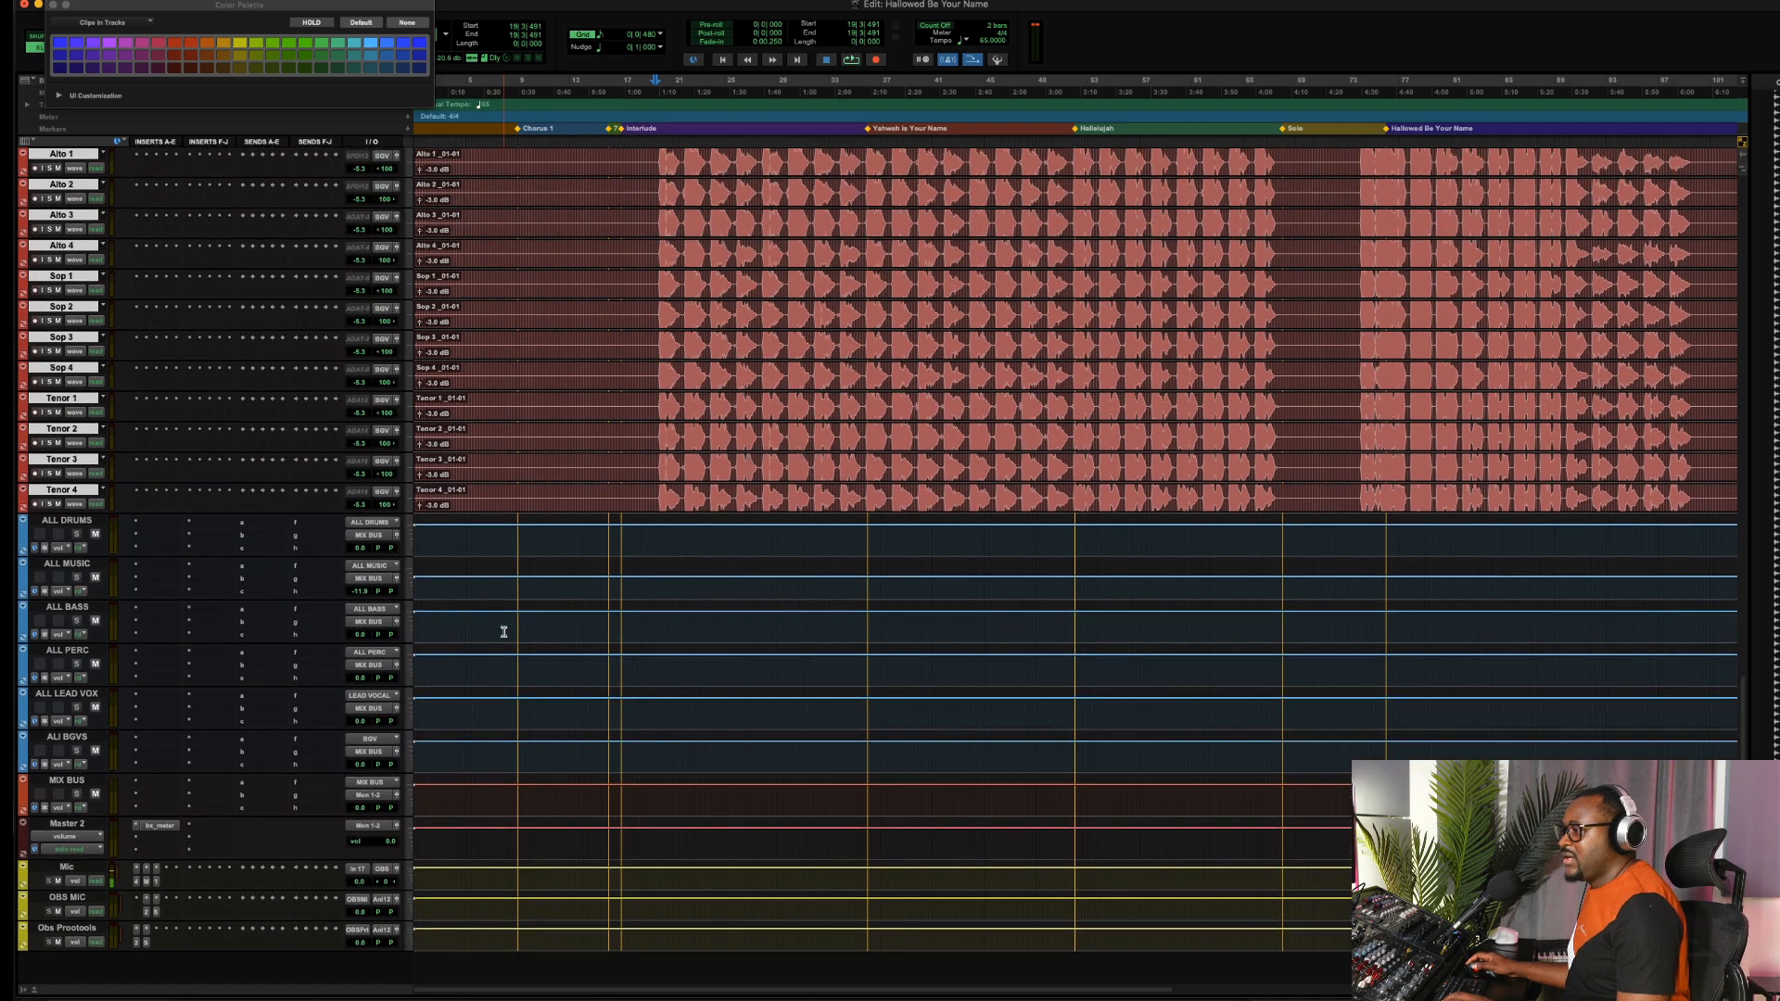
pyautogui.scroll(3, 504, 628)
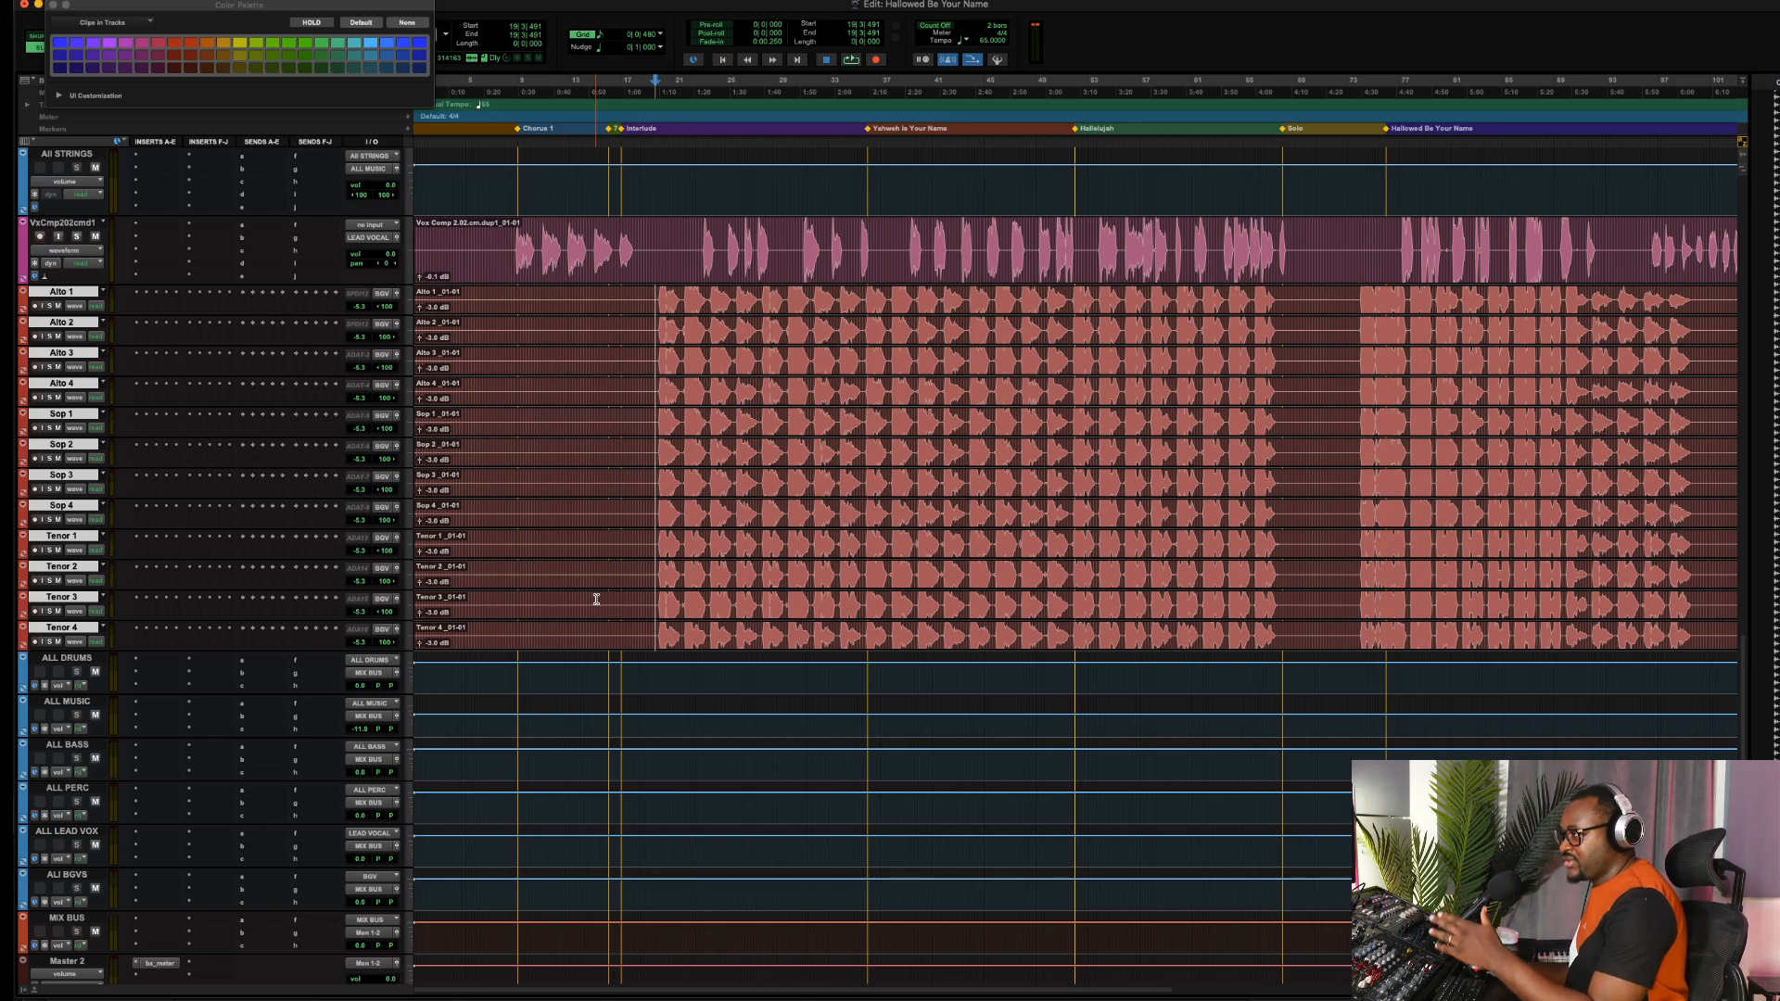
pyautogui.scroll(3, 596, 599)
pyautogui.scroll(8, 596, 599)
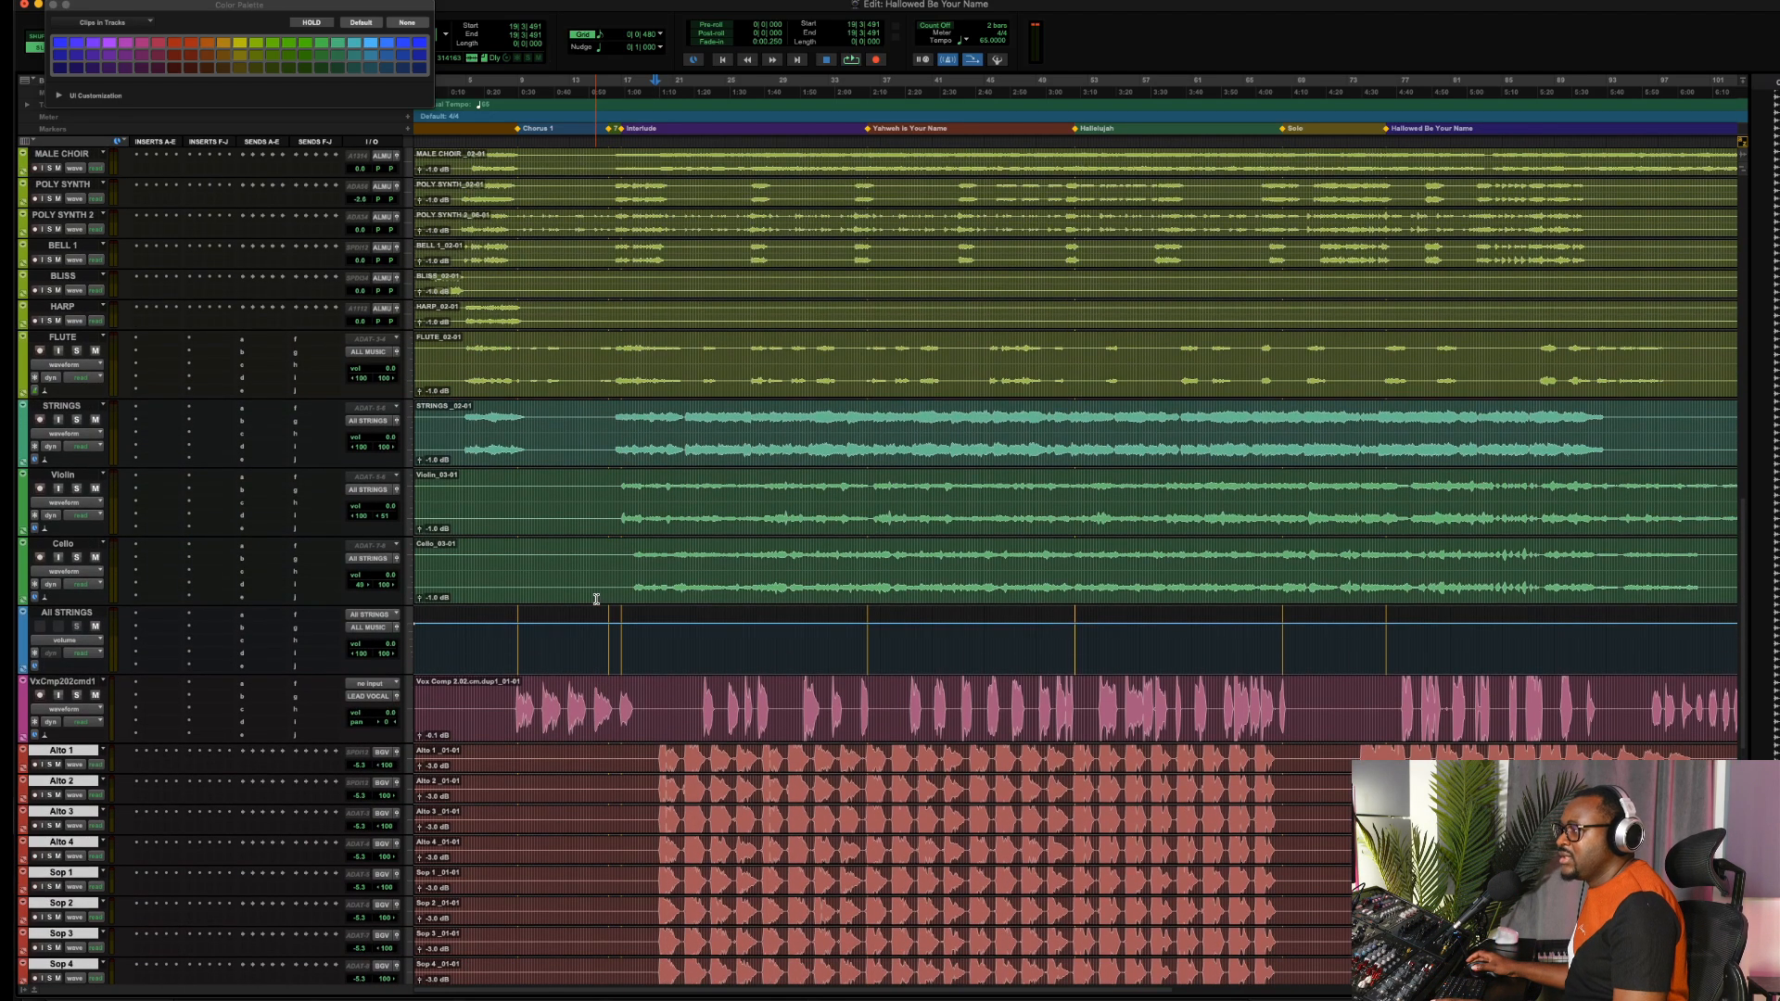
pyautogui.scroll(10, 596, 599)
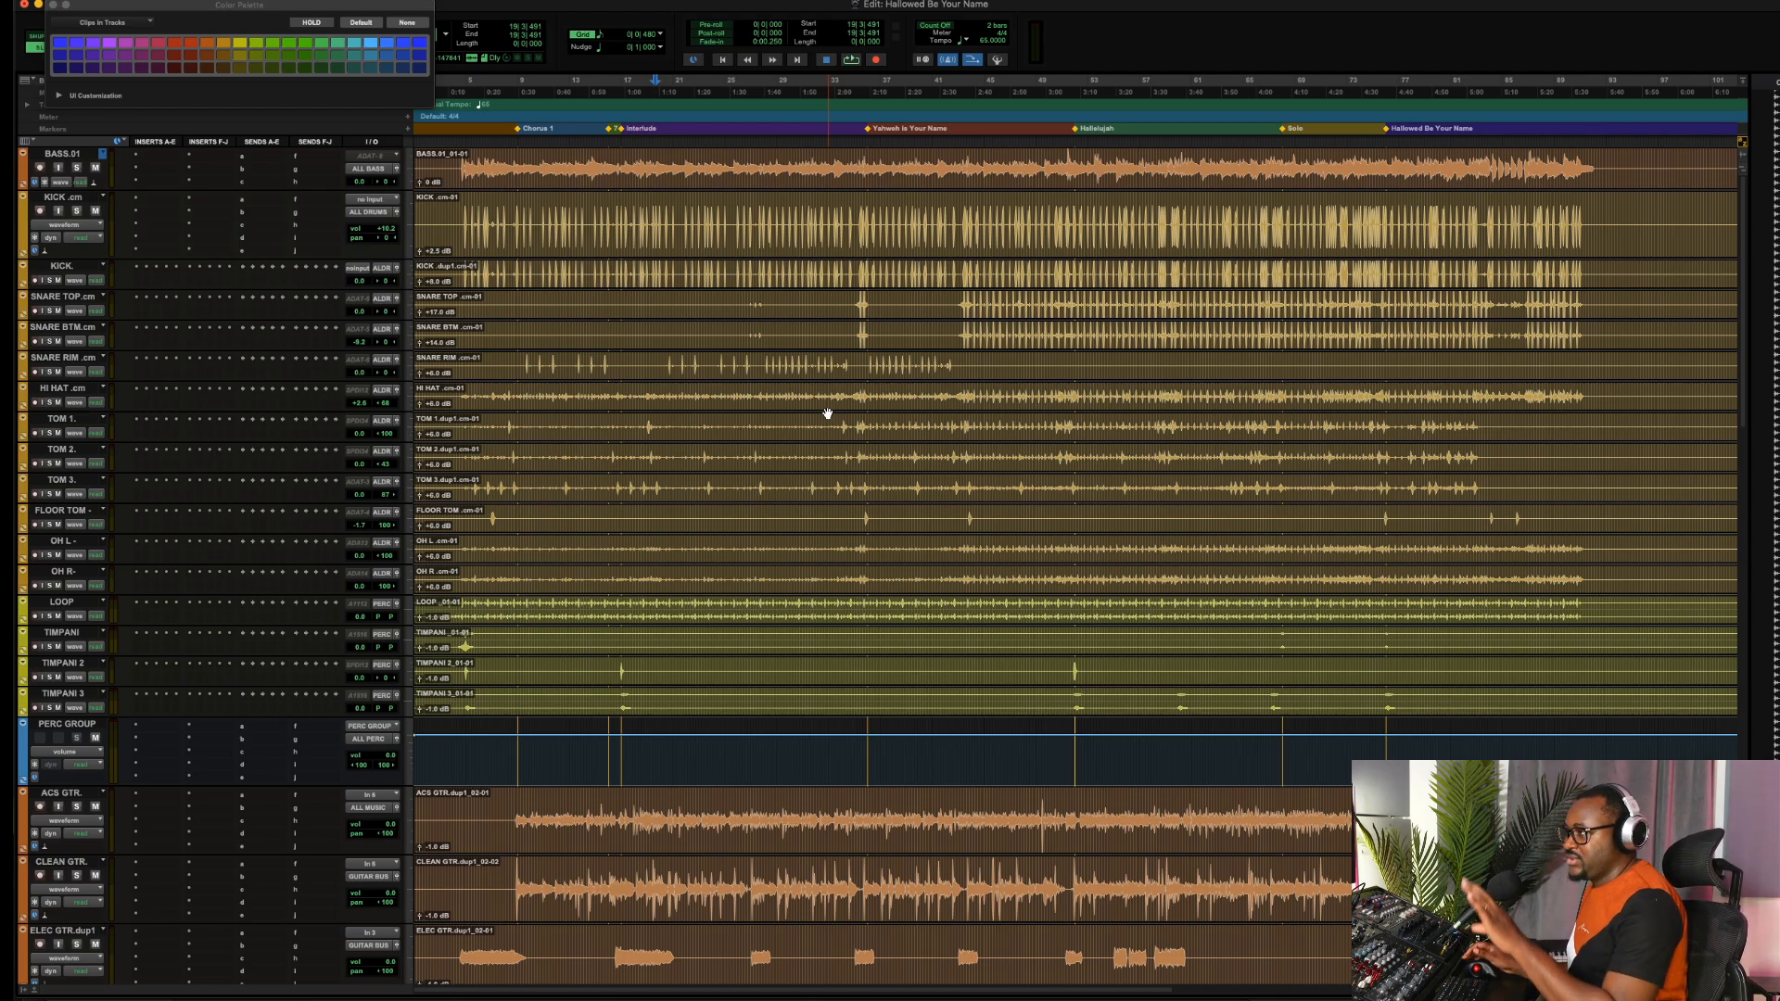
pyautogui.scroll(-5, 829, 414)
pyautogui.scroll(5, 828, 413)
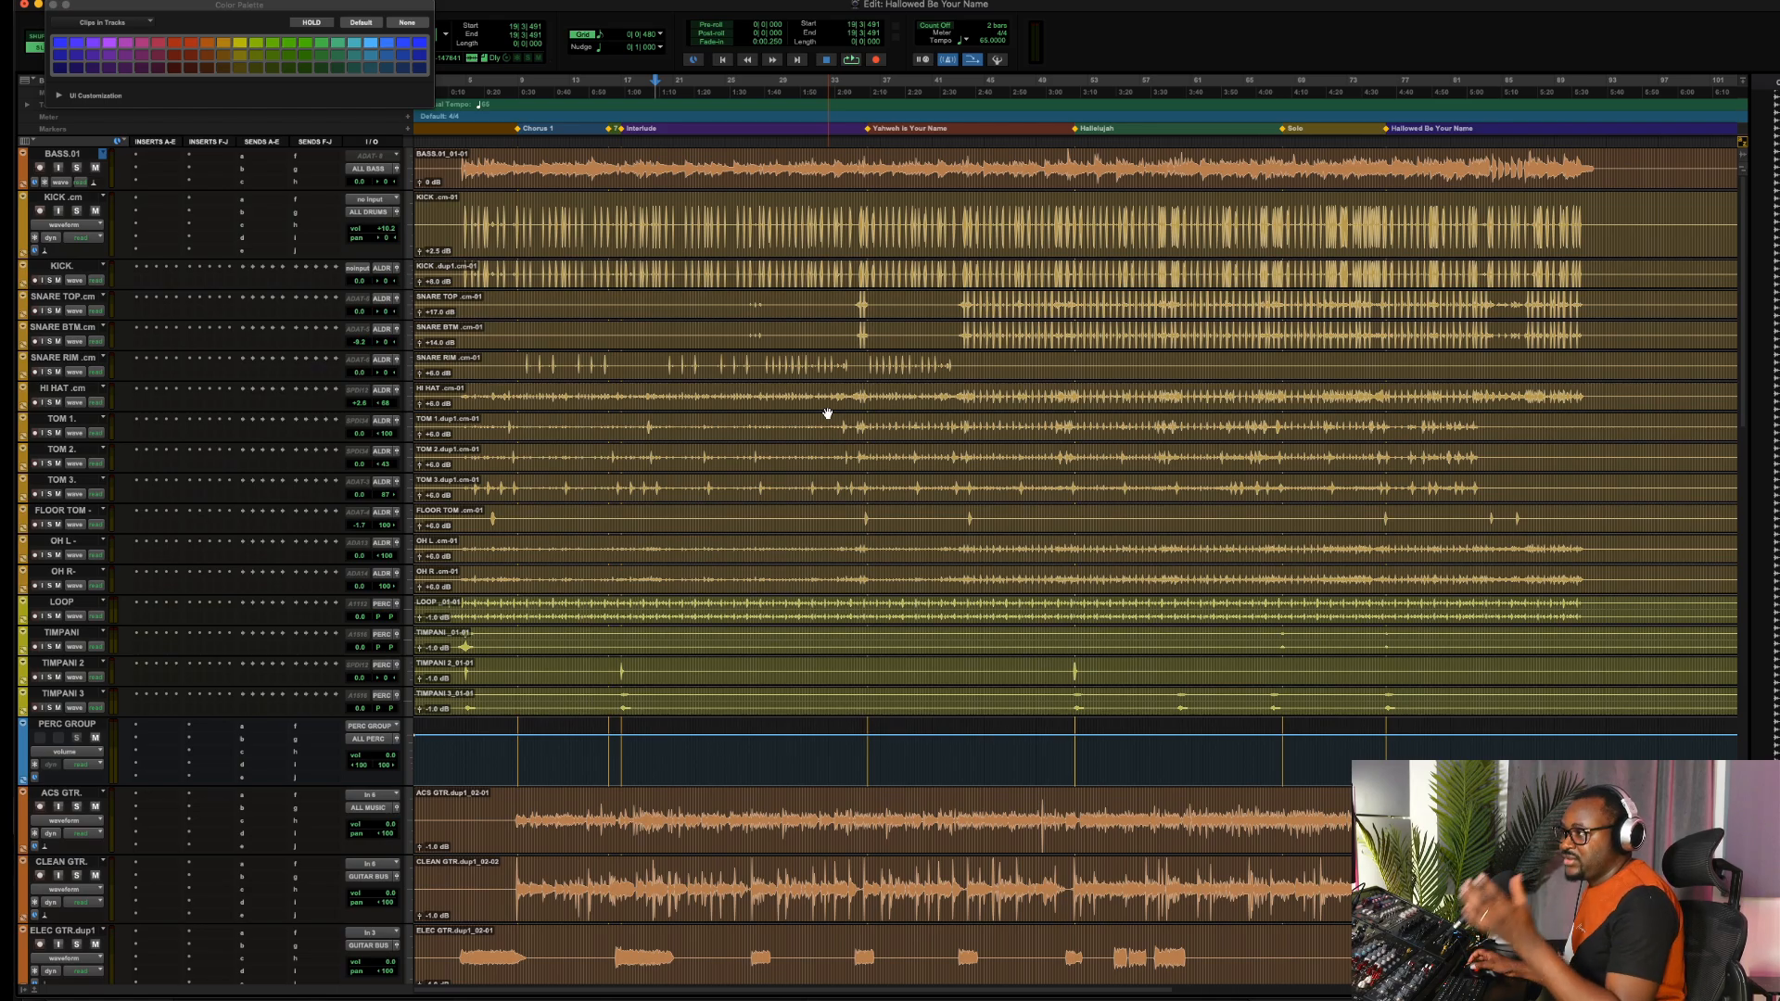
pyautogui.scroll(-5, 828, 414)
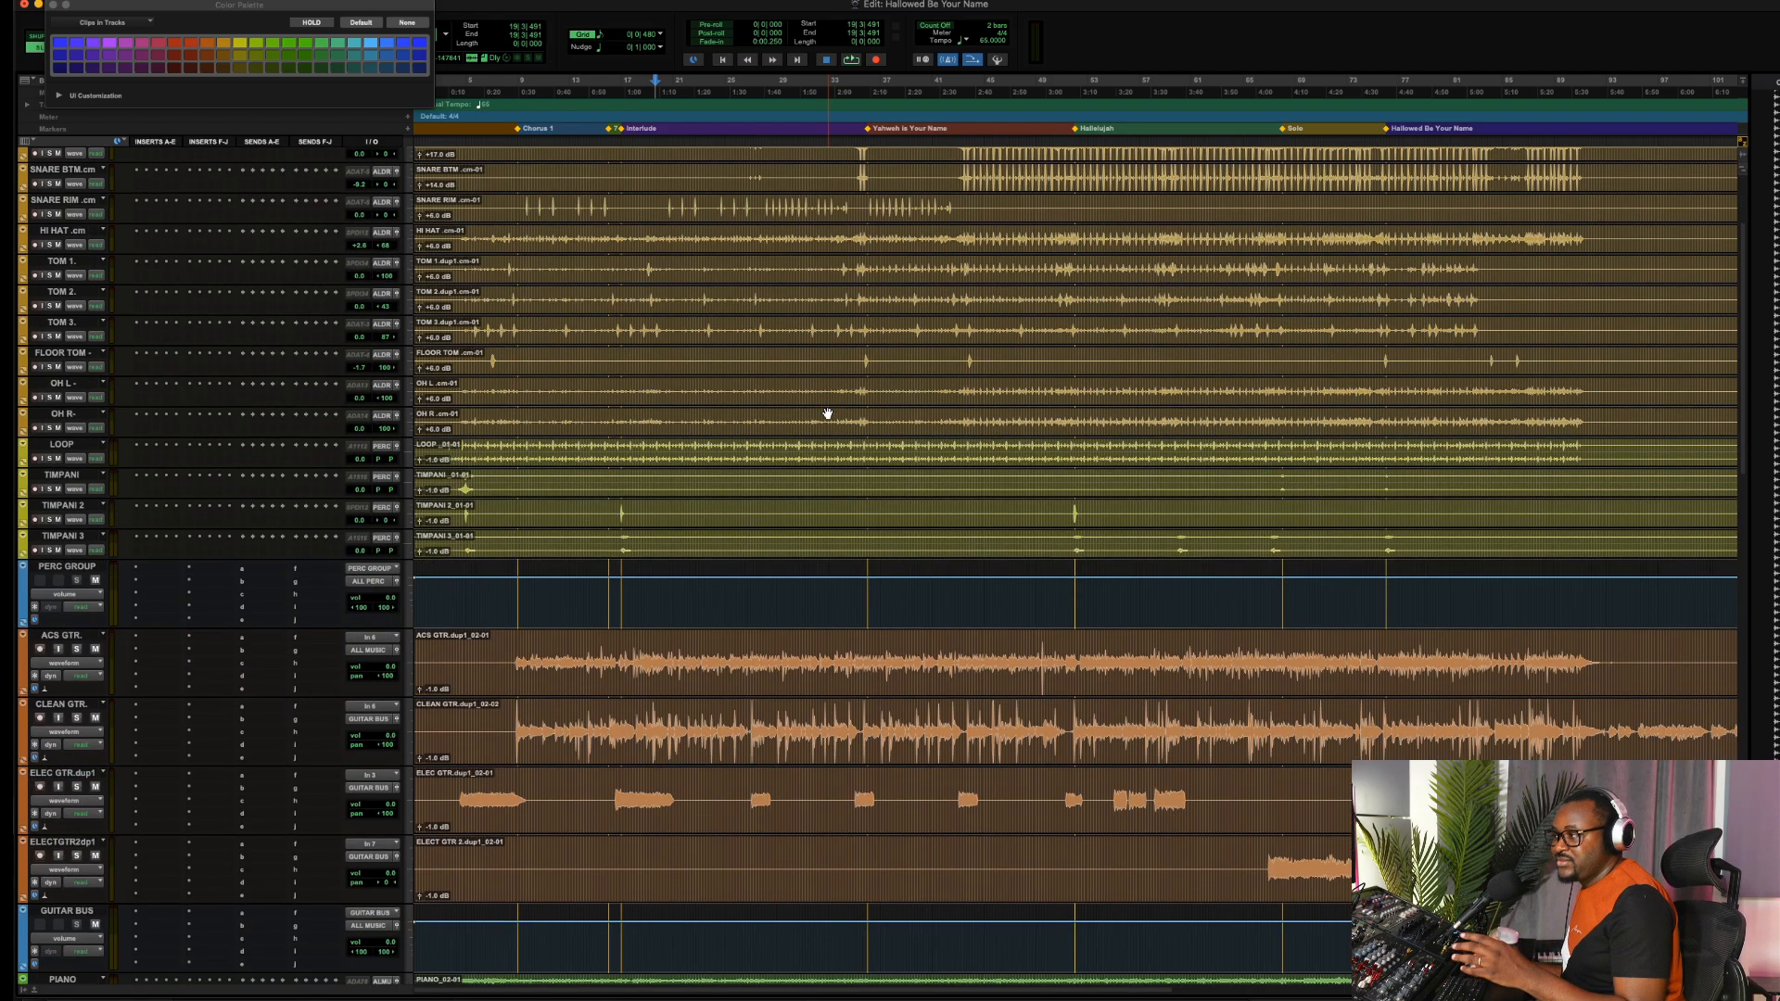
pyautogui.scroll(5, 828, 414)
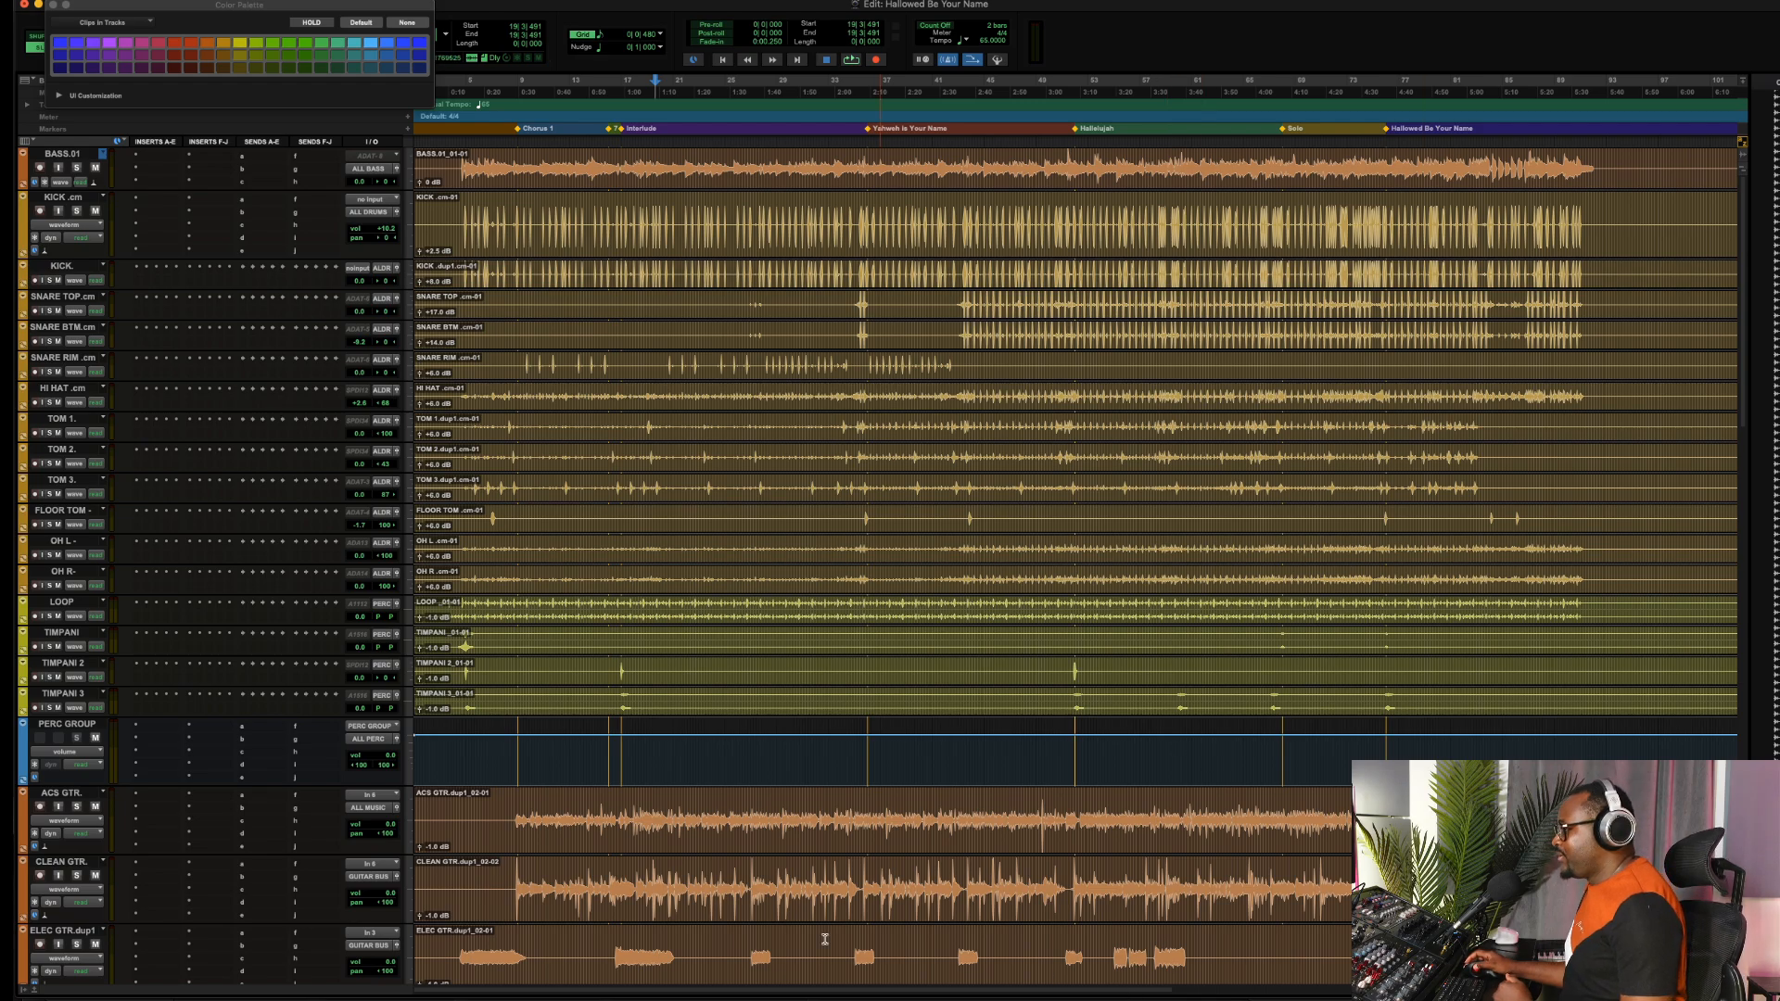
pyautogui.click(26, 702)
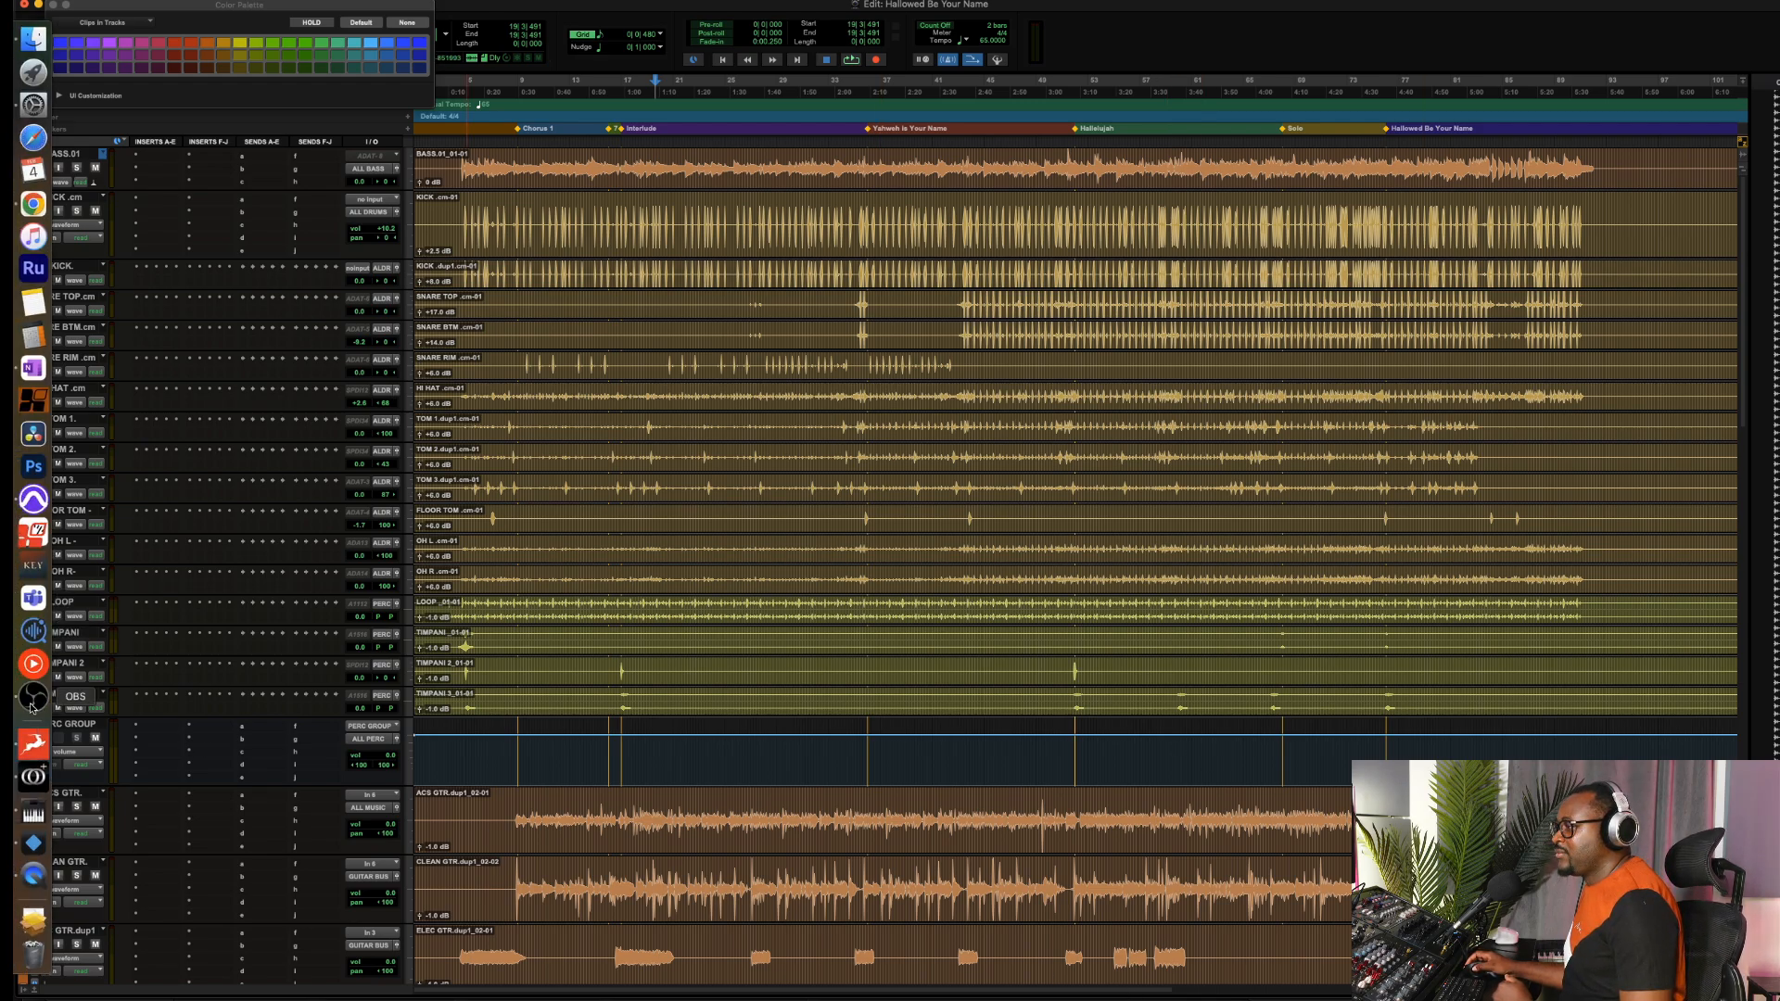
pyautogui.click(1298, 846)
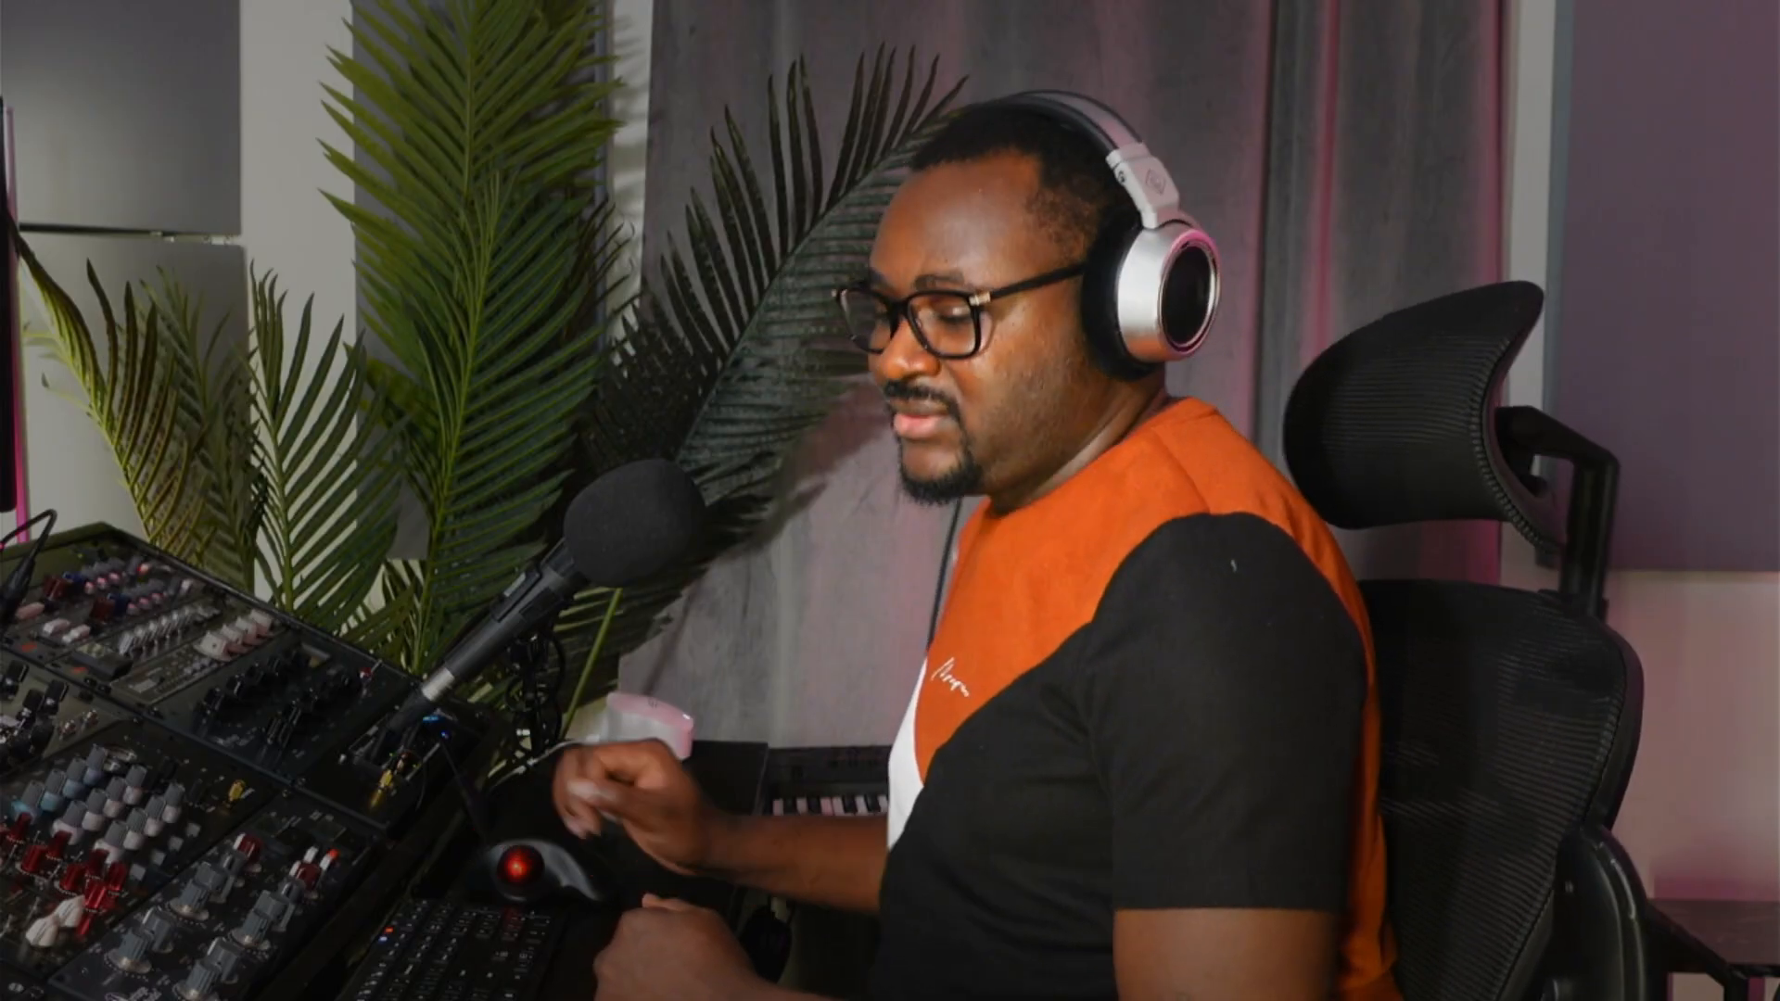